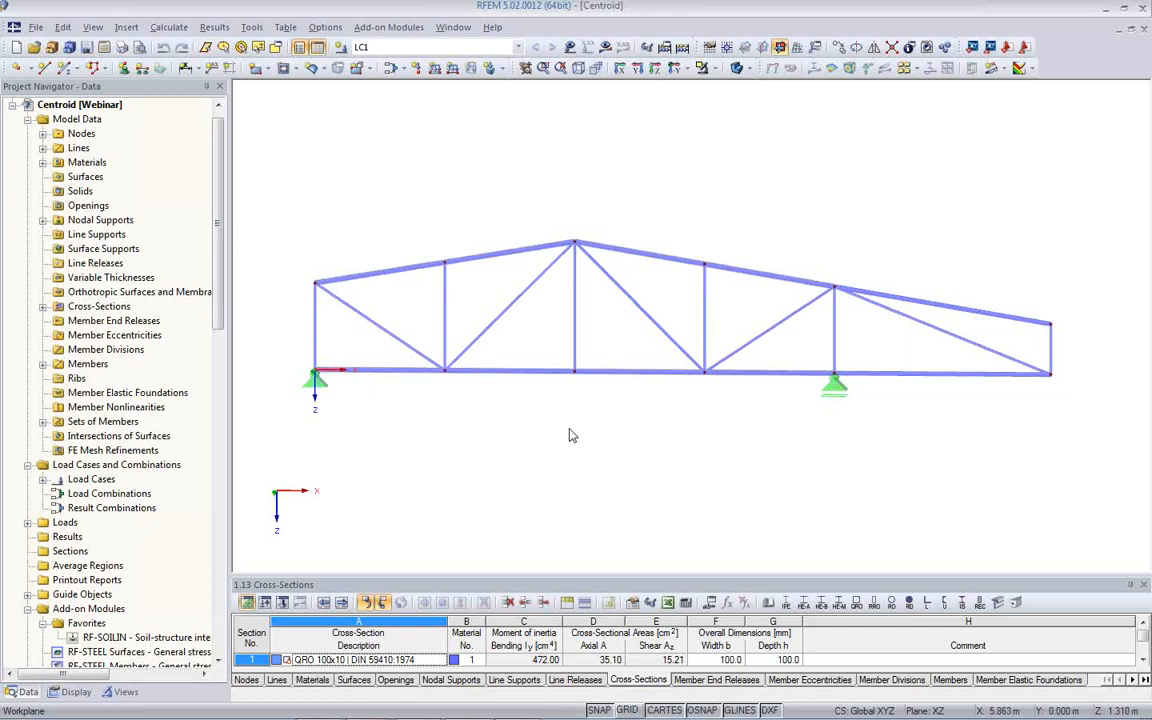
# - Add a chained linear dimension below the truss's bottom chord covering all five bays, offset about 1.9 m
pyautogui.keyDown('ctrl'); pyautogui.moveTo(706, 444); pyautogui.dragTo(638, 463, button='middle'); pyautogui.keyUp('ctrl')
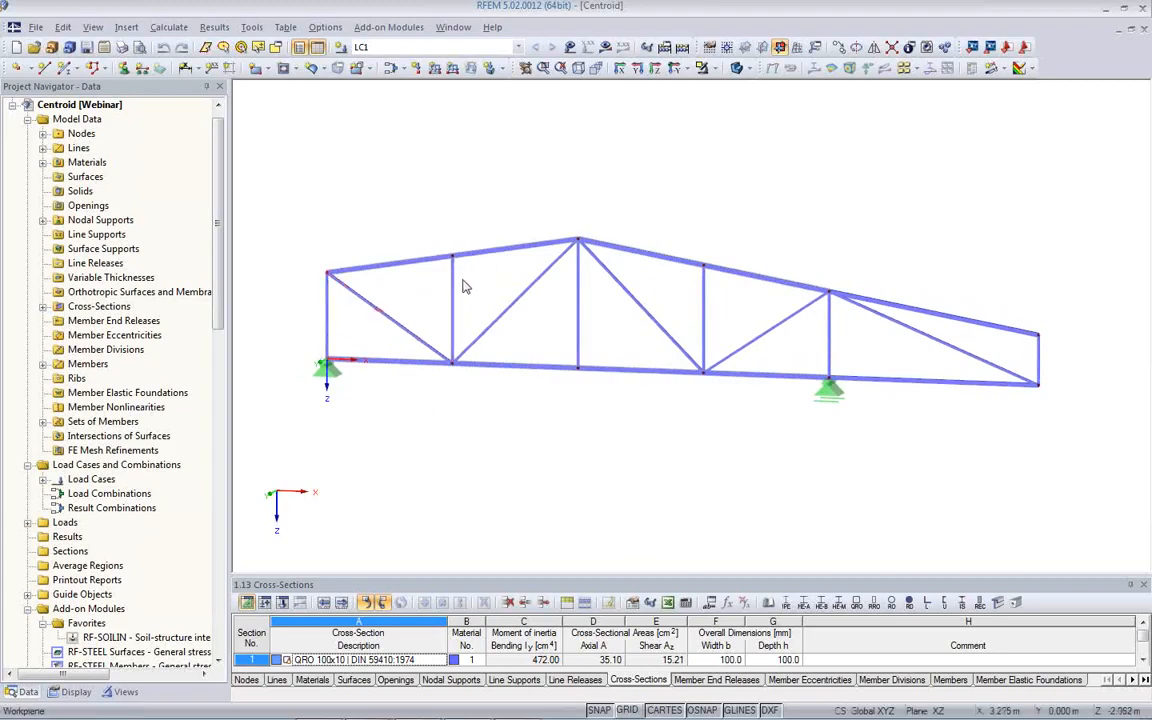
pyautogui.click(198, 70)
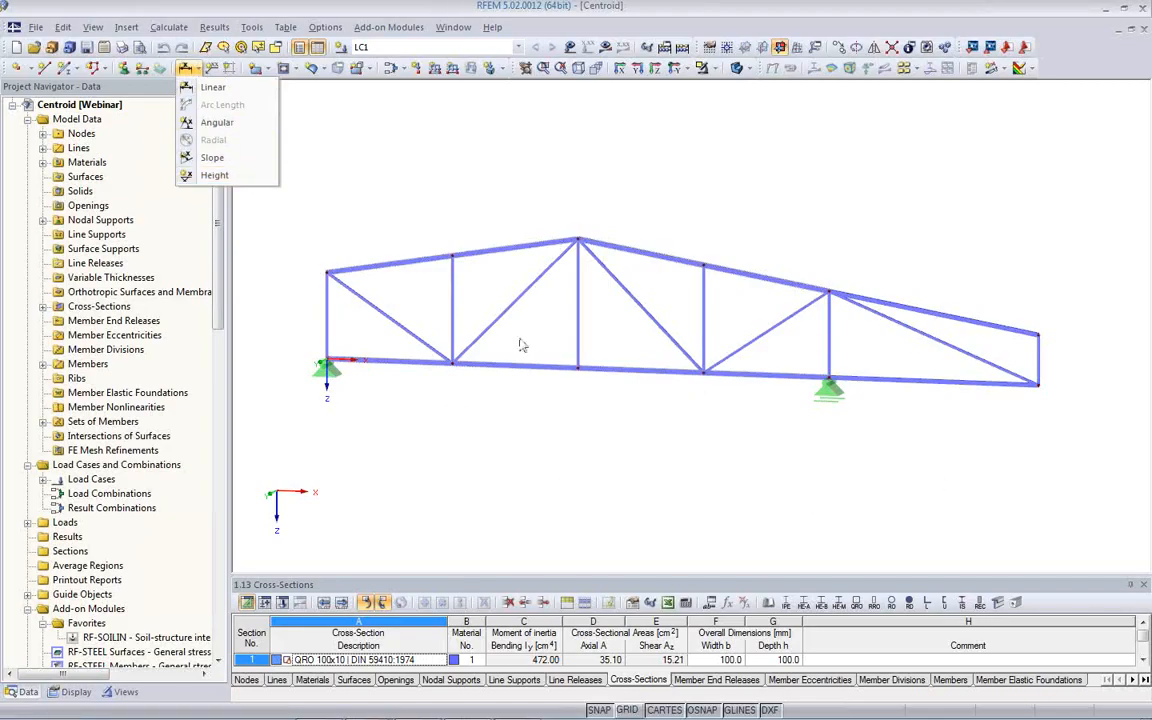
pyautogui.click(214, 88)
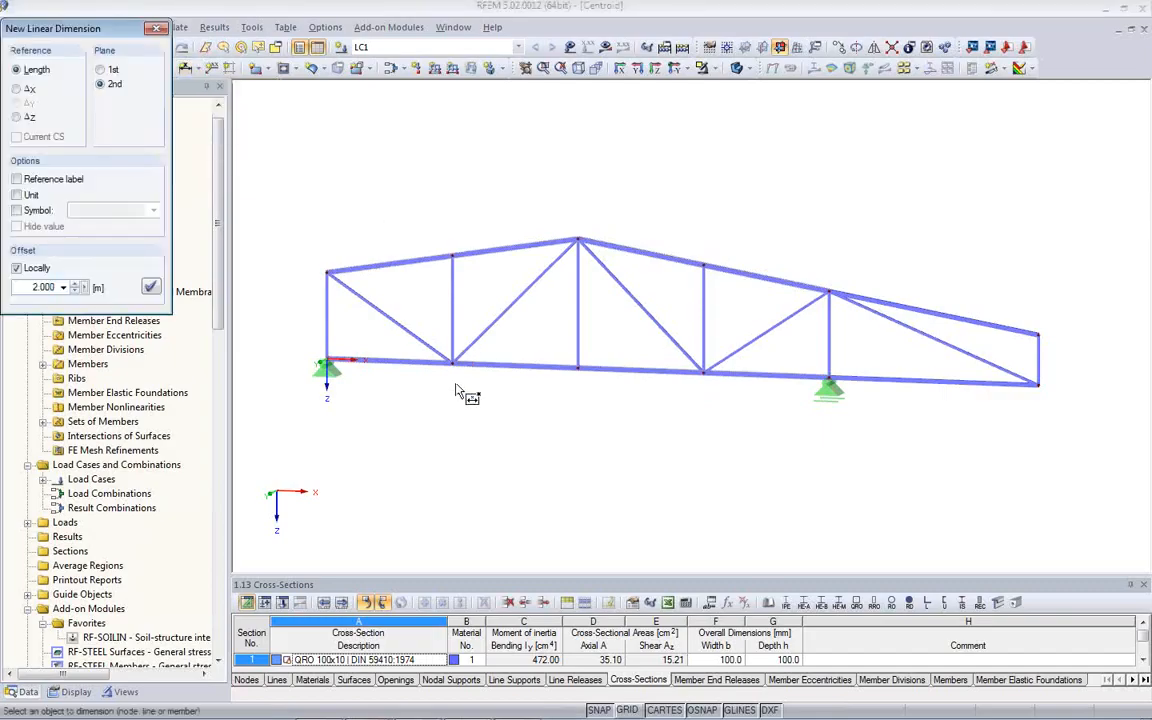
pyautogui.click(388, 363)
pyautogui.click(507, 368)
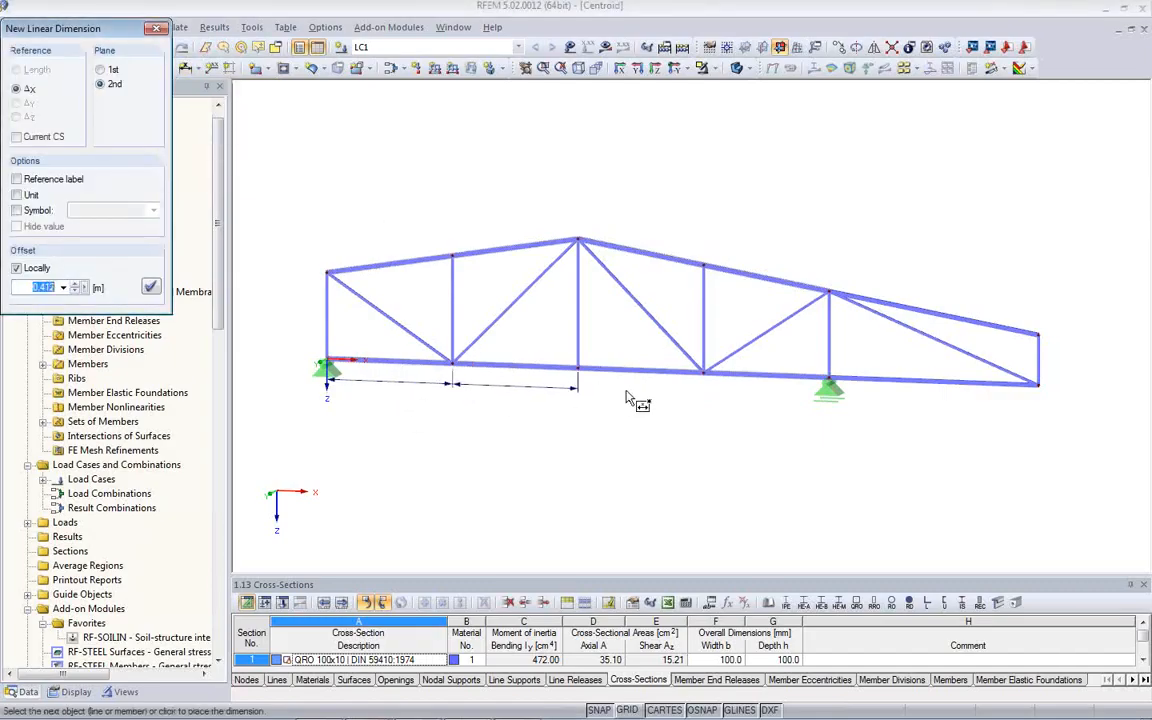
pyautogui.click(781, 376)
pyautogui.click(938, 381)
pyautogui.click(946, 473)
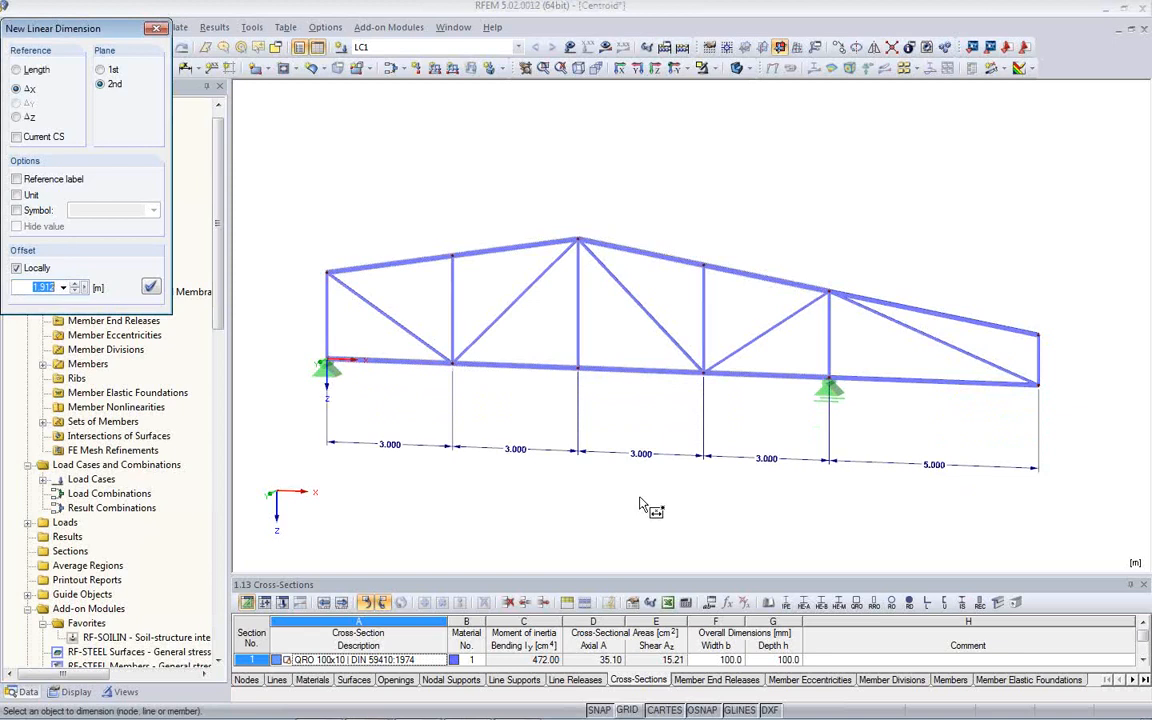
pyautogui.press('Escape')
# - Add a linear length dimension between the two nodes of the truss's left end post, offset about 1.2 m outward
pyautogui.keyDown('ctrl'); pyautogui.moveTo(399, 436); pyautogui.dragTo(522, 471, button='middle'); pyautogui.keyUp('ctrl')
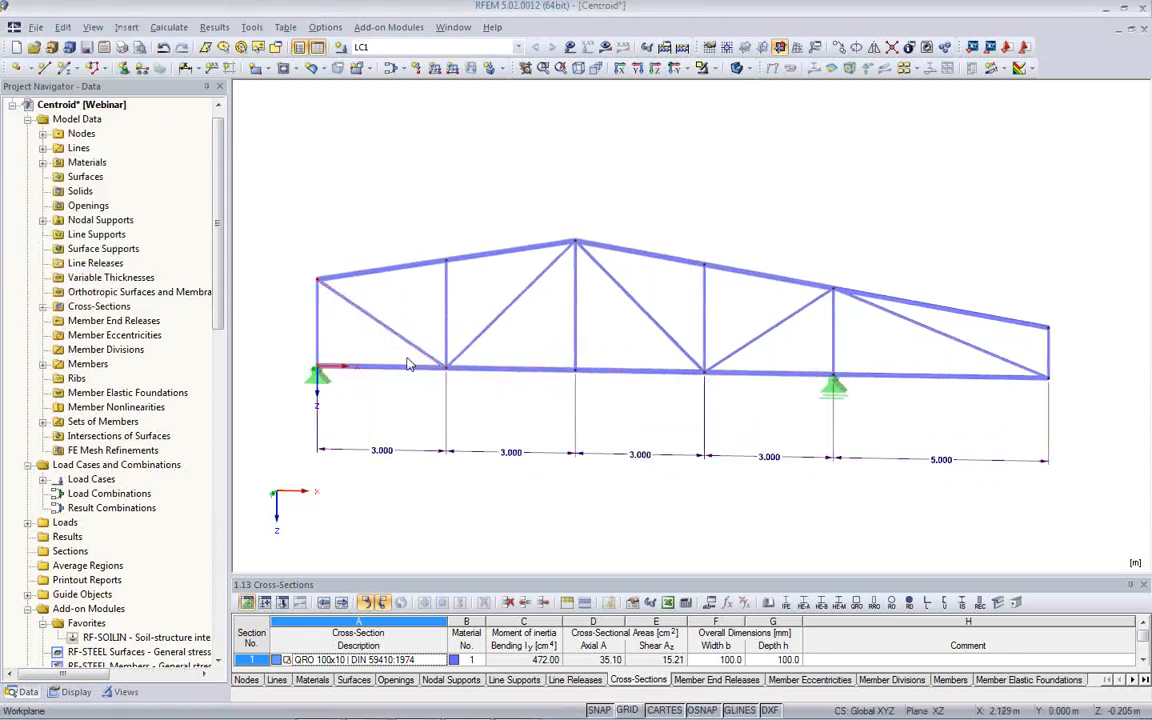
pyautogui.click(165, 67)
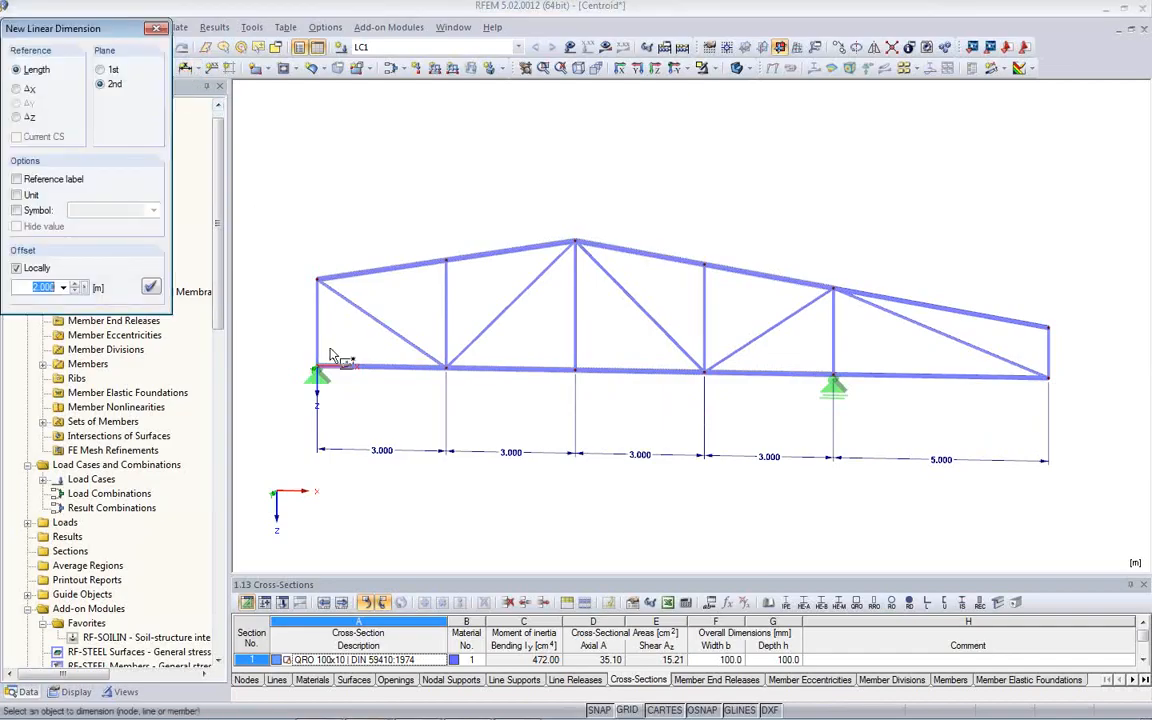
pyautogui.click(317, 368)
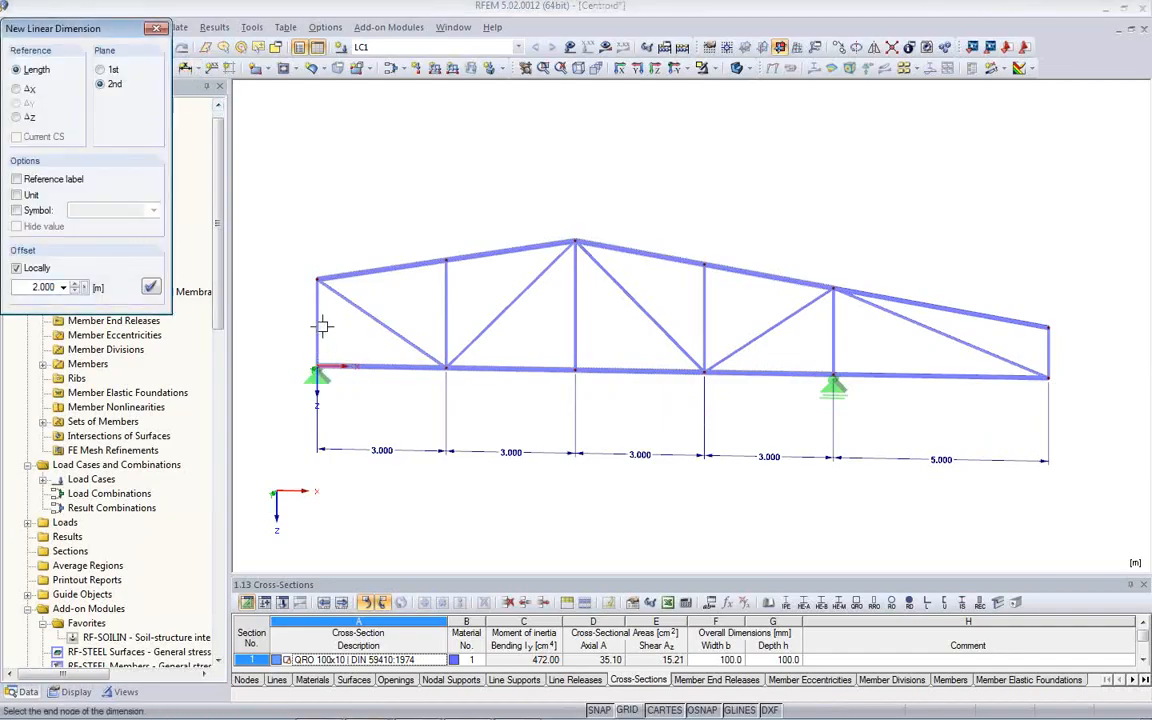
pyautogui.click(317, 277)
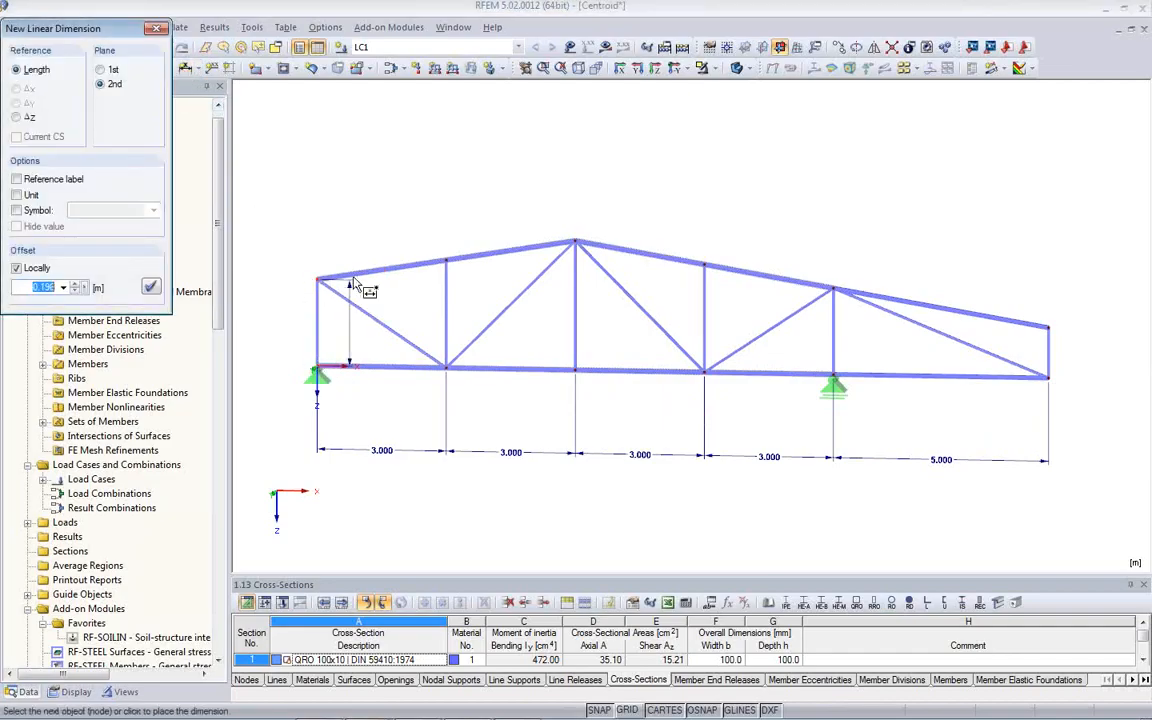
pyautogui.click(268, 288)
pyautogui.press('Escape')
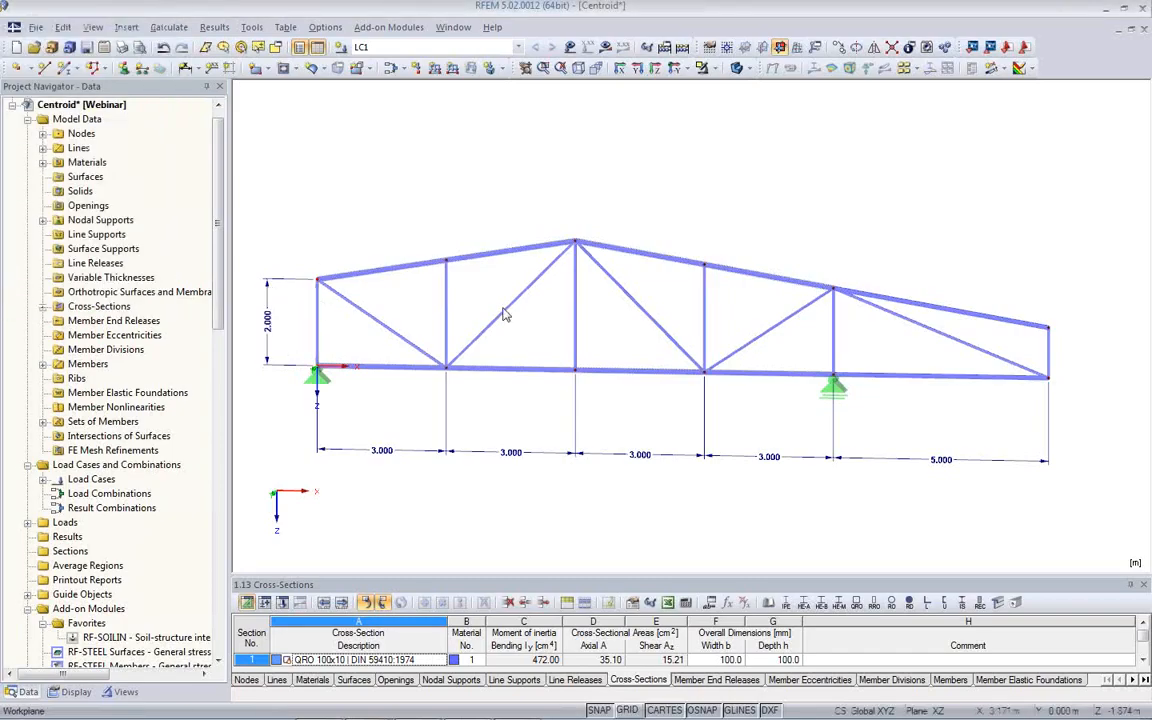
# - Add angular dimensions between the left top chord and first diagonal, and between the first interior vertical and the adjacent rising diagonal
pyautogui.click(199, 70)
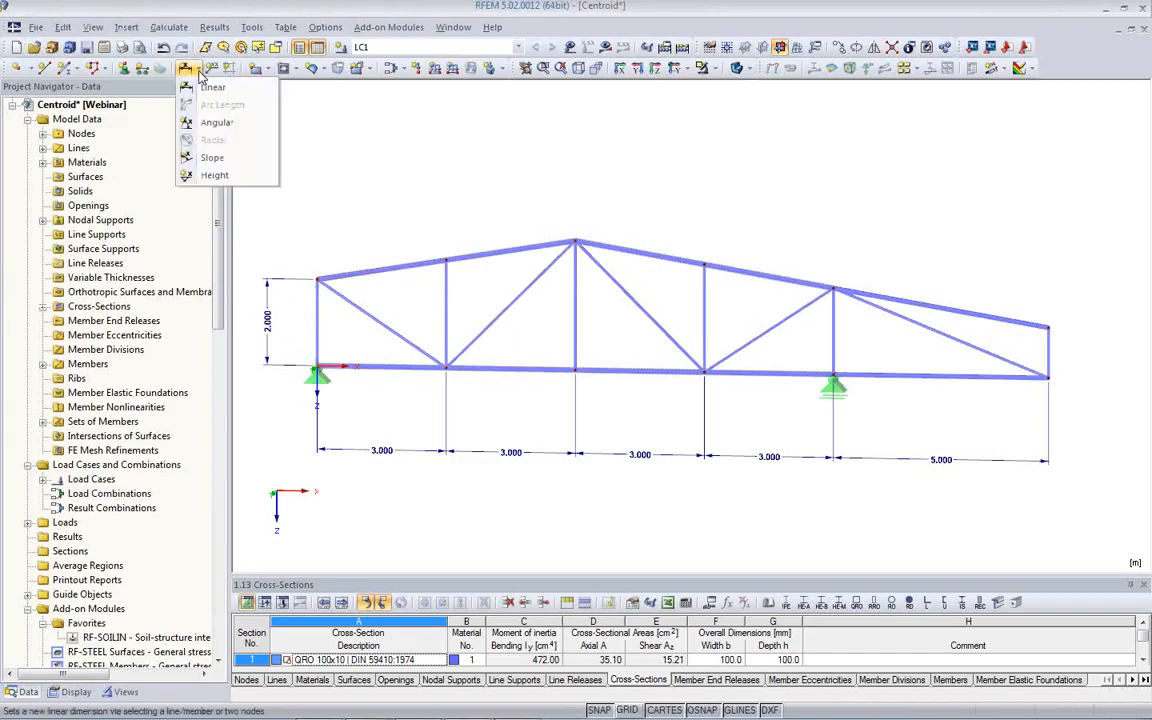
pyautogui.click(217, 123)
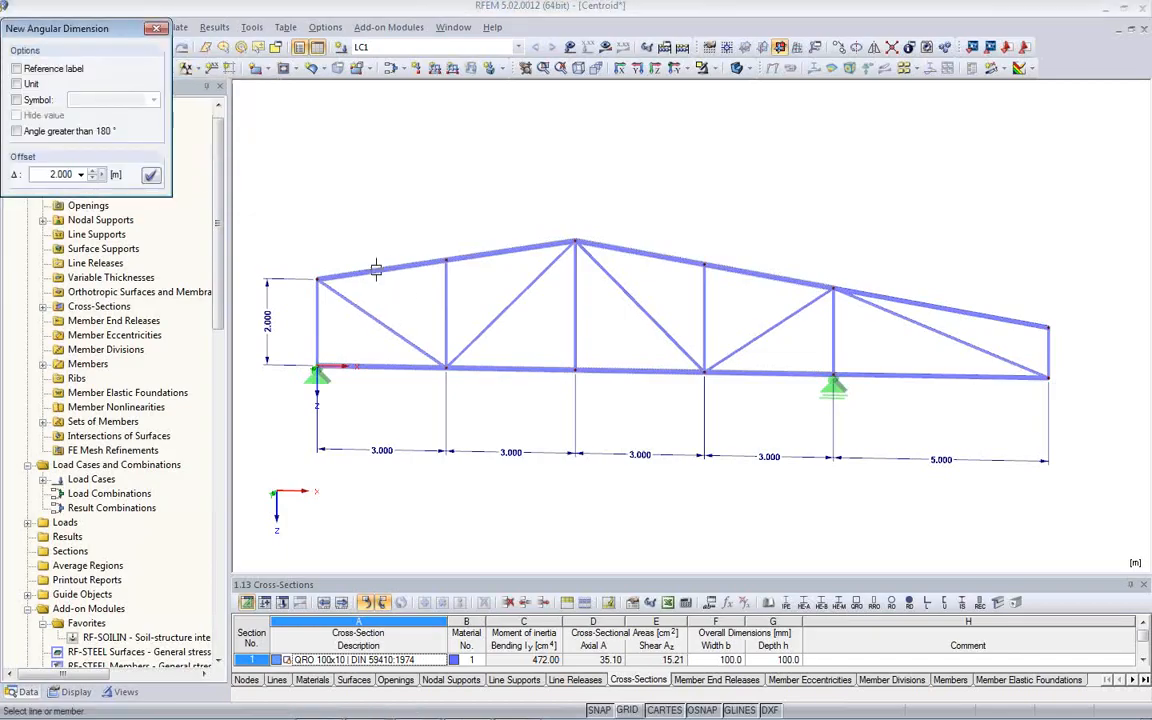
pyautogui.click(375, 272)
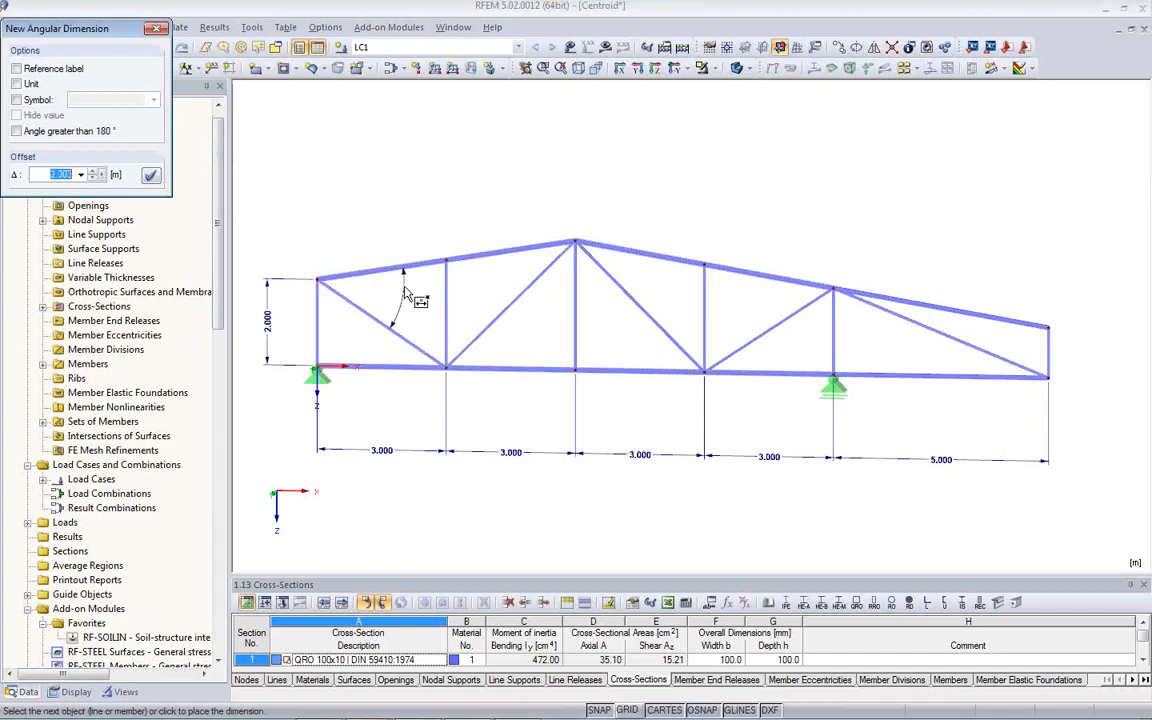
pyautogui.click(401, 291)
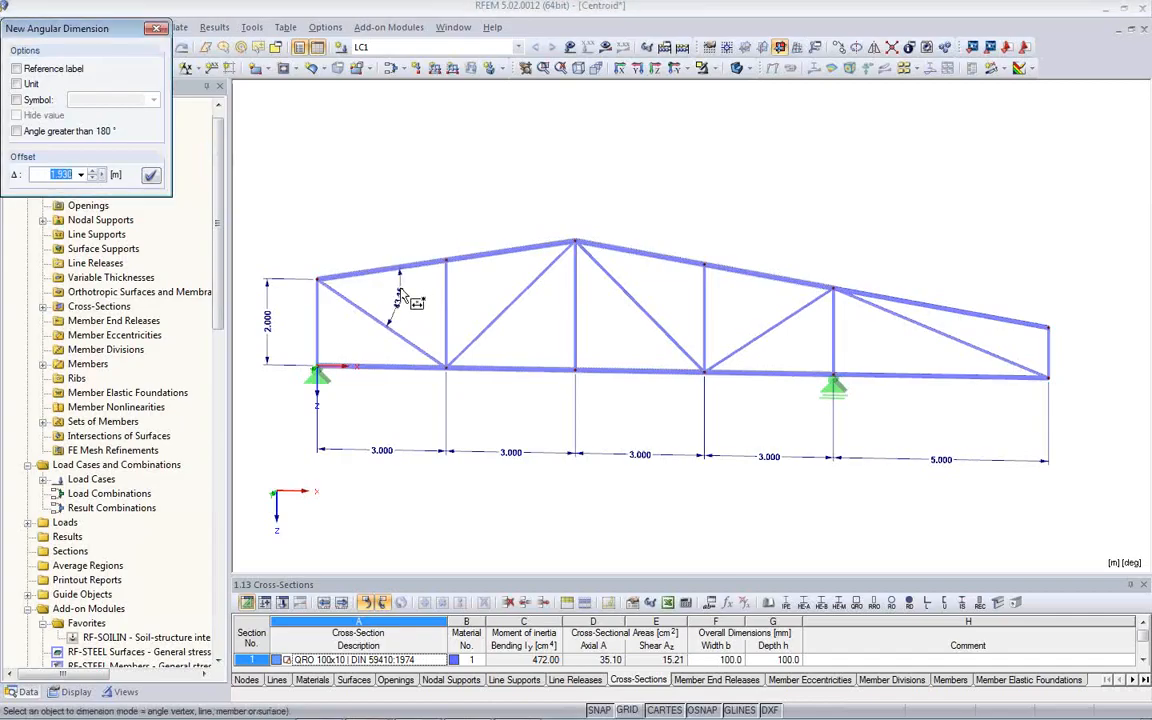
pyautogui.click(452, 310)
pyautogui.click(460, 294)
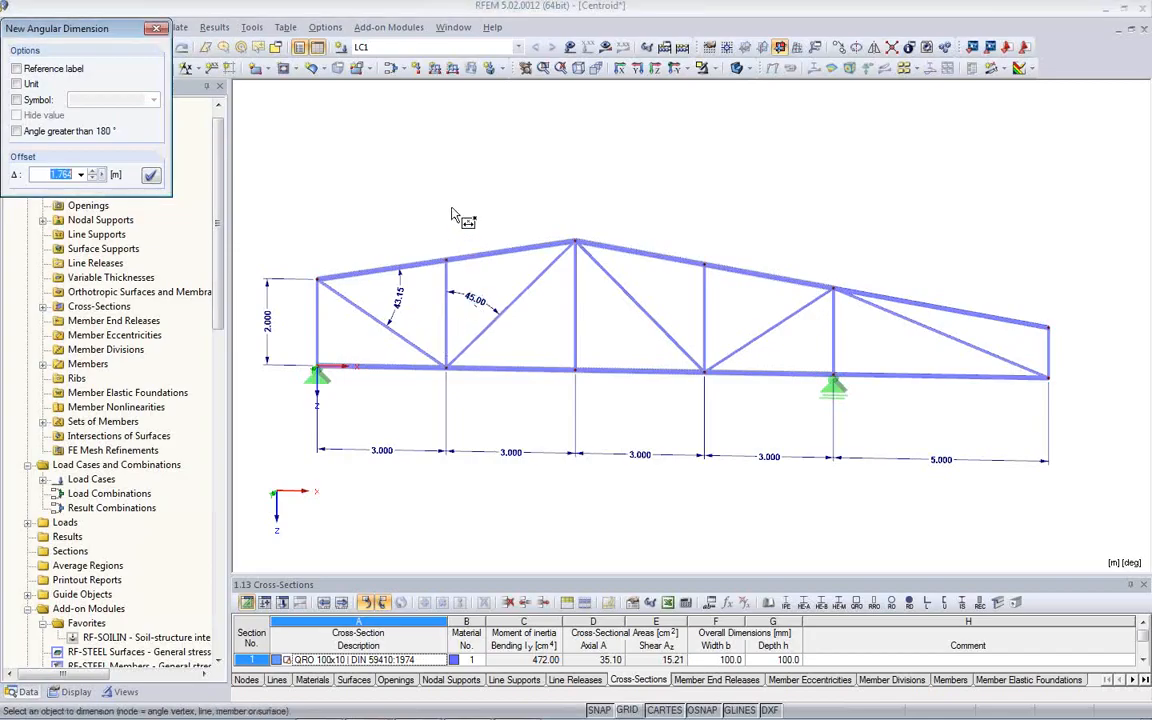
pyautogui.press('Escape')
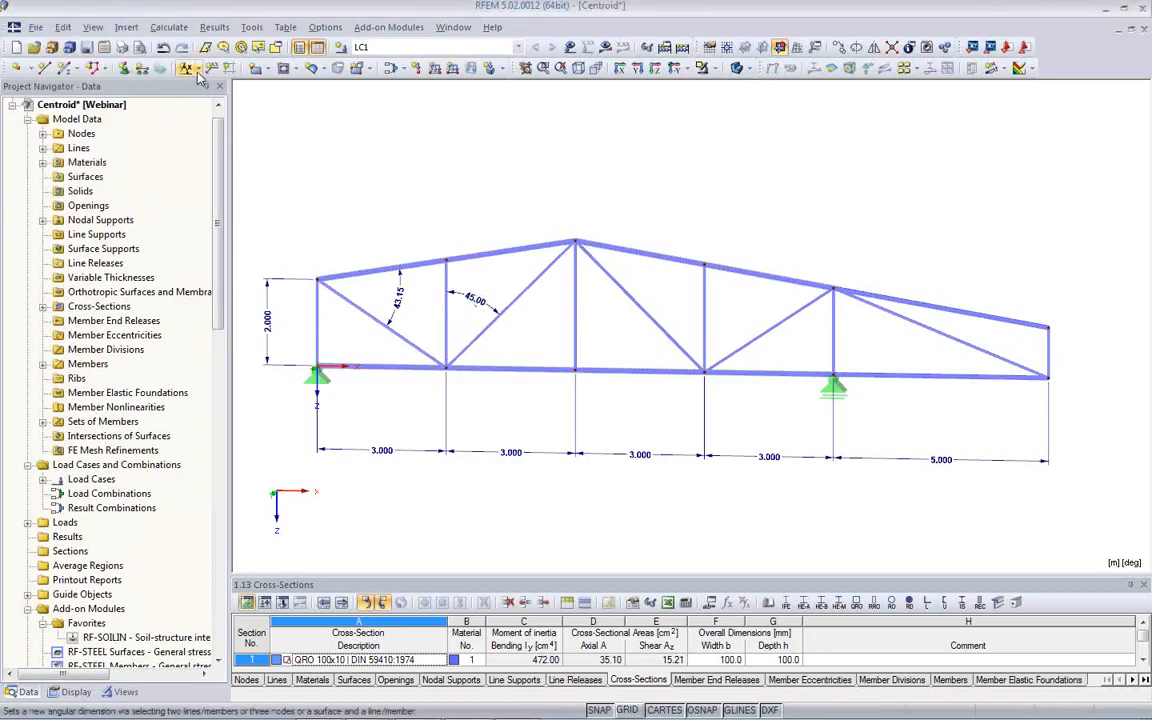
# - Add an upward slope dimension in the X-Y plane to the right-hand top chord, offset about 4.5 m
pyautogui.click(196, 69)
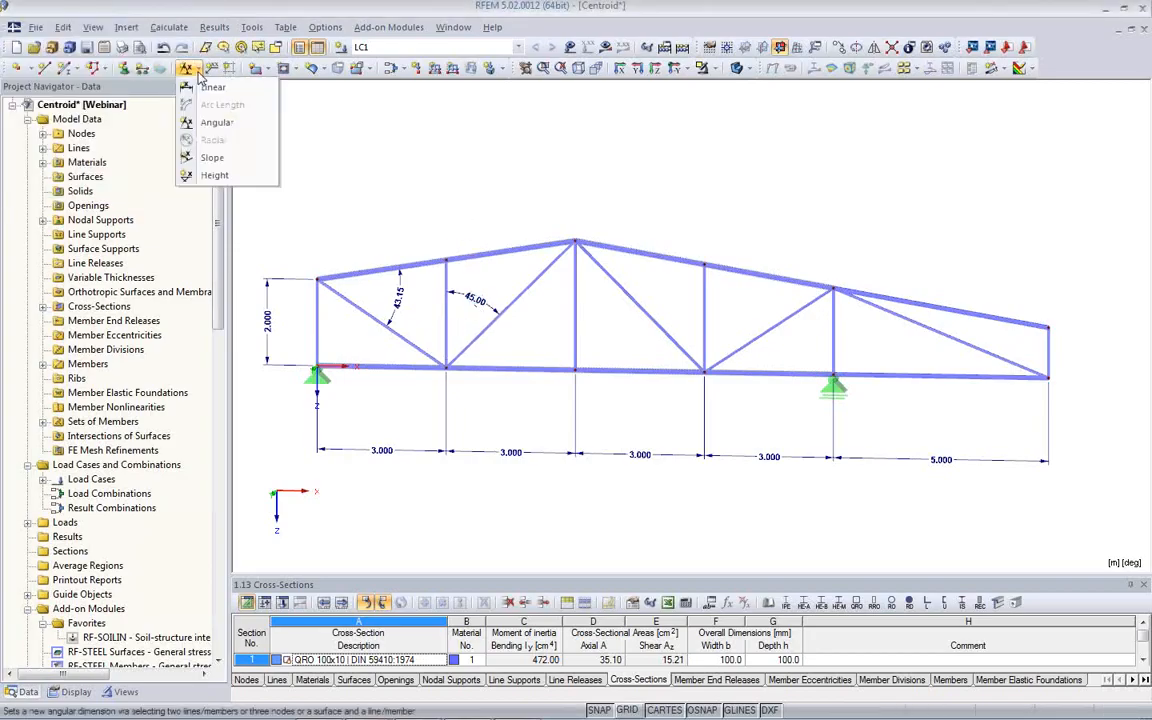
pyautogui.click(212, 159)
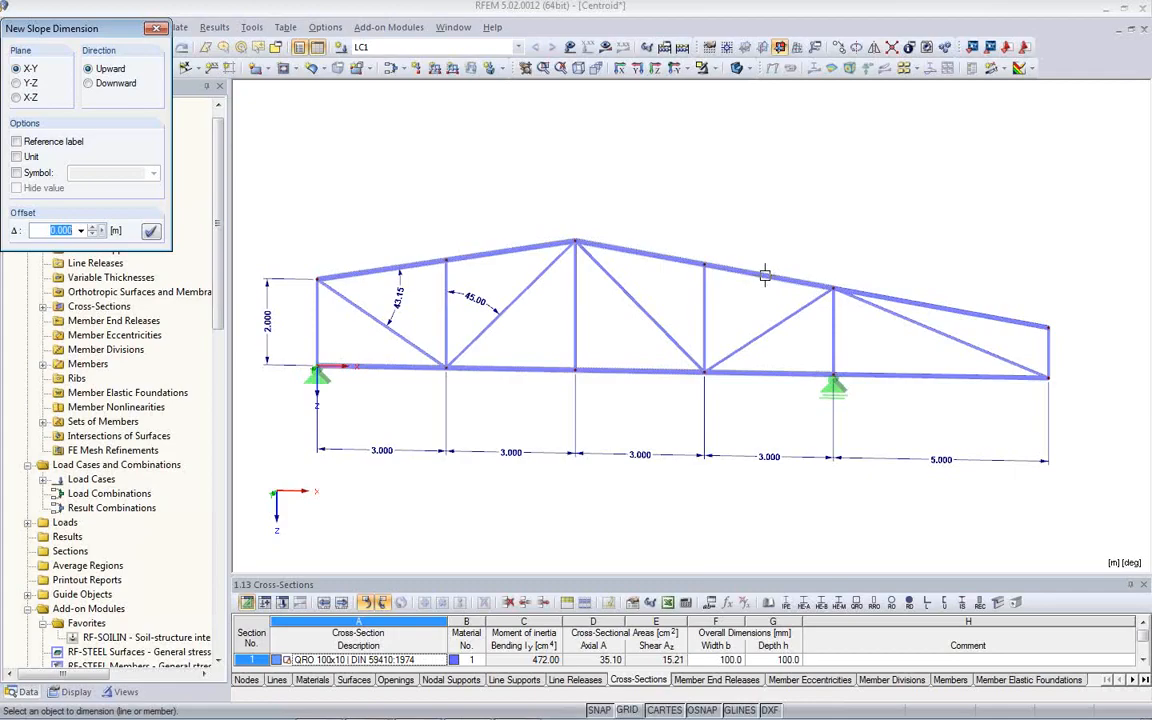
pyautogui.click(765, 276)
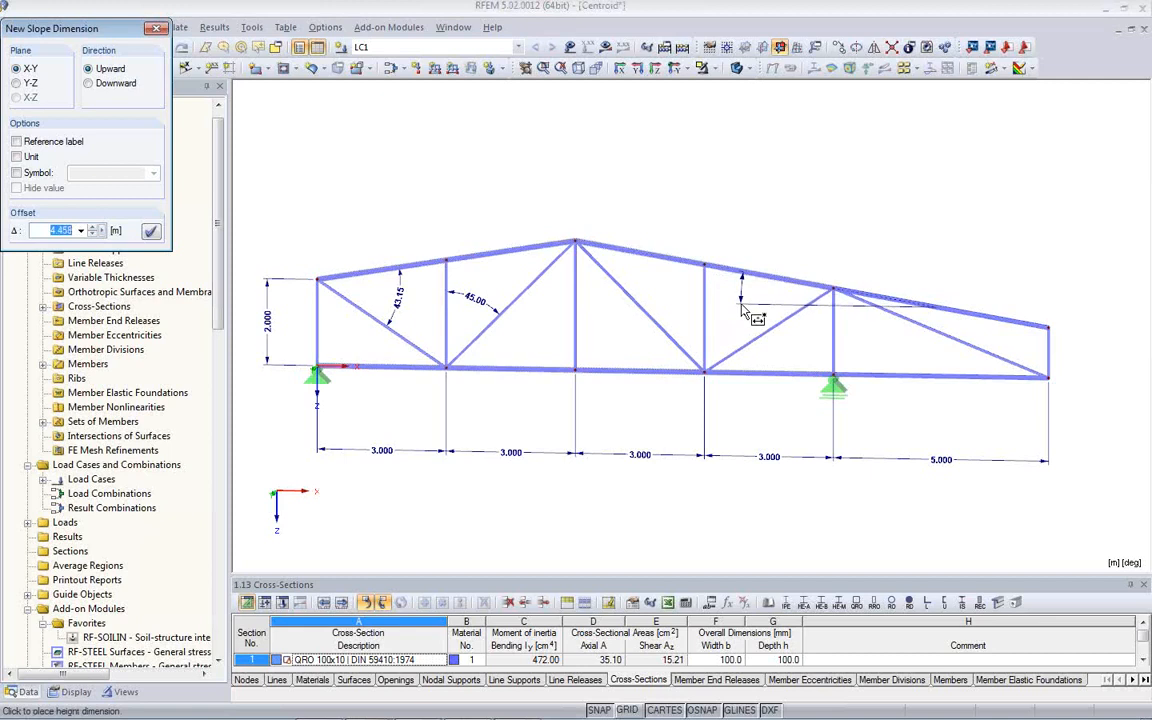
pyautogui.click(745, 314)
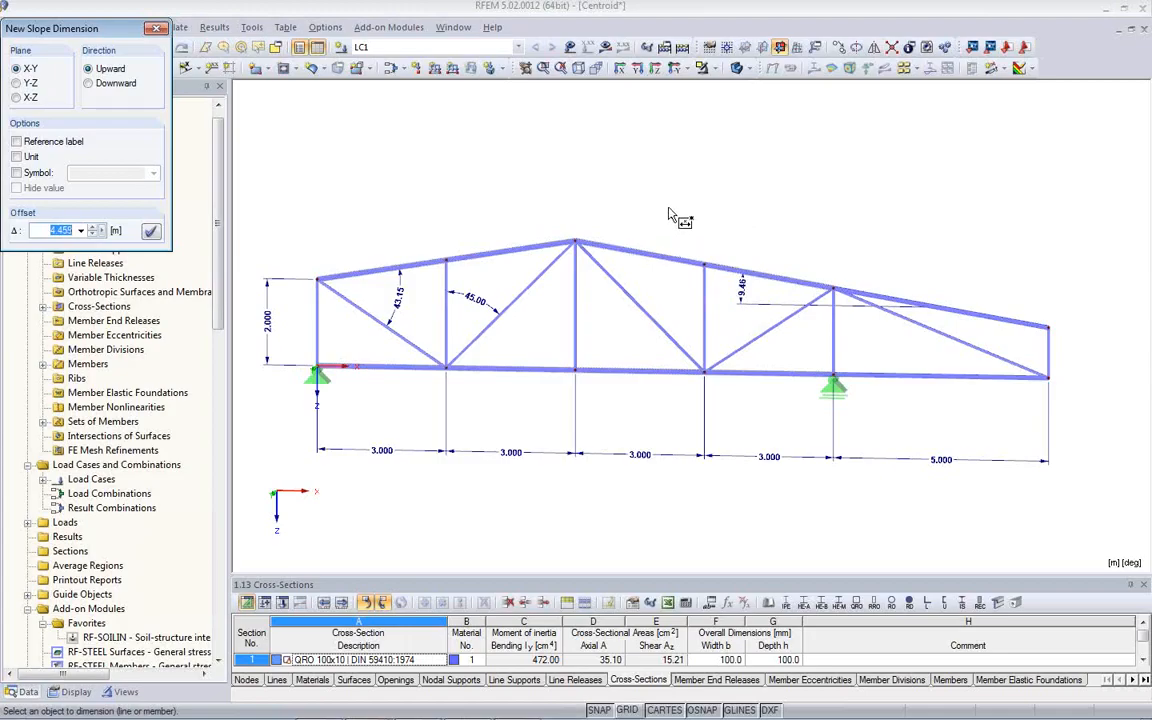
pyautogui.press('Escape')
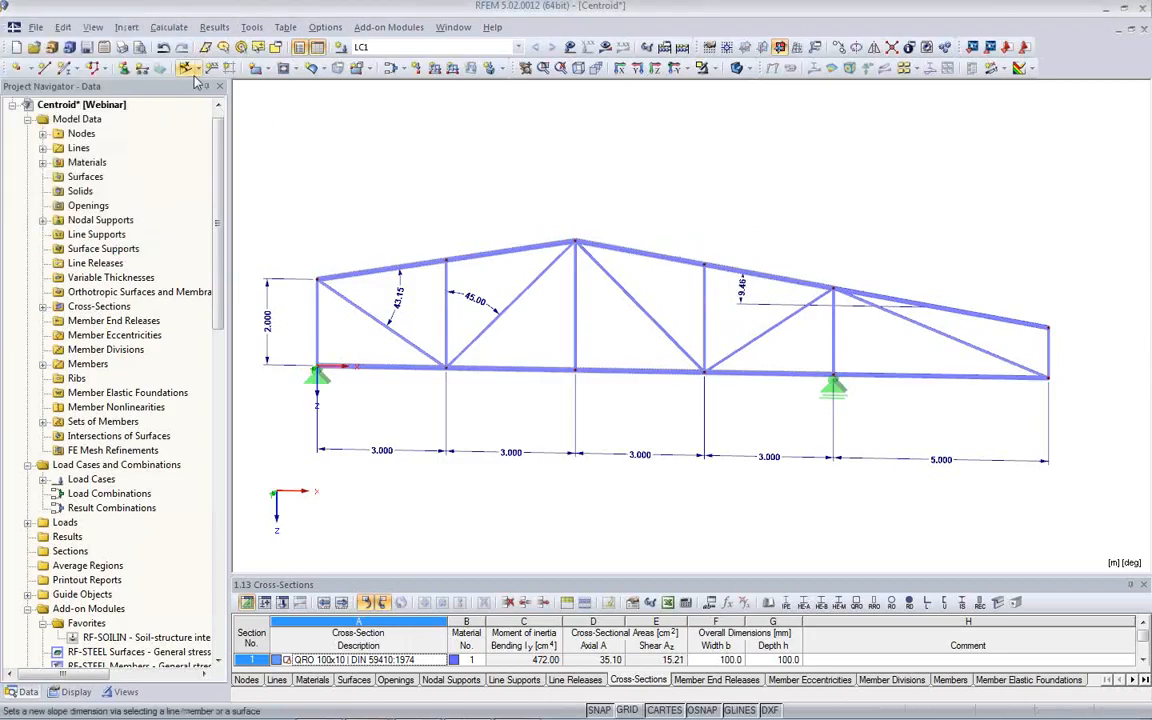
# - Add a height dimension at the upper node of the truss's right end, offset about 0.8 m
pyautogui.click(194, 69)
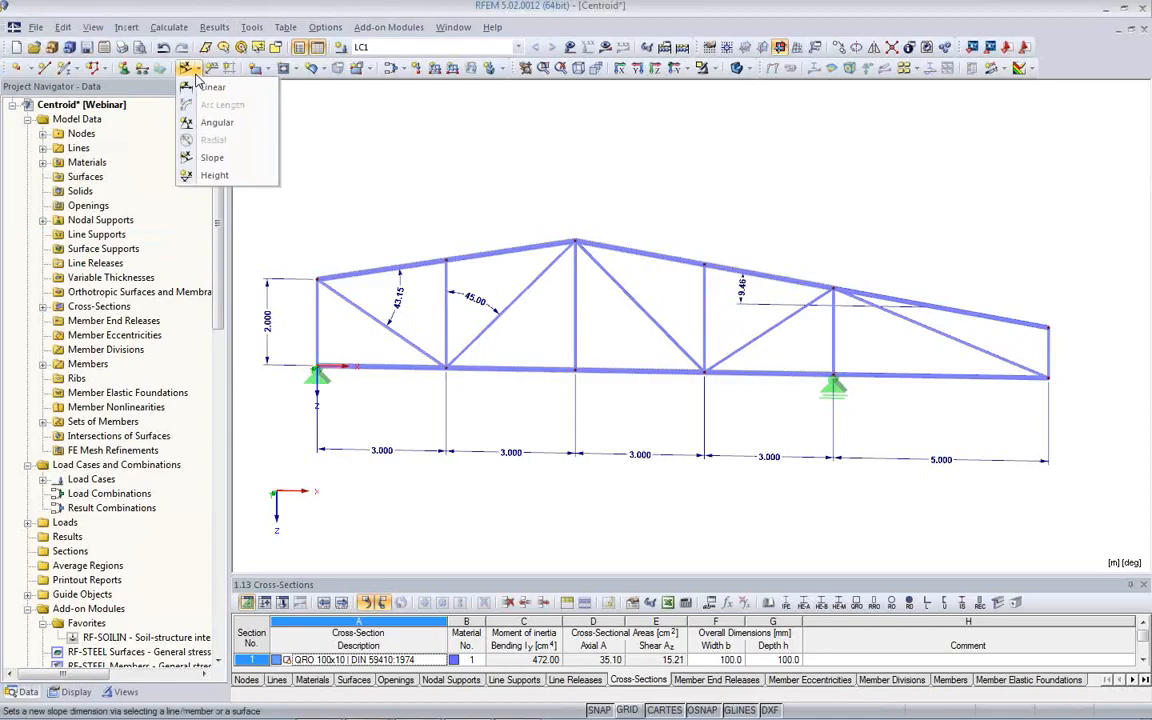
pyautogui.click(216, 177)
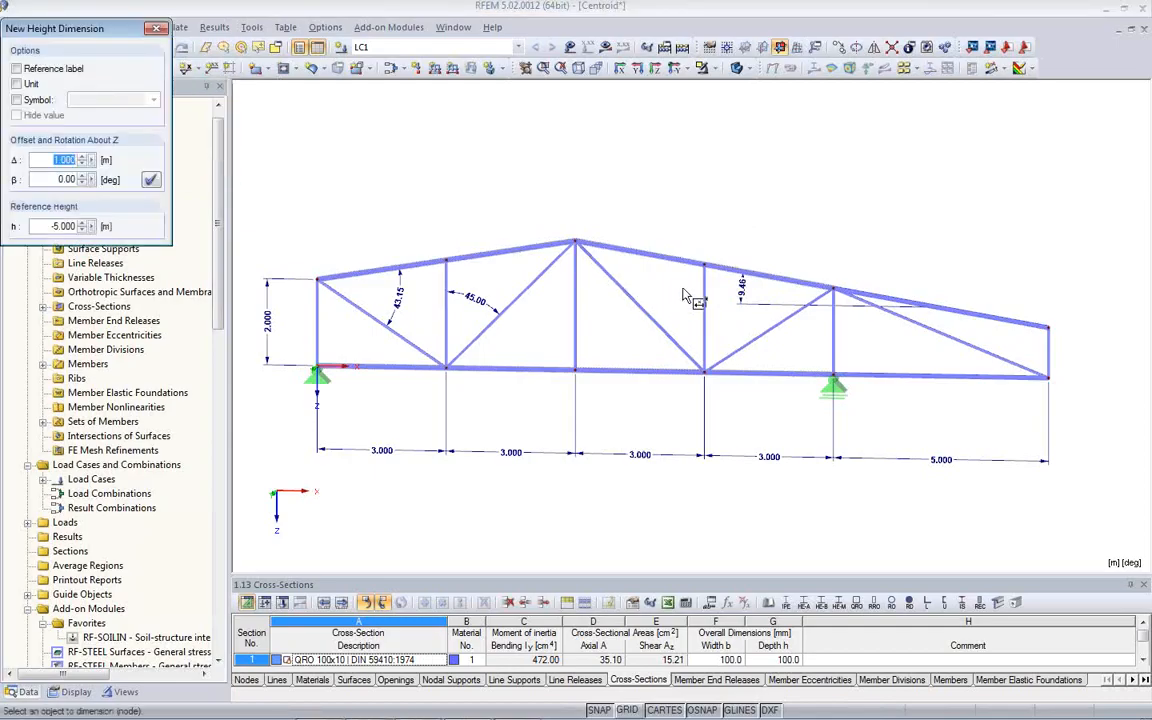
pyautogui.click(1047, 327)
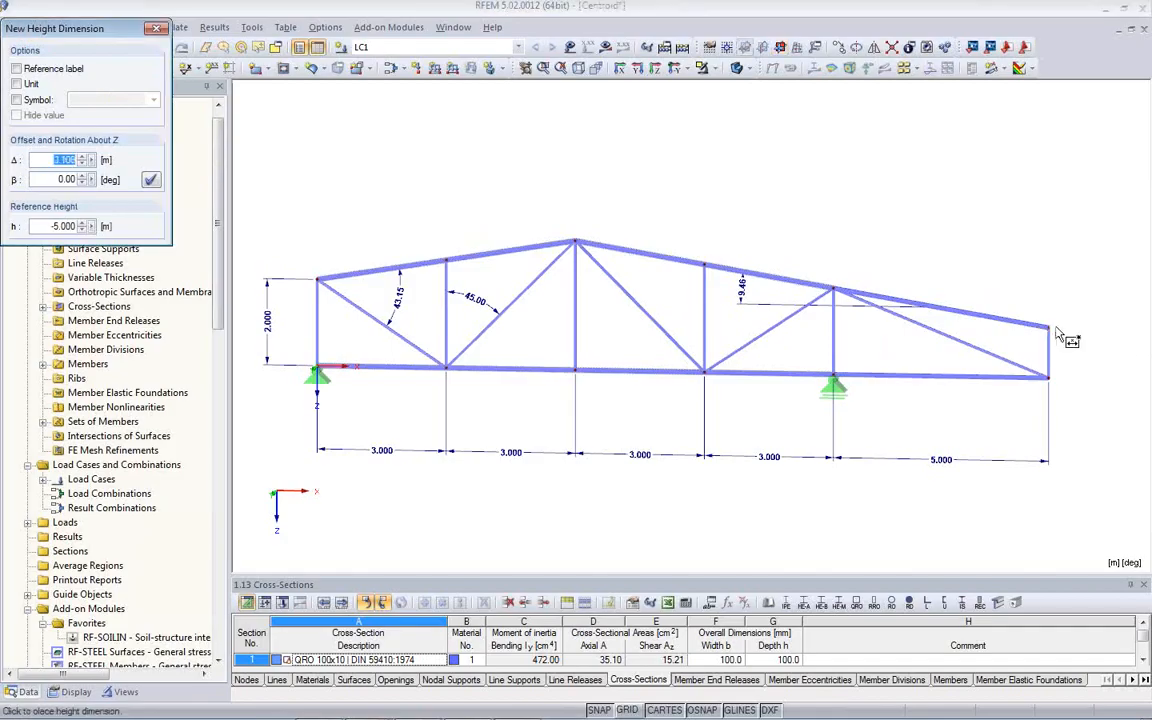
pyautogui.click(1085, 322)
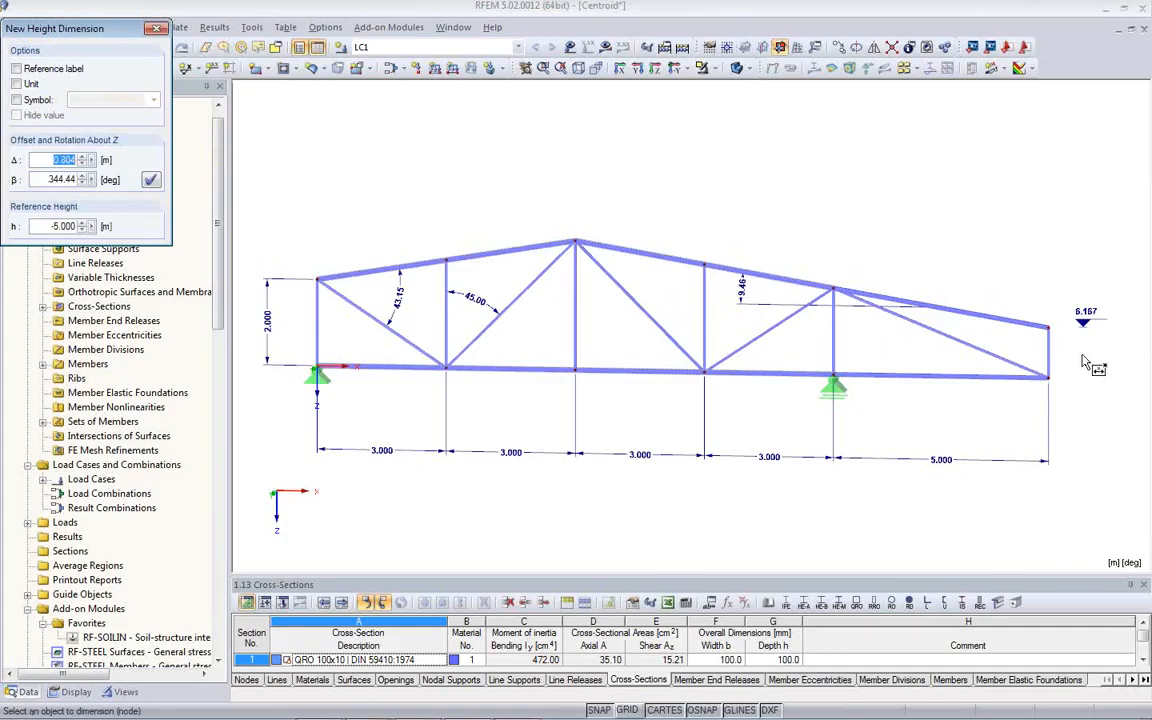
pyautogui.press('Escape')
# - Set the reference height of the height dimension at the truss's right end to 0 m
pyautogui.moveTo(1072, 373); pyautogui.dragTo(933, 343, button='middle')
pyautogui.scroll(-2, 933, 340)
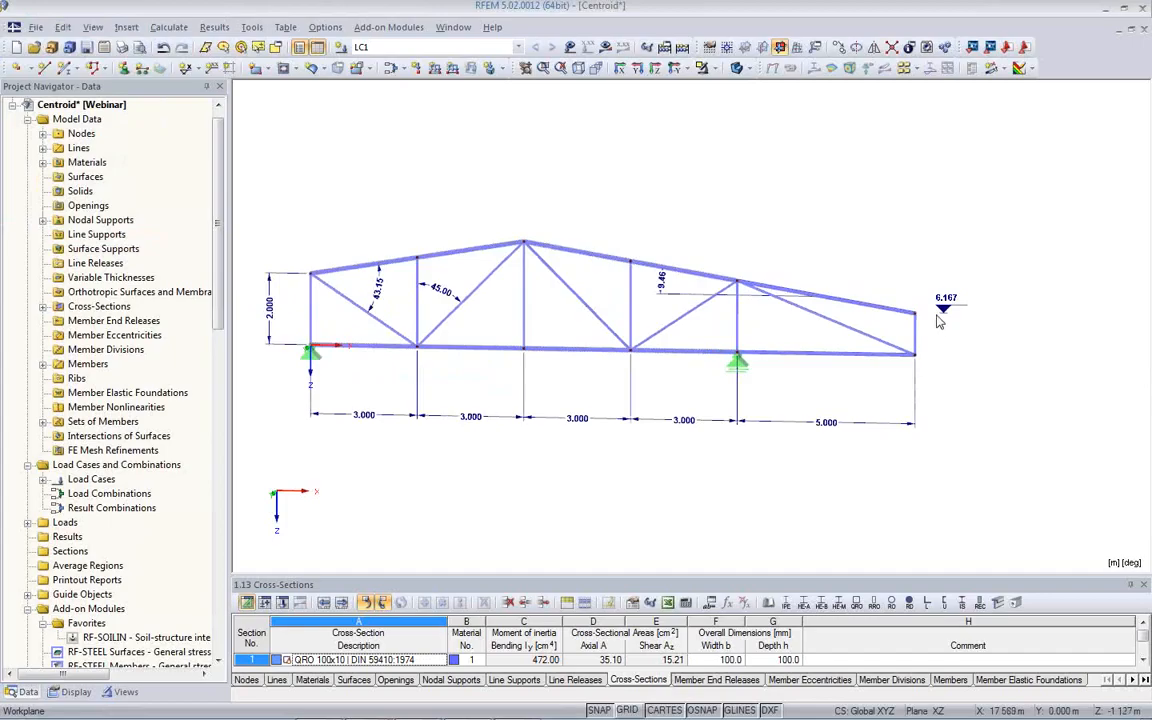
pyautogui.scroll(2, 935, 312)
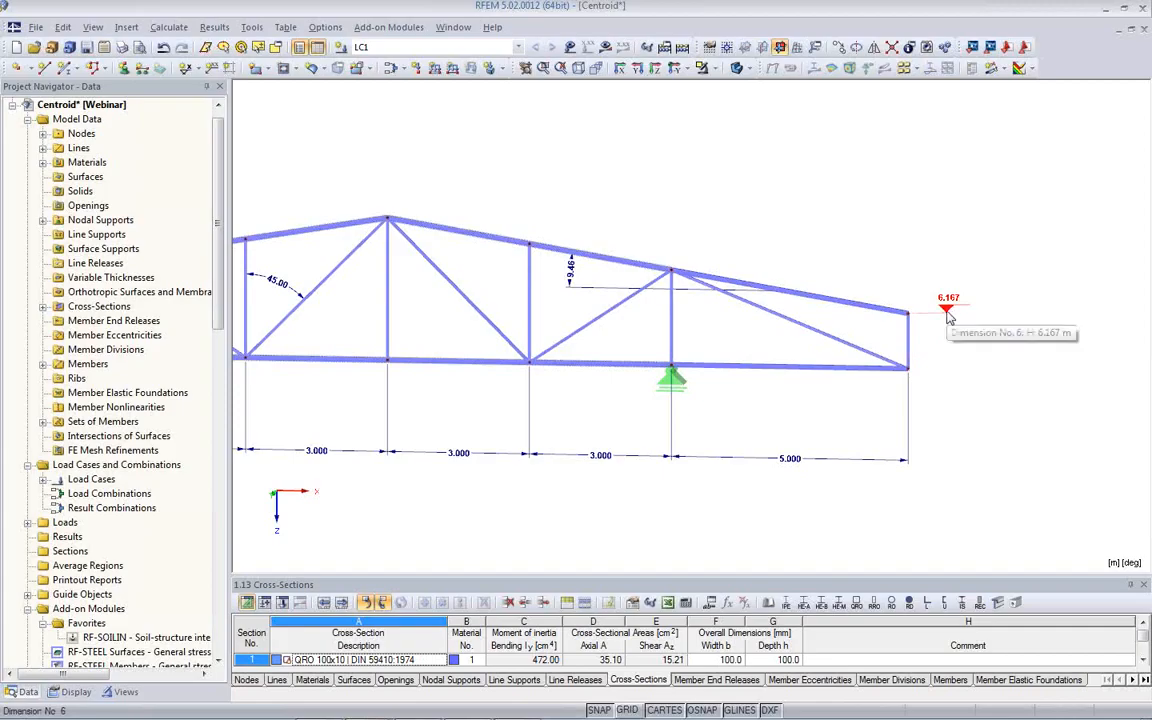
pyautogui.doubleClick(949, 318)
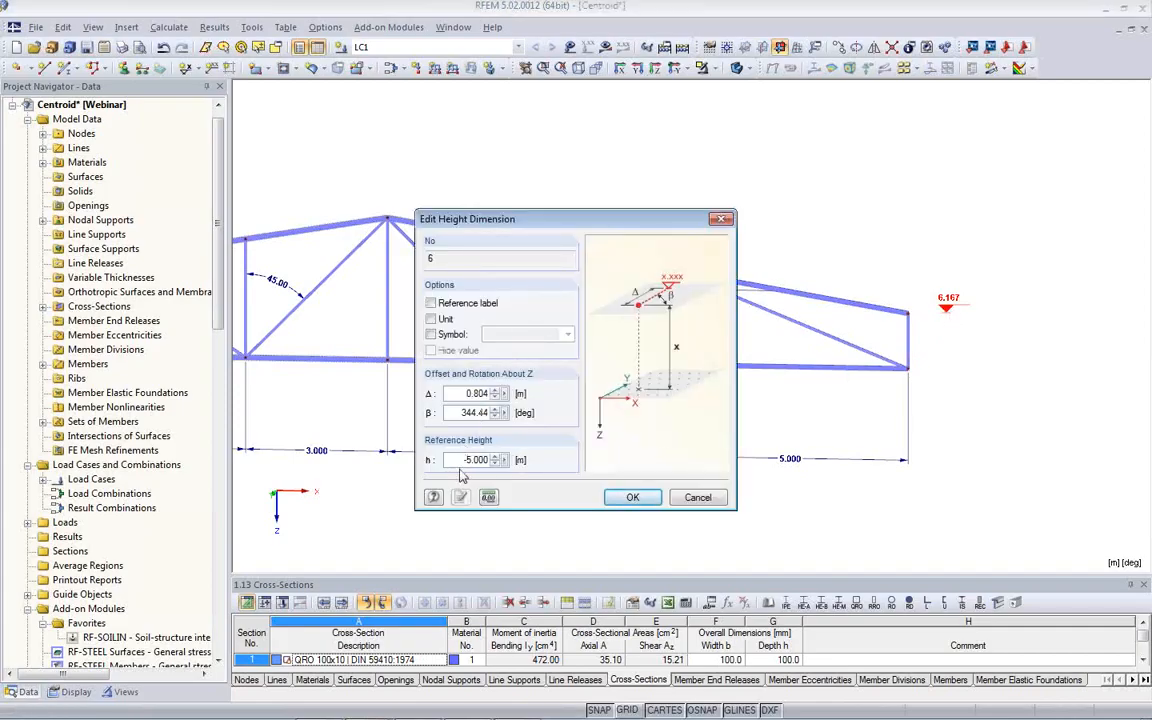
pyautogui.doubleClick(453, 460)
pyautogui.write('0')
pyautogui.click(636, 498)
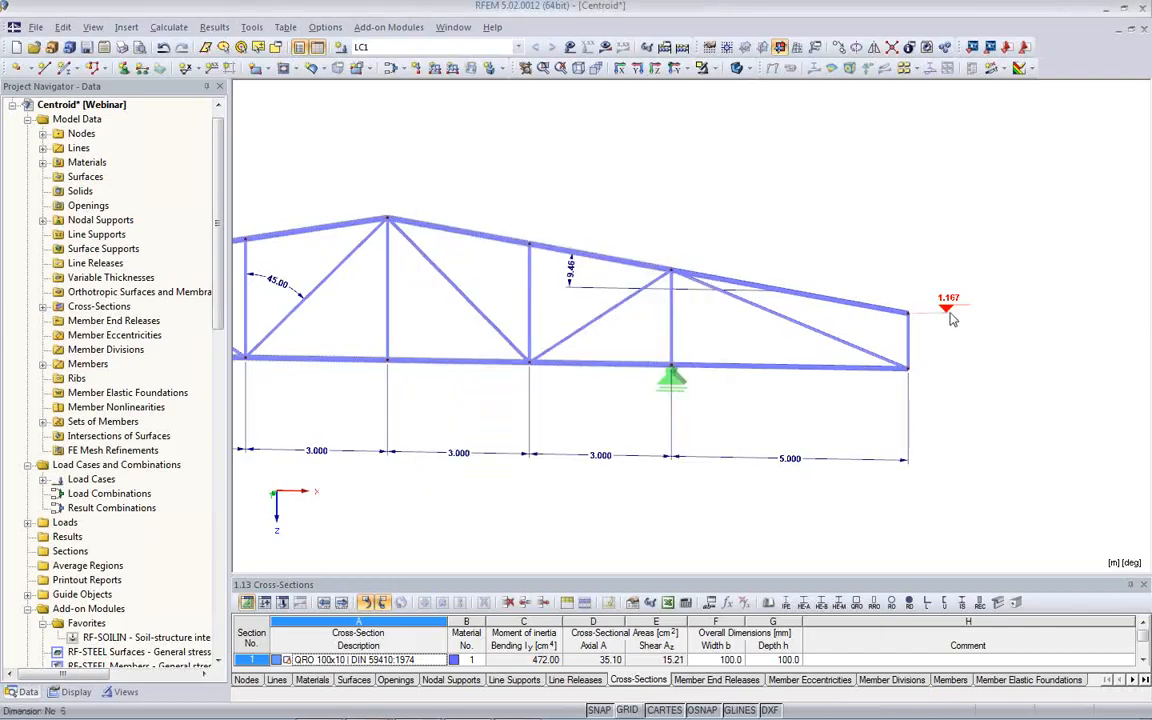
# - Set the height dimension's reference height to -6 m
pyautogui.doubleClick(948, 310)
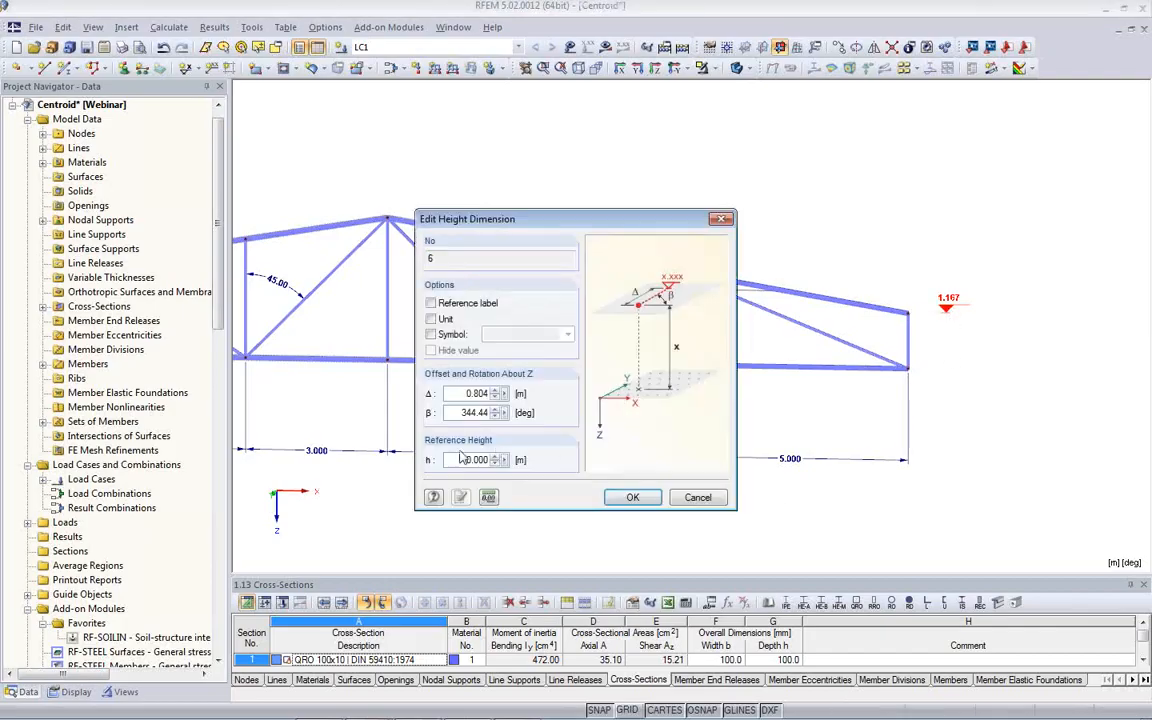
pyautogui.moveTo(447, 459); pyautogui.dragTo(517, 463)
pyautogui.press('BackSpace')
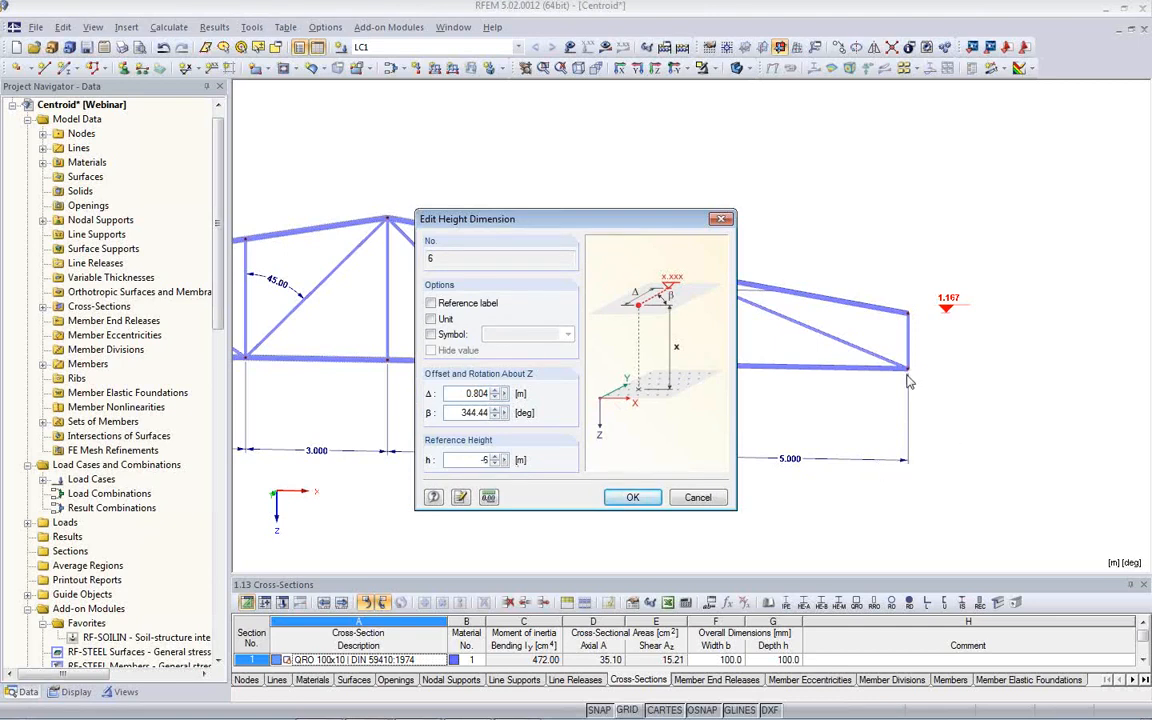
pyautogui.click(633, 497)
# - Expand the dimension display options under the guide objects to list every single dimension of the model
pyautogui.moveTo(918, 368)
pyautogui.mouseDown(button='middle')
pyautogui.moveTo(946, 338)
pyautogui.moveTo(931, 348)
pyautogui.mouseUp(button='middle')
pyautogui.scroll(-1, 964, 320)
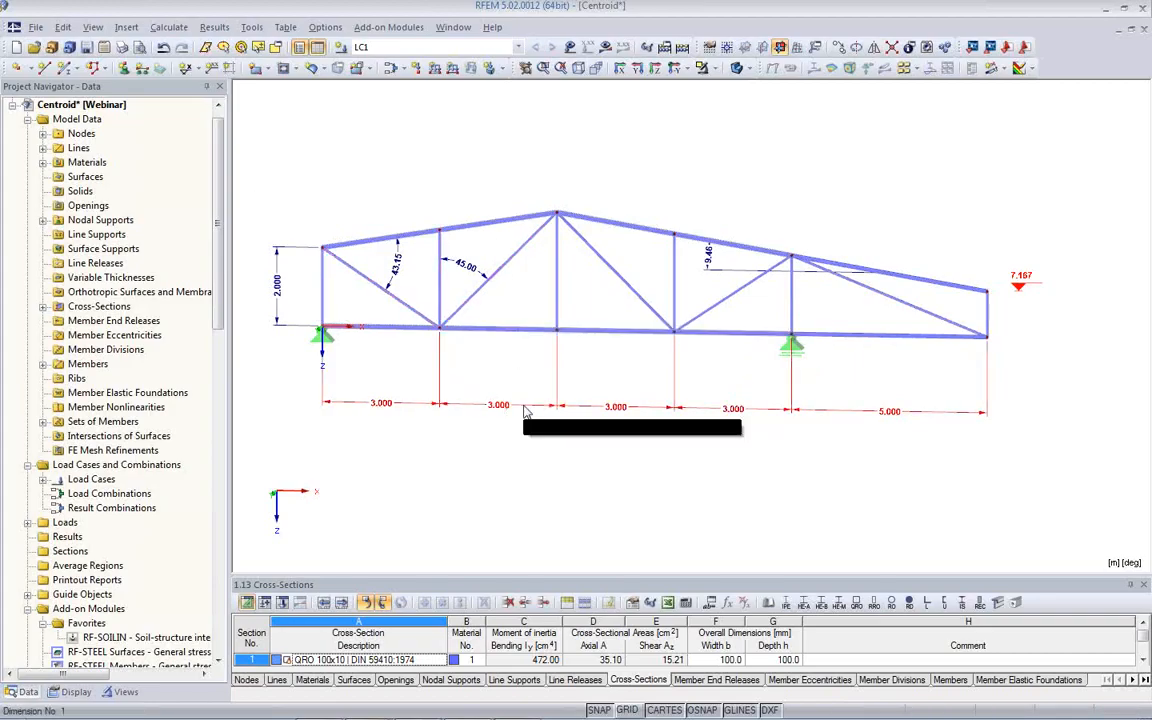
pyautogui.click(76, 691)
pyautogui.scroll(-2, 127, 477)
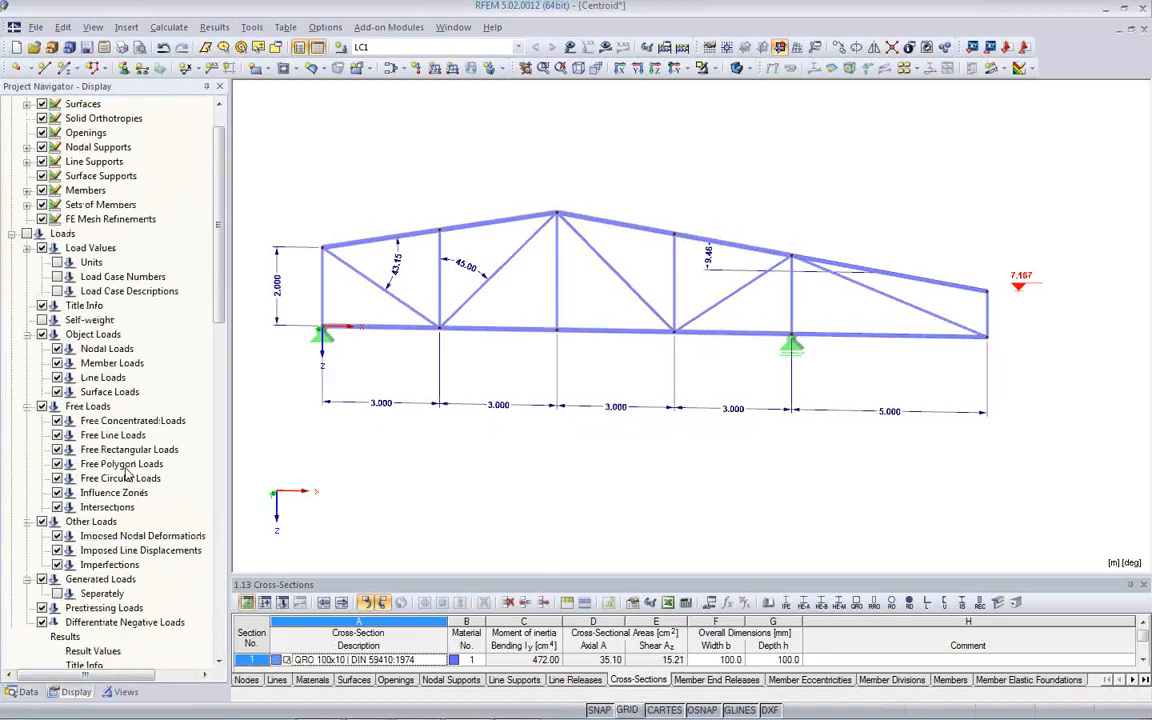
pyautogui.scroll(-4, 127, 477)
pyautogui.scroll(-2, 127, 477)
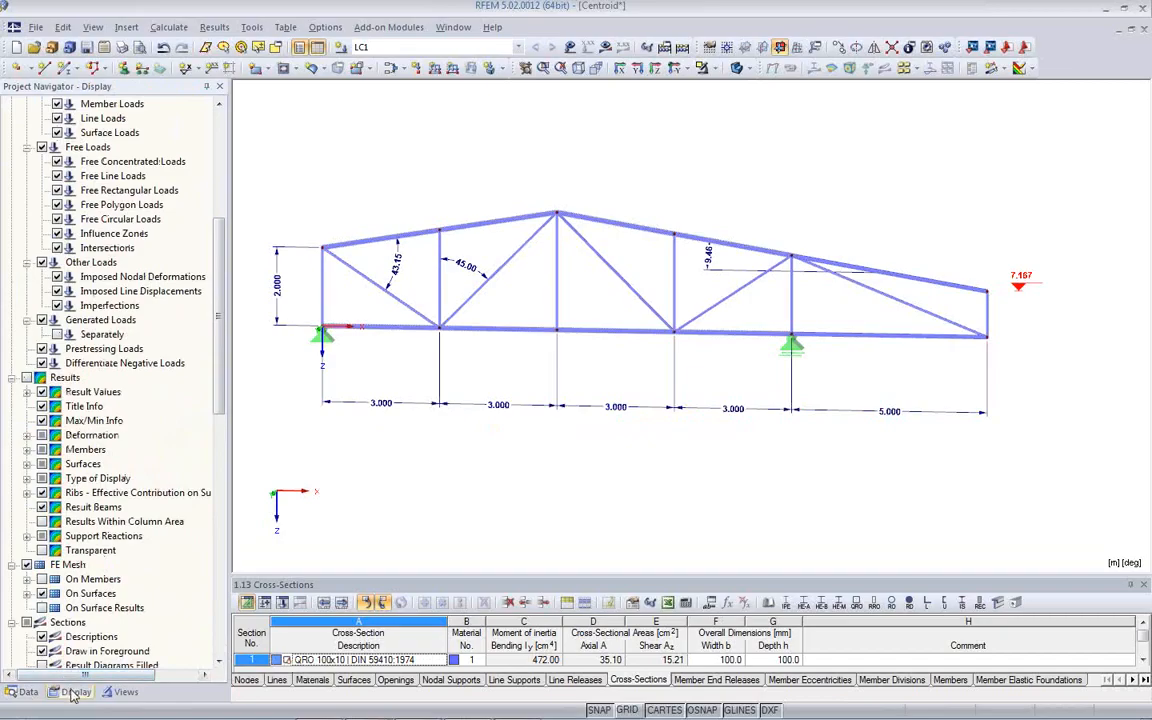
pyautogui.scroll(-2, 120, 452)
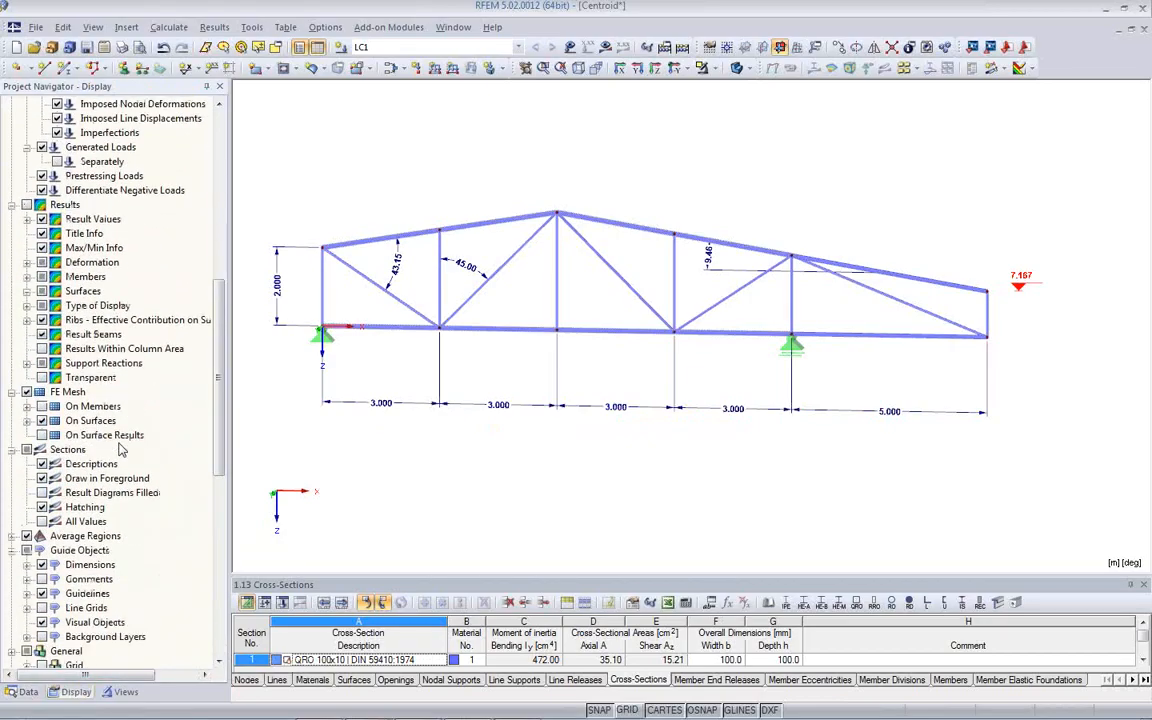
pyautogui.scroll(-3, 120, 450)
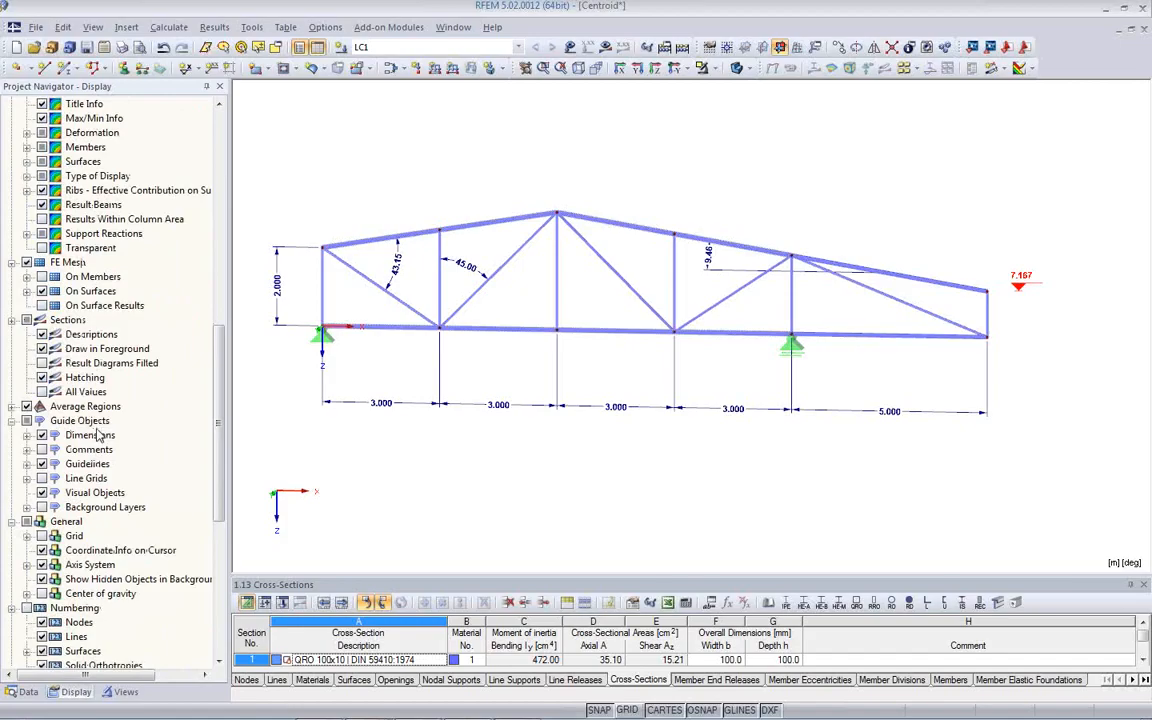
pyautogui.click(27, 437)
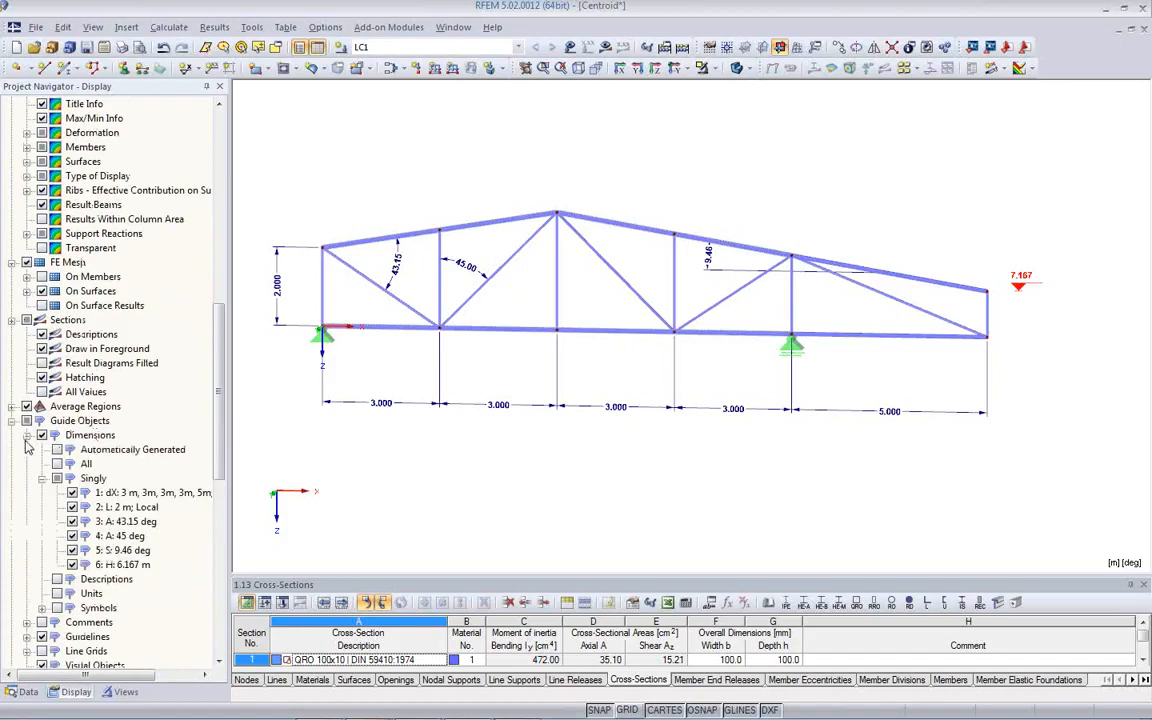
pyautogui.scroll(-2, 73, 410)
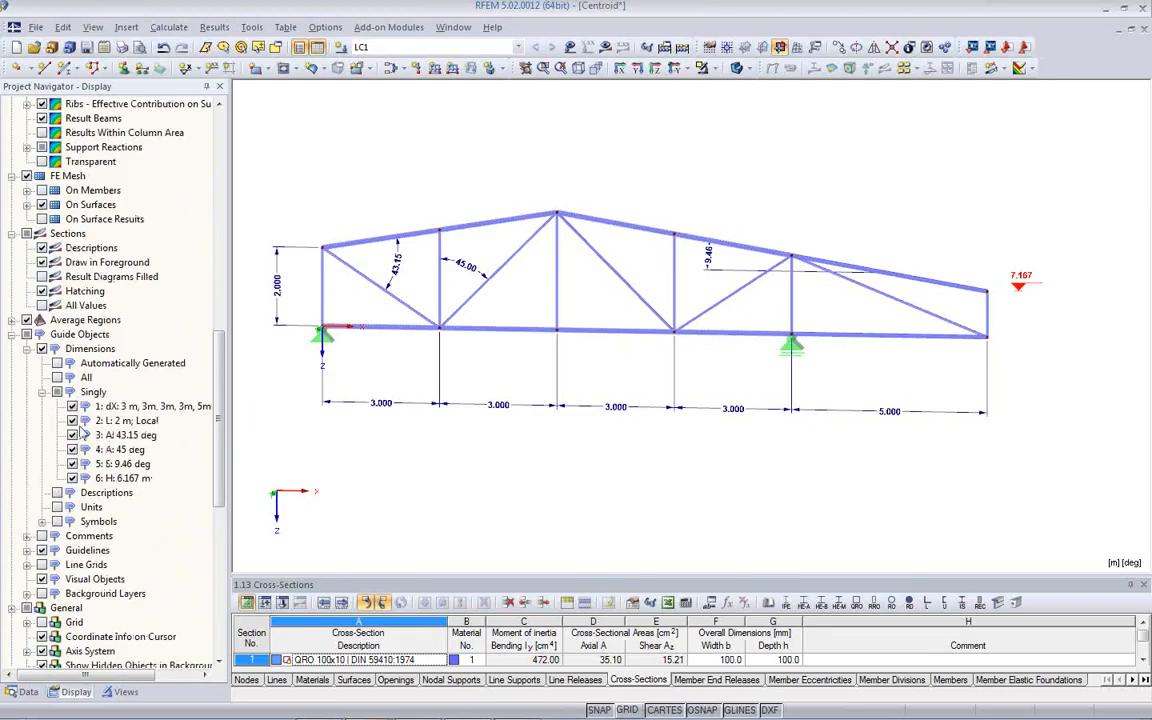
# - Hide the dimension chain, the 2 m length, the 43.15° angle and the height dimension individually and show them again
pyautogui.click(72, 407)
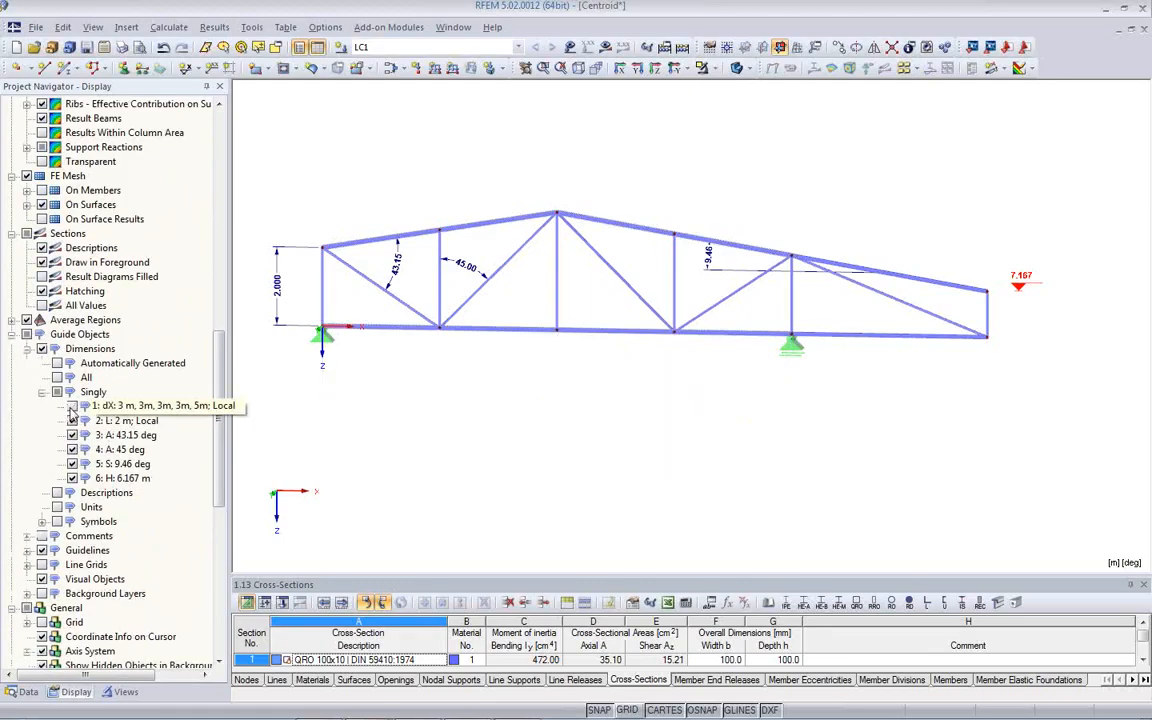
pyautogui.click(72, 421)
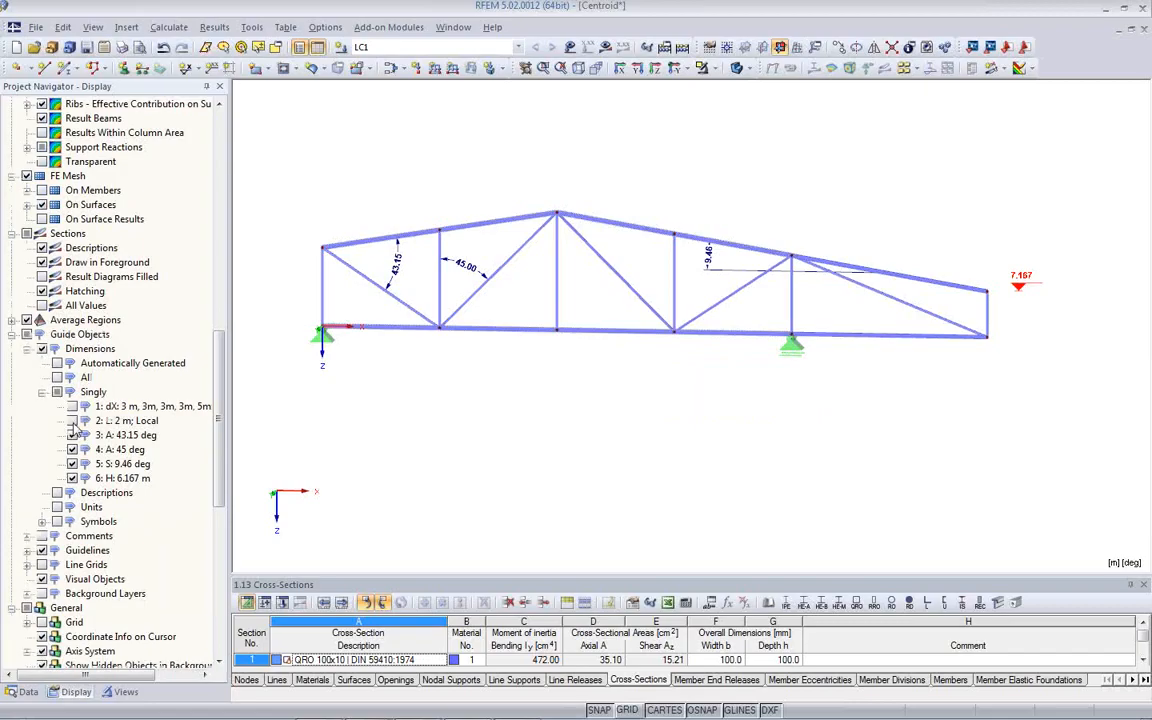
pyautogui.click(72, 435)
pyautogui.click(72, 435)
pyautogui.click(72, 421)
pyautogui.click(72, 407)
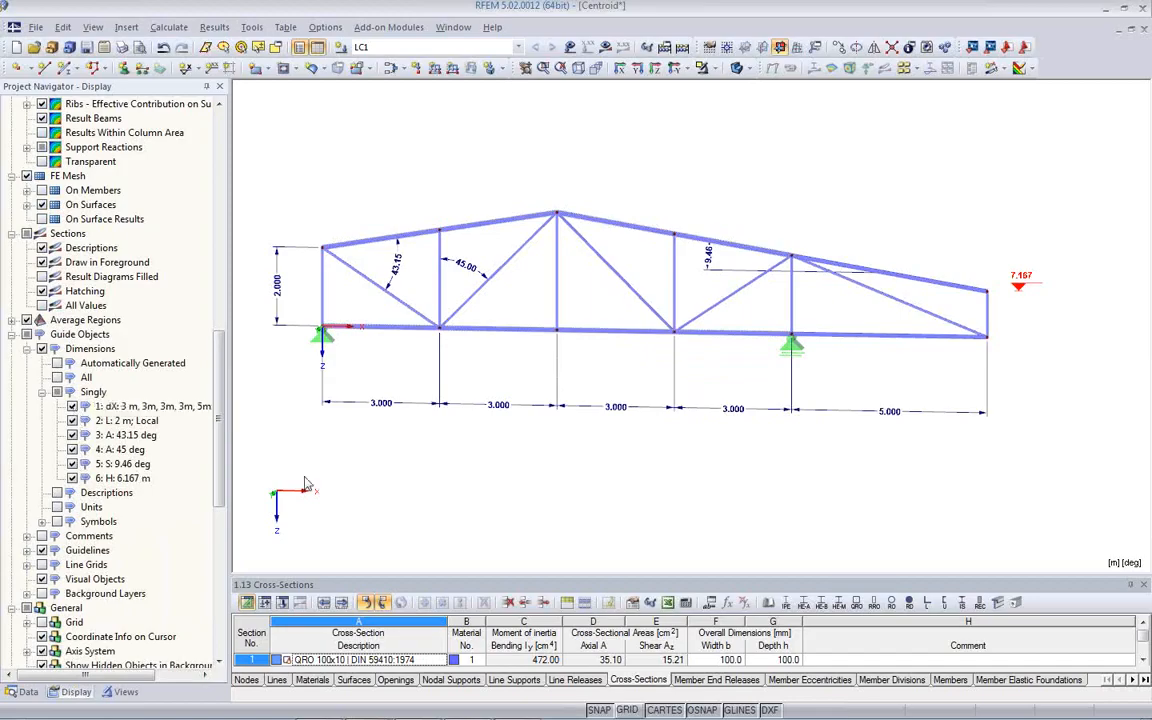
pyautogui.click(72, 478)
pyautogui.click(72, 478)
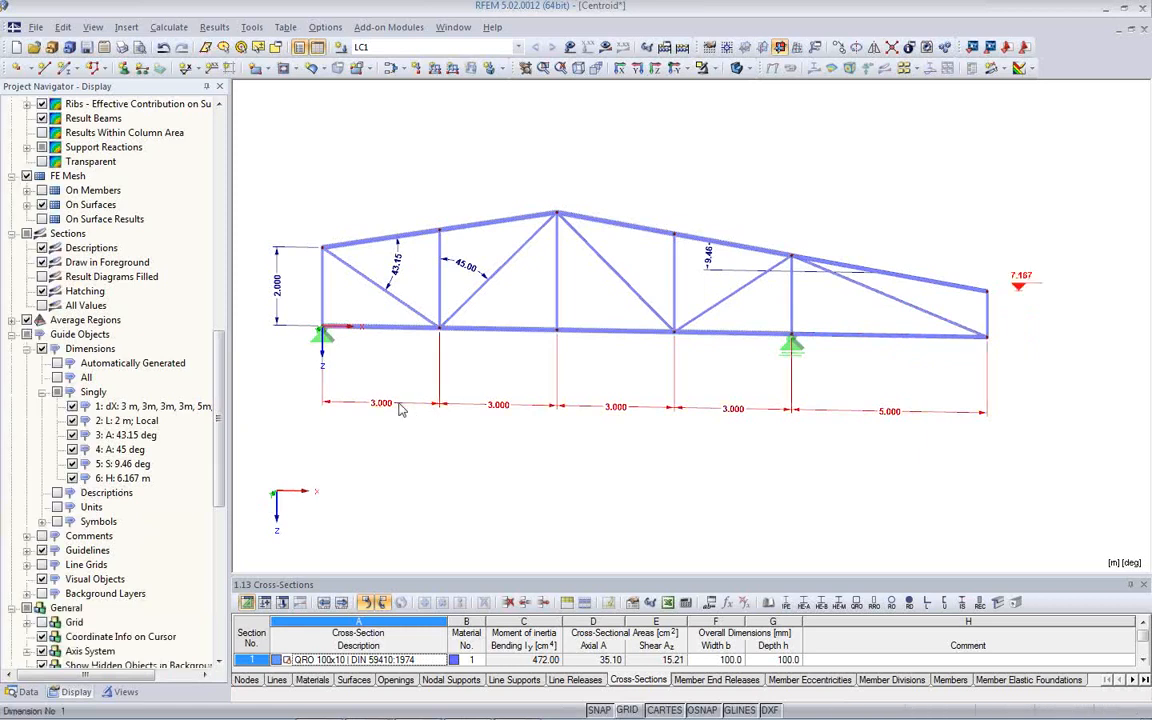
# - Add the <alfa> symbol to the 45° angular dimension
pyautogui.doubleClick(474, 279)
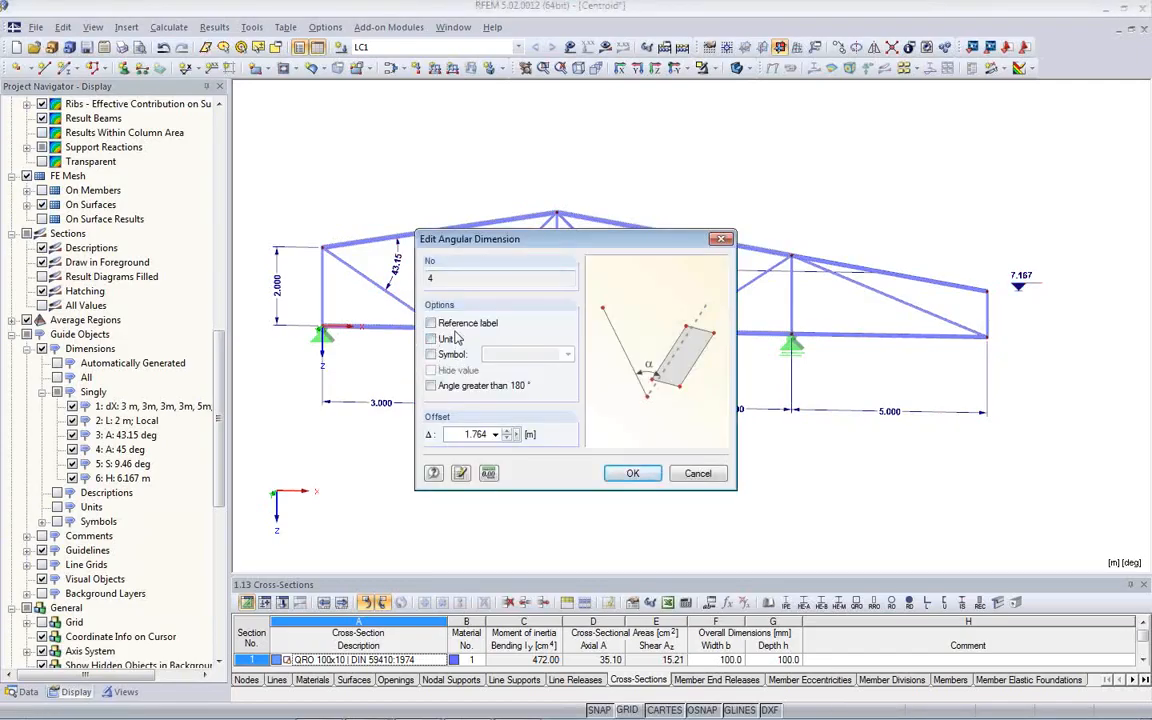
pyautogui.click(431, 354)
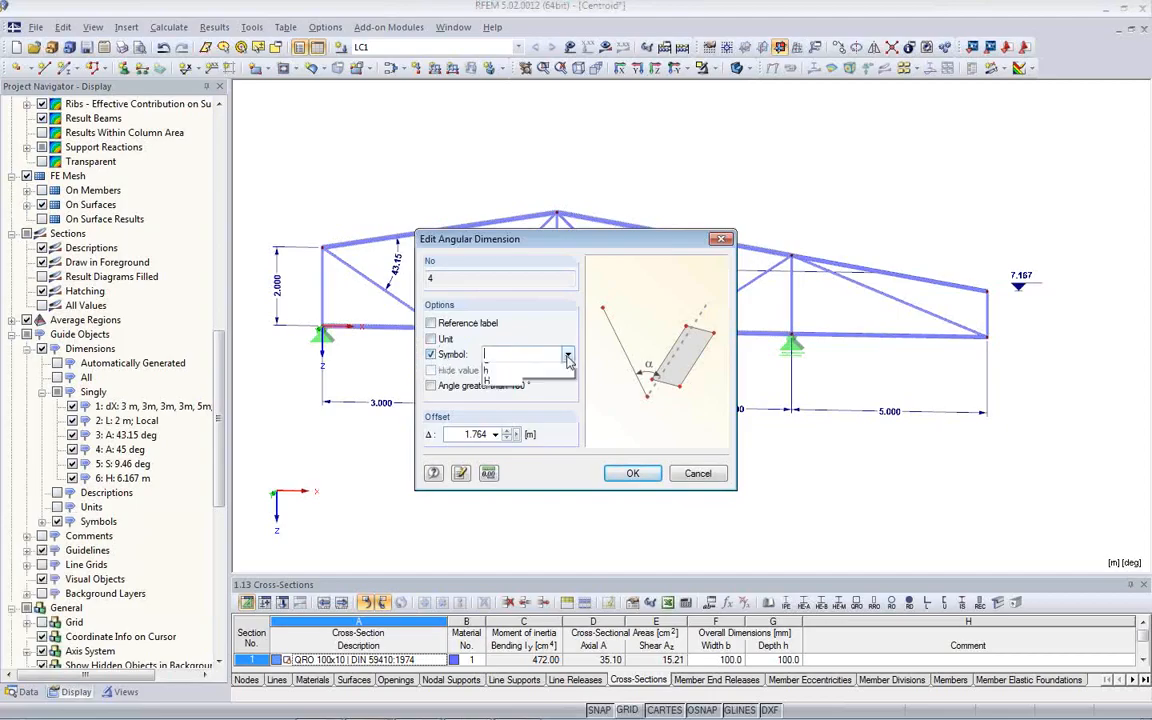
pyautogui.click(540, 354)
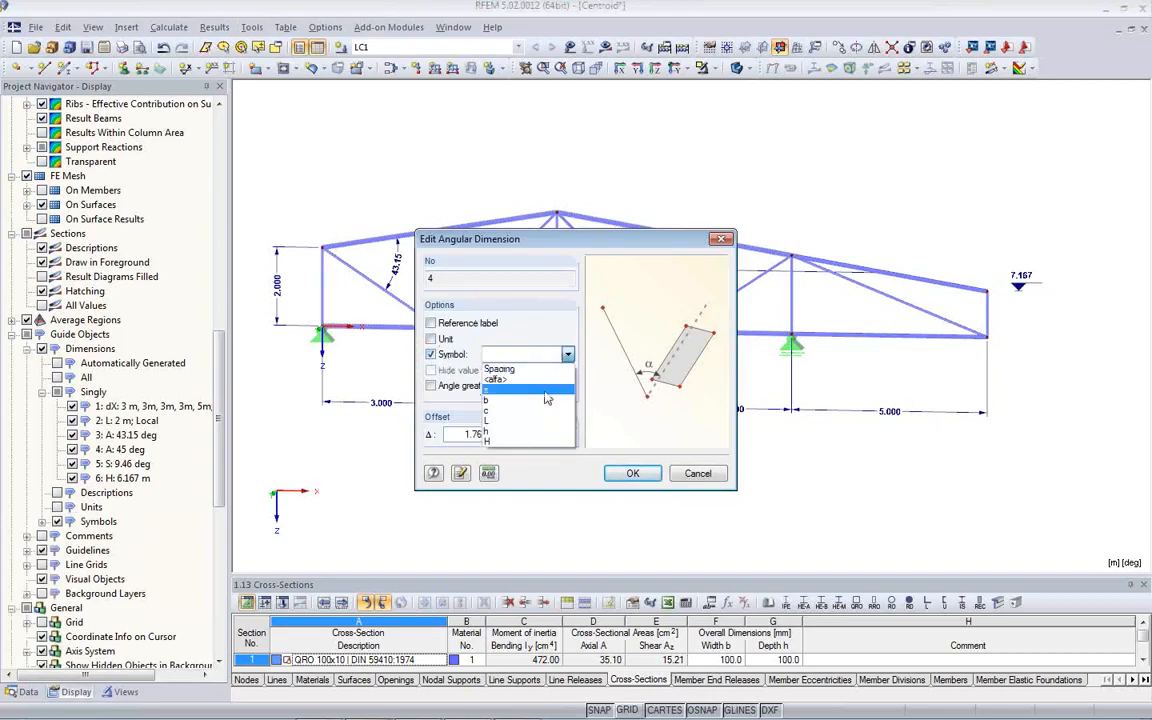
pyautogui.click(500, 379)
pyautogui.click(632, 475)
pyautogui.scroll(2, 470, 282)
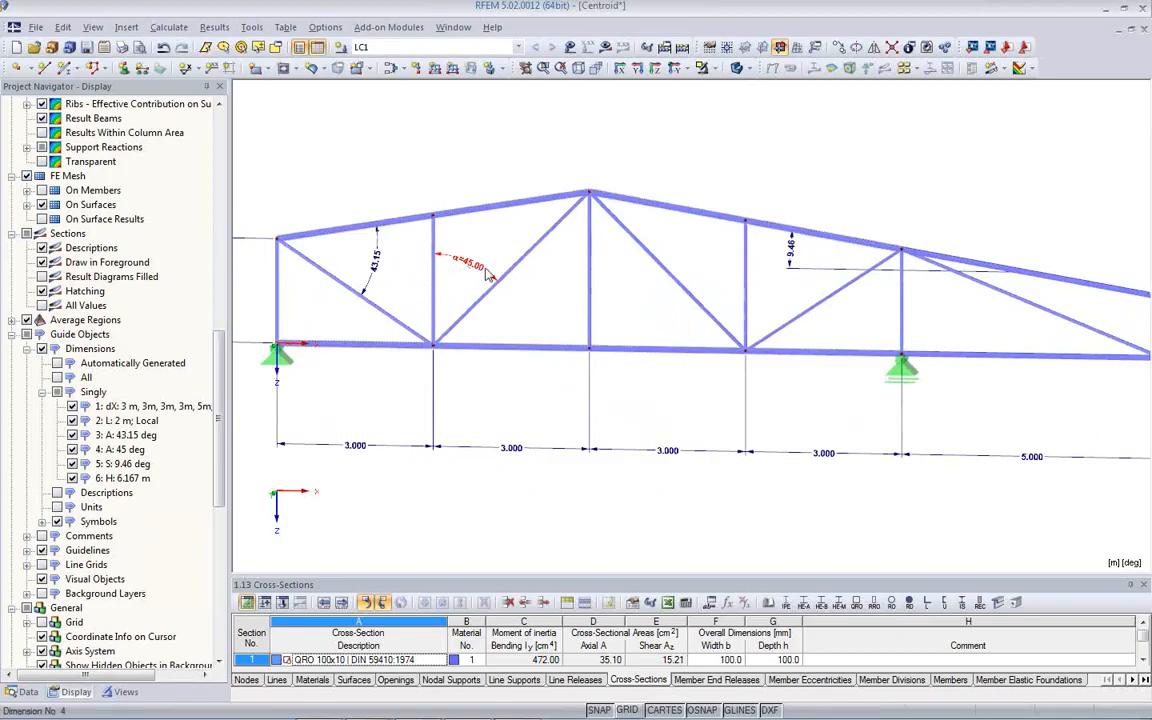
# - Turn on the unit display for the dimensions through the 45° angular dimension's options
pyautogui.doubleClick(468, 265)
pyautogui.click(431, 339)
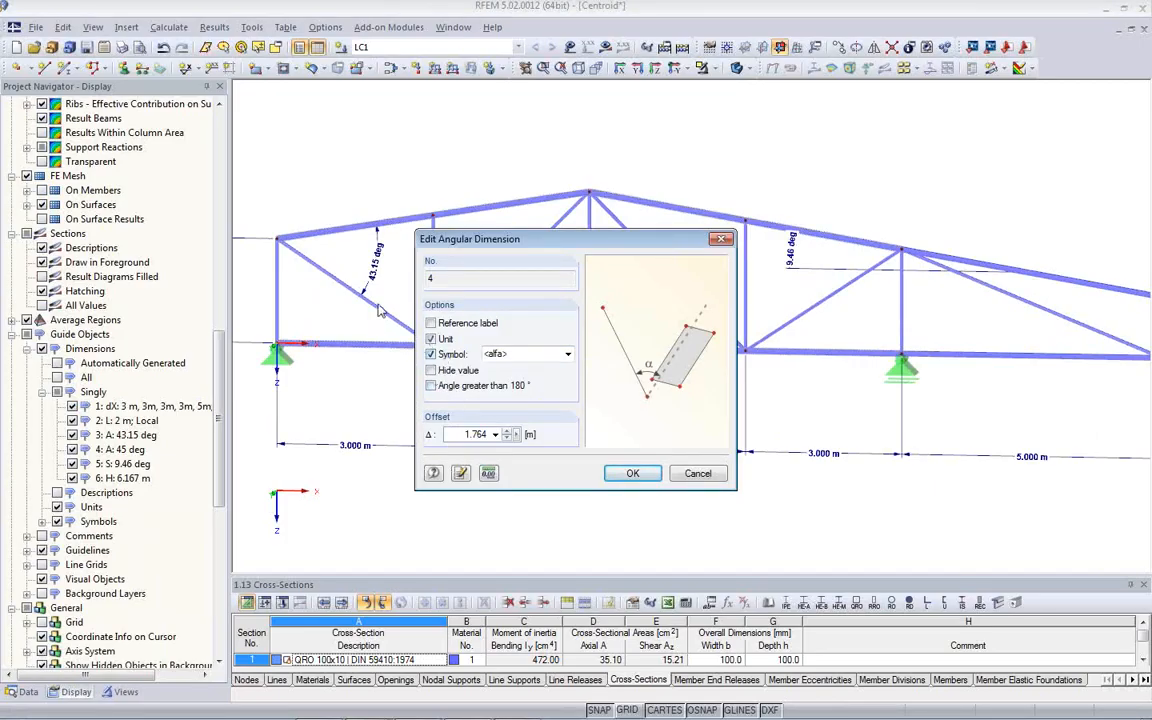
pyautogui.moveTo(520, 248); pyautogui.dragTo(660, 224)
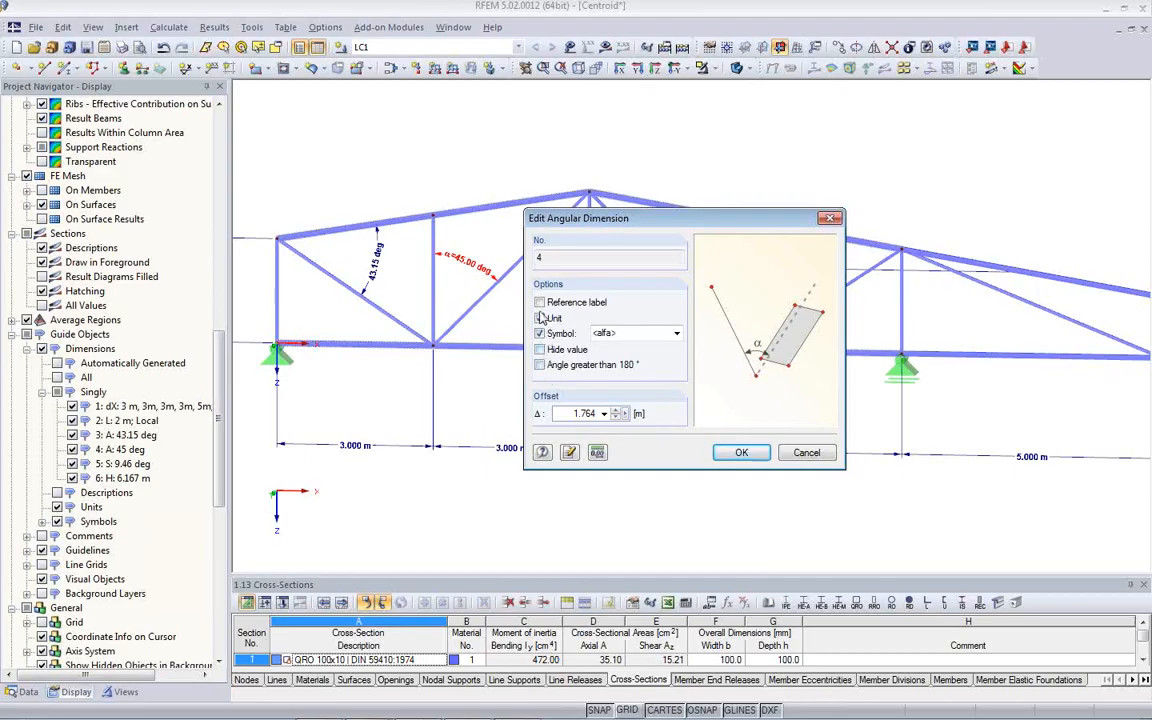
pyautogui.click(792, 456)
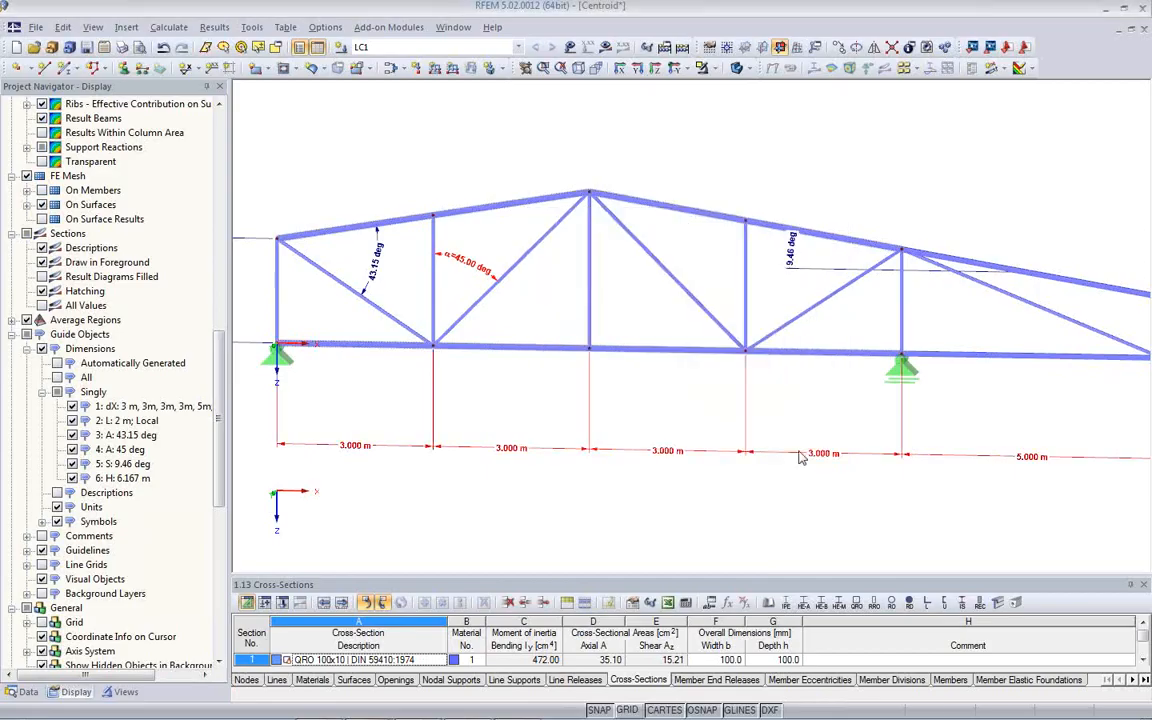
# - Label the linear dimension chain below the truss with the custom symbol Length, leaving its reference label off
pyautogui.doubleClick(512, 449)
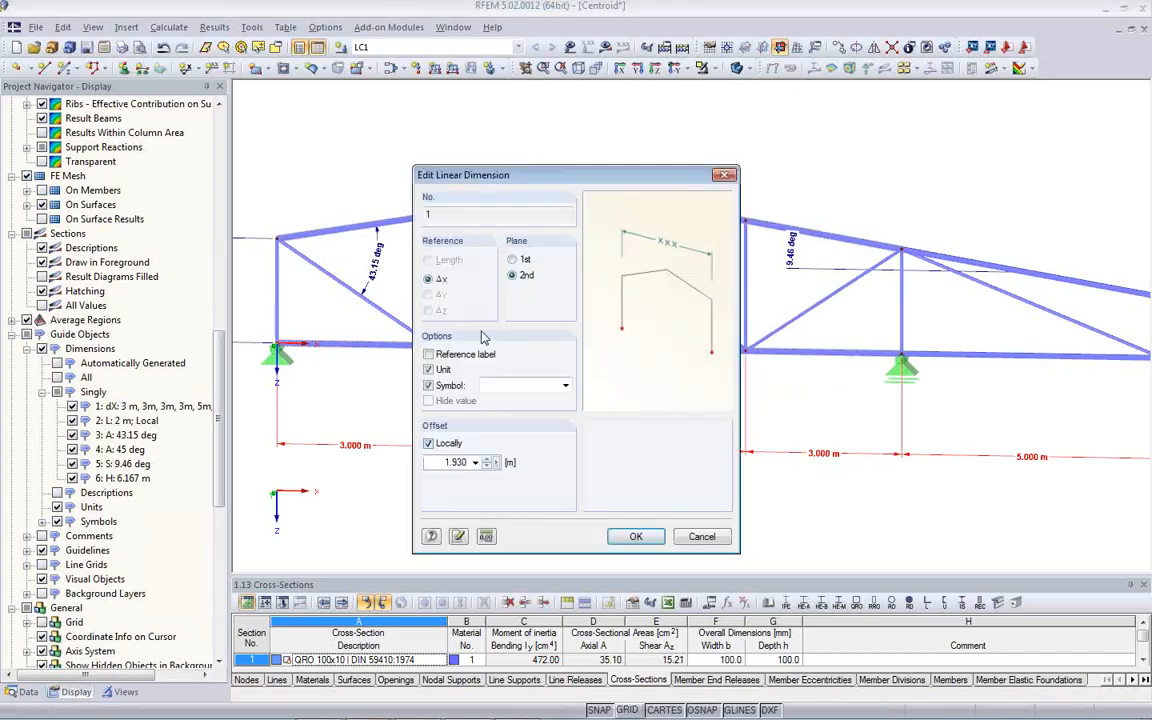
pyautogui.click(429, 355)
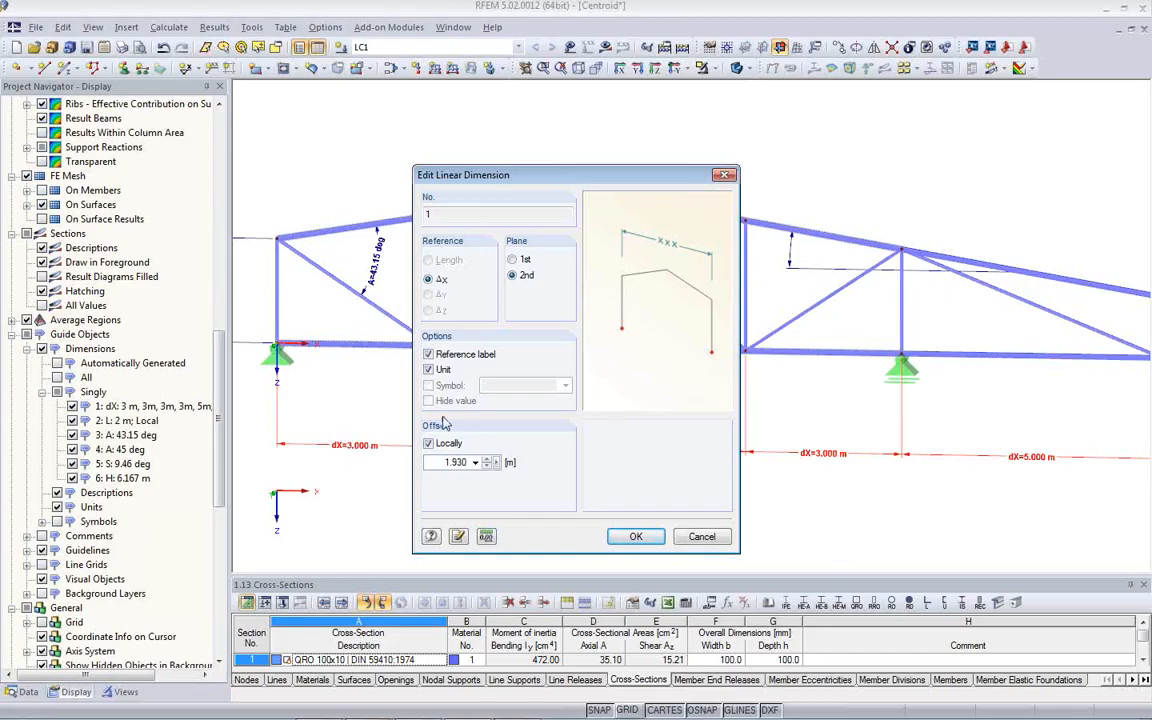
pyautogui.click(428, 354)
pyautogui.click(429, 386)
pyautogui.click(511, 386)
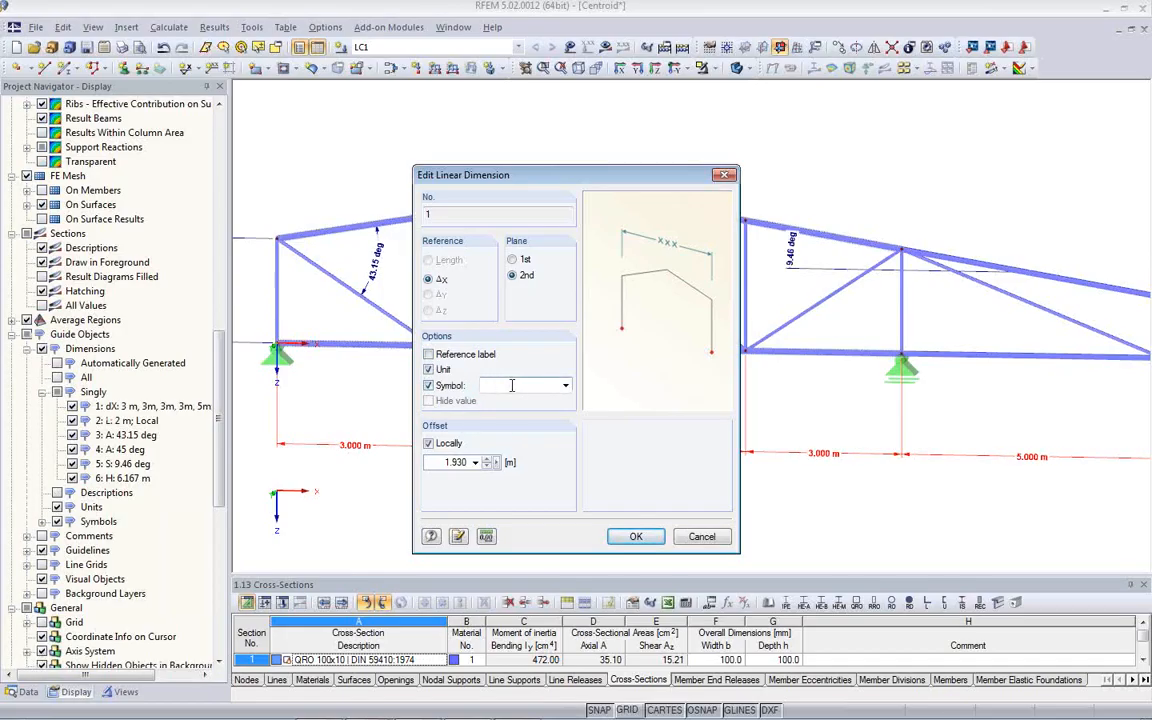
pyautogui.write('Length')
pyautogui.click(636, 536)
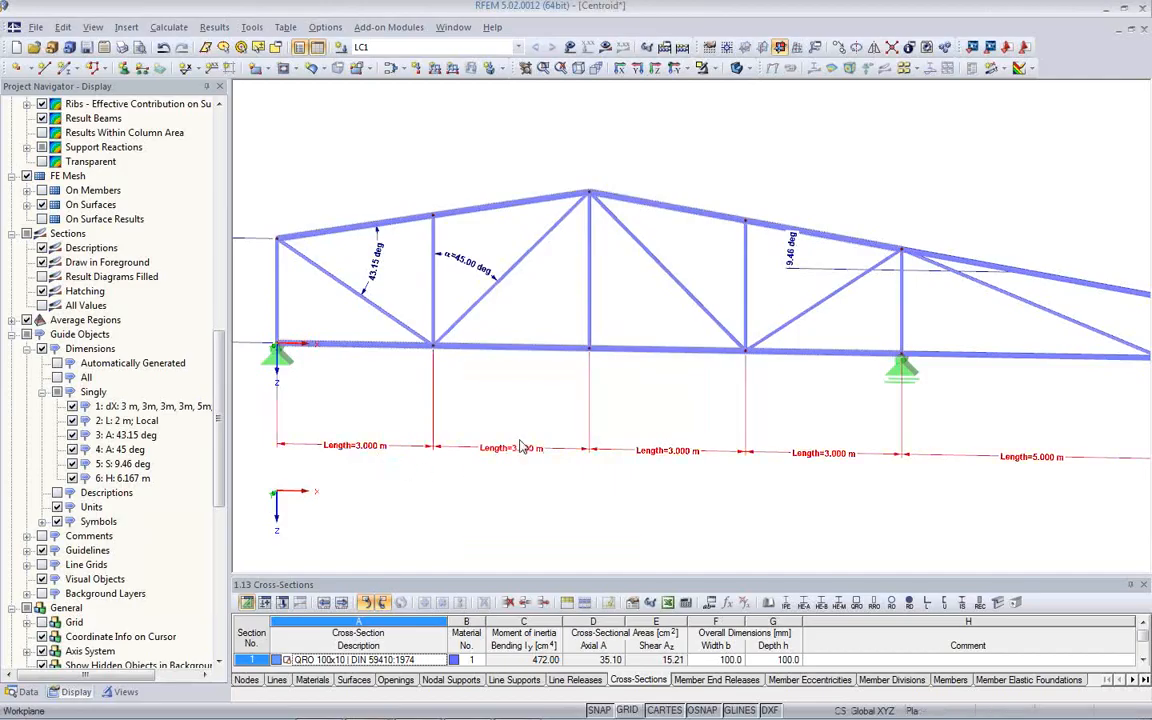
# - Measure the angle between the diagonal descending from the ridge and the vertical member at its lower end
pyautogui.click(256, 30)
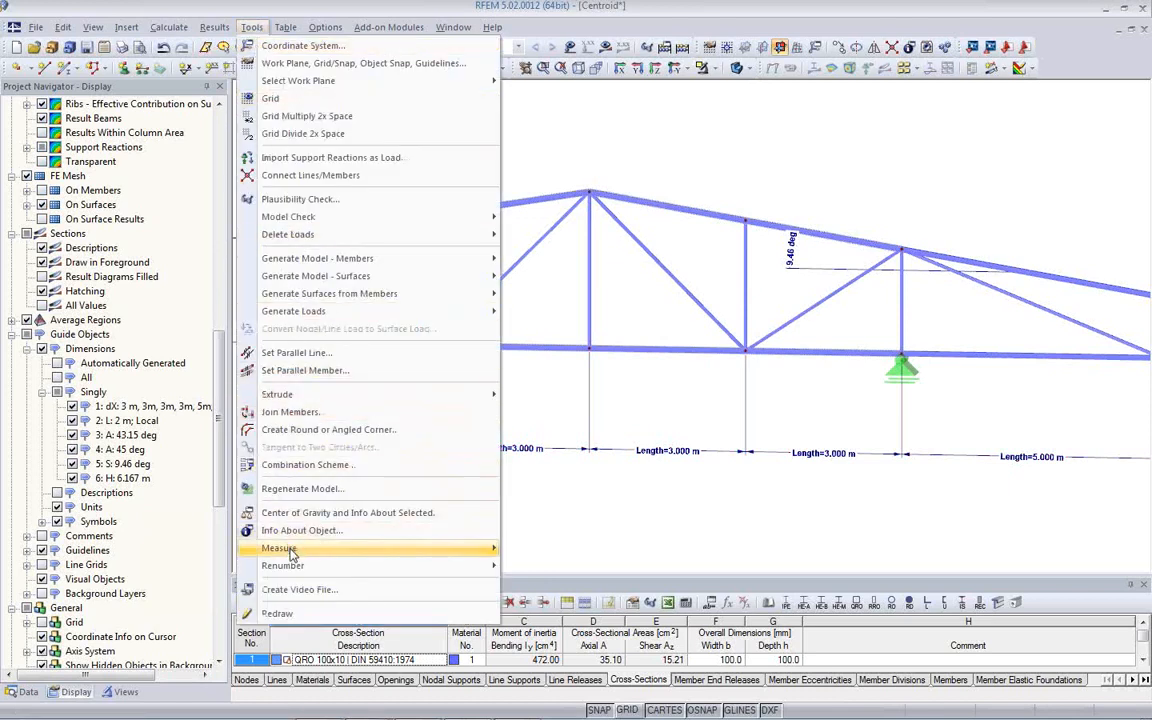
pyautogui.moveTo(291, 556)
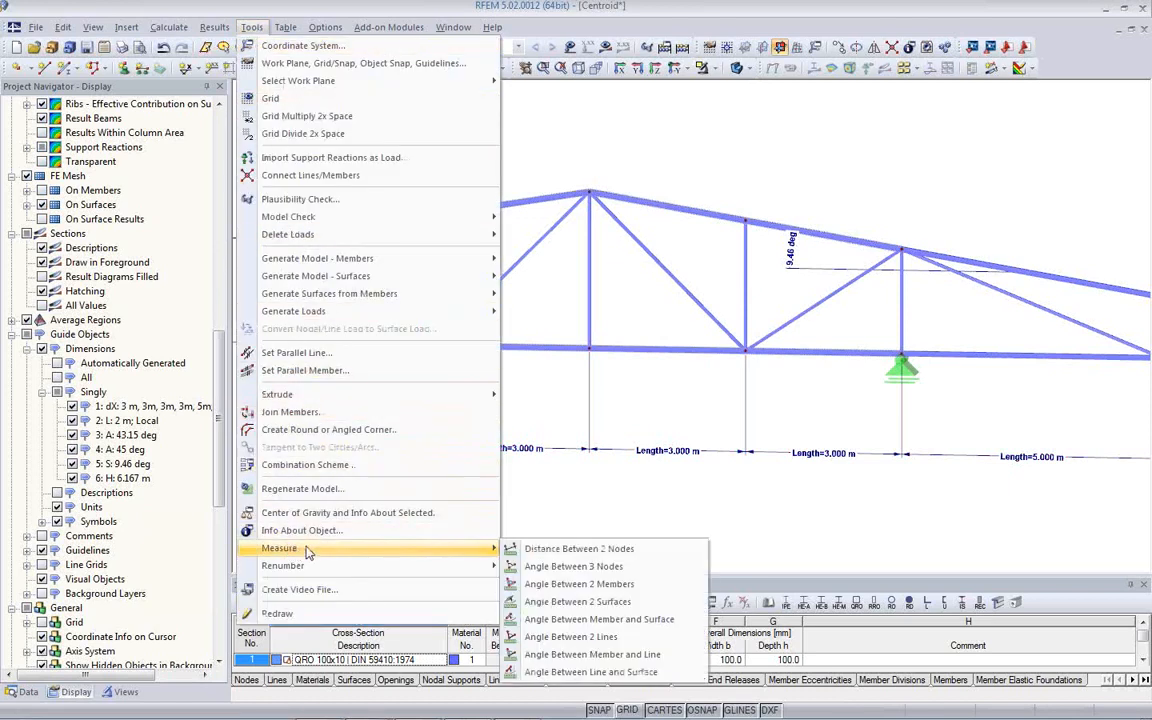
pyautogui.click(609, 591)
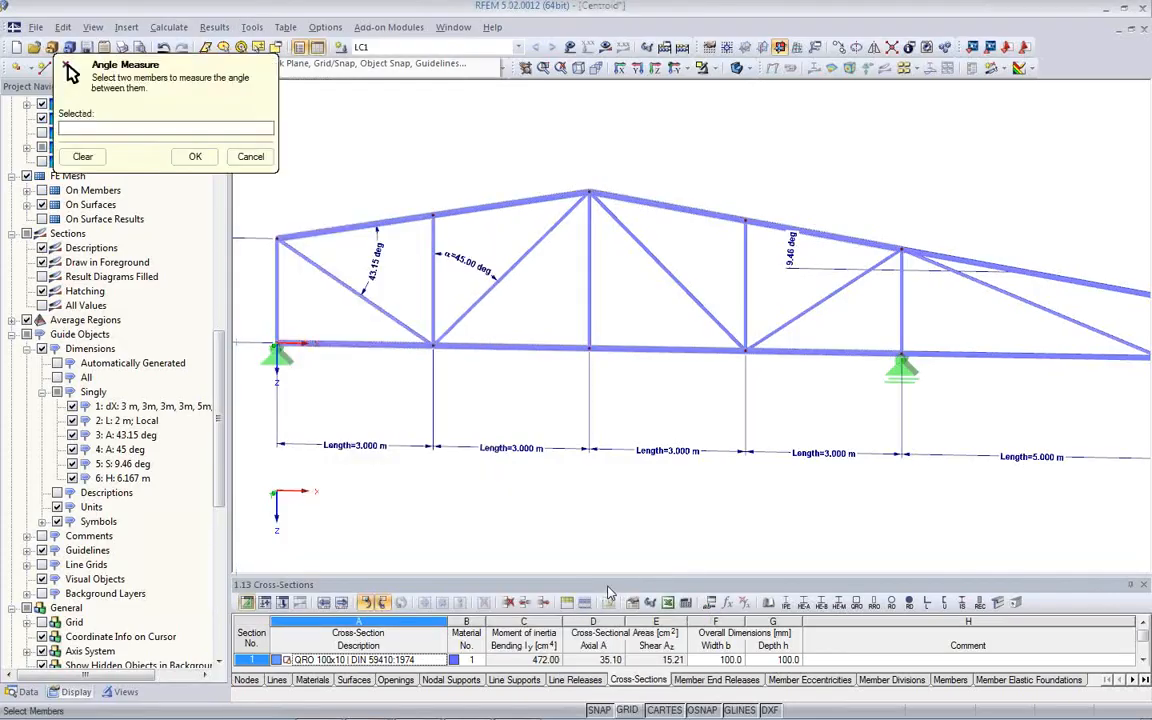
pyautogui.click(660, 264)
pyautogui.click(748, 287)
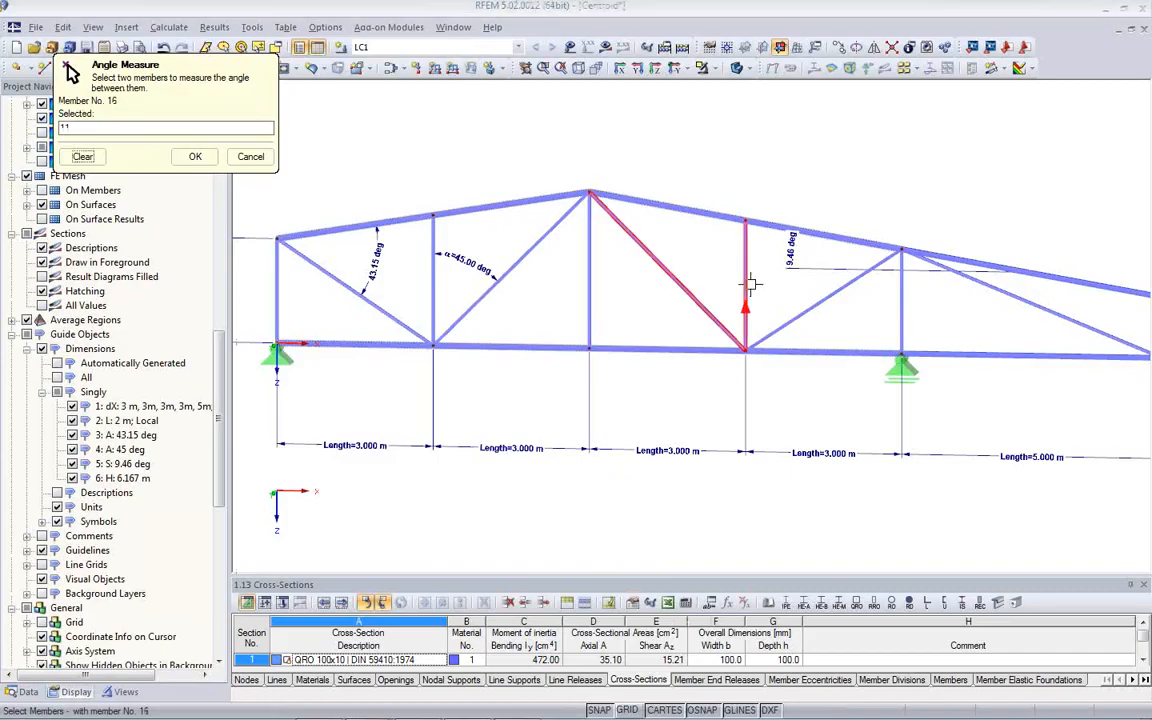
pyautogui.moveTo(553, 226); pyautogui.dragTo(449, 217)
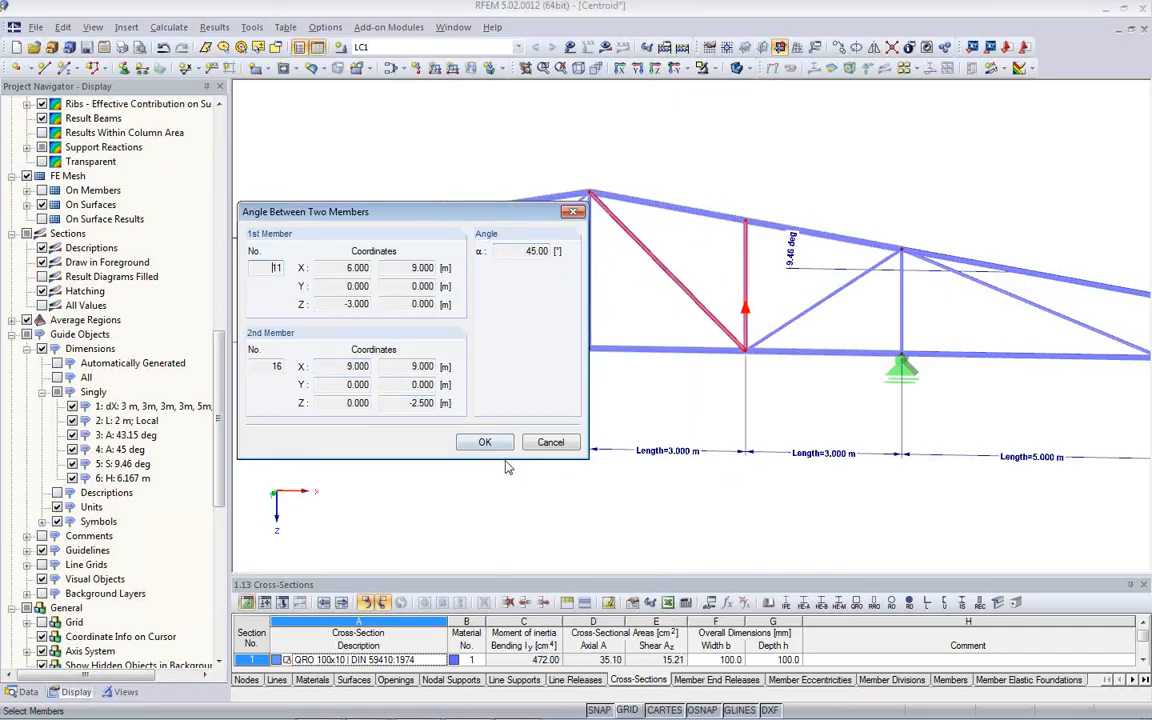
pyautogui.click(551, 443)
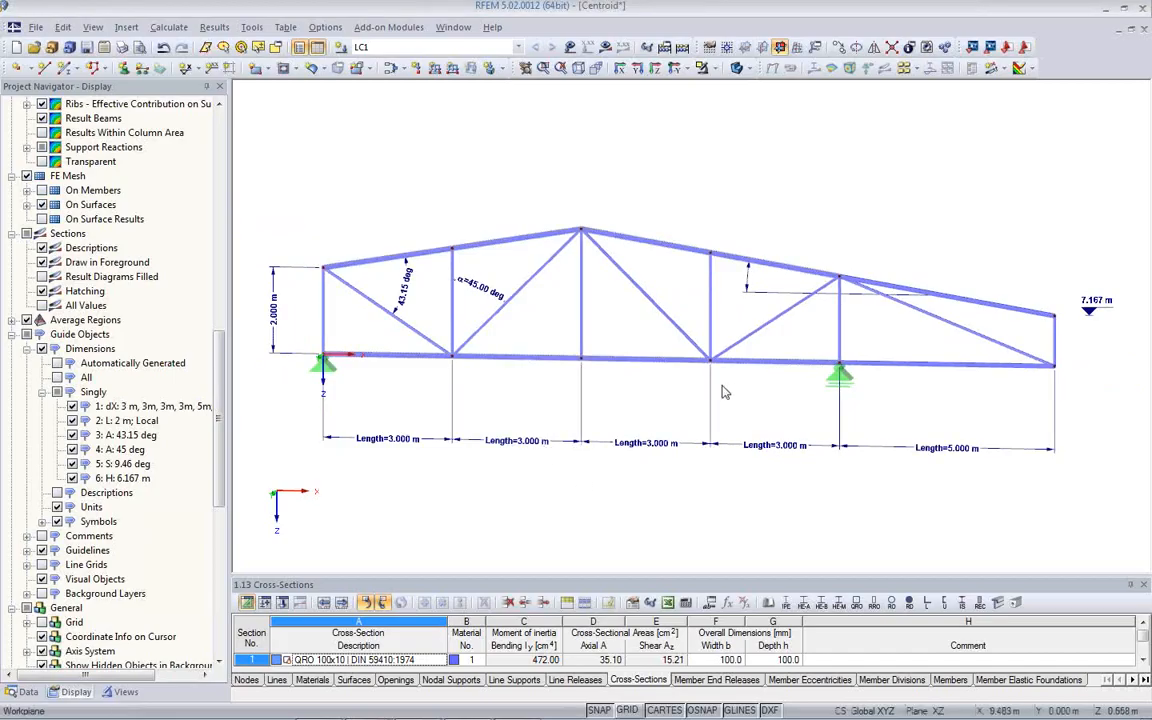
# - Hide all dimensions of the truss model
pyautogui.scroll(2, 578, 387)
pyautogui.scroll(-2, 578, 387)
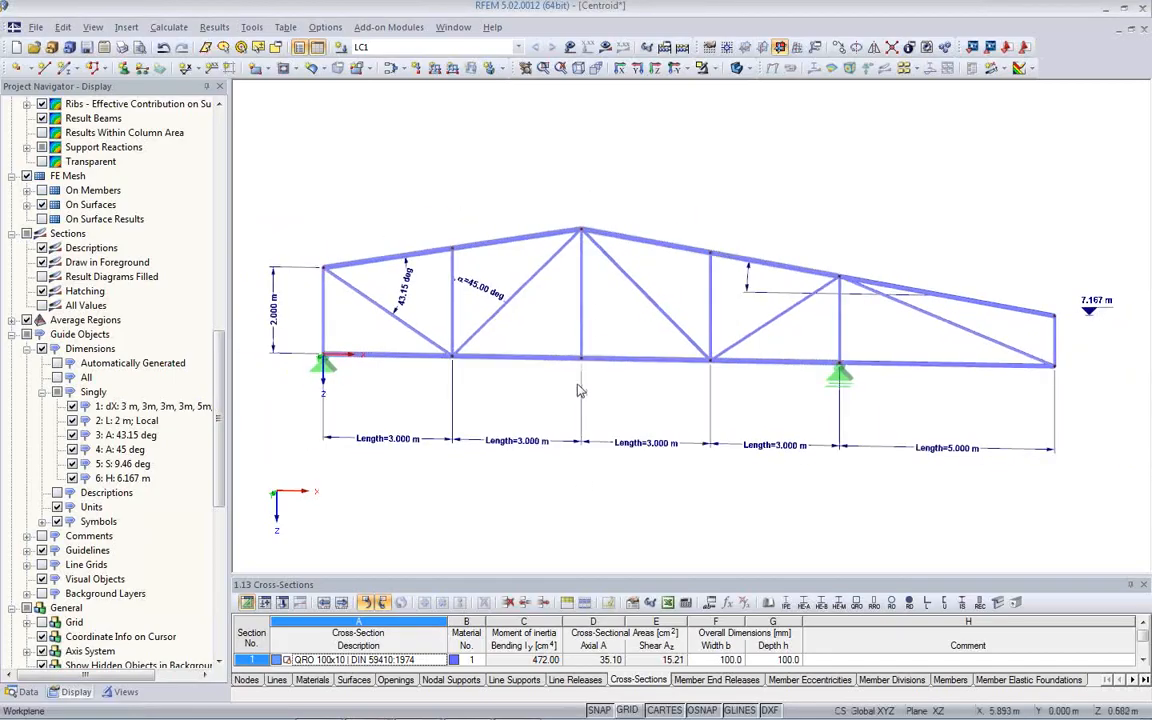
pyautogui.click(42, 349)
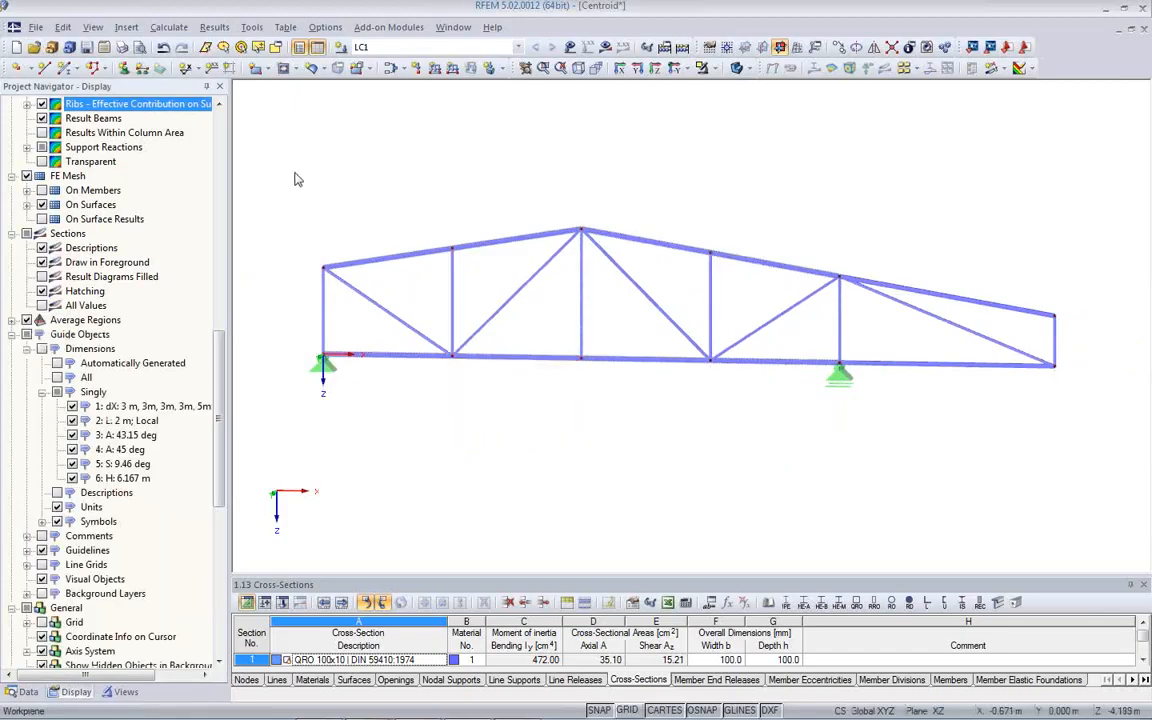
# - Select the entire truss and examine its center of gravity and object info, keeping the model visible beside the dialog
pyautogui.moveTo(285, 155); pyautogui.dragTo(1080, 452)
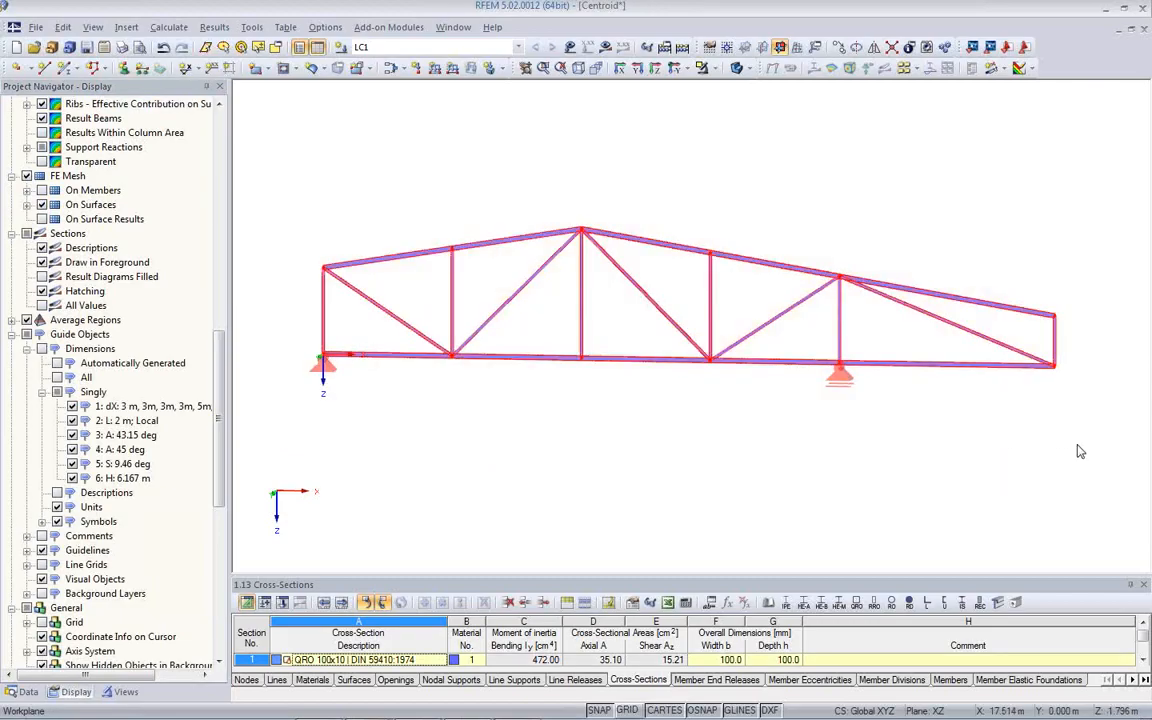
pyautogui.rightClick(468, 251)
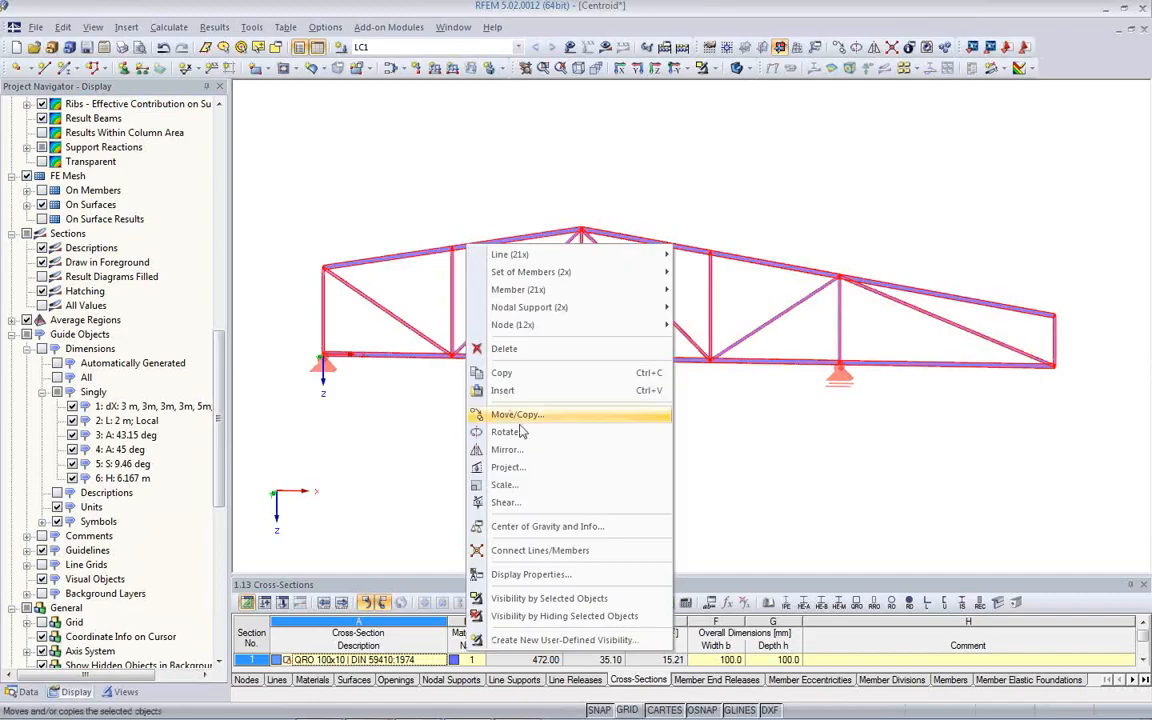
pyautogui.click(553, 527)
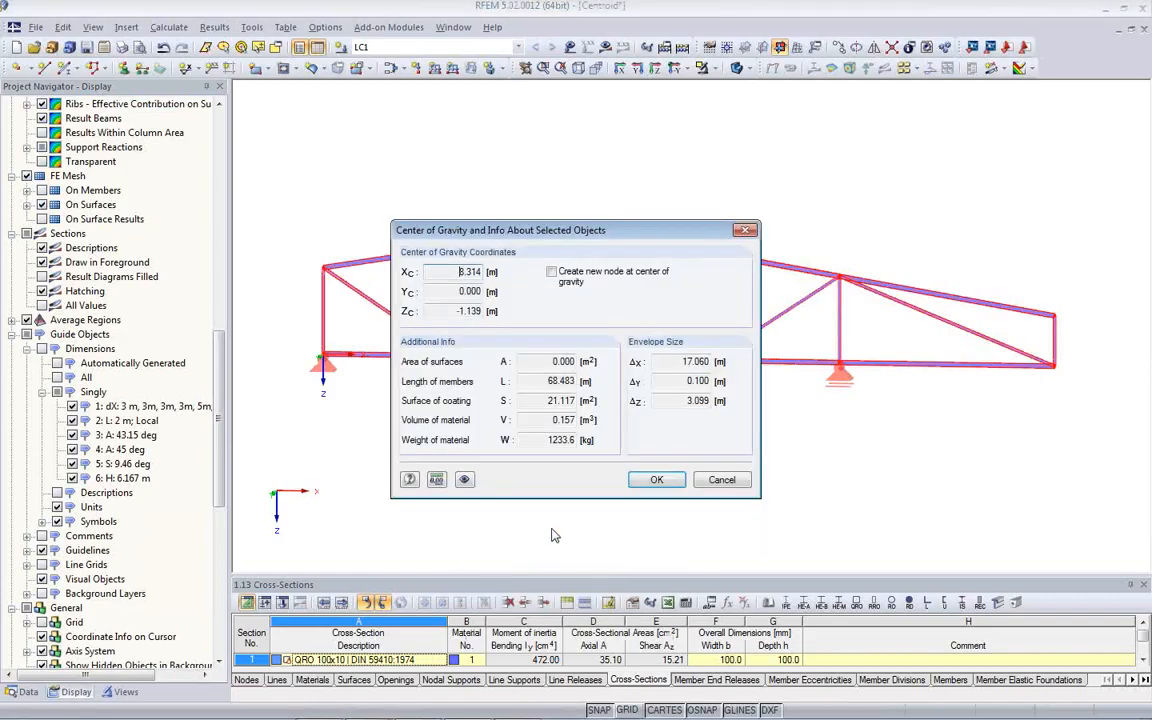
pyautogui.moveTo(530, 227); pyautogui.dragTo(265, 126)
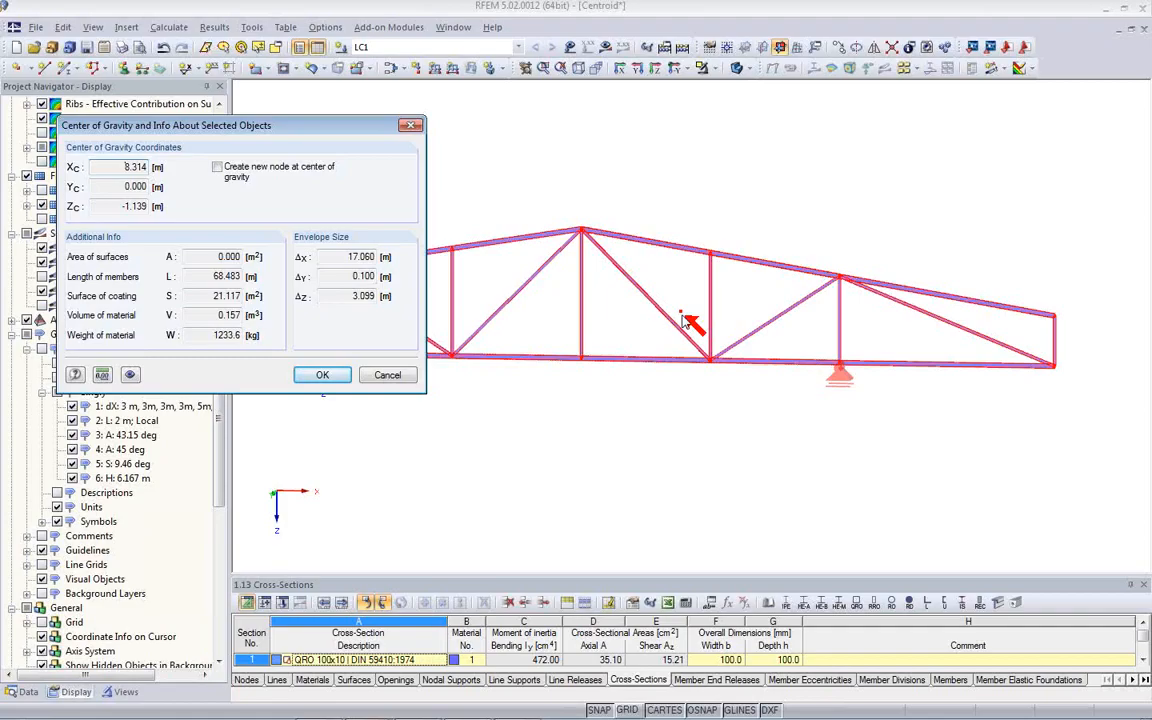
# - Create a new node at the center of gravity of the selected truss
pyautogui.click(217, 167)
pyautogui.click(319, 375)
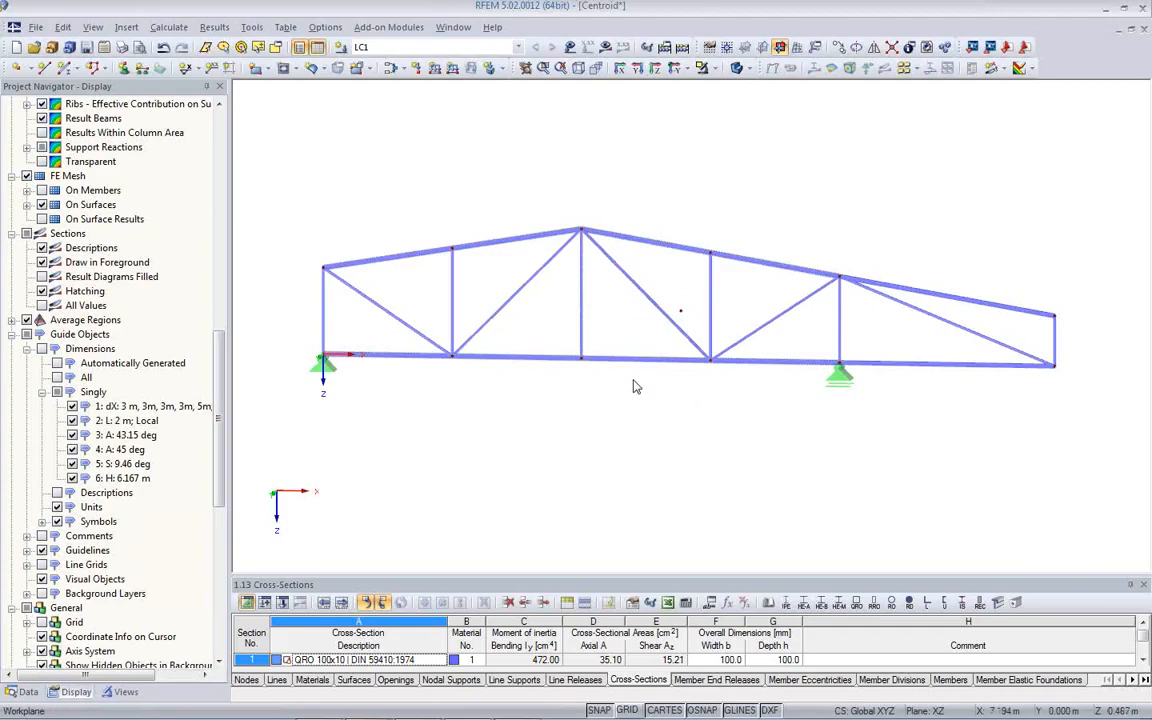
# - Select only the truss's end panel at the coordinate origin and examine its center of gravity and object info without creating a node
pyautogui.moveTo(256, 181); pyautogui.dragTo(493, 392)
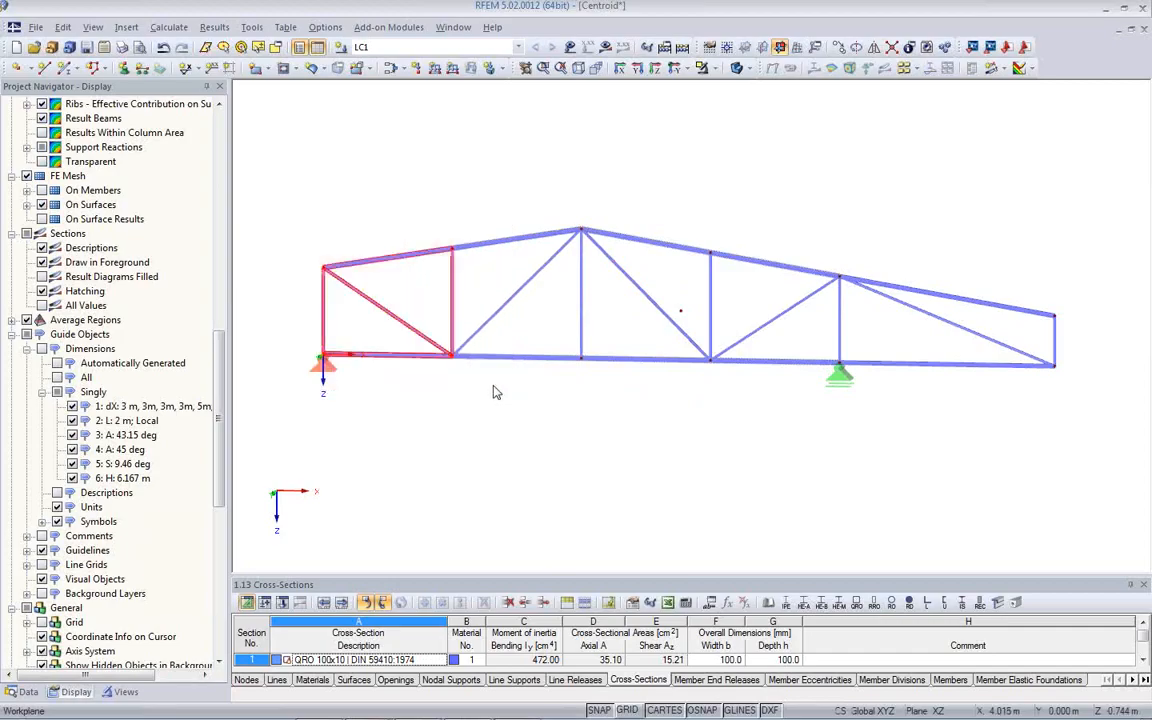
pyautogui.rightClick(390, 266)
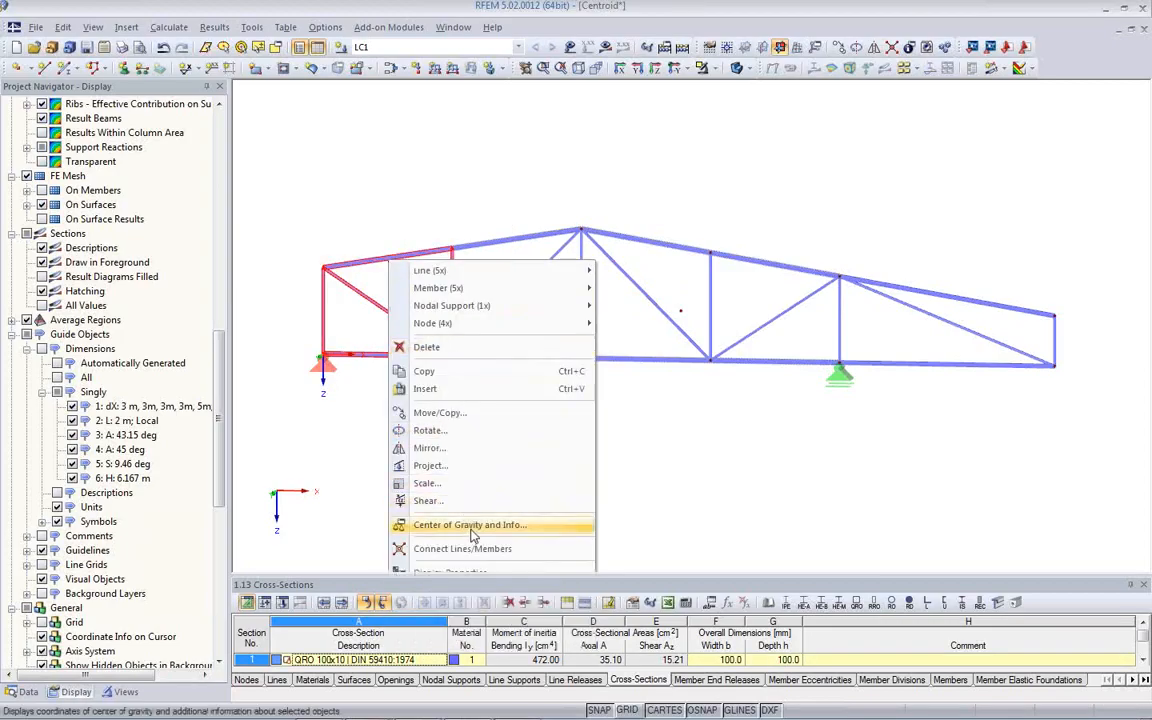
pyautogui.click(440, 524)
pyautogui.moveTo(605, 240); pyautogui.dragTo(840, 245)
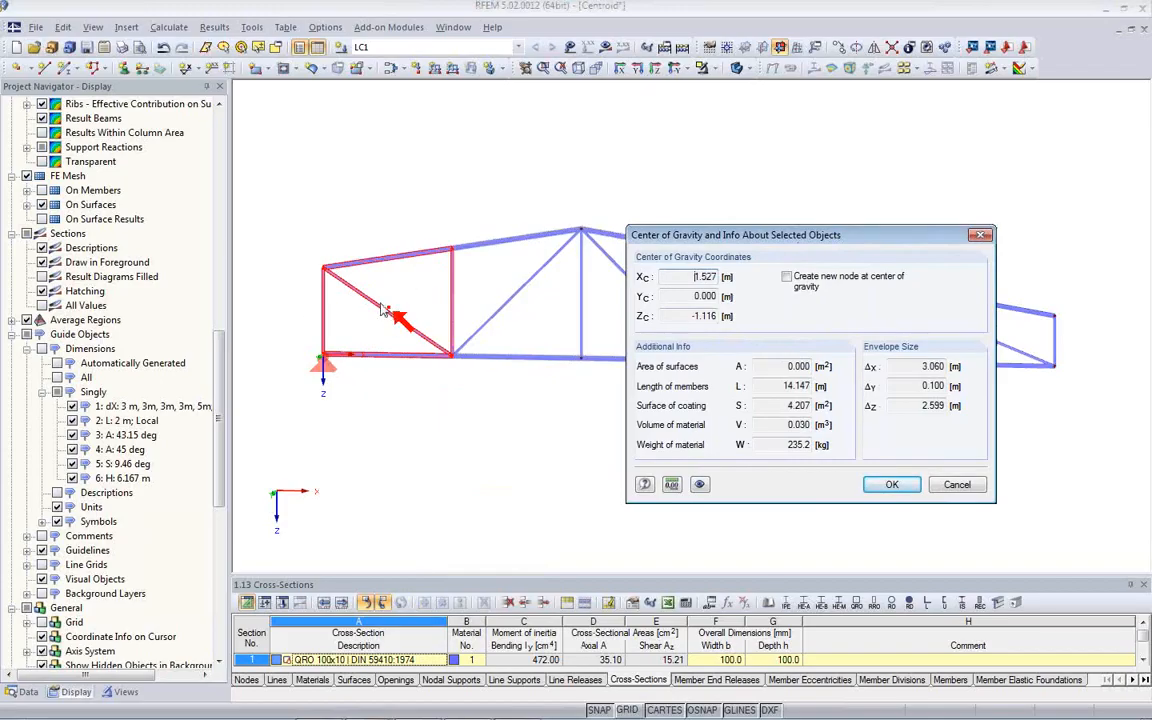
pyautogui.click(969, 483)
pyautogui.click(760, 473)
pyautogui.scroll(-1, 745, 473)
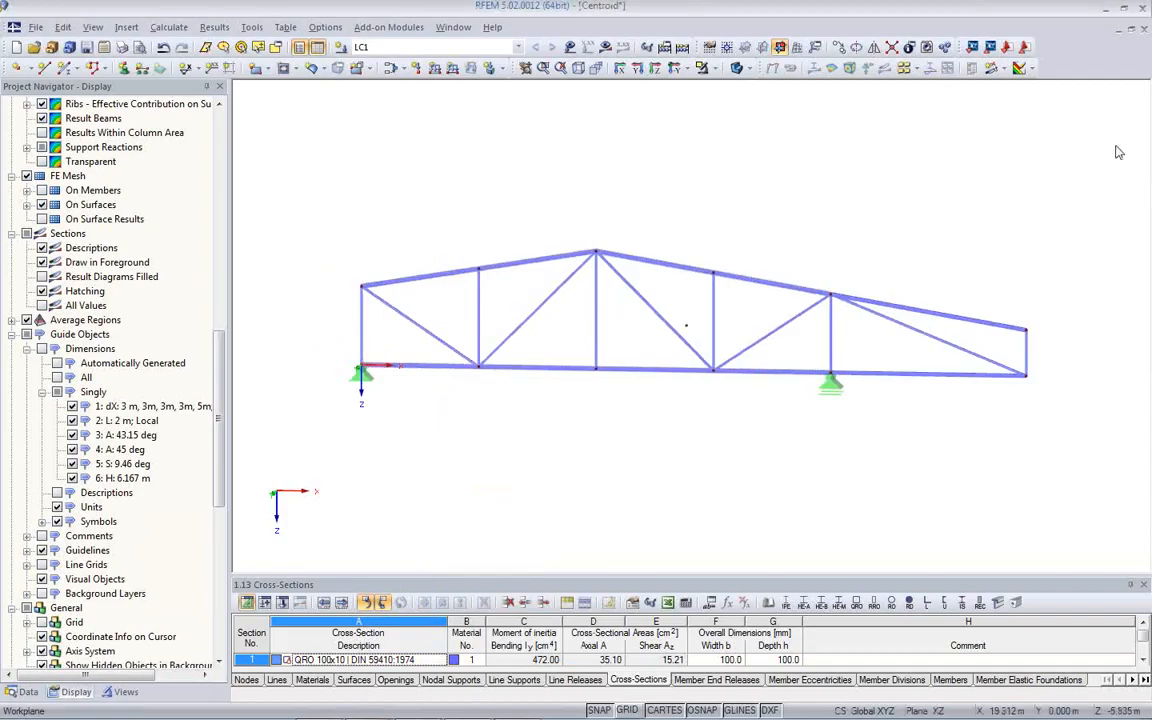
# - Close the Centroid truss model with its changes saved and open the Centroid_Surface model from the Webinar project
pyautogui.click(1144, 31)
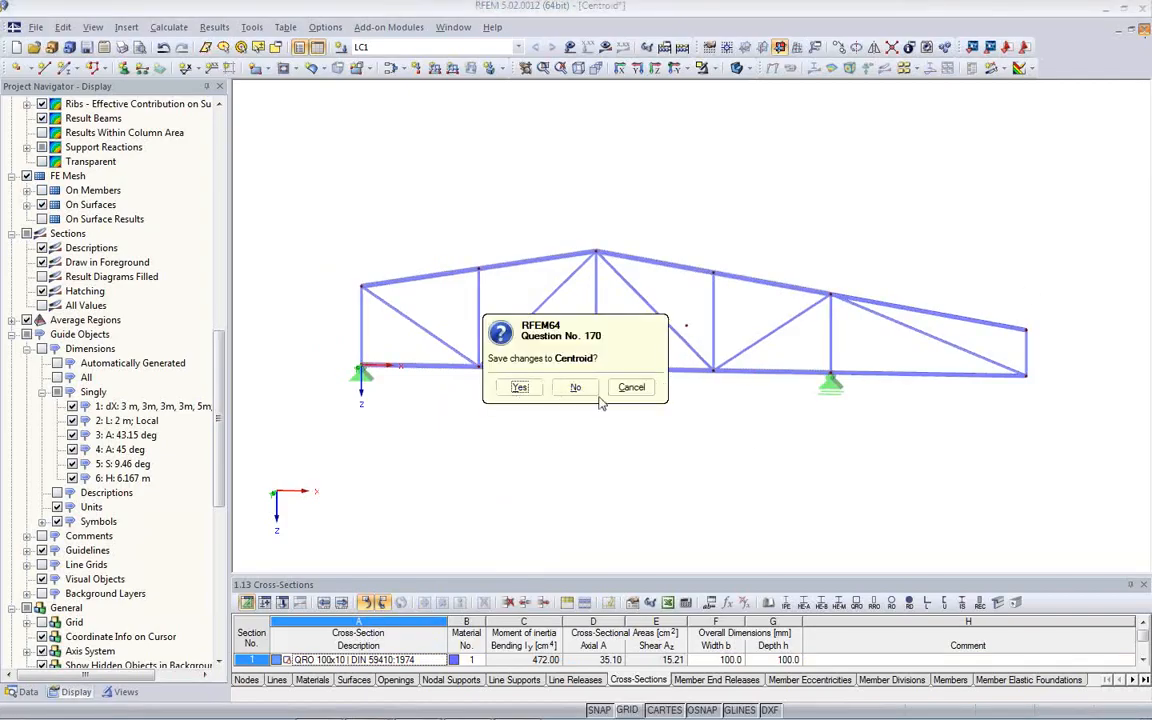
pyautogui.click(520, 388)
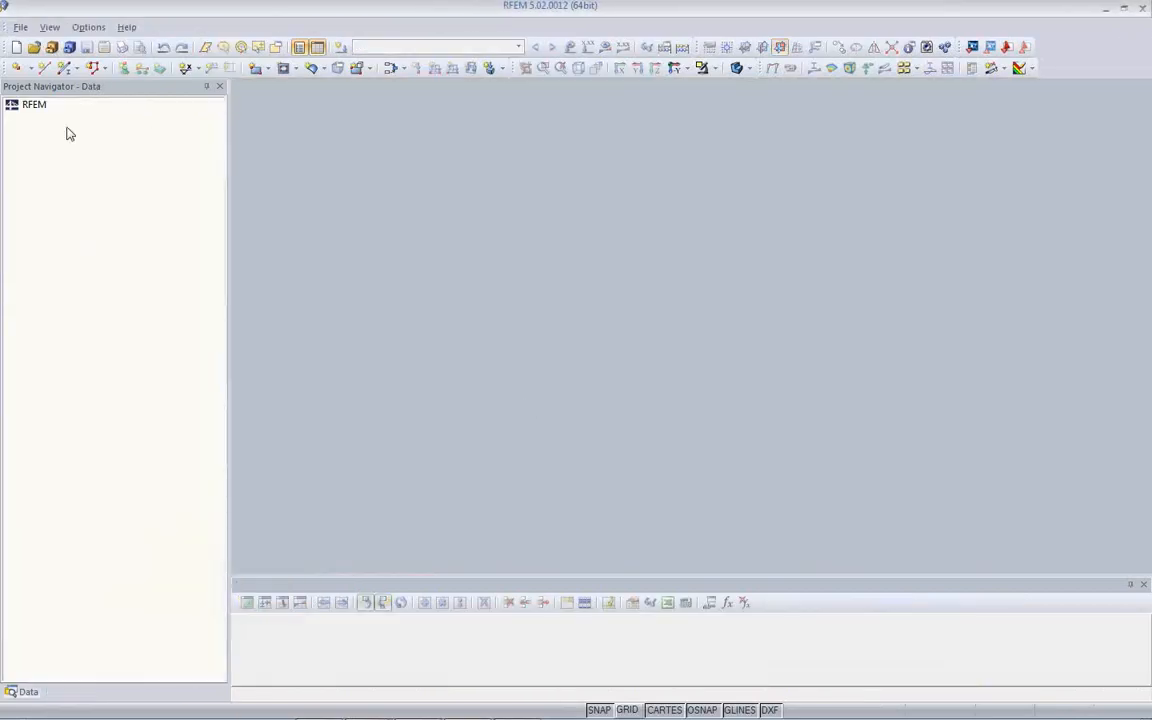
pyautogui.click(51, 48)
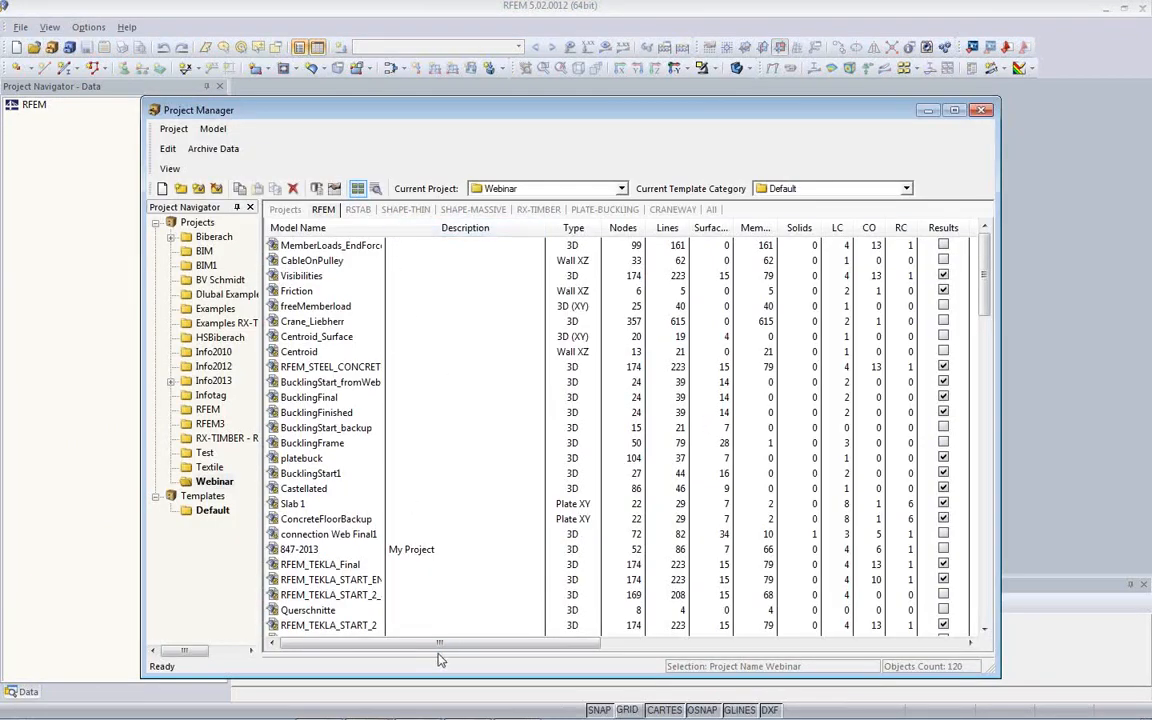
pyautogui.moveTo(437, 653); pyautogui.dragTo(440, 448)
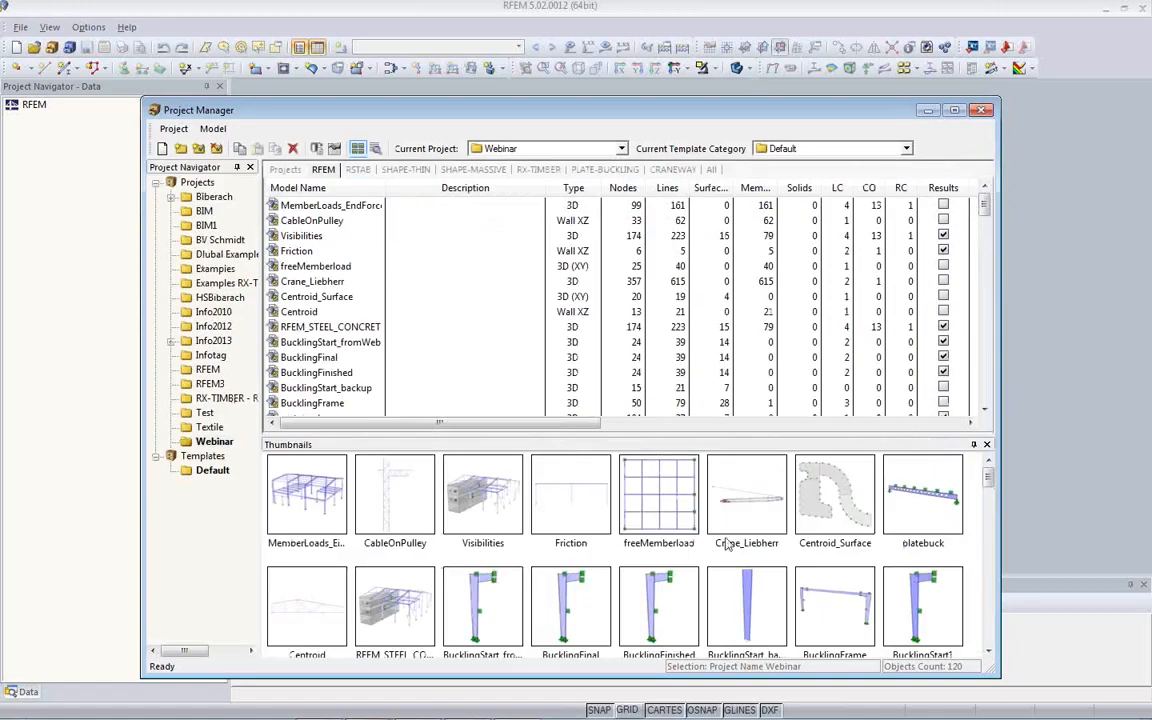
pyautogui.click(855, 541)
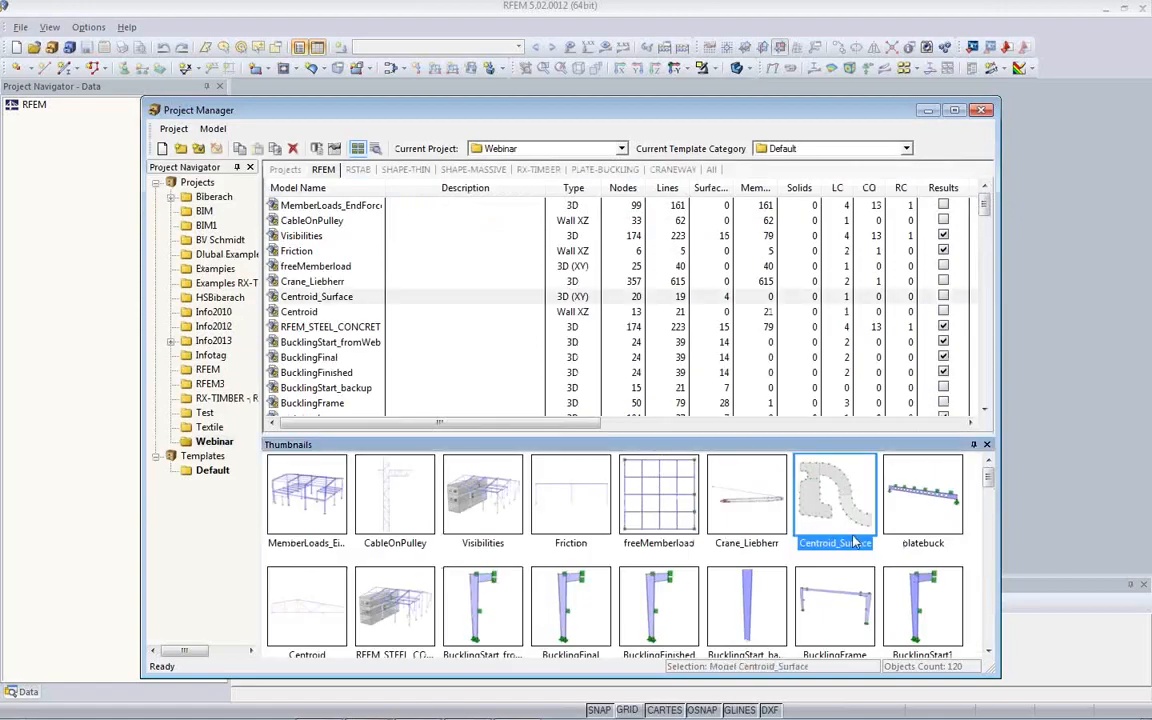
pyautogui.doubleClick(828, 515)
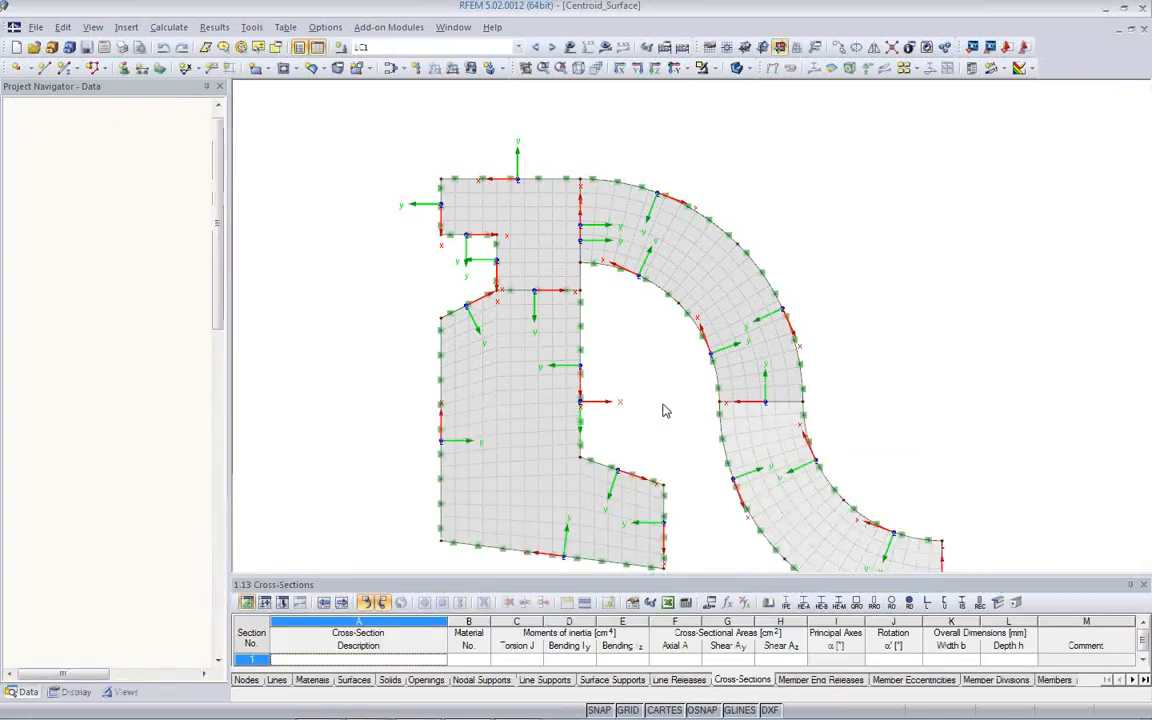
# - Select the lower curved surface of the slab and examine its center of gravity and object info without creating a node
pyautogui.moveTo(675, 428); pyautogui.dragTo(577, 333, button='middle')
pyautogui.scroll(-2, 575, 339)
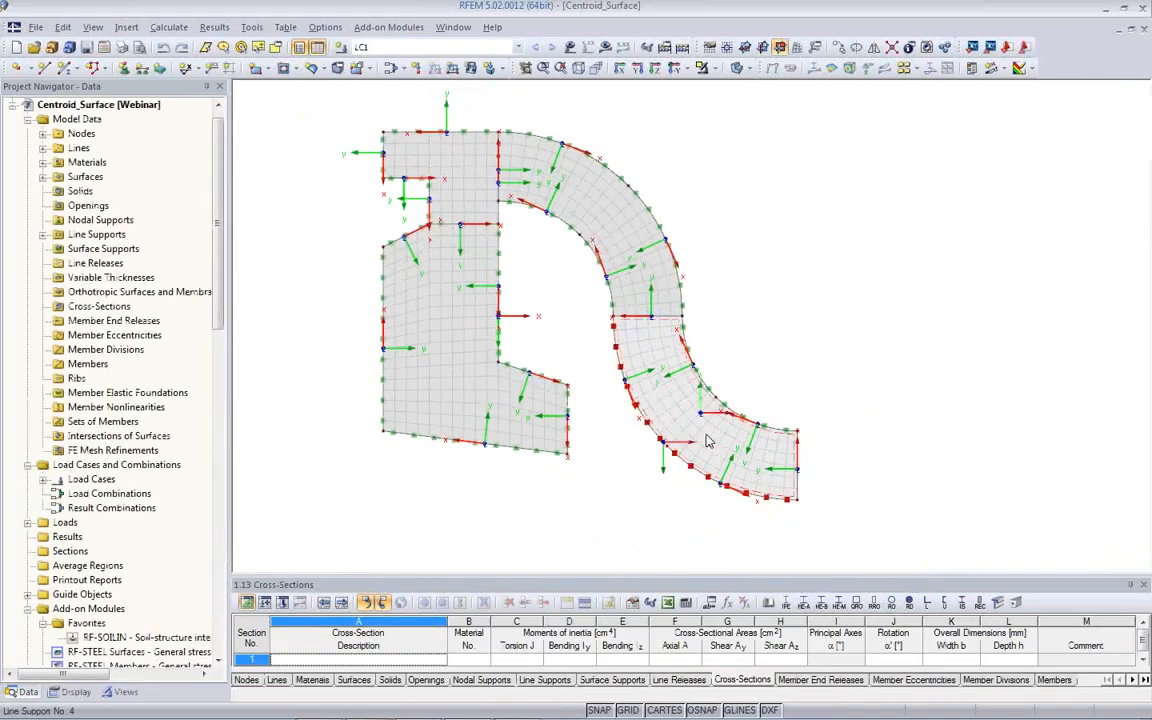
pyautogui.moveTo(910, 529); pyautogui.dragTo(644, 415)
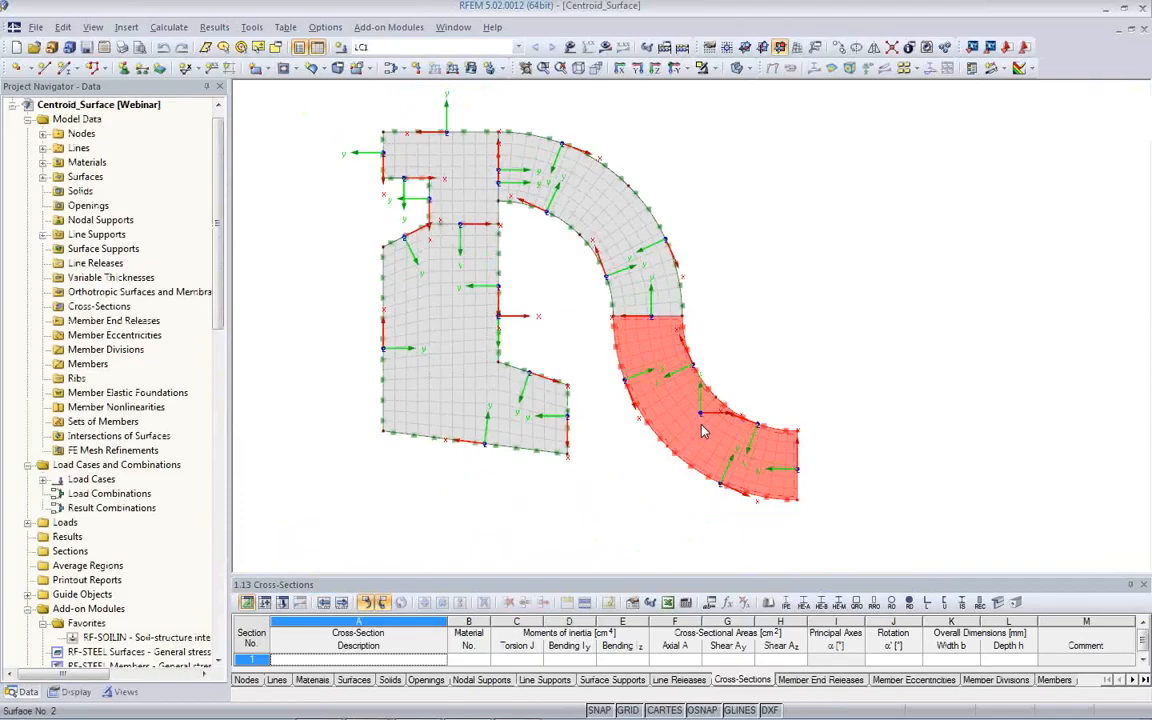
pyautogui.rightClick(703, 430)
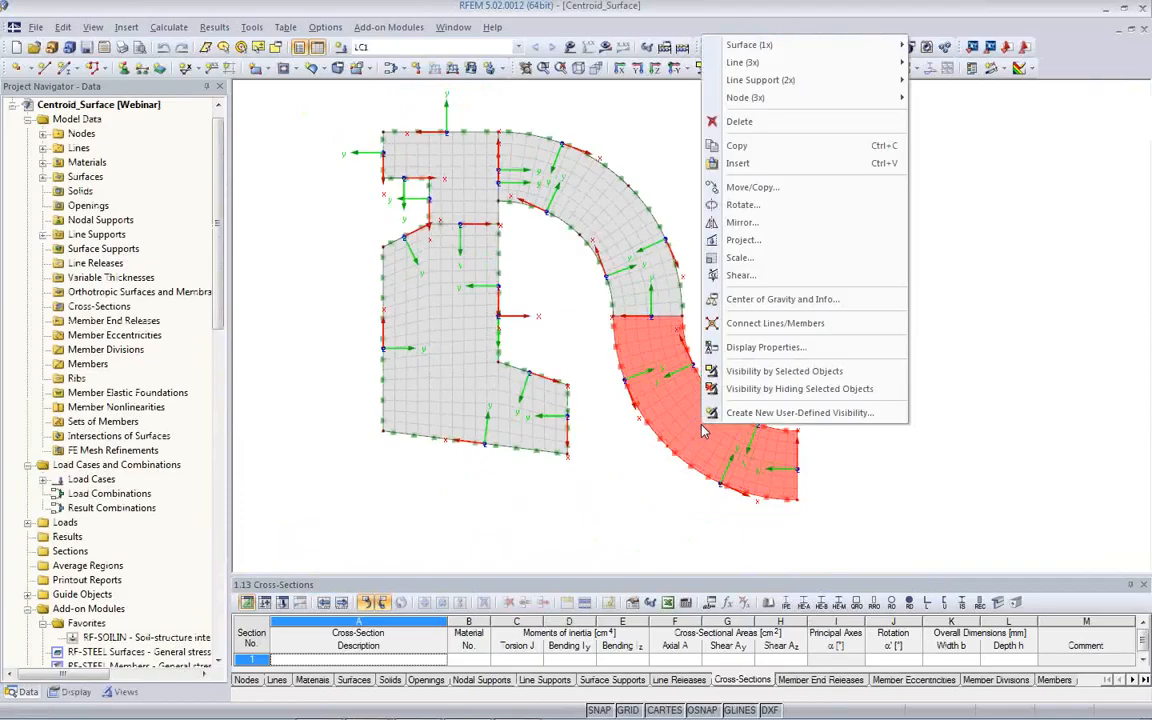
pyautogui.click(768, 299)
pyautogui.moveTo(622, 230); pyautogui.dragTo(406, 202)
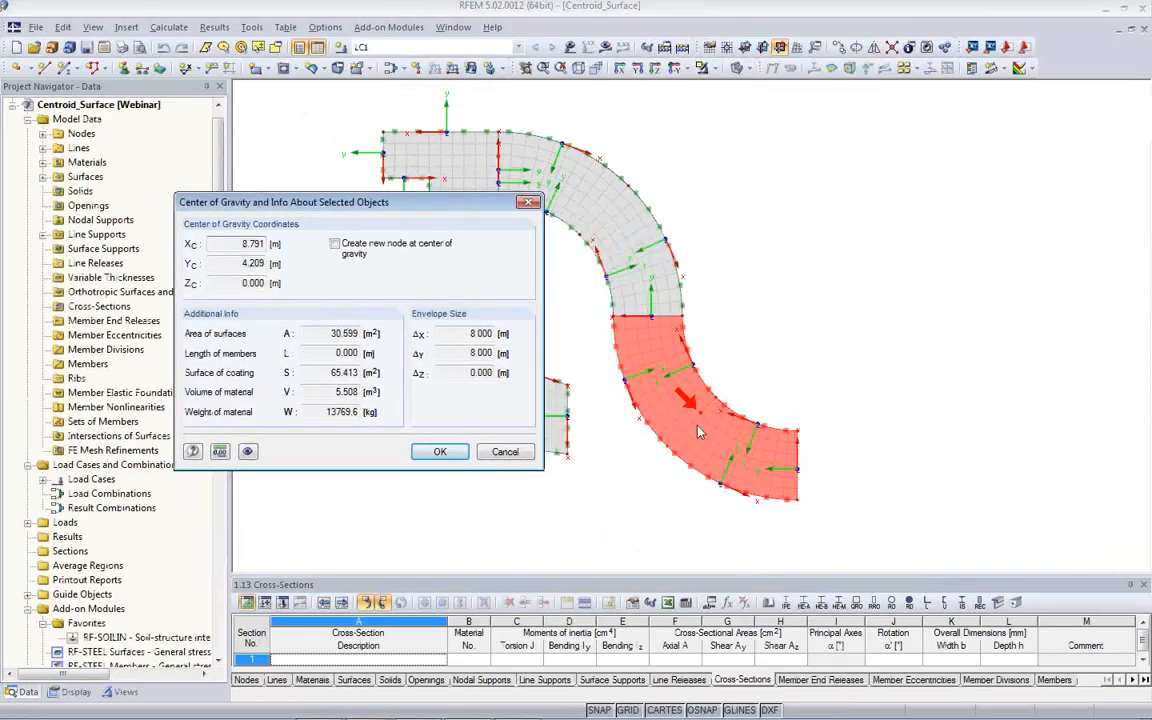
pyautogui.click(505, 452)
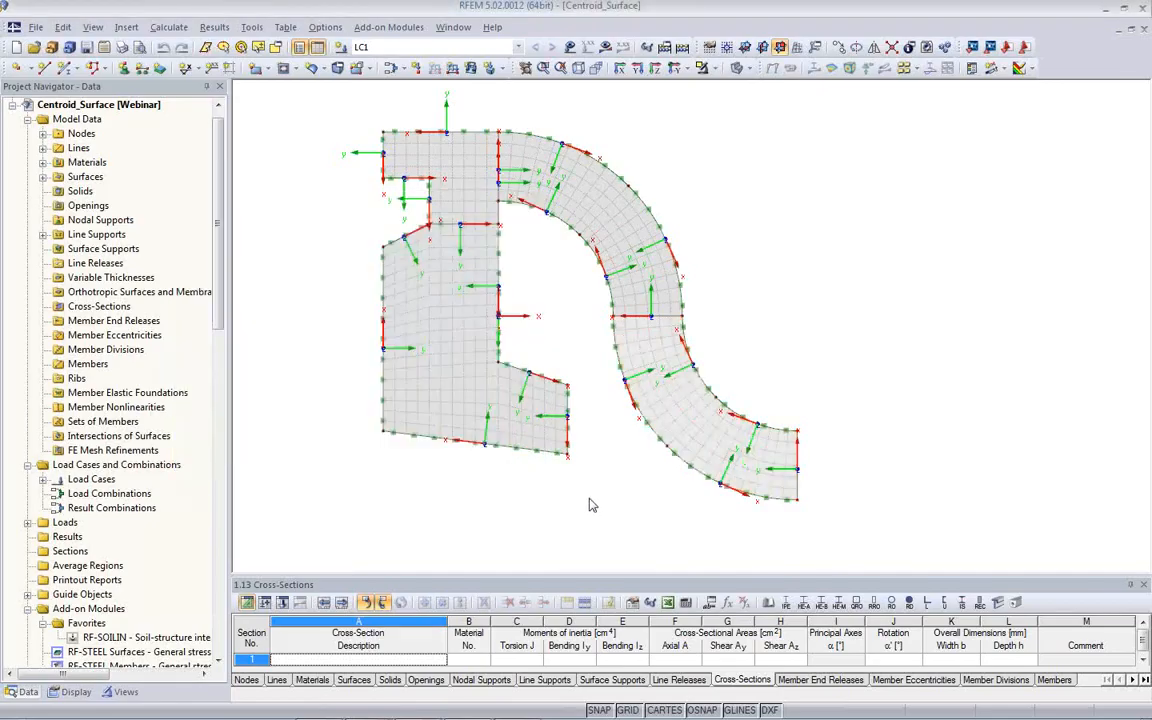
# - Turn on the surface axis systems x,y,z for the slab model and check the display options for the line axis systems
pyautogui.moveTo(567, 461)
pyautogui.keyDown('ctrl'); pyautogui.mouseDown(button='middle')
pyautogui.moveTo(501, 378)
pyautogui.moveTo(472, 238)
pyautogui.moveTo(460, 252)
pyautogui.moveTo(510, 346)
pyautogui.moveTo(400, 280)
pyautogui.moveTo(515, 327)
pyautogui.moveTo(427, 278)
pyautogui.moveTo(553, 448)
pyautogui.mouseUp(button='middle'); pyautogui.keyUp('ctrl')
pyautogui.scroll(4, 553, 448)
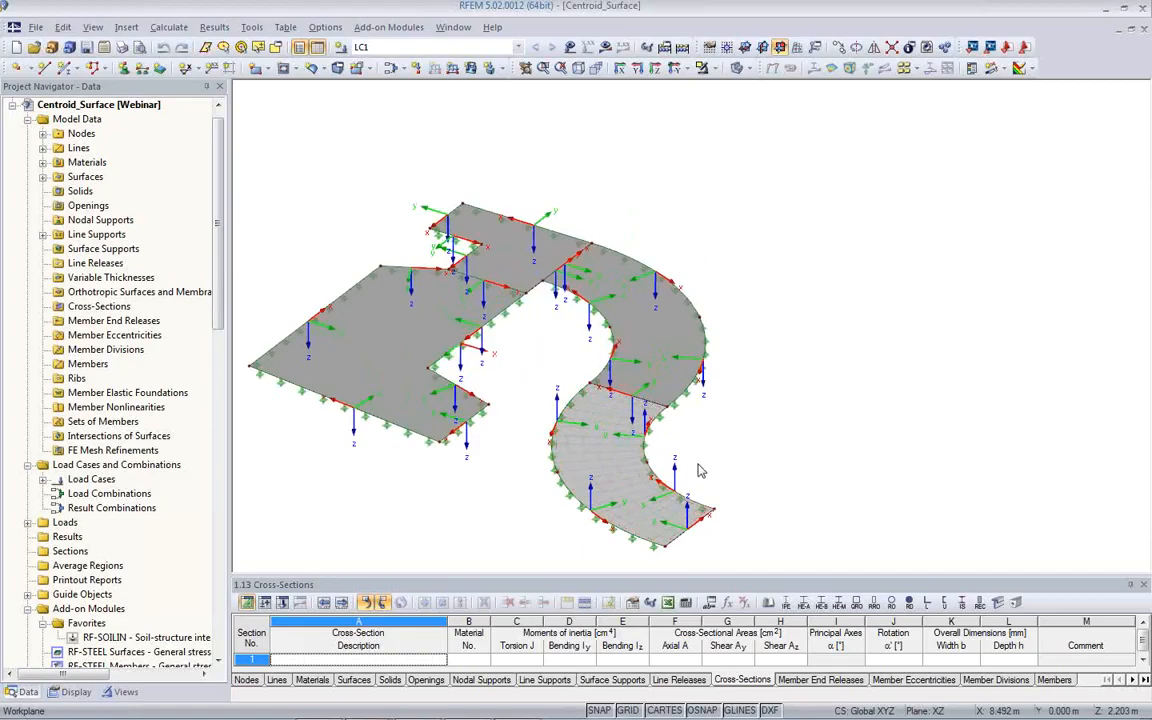
pyautogui.moveTo(703, 430); pyautogui.dragTo(717, 361, button='middle')
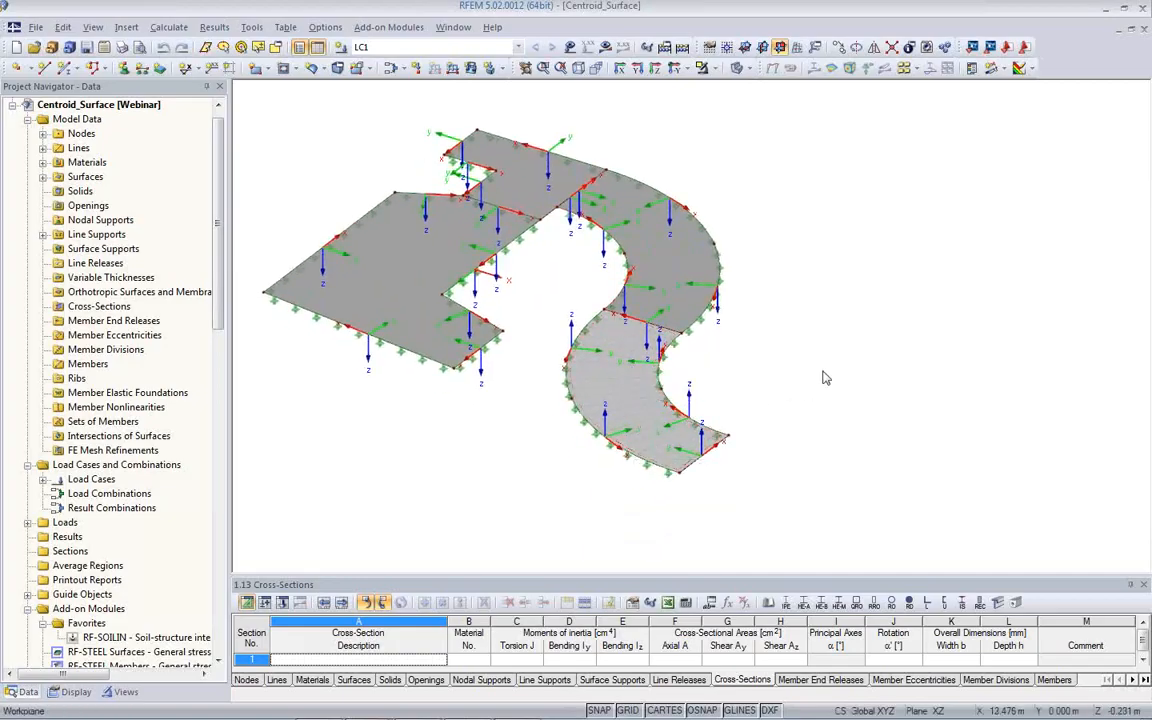
pyautogui.keyDown('ctrl'); pyautogui.moveTo(757, 413); pyautogui.dragTo(907, 485, button='middle'); pyautogui.keyUp('ctrl')
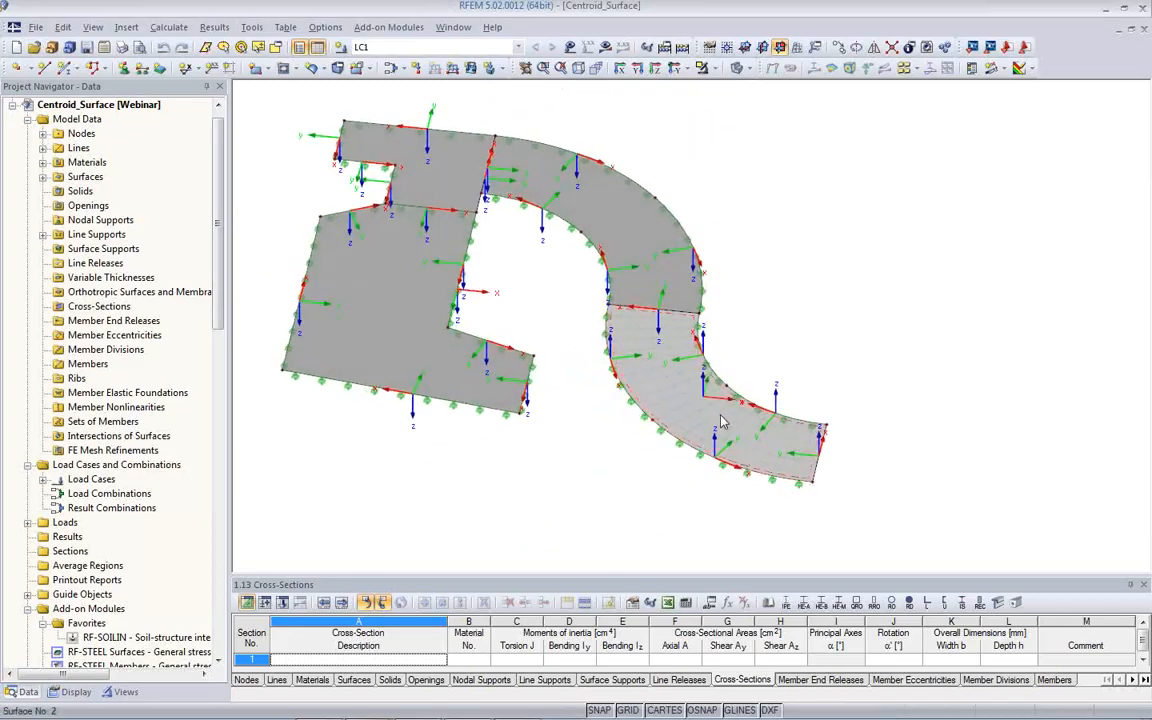
pyautogui.click(70, 692)
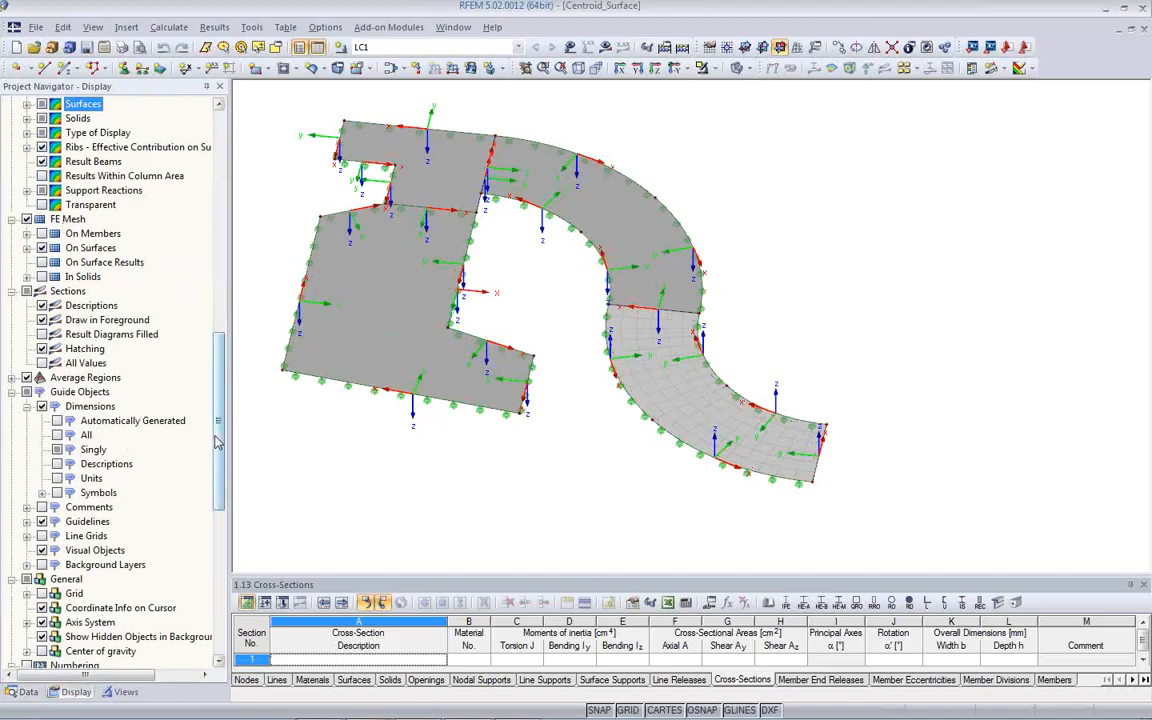
pyautogui.moveTo(218, 437); pyautogui.dragTo(225, 174)
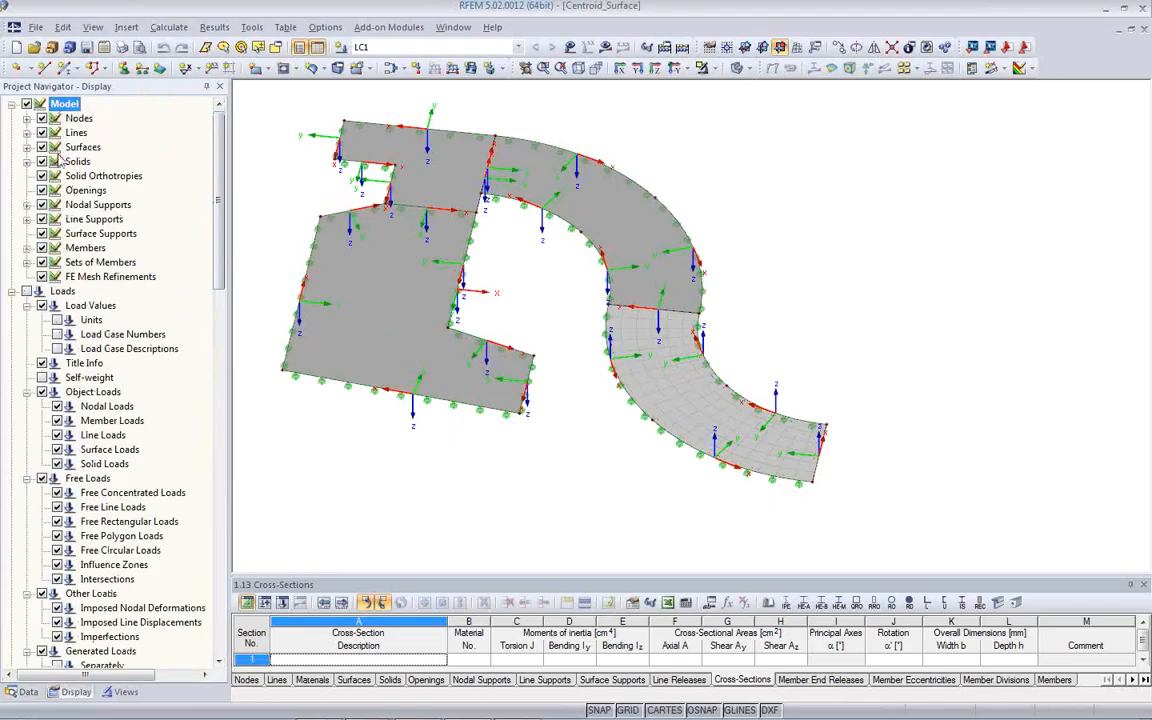
pyautogui.click(27, 147)
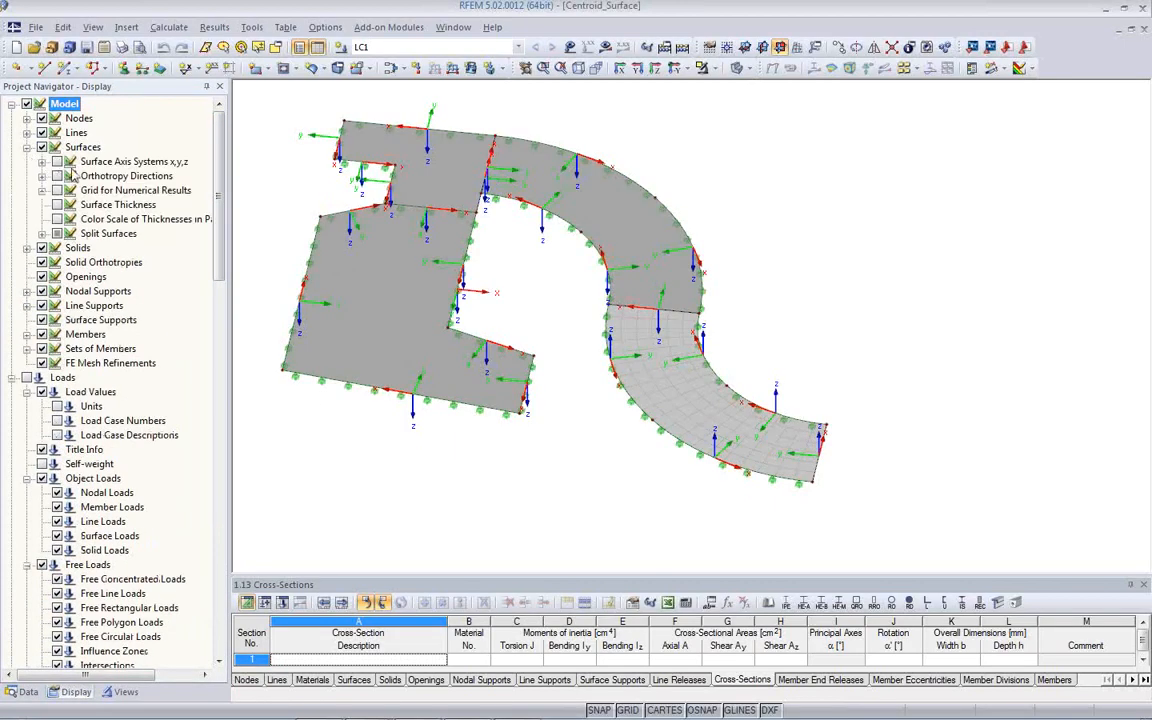
pyautogui.click(57, 162)
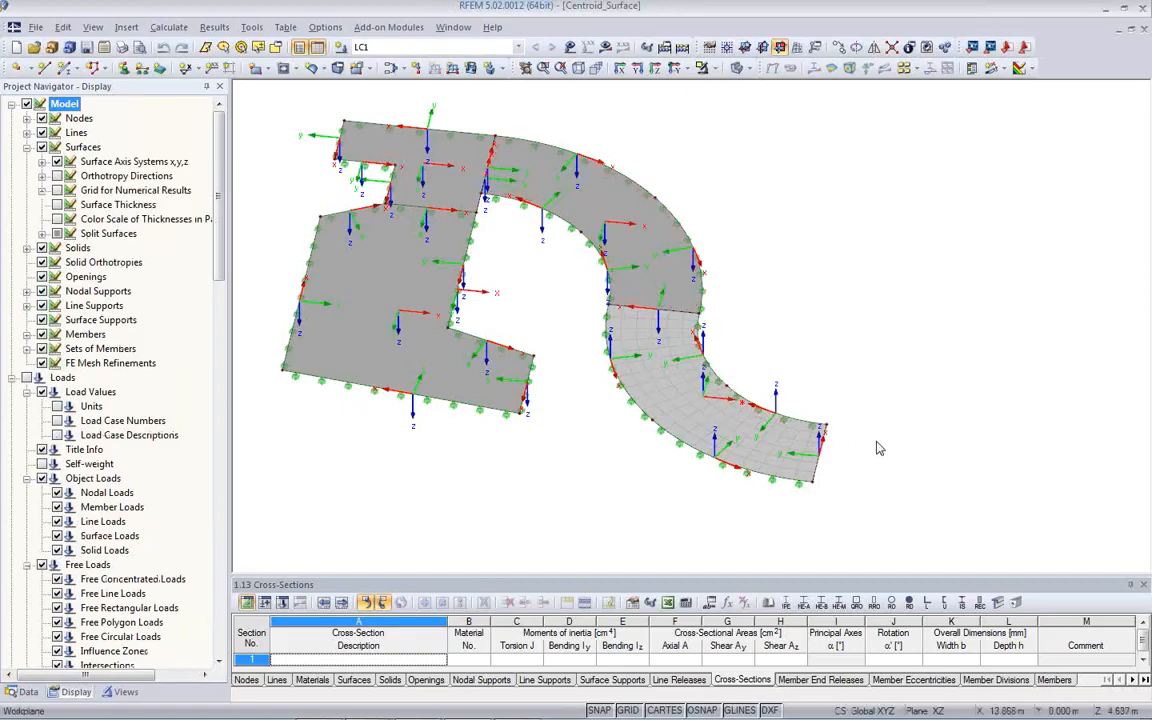
pyautogui.click(27, 133)
pyautogui.click(42, 148)
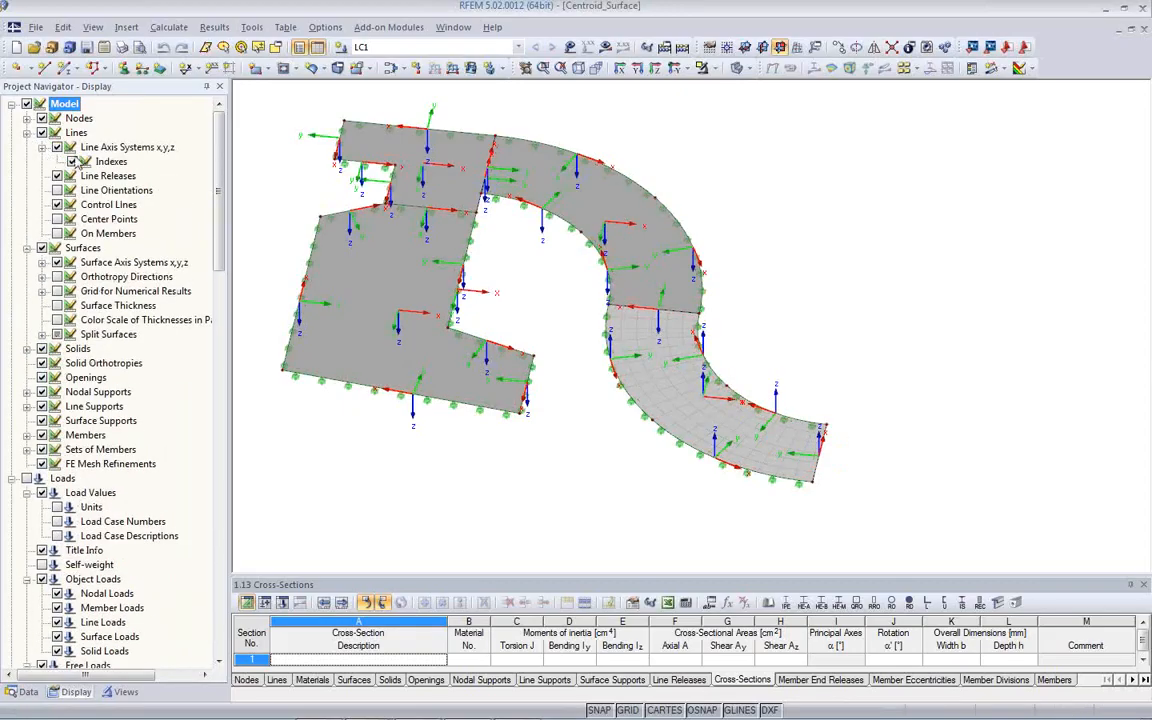
pyautogui.keyDown('ctrl'); pyautogui.moveTo(623, 468); pyautogui.dragTo(458, 378, button='middle'); pyautogui.keyUp('ctrl')
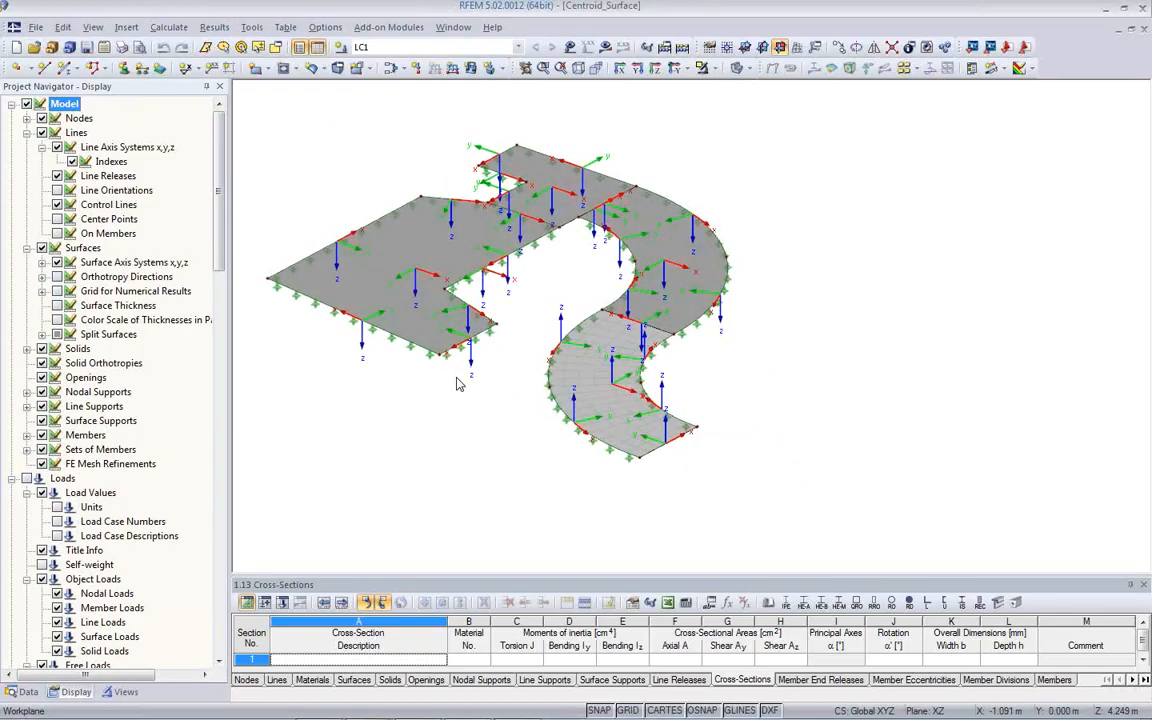
pyautogui.moveTo(474, 385); pyautogui.dragTo(488, 399, button='middle')
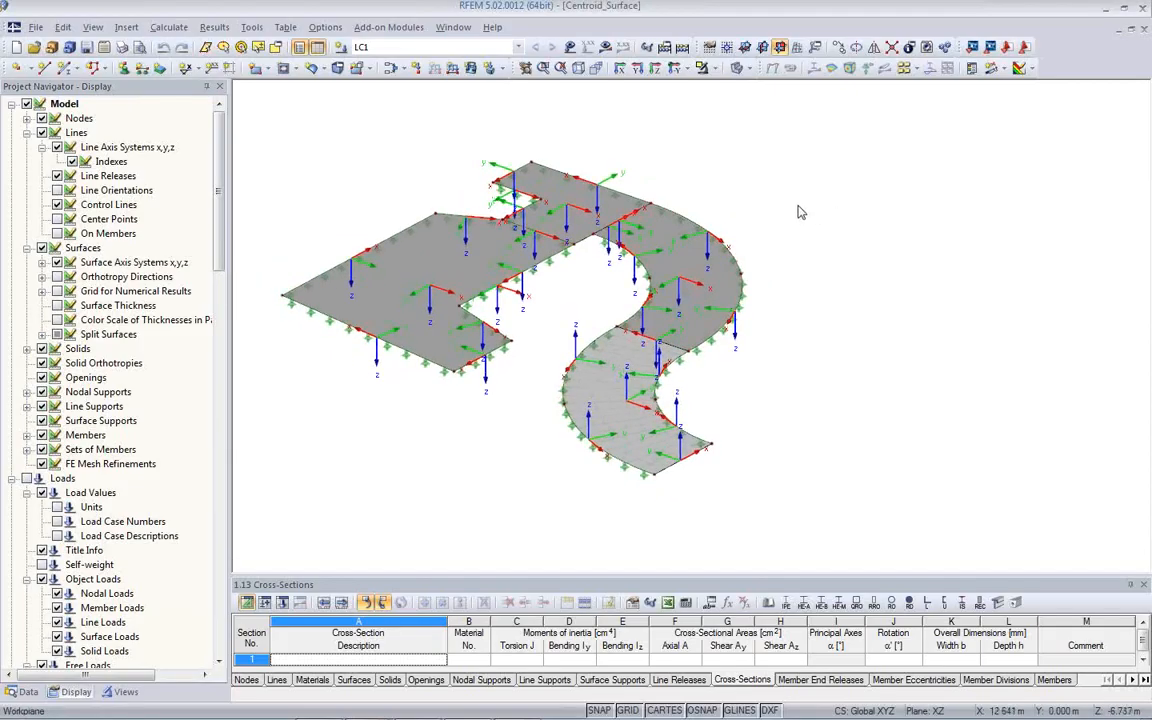
# - Display the basic internal force mx on the surfaces for load case LC1, with the support reactions hidden
pyautogui.click(605, 47)
pyautogui.click(546, 402)
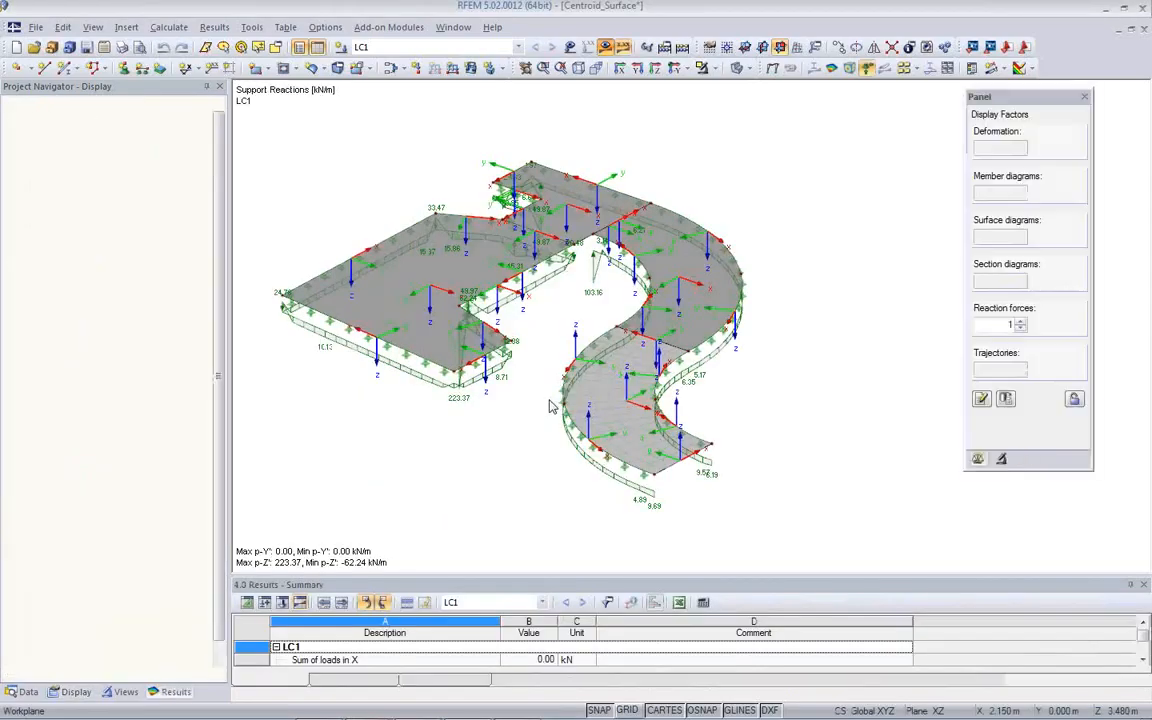
pyautogui.click(867, 70)
pyautogui.keyDown('ctrl'); pyautogui.moveTo(604, 384); pyautogui.dragTo(753, 543, button='middle'); pyautogui.keyUp('ctrl')
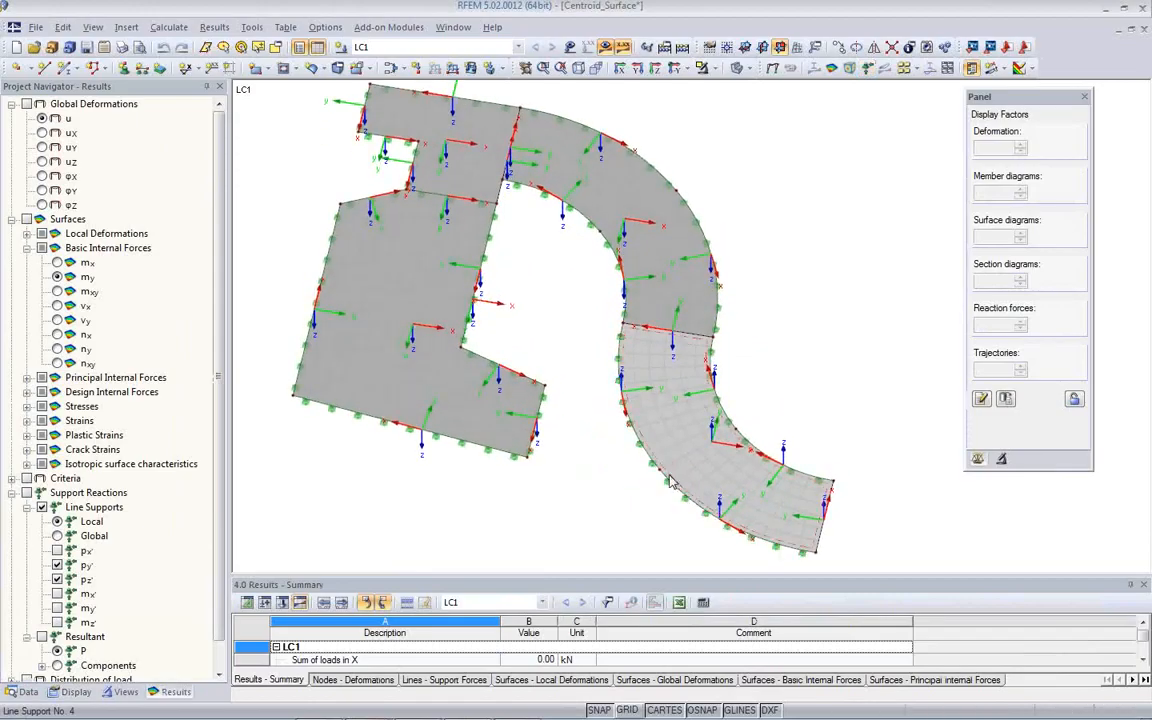
pyautogui.click(57, 262)
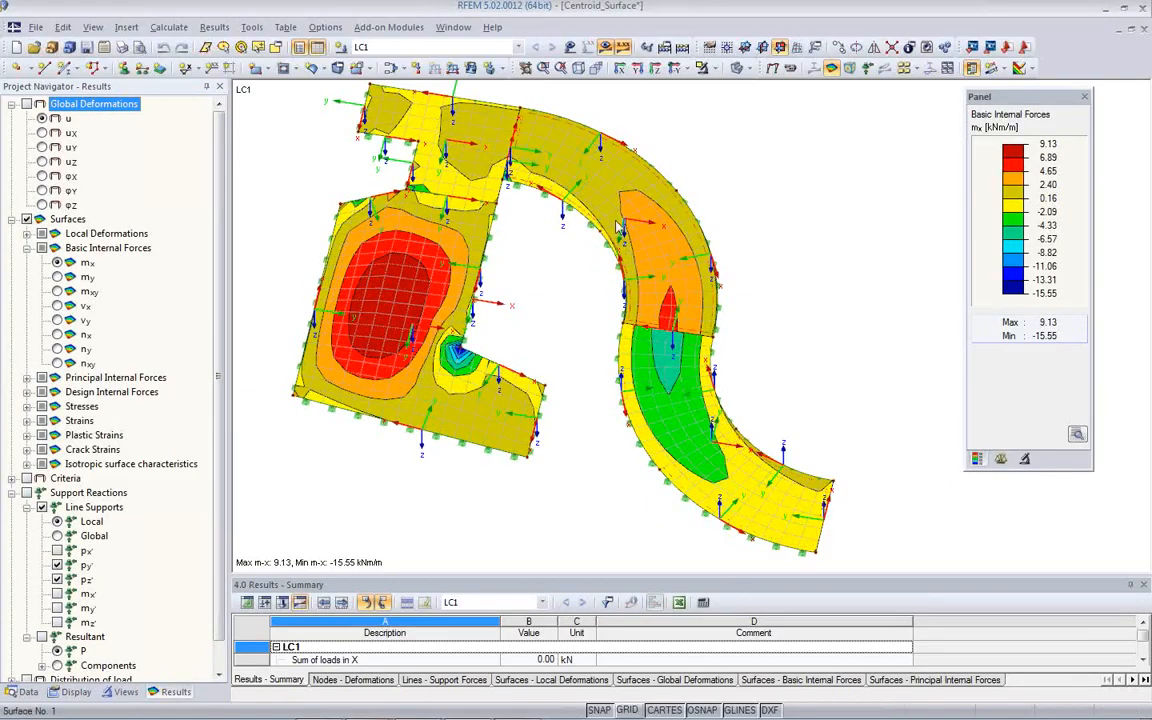
# - Examine the mx distribution where the two curved surfaces meet, comparing it with the local axis directions of the lower surface
pyautogui.keyDown('ctrl'); pyautogui.moveTo(566, 425); pyautogui.dragTo(530, 405, button='middle'); pyautogui.keyUp('ctrl')
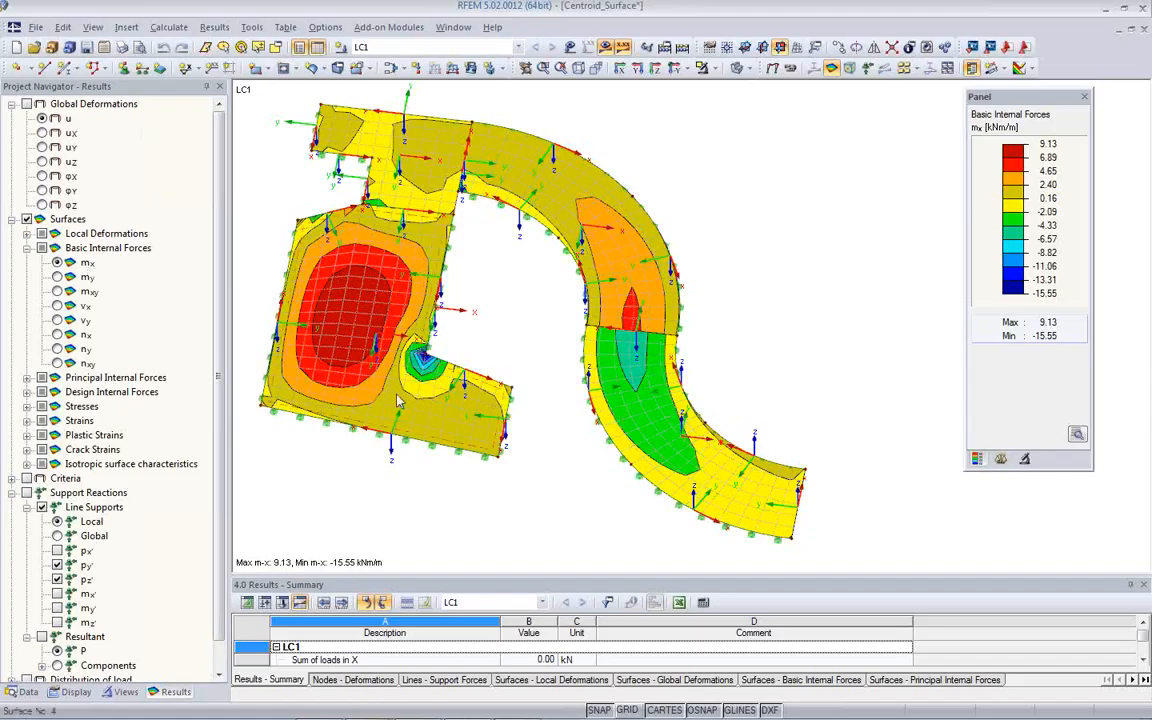
pyautogui.keyDown('ctrl'); pyautogui.moveTo(616, 420); pyautogui.dragTo(685, 436, button='middle'); pyautogui.keyUp('ctrl')
pyautogui.scroll(3, 685, 436)
pyautogui.scroll(2, 686, 436)
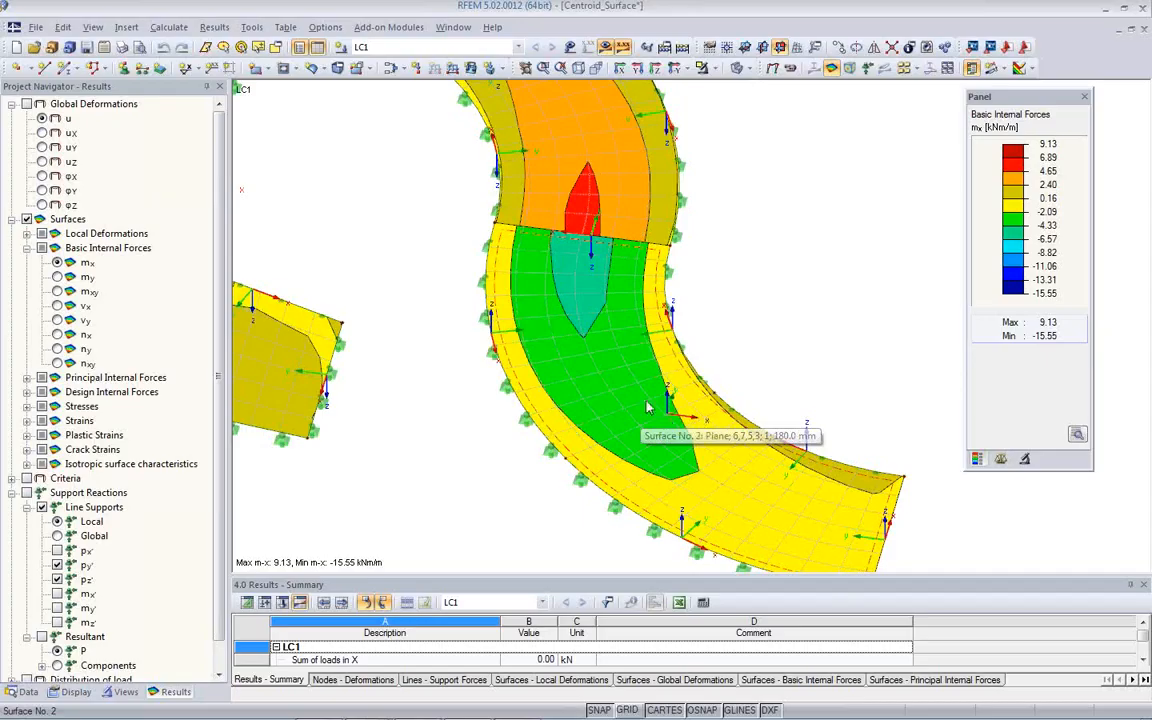
pyautogui.click(722, 425)
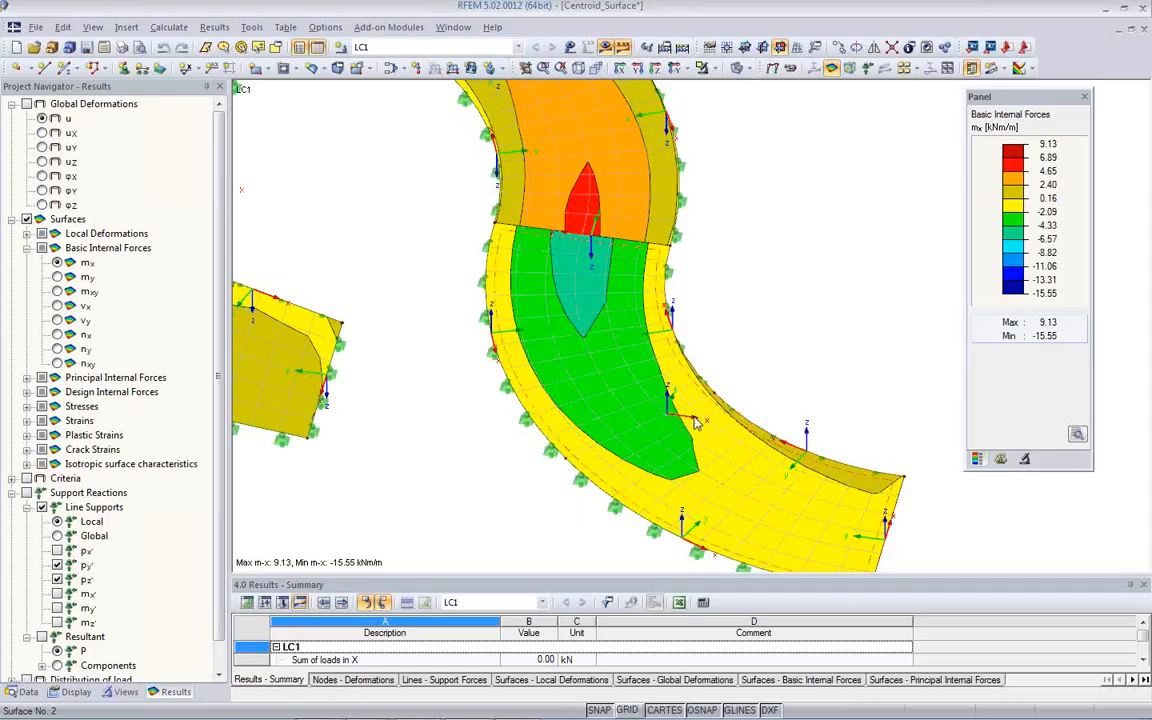
pyautogui.scroll(-3, 523, 440)
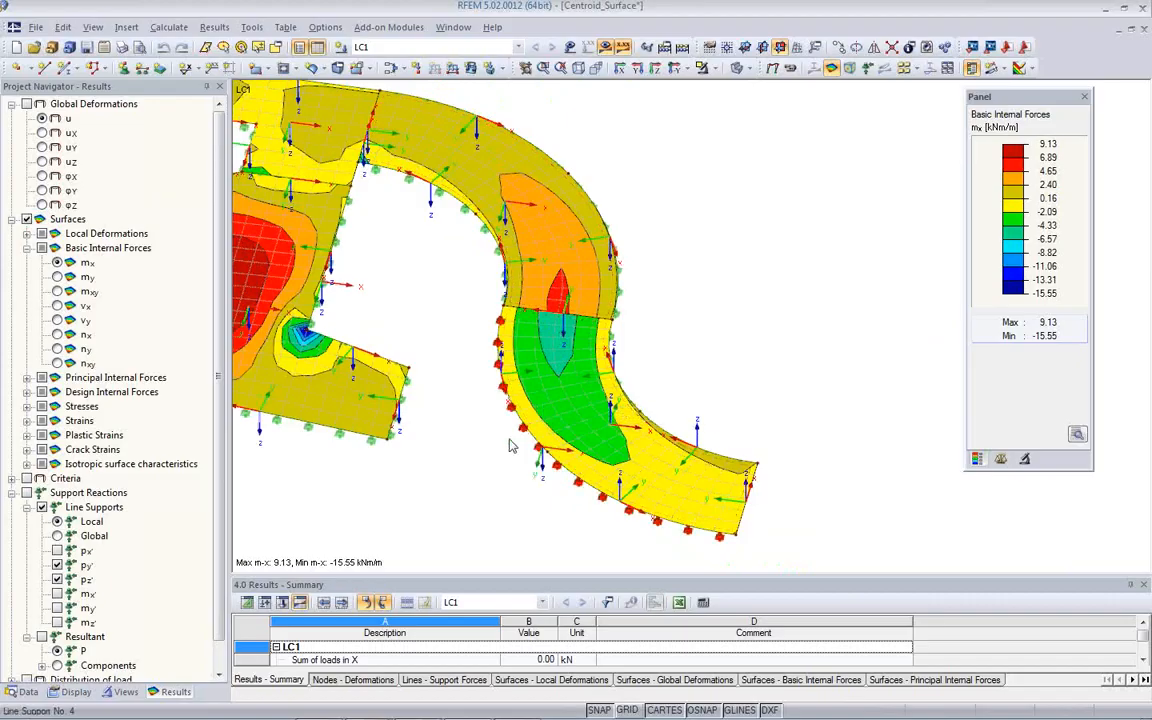
pyautogui.keyDown('ctrl'); pyautogui.moveTo(500, 437); pyautogui.dragTo(380, 403, button='middle'); pyautogui.keyUp('ctrl')
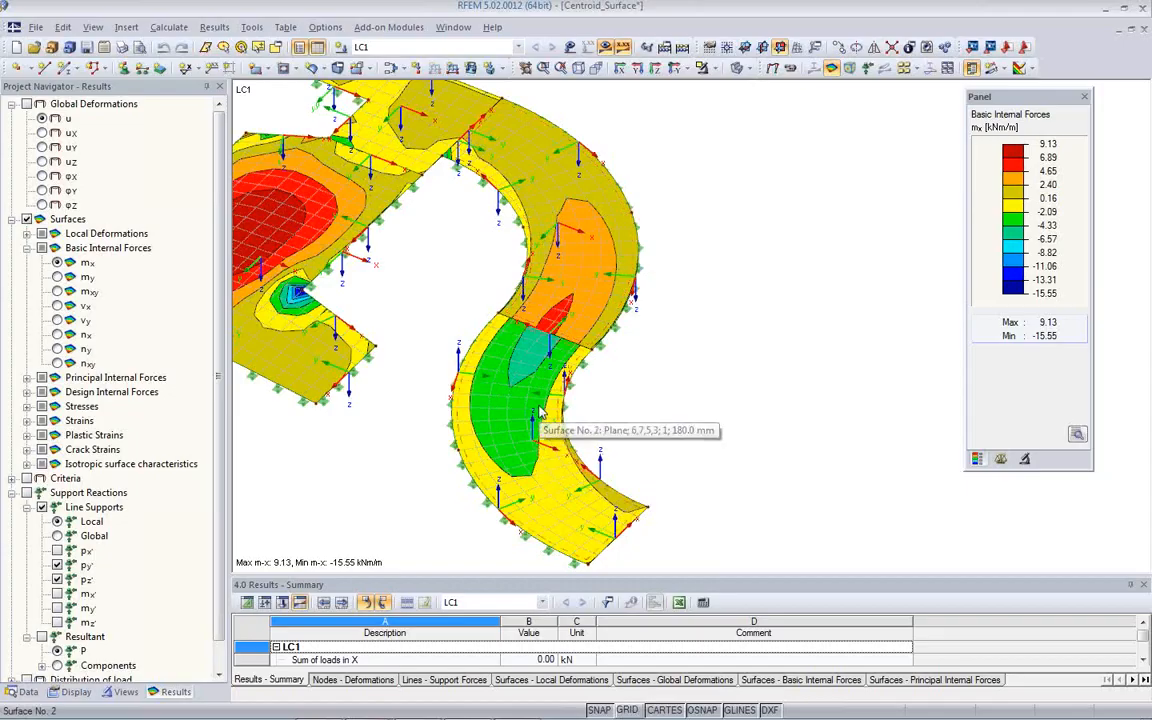
pyautogui.keyDown('ctrl'); pyautogui.moveTo(684, 442); pyautogui.dragTo(728, 356, button='middle'); pyautogui.keyUp('ctrl')
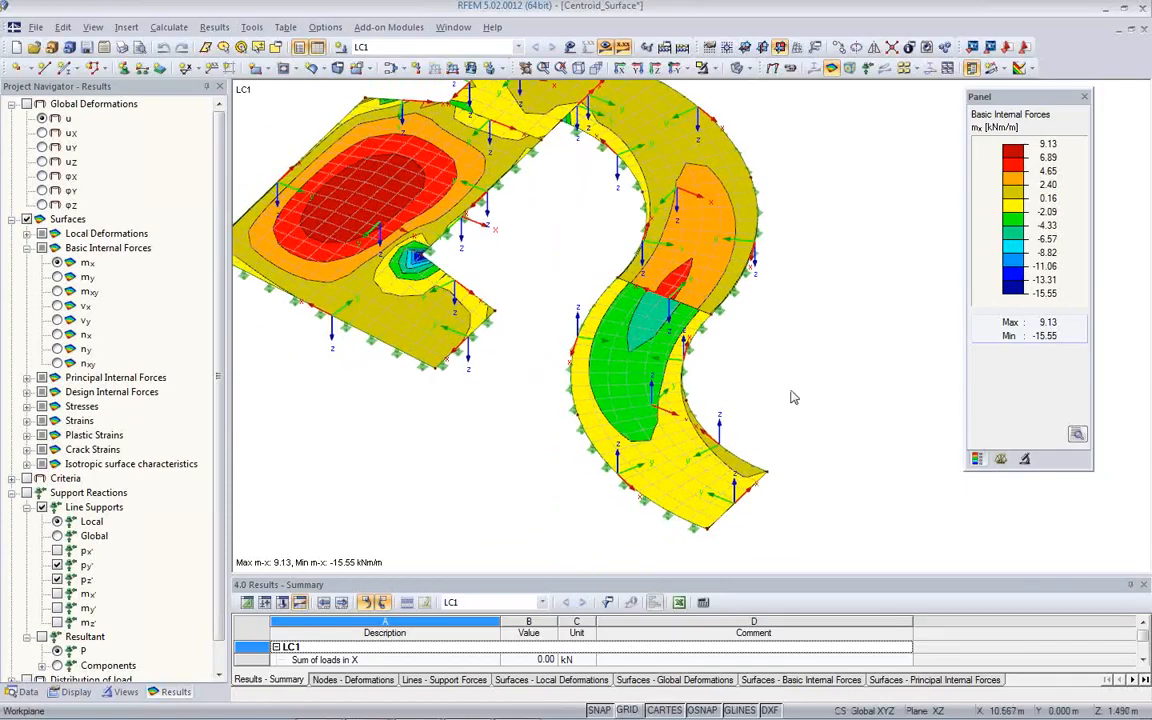
# - Reverse the local axis system of the lower curved surface, accepting deletion of the results and FE mesh
pyautogui.rightClick(604, 440)
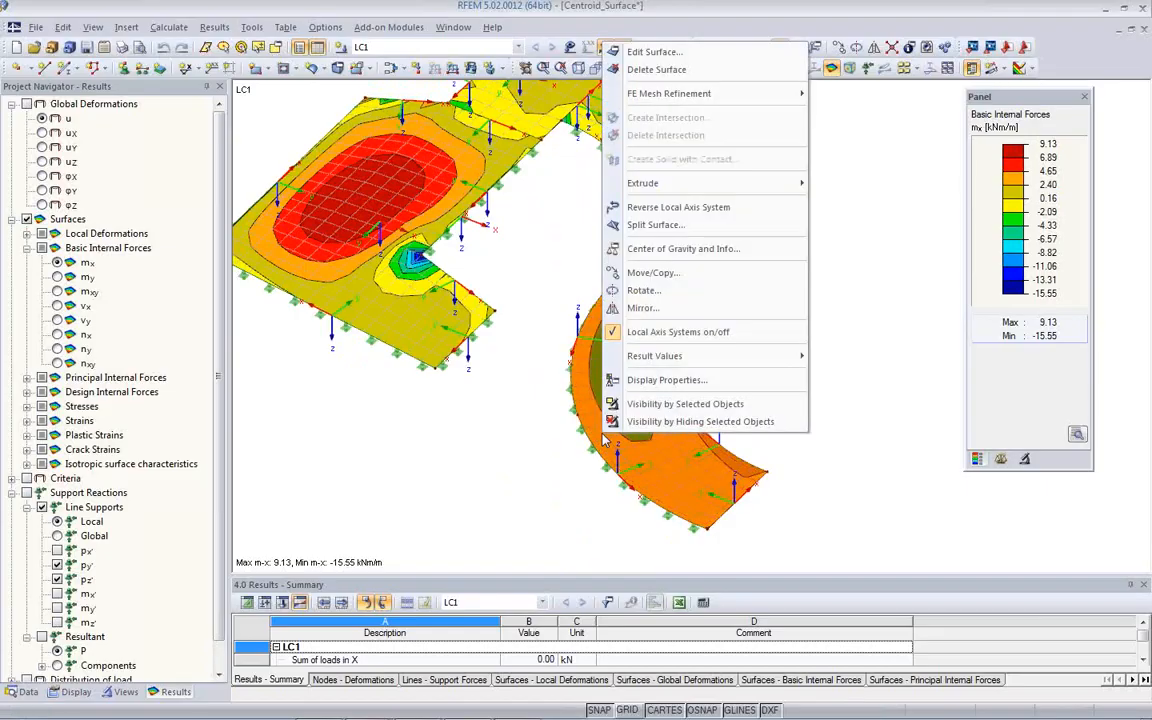
pyautogui.click(663, 210)
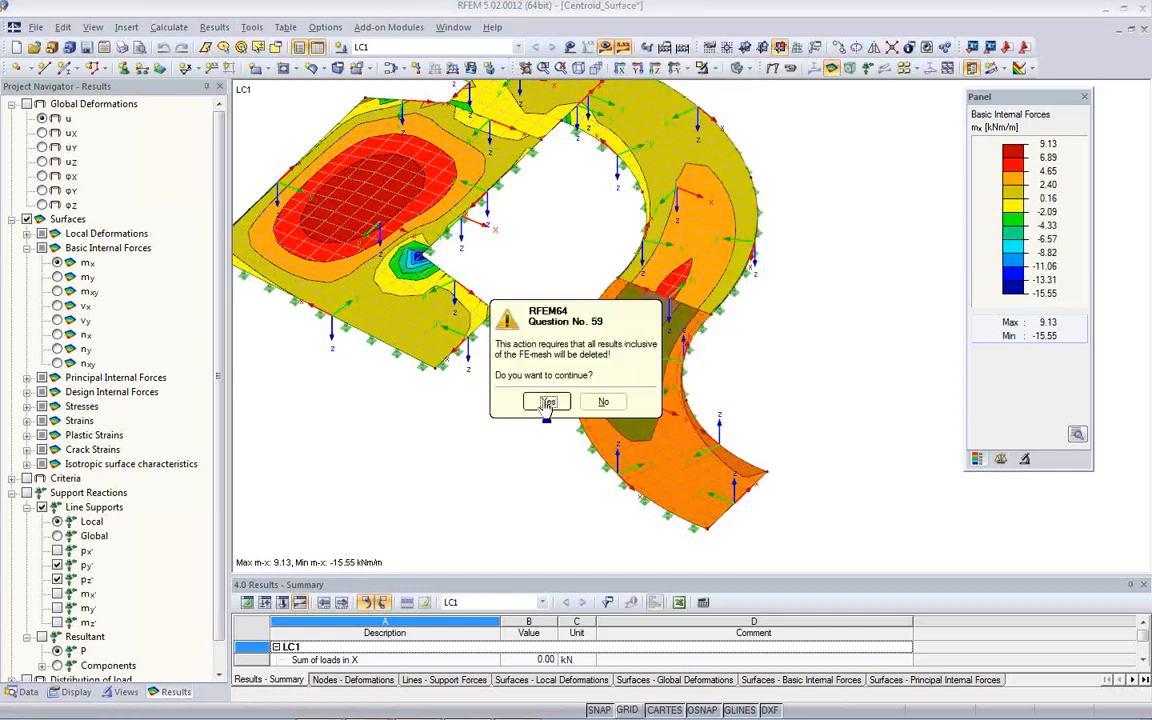
pyautogui.click(541, 402)
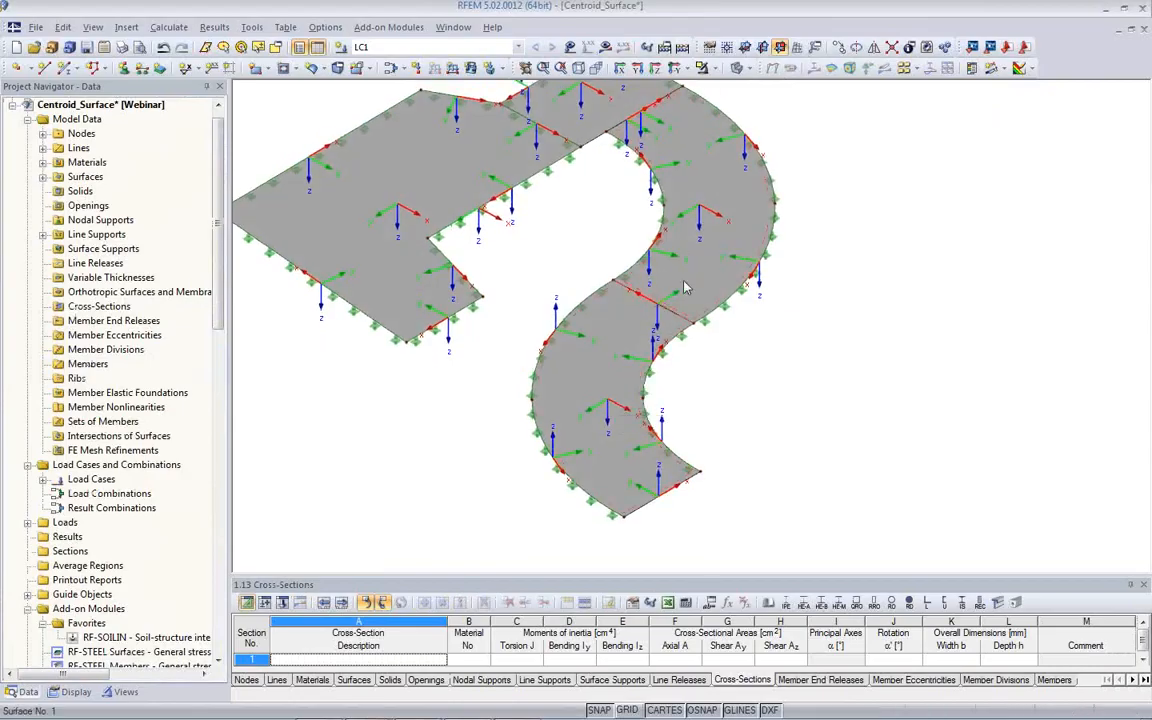
# - Reverse the line orientation of the lower curved surface's inner arc, line 5
pyautogui.keyDown('ctrl'); pyautogui.moveTo(672, 455); pyautogui.dragTo(525, 465, button='middle'); pyautogui.keyUp('ctrl')
pyautogui.scroll(4, 607, 434)
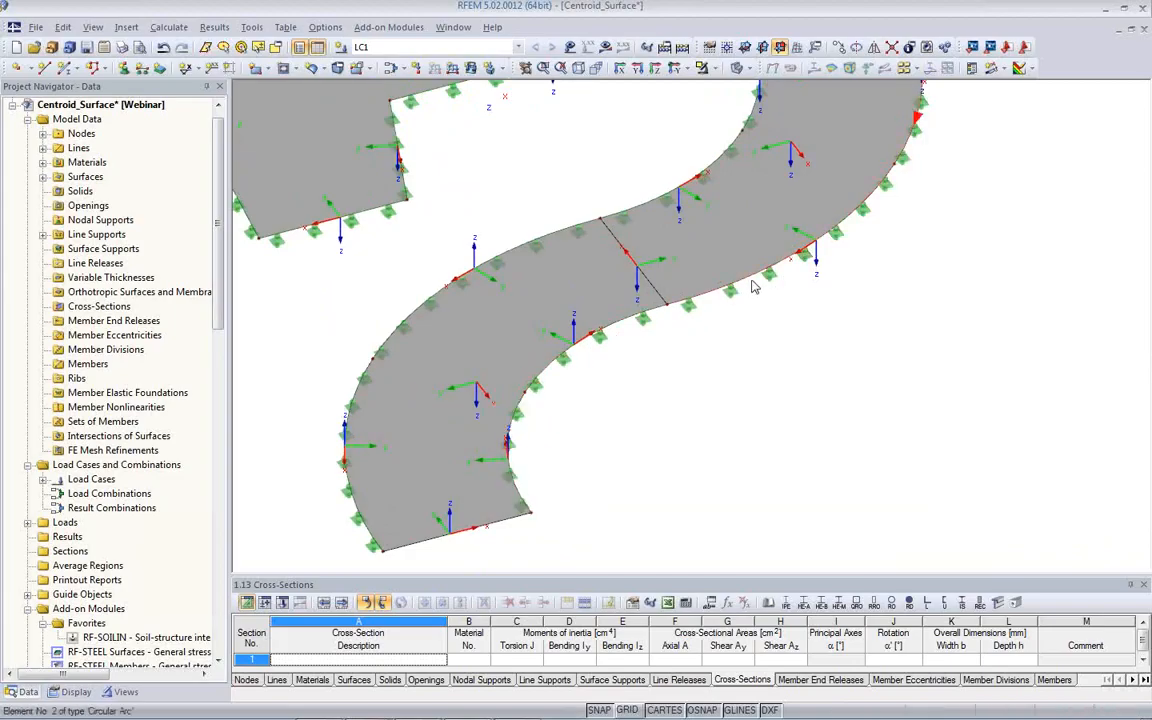
pyautogui.moveTo(854, 296); pyautogui.dragTo(700, 435, button='middle')
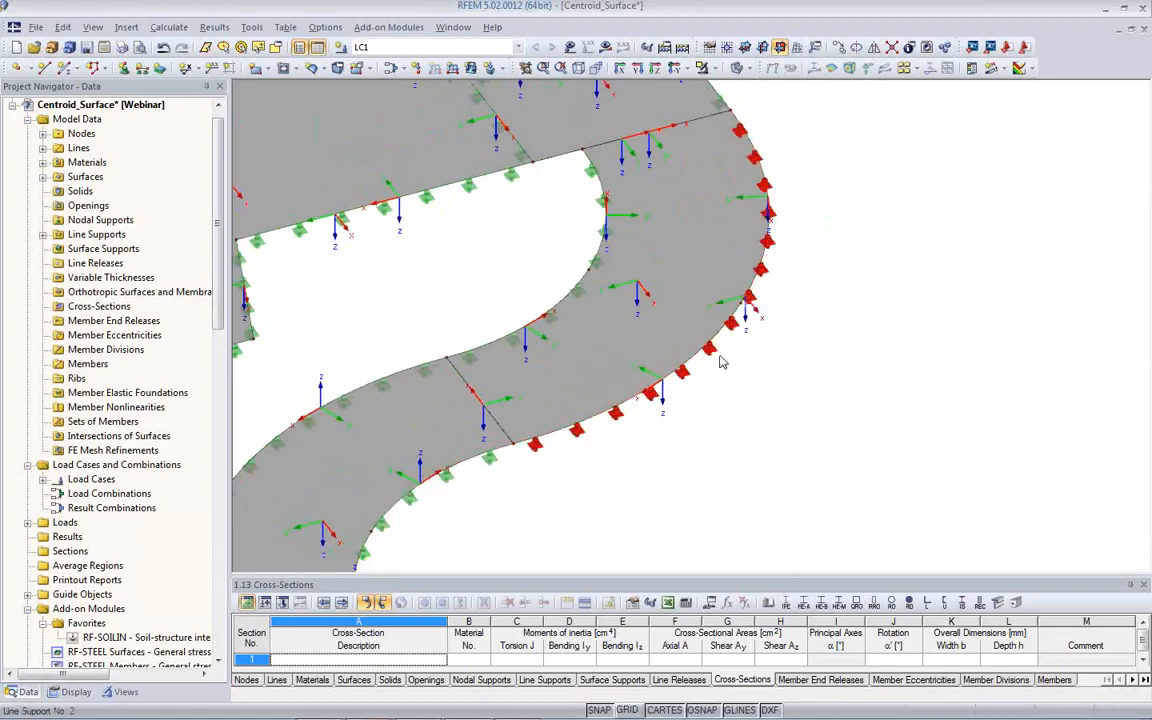
pyautogui.moveTo(479, 502); pyautogui.dragTo(559, 394, button='middle')
pyautogui.rightClick(497, 380)
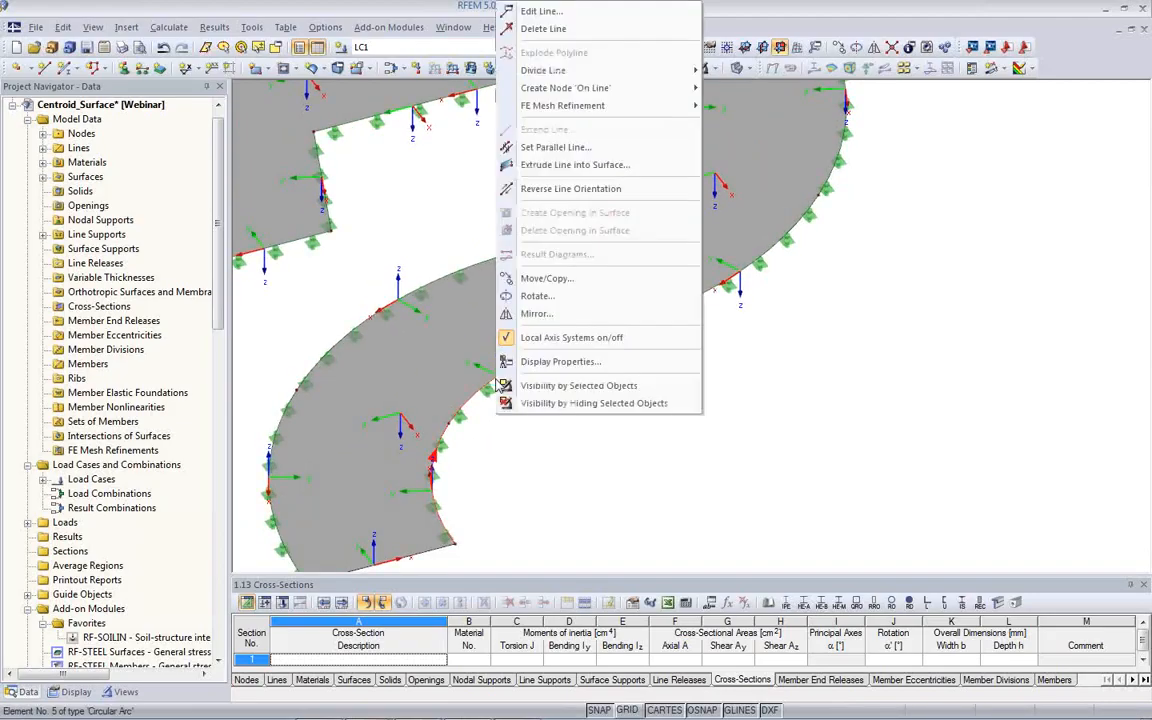
pyautogui.click(576, 189)
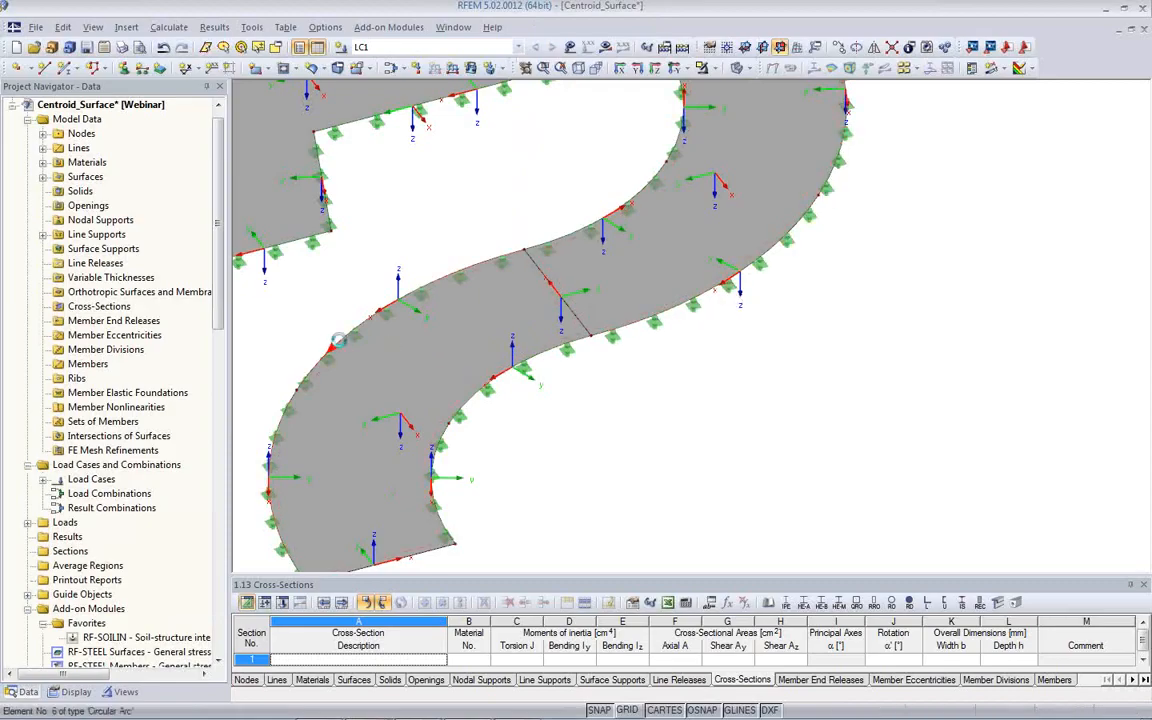
# - Reverse the line orientation of the lower curved surface's outer arc, line 6
pyautogui.moveTo(592, 304); pyautogui.dragTo(541, 420, button='middle')
pyautogui.keyDown('ctrl'); pyautogui.moveTo(624, 371); pyautogui.dragTo(517, 420, button='middle'); pyautogui.keyUp('ctrl')
pyautogui.scroll(3, 668, 262)
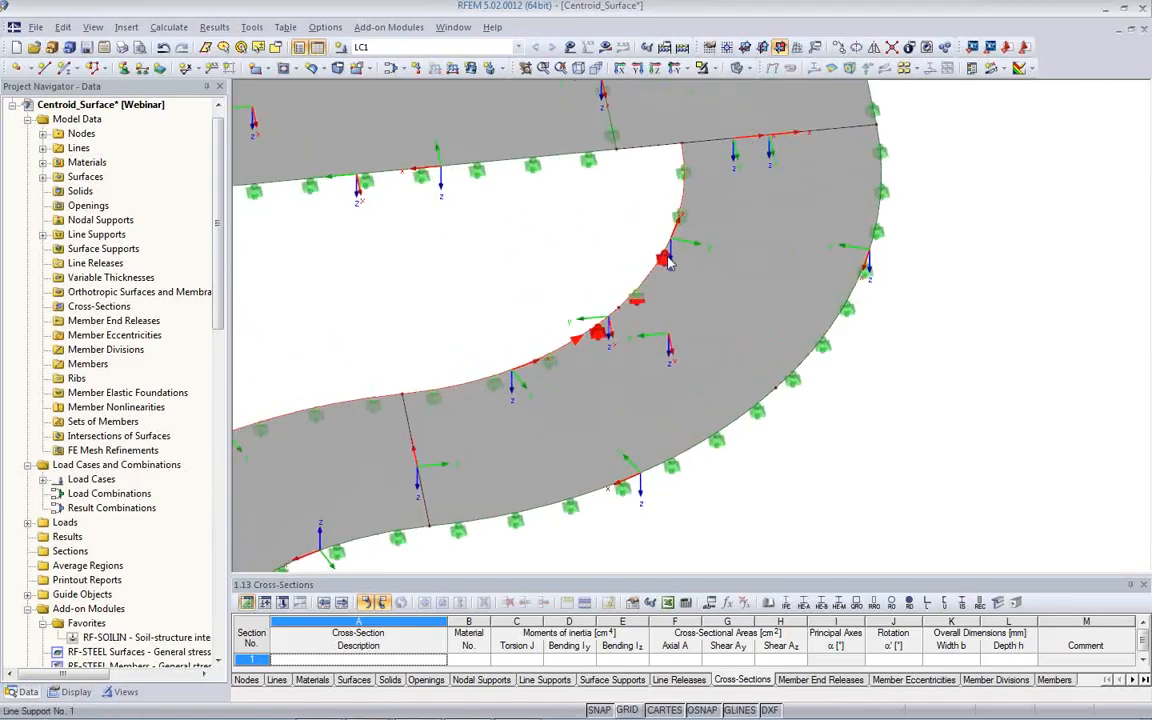
pyautogui.scroll(-3, 590, 326)
pyautogui.scroll(-3, 467, 405)
pyautogui.scroll(3, 458, 417)
pyautogui.rightClick(412, 366)
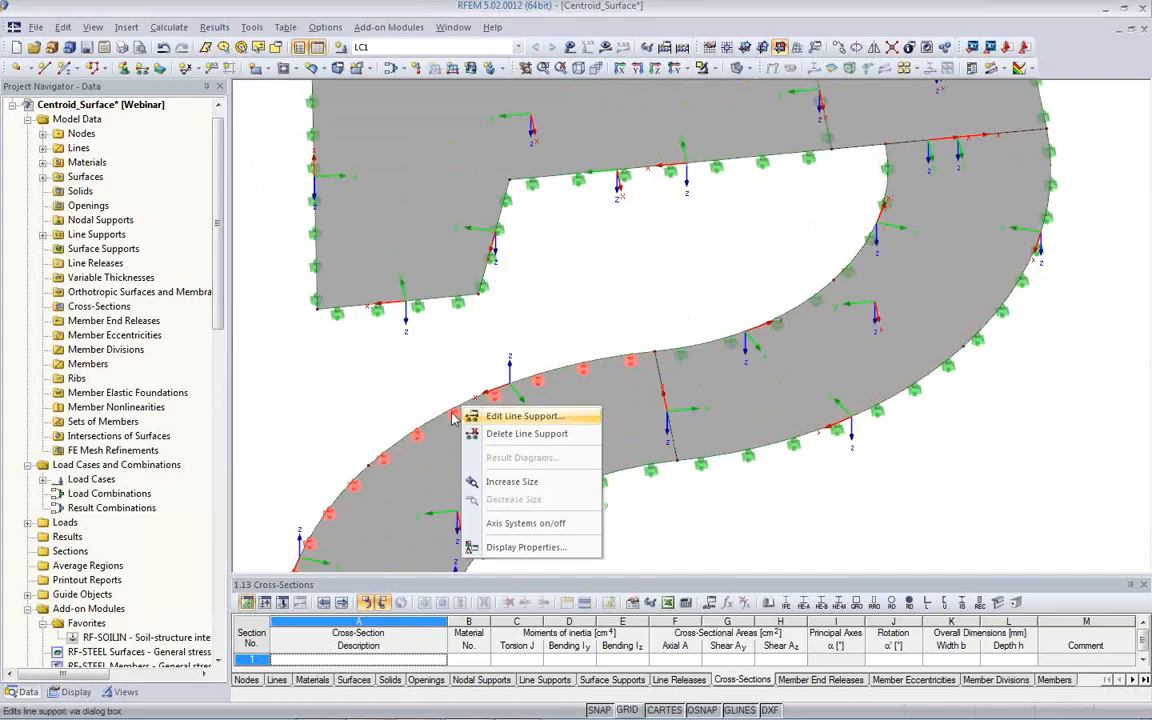
pyautogui.rightClick(435, 427)
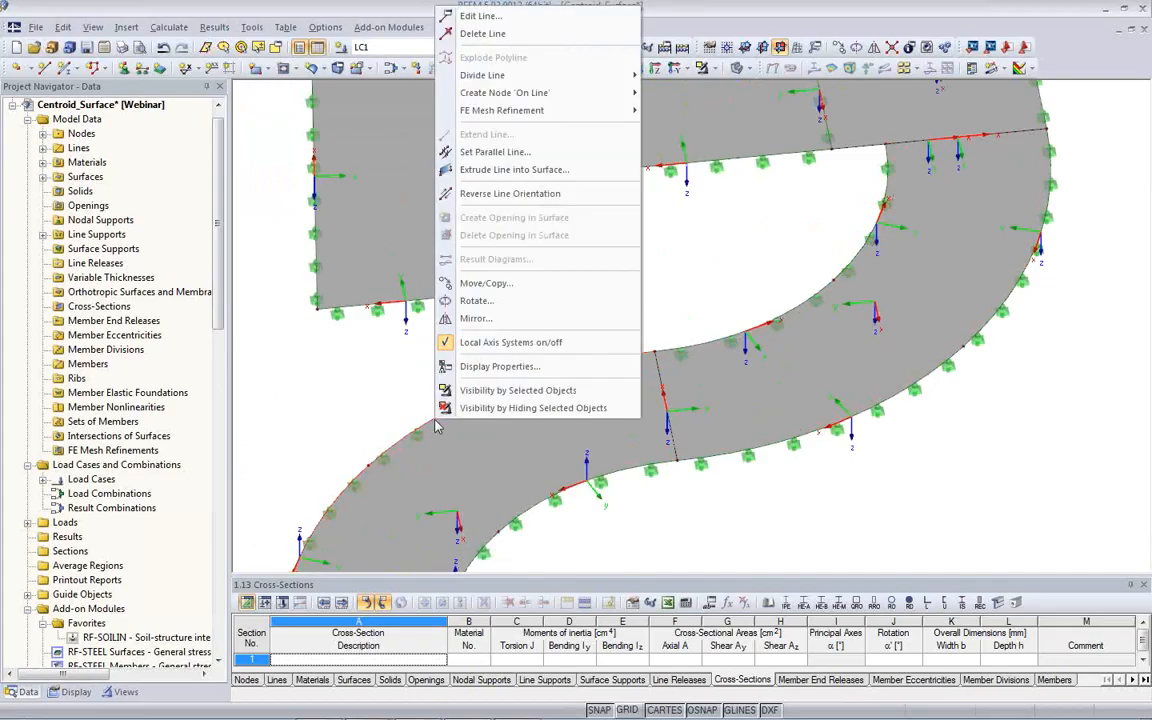
pyautogui.click(510, 193)
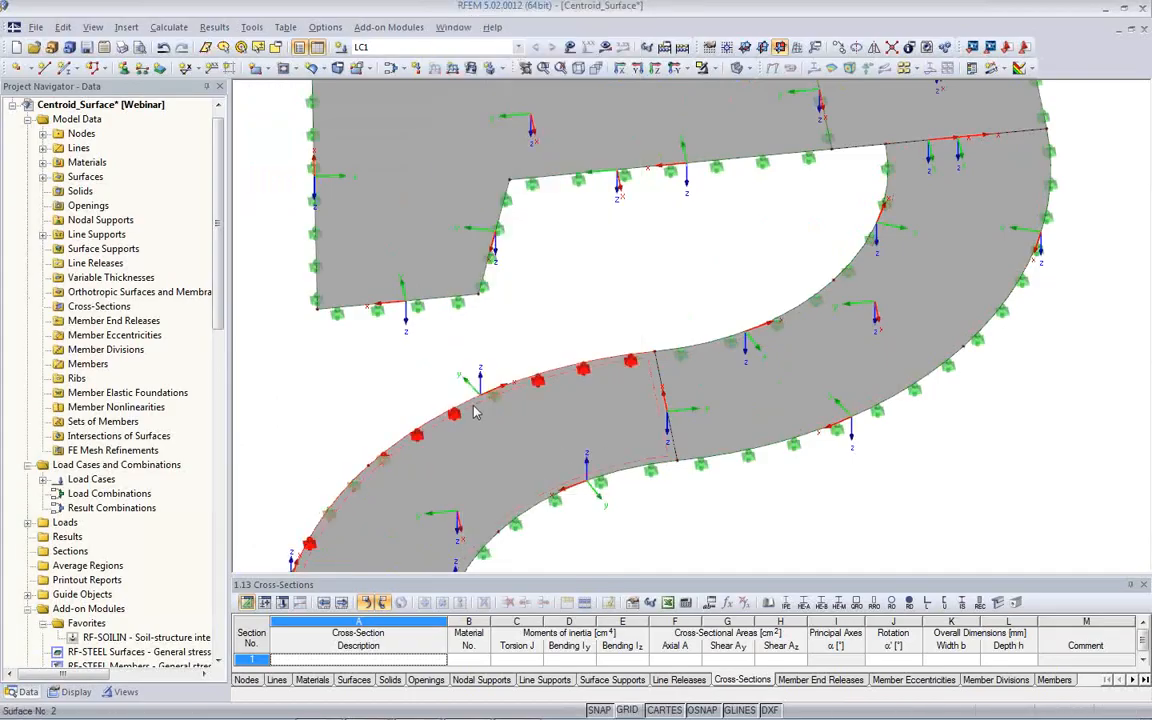
# - Set the line rotation angle β of the lower curved surface's outer arc, line 6, to 0°
pyautogui.moveTo(755, 558); pyautogui.dragTo(796, 472, button='middle')
pyautogui.scroll(-2, 766, 469)
pyautogui.scroll(3, 575, 372)
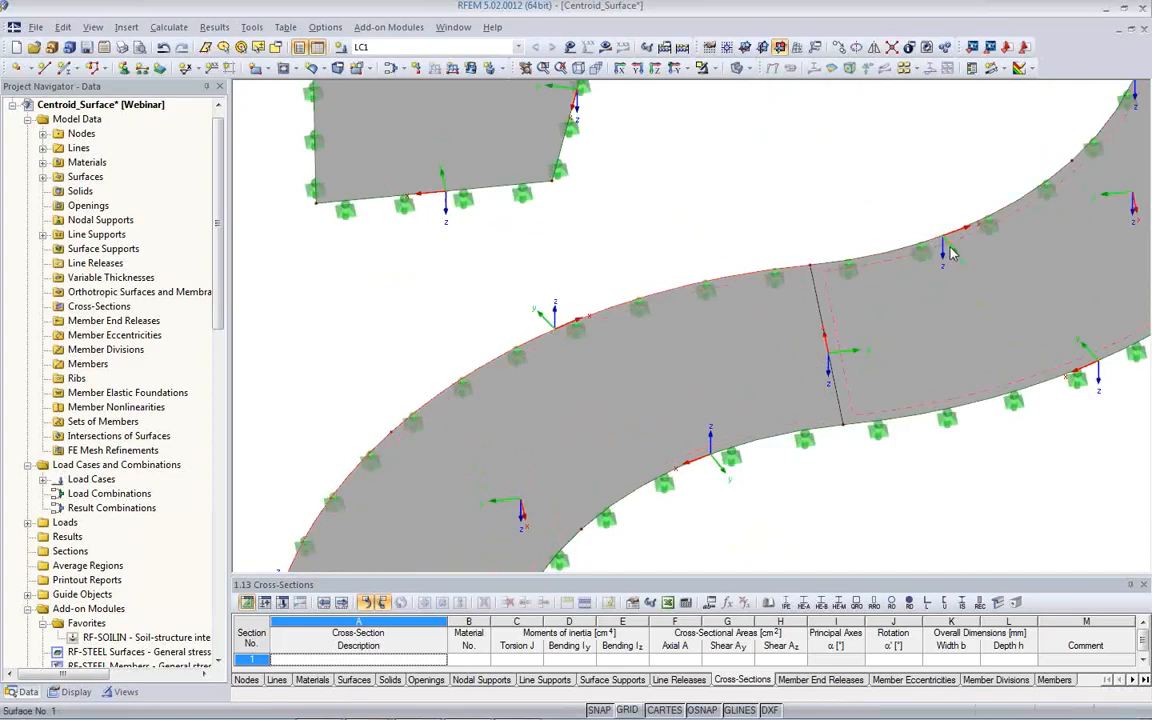
pyautogui.doubleClick(543, 342)
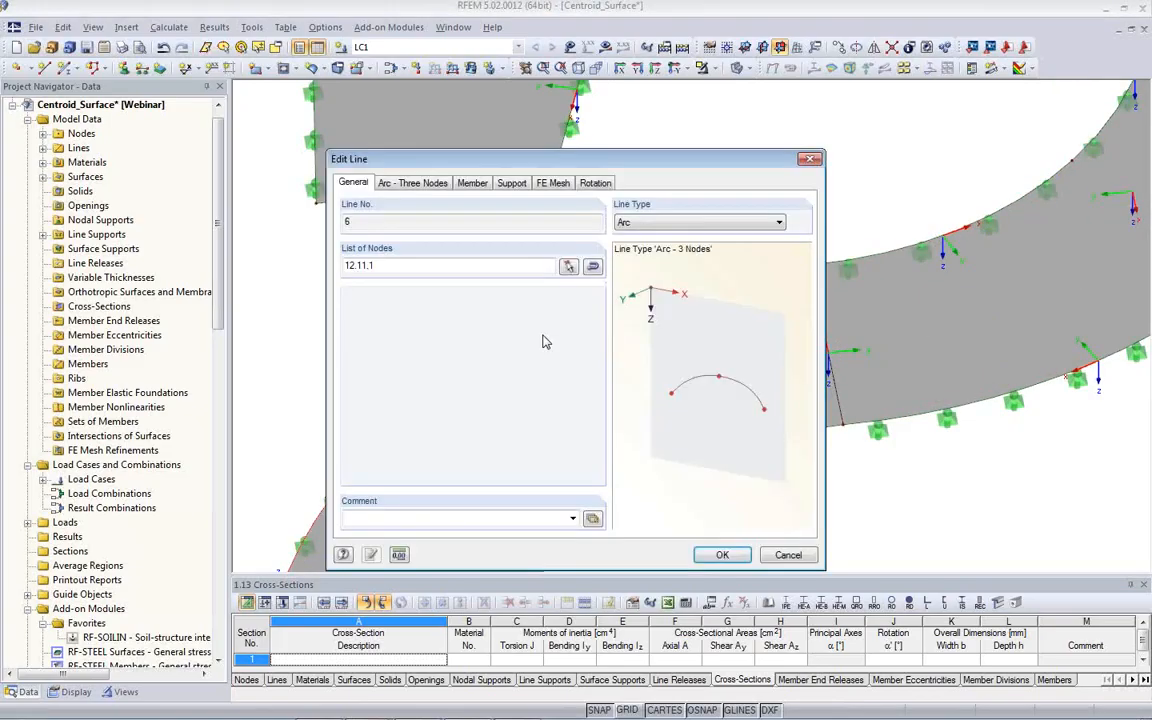
pyautogui.click(595, 184)
pyautogui.moveTo(444, 270); pyautogui.dragTo(500, 268)
pyautogui.write('0')
pyautogui.click(702, 553)
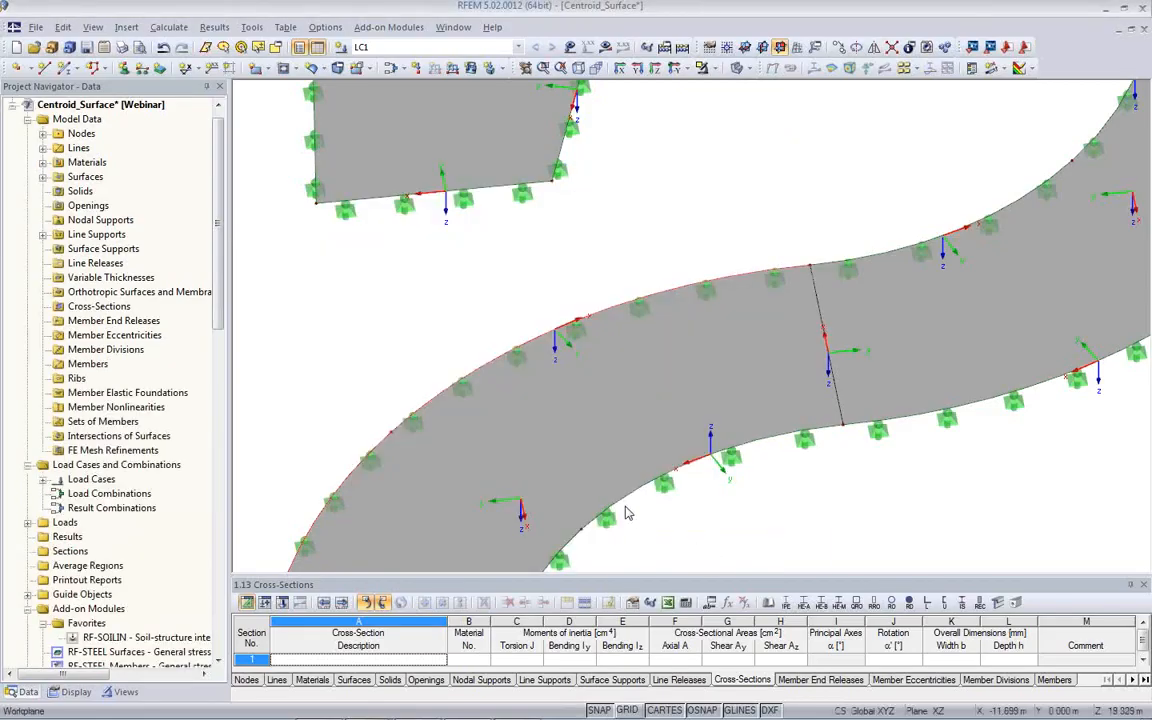
# - Set the line rotation angle β of the lower curved surface's inner arc, line 5, to 0°
pyautogui.doubleClick(627, 505)
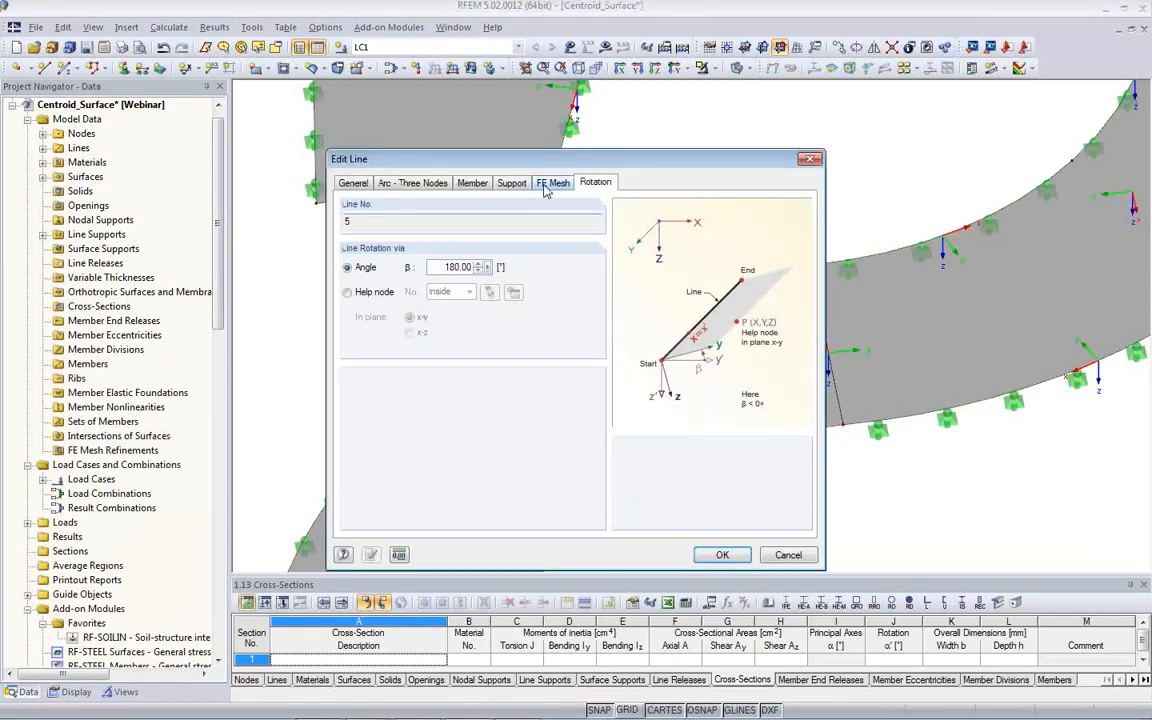
pyautogui.doubleClick(443, 268)
pyautogui.write('0')
pyautogui.click(716, 555)
pyautogui.moveTo(722, 512); pyautogui.dragTo(734, 467, button='middle')
pyautogui.scroll(-2, 610, 442)
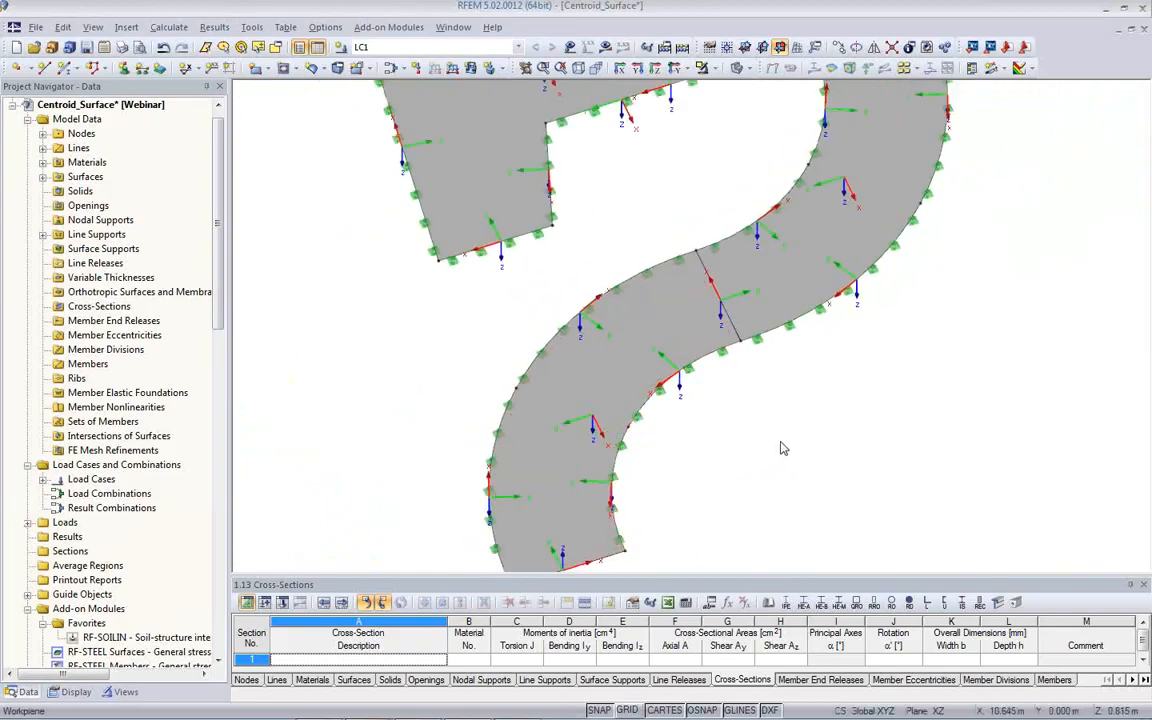
# - Recalculate load case LC1 and examine the mx distribution where the two curved surfaces meet
pyautogui.keyDown('ctrl'); pyautogui.moveTo(589, 474); pyautogui.dragTo(962, 422, button='middle'); pyautogui.keyUp('ctrl')
pyautogui.moveTo(865, 445); pyautogui.dragTo(716, 494, button='middle')
pyautogui.scroll(-1, 779, 442)
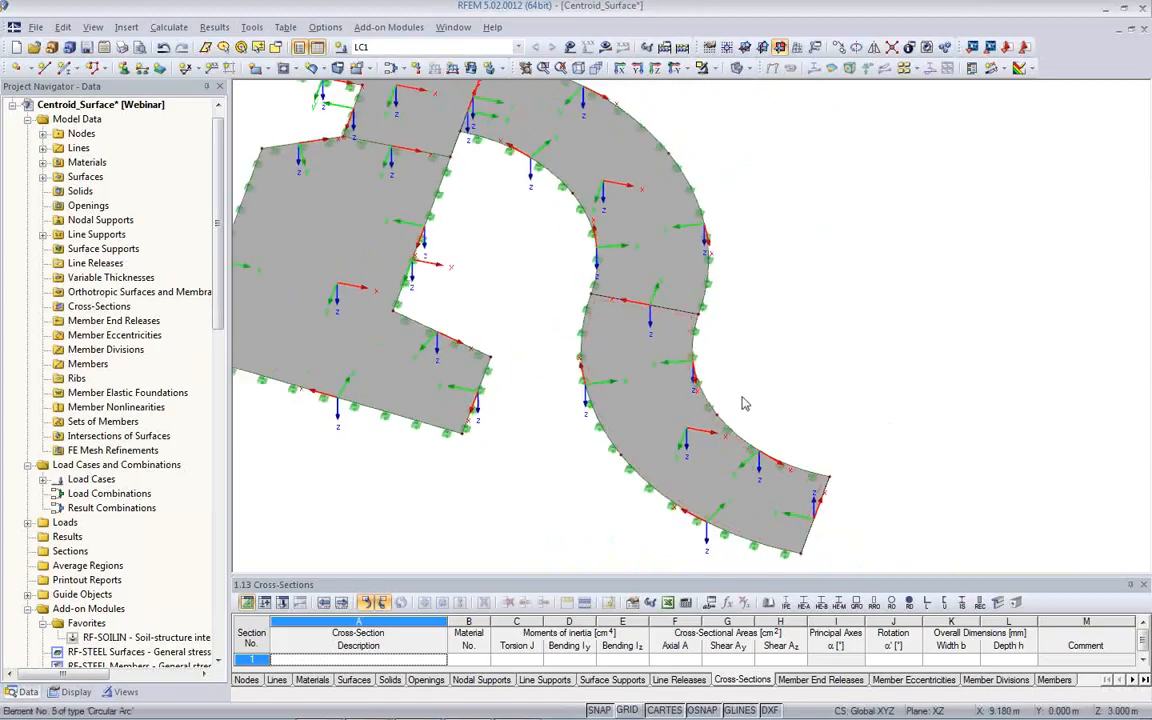
pyautogui.scroll(-3, 786, 306)
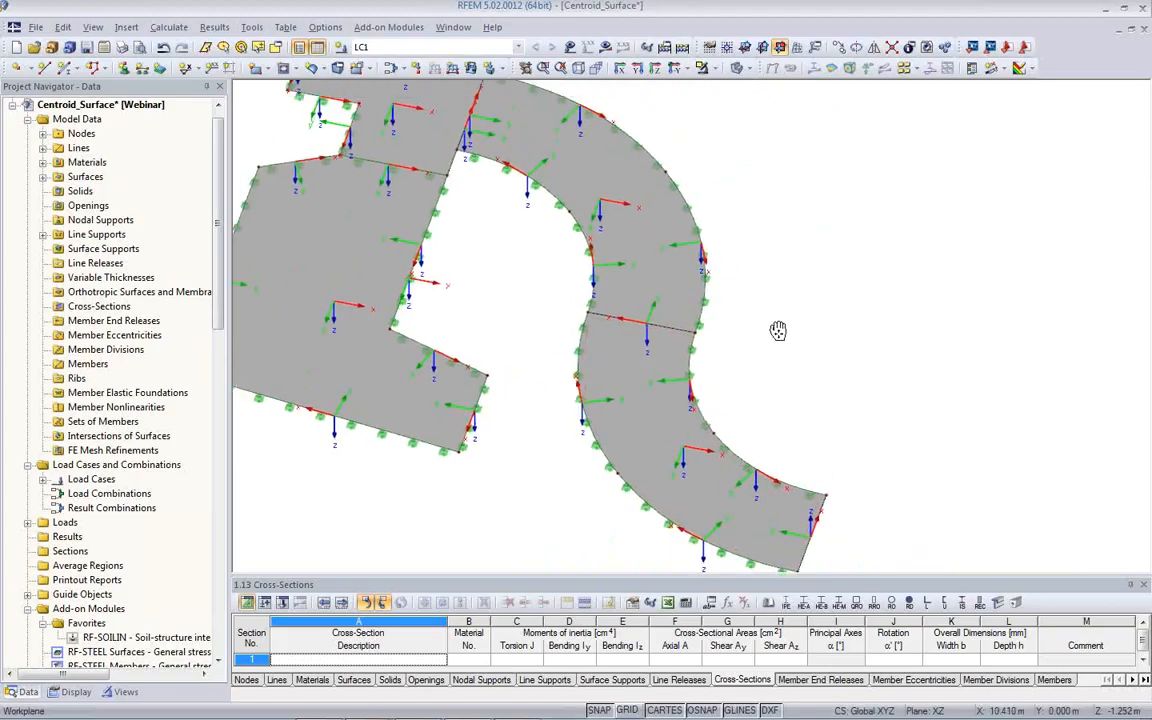
pyautogui.click(605, 47)
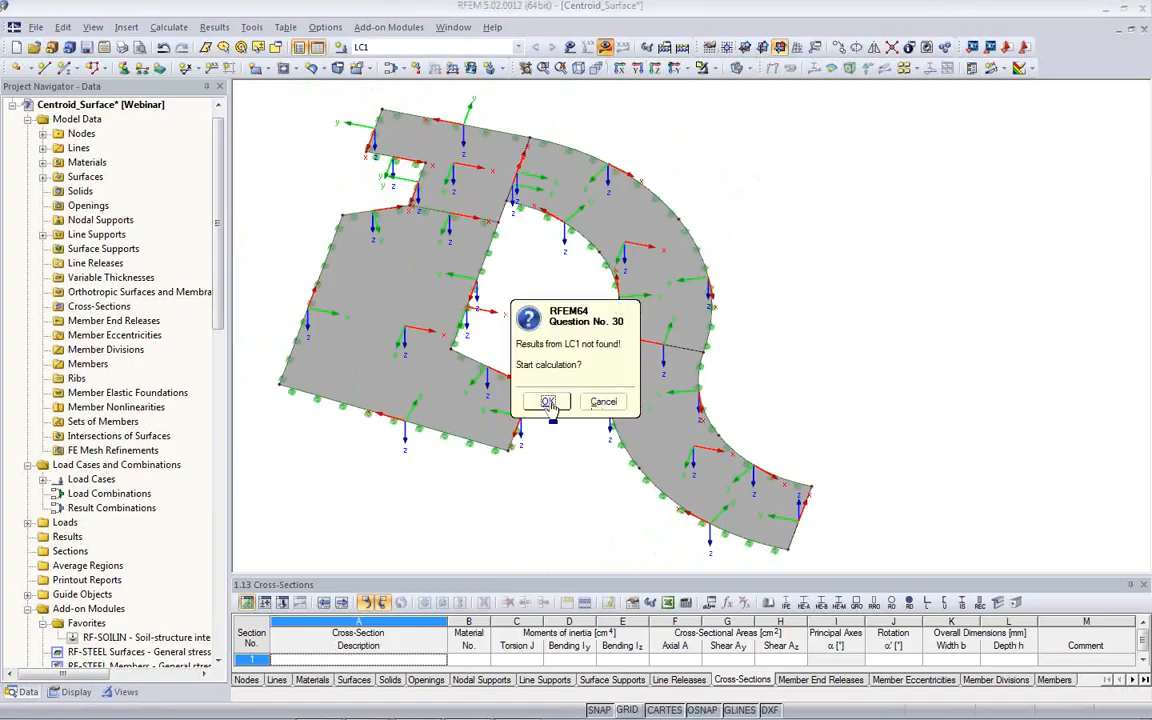
pyautogui.click(548, 402)
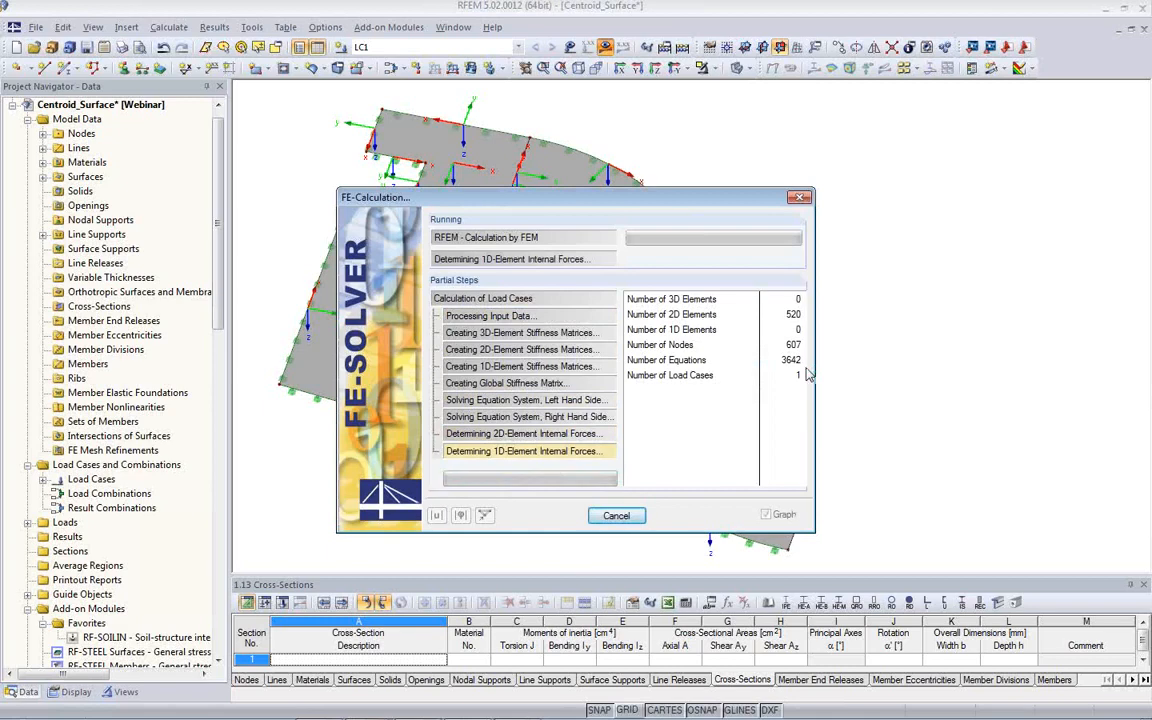
pyautogui.keyDown('ctrl'); pyautogui.moveTo(605, 461); pyautogui.dragTo(539, 393, button='middle'); pyautogui.keyUp('ctrl')
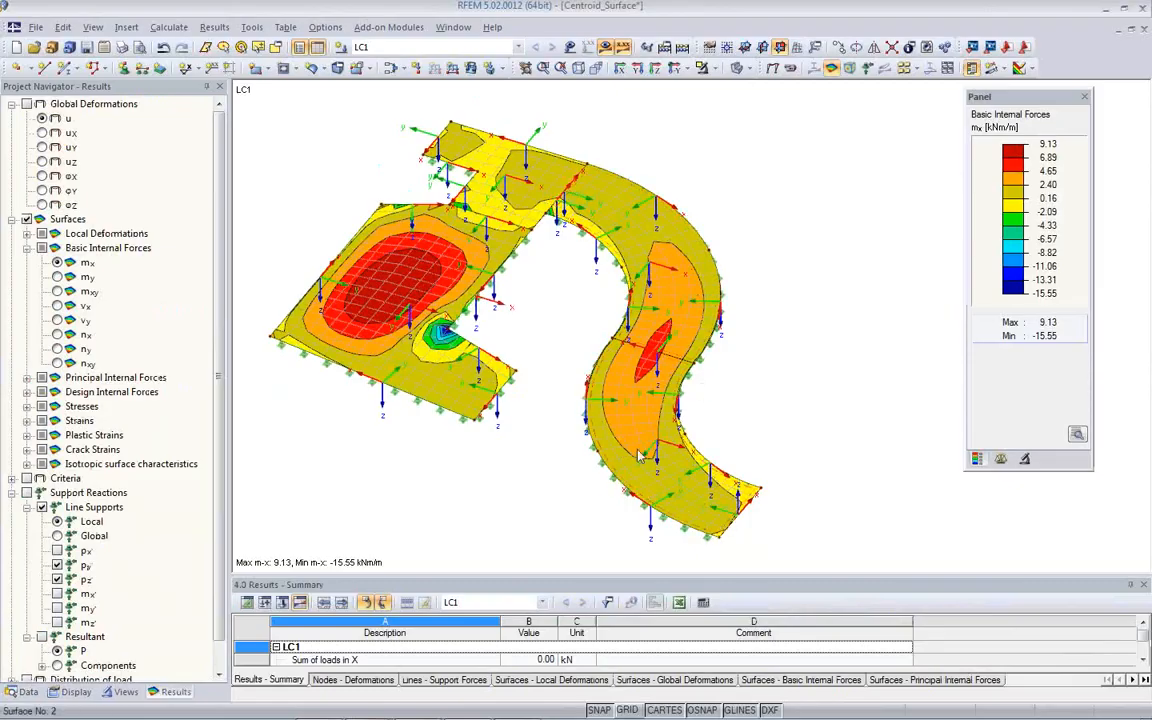
pyautogui.keyDown('ctrl'); pyautogui.moveTo(532, 456); pyautogui.dragTo(452, 518, button='middle'); pyautogui.keyUp('ctrl')
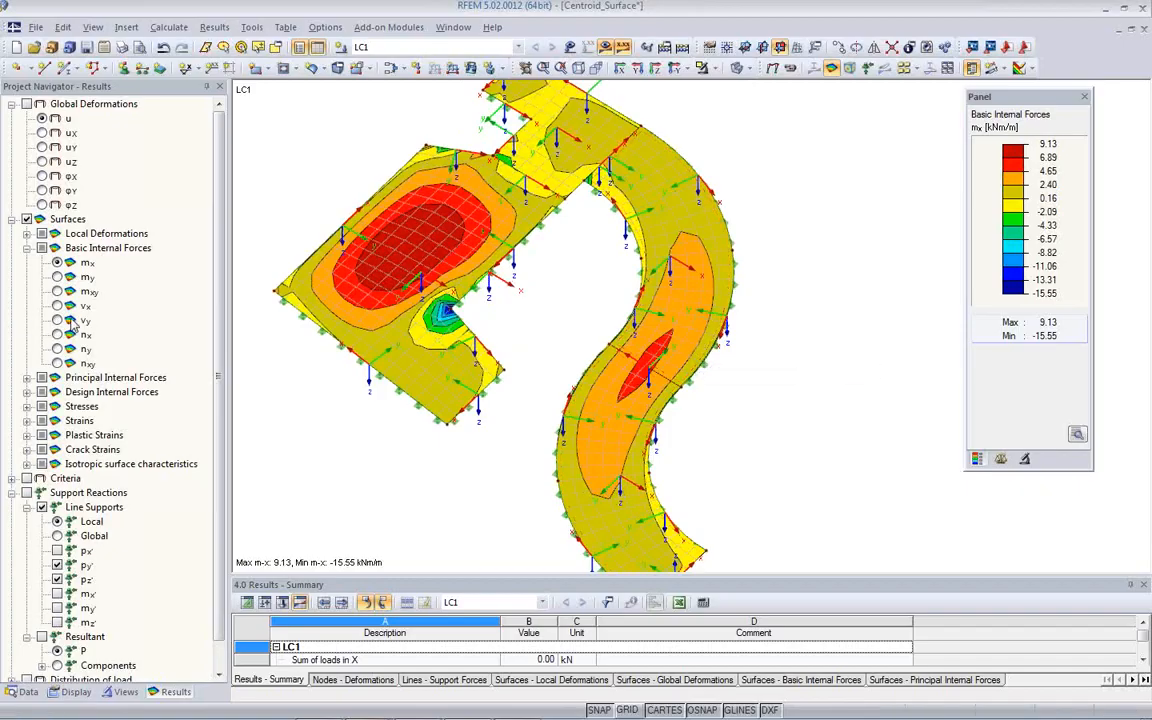
pyautogui.keyDown('ctrl'); pyautogui.moveTo(655, 405); pyautogui.dragTo(889, 442, button='middle'); pyautogui.keyUp('ctrl')
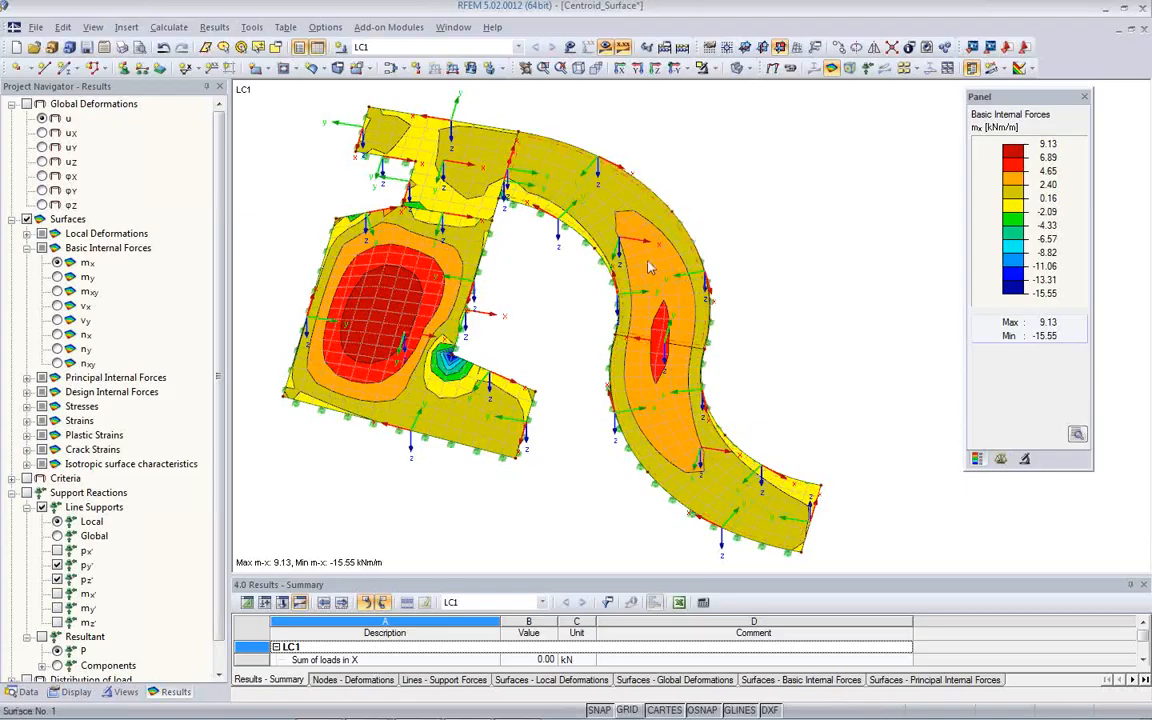
# - Align the input x-axis of the lower curved surface parallel to line 5, accepting deletion of the results and FE mesh
pyautogui.moveTo(577, 467); pyautogui.dragTo(509, 475, button='middle')
pyautogui.scroll(2, 529, 467)
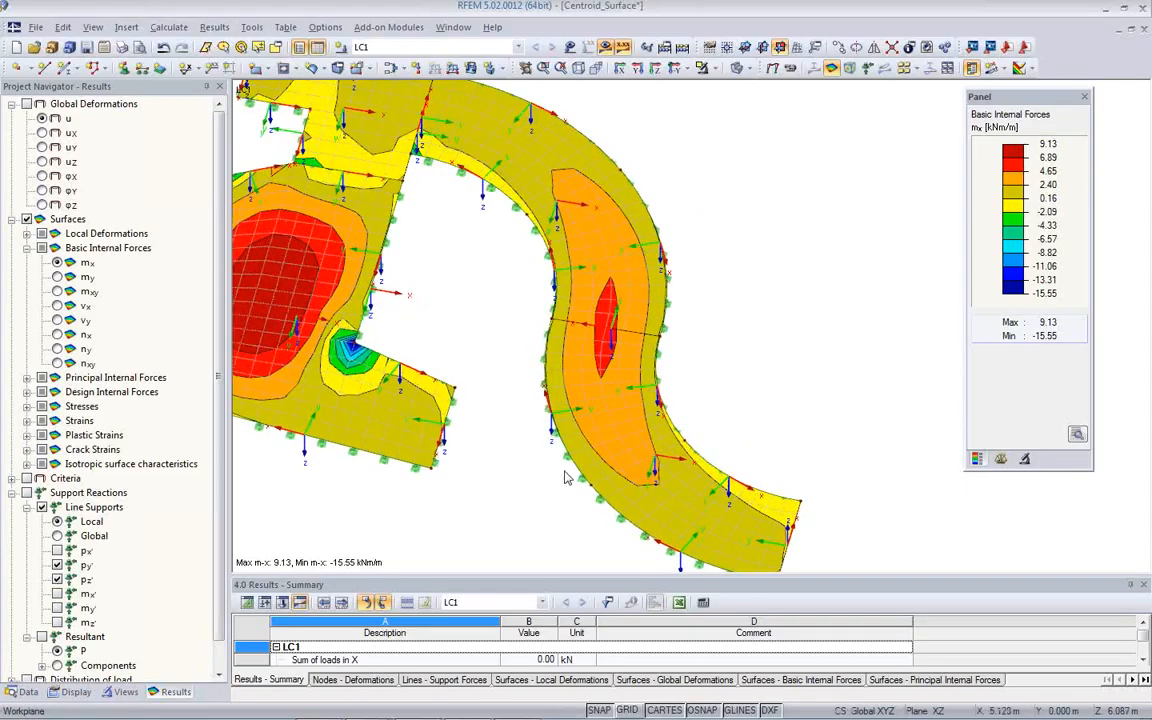
pyautogui.doubleClick(617, 434)
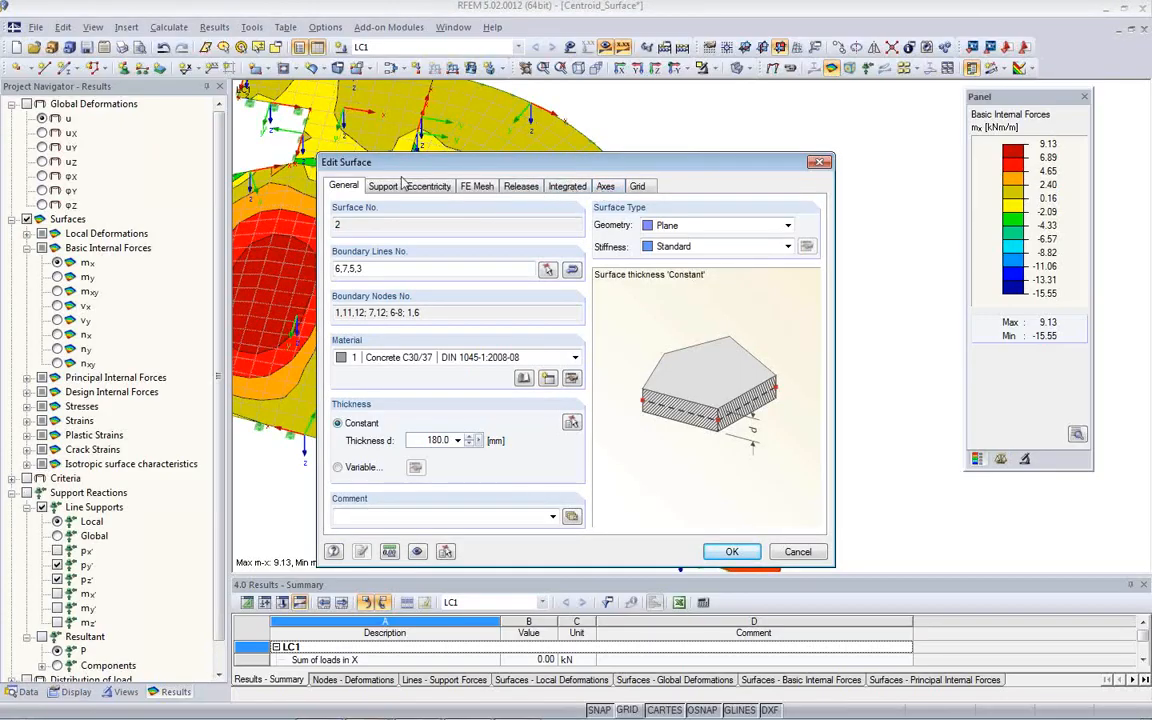
pyautogui.click(606, 187)
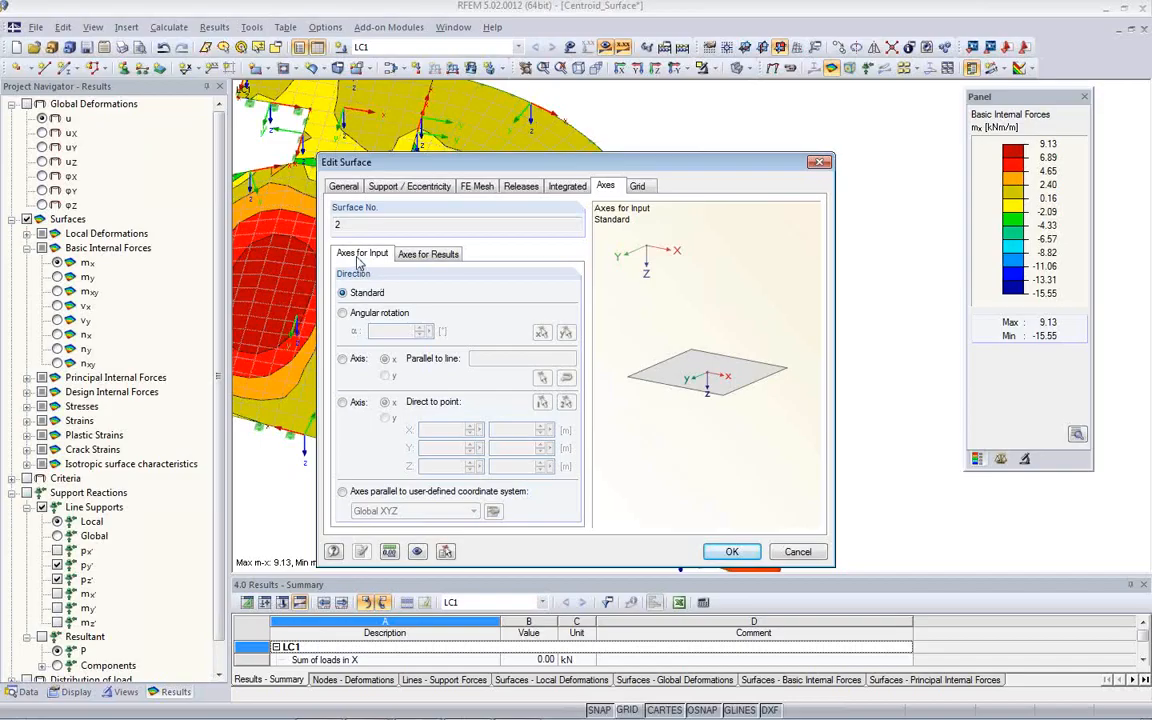
pyautogui.click(428, 256)
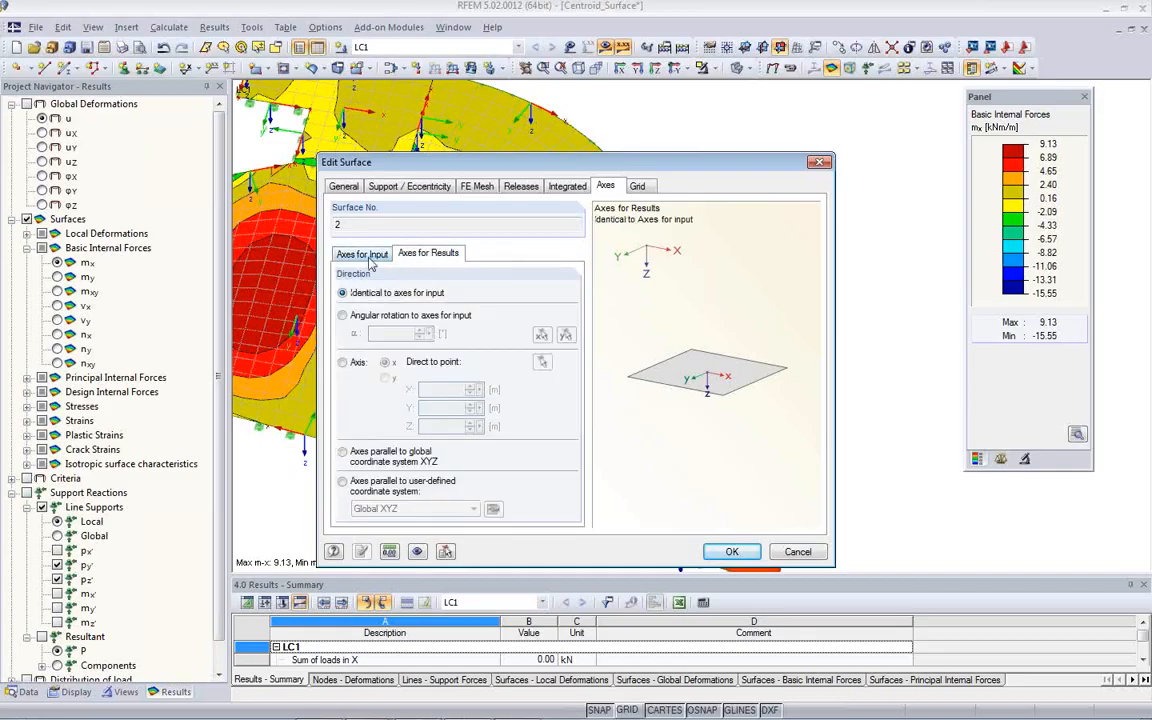
pyautogui.click(364, 255)
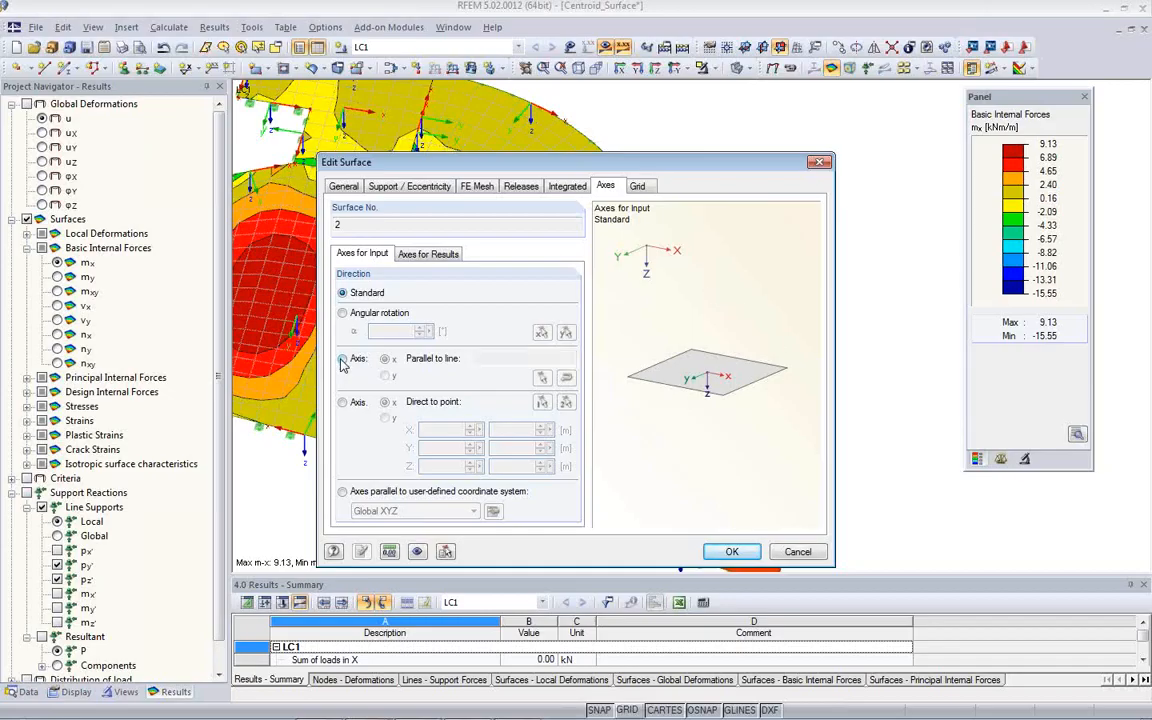
pyautogui.click(342, 359)
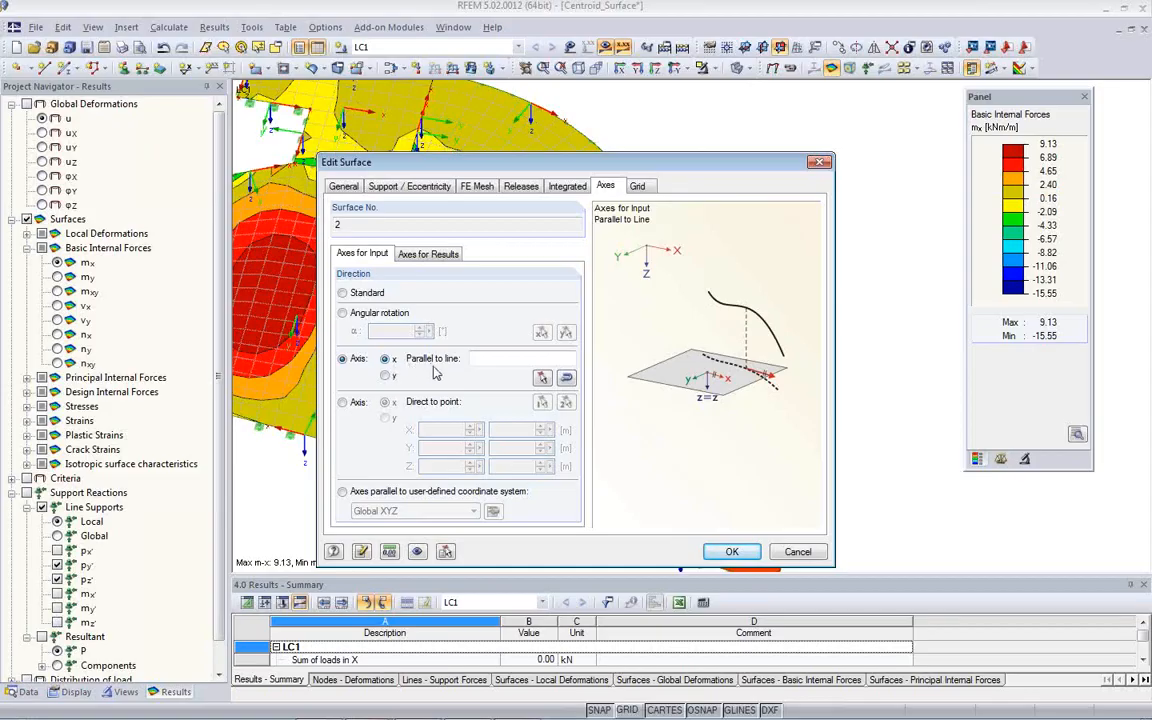
pyautogui.click(541, 378)
pyautogui.click(700, 455)
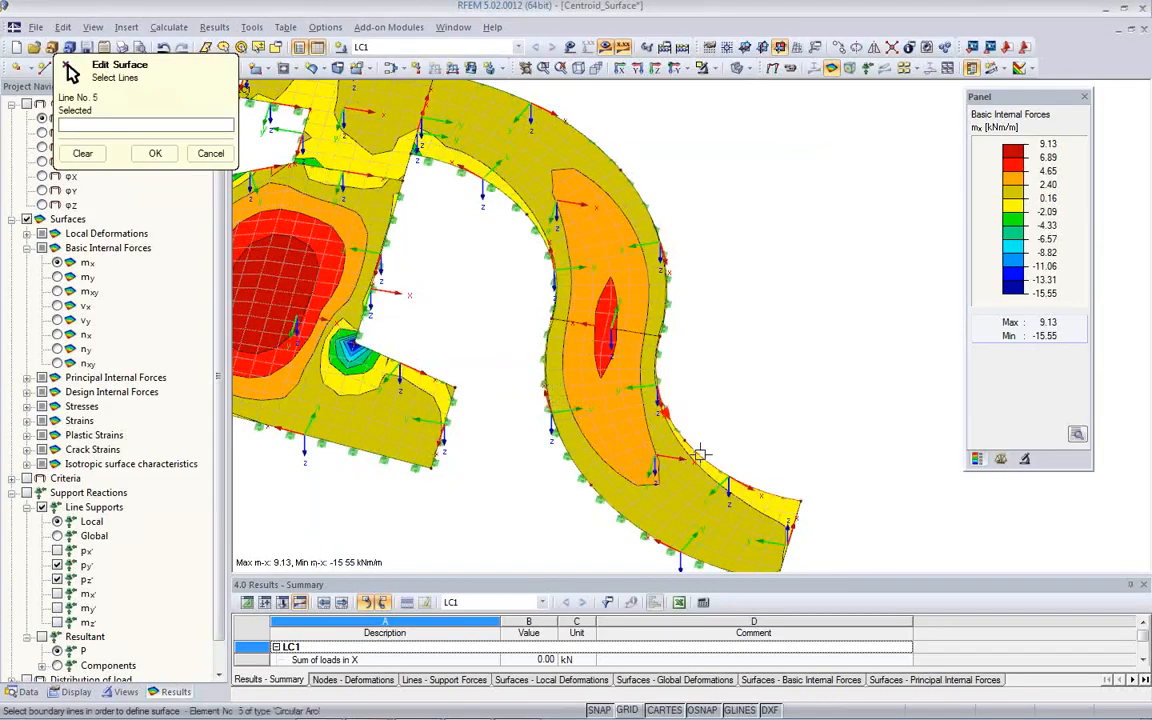
pyautogui.click(155, 153)
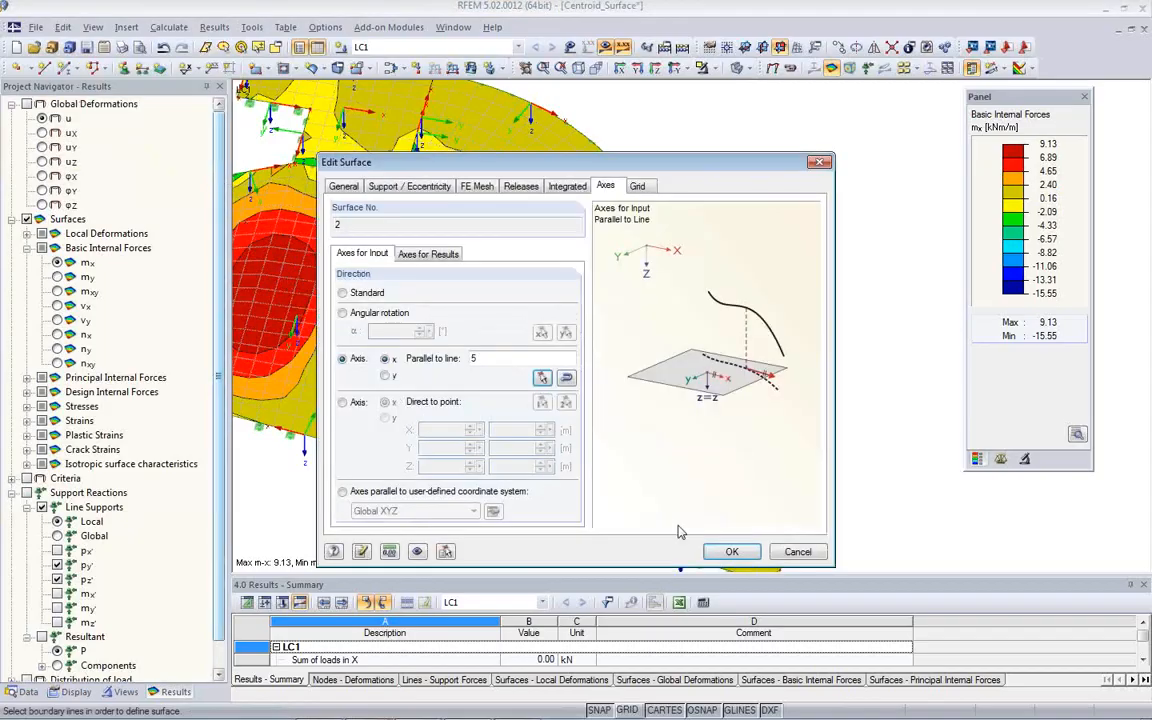
pyautogui.click(730, 551)
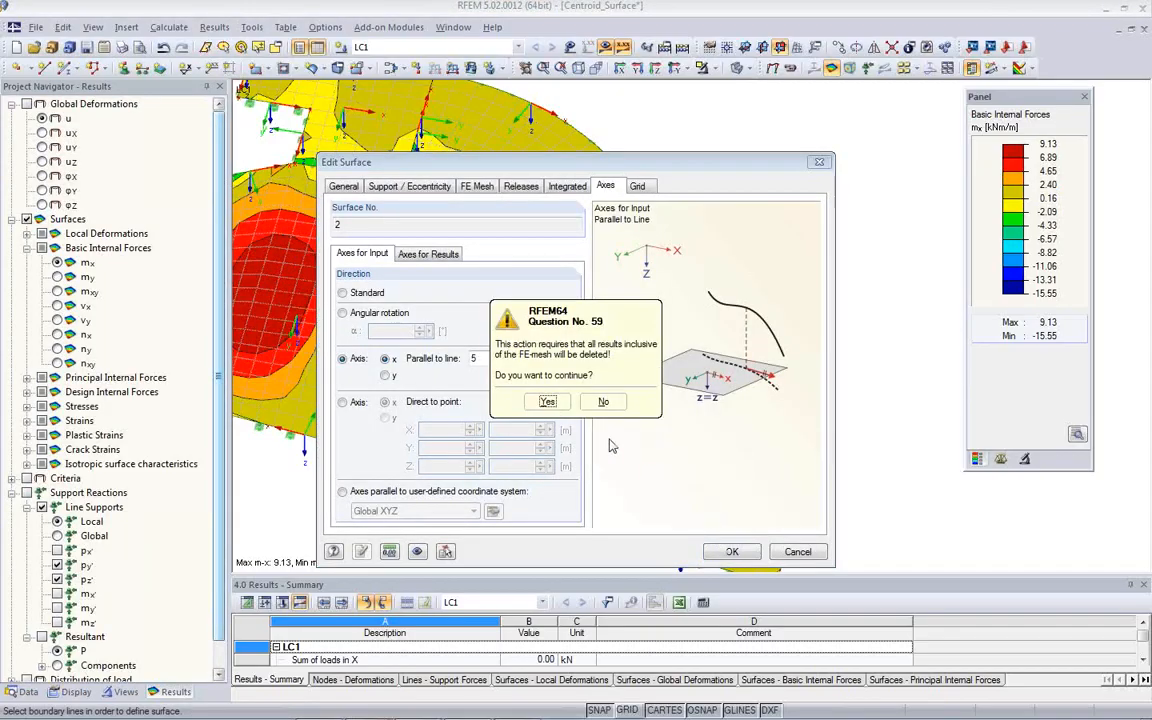
pyautogui.click(541, 401)
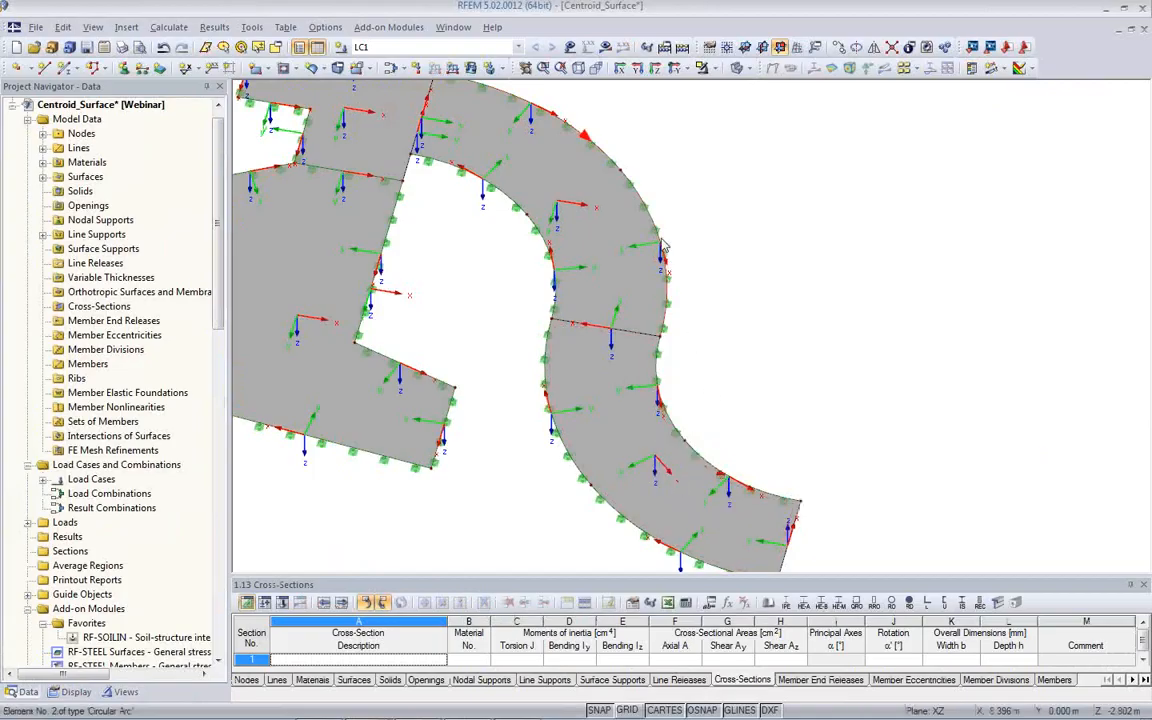
# - Align the input x-axis of the upper curved surface, surface 1, parallel to line 2
pyautogui.doubleClick(623, 209)
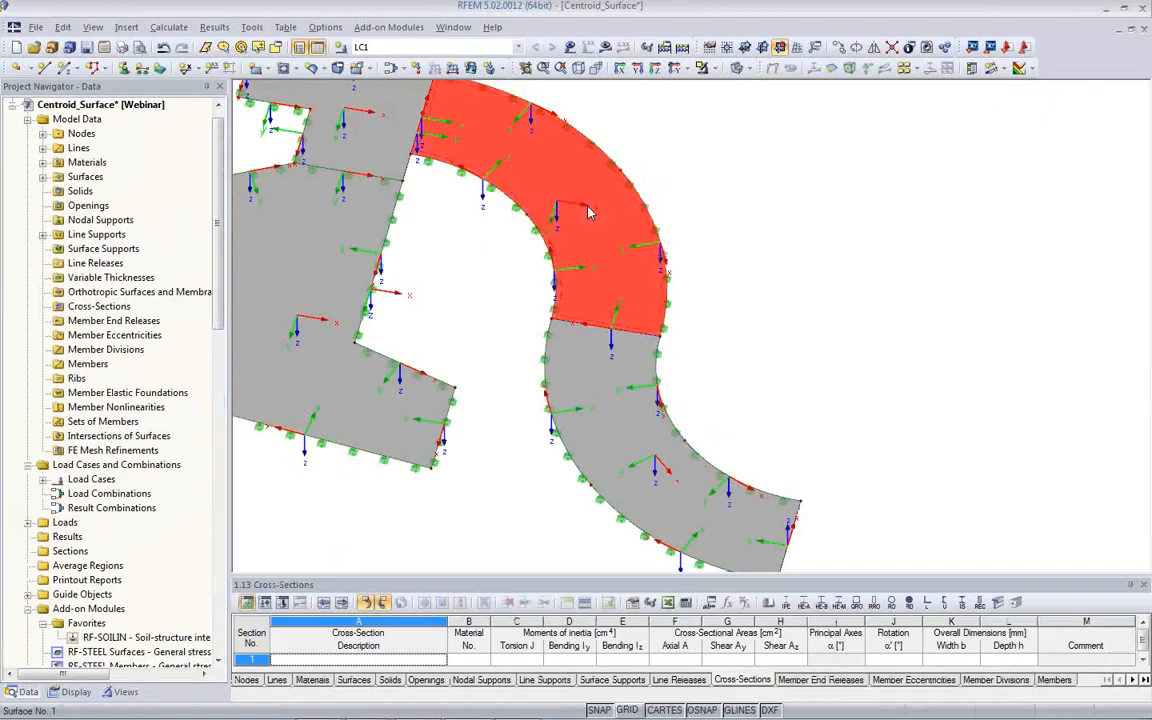
pyautogui.click(342, 358)
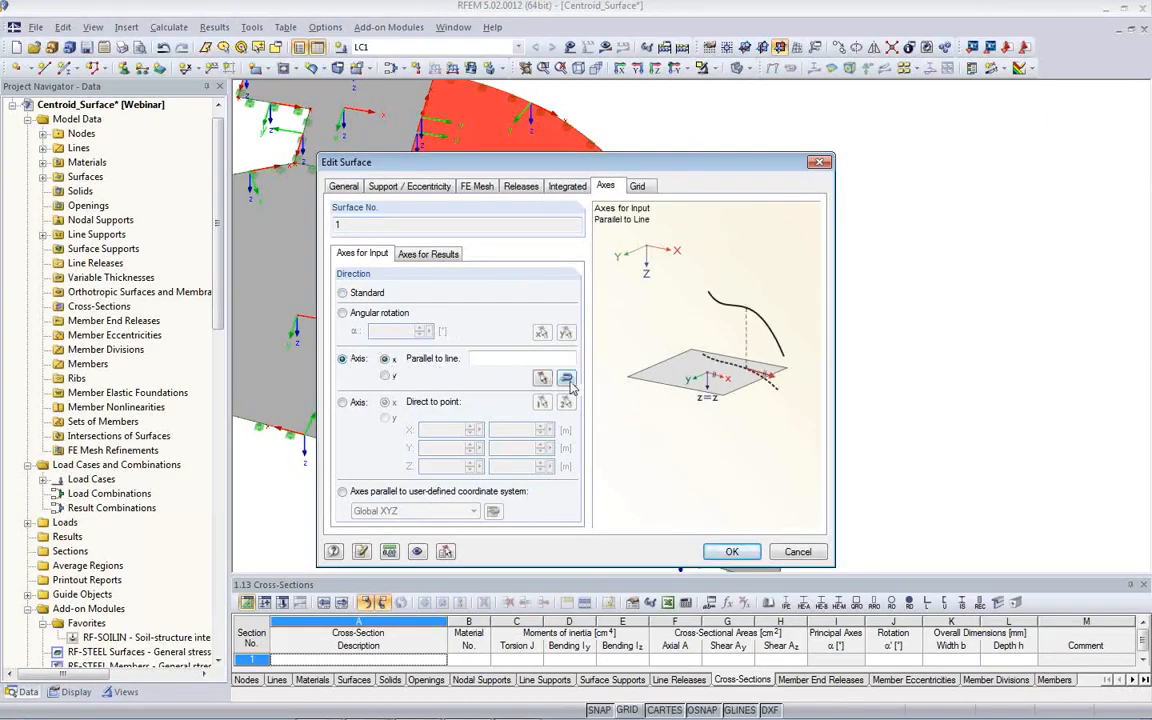
pyautogui.click(542, 377)
pyautogui.click(663, 325)
pyautogui.click(155, 153)
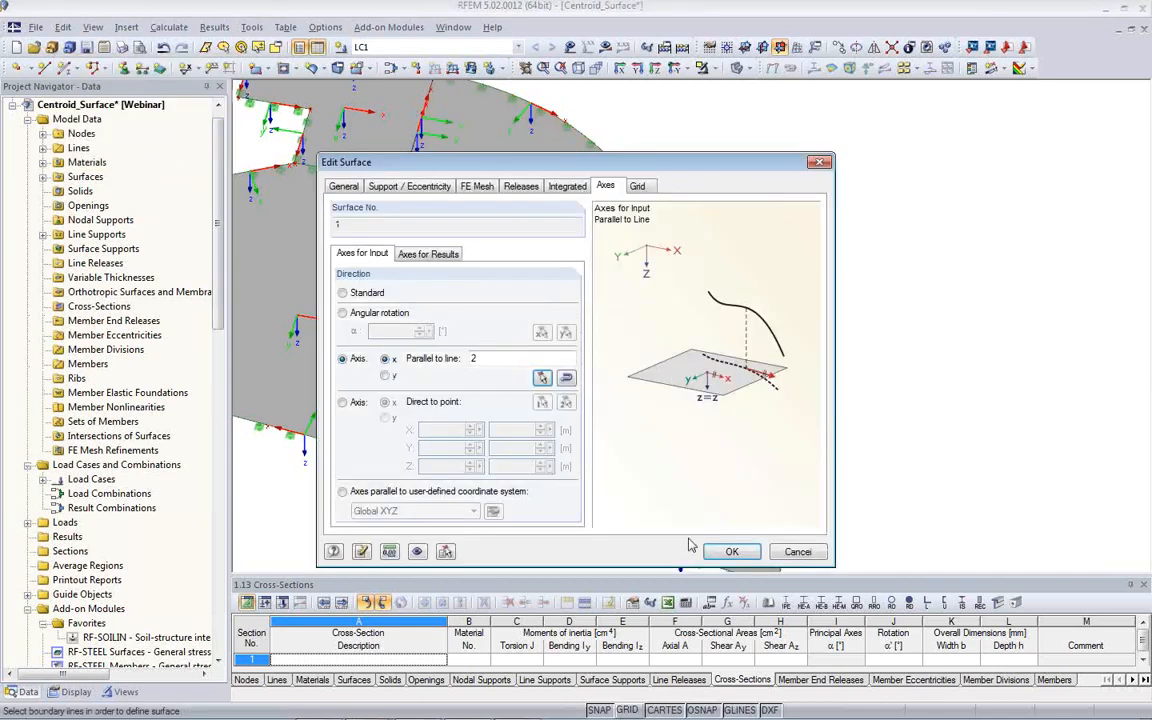
pyautogui.click(732, 552)
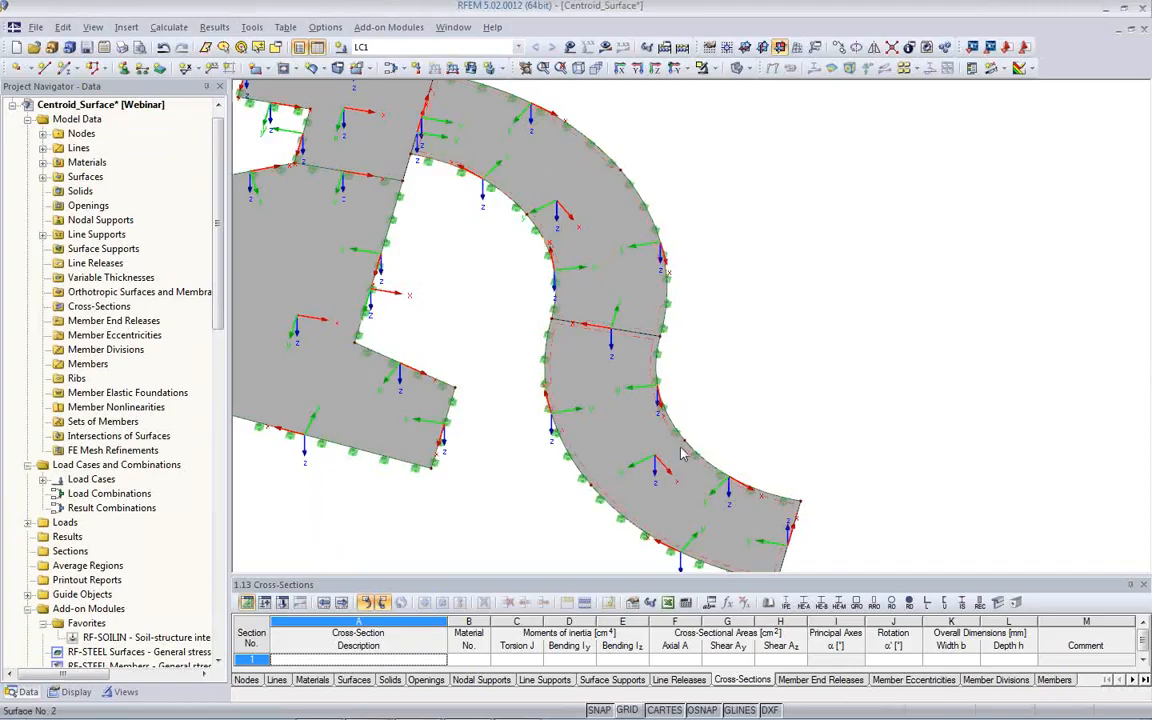
# - Recalculate load case LC1 and examine the my moment distribution along both curved surfaces
pyautogui.click(605, 50)
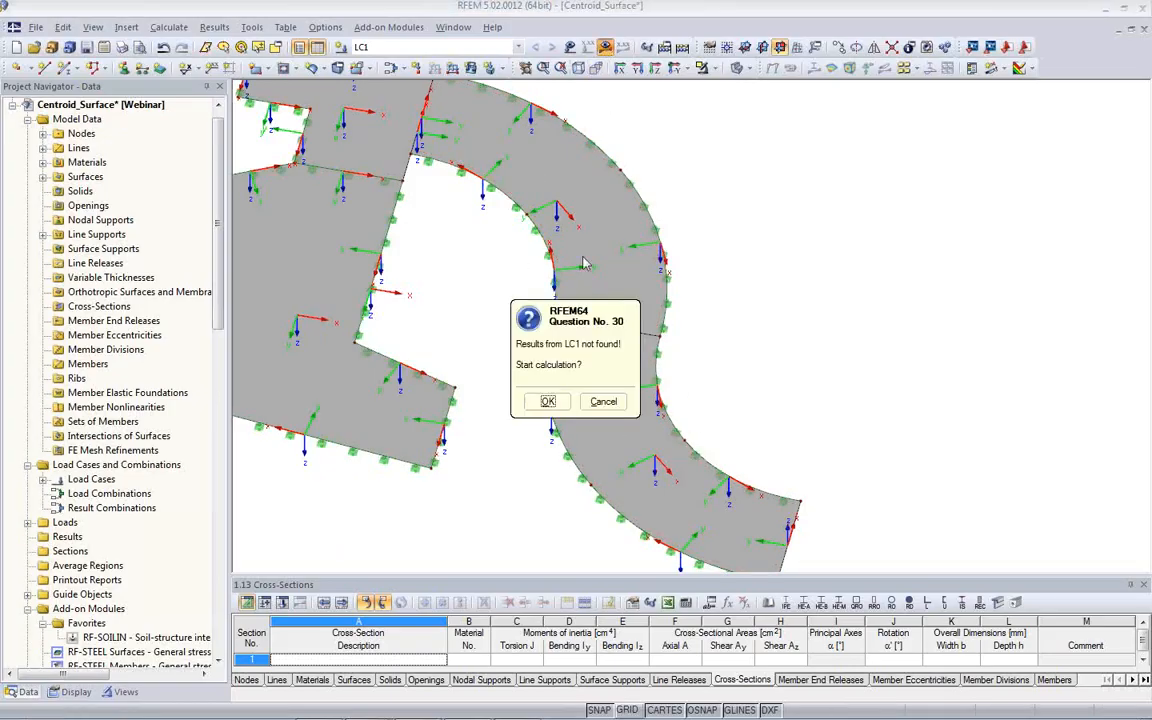
pyautogui.click(536, 401)
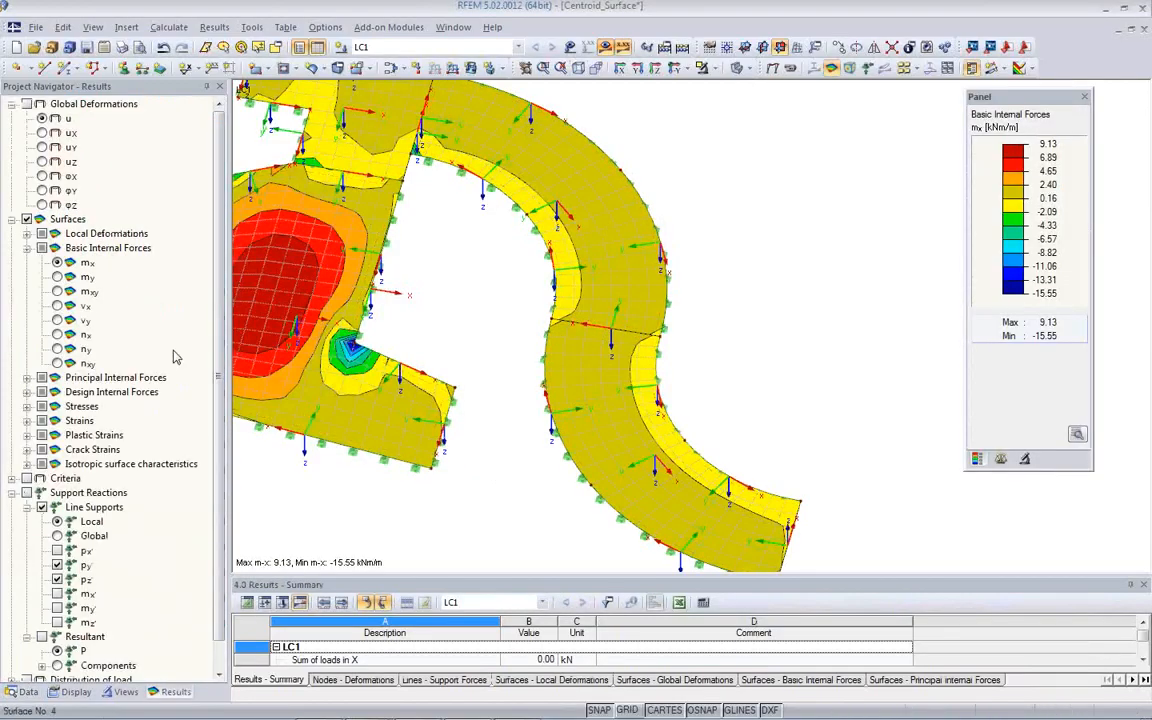
pyautogui.click(57, 277)
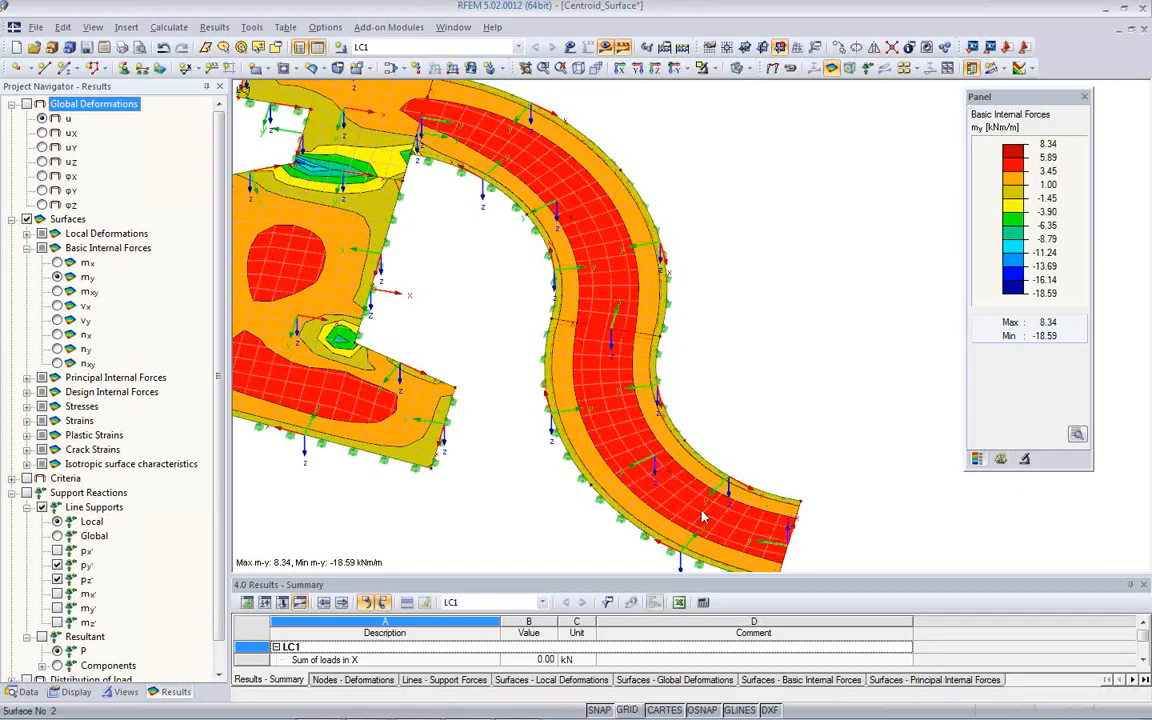
pyautogui.click(780, 465)
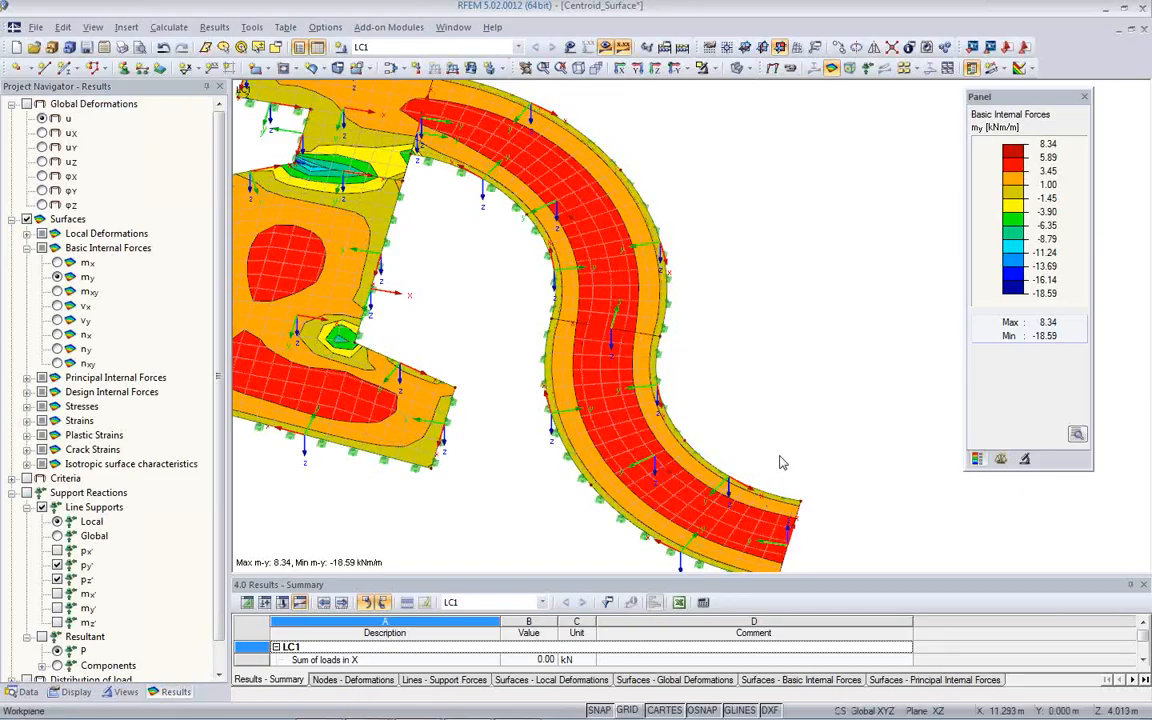
pyautogui.keyDown('ctrl'); pyautogui.moveTo(780, 462); pyautogui.dragTo(785, 377, button='middle'); pyautogui.keyUp('ctrl')
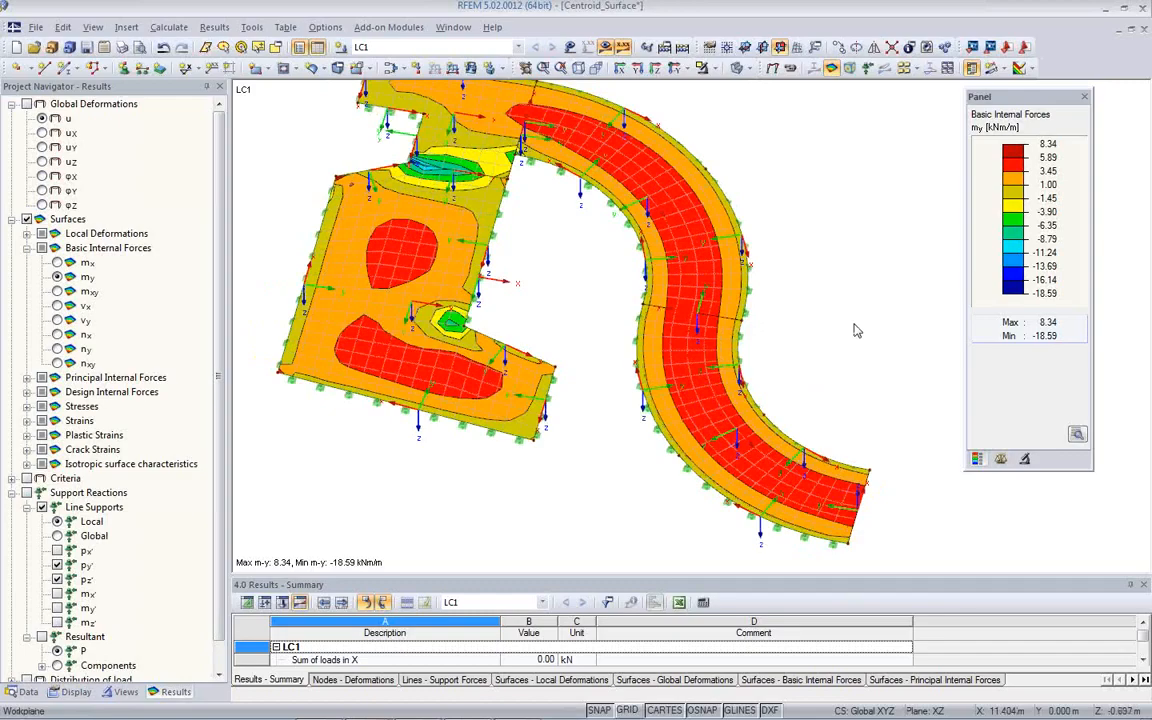
pyautogui.keyDown('ctrl'); pyautogui.moveTo(836, 391); pyautogui.dragTo(755, 432, button='middle'); pyautogui.keyUp('ctrl')
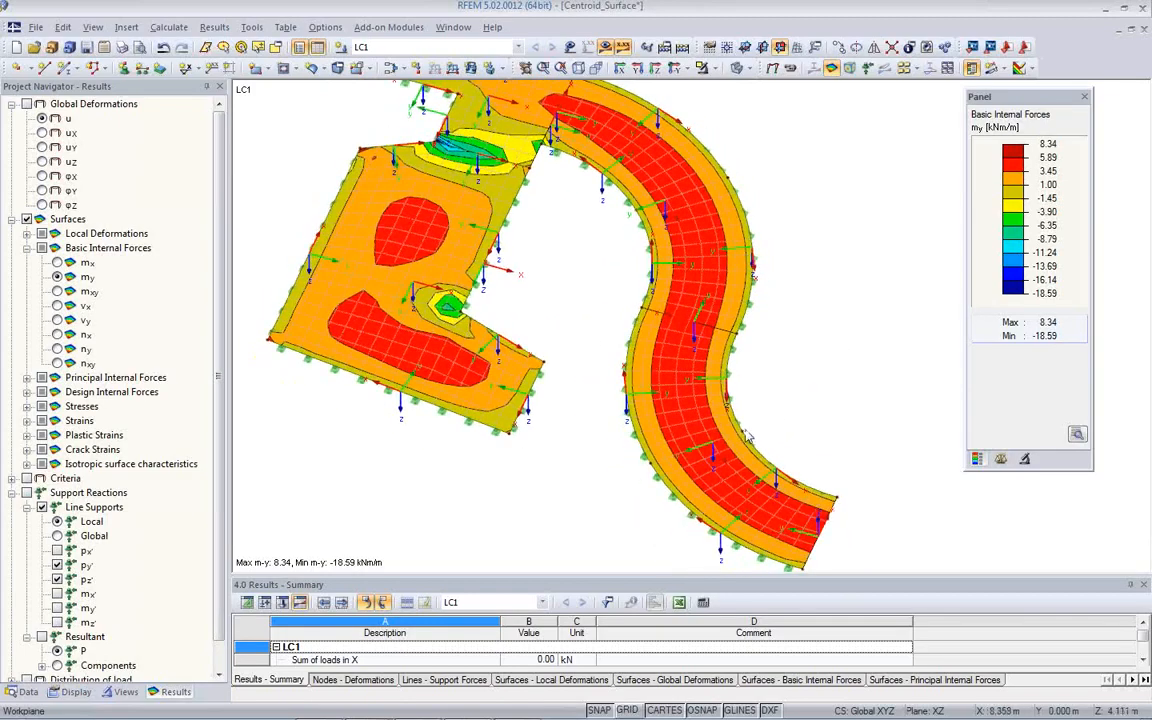
# - Set the reference system of line support 1 to the local line axes x,y,z, accepting deletion of the results
pyautogui.scroll(2, 755, 432)
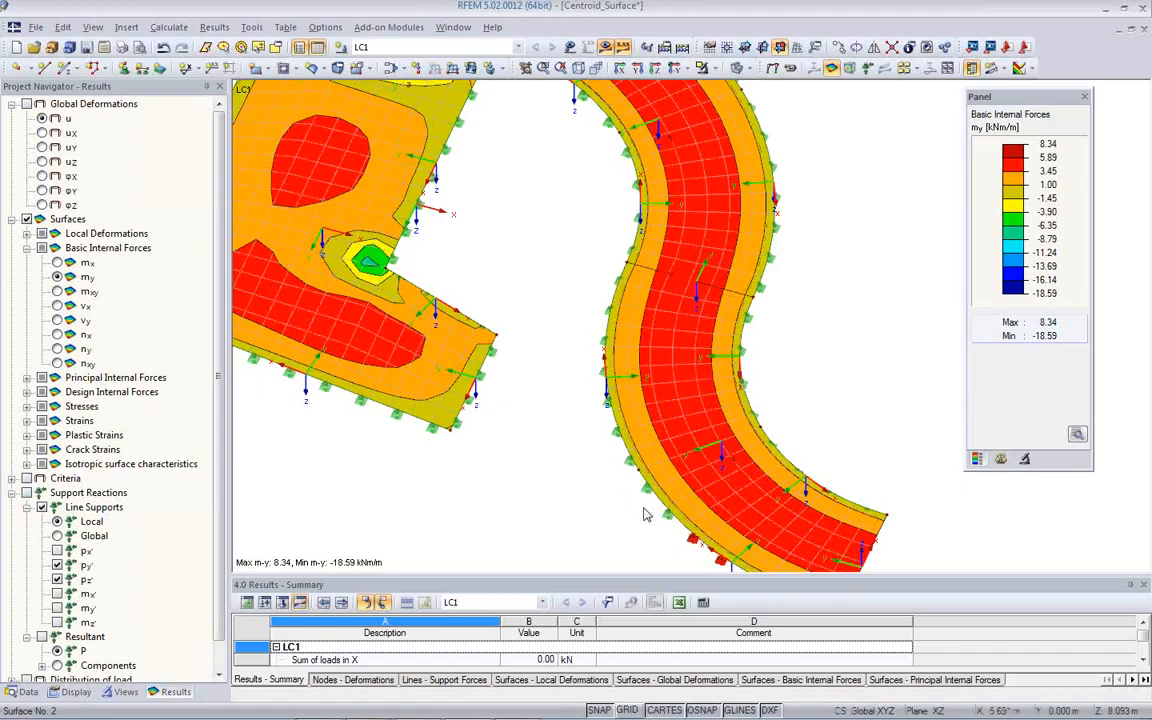
pyautogui.scroll(5, 645, 481)
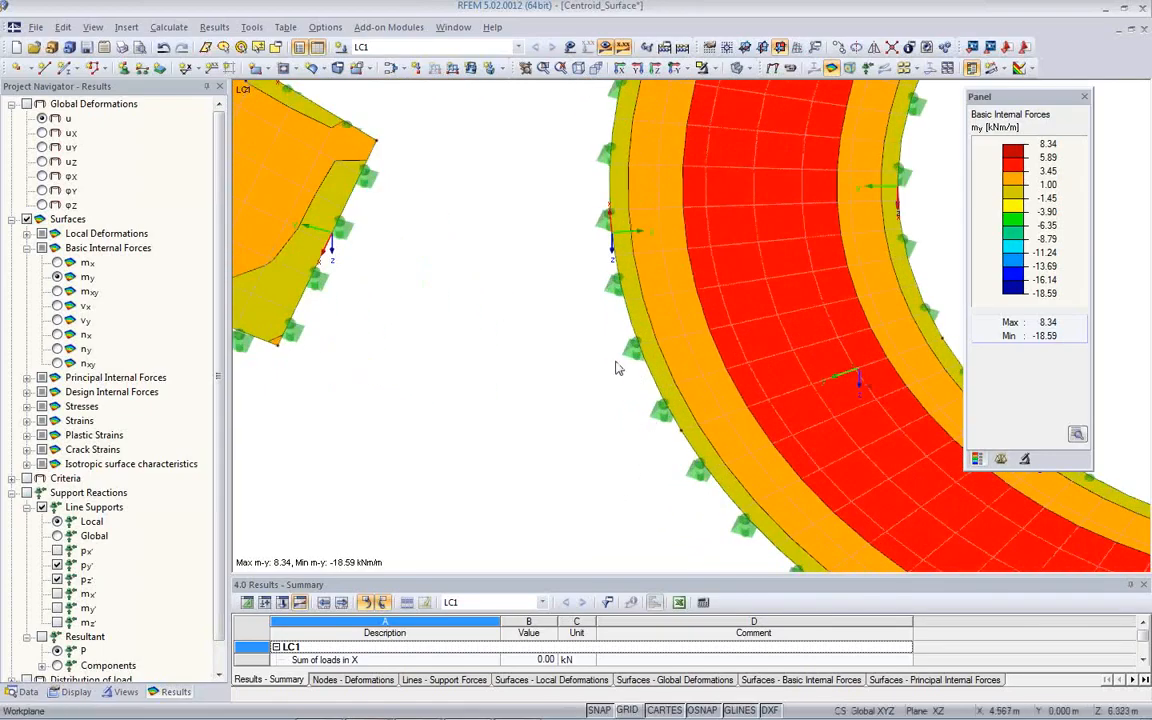
pyautogui.doubleClick(607, 298)
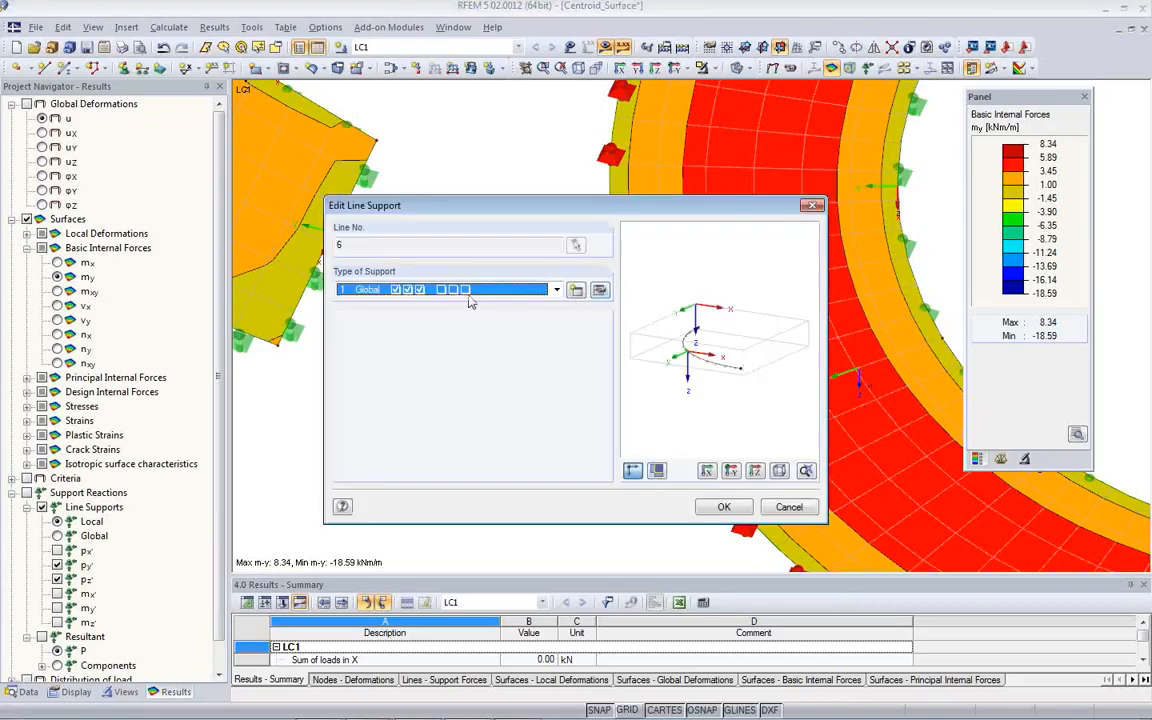
pyautogui.click(599, 292)
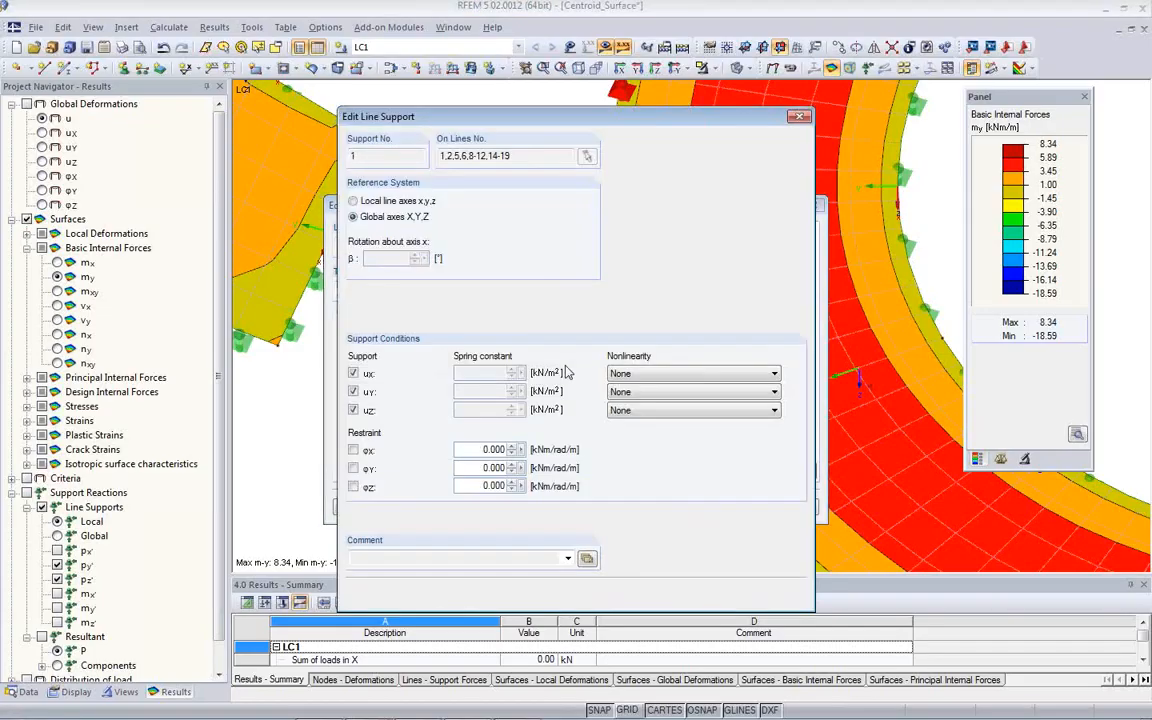
pyautogui.click(361, 202)
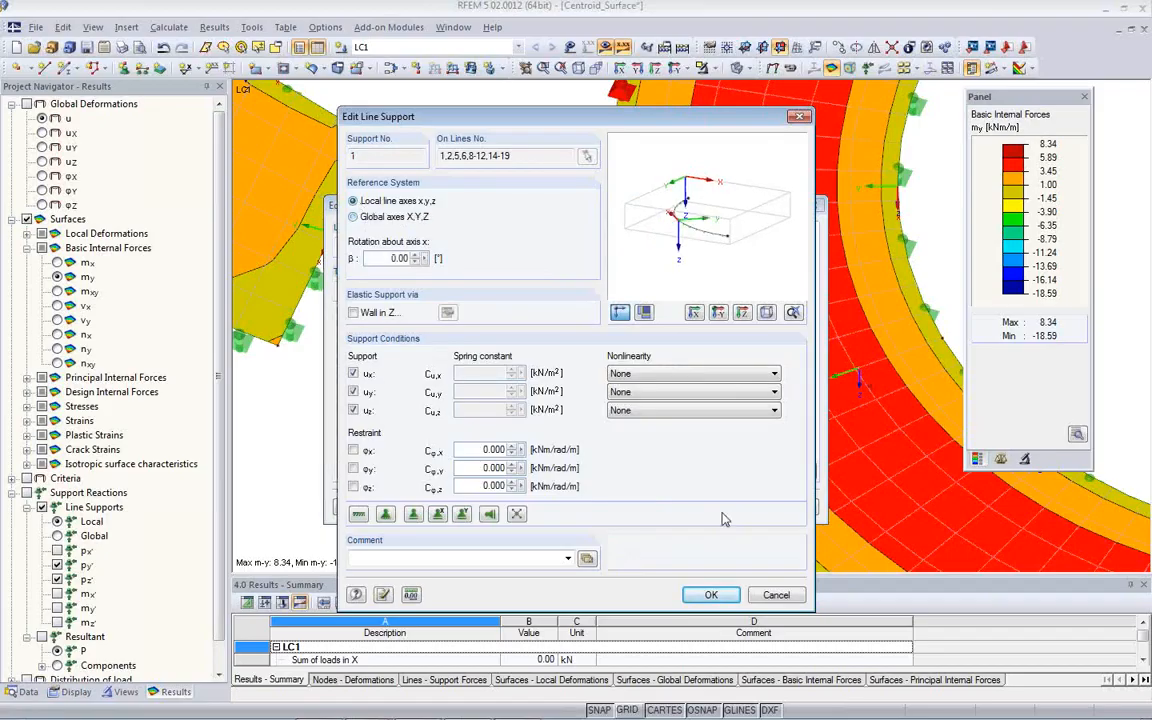
pyautogui.click(724, 596)
pyautogui.click(548, 408)
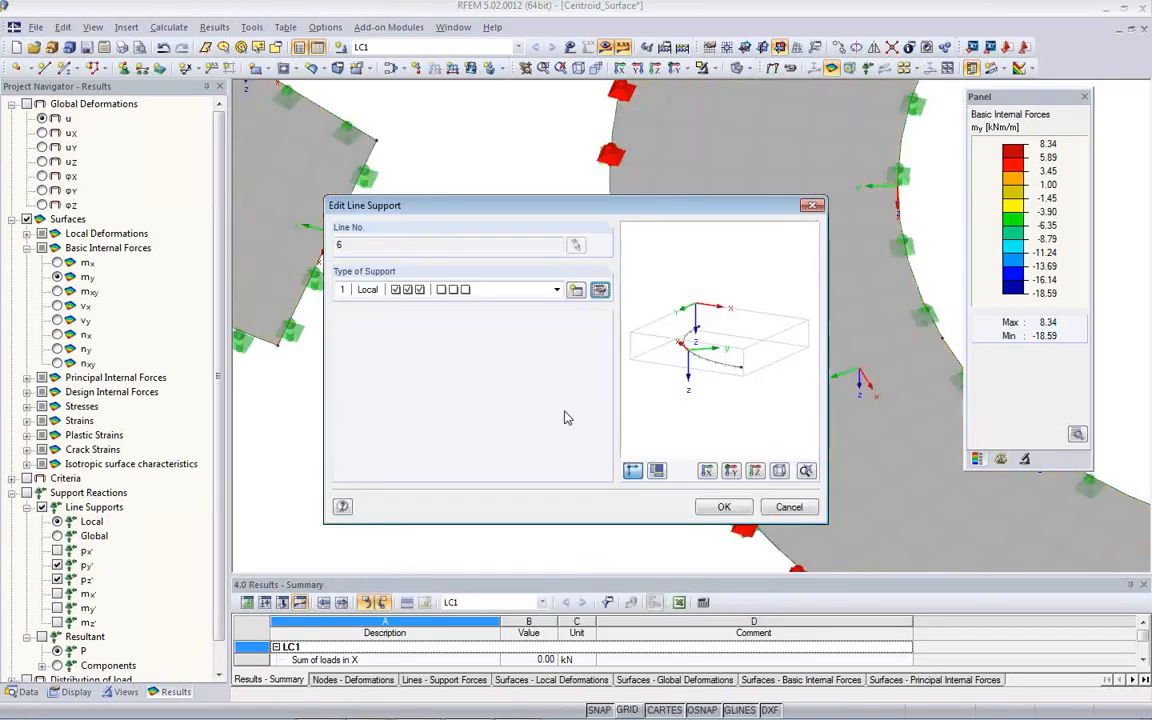
pyautogui.click(727, 506)
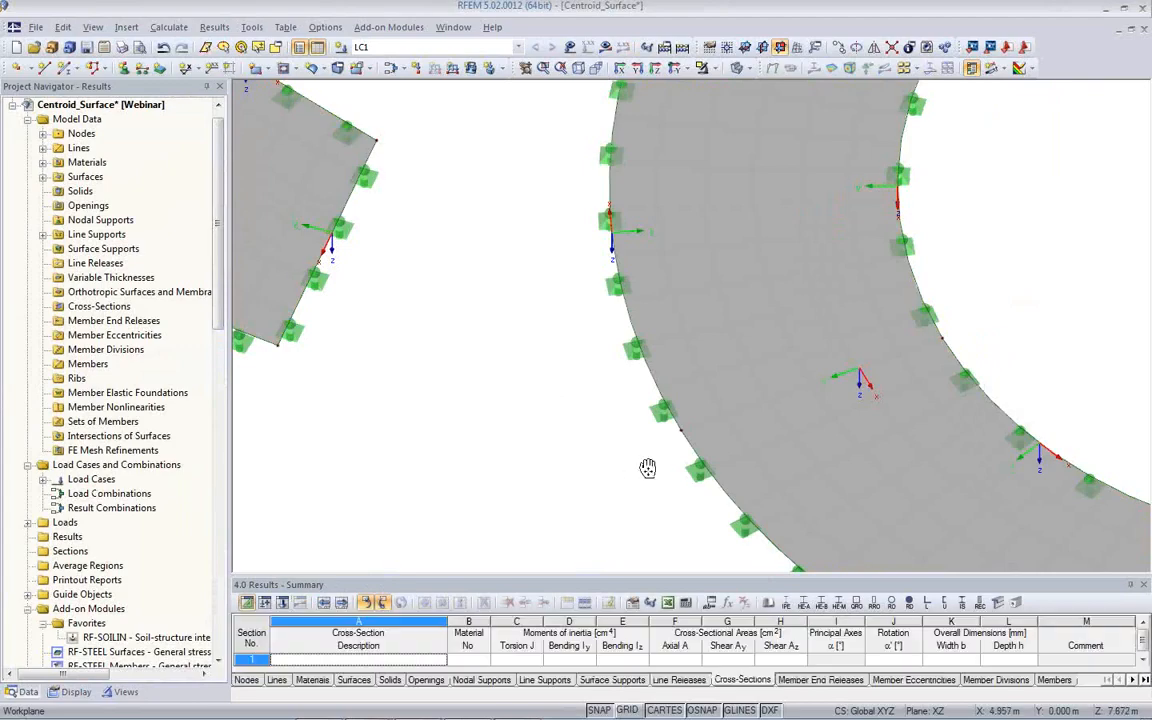
# - Recalculate LC1 with the locally oriented line supports and review the my distribution over the whole slab
pyautogui.moveTo(648, 468); pyautogui.dragTo(498, 440, button='middle')
pyautogui.scroll(-3, 500, 438)
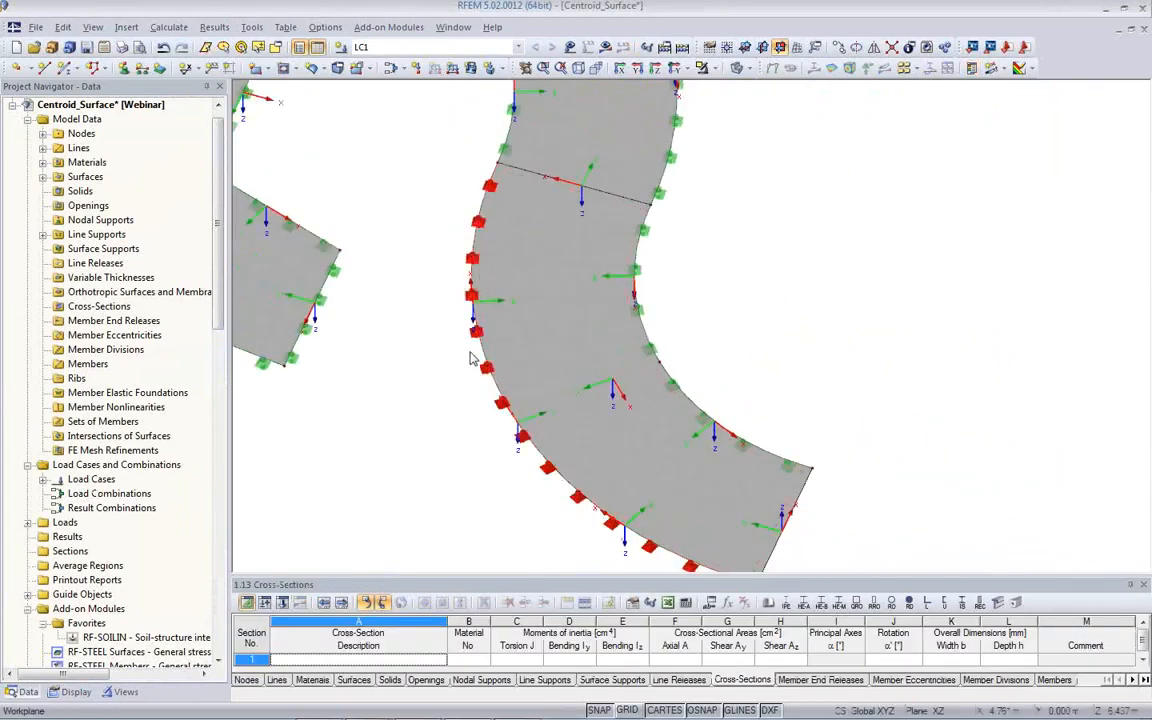
pyautogui.scroll(-3, 458, 300)
pyautogui.moveTo(458, 321); pyautogui.dragTo(467, 479, button='middle')
pyautogui.scroll(-1, 470, 450)
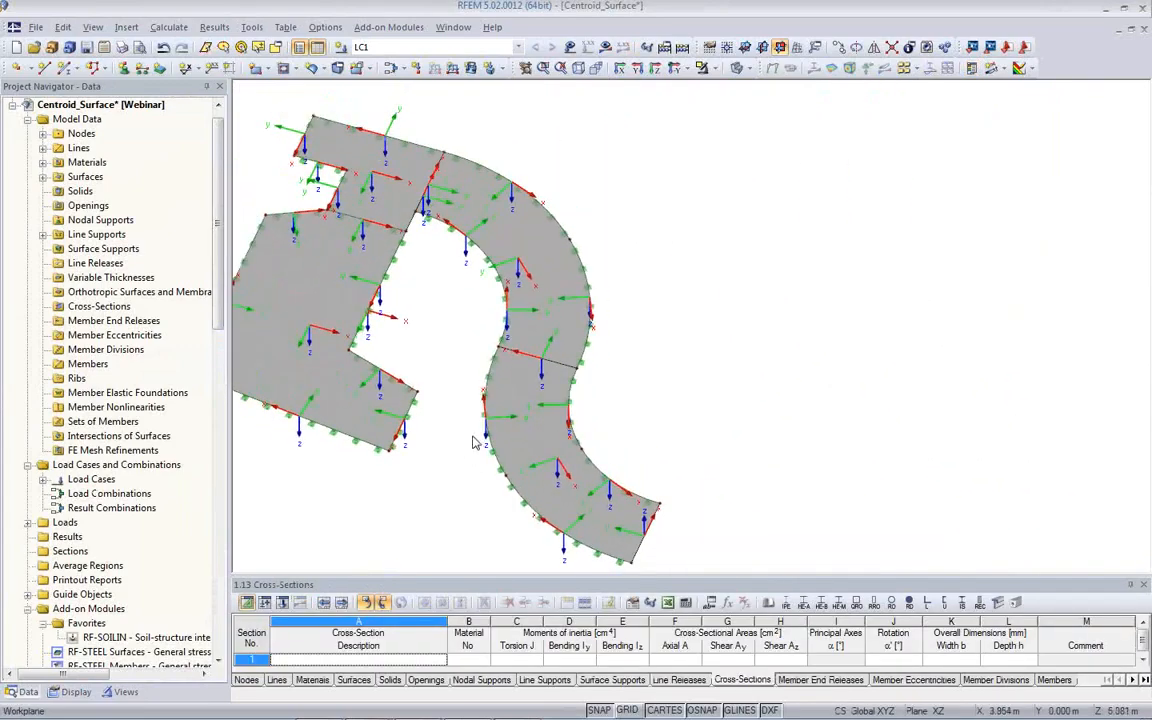
pyautogui.click(605, 47)
pyautogui.click(548, 401)
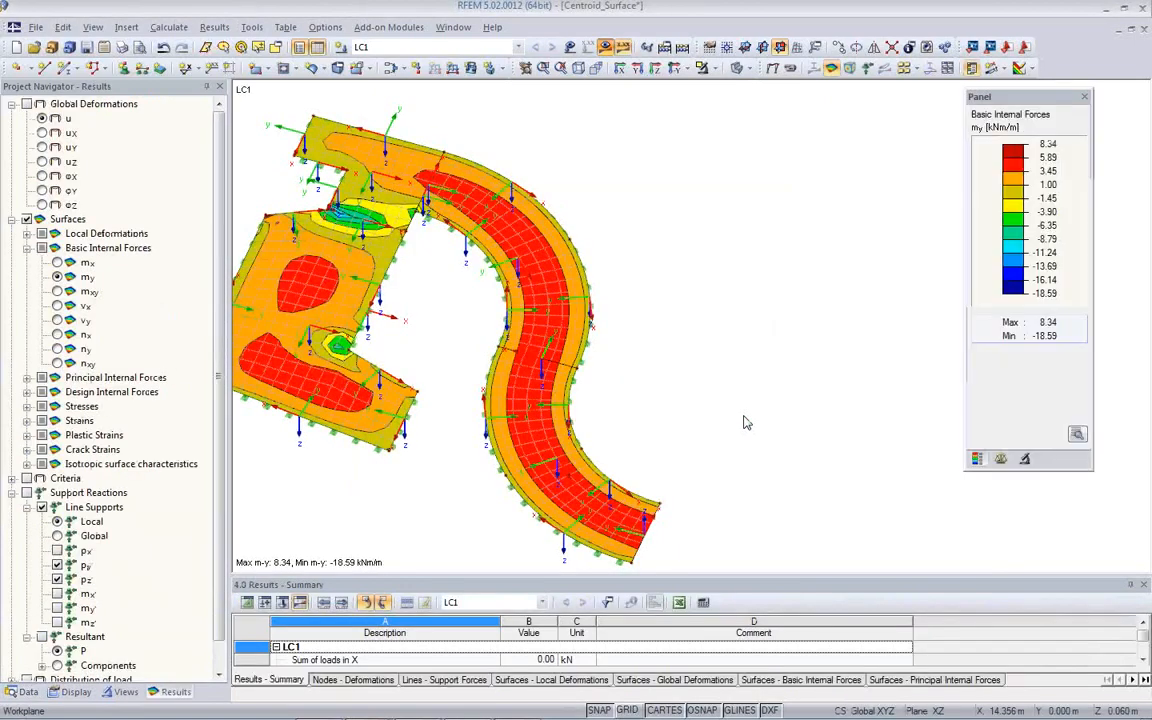
pyautogui.moveTo(692, 410); pyautogui.dragTo(807, 397, button='middle')
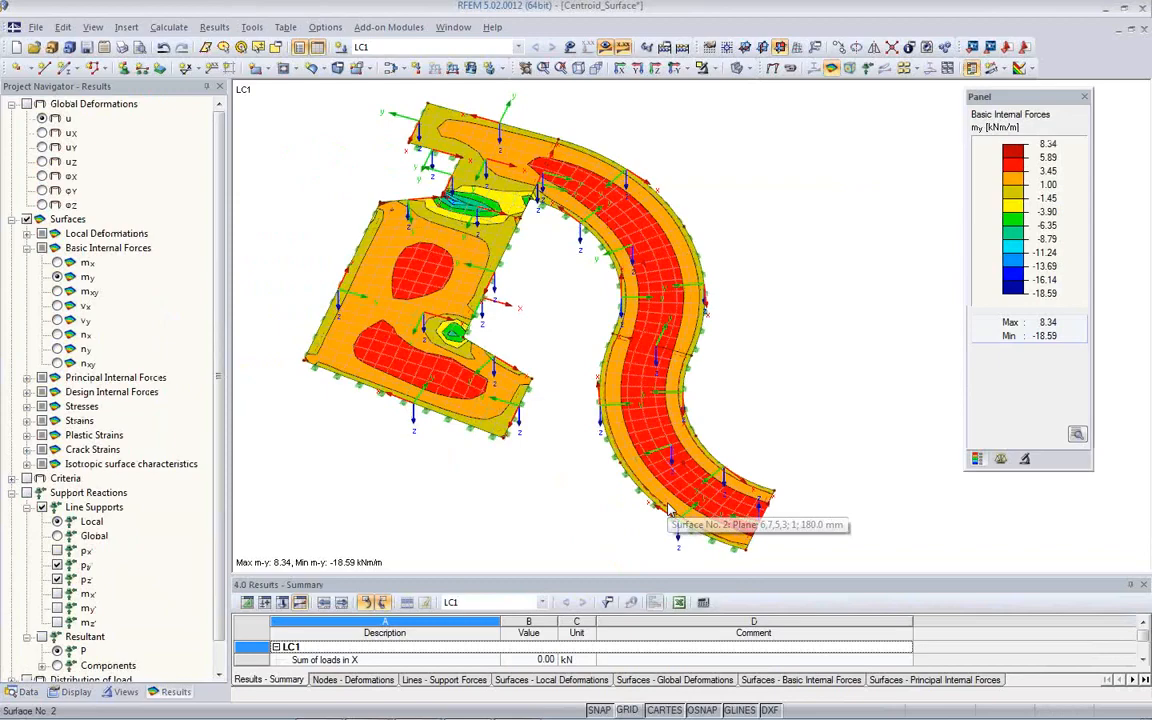
pyautogui.keyDown('ctrl'); pyautogui.moveTo(874, 481); pyautogui.dragTo(640, 455, button='middle'); pyautogui.keyUp('ctrl')
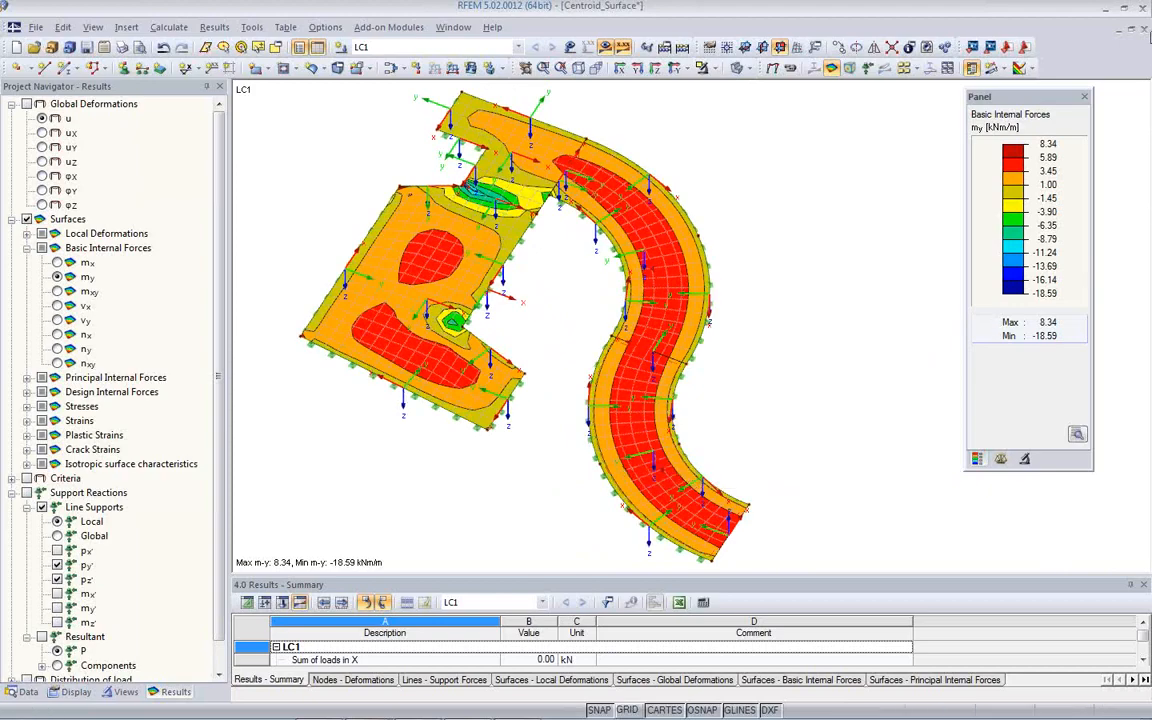
# - Close the Centroid_Surface model with its changes saved, and open the Friction model from the Webinar project
pyautogui.click(1145, 29)
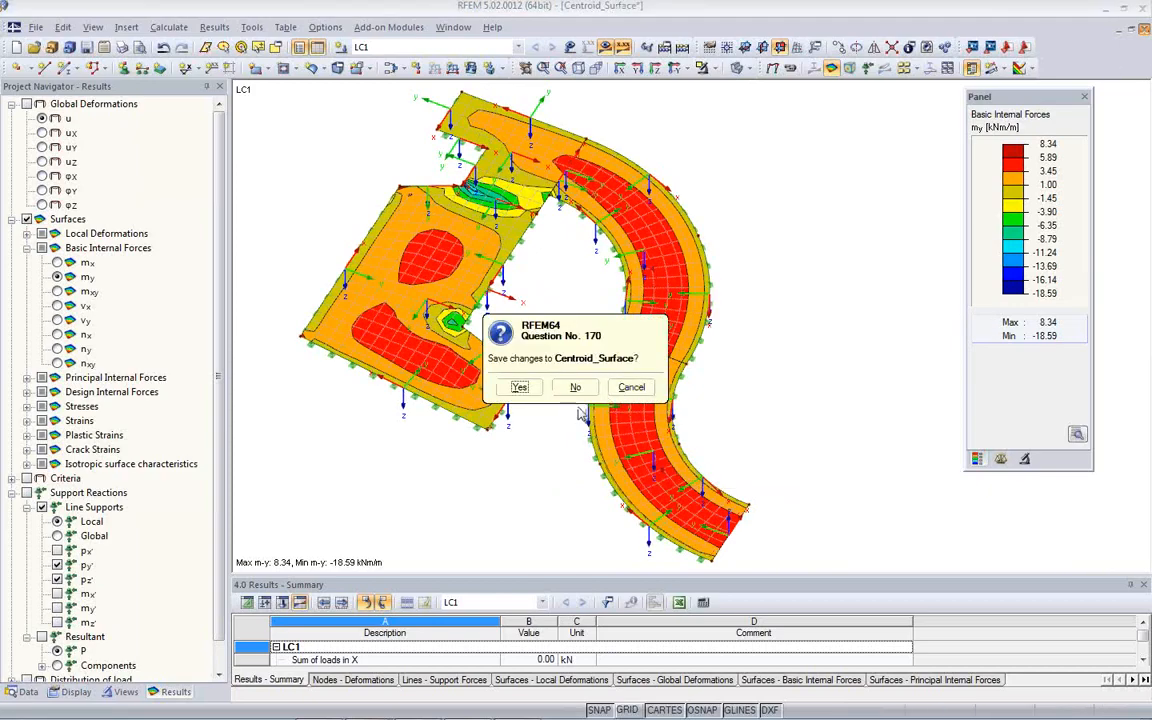
pyautogui.click(525, 389)
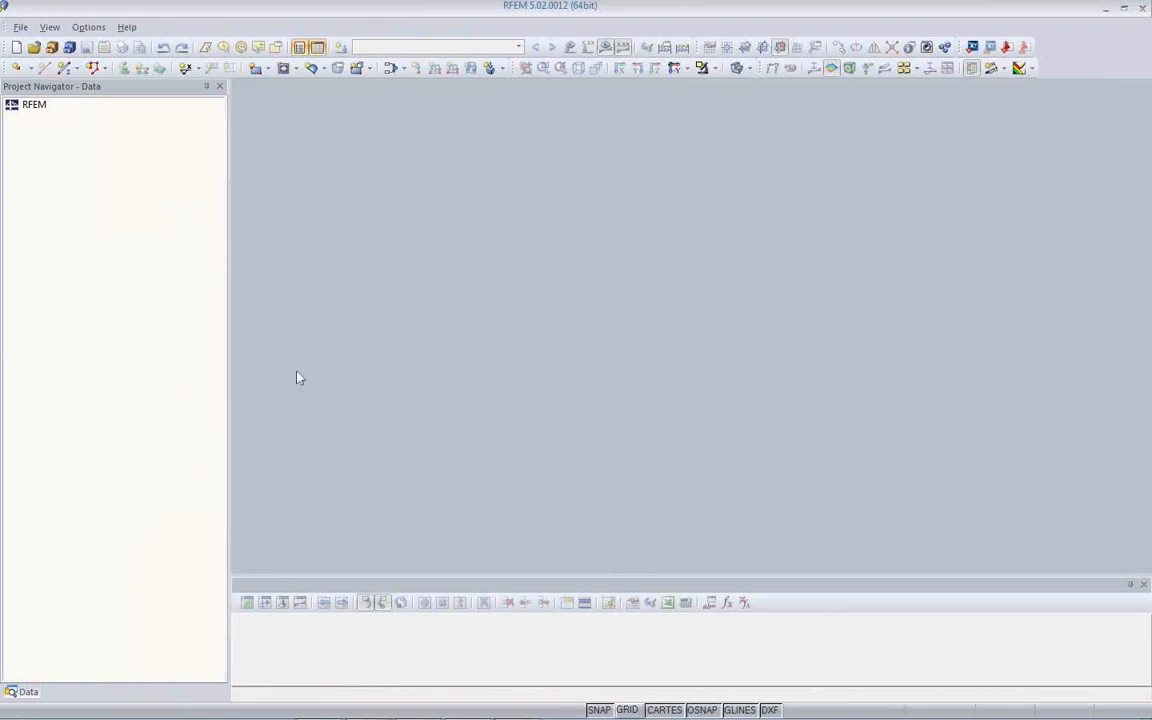
pyautogui.click(51, 47)
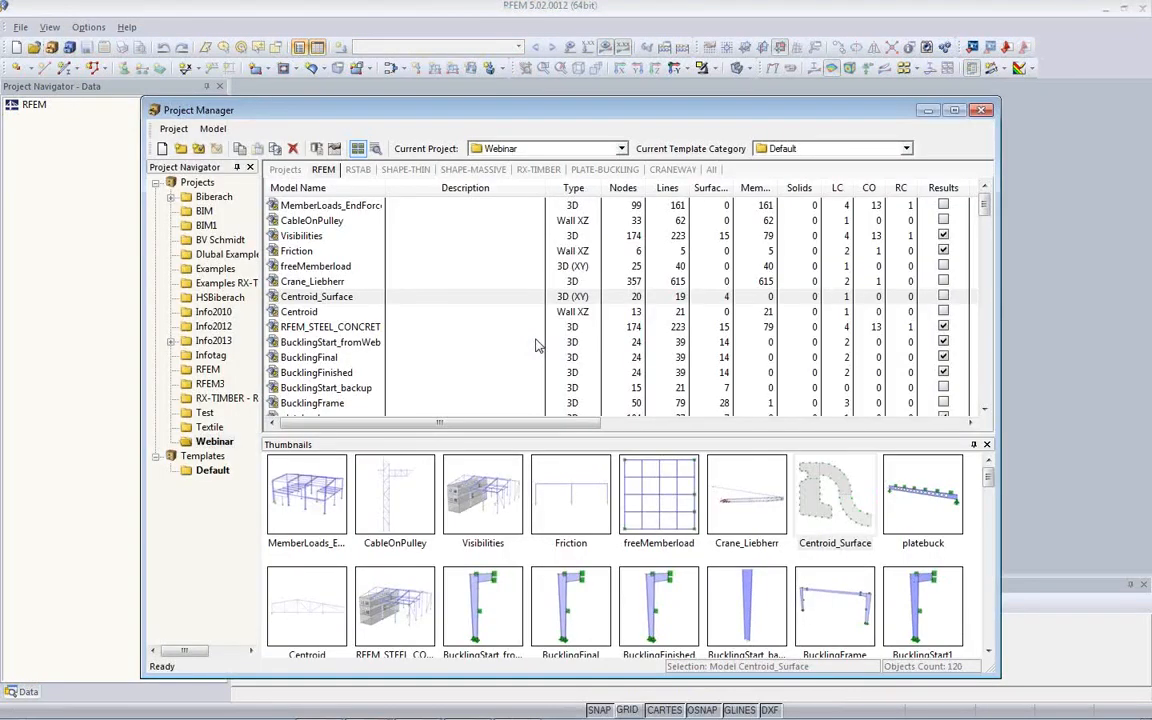
pyautogui.doubleClick(578, 503)
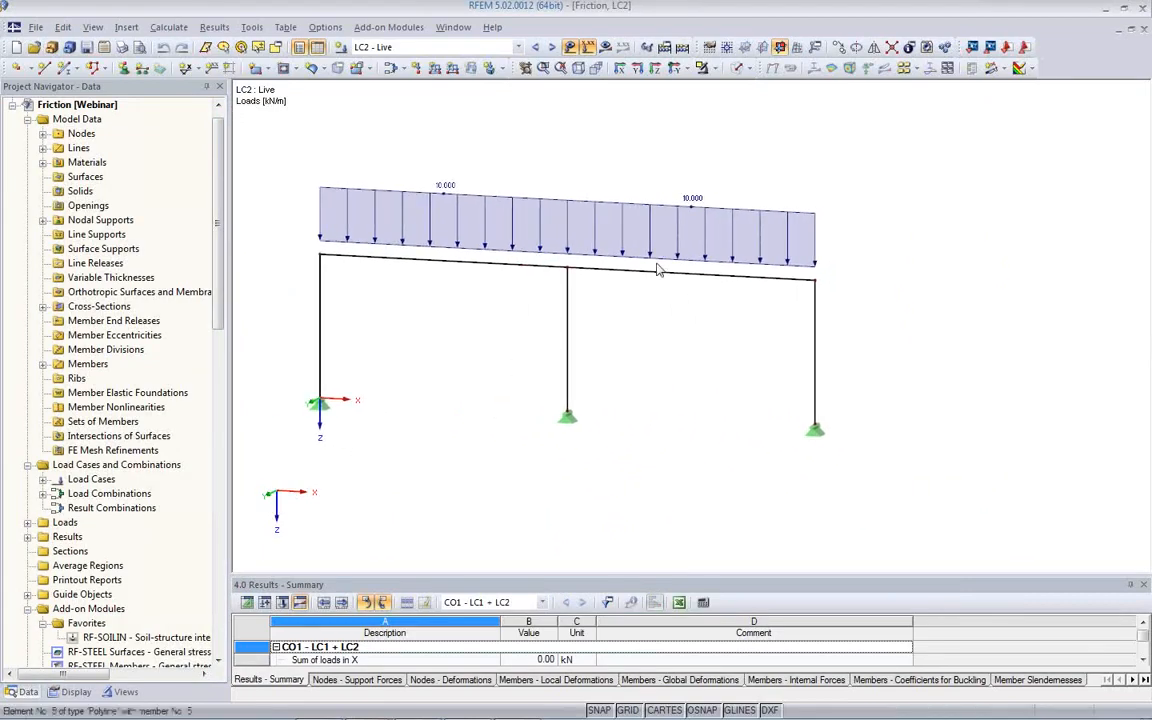
# - Review the frame's loads in LC1 - Gravity, LC2 - Live and the combination CO1 - LC1 + LC2
pyautogui.click(497, 48)
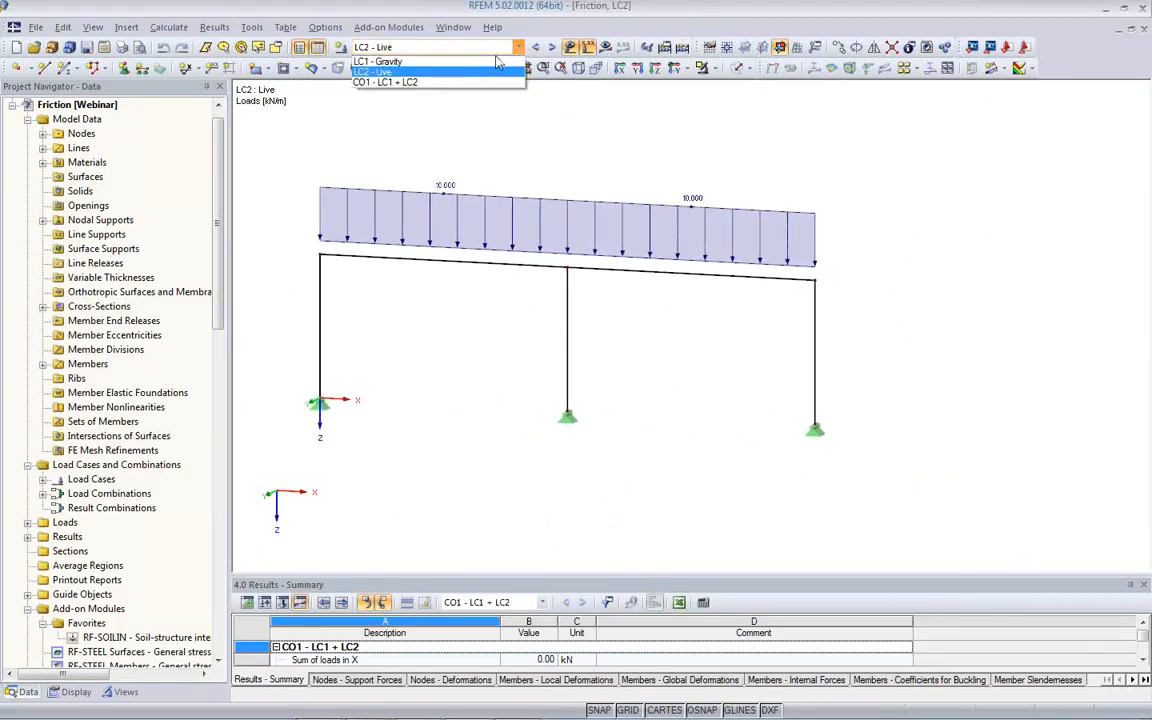
pyautogui.click(445, 61)
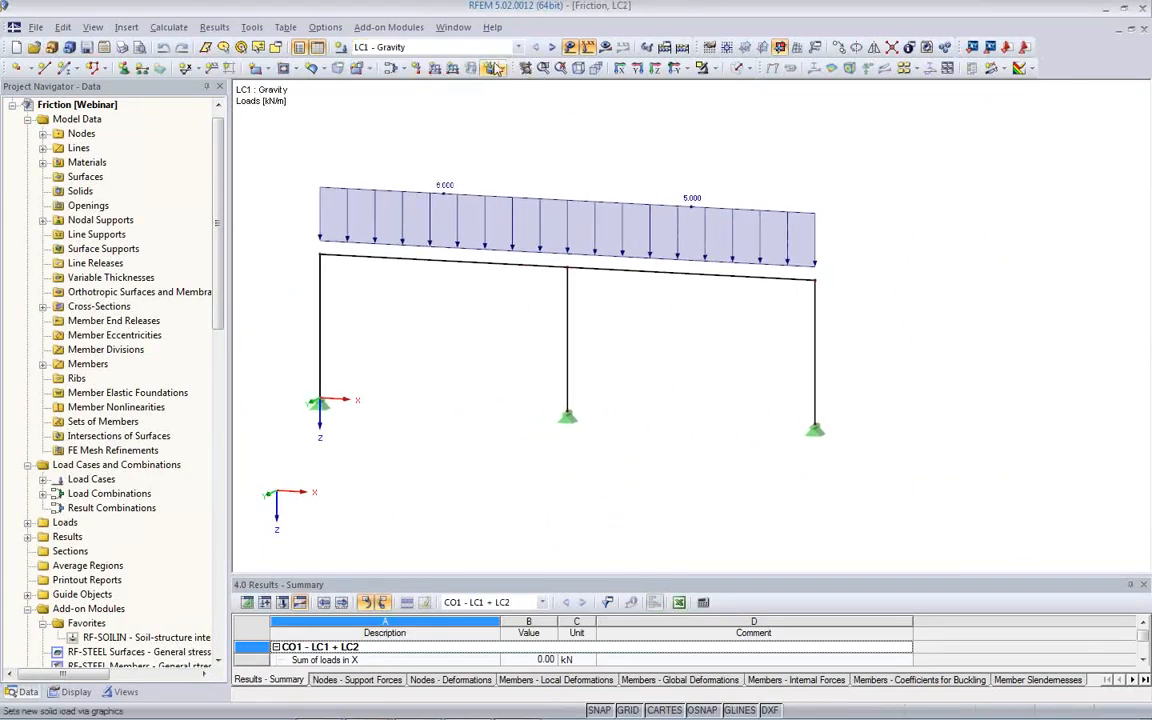
pyautogui.click(553, 48)
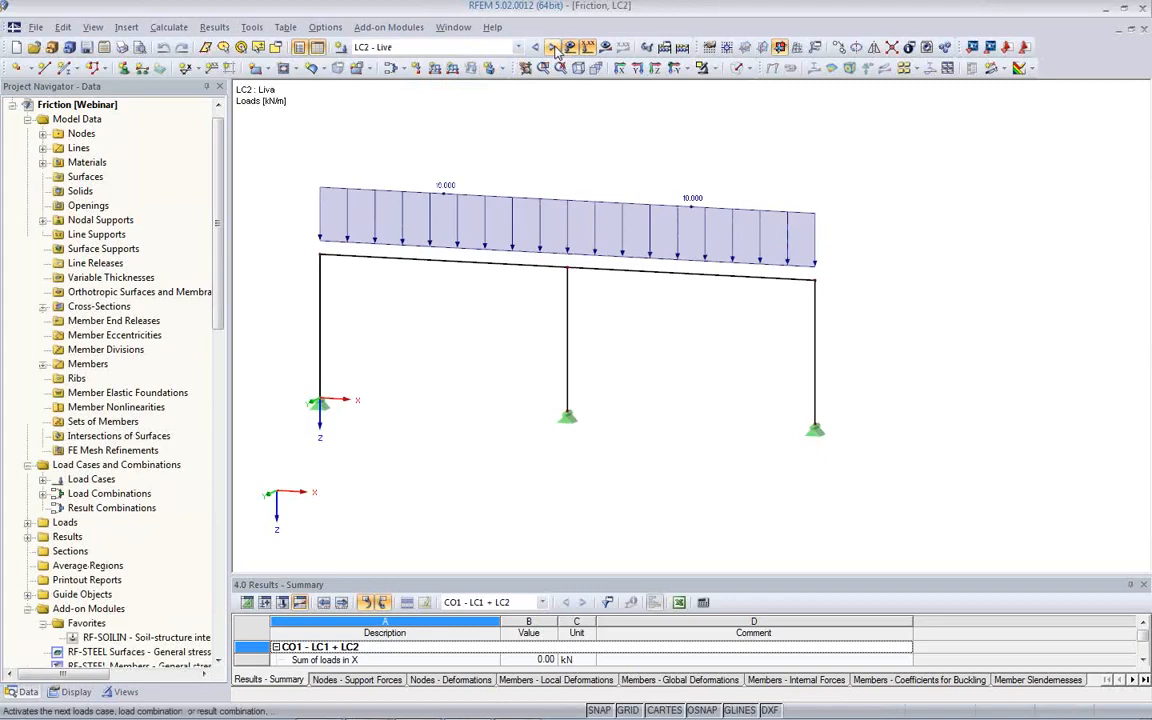
pyautogui.click(556, 50)
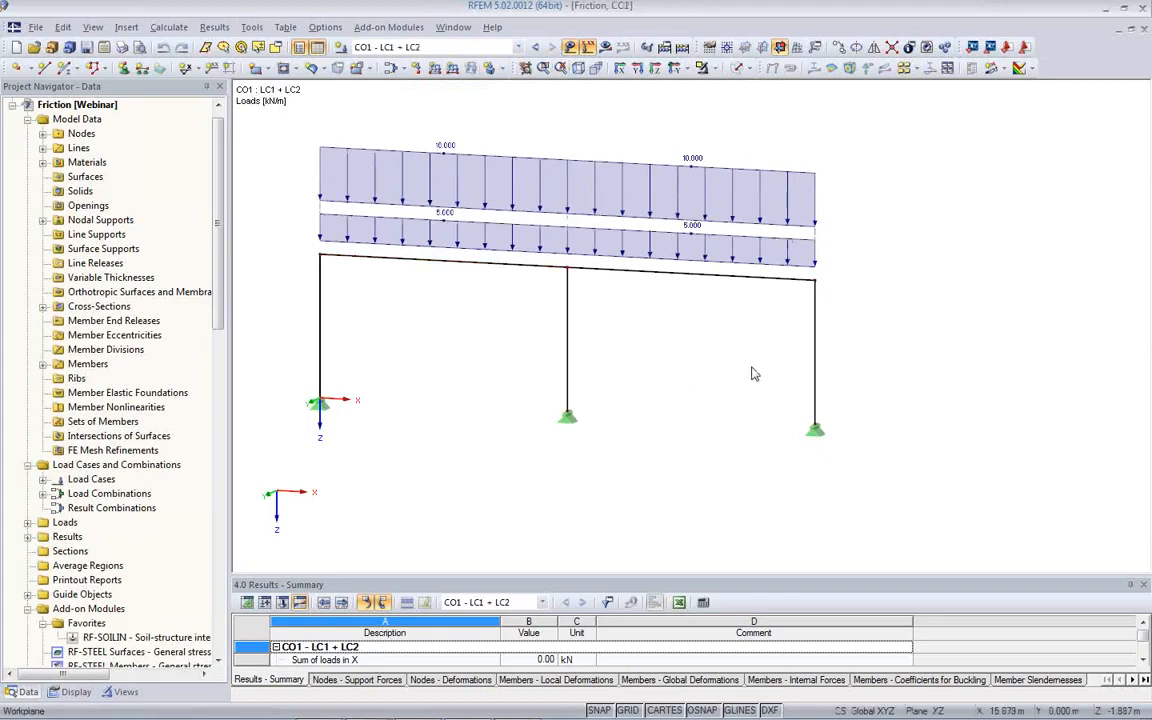
pyautogui.keyDown('ctrl'); pyautogui.moveTo(752, 367); pyautogui.dragTo(671, 384, button='middle'); pyautogui.keyUp('ctrl')
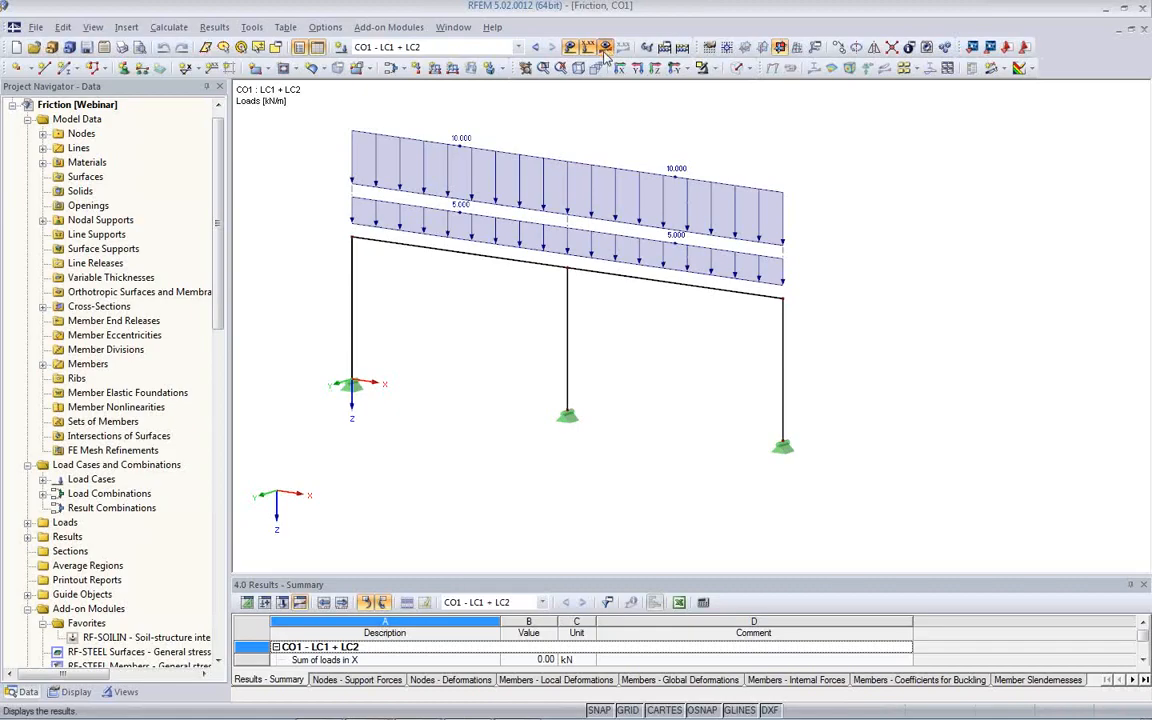
# - Display the CO1 results and examine the frame's global deformations and the support reactions at the column bases
pyautogui.click(569, 47)
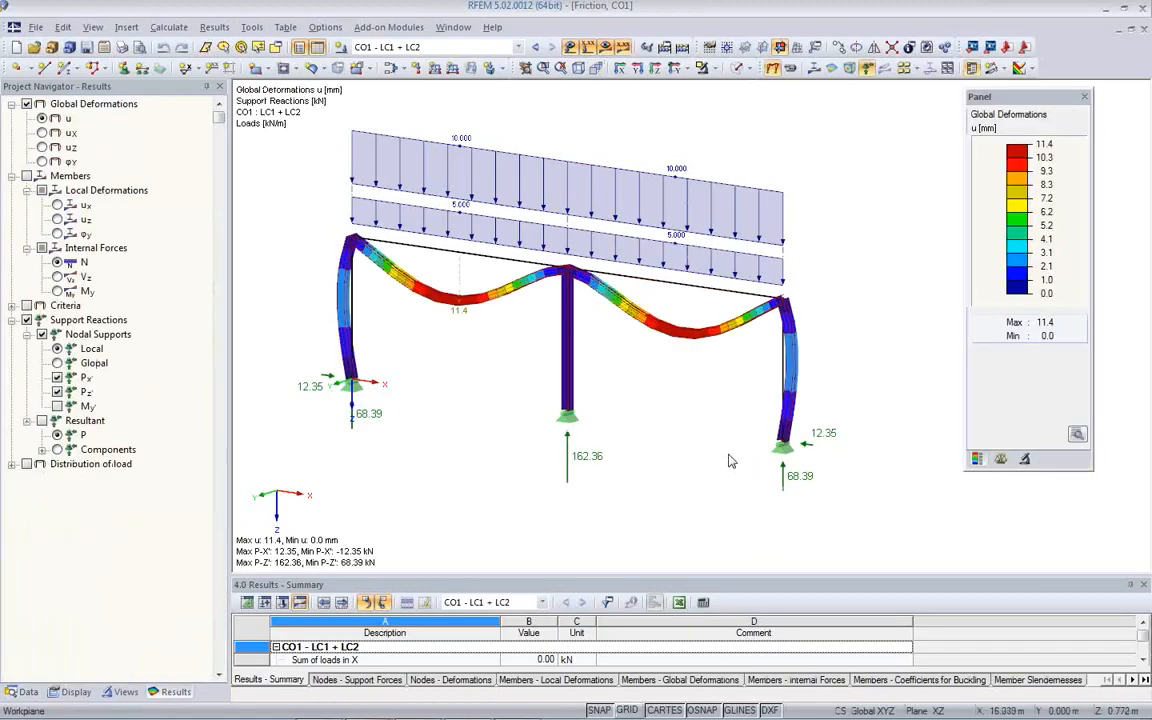
pyautogui.moveTo(690, 412); pyautogui.dragTo(645, 402, button='middle')
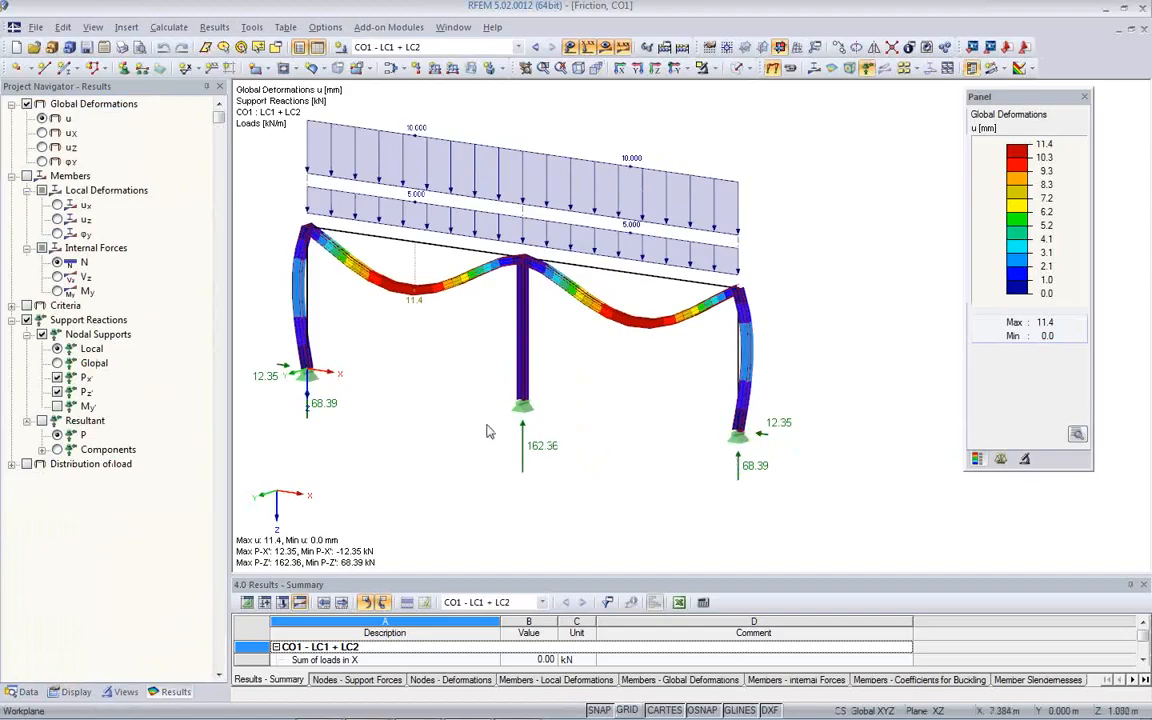
pyautogui.scroll(1, 710, 457)
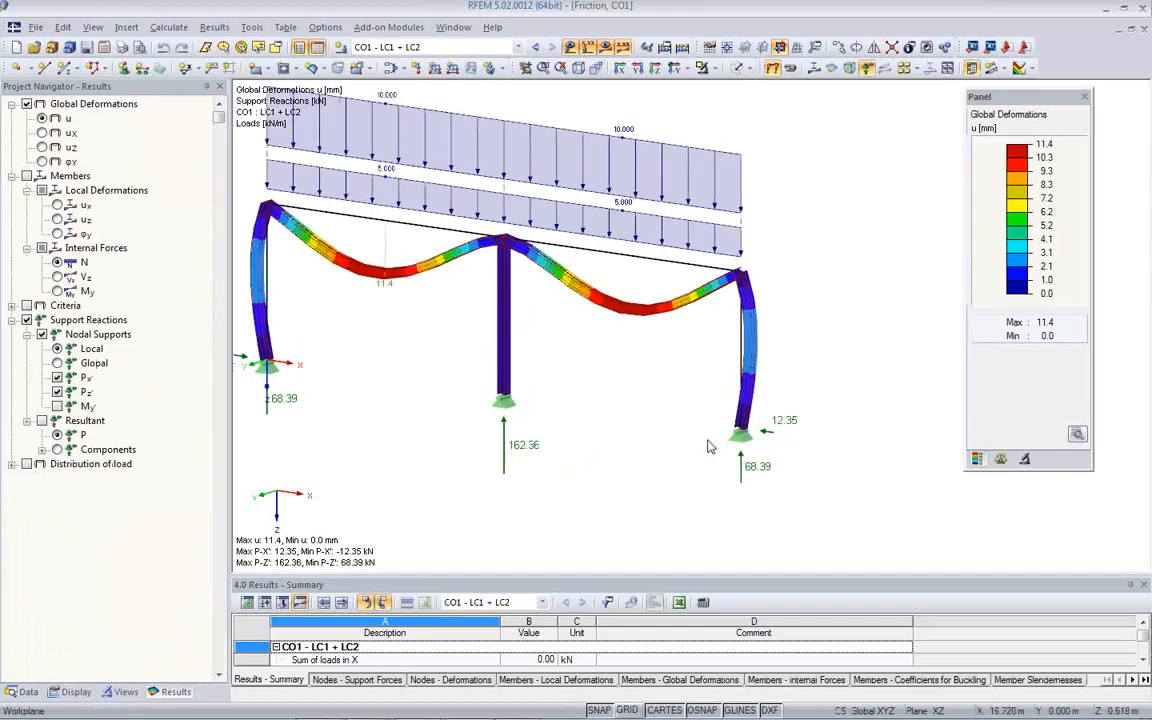
pyautogui.scroll(4, 765, 435)
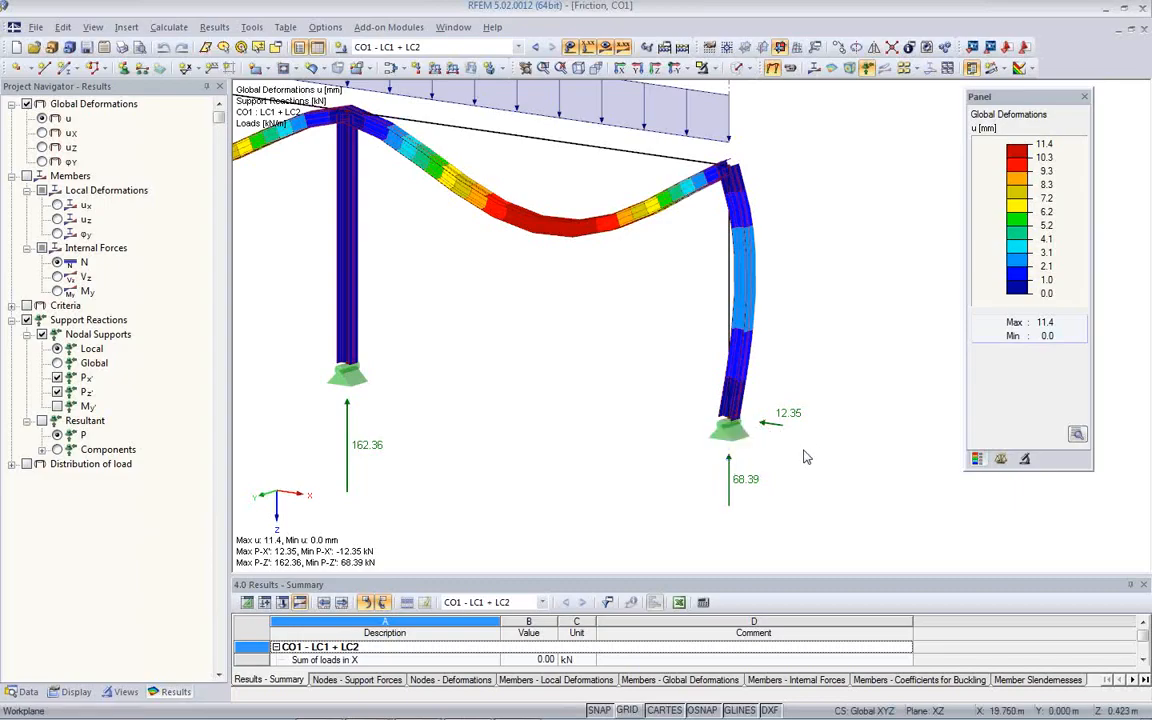
# - Start a new nodal support type for the support on node 5, with the uX' nonlinearity set to Friction PZ'
pyautogui.doubleClick(735, 438)
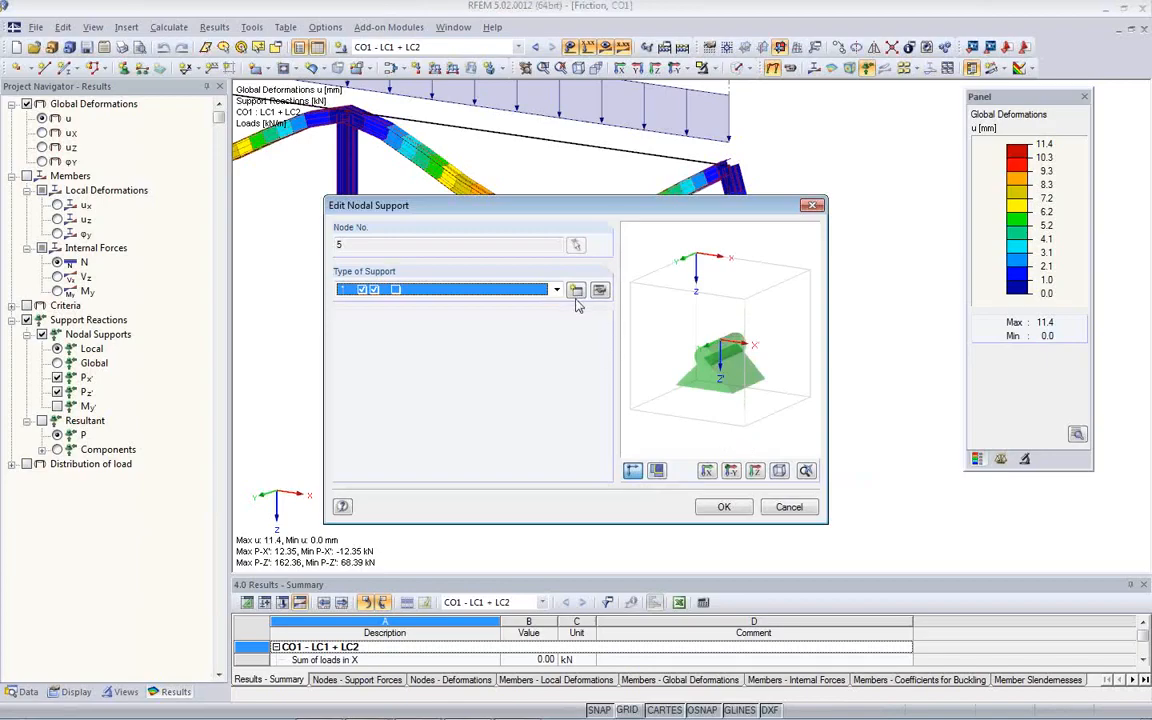
pyautogui.click(576, 296)
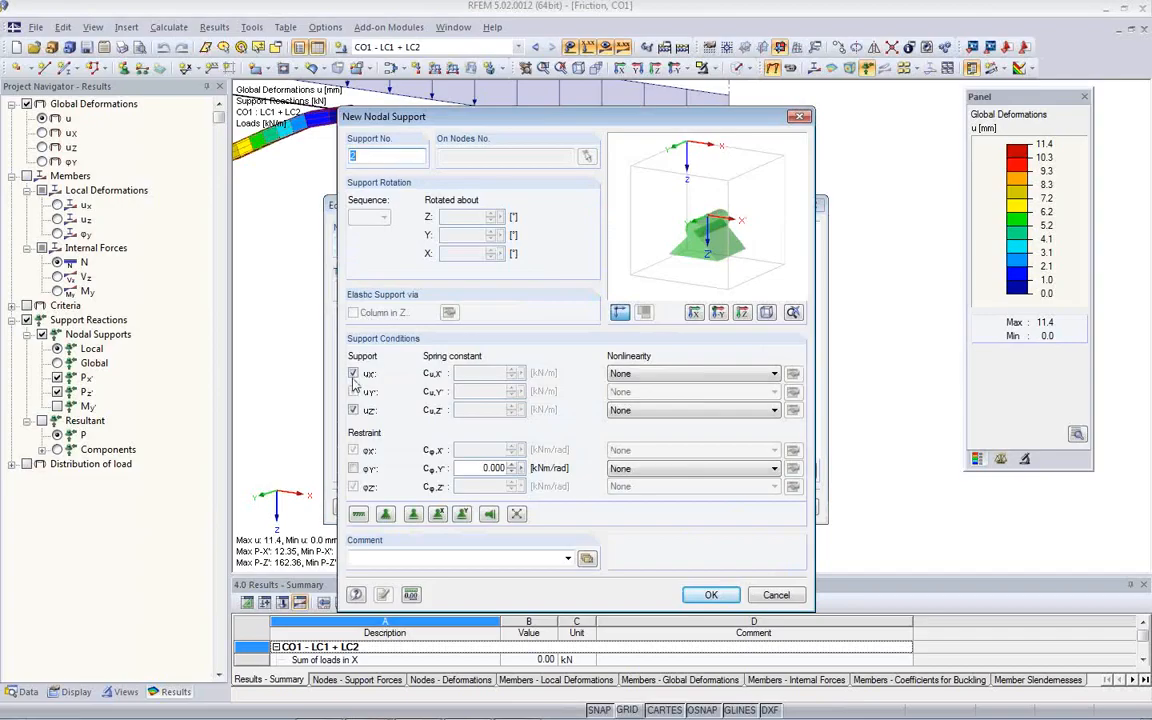
pyautogui.click(670, 383)
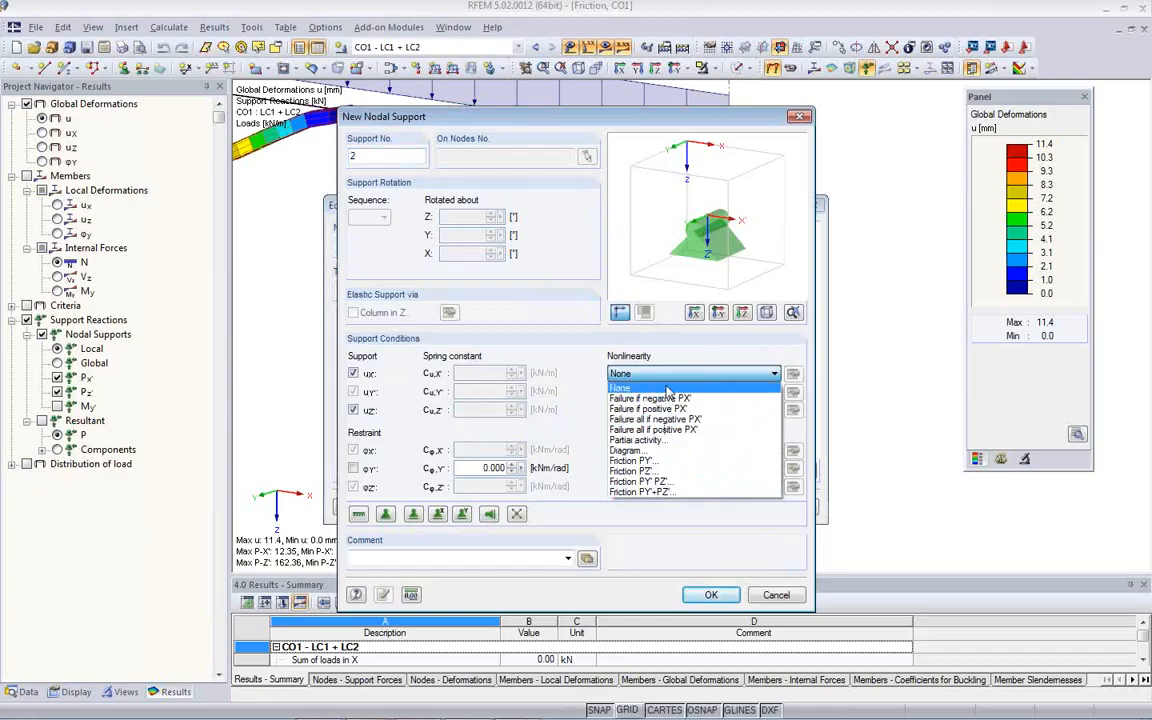
pyautogui.click(655, 472)
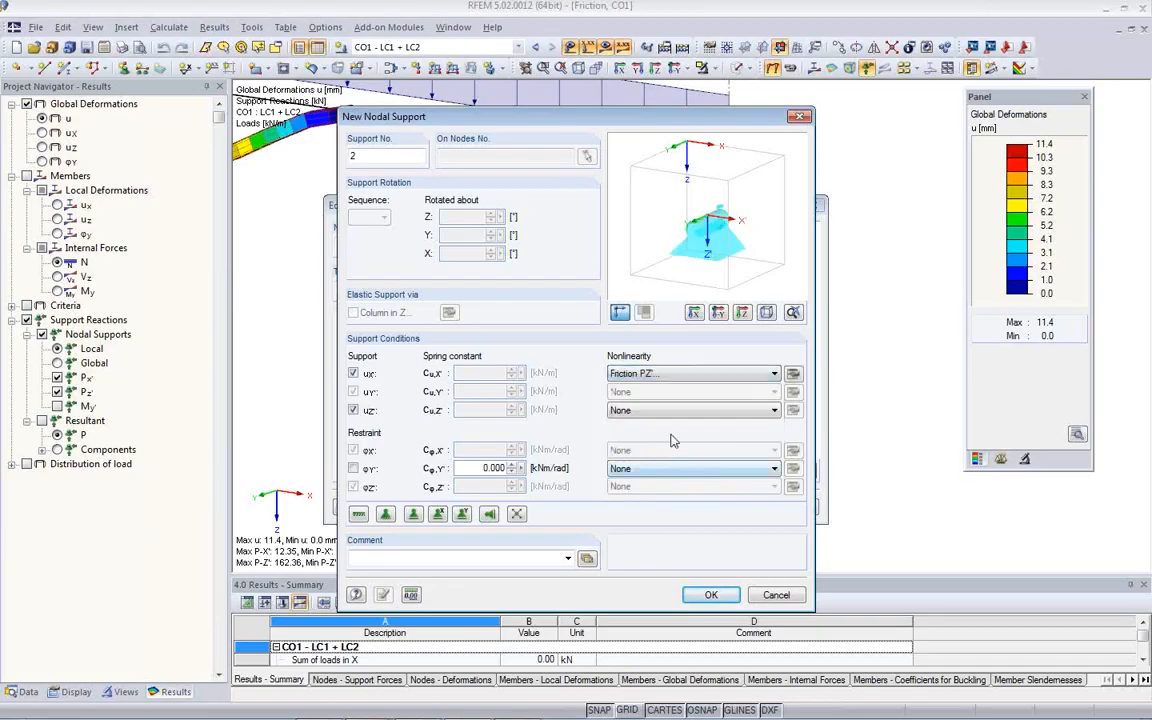
# - Accept a friction coefficient μx of 0.10 and assign the new support type to node 5
pyautogui.click(792, 374)
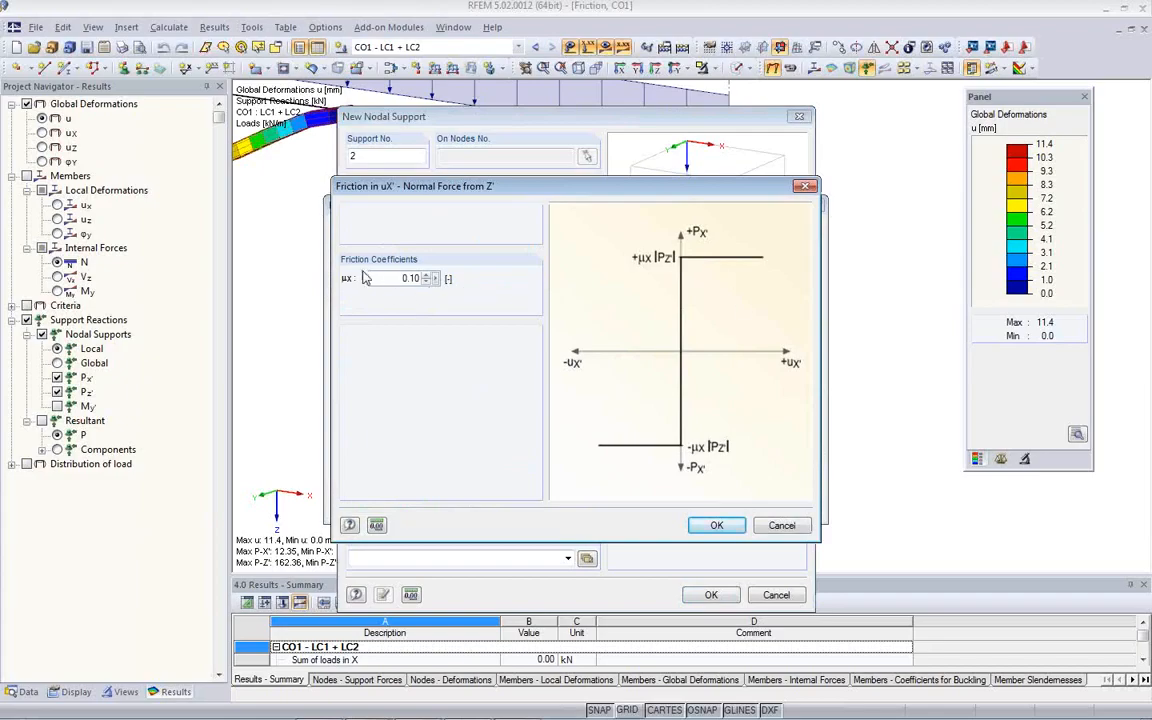
pyautogui.moveTo(388, 278); pyautogui.dragTo(437, 287)
pyautogui.click(381, 282)
pyautogui.click(716, 525)
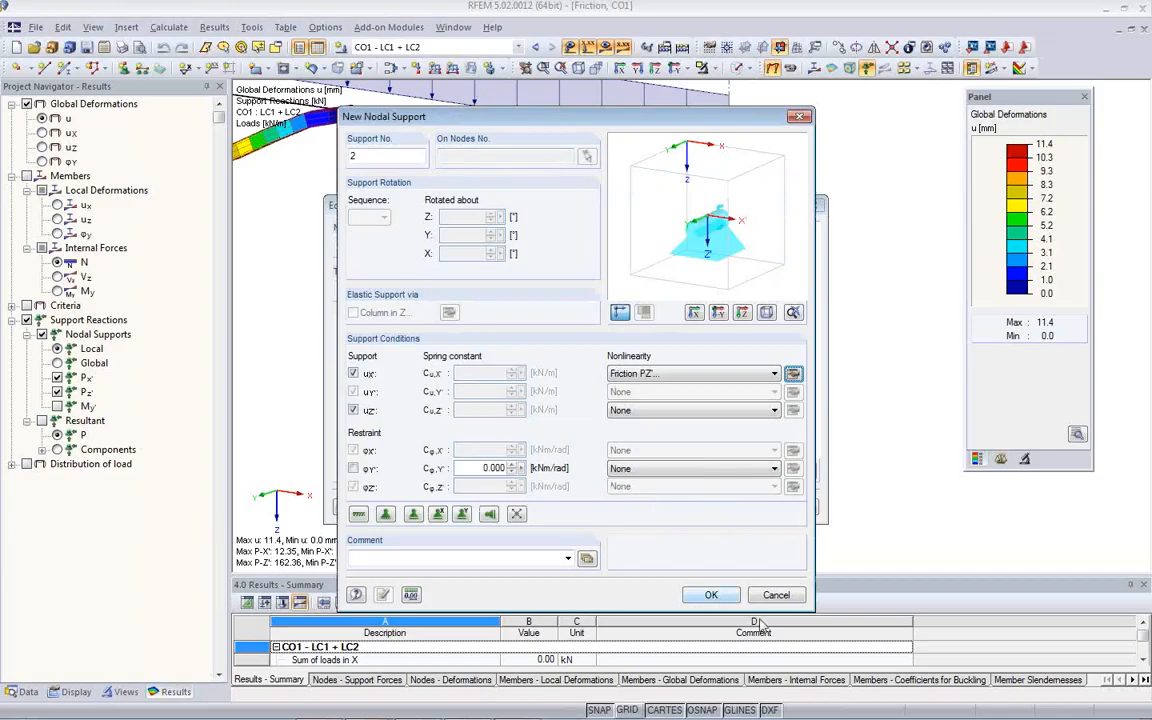
pyautogui.click(709, 595)
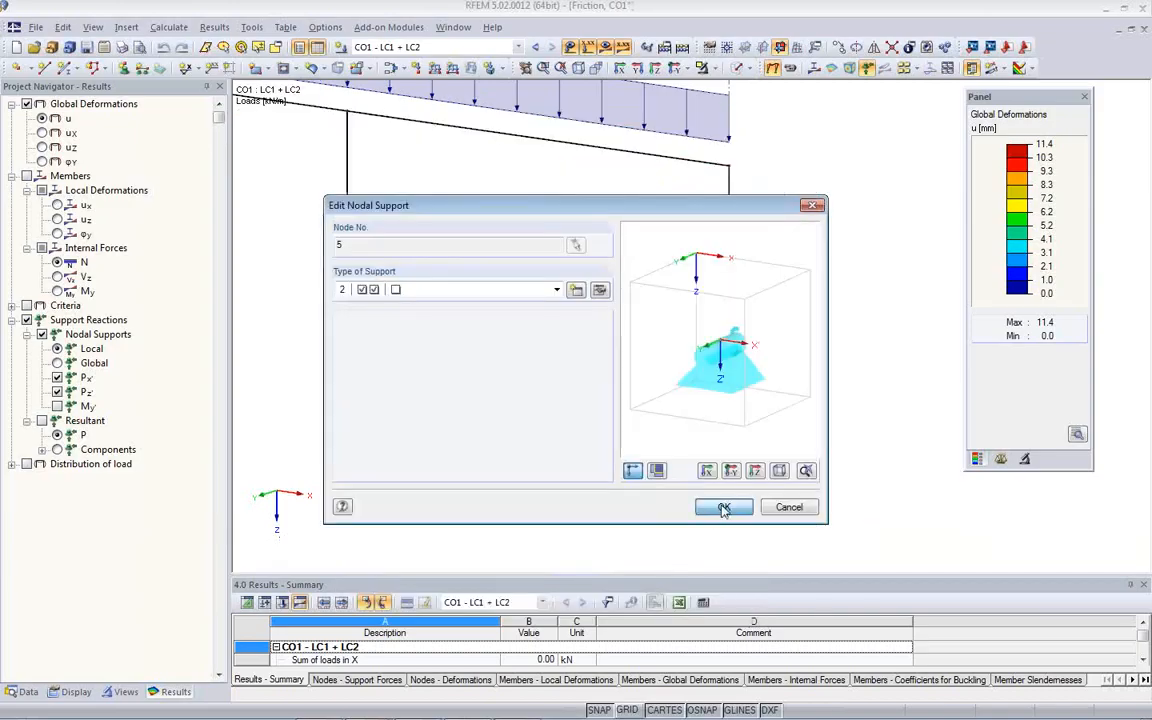
pyautogui.click(723, 506)
# - Check the friction support symbol at node 5 and recalculate the CO1 results
pyautogui.scroll(5, 748, 418)
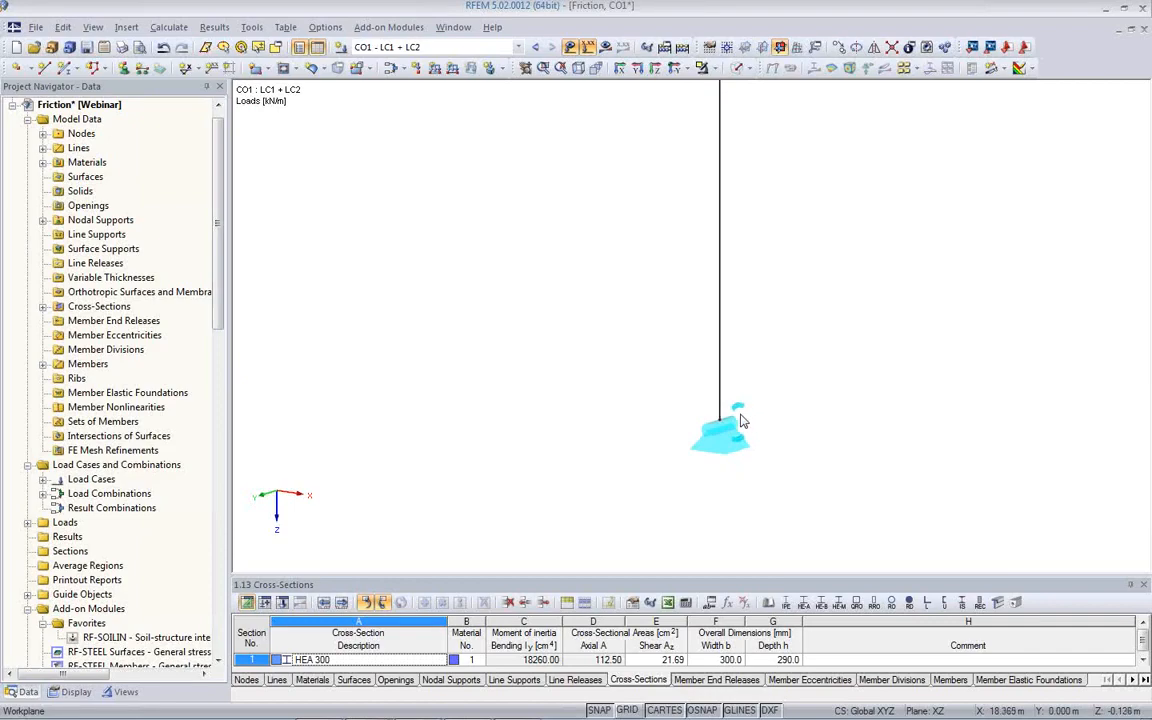
pyautogui.click(712, 440)
pyautogui.scroll(-2, 715, 440)
pyautogui.scroll(-3, 600, 430)
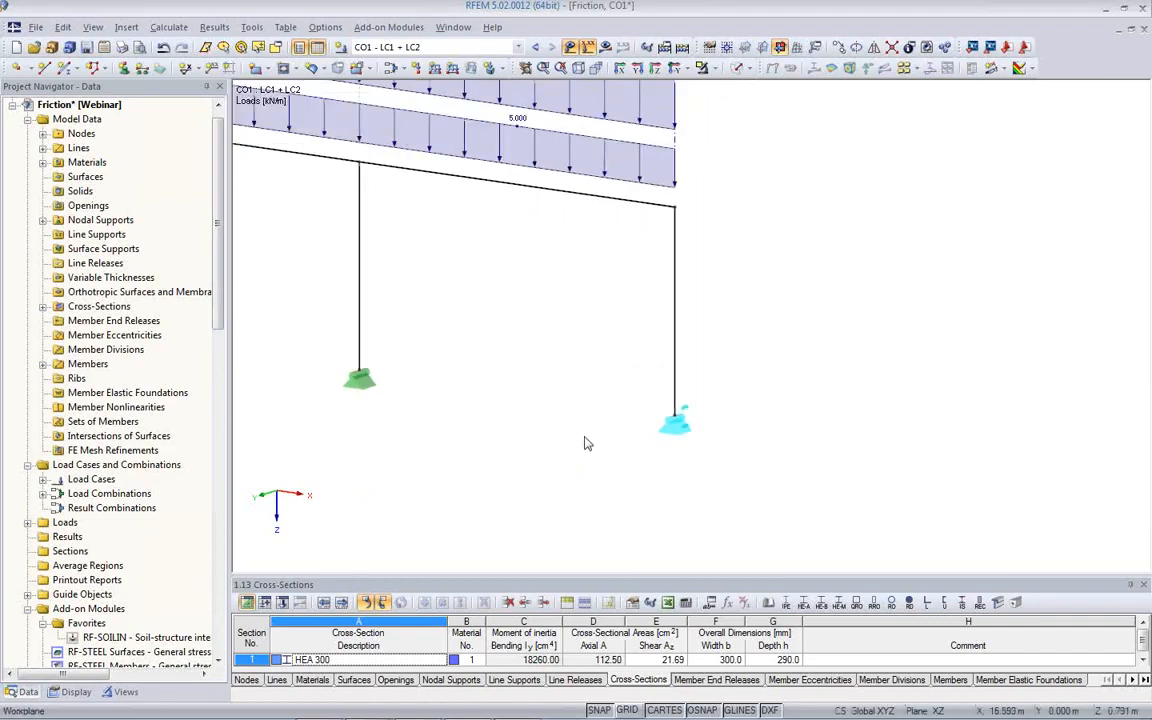
pyautogui.click(606, 49)
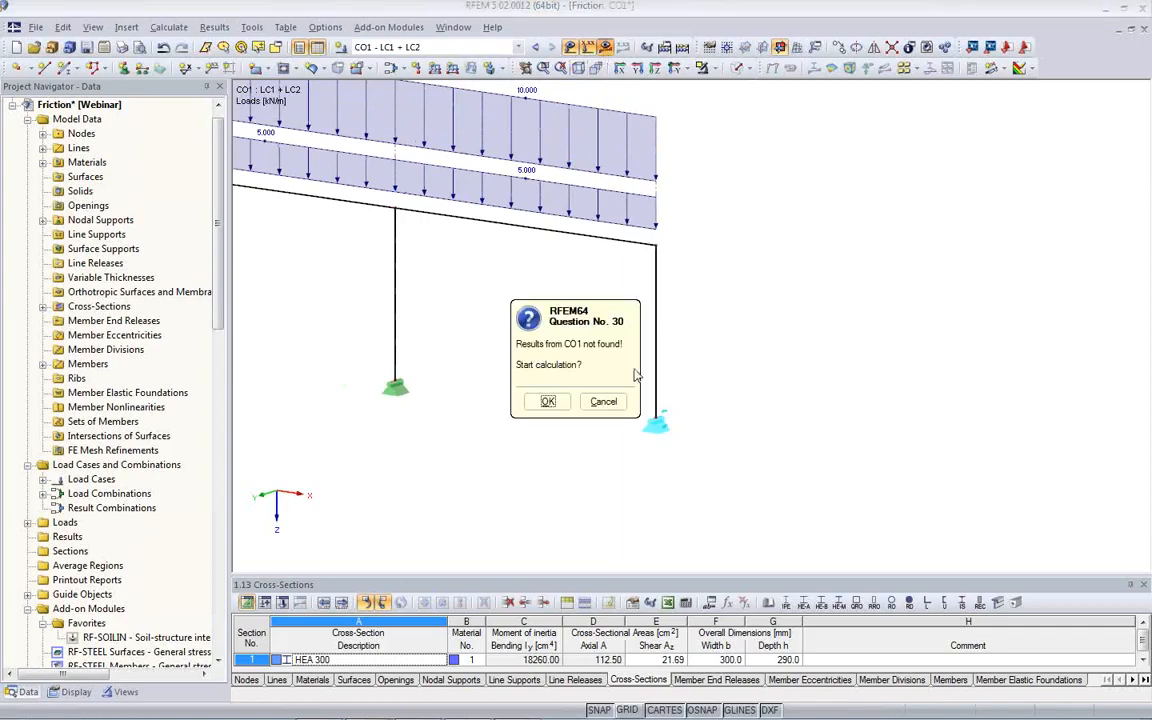
pyautogui.click(551, 403)
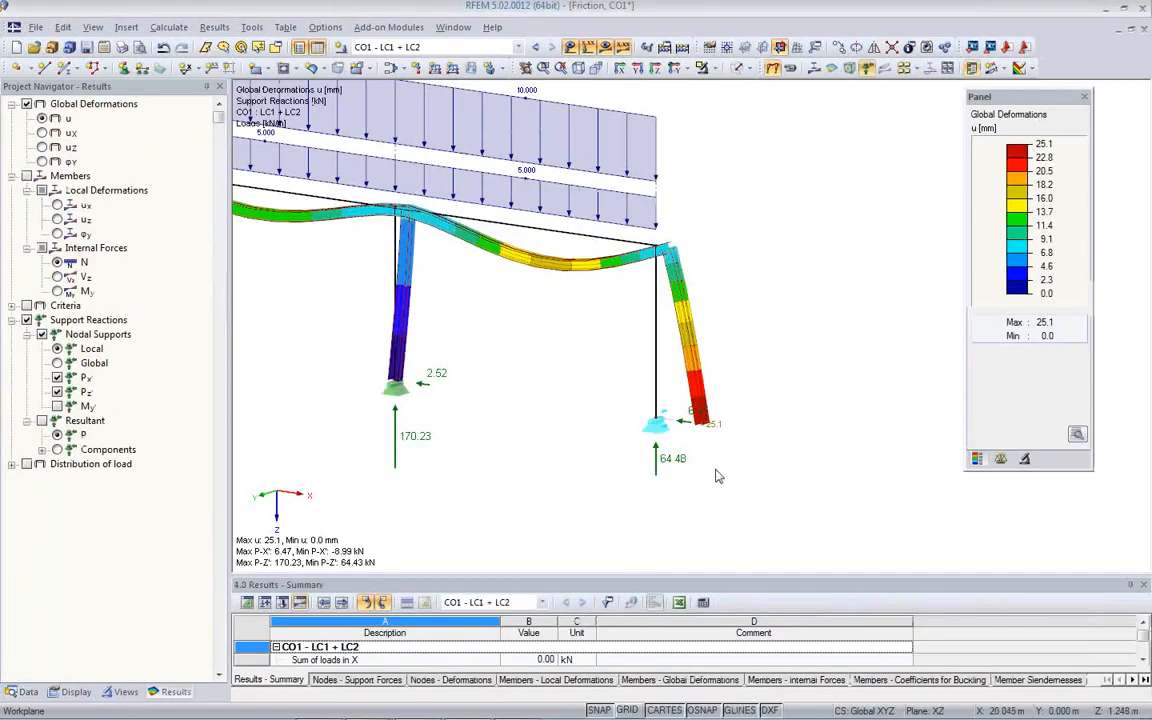
# - Examine the horizontal and vertical CO1 reactions and the column base displacement at the friction support
pyautogui.keyDown('ctrl'); pyautogui.moveTo(716, 460); pyautogui.dragTo(820, 447, button='middle'); pyautogui.keyUp('ctrl')
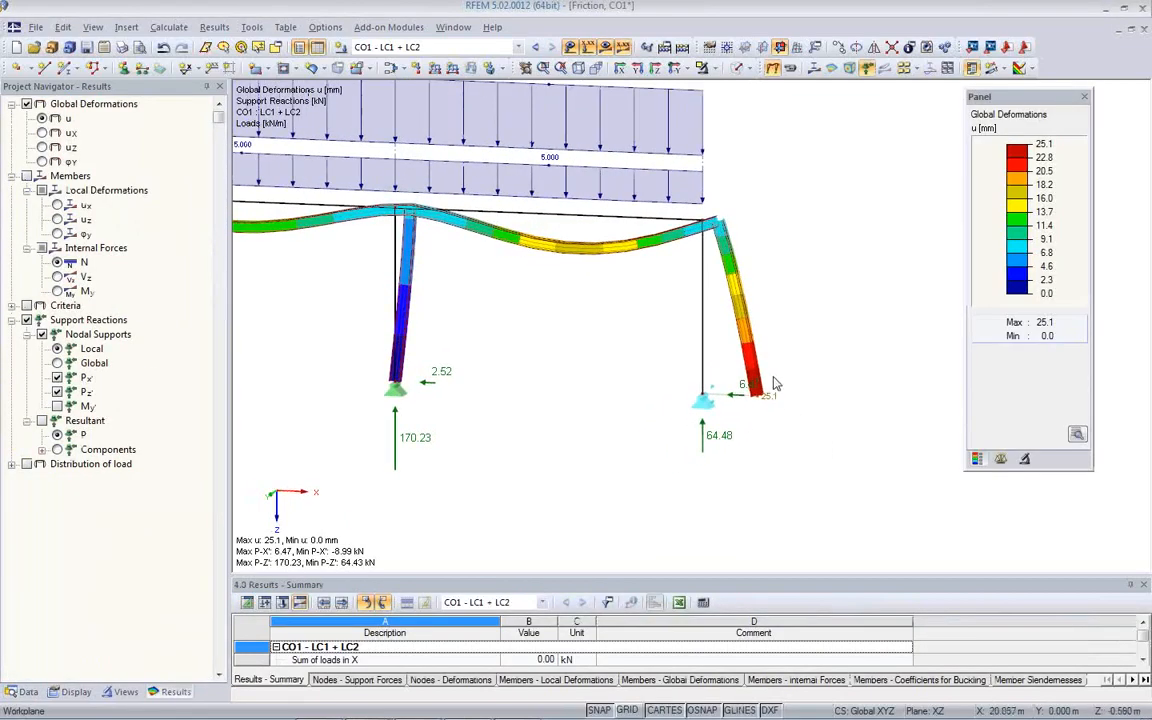
pyautogui.scroll(6, 764, 371)
pyautogui.scroll(2, 757, 410)
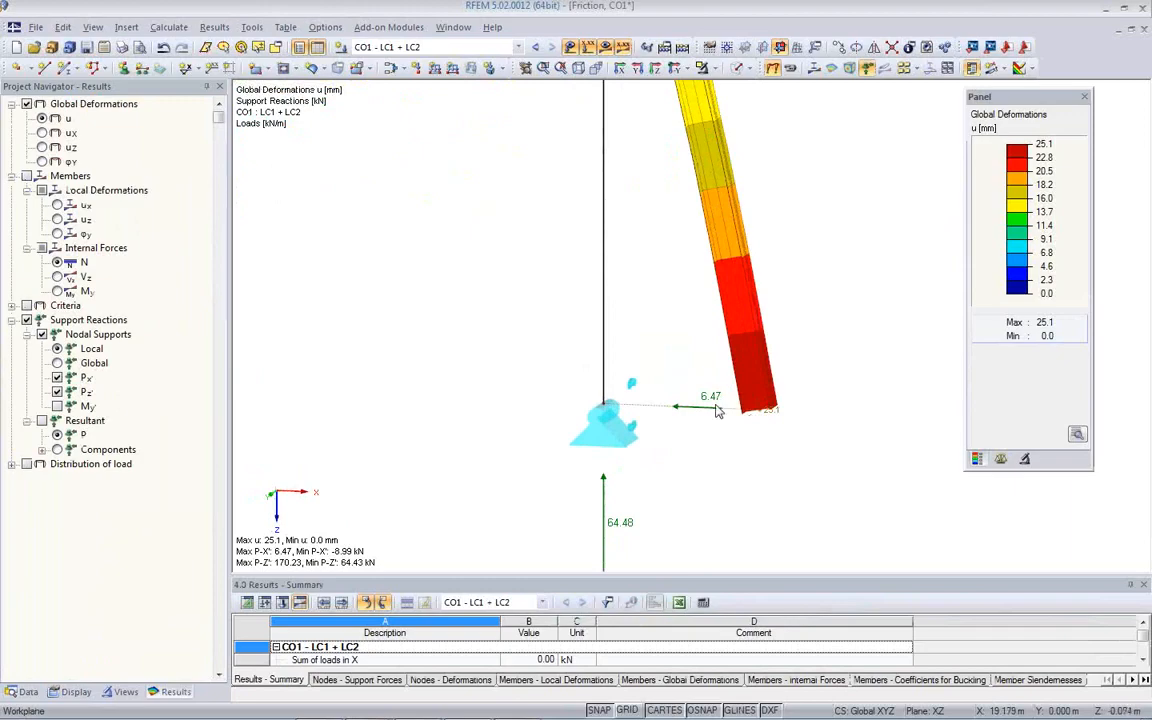
pyautogui.moveTo(674, 471); pyautogui.dragTo(645, 356, button='middle')
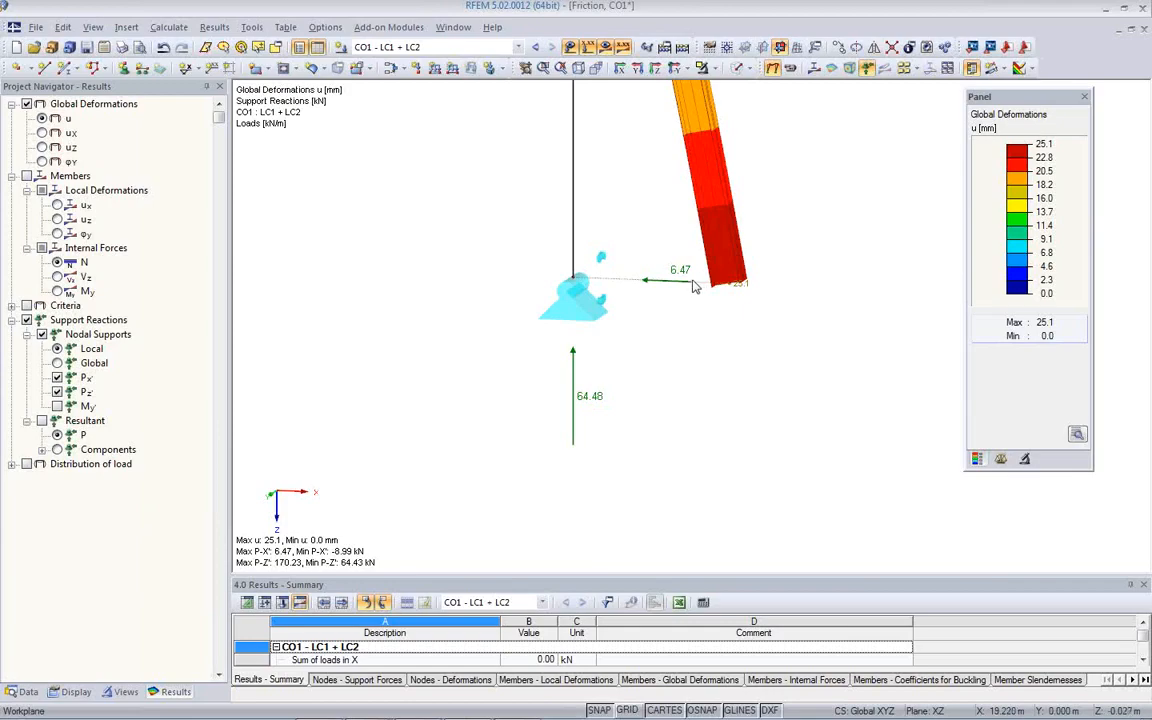
pyautogui.scroll(-2, 675, 345)
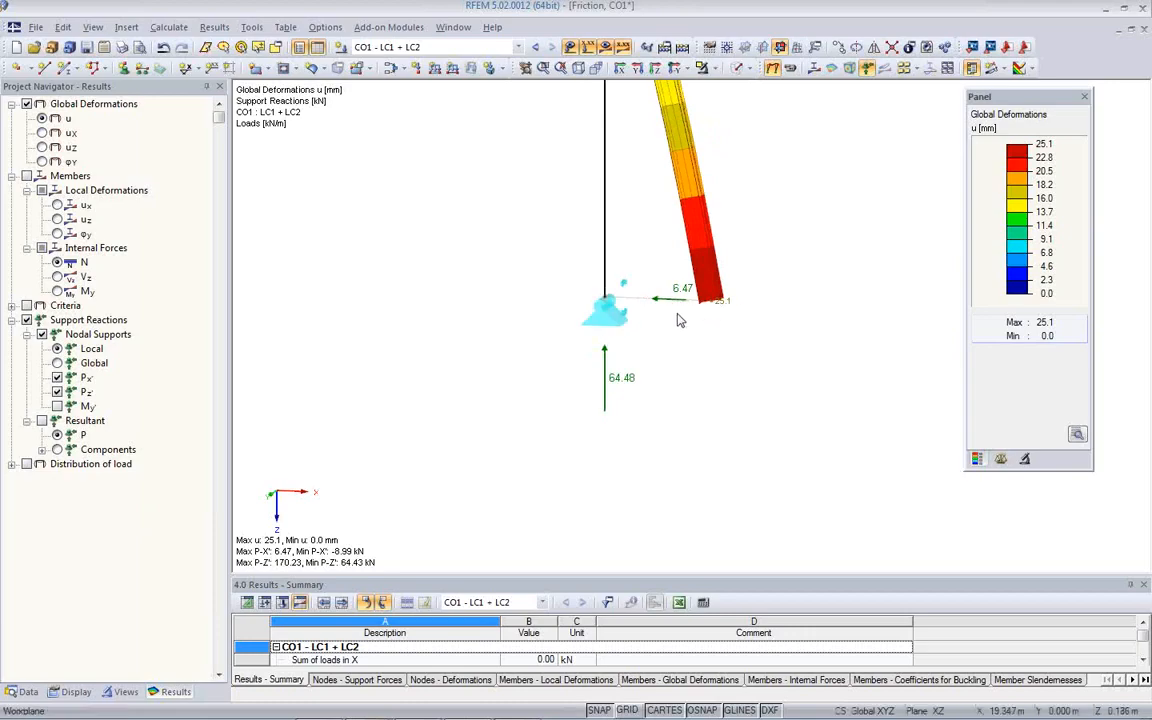
pyautogui.moveTo(712, 328); pyautogui.dragTo(712, 458, button='middle')
pyautogui.scroll(-2, 730, 425)
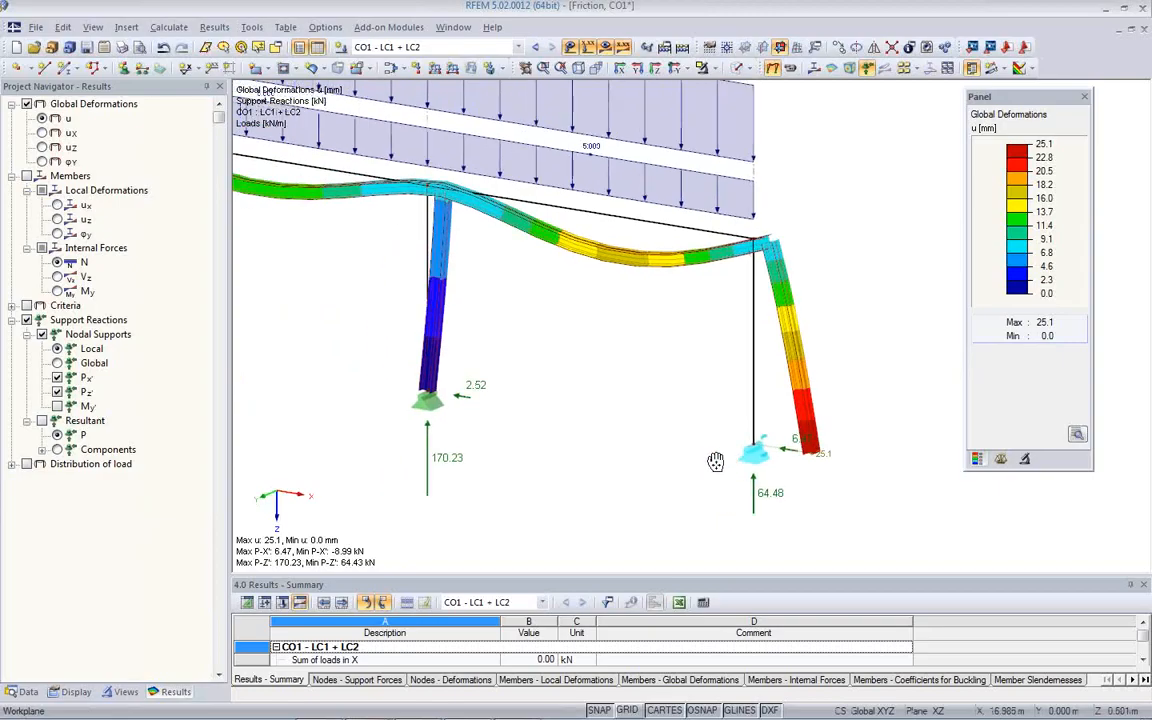
# - Calculate LC2 - Live and compare the horizontal and vertical reactions at the friction support
pyautogui.click(515, 47)
pyautogui.click(502, 73)
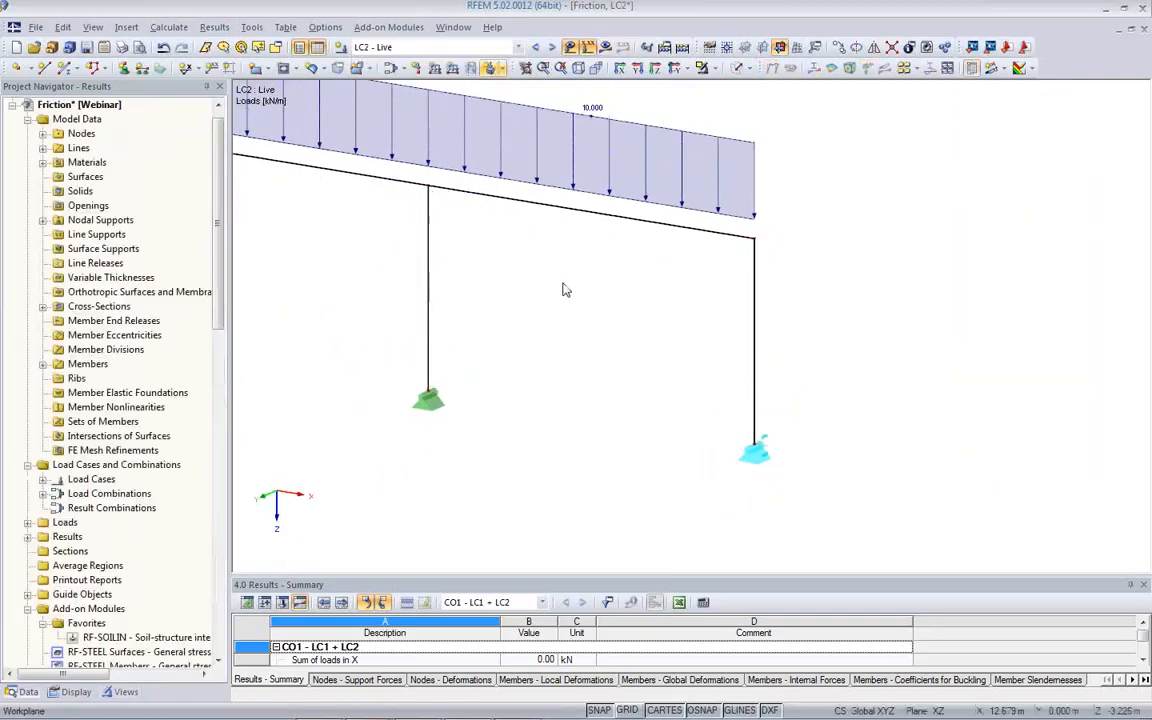
pyautogui.click(607, 50)
pyautogui.click(553, 404)
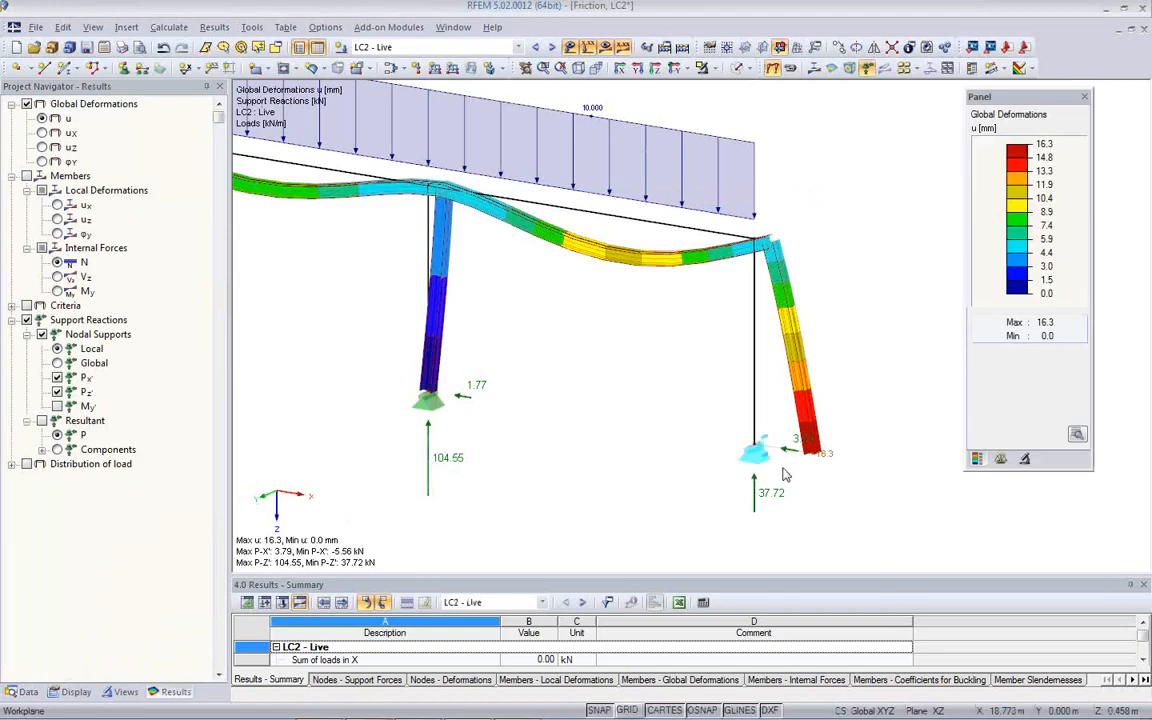
pyautogui.scroll(5, 790, 470)
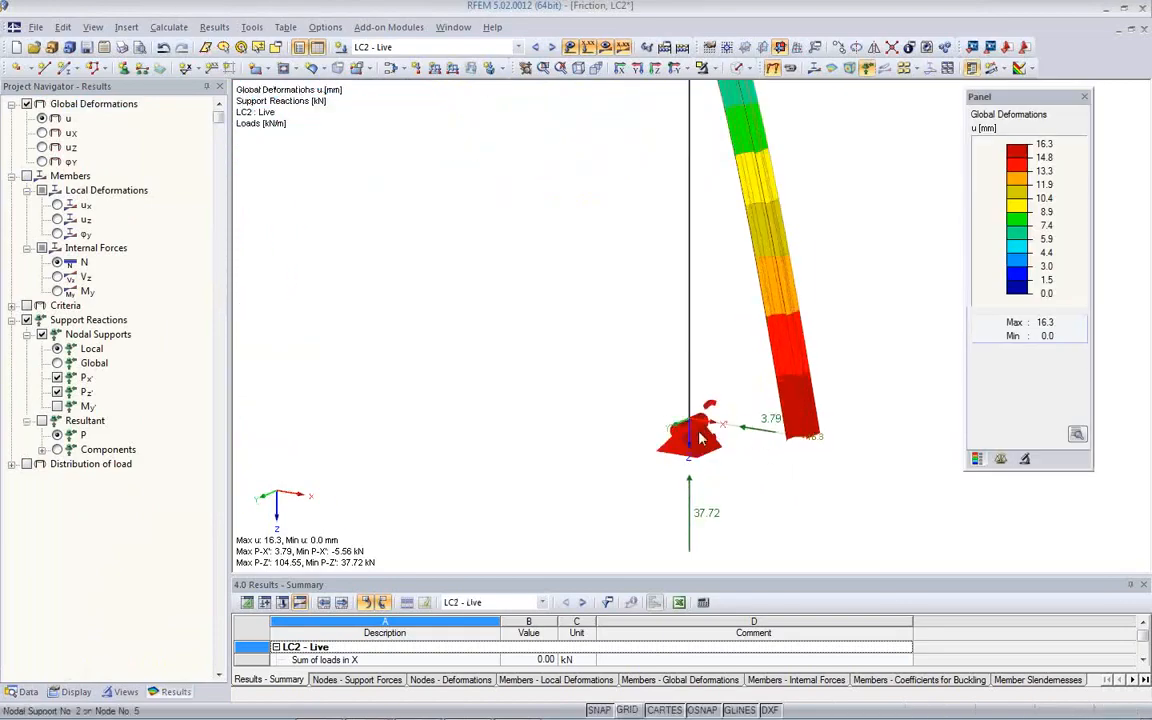
pyautogui.moveTo(733, 474); pyautogui.dragTo(635, 442, button='middle')
pyautogui.scroll(1, 635, 442)
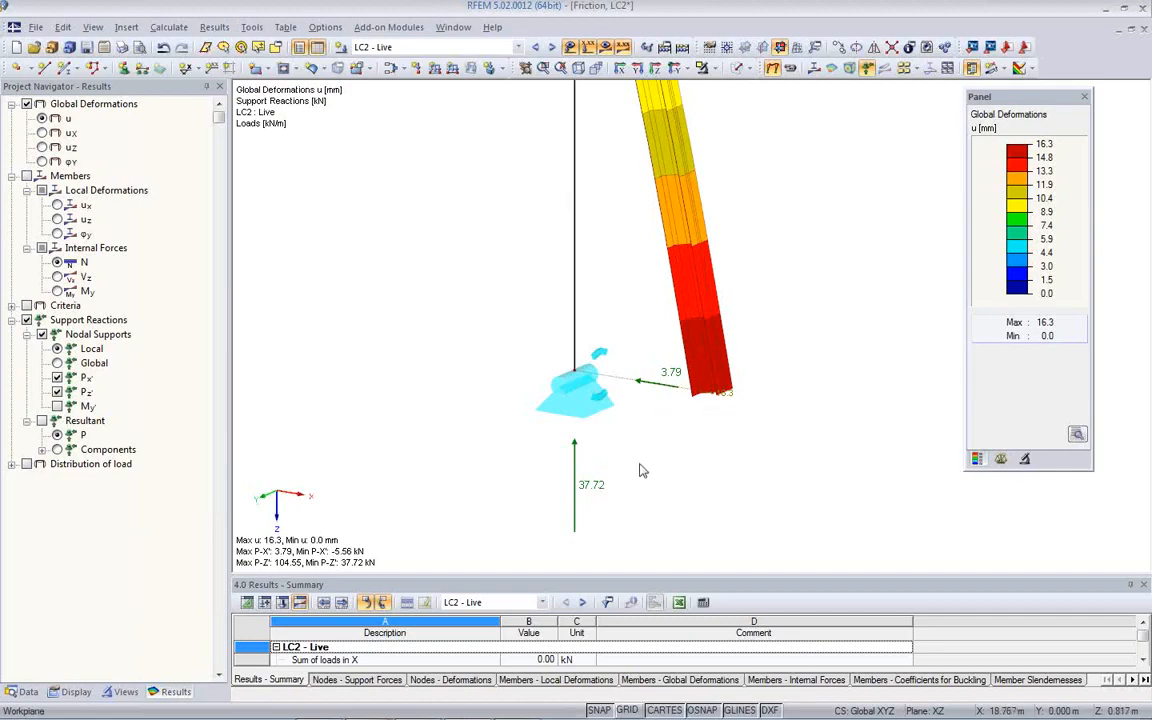
pyautogui.scroll(-3, 630, 460)
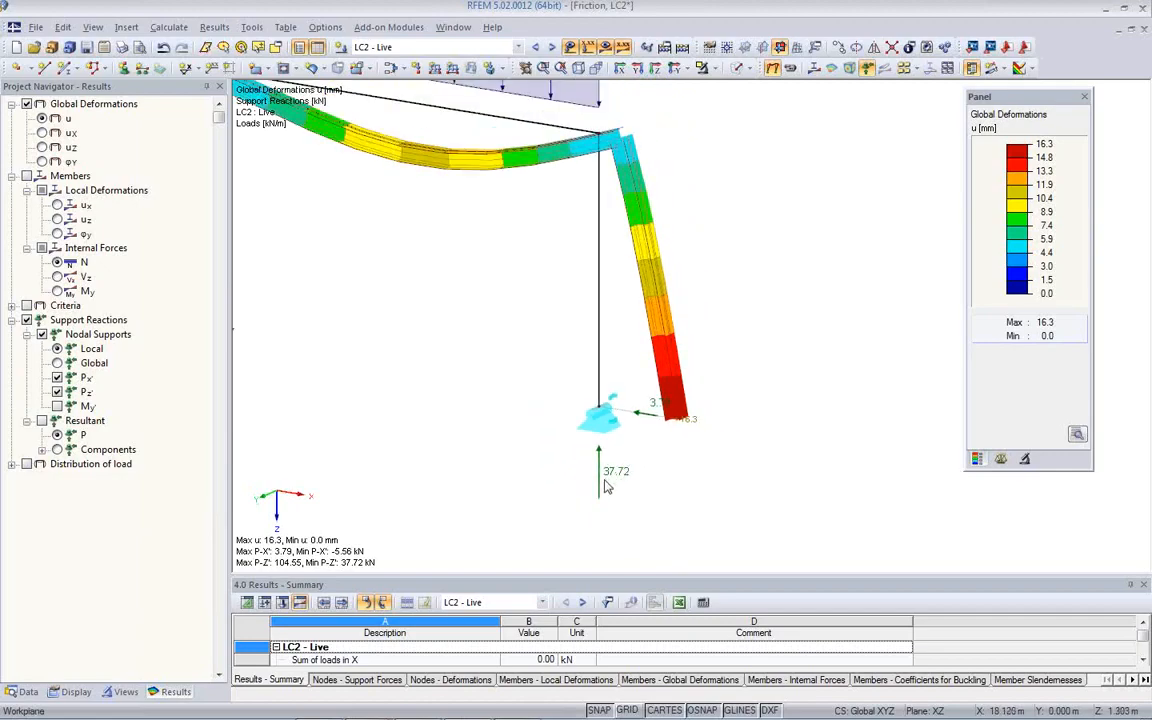
pyautogui.scroll(3, 629, 452)
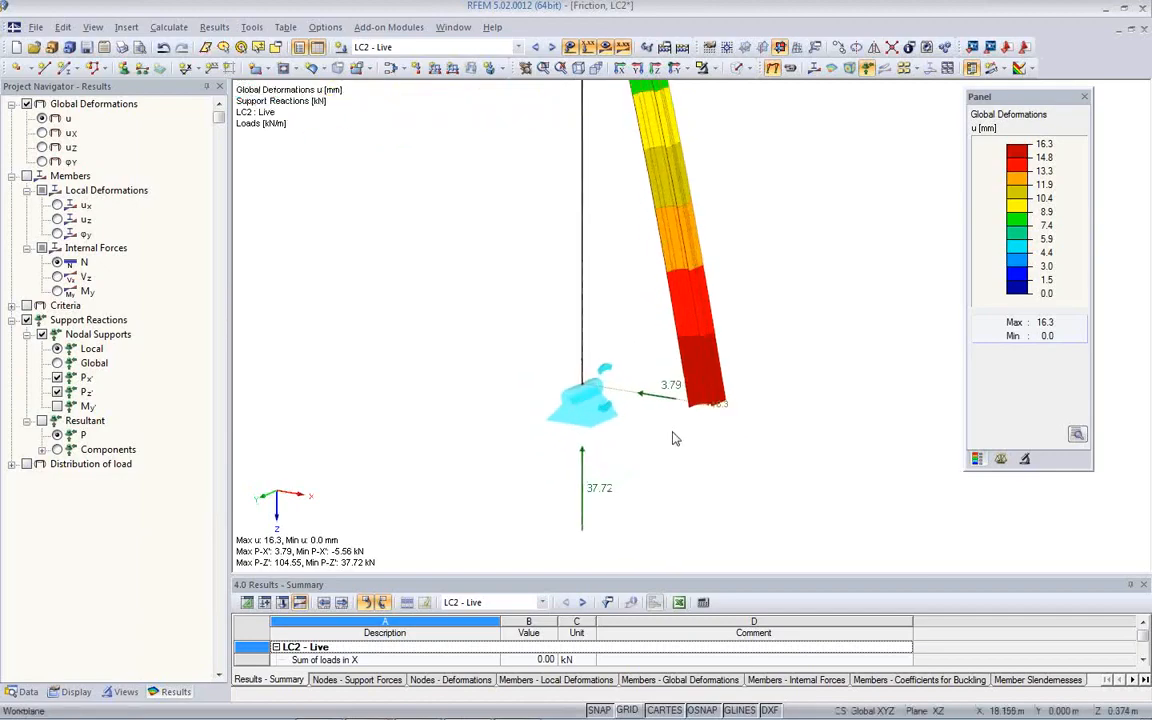
pyautogui.scroll(-3, 628, 440)
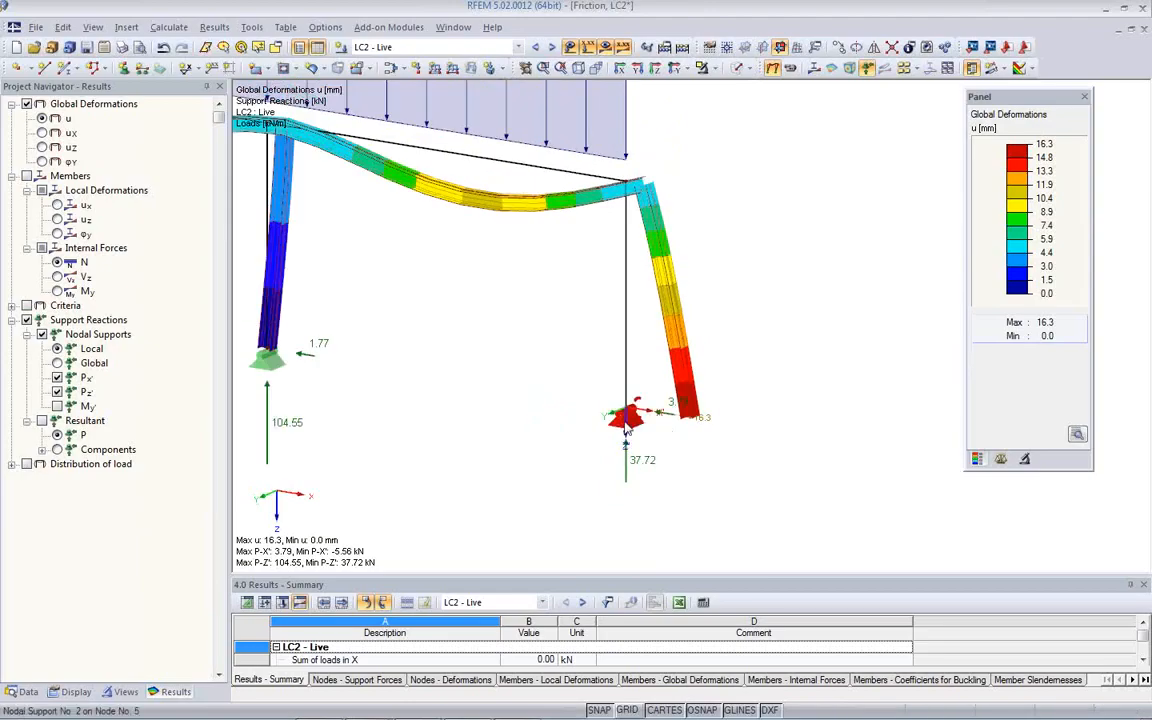
# - Edit the support type on node 5, choose Friction PY' PZ' for uX', and examine its friction coefficient and diagram
pyautogui.doubleClick(626, 425)
pyautogui.click(600, 291)
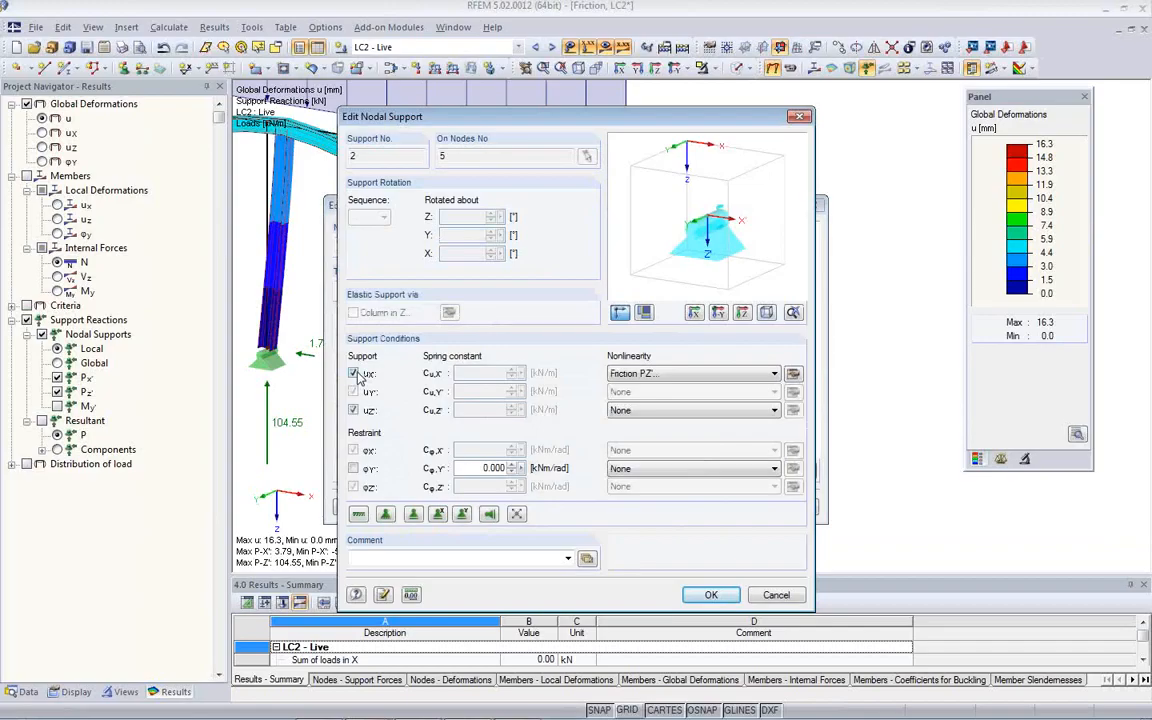
pyautogui.click(774, 374)
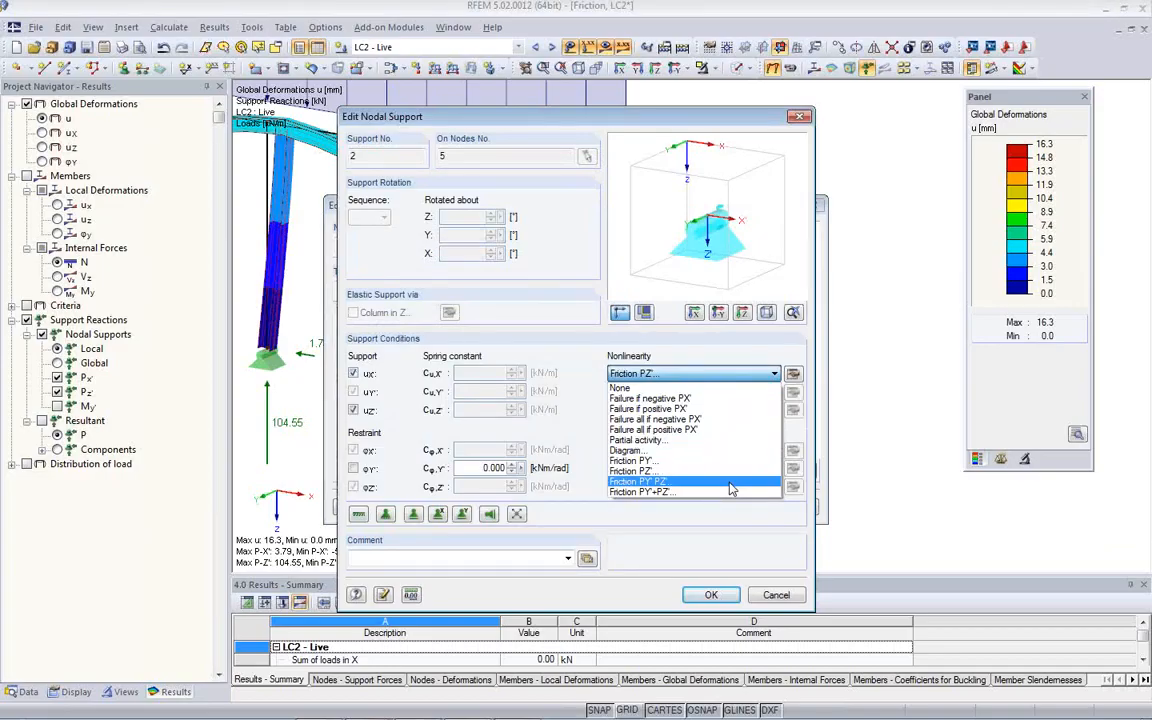
pyautogui.click(645, 491)
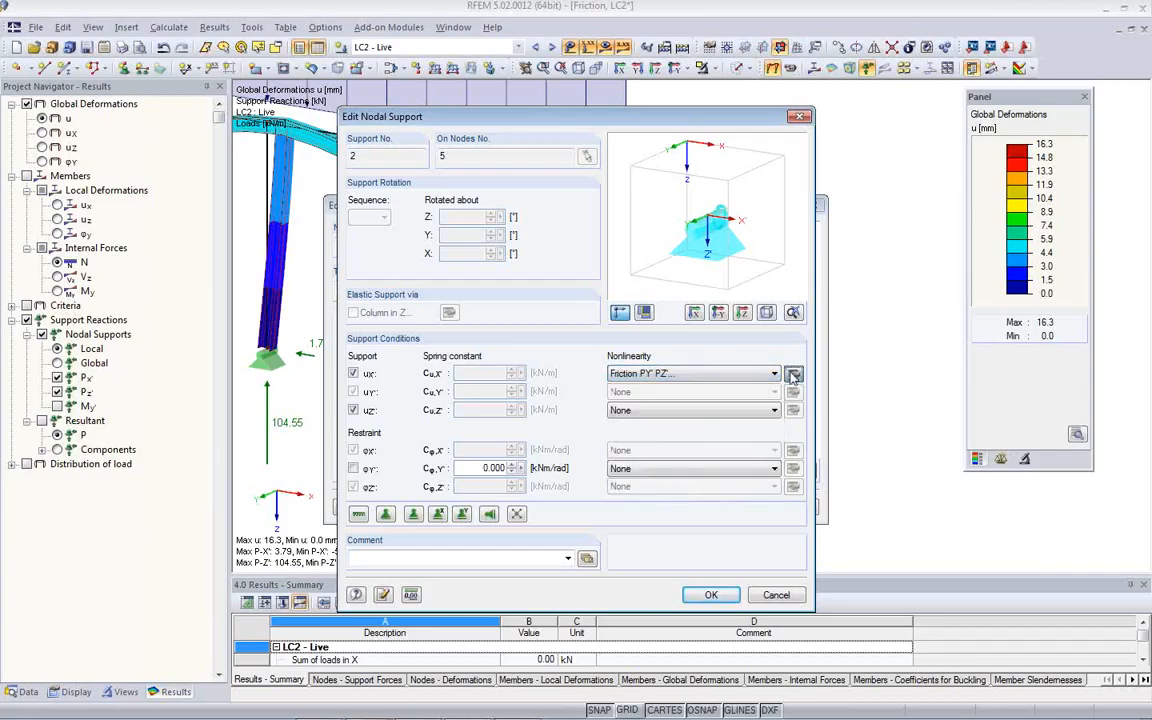
pyautogui.click(793, 373)
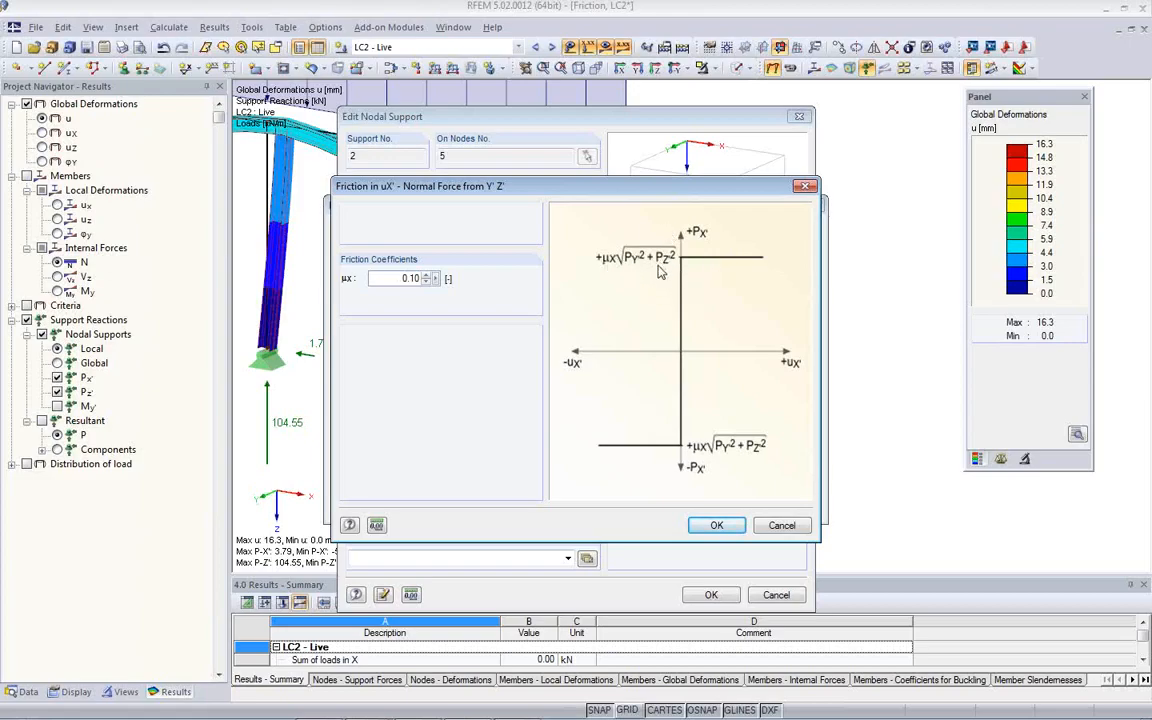
pyautogui.click(773, 526)
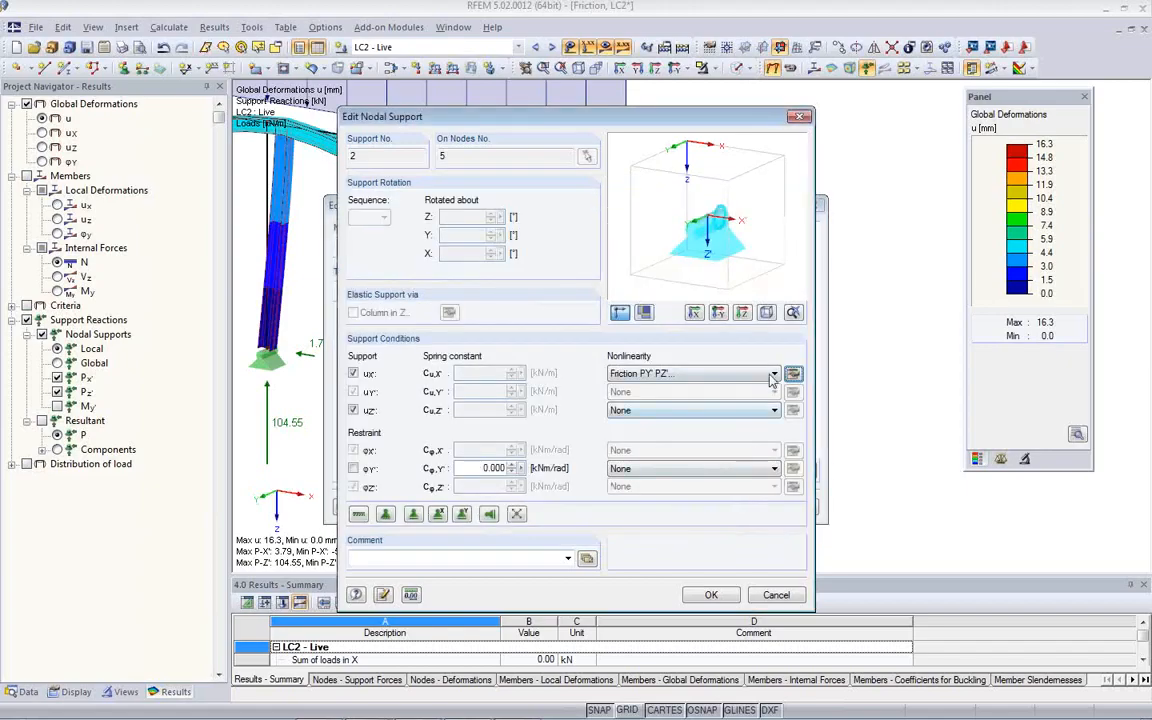
# - Choose Friction PY'+PZ' as the uX' nonlinearity and examine its two friction coefficients and diagram
pyautogui.click(690, 373)
pyautogui.click(700, 420)
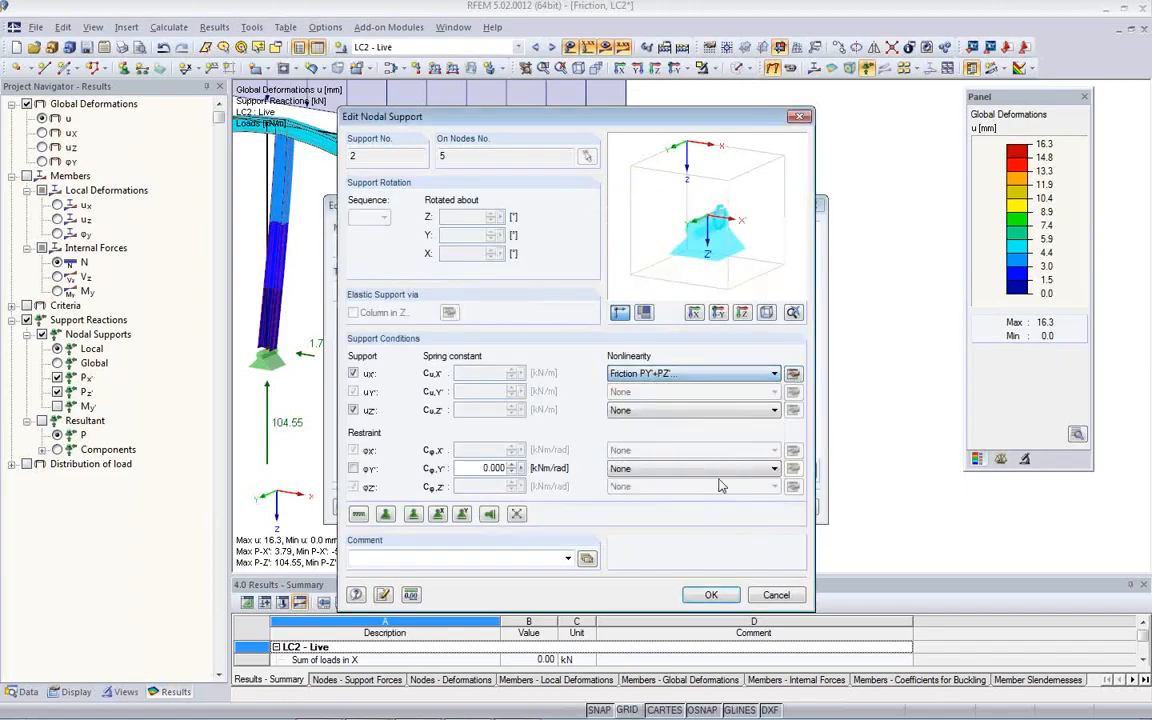
pyautogui.click(793, 373)
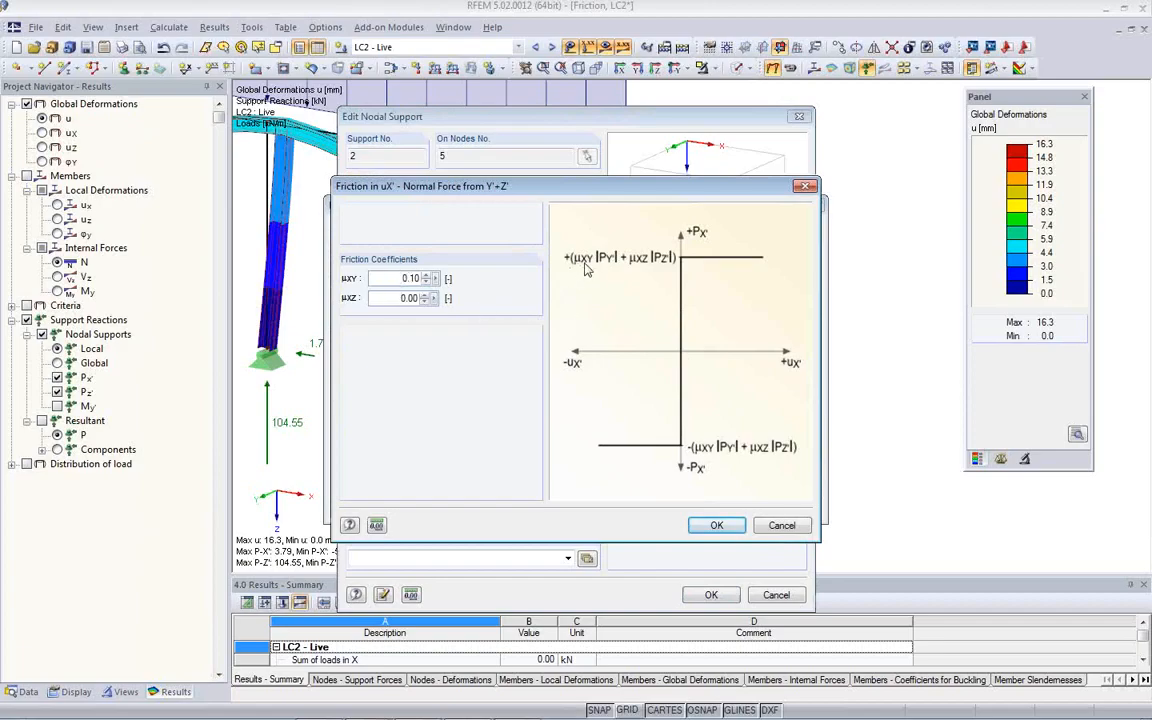
pyautogui.click(780, 525)
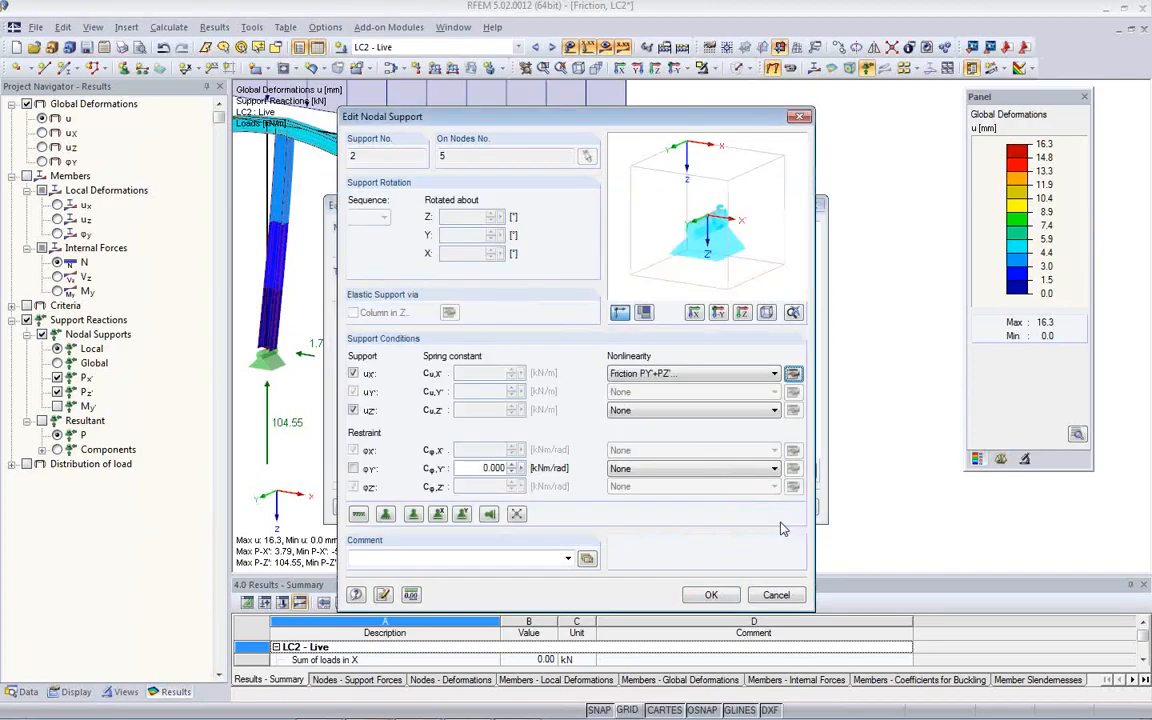
# - Choose Diagram as the uX' nonlinearity of the node 5 support and examine its diagram settings and saved dialog data
pyautogui.click(772, 374)
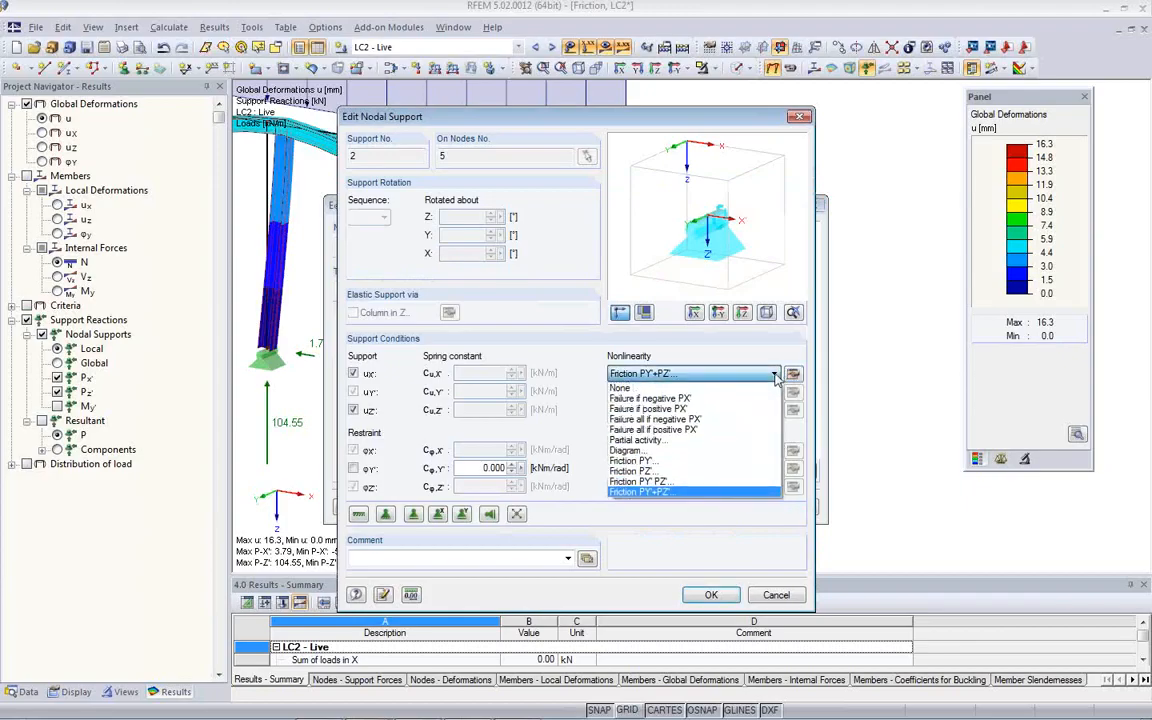
pyautogui.click(729, 455)
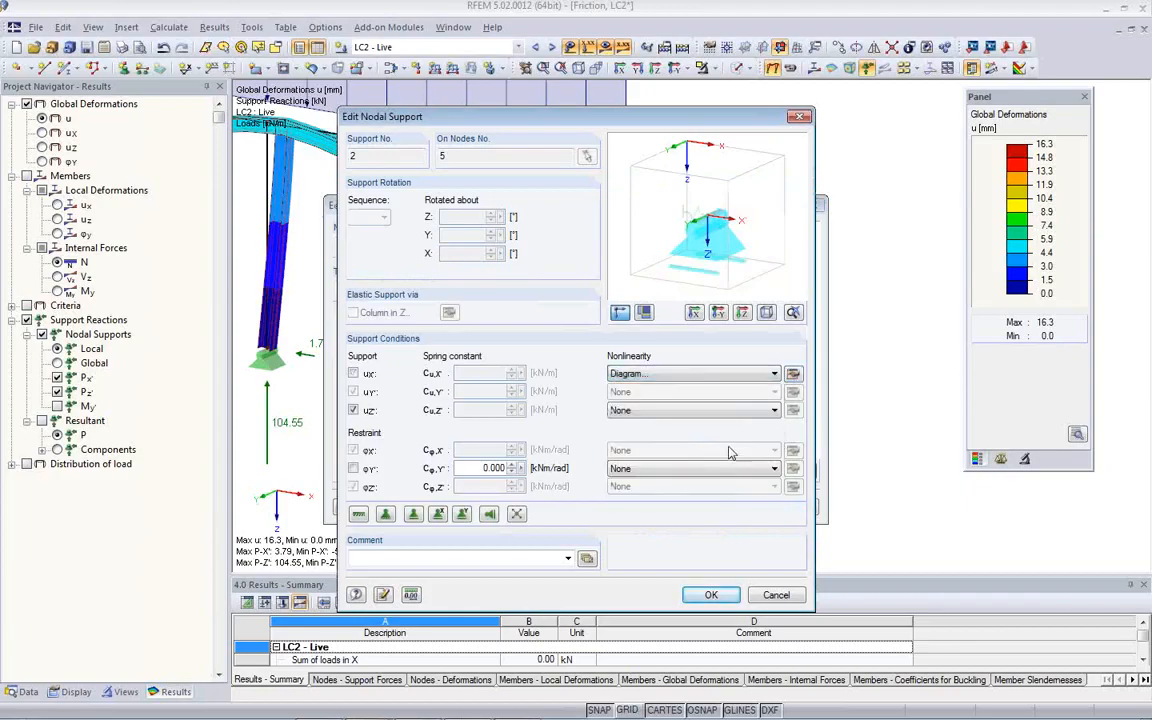
pyautogui.click(792, 374)
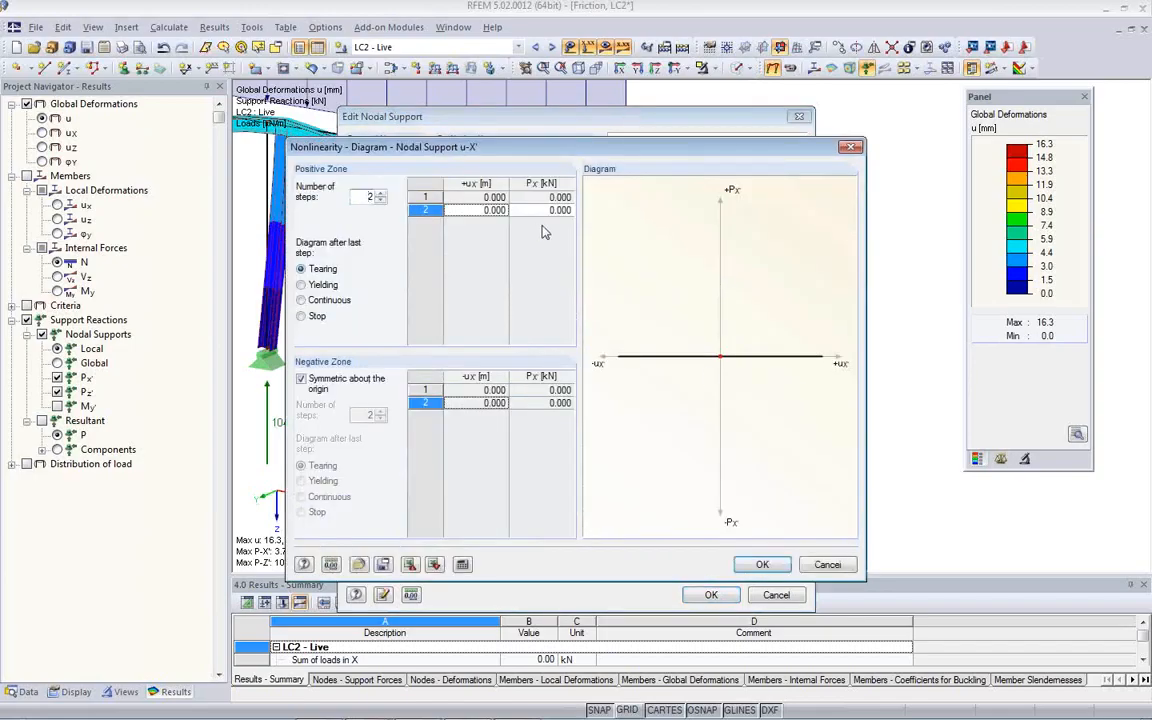
pyautogui.click(359, 564)
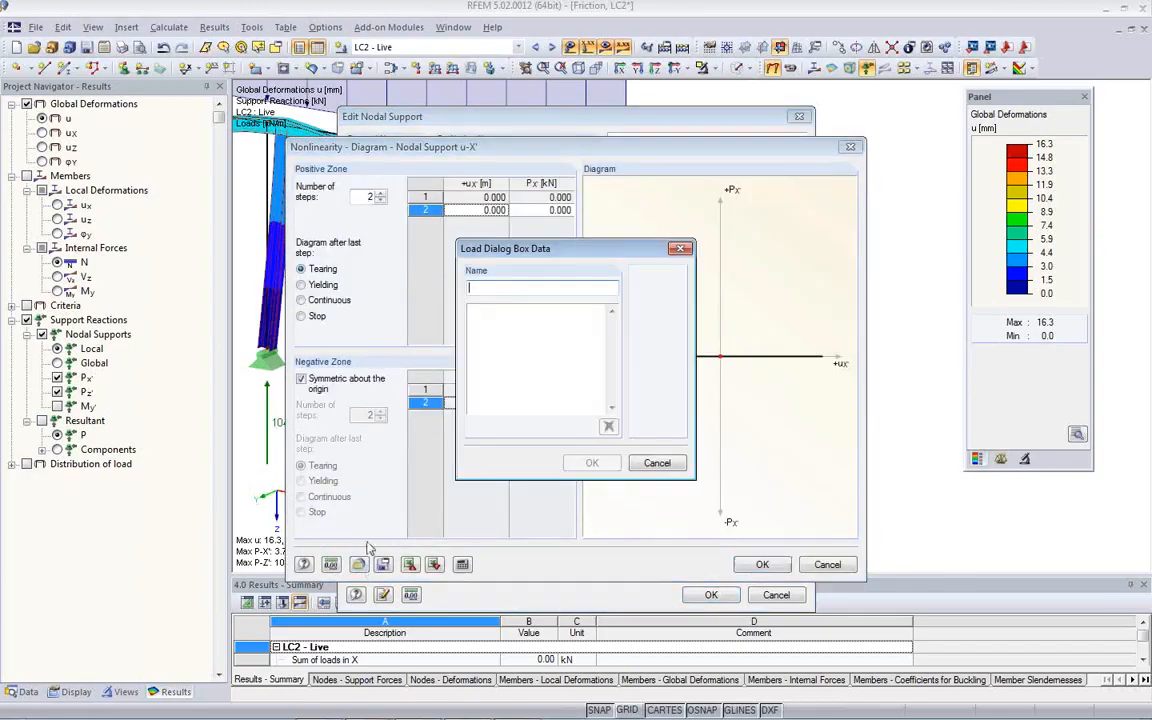
pyautogui.click(657, 463)
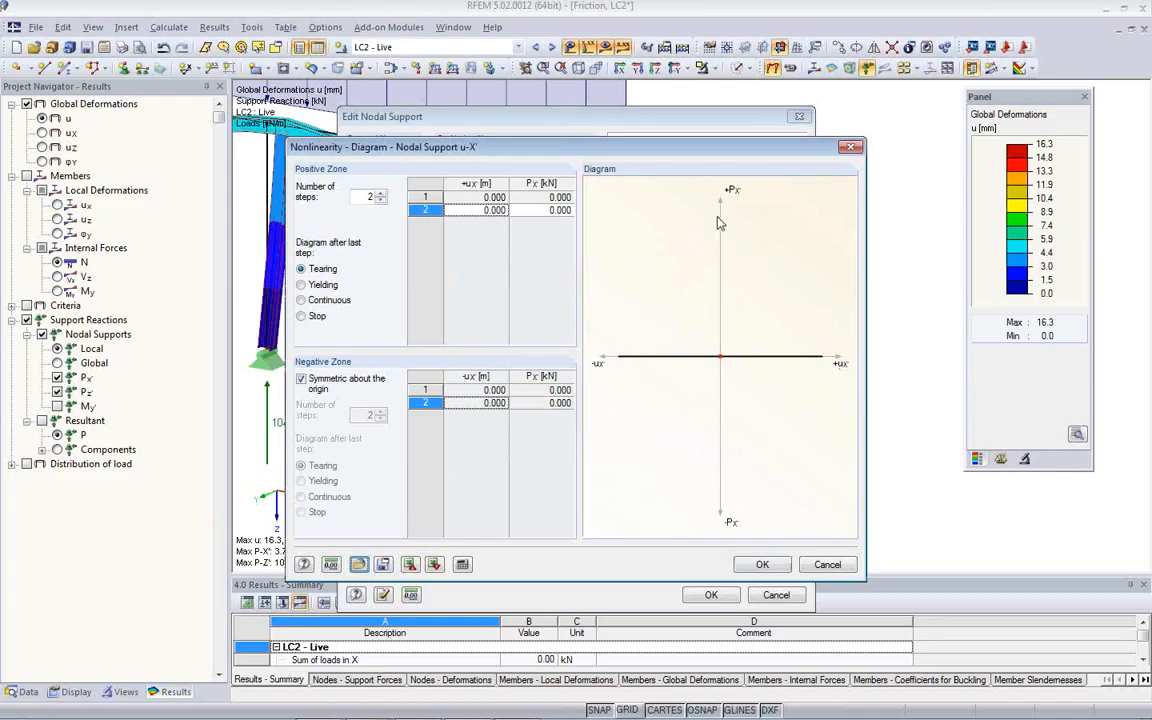
# - Define a three-step uX' diagram with 10 kN at 0.100 m and 13 kN at 0.200 m in the positive zone
pyautogui.doubleClick(488, 209)
pyautogui.write('0.')
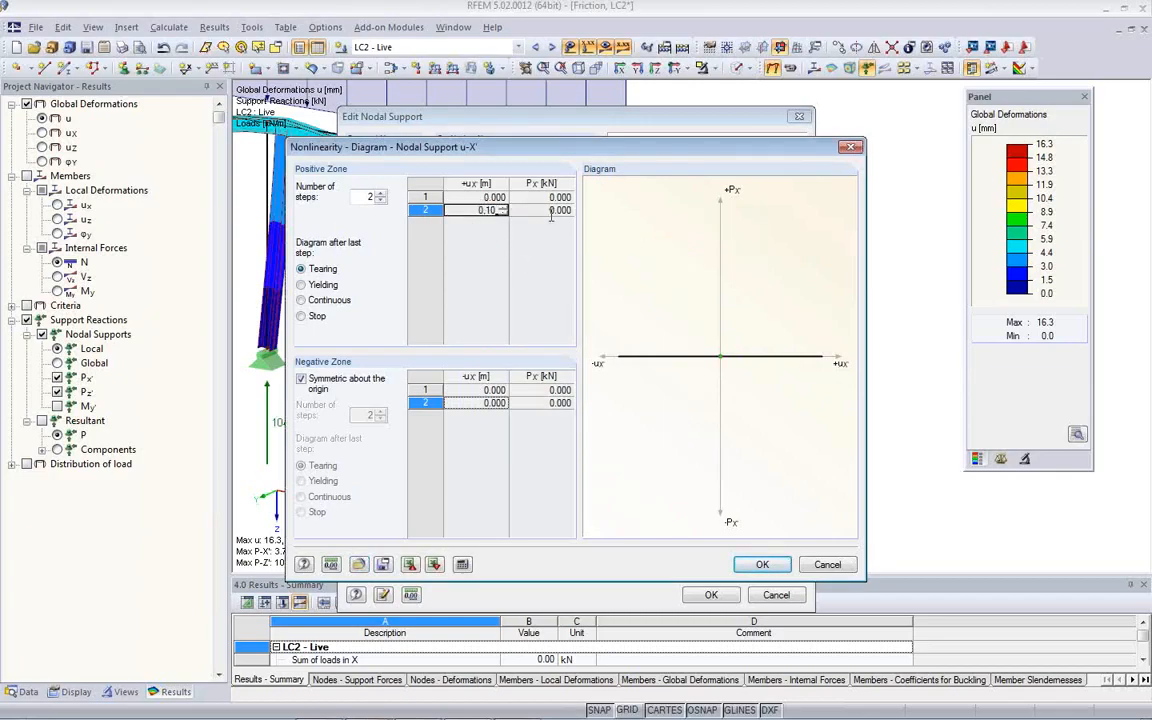
pyautogui.click(380, 194)
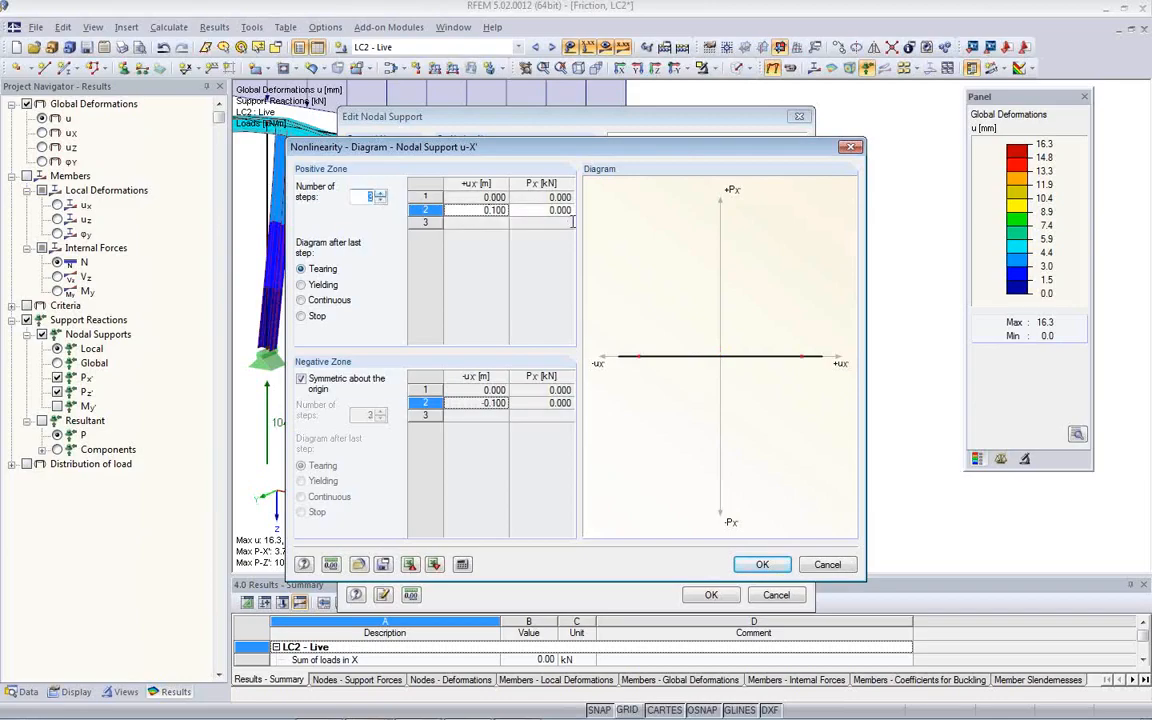
pyautogui.doubleClick(528, 210)
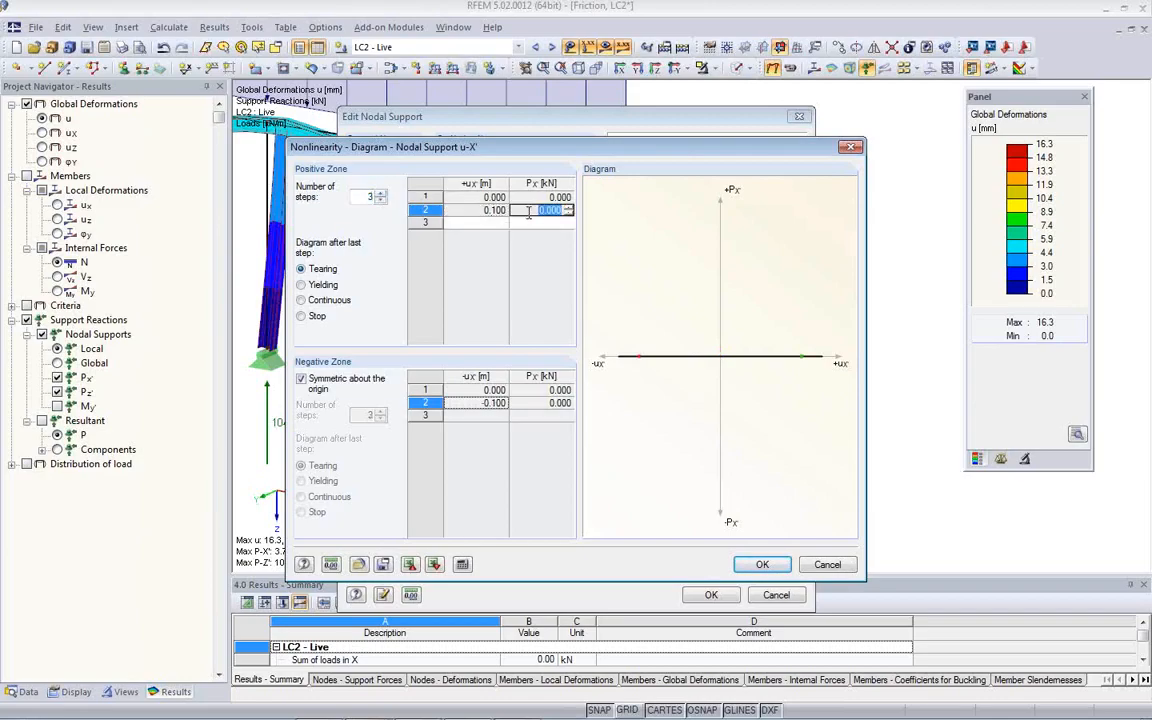
pyautogui.write('10')
pyautogui.click(487, 222)
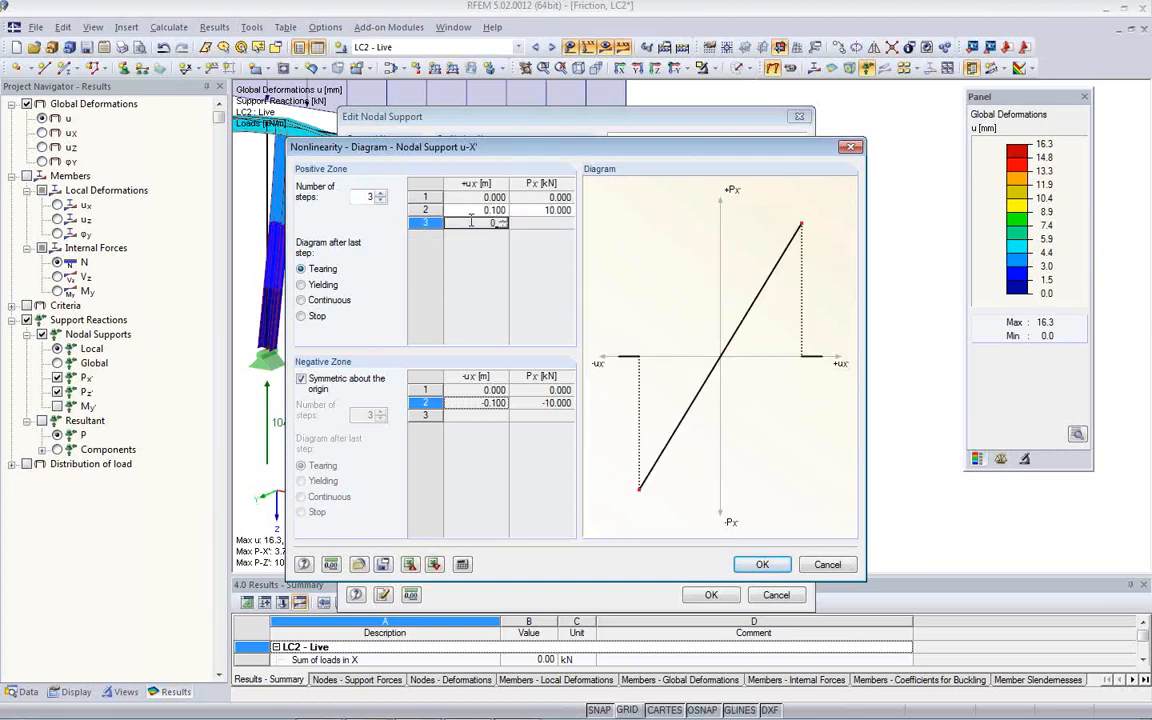
pyautogui.press('Tab')
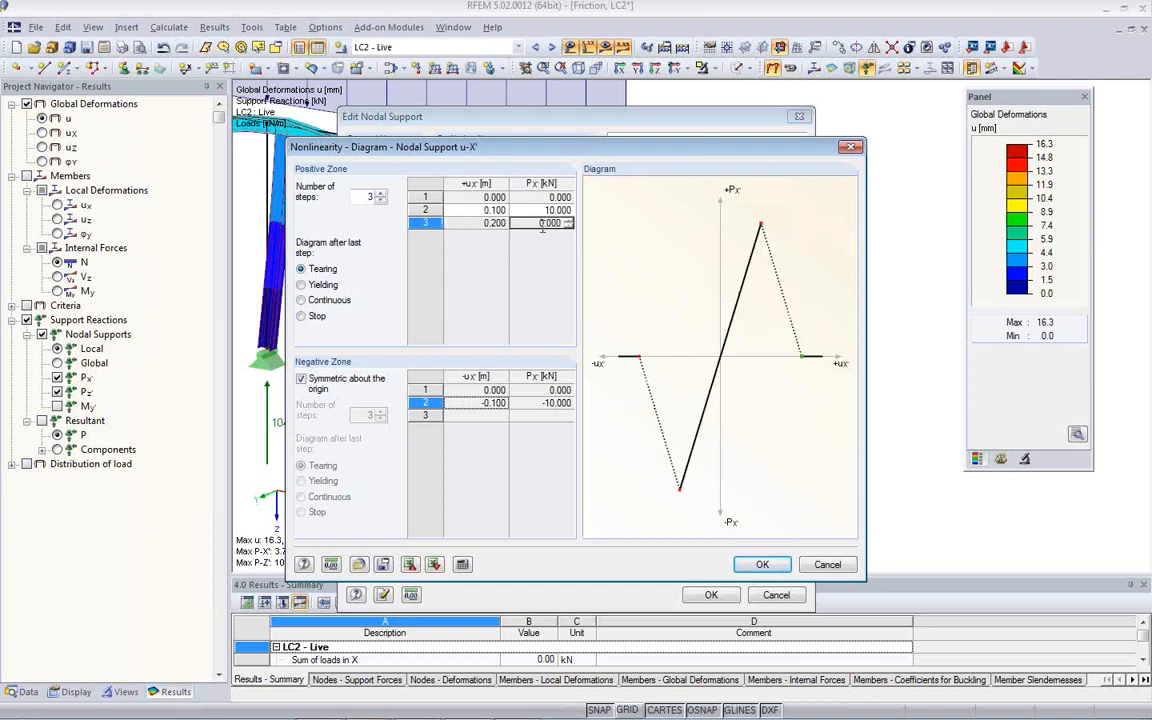
pyautogui.write('13')
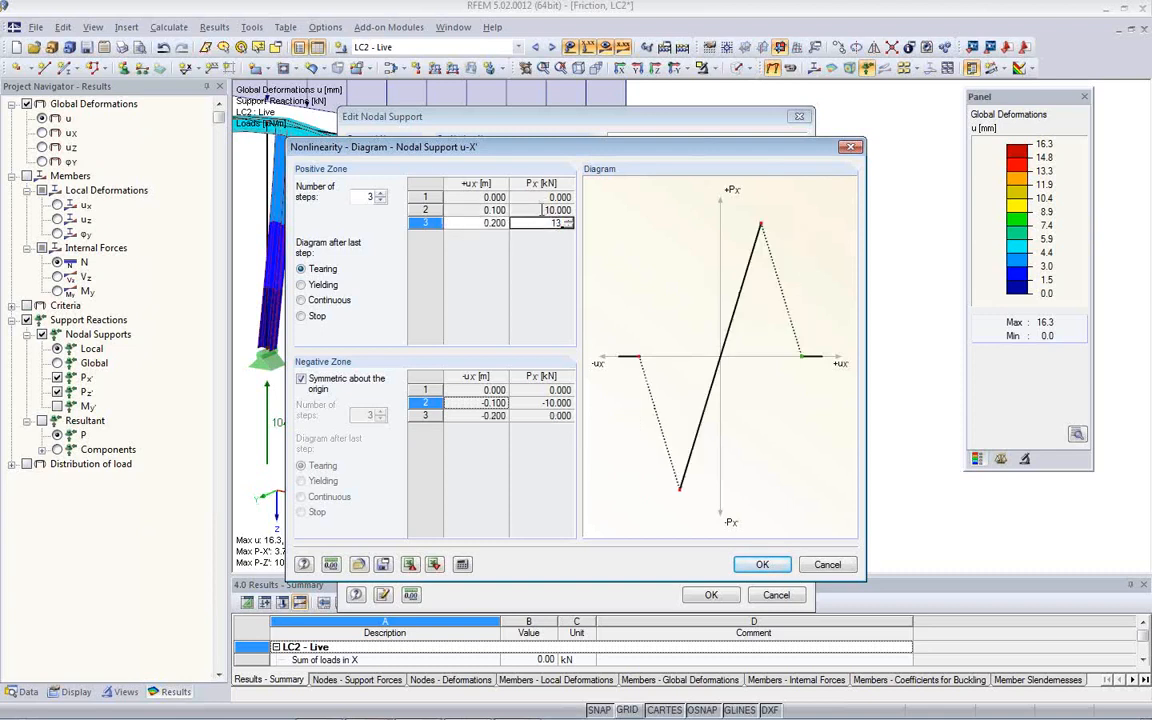
pyautogui.click(549, 209)
# - Compare the Yielding, Continuous, Stop and Tearing behaviours after the last step of the uX' diagram
pyautogui.click(301, 284)
pyautogui.click(301, 300)
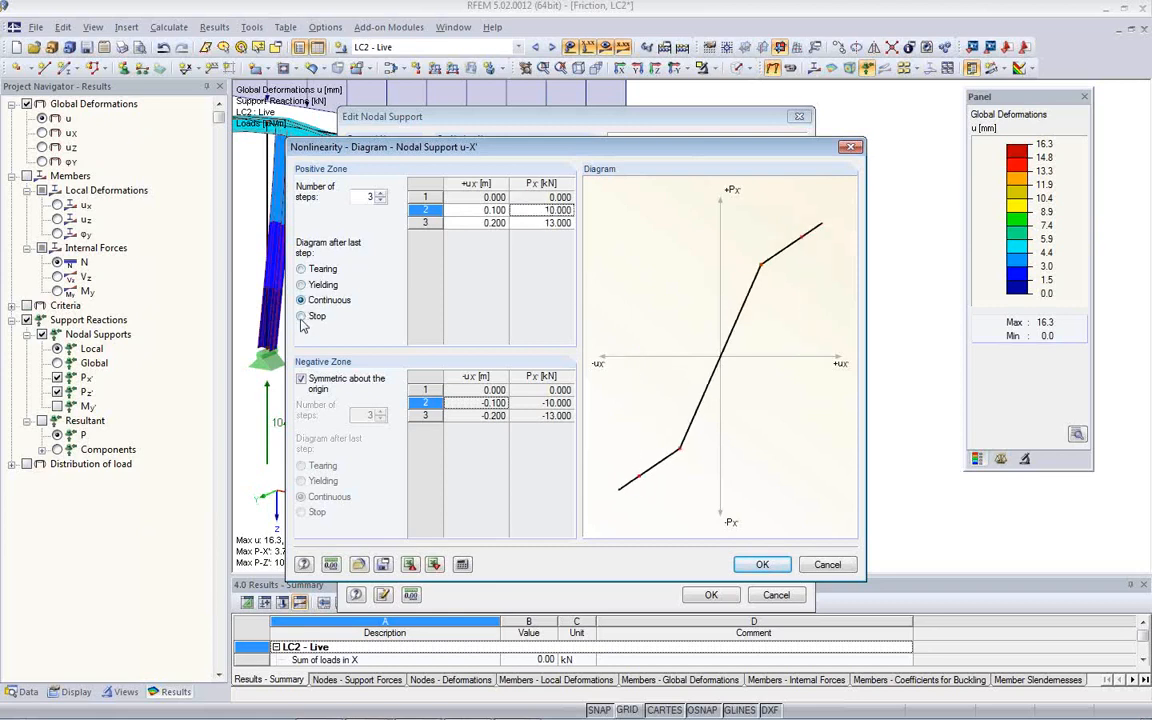
pyautogui.click(301, 316)
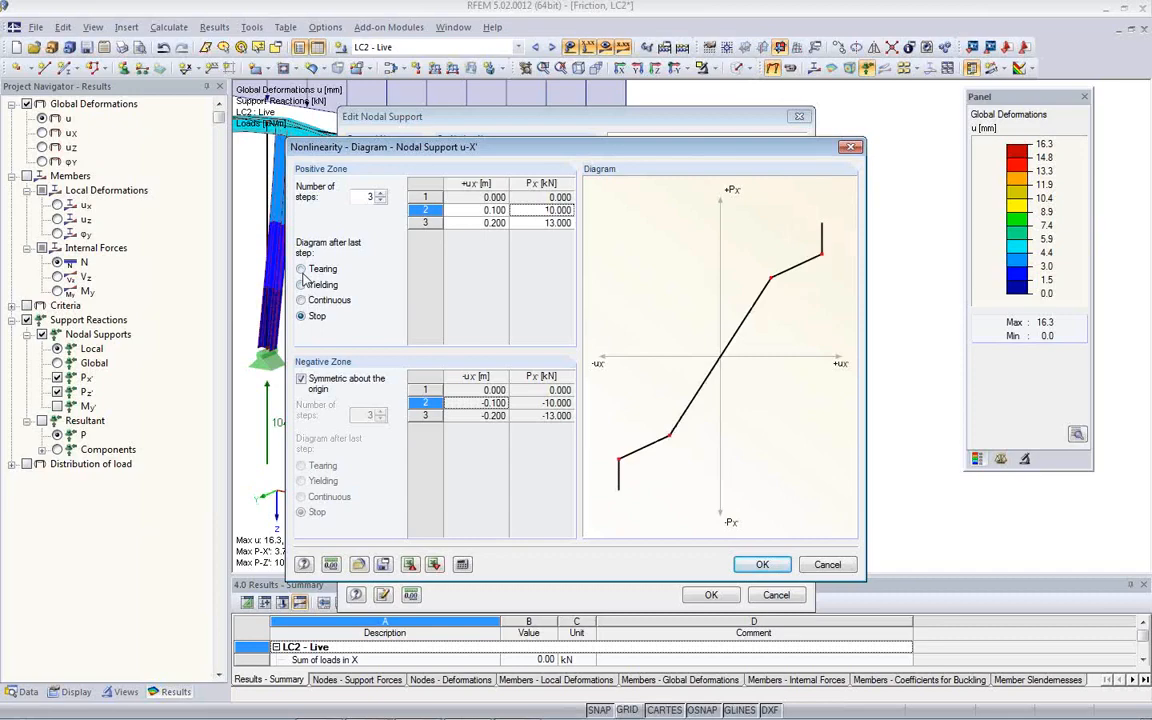
pyautogui.click(301, 269)
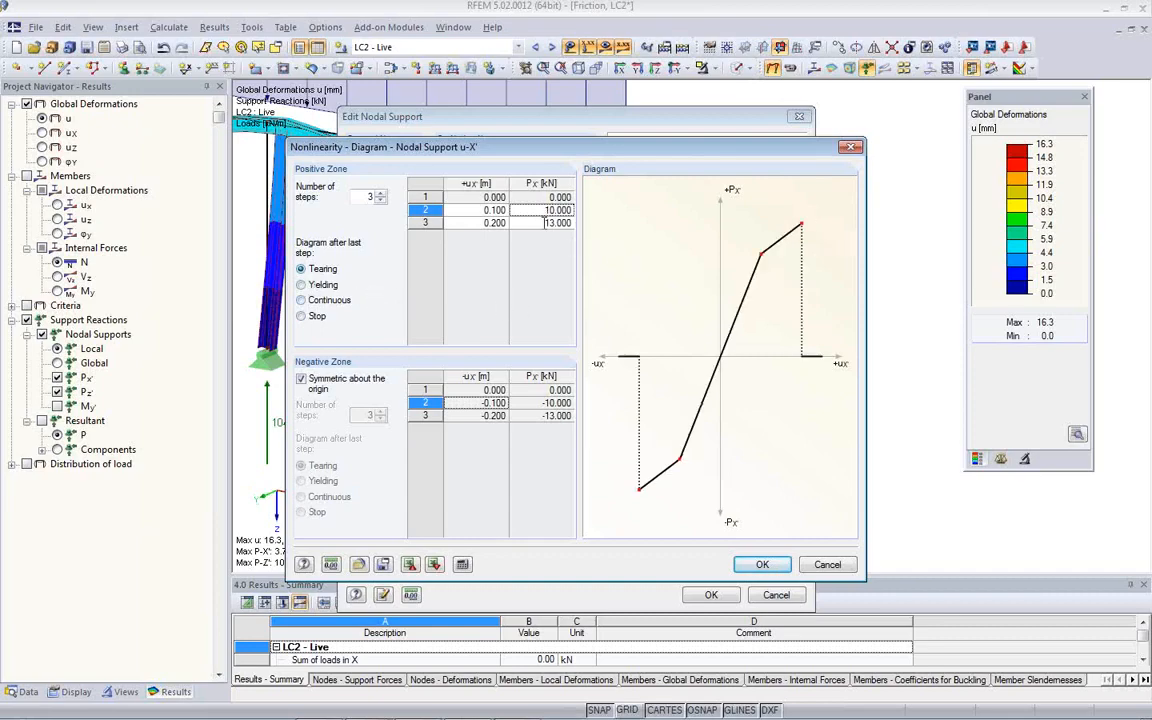
pyautogui.click(531, 210)
# - Try the negative zone's symmetry setting, and discard the diagram and all nodal support edits
pyautogui.click(301, 380)
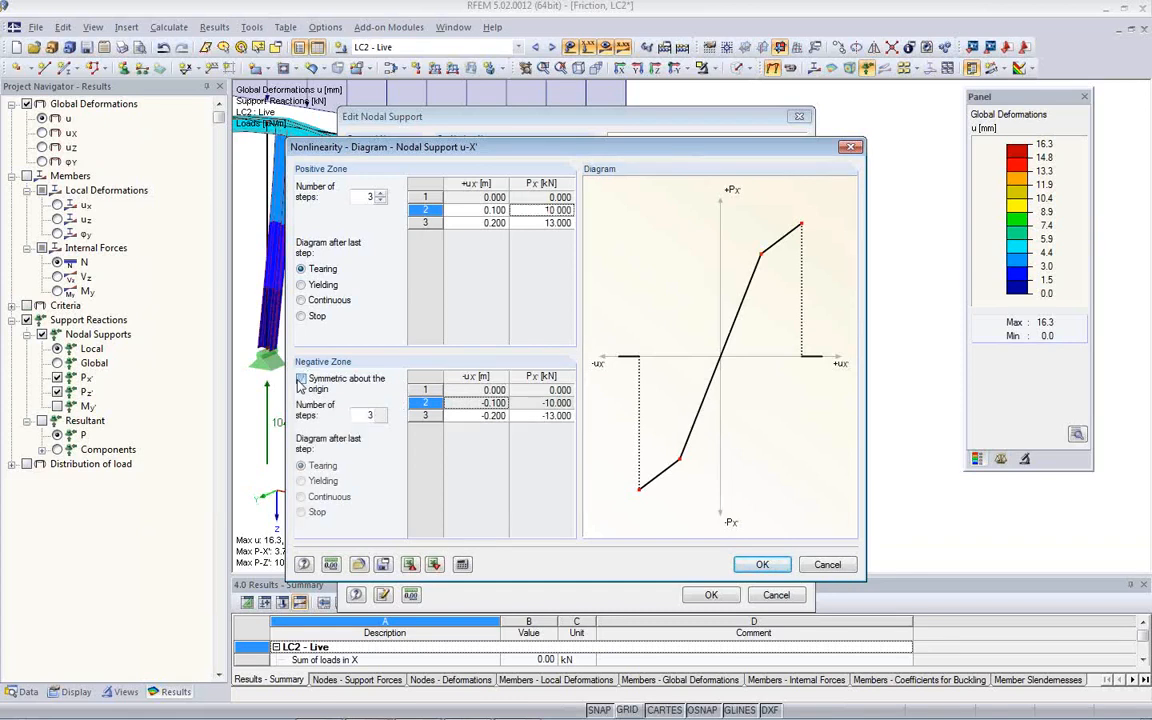
pyautogui.click(301, 380)
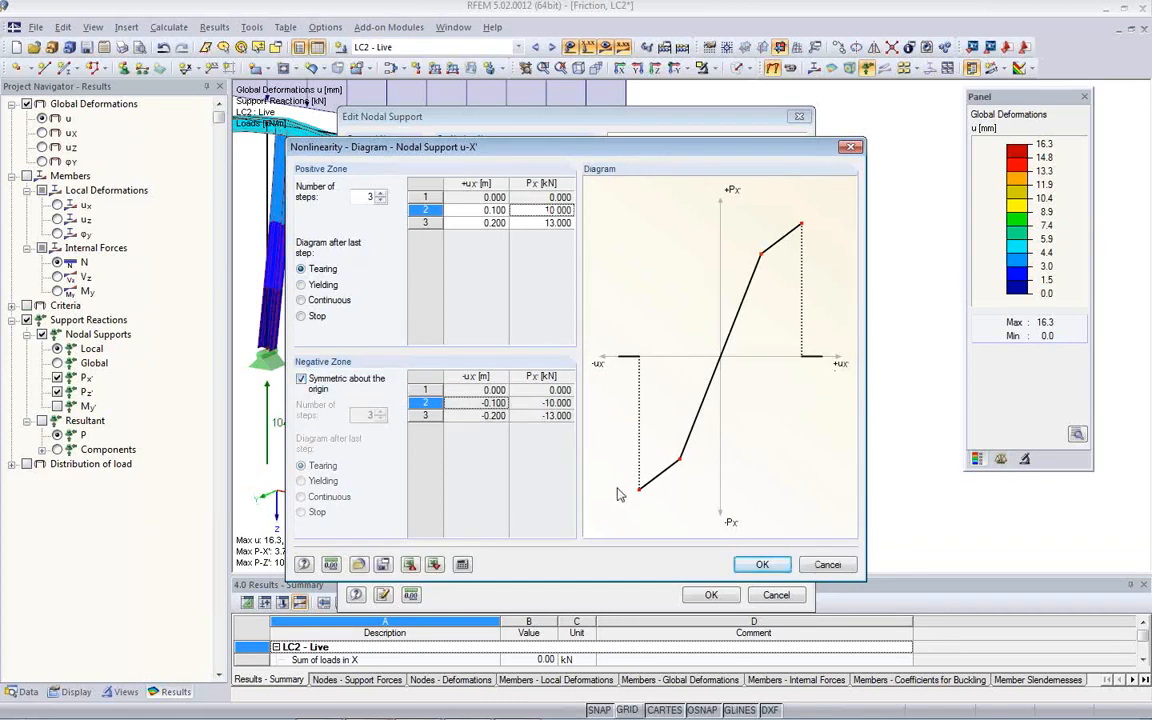
pyautogui.click(828, 565)
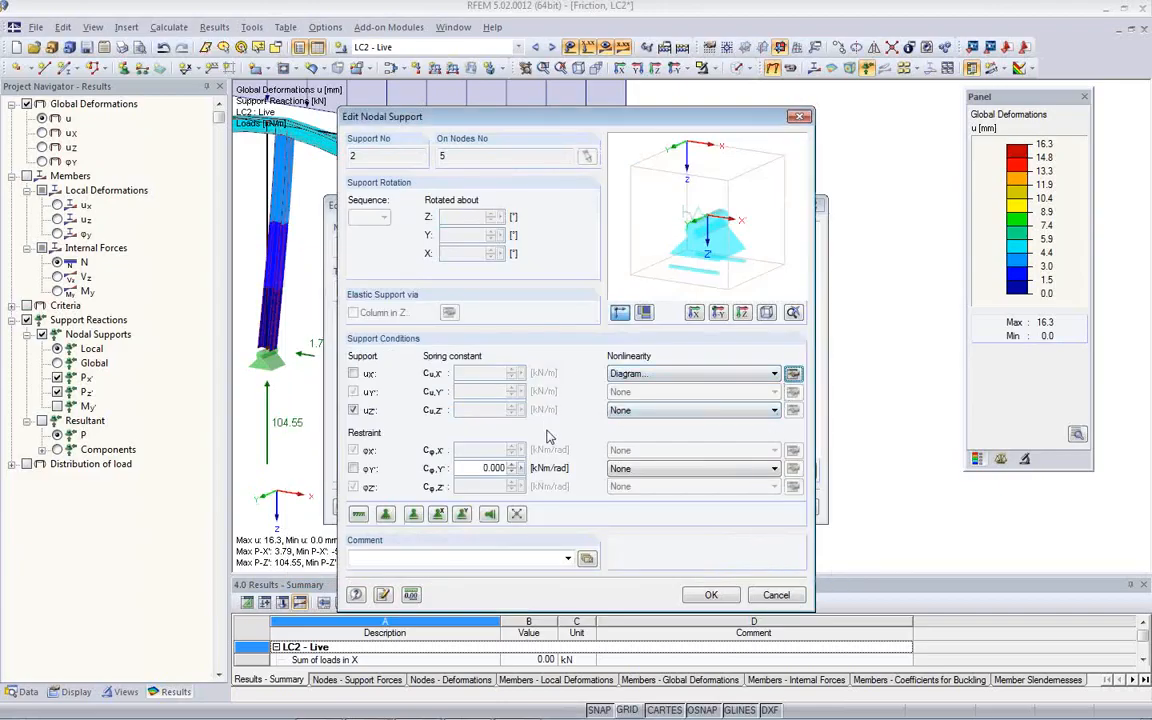
pyautogui.click(776, 374)
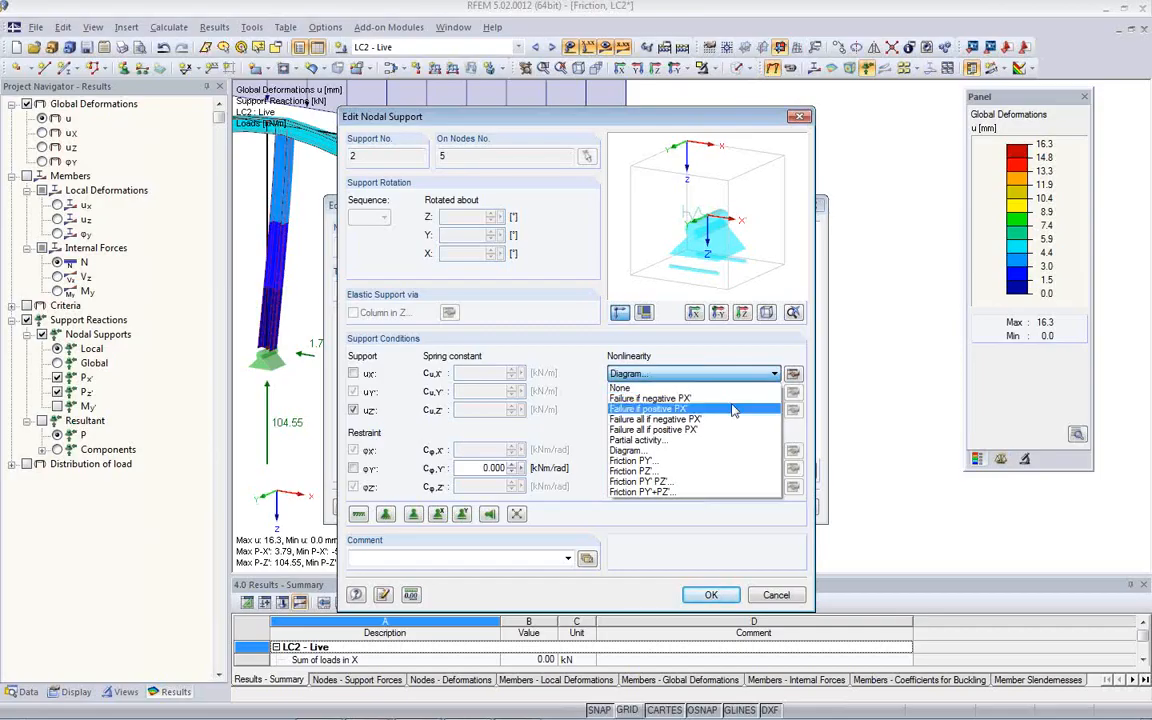
pyautogui.click(787, 598)
pyautogui.click(787, 598)
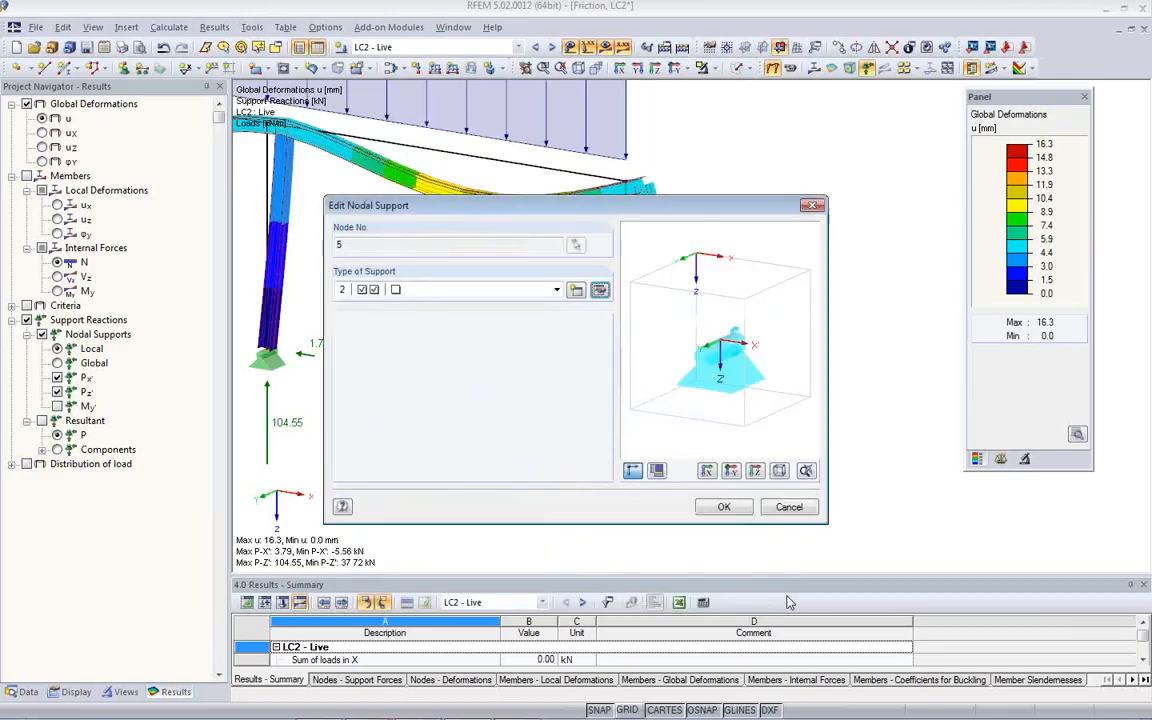
pyautogui.click(789, 508)
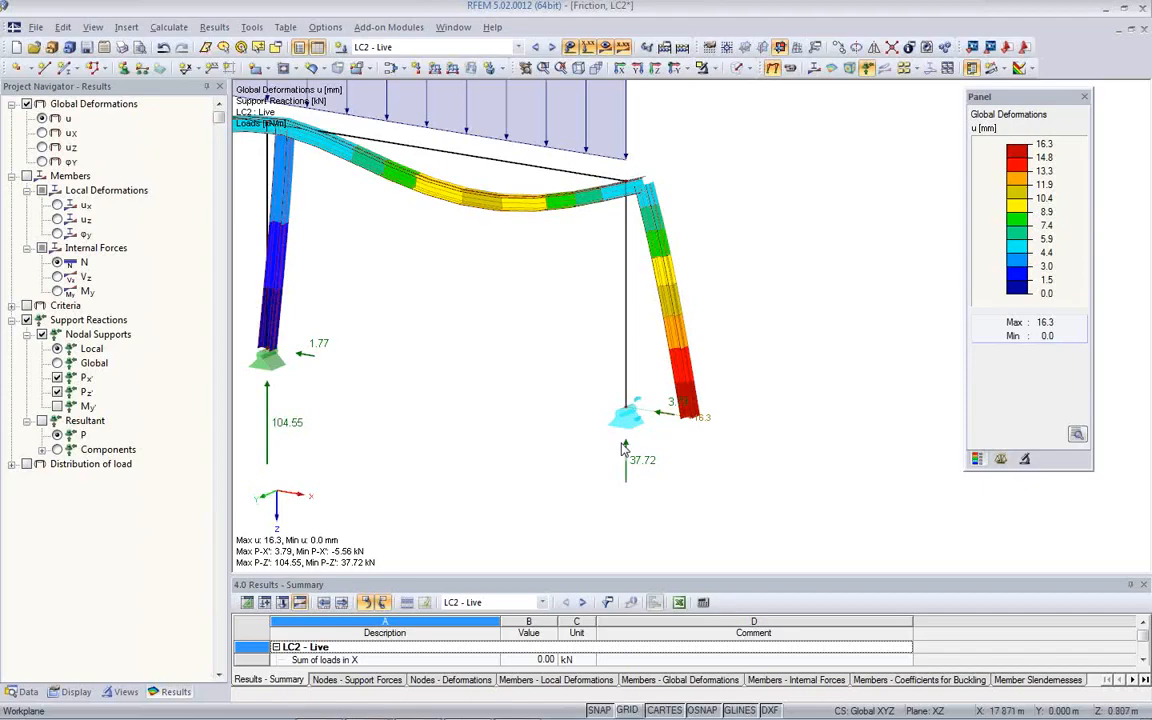
# - Close the Friction model and open the CableOnPulley model from the Webinar project
pyautogui.click(1145, 33)
pyautogui.click(518, 352)
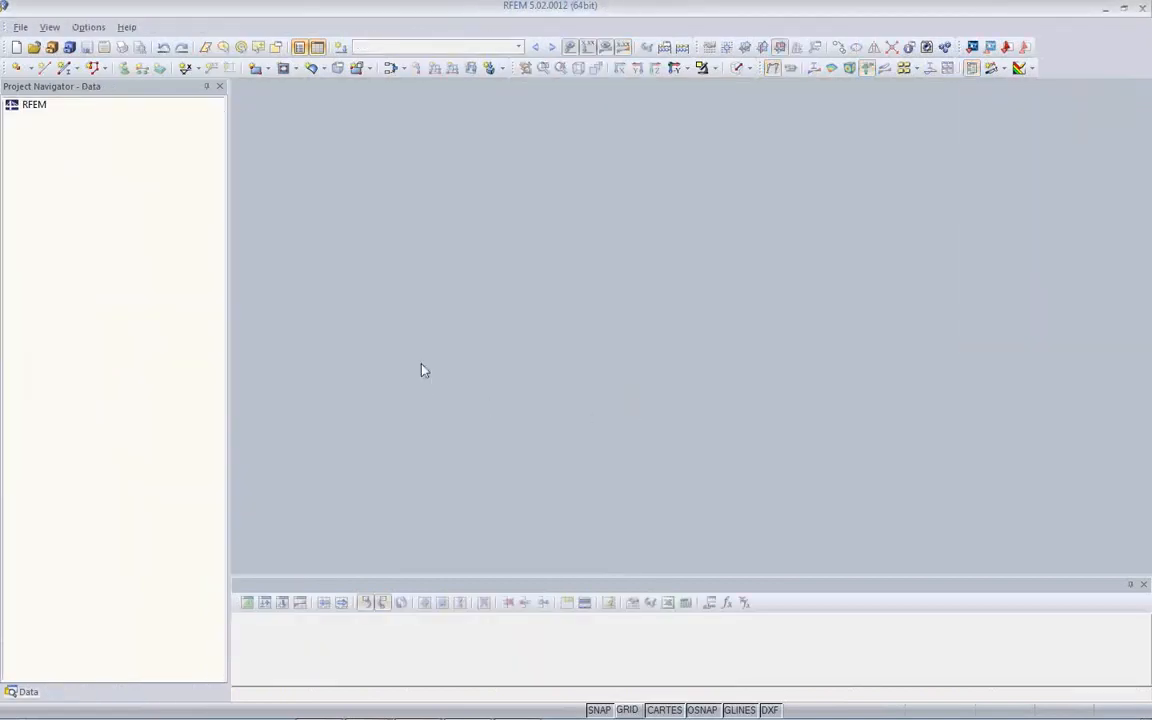
pyautogui.click(51, 47)
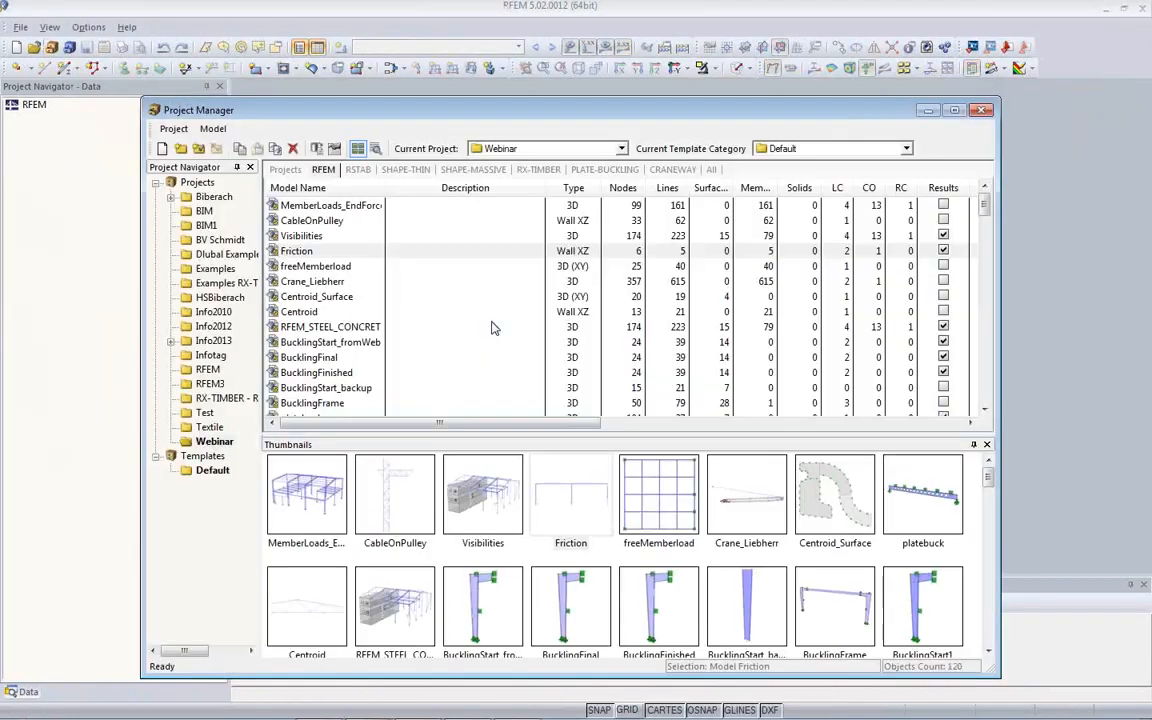
pyautogui.click(392, 530)
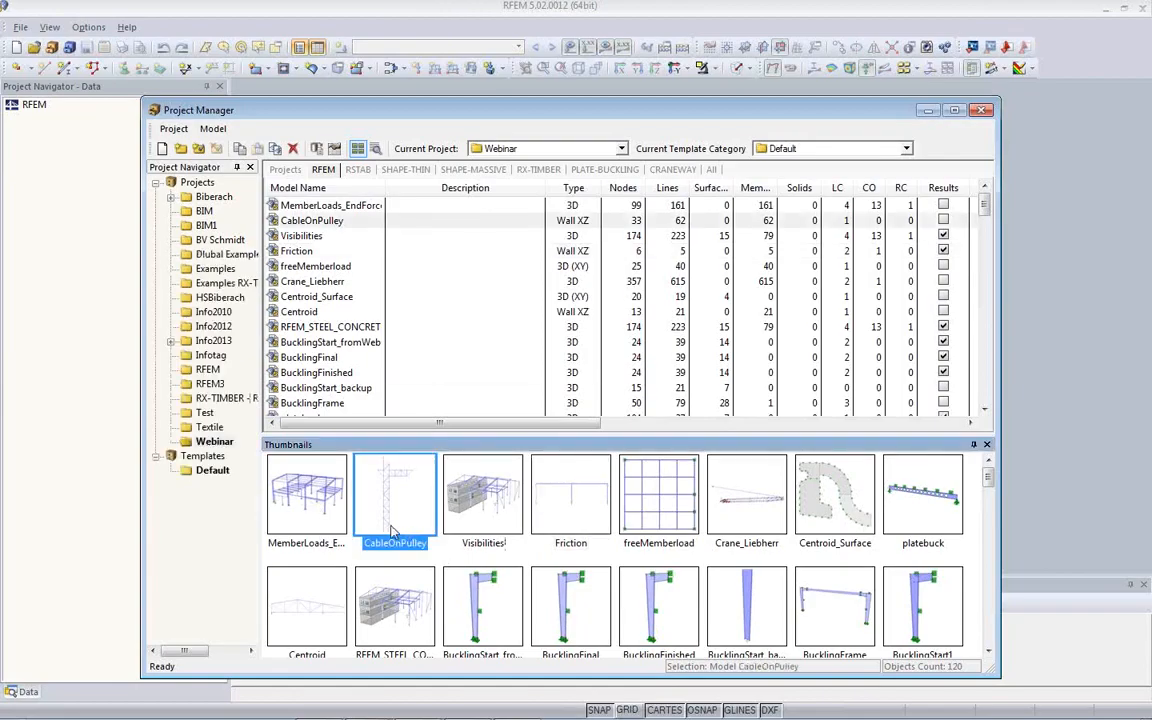
pyautogui.doubleClick(393, 528)
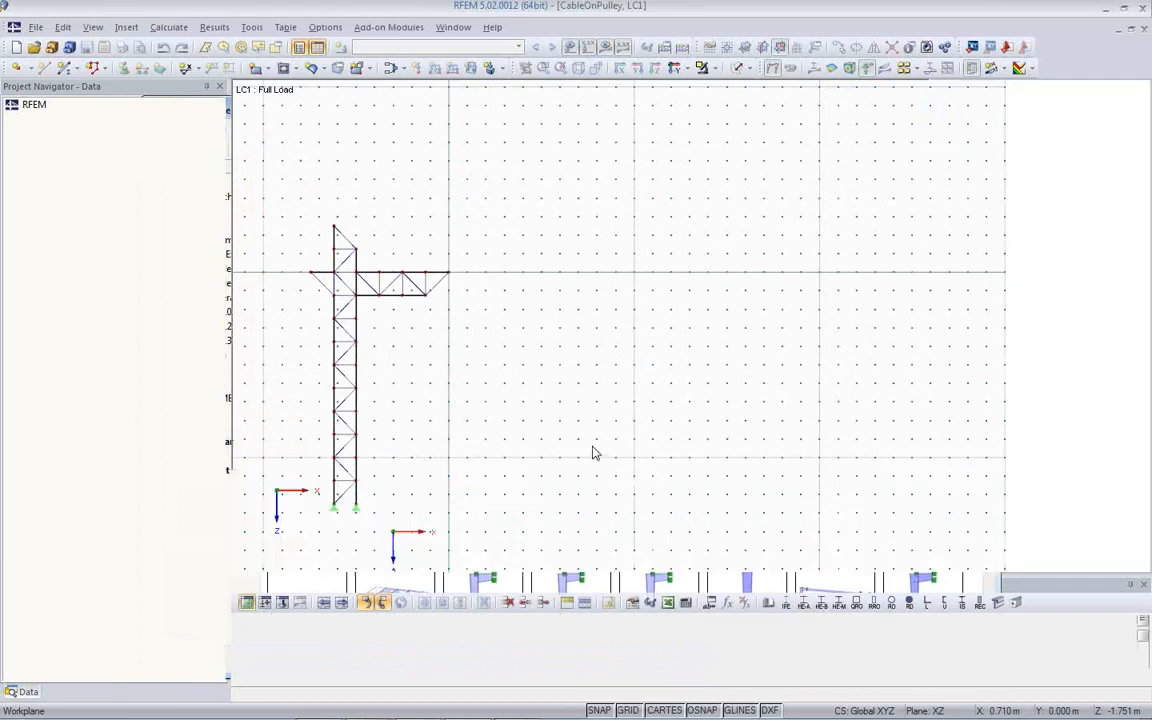
# - Draw one polyline from the mast's left base support through the left bracket tip, mast top and jib tip to about 4 m below the jib tip
pyautogui.moveTo(493, 434); pyautogui.dragTo(639, 387, button='middle')
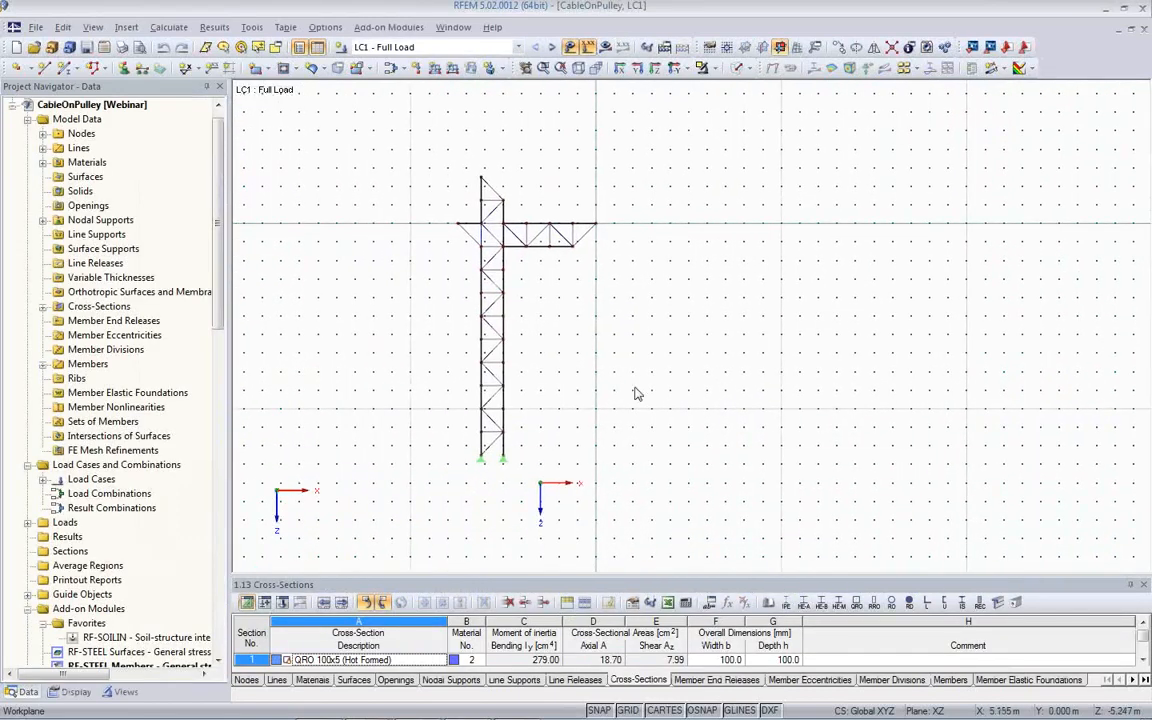
pyautogui.scroll(1, 534, 432)
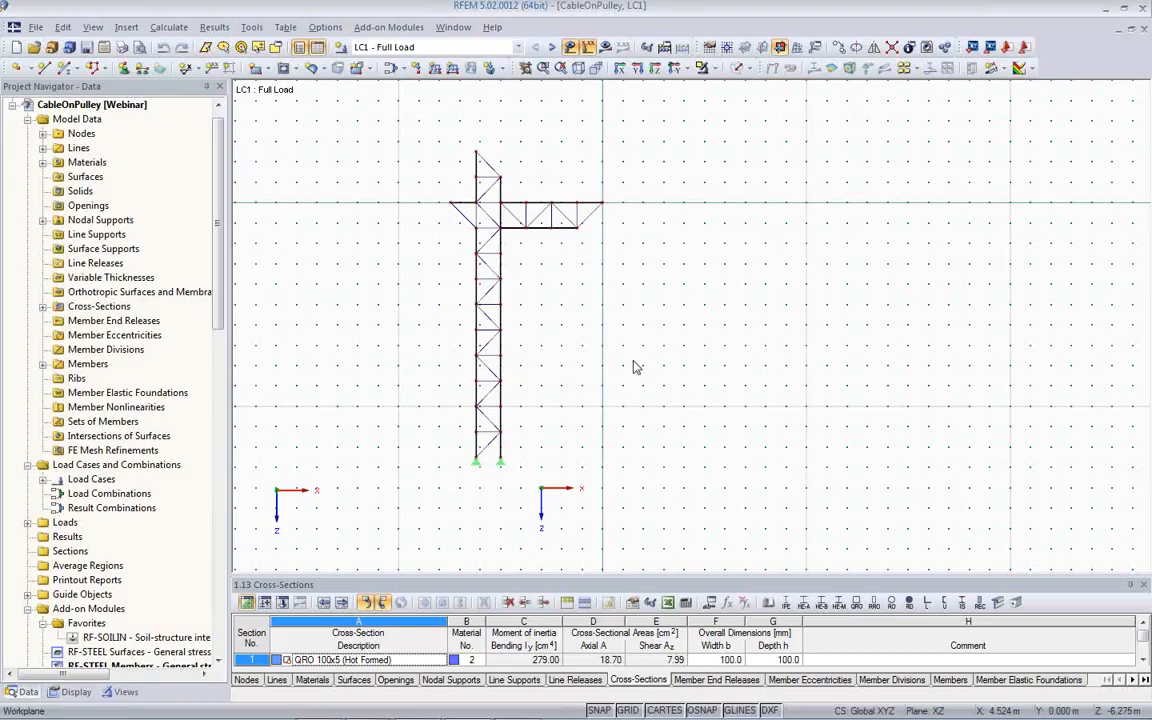
pyautogui.scroll(1, 576, 386)
pyautogui.scroll(1, 533, 391)
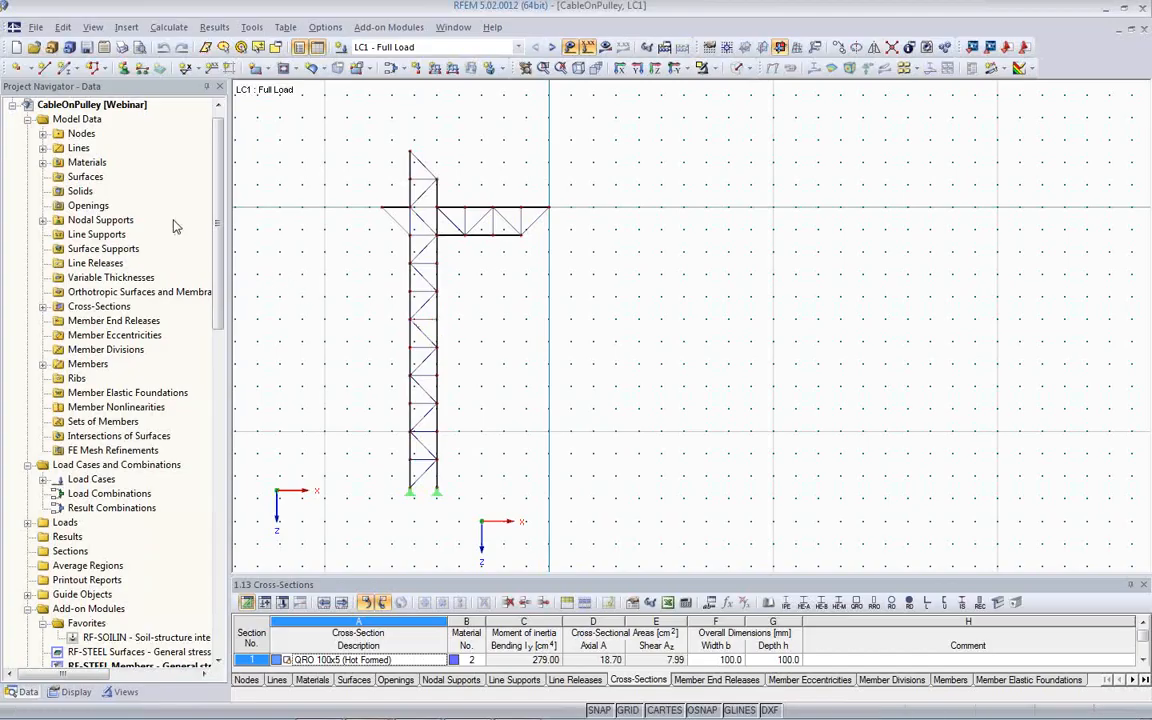
pyautogui.click(91, 69)
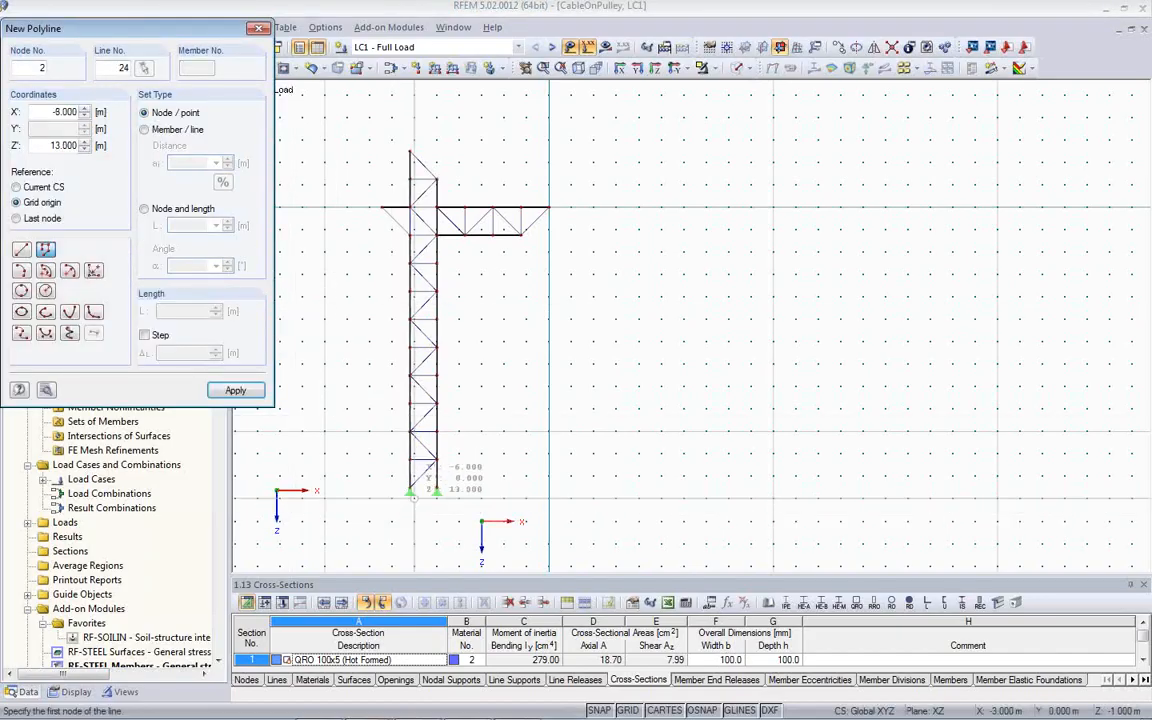
pyautogui.click(411, 491)
pyautogui.click(423, 466)
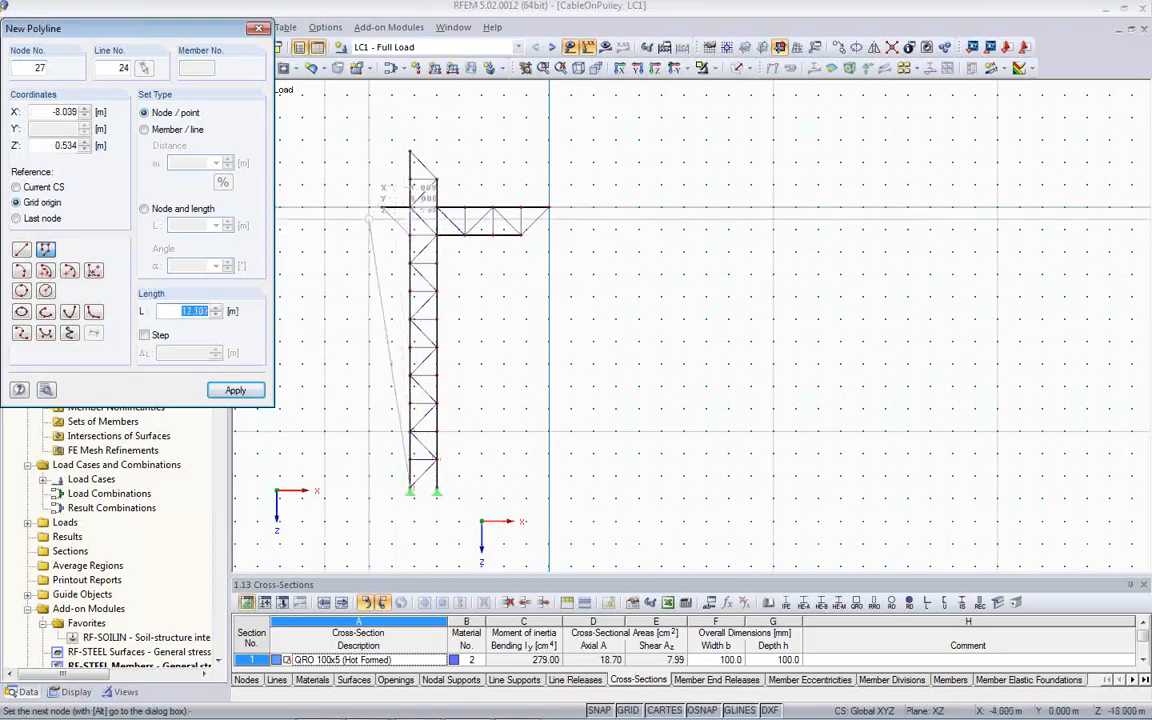
pyautogui.click(382, 207)
pyautogui.click(410, 152)
pyautogui.click(549, 207)
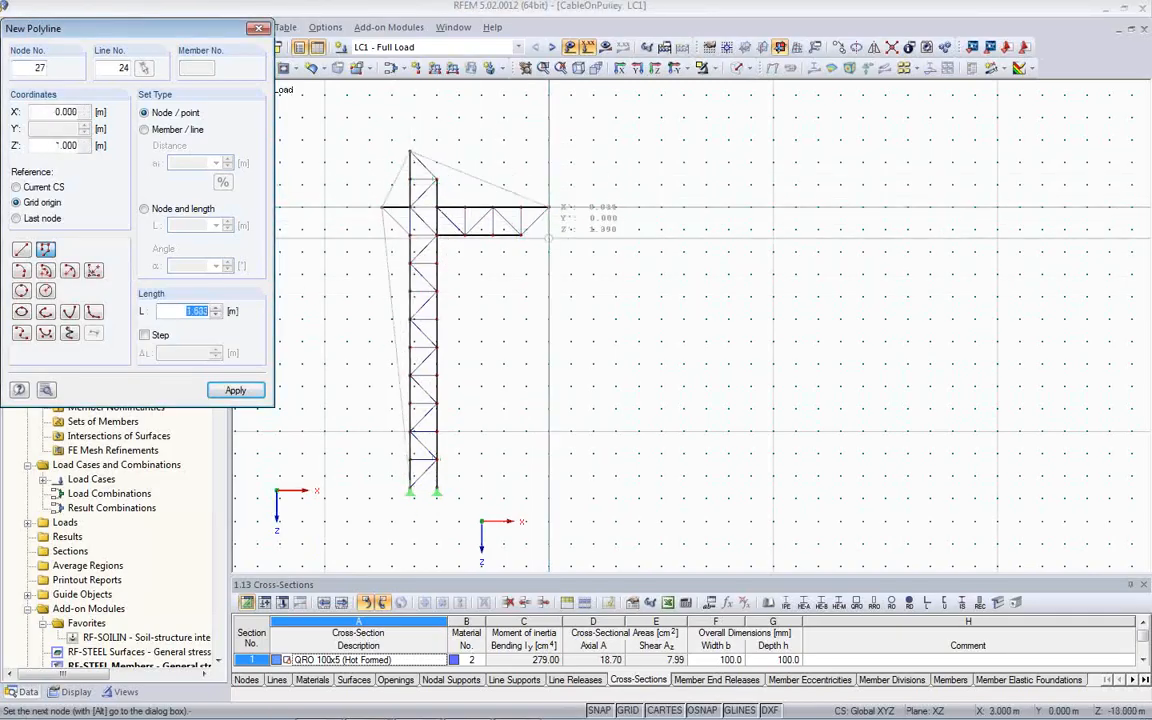
pyautogui.click(549, 296)
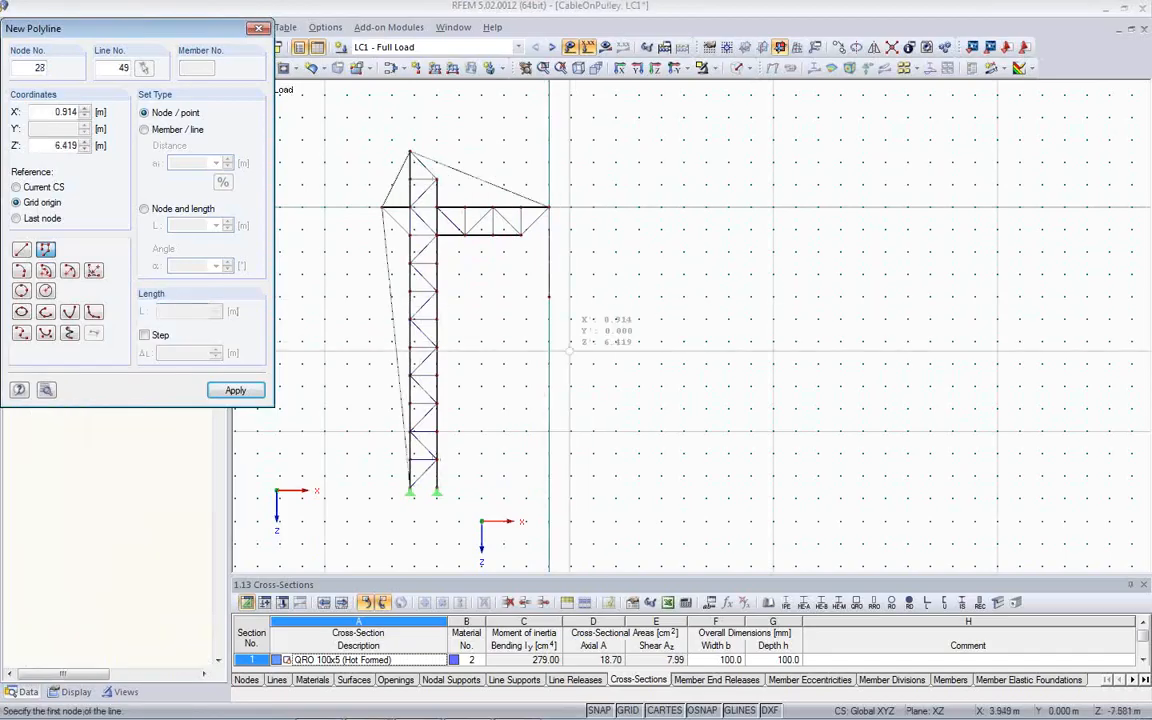
pyautogui.press('Escape')
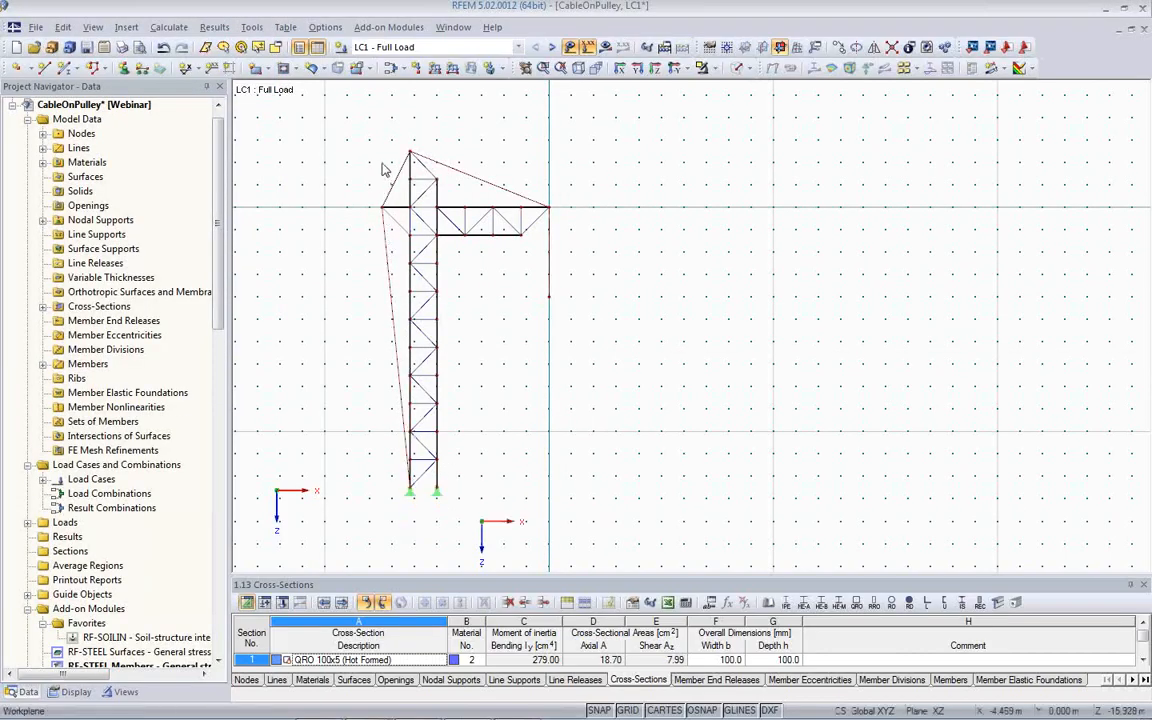
# - Assign a Cable on Pulleys member with cross-section 2, RD 40 in Steel S 235, to the polyline running over the mast
pyautogui.doubleClick(394, 337)
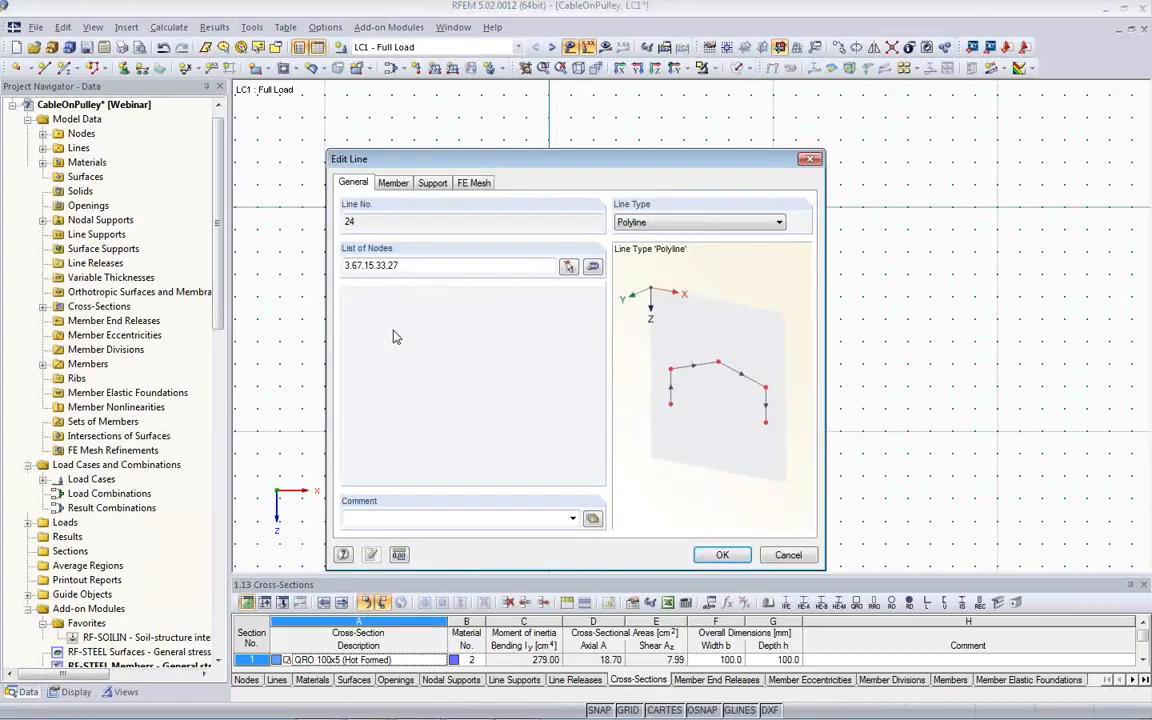
pyautogui.click(393, 183)
pyautogui.click(348, 267)
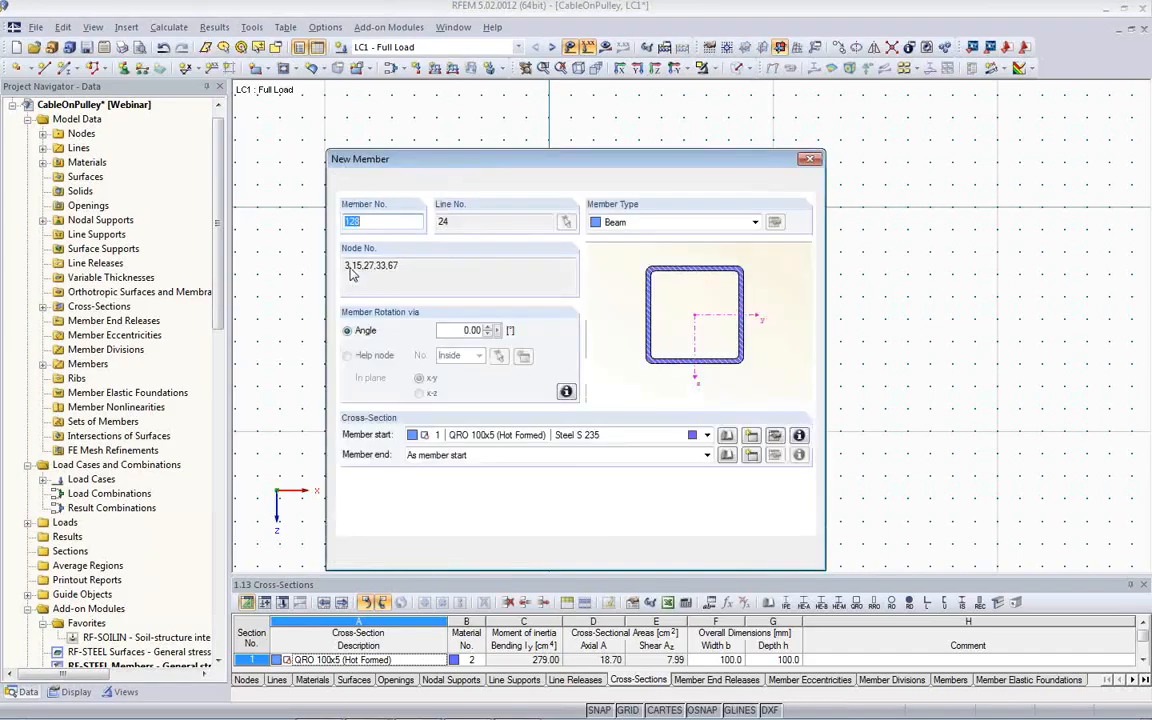
pyautogui.click(707, 435)
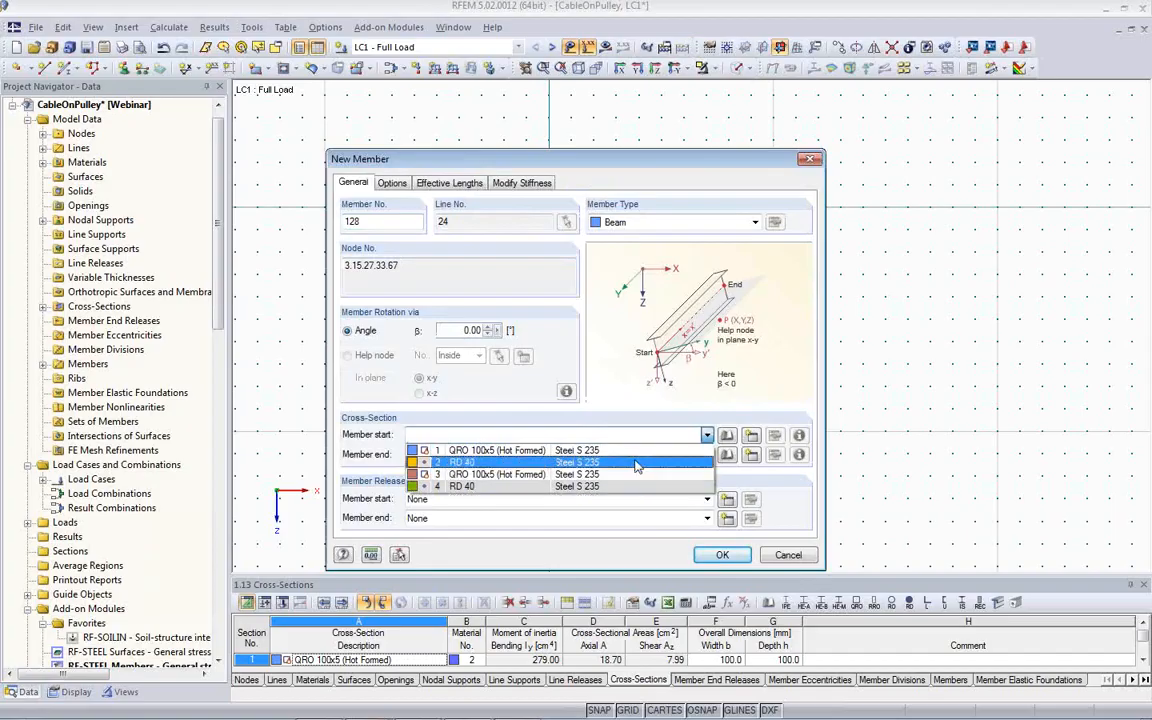
pyautogui.click(524, 464)
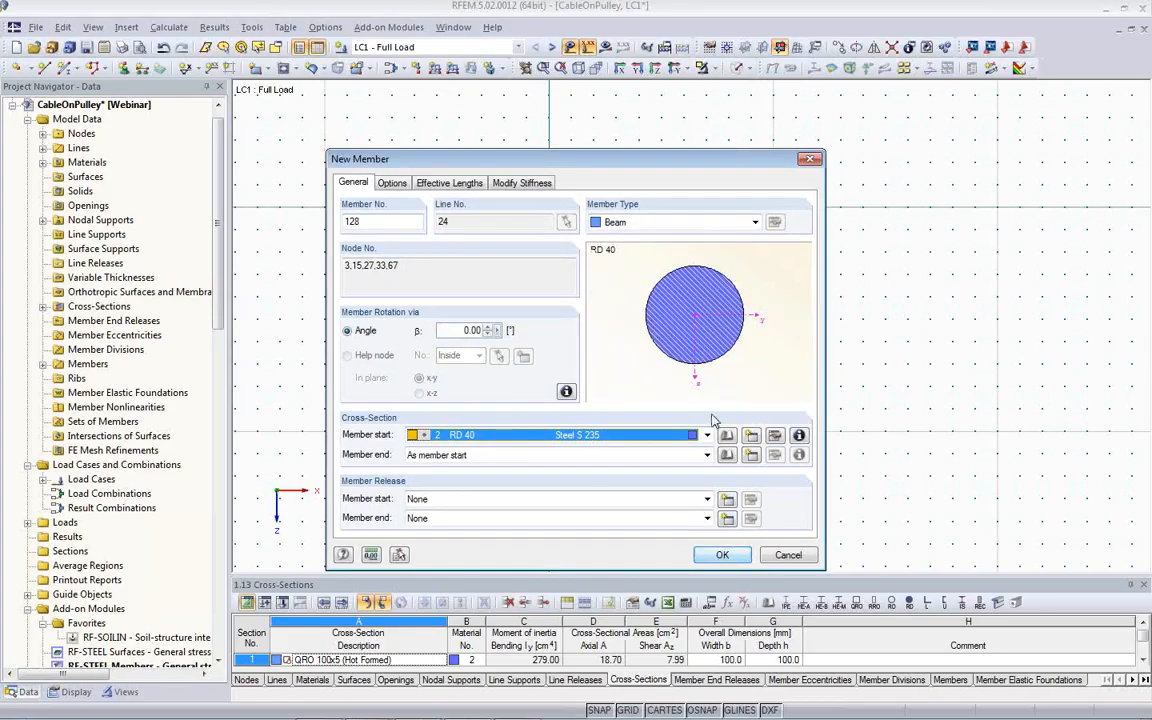
pyautogui.click(707, 224)
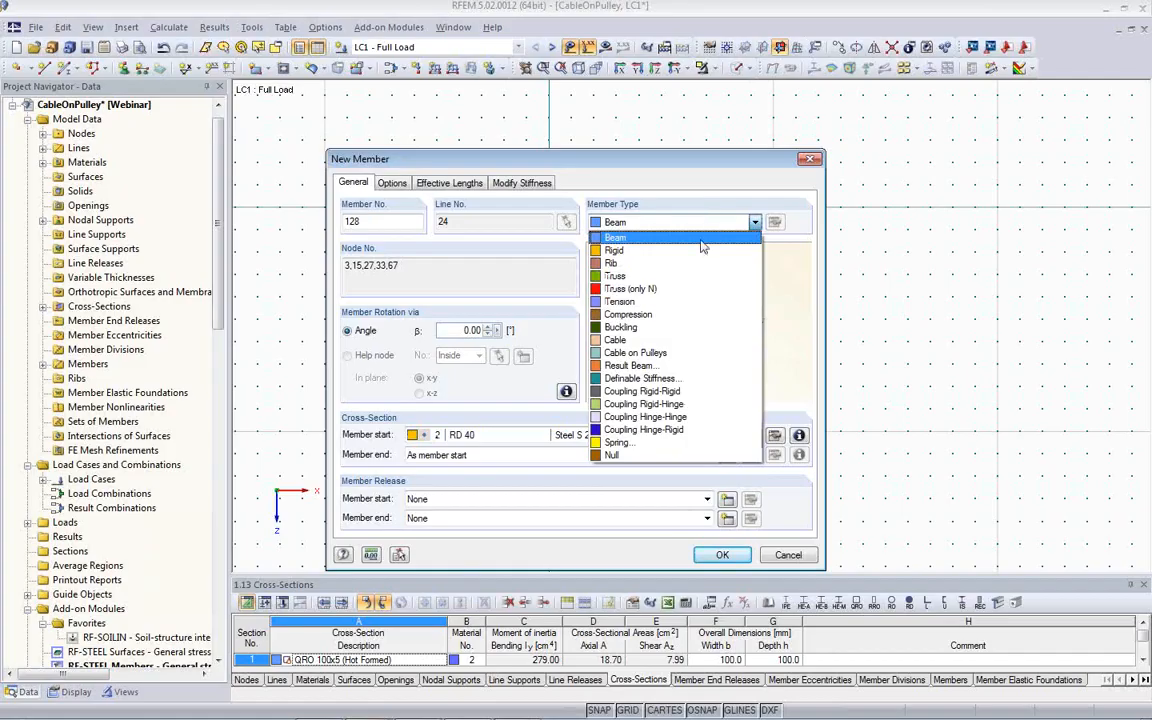
pyautogui.click(684, 355)
pyautogui.click(710, 562)
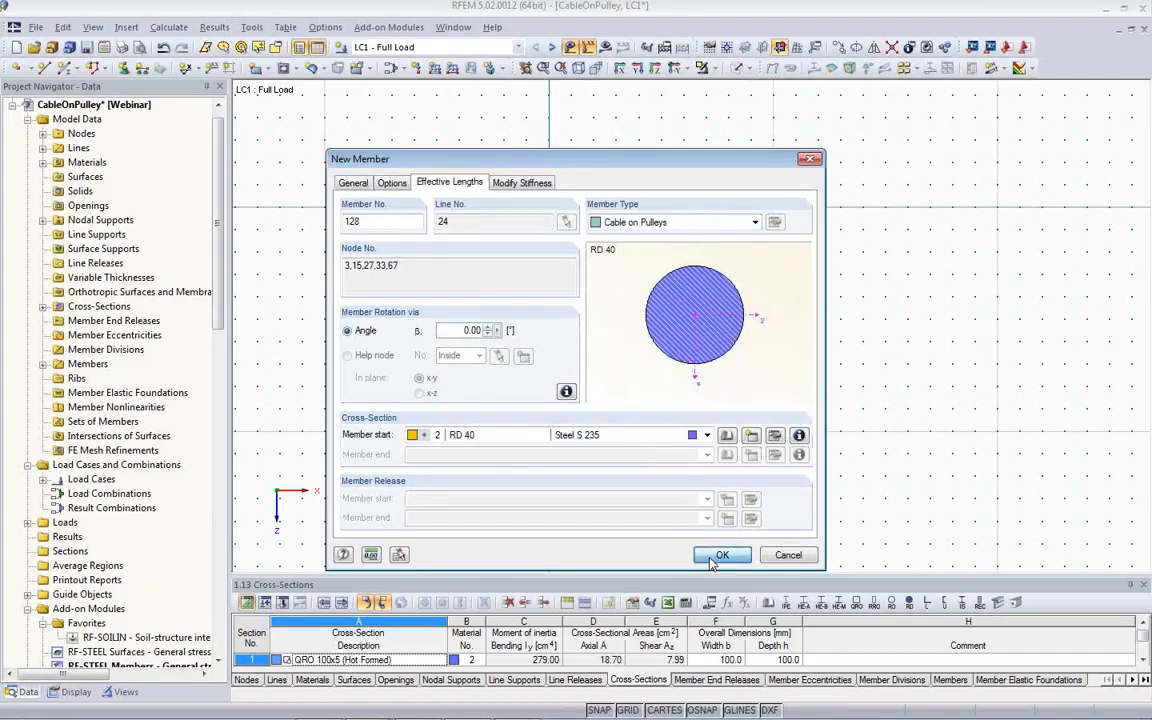
pyautogui.click(719, 556)
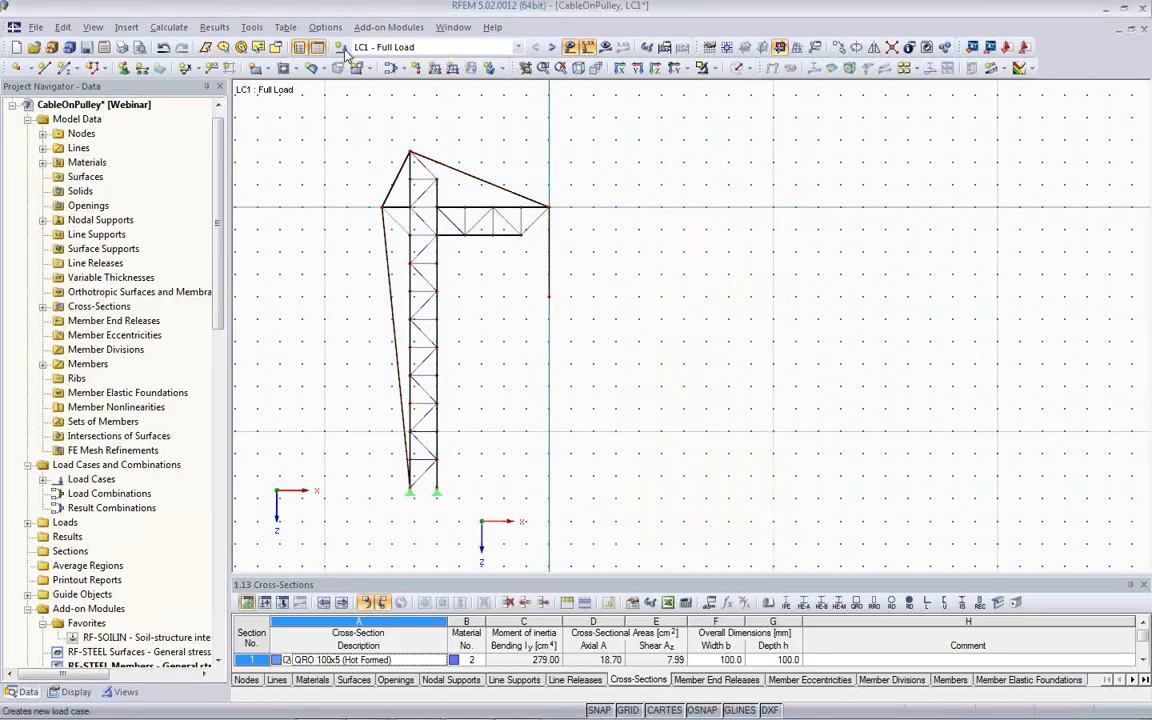
# - Apply a nodal load with PZ of 100 kN to the free cable end hanging below the jib tip
pyautogui.click(416, 68)
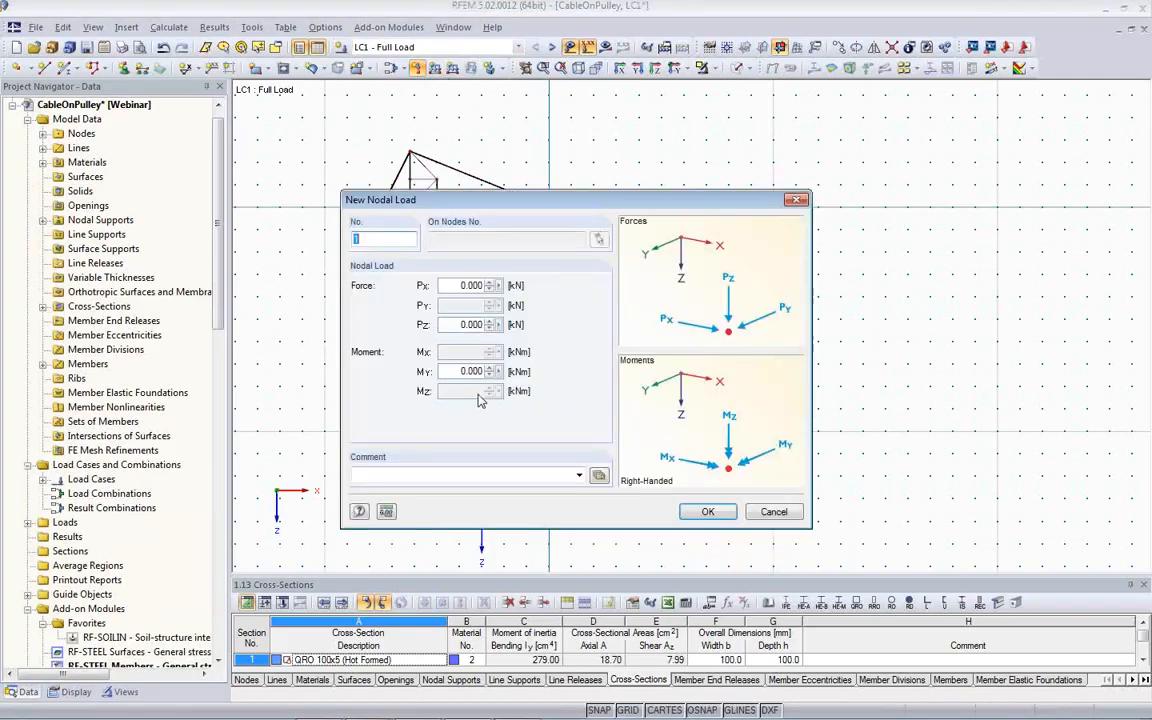
pyautogui.click(452, 324)
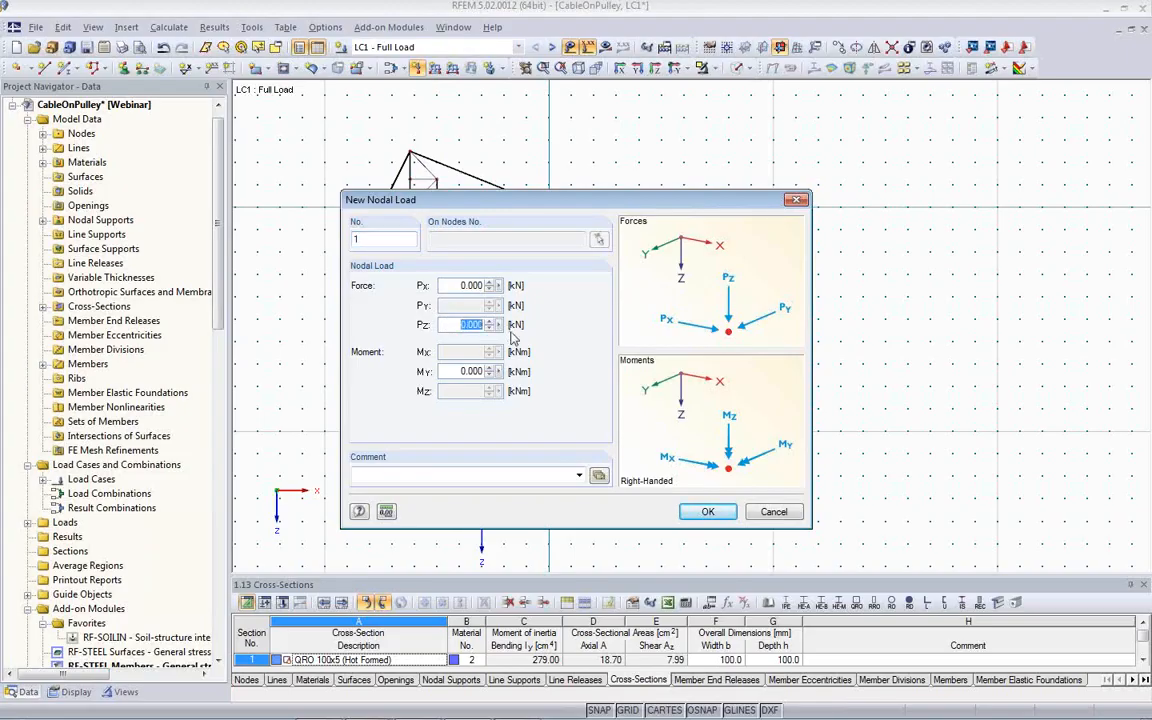
pyautogui.write('10')
pyautogui.click(707, 511)
pyautogui.click(549, 297)
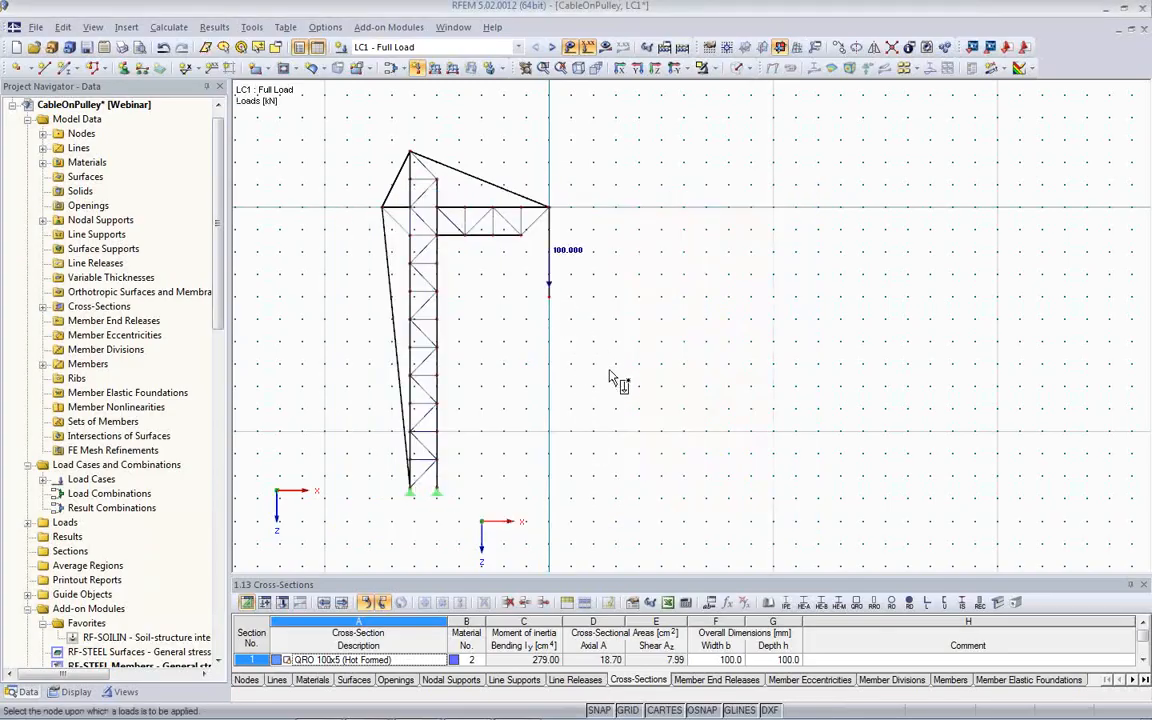
pyautogui.moveTo(609, 378); pyautogui.dragTo(592, 397, button='middle')
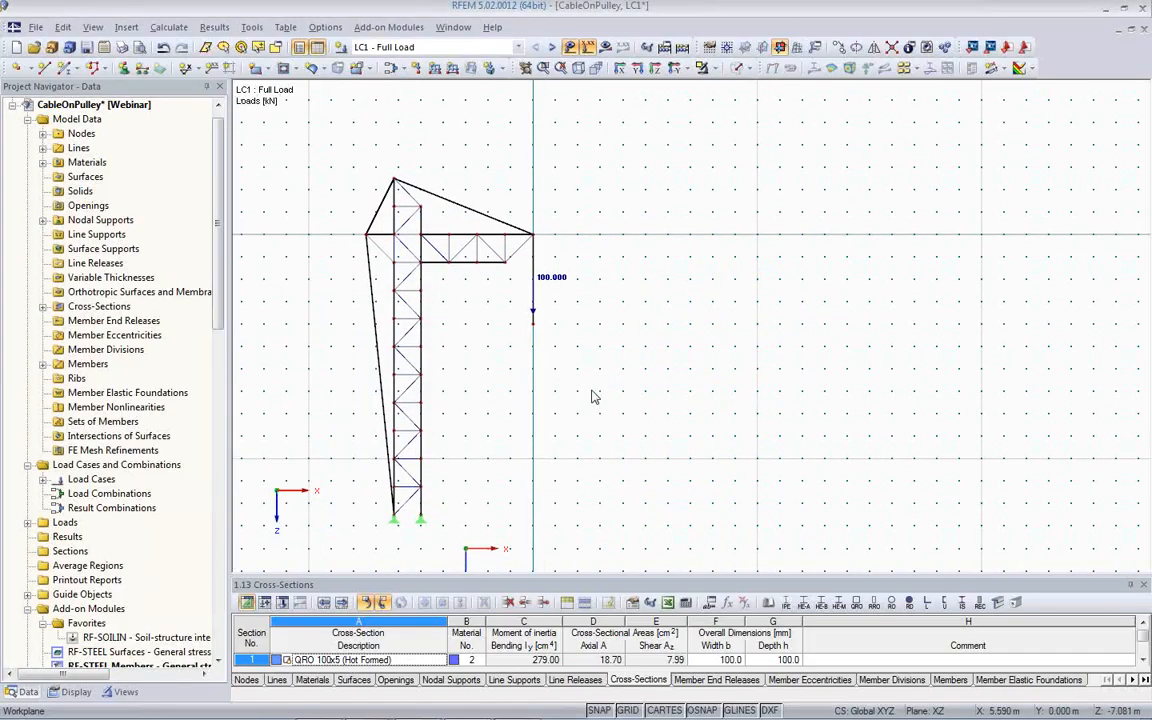
# - Copy the whole mast with its cable, supports and load, offset by 20 m in the X direction
pyautogui.scroll(-1, 592, 397)
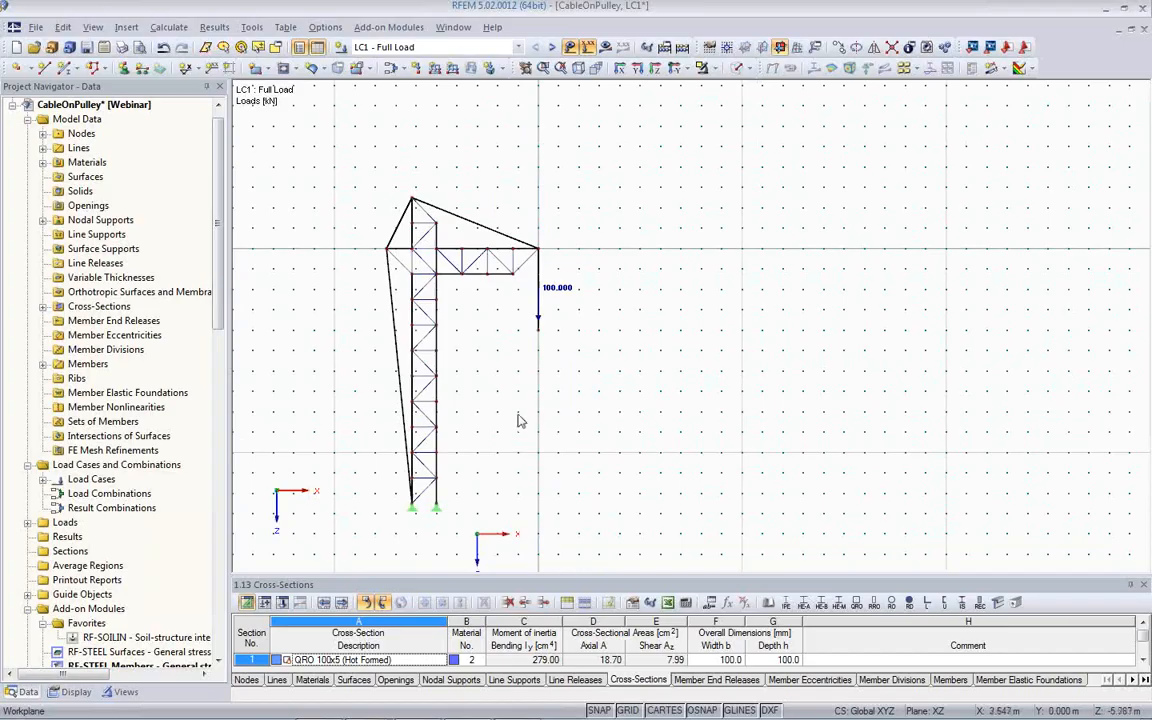
pyautogui.moveTo(311, 141); pyautogui.dragTo(596, 522)
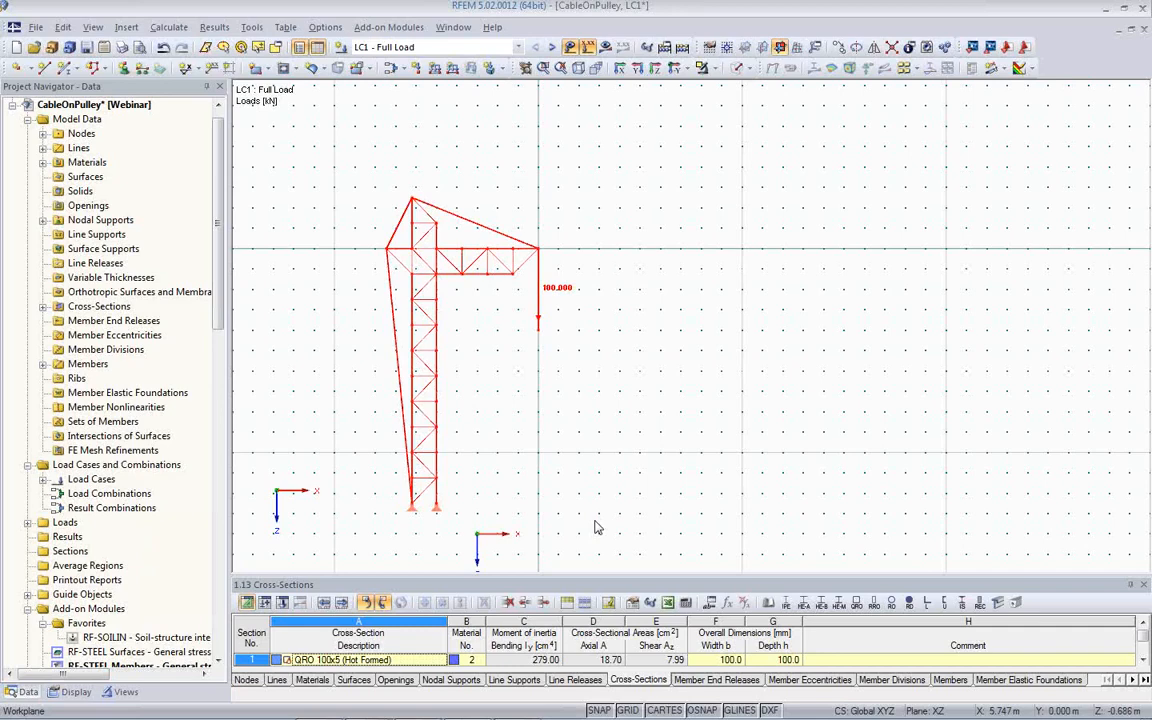
pyautogui.hotkey('ctrl', 'v')
pyautogui.write('2')
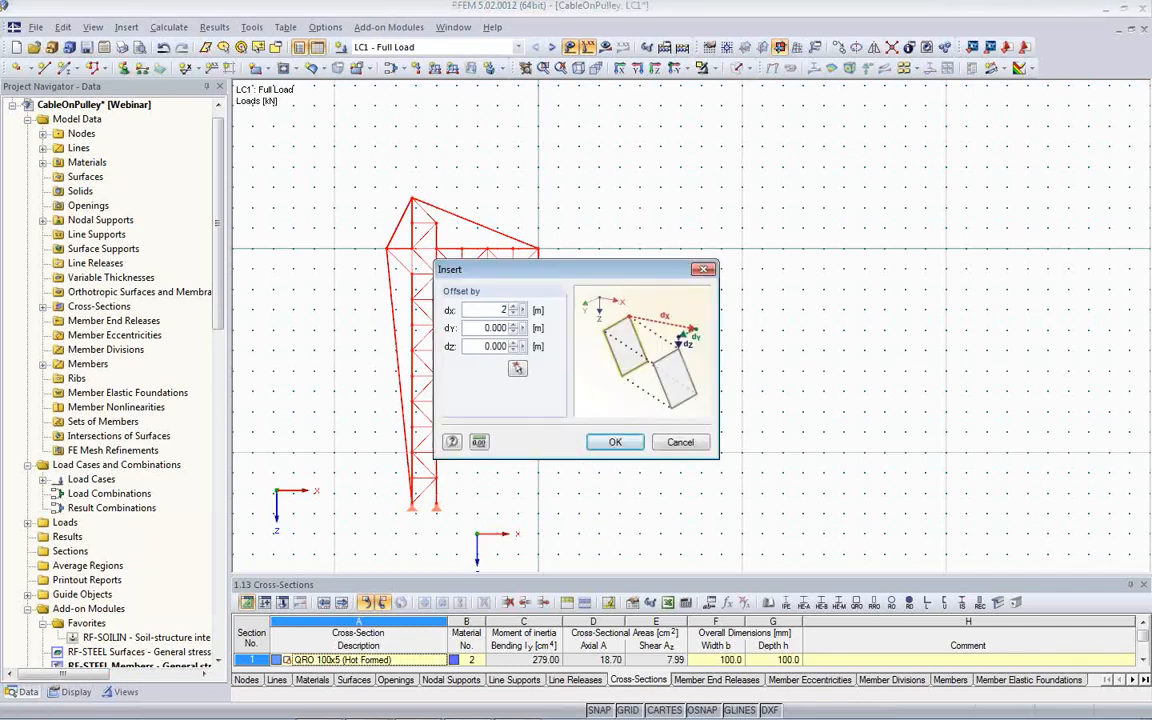
pyautogui.click(615, 442)
pyautogui.moveTo(716, 433); pyautogui.dragTo(577, 408, button='middle')
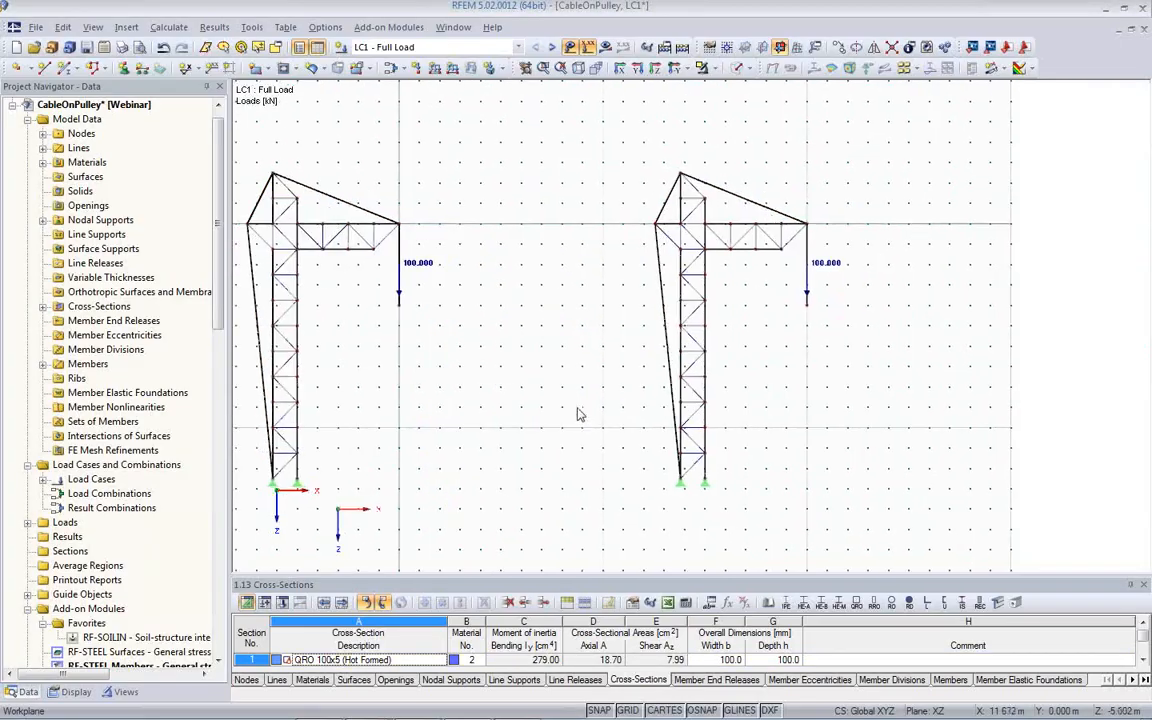
# - Change the member type of the copied mast's cable to Cable
pyautogui.doubleClick(667, 350)
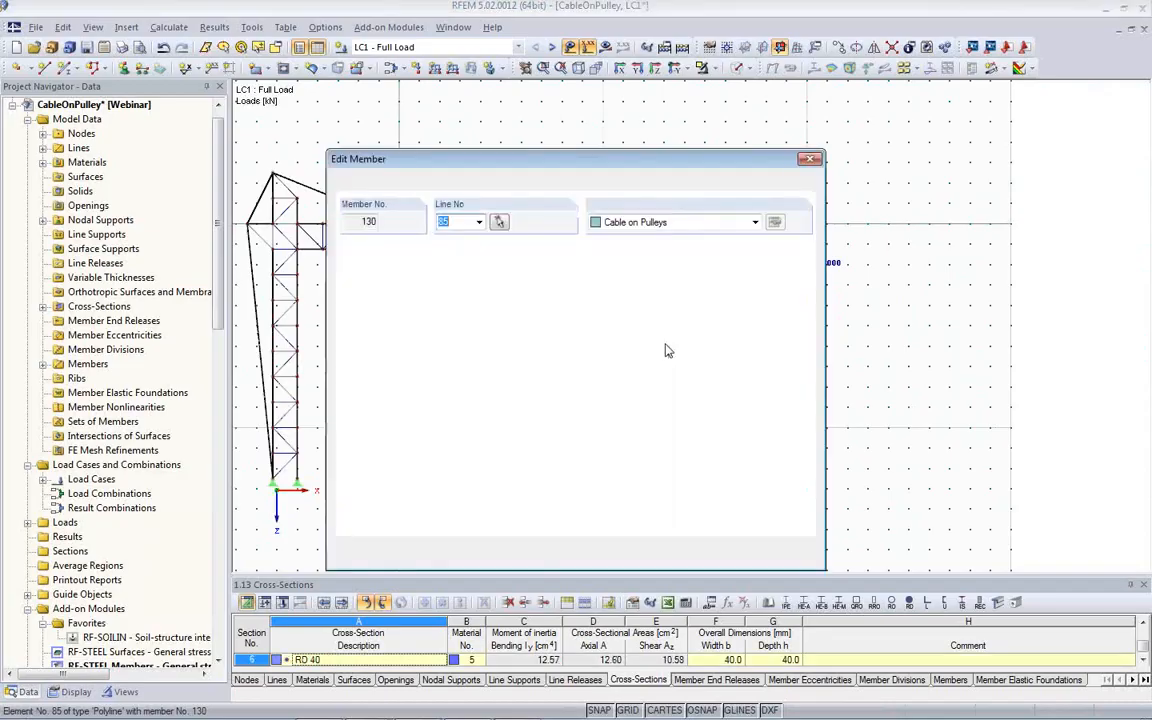
pyautogui.click(754, 222)
pyautogui.click(720, 340)
pyautogui.click(724, 555)
pyautogui.click(554, 499)
# - Start the calculation of load case LC1 for both masts to obtain its results
pyautogui.scroll(-1, 554, 485)
pyautogui.moveTo(554, 476); pyautogui.dragTo(628, 446, button='middle')
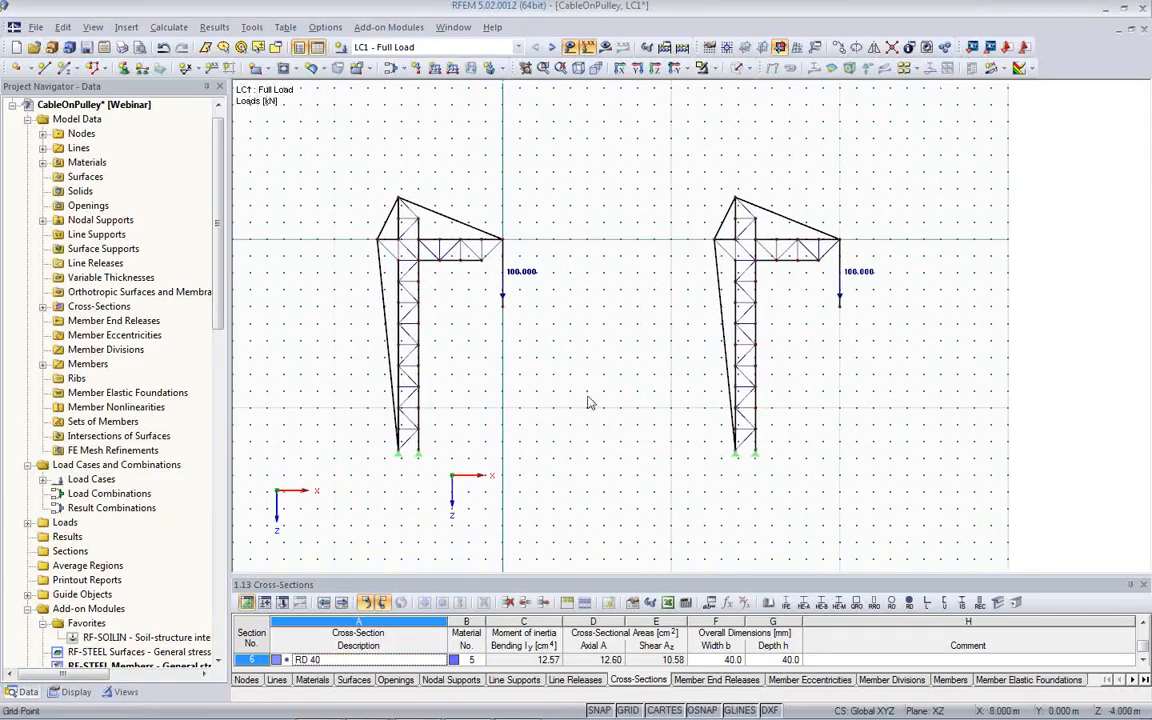
pyautogui.click(605, 47)
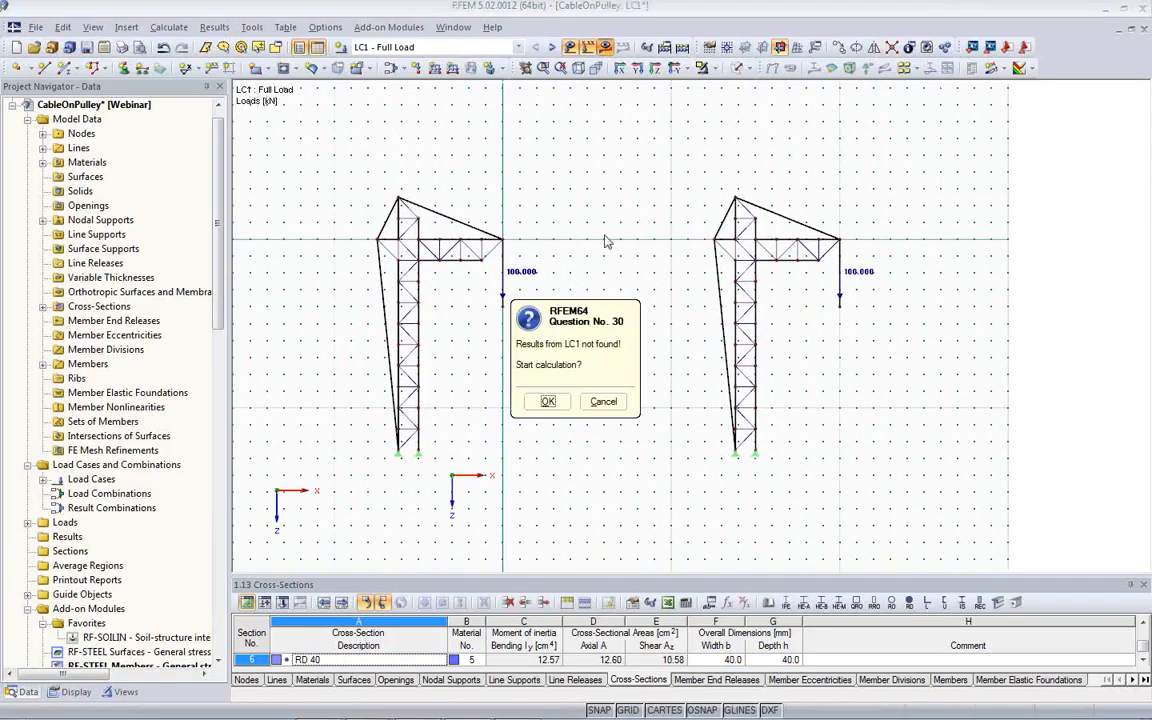
pyautogui.click(545, 405)
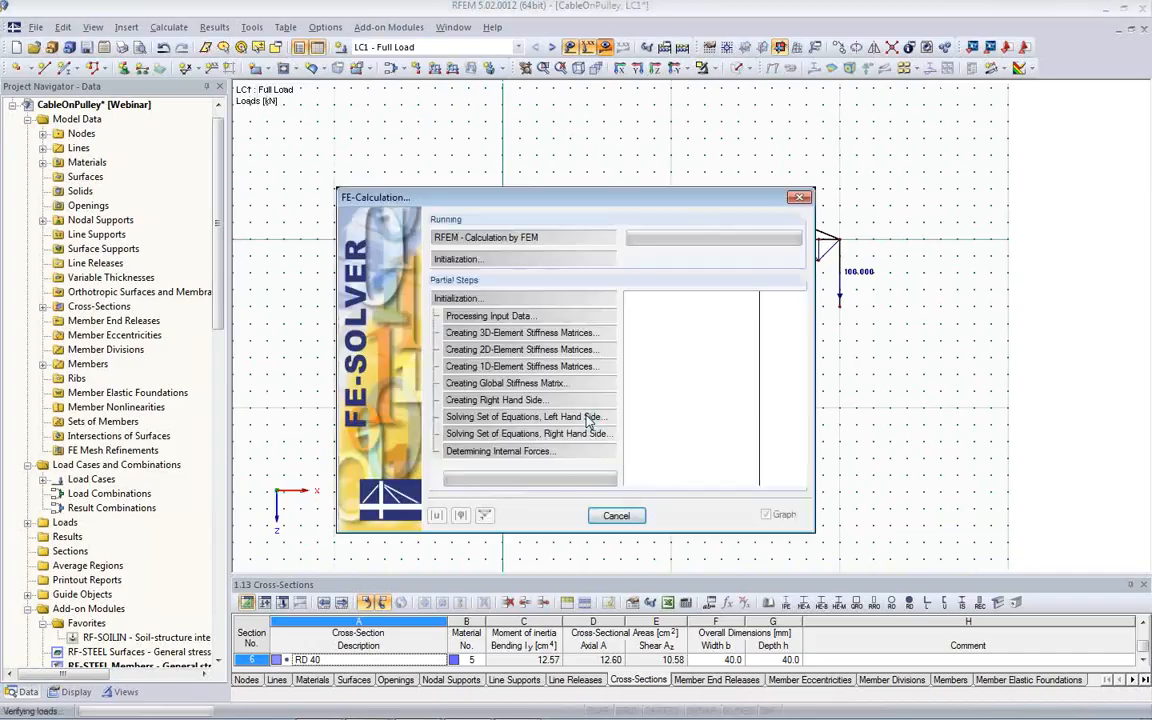
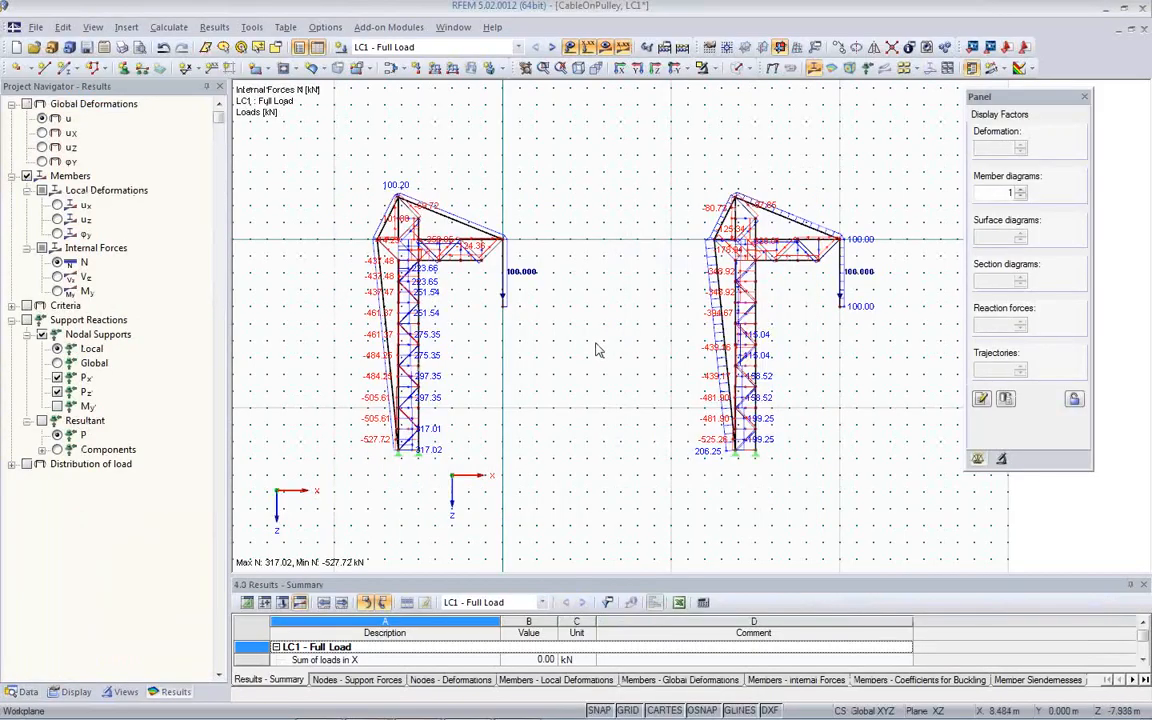
# - Display the global deformations u of both masts and turn off the background grid
pyautogui.click(772, 69)
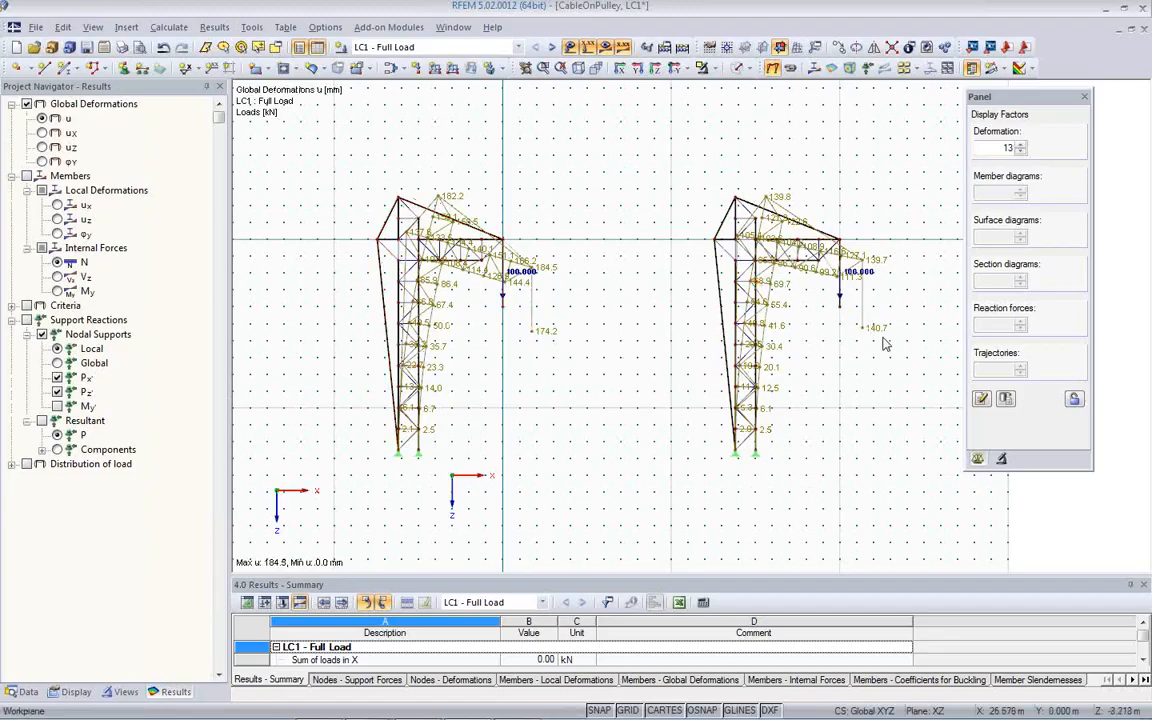
pyautogui.click(628, 710)
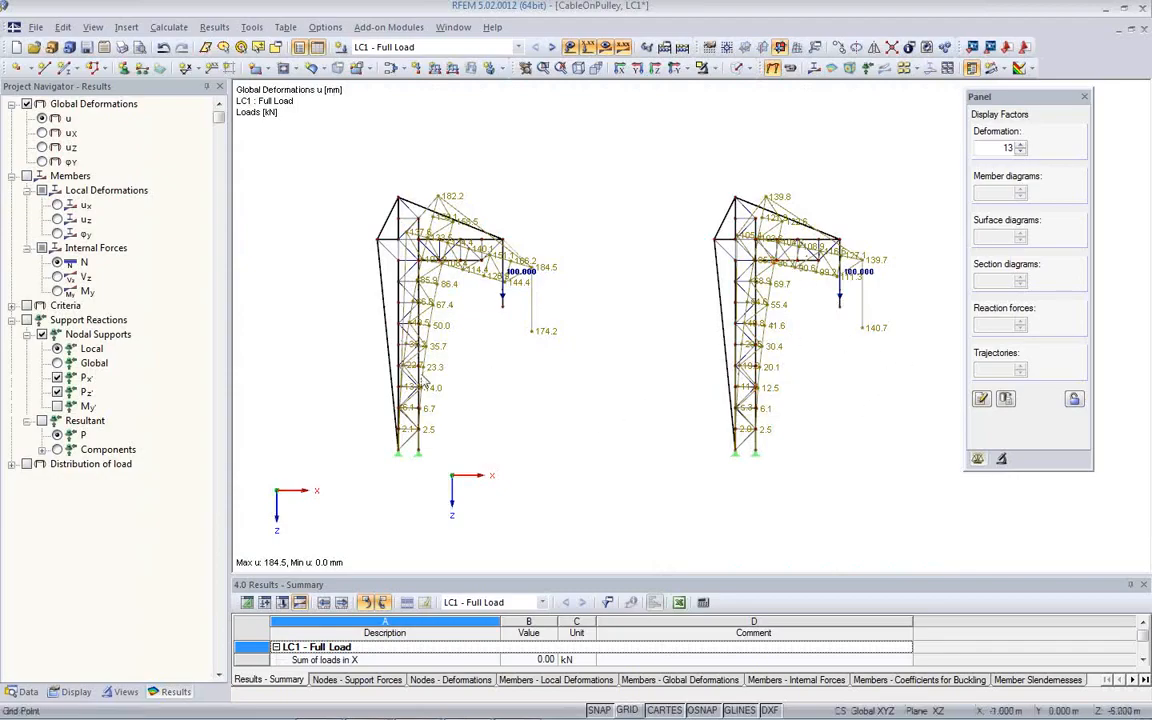
# - Try to isolate the cables by limiting the visible members to cross-section 2 - RD 40
pyautogui.click(122, 691)
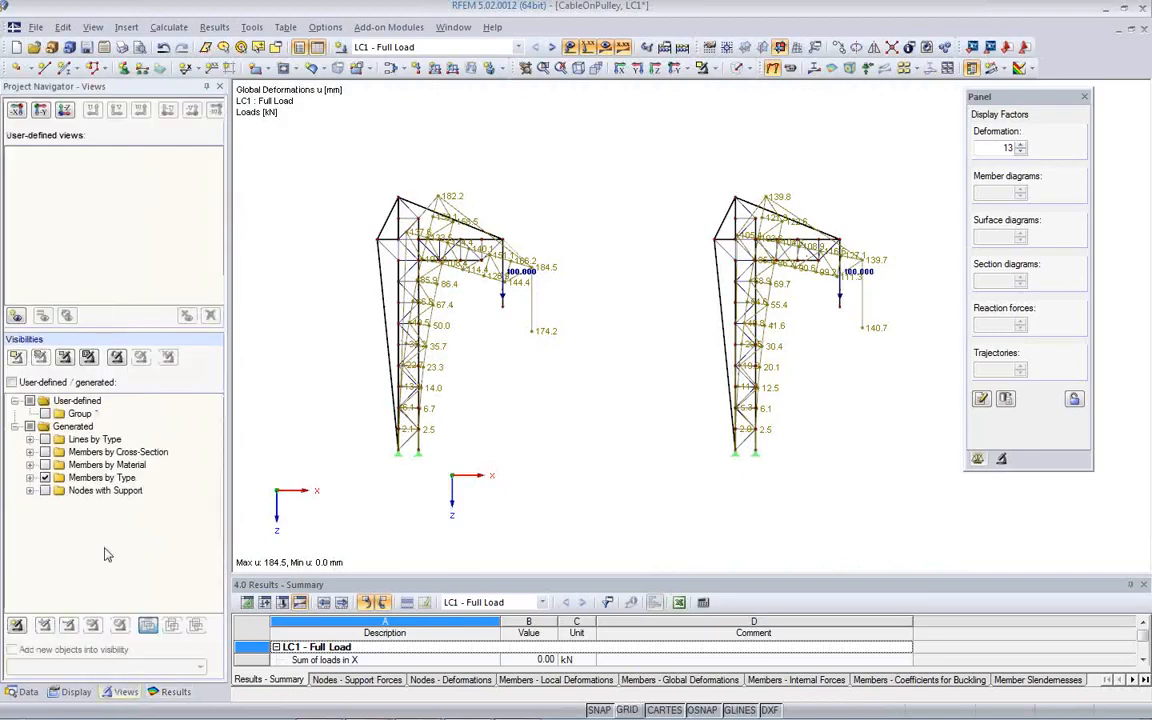
pyautogui.click(30, 452)
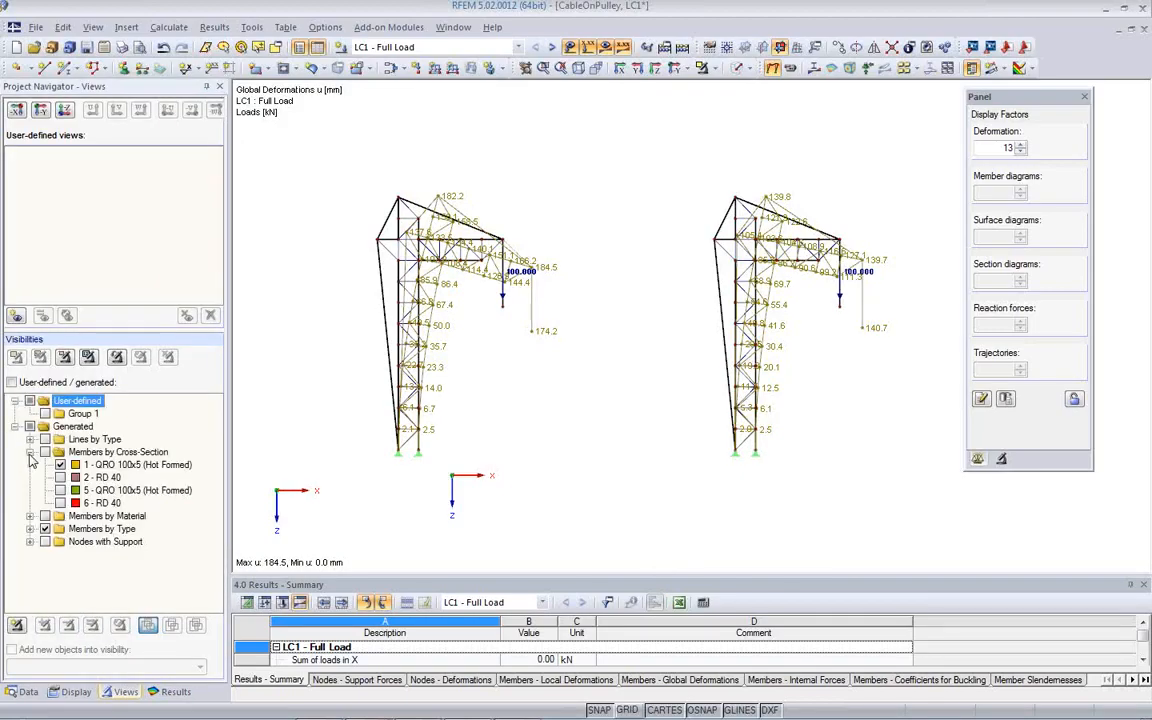
pyautogui.click(60, 464)
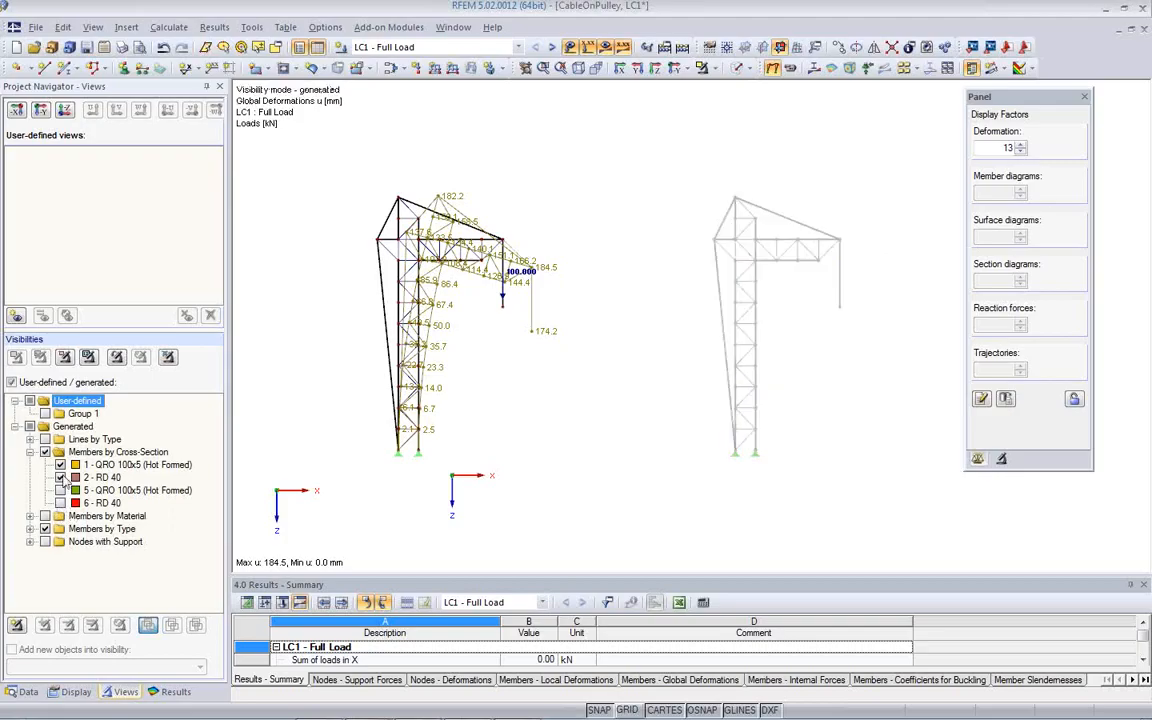
pyautogui.click(60, 464)
pyautogui.click(60, 477)
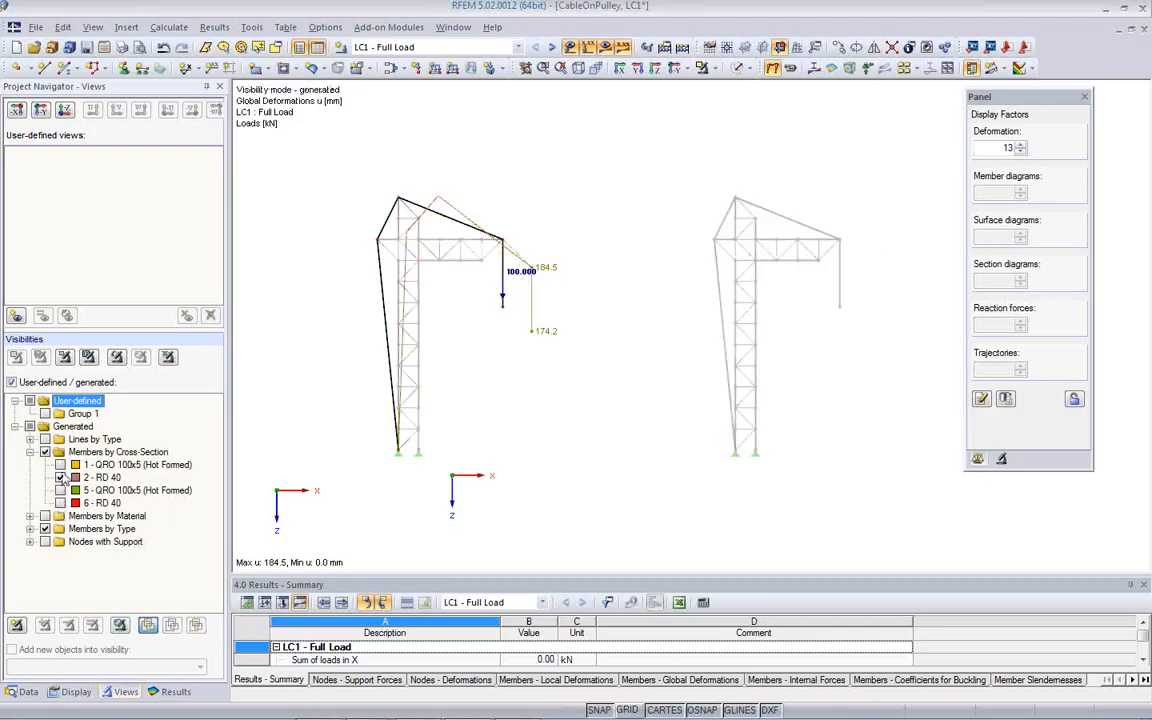
pyautogui.click(45, 453)
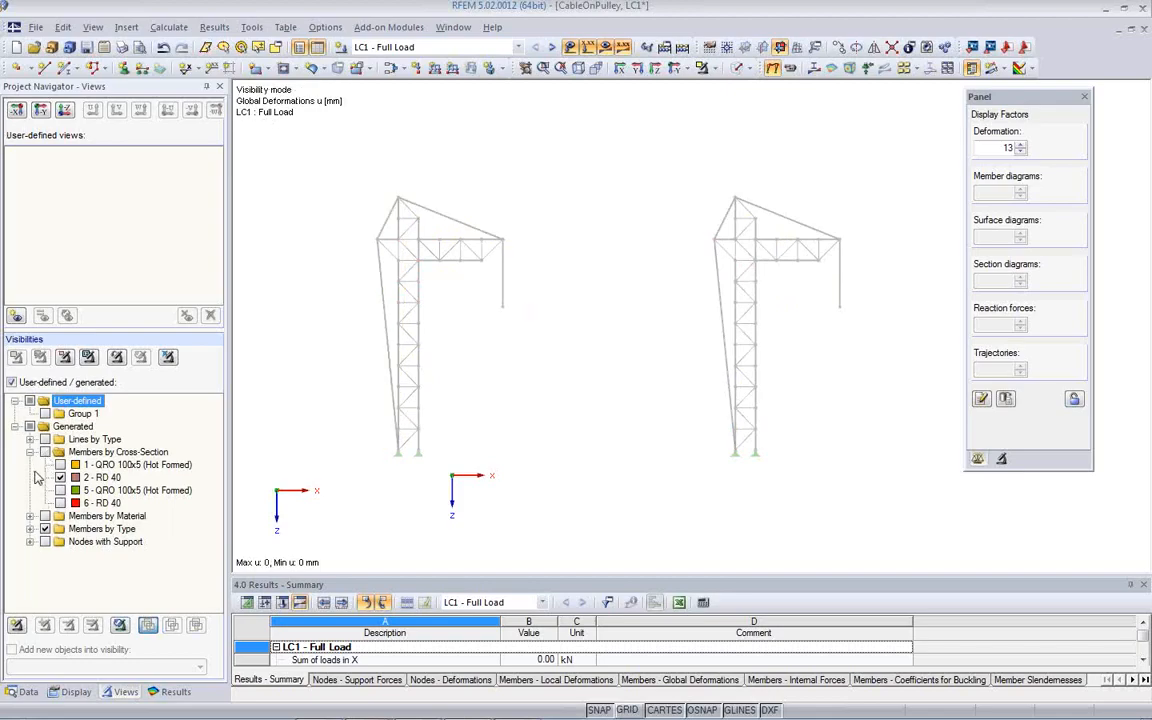
# - Limit the visible members to the types Cable and Cable on Pulleys and display their internal forces N instead of the deformations
pyautogui.click(30, 529)
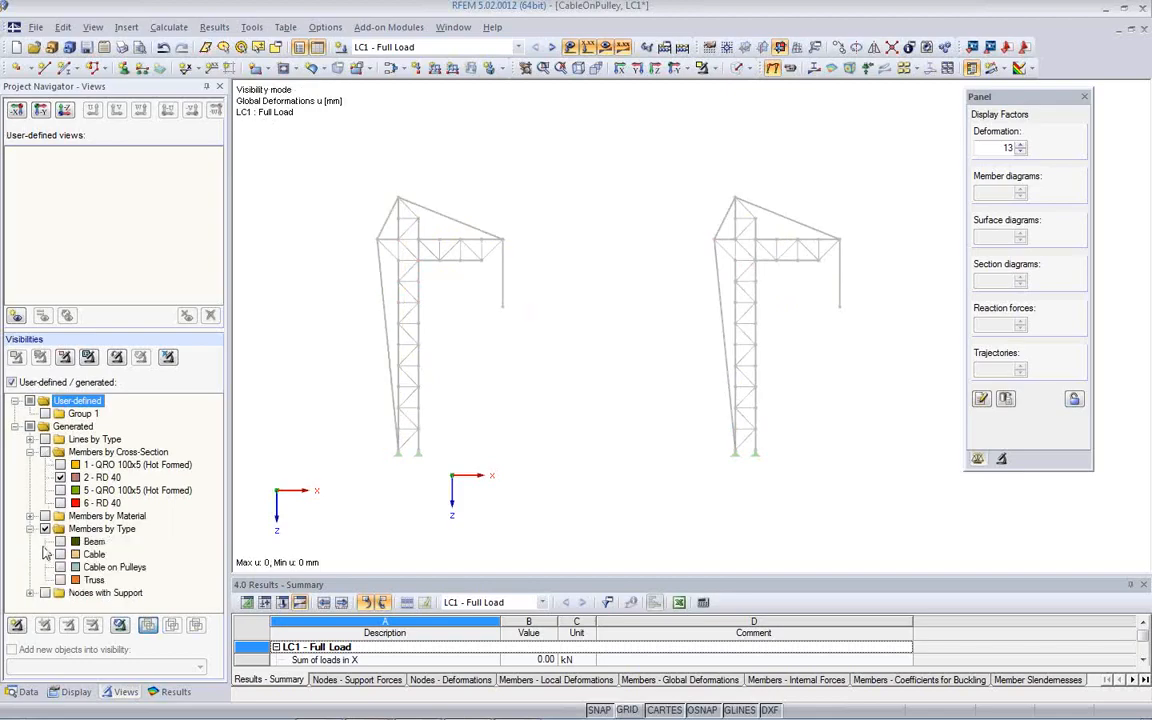
pyautogui.click(60, 554)
pyautogui.click(60, 567)
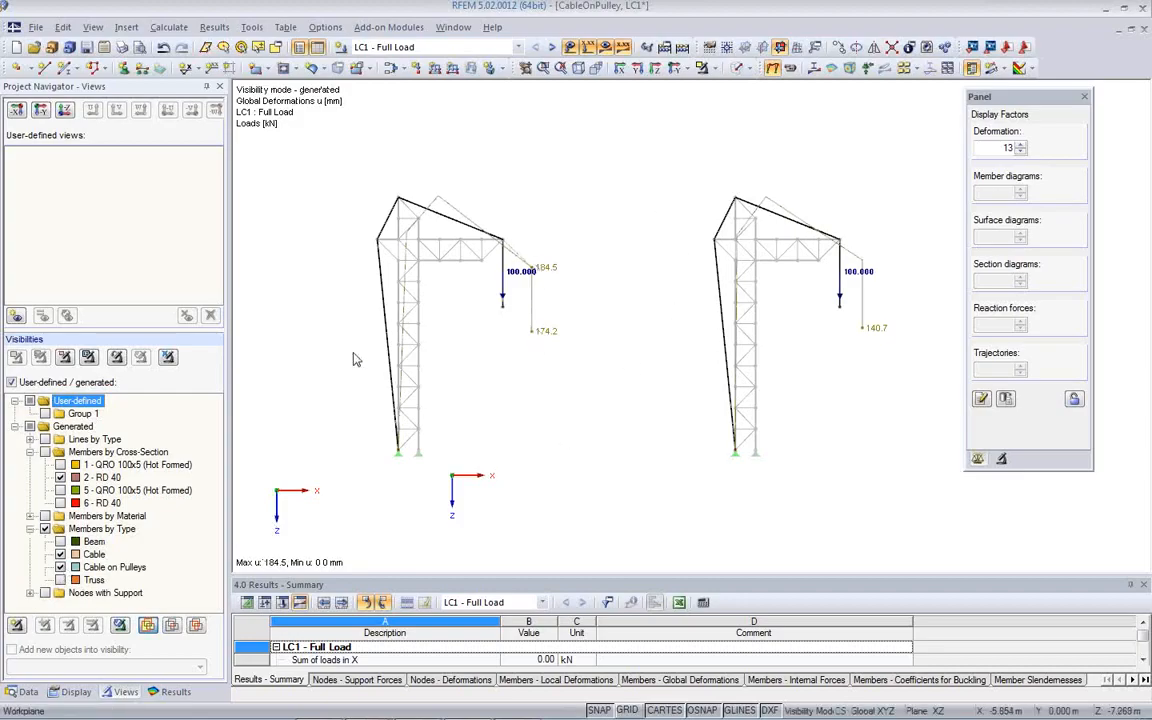
pyautogui.click(168, 692)
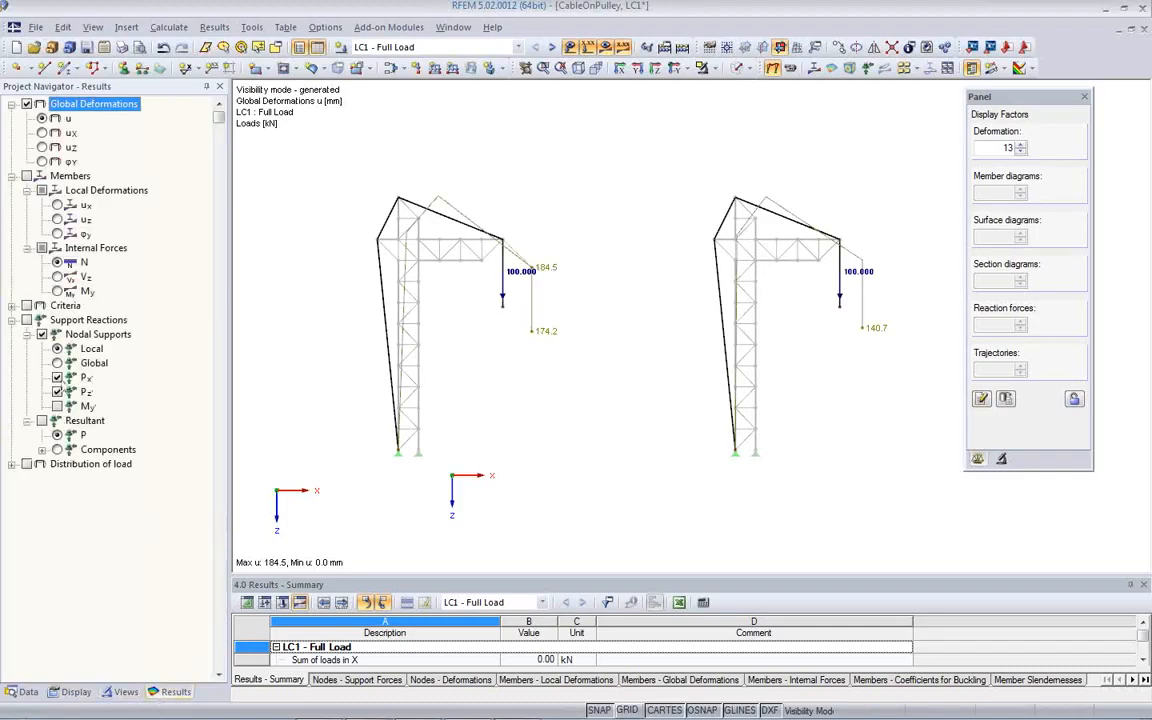
pyautogui.click(27, 176)
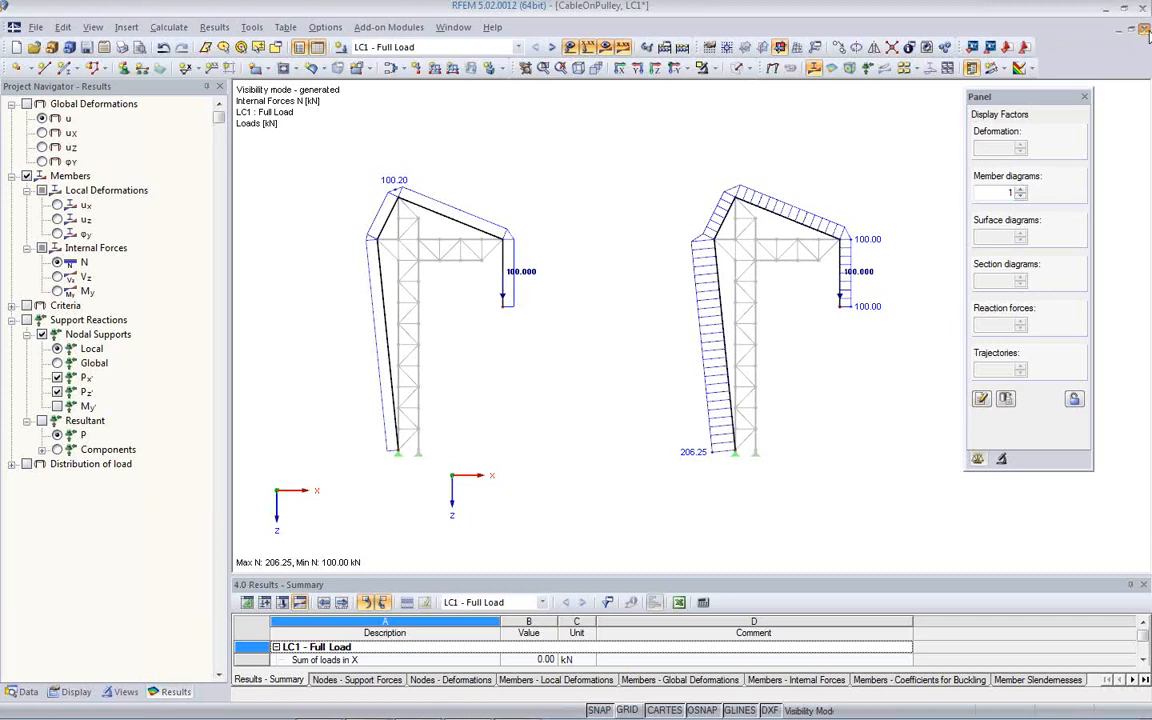
# - Close the CableOnPulley model and open the Crane_Liebherr model from the Webinar project
pyautogui.click(1143, 29)
pyautogui.click(577, 390)
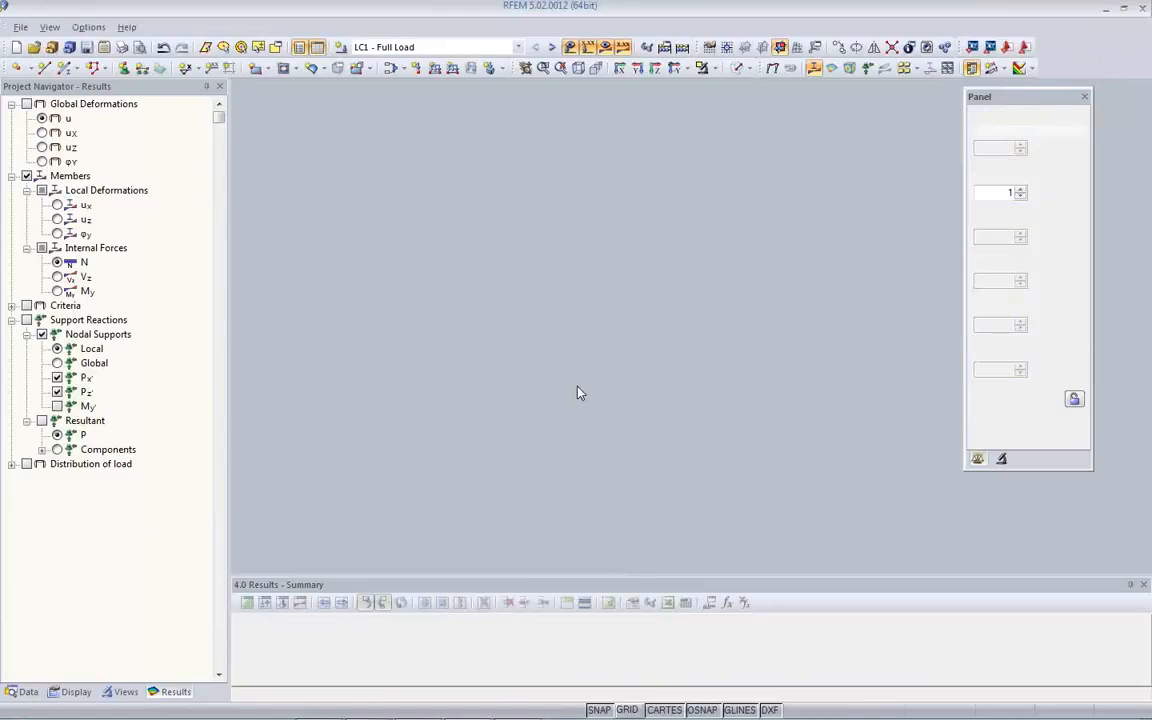
pyautogui.click(274, 47)
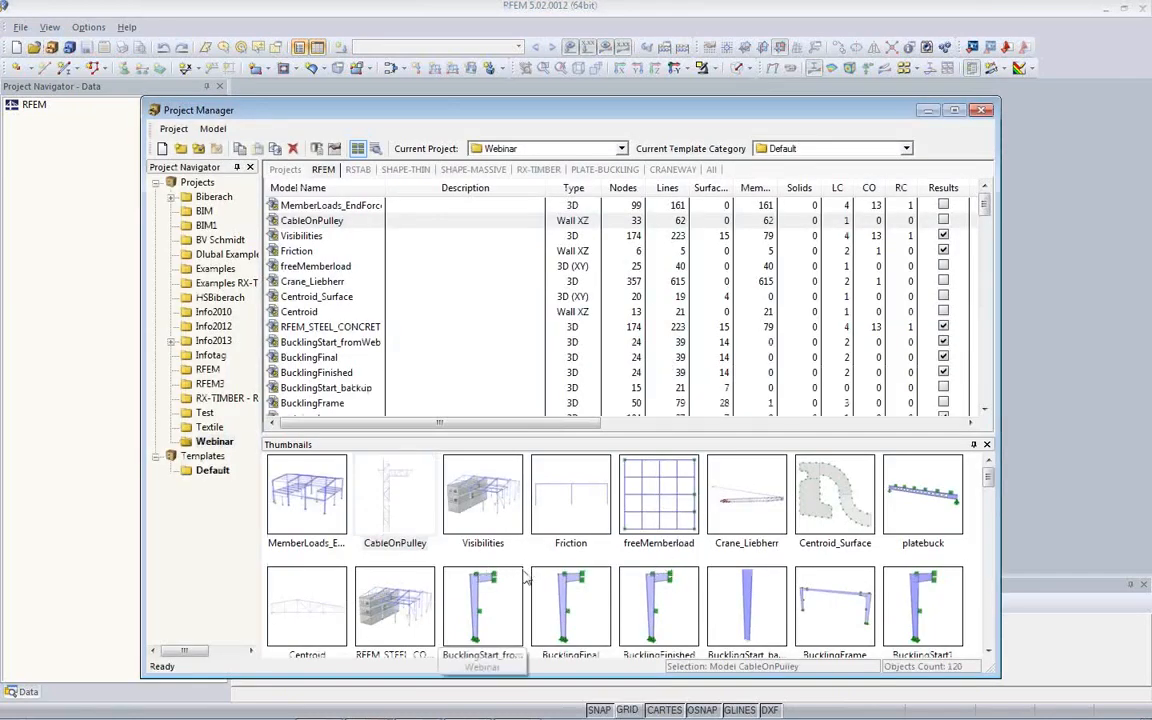
pyautogui.click(750, 528)
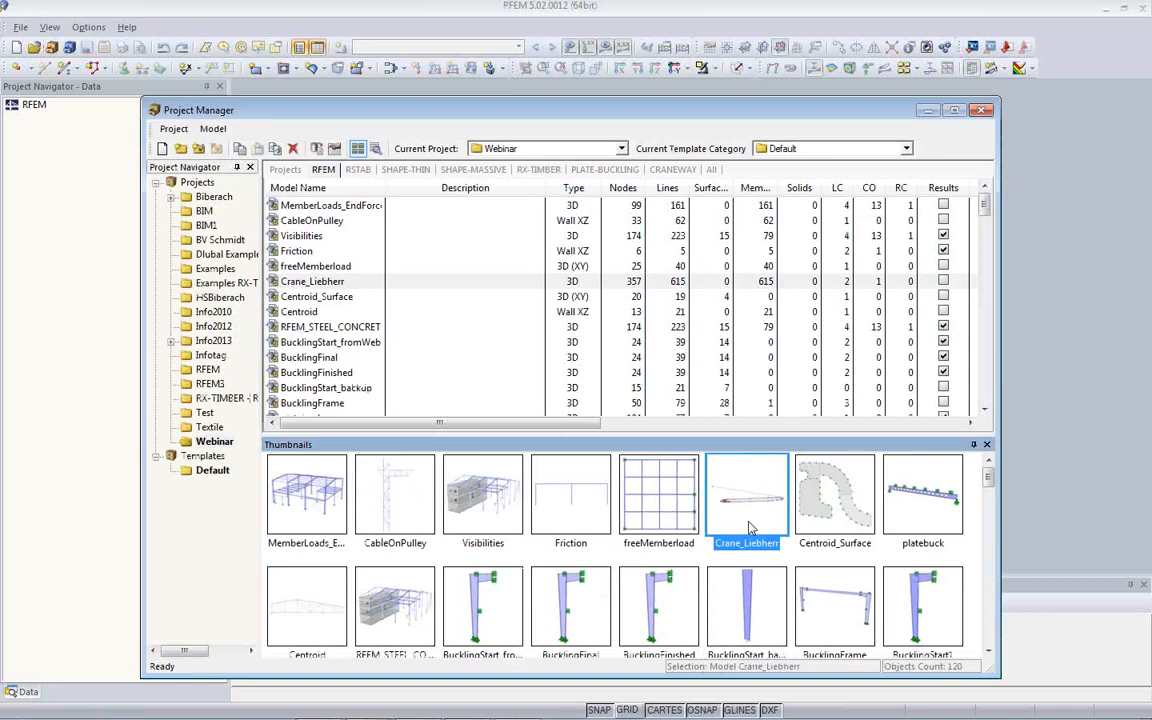
pyautogui.doubleClick(750, 528)
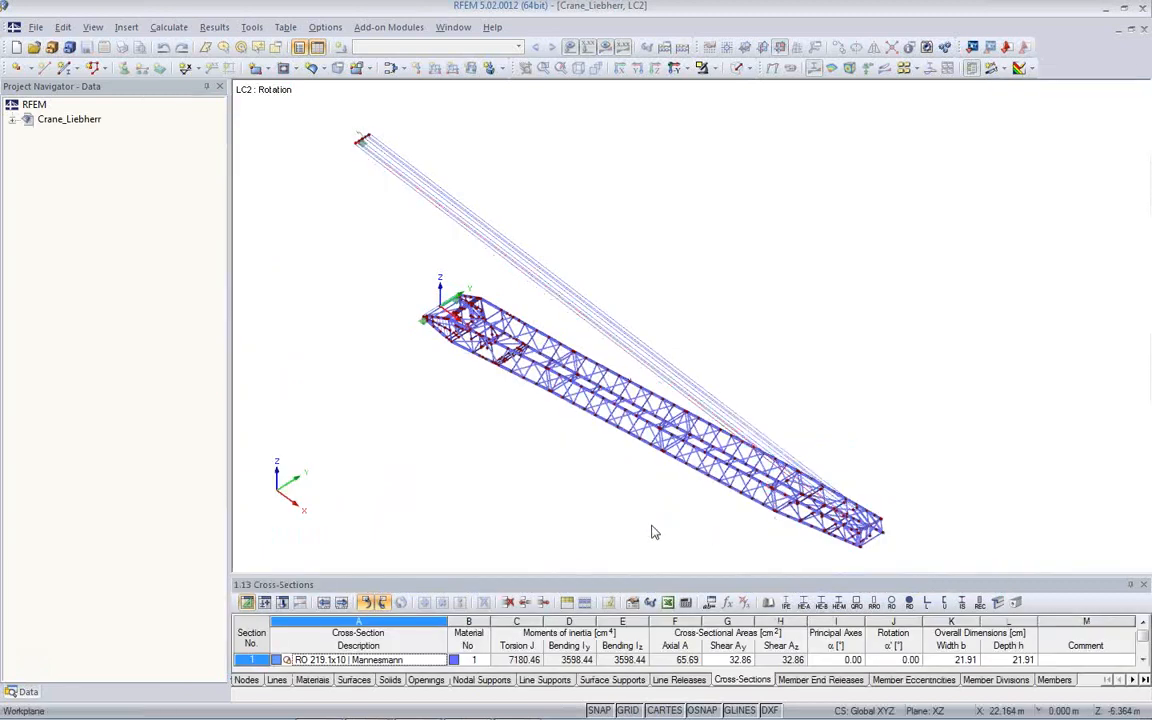
# - Make LC2 - Rotation the current load case of the crane model
pyautogui.keyDown('ctrl'); pyautogui.moveTo(708, 491); pyautogui.dragTo(692, 352, button='middle'); pyautogui.keyUp('ctrl')
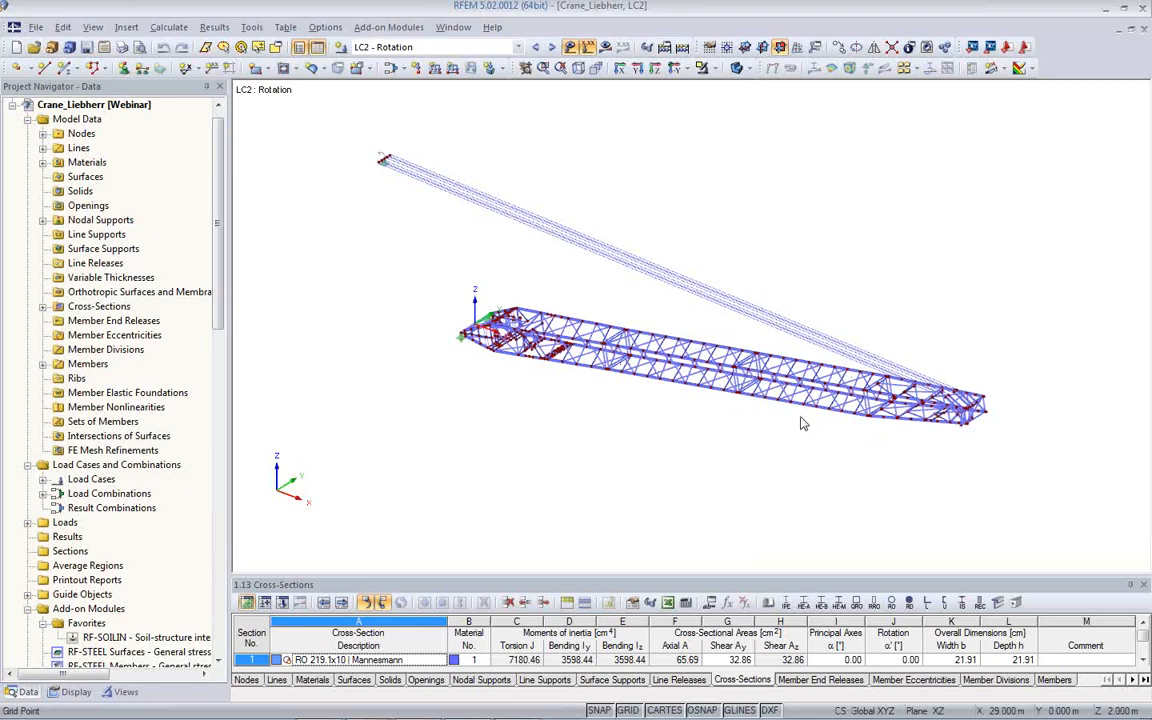
pyautogui.keyDown('ctrl'); pyautogui.moveTo(781, 452); pyautogui.dragTo(748, 395, button='middle'); pyautogui.keyUp('ctrl')
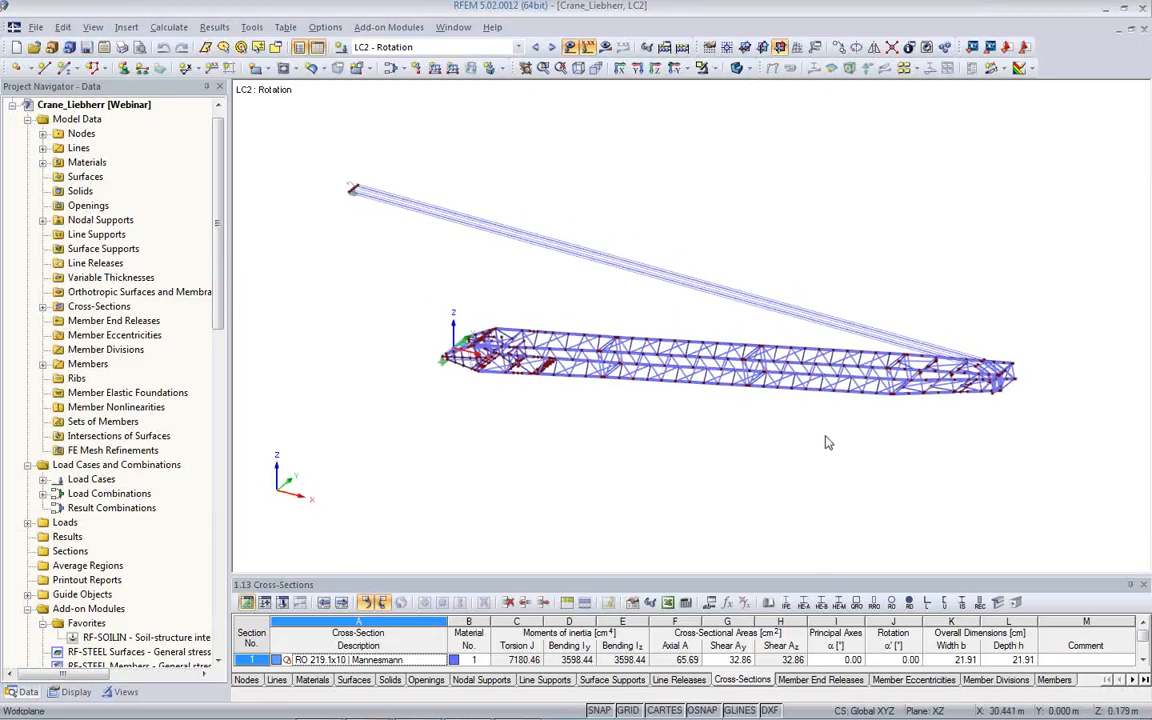
pyautogui.keyDown('ctrl'); pyautogui.moveTo(620, 444); pyautogui.dragTo(391, 384, button='middle'); pyautogui.keyUp('ctrl')
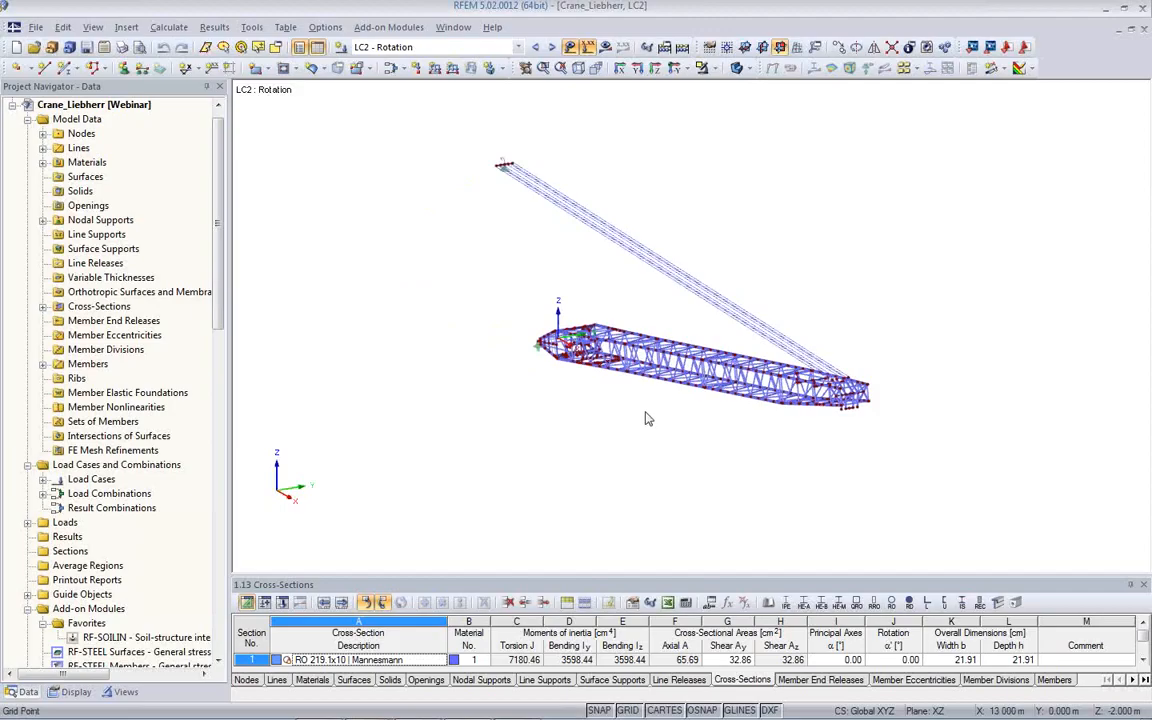
pyautogui.keyDown('ctrl'); pyautogui.moveTo(560, 383); pyautogui.dragTo(540, 320, button='middle'); pyautogui.keyUp('ctrl')
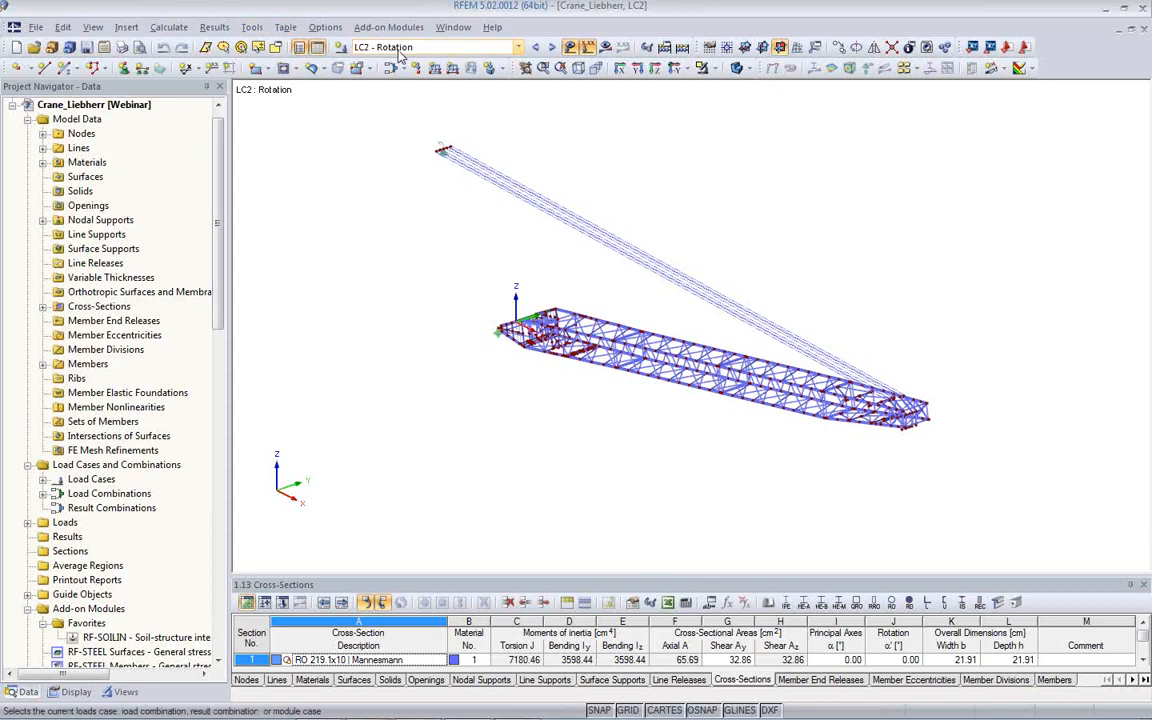
pyautogui.click(355, 47)
pyautogui.click(358, 63)
# - Generate loads from movement on all members as a rotation about the +Z axis with an angular acceleration of 0.05 rad/s²
pyautogui.click(251, 27)
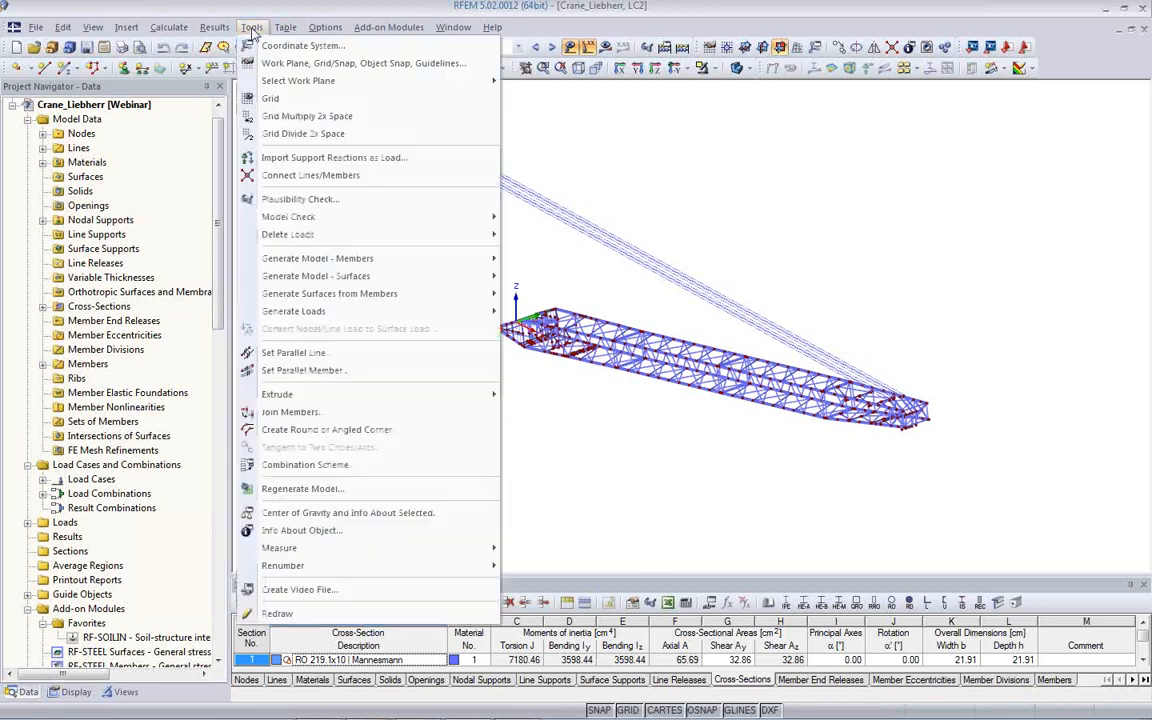
pyautogui.moveTo(299, 315)
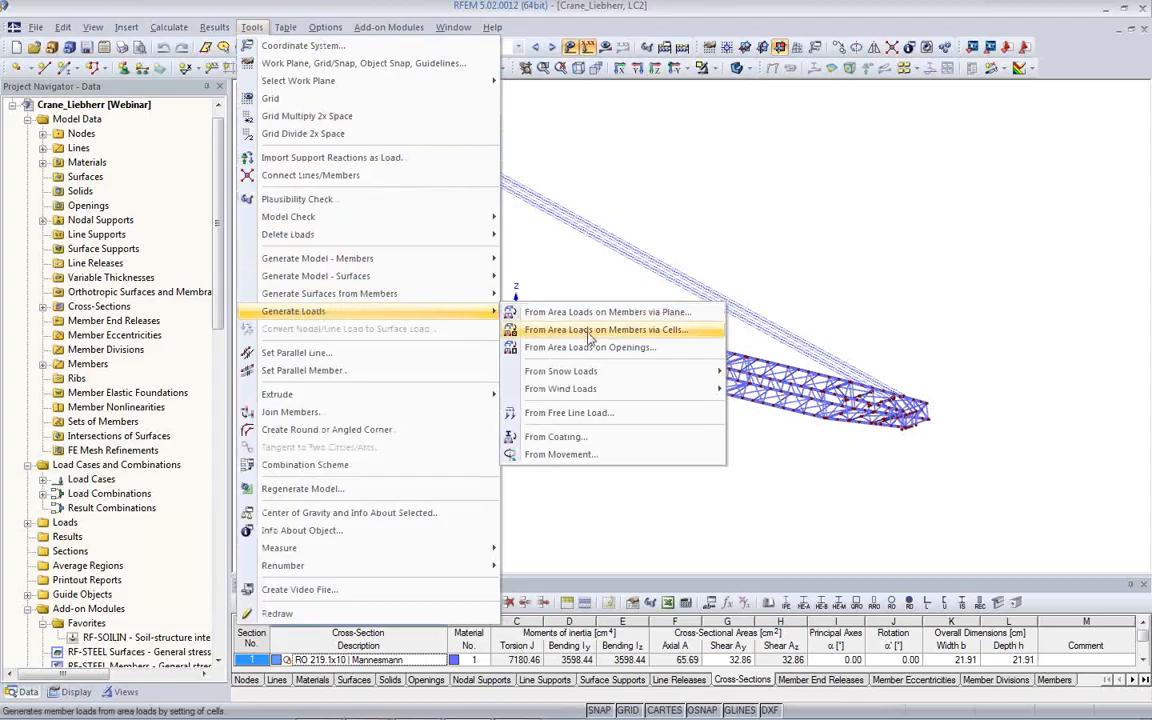
pyautogui.click(608, 458)
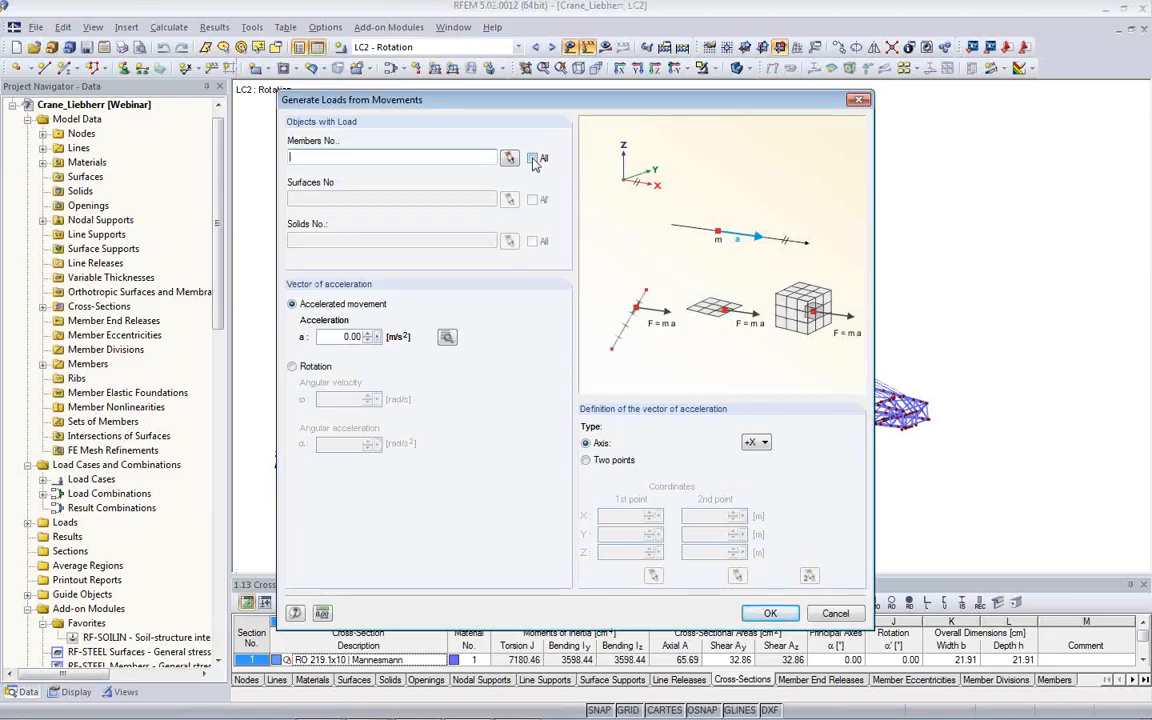
pyautogui.click(533, 158)
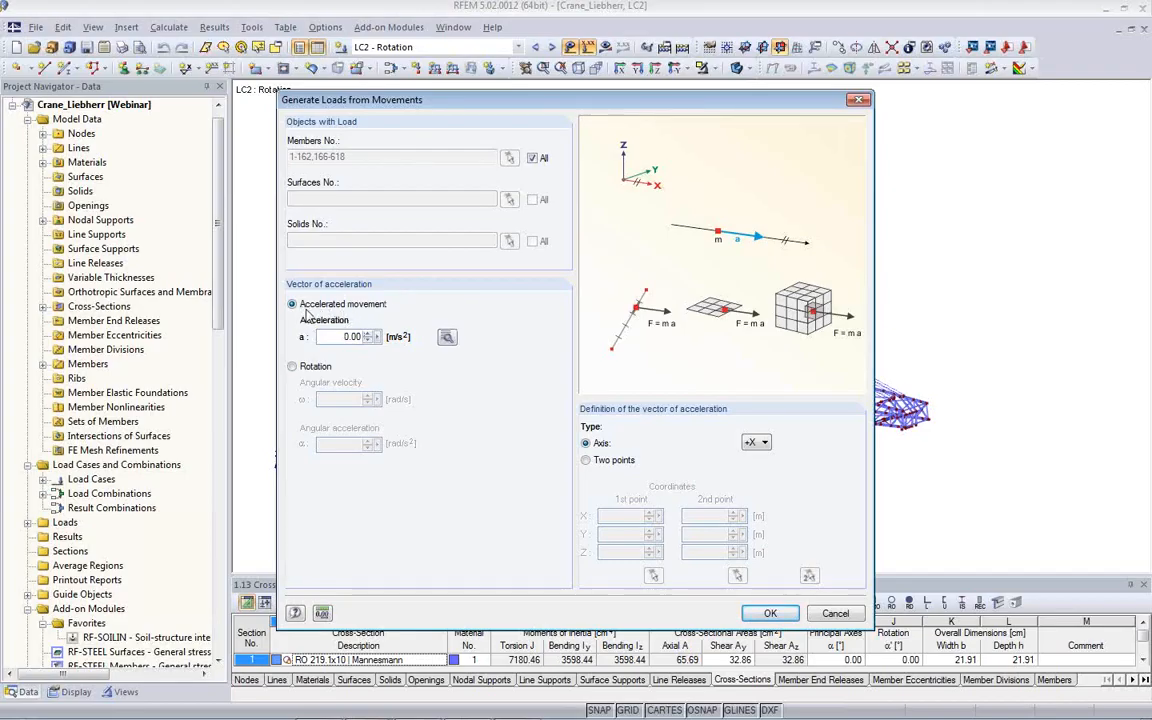
pyautogui.click(293, 367)
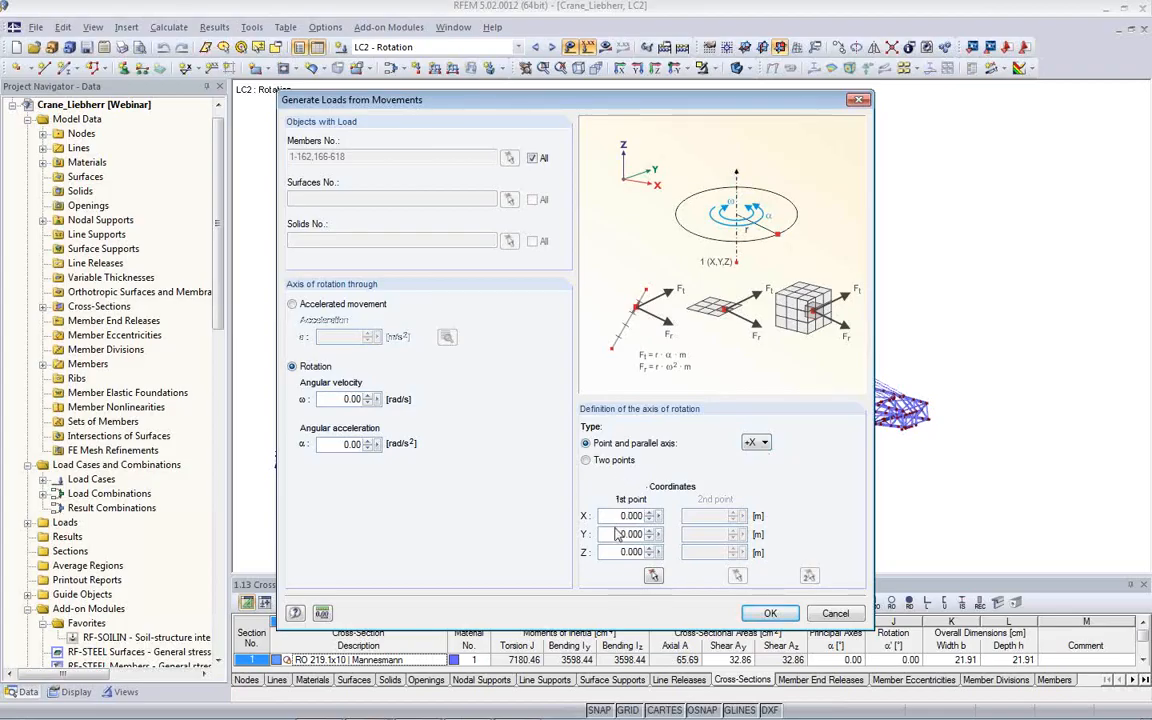
pyautogui.click(762, 443)
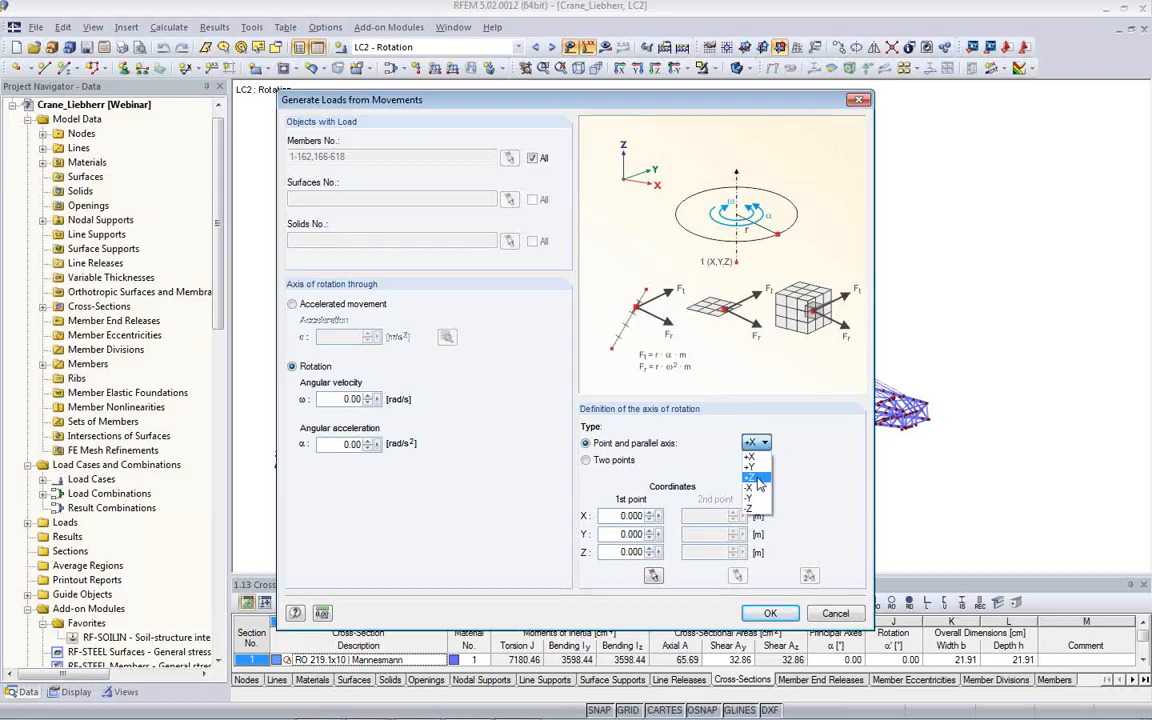
pyautogui.click(756, 477)
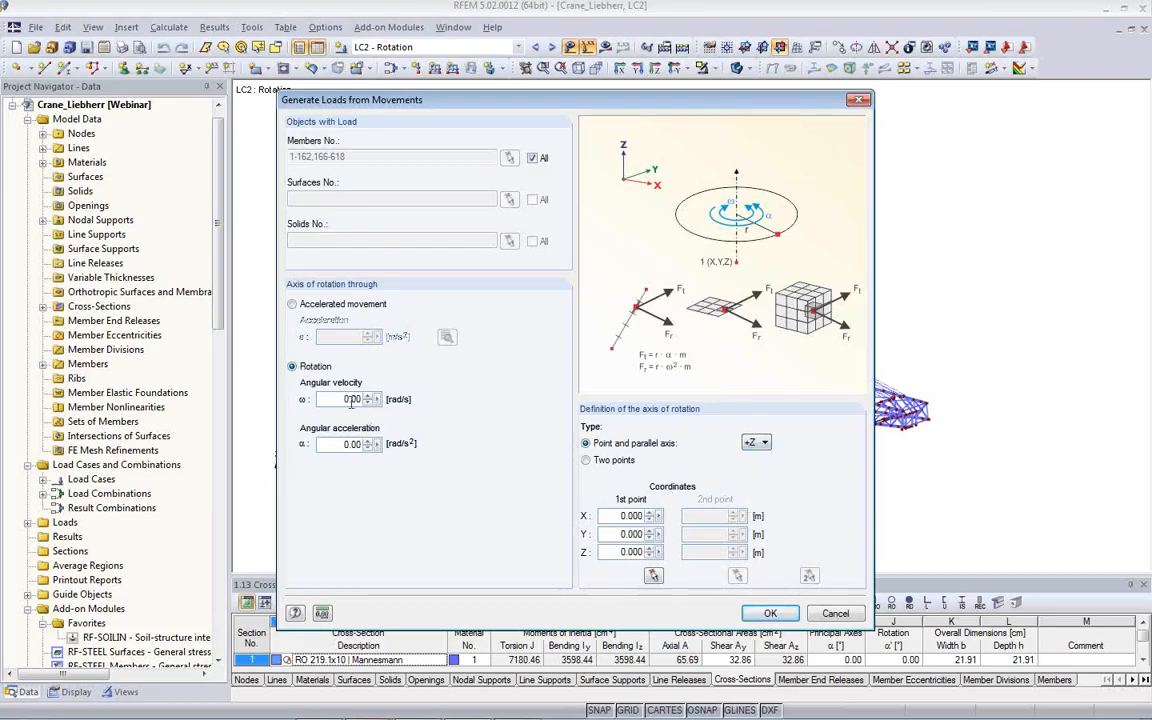
pyautogui.doubleClick(339, 445)
pyautogui.click(770, 613)
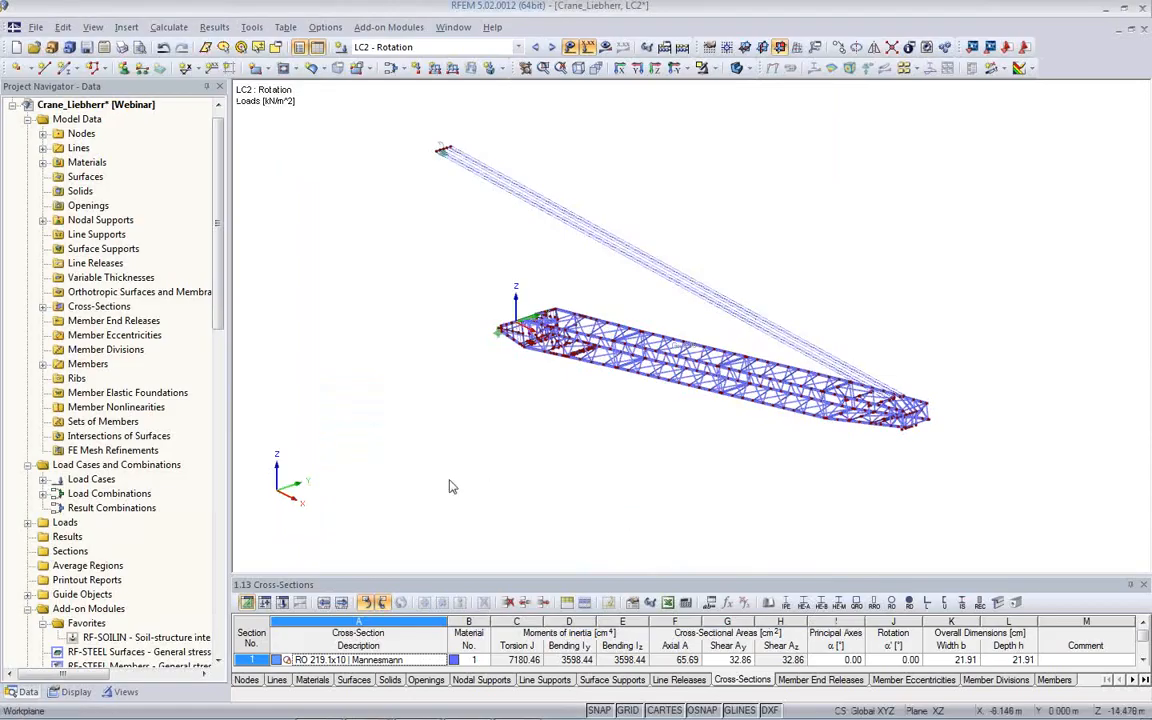
# - Locate the generated load from rotation under load case LC2 and examine it on the crane boom
pyautogui.click(43, 480)
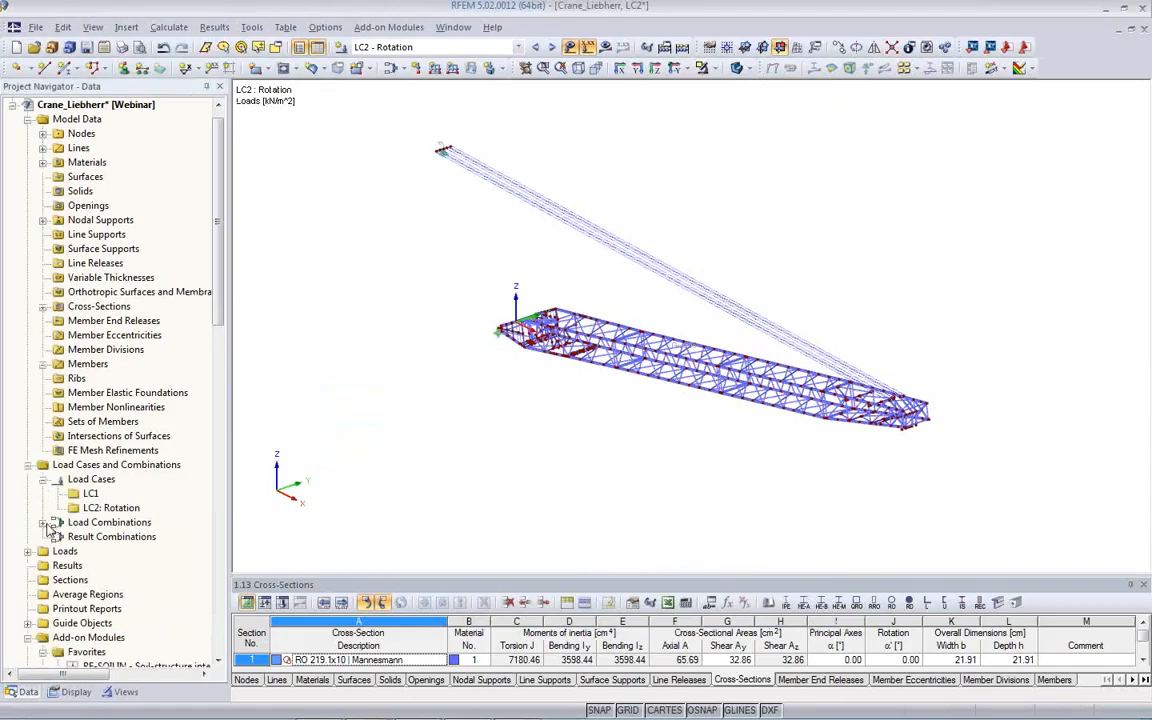
pyautogui.click(43, 522)
pyautogui.scroll(-1, 90, 571)
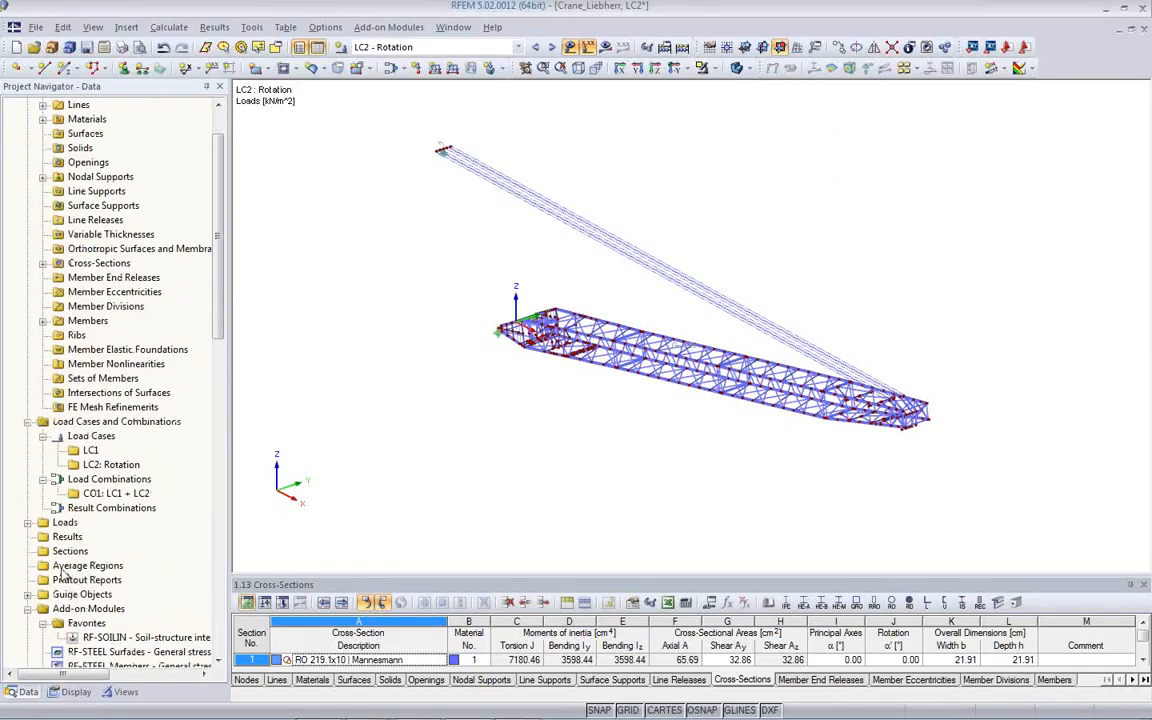
pyautogui.click(28, 522)
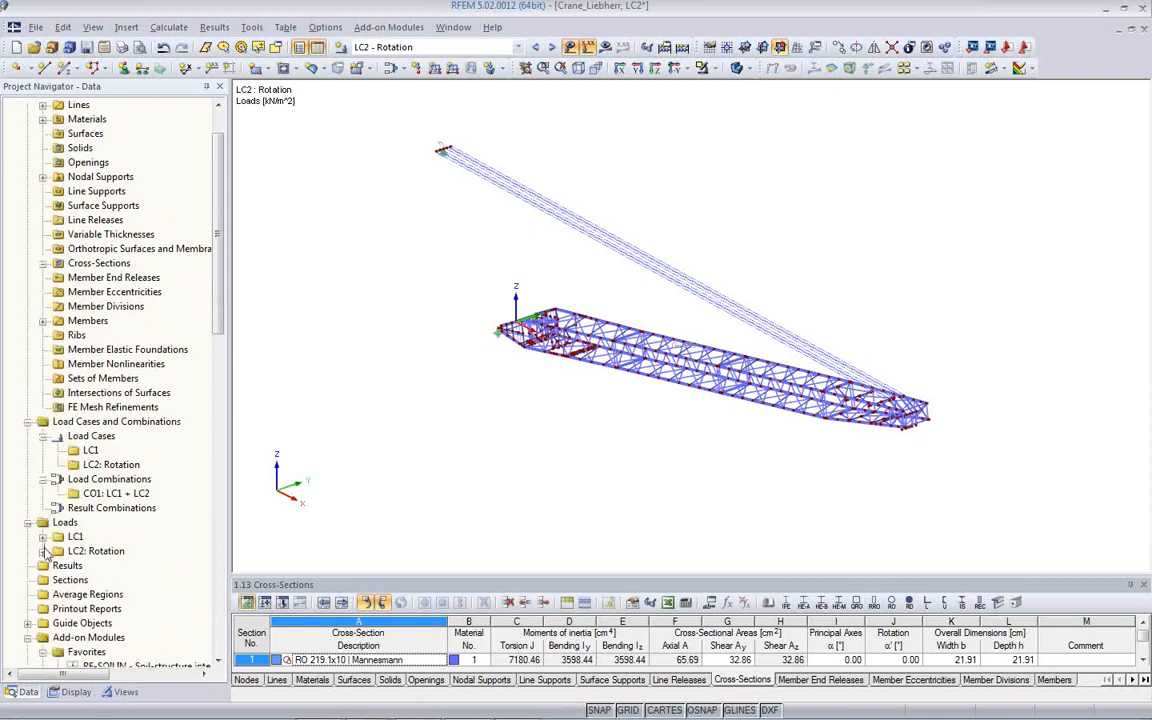
pyautogui.click(43, 551)
pyautogui.scroll(-1, 183, 560)
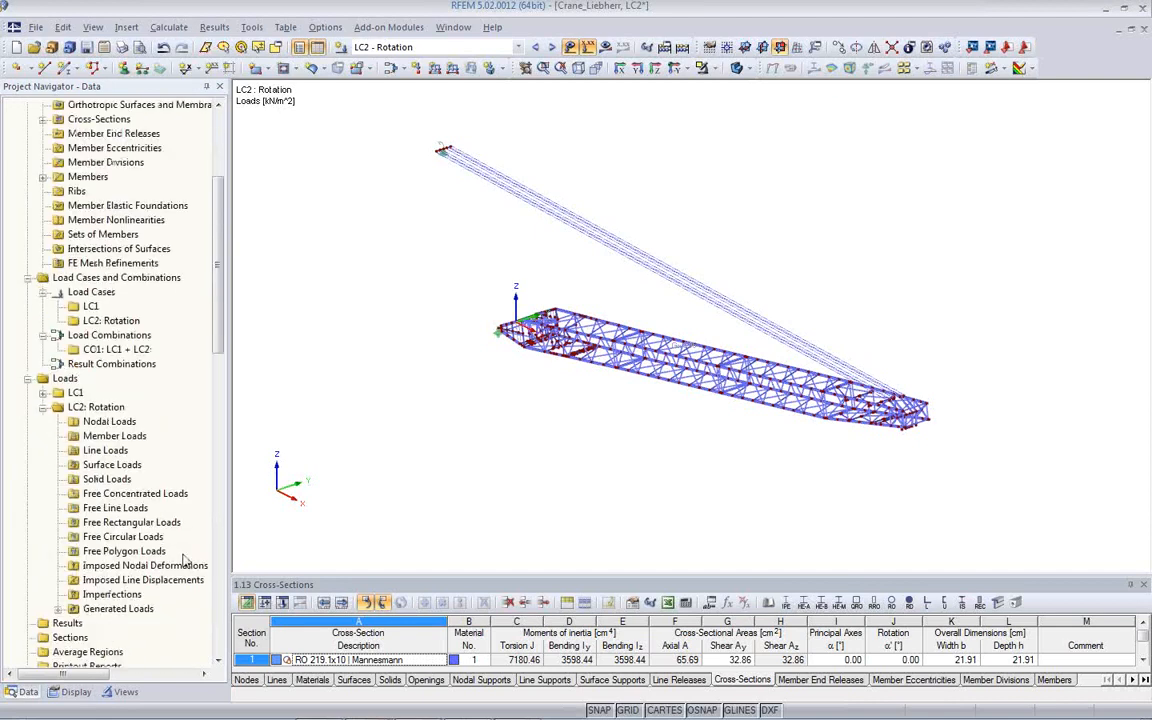
pyautogui.click(60, 608)
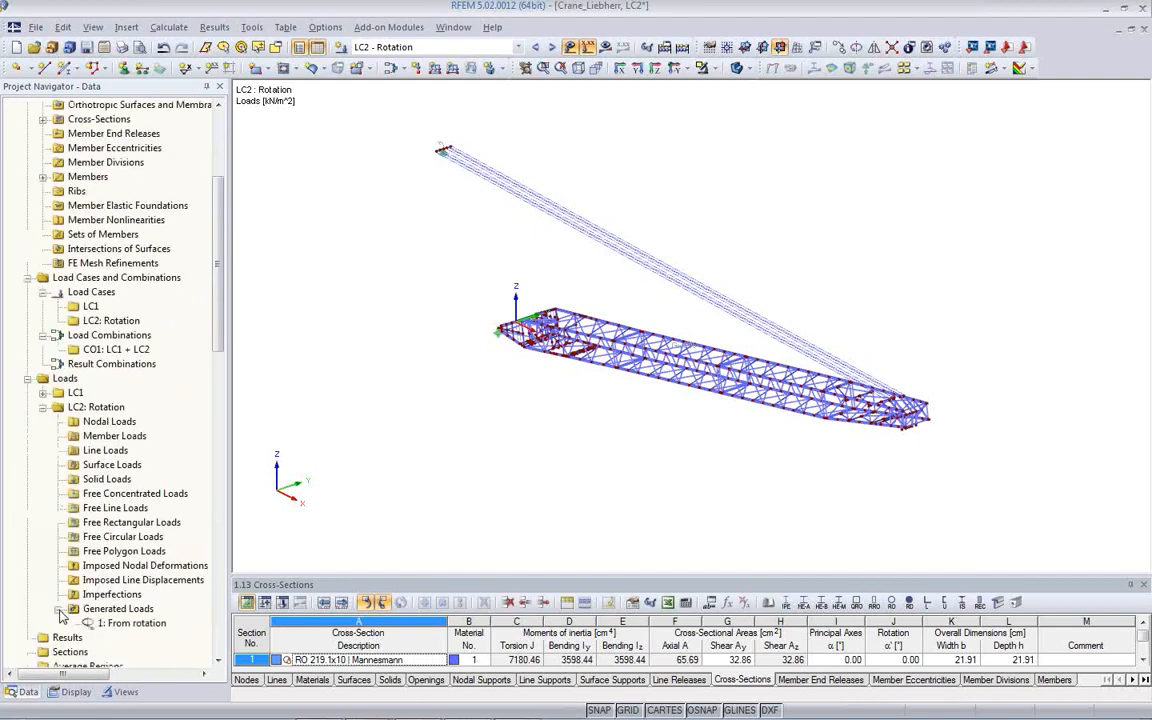
pyautogui.click(133, 623)
pyautogui.moveTo(645, 423); pyautogui.dragTo(606, 310, button='middle')
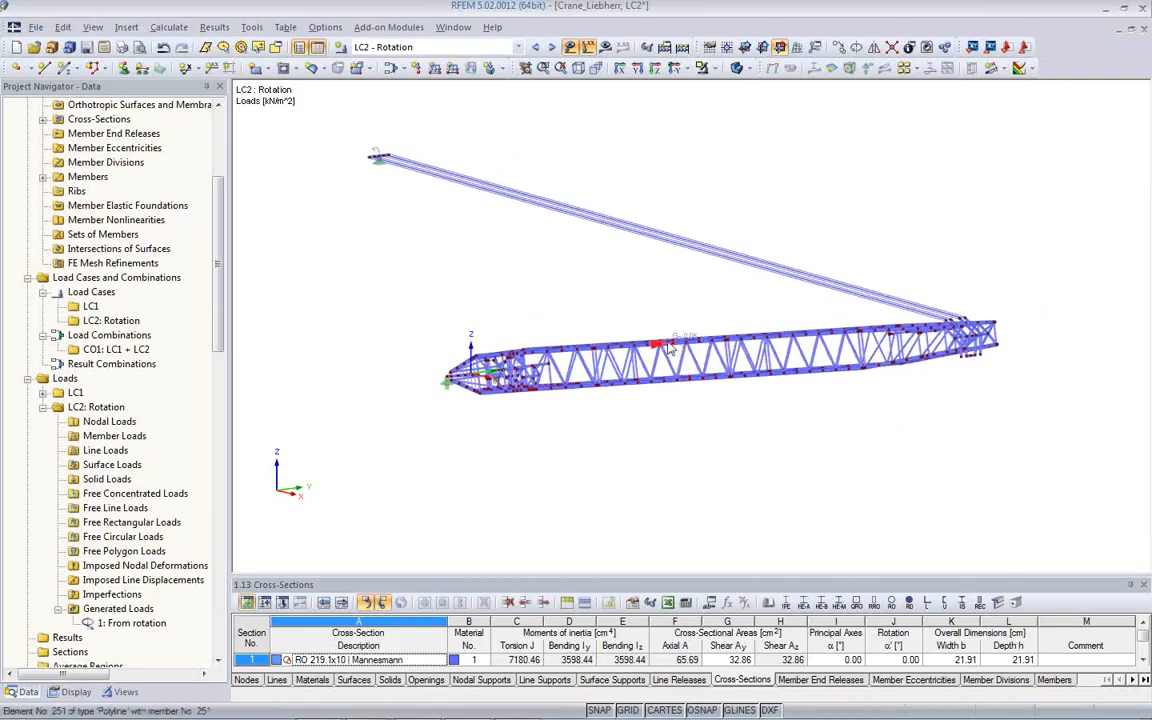
pyautogui.moveTo(703, 418); pyautogui.dragTo(565, 425, button='middle')
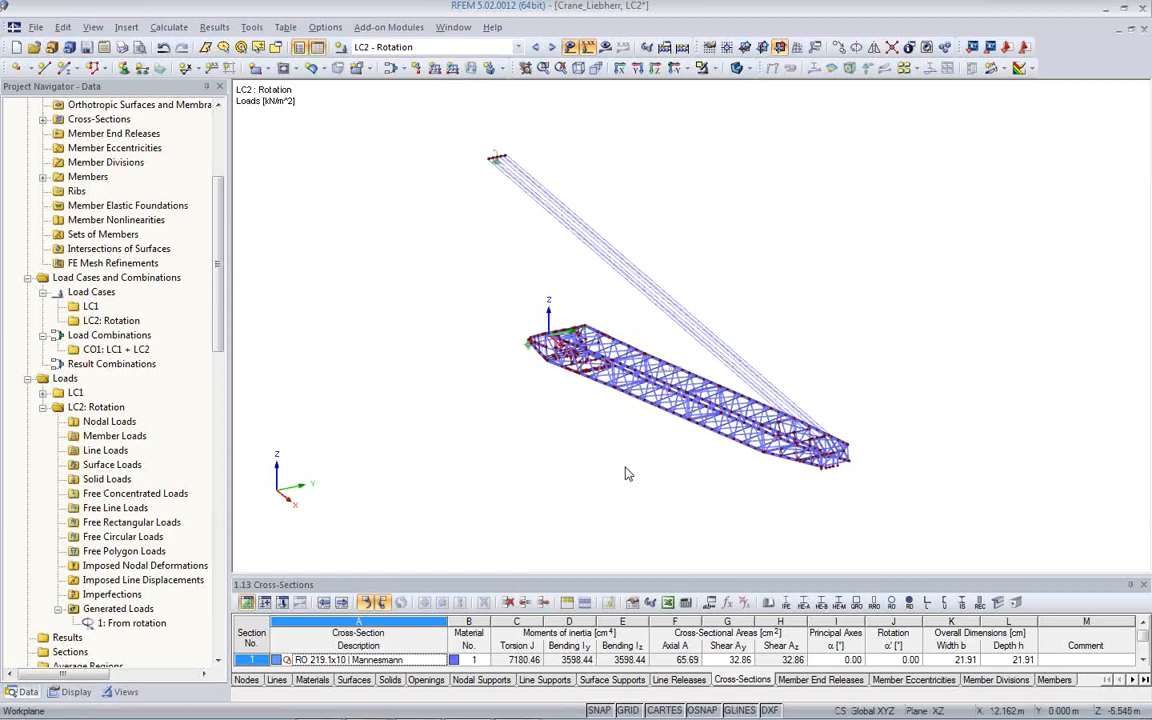
# - Calculate the results of load case LC2 - Rotation for the crane model
pyautogui.click(605, 47)
pyautogui.click(547, 401)
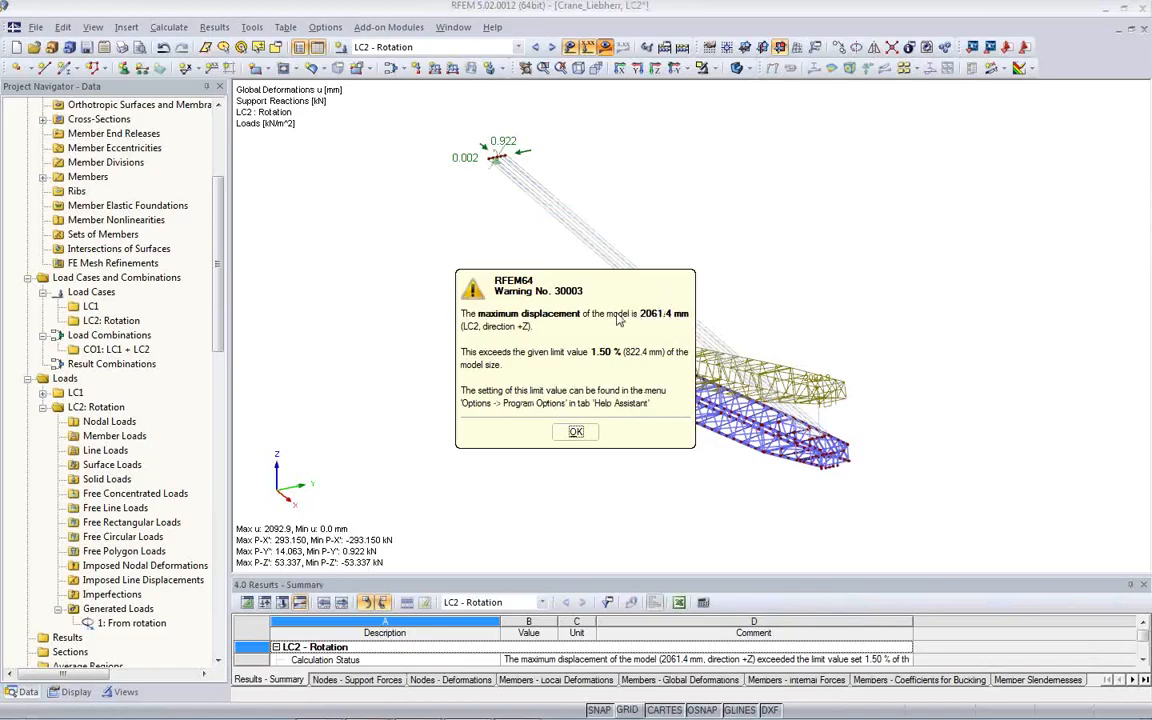
pyautogui.click(578, 431)
pyautogui.click(588, 453)
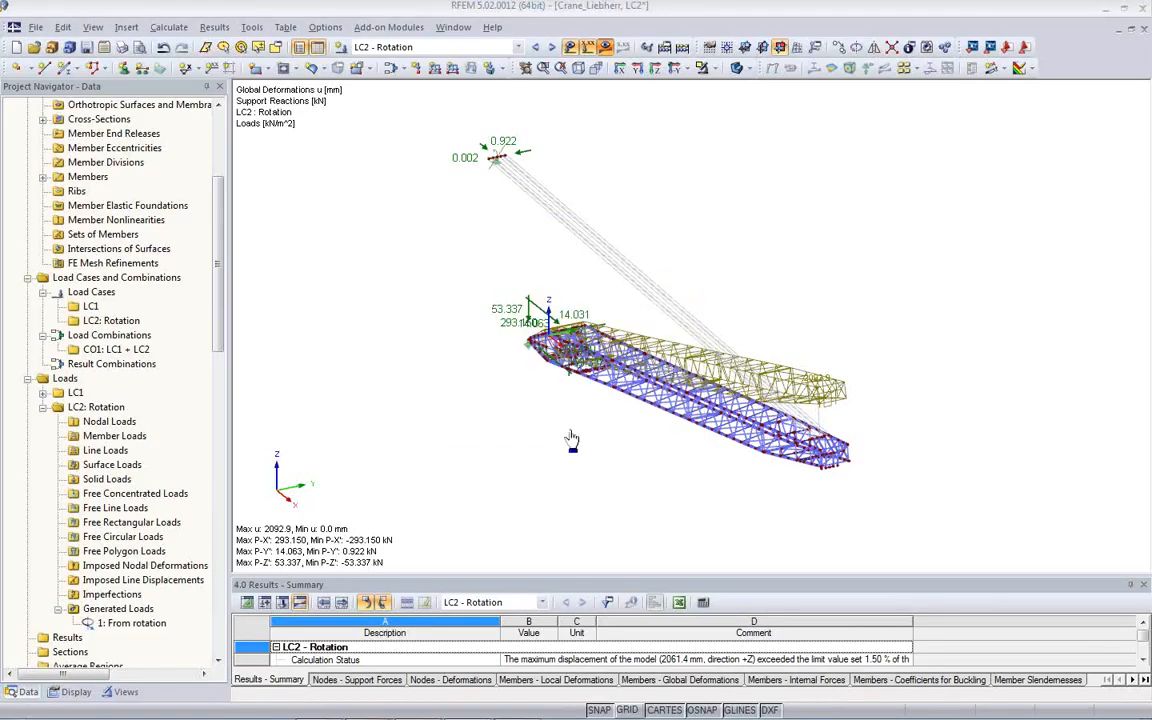
# - Examine the global deformation u and the support reactions at the foot of the crane boom for LC2
pyautogui.keyDown('ctrl'); pyautogui.moveTo(604, 452); pyautogui.dragTo(902, 592, button='middle'); pyautogui.keyUp('ctrl')
pyautogui.keyDown('ctrl'); pyautogui.moveTo(556, 441); pyautogui.dragTo(497, 500, button='middle'); pyautogui.keyUp('ctrl')
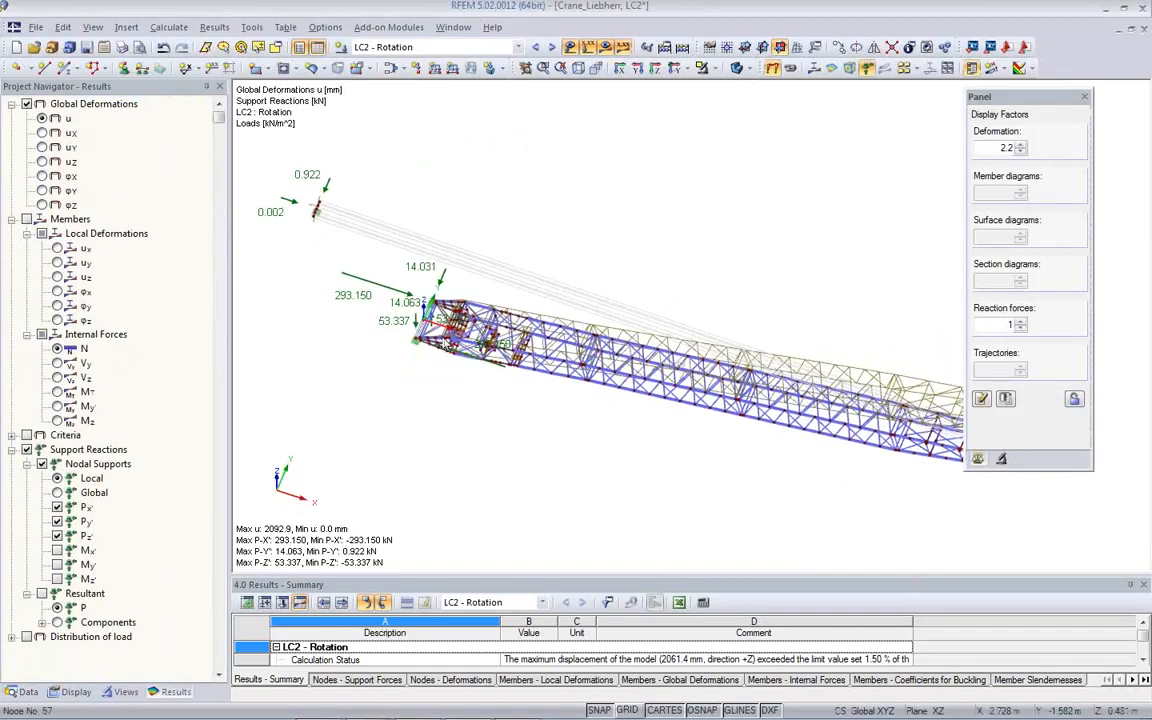
pyautogui.scroll(5, 434, 337)
pyautogui.scroll(-2, 434, 337)
pyautogui.keyDown('ctrl'); pyautogui.moveTo(484, 393); pyautogui.dragTo(447, 278, button='middle'); pyautogui.keyUp('ctrl')
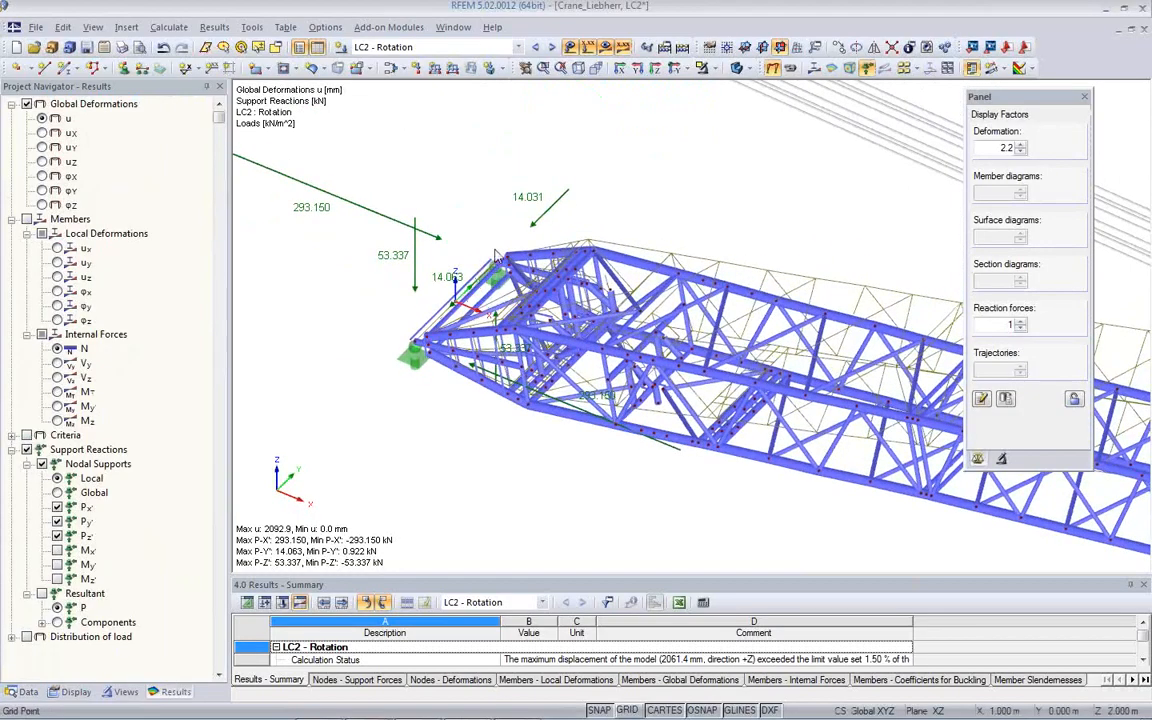
pyautogui.scroll(-3, 447, 278)
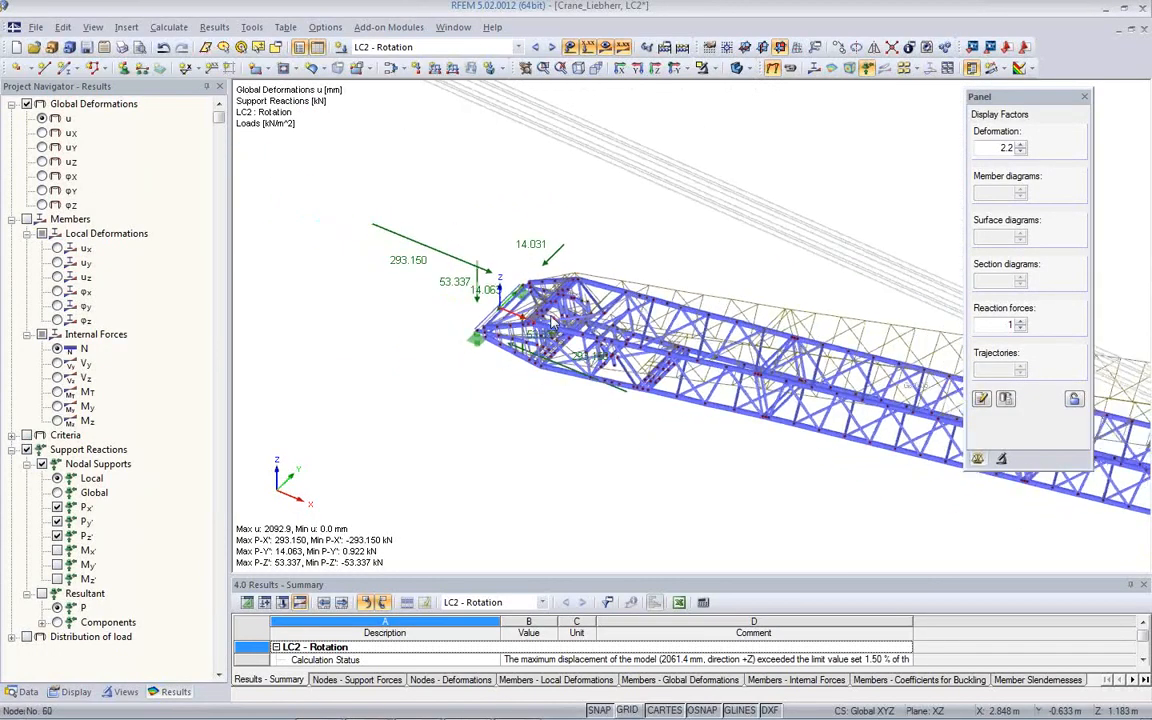
pyautogui.scroll(-5, 495, 287)
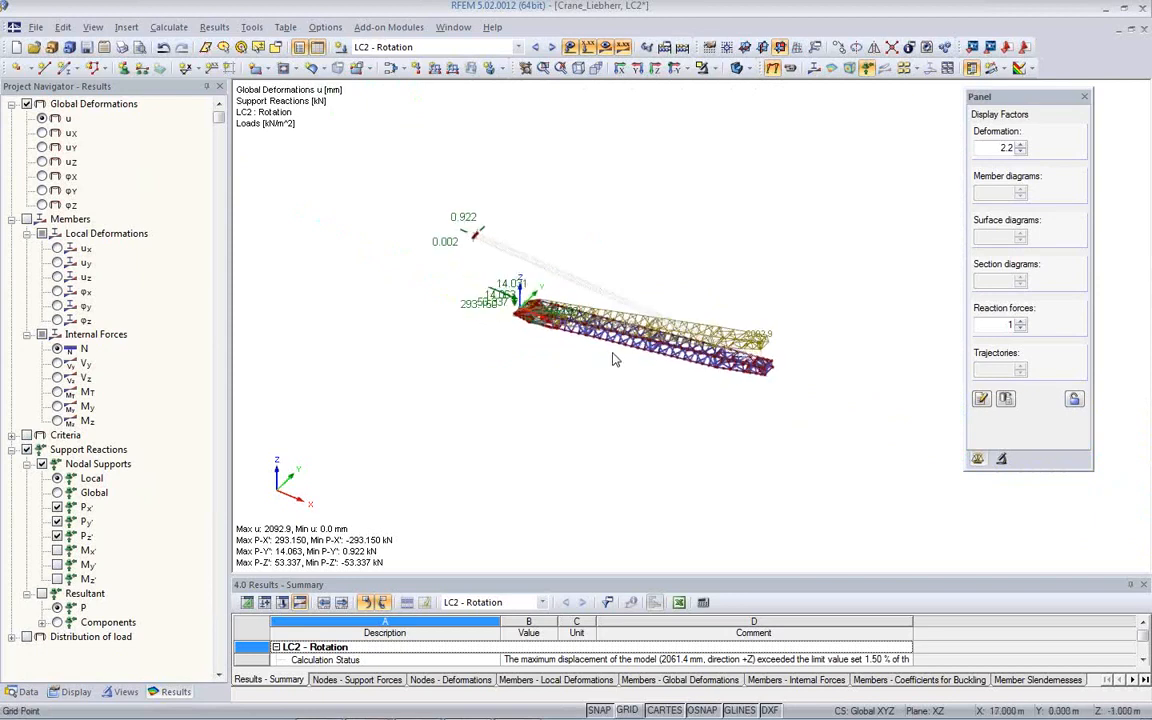
pyautogui.keyDown('ctrl'); pyautogui.moveTo(900, 423); pyautogui.dragTo(792, 309, button='middle'); pyautogui.keyUp('ctrl')
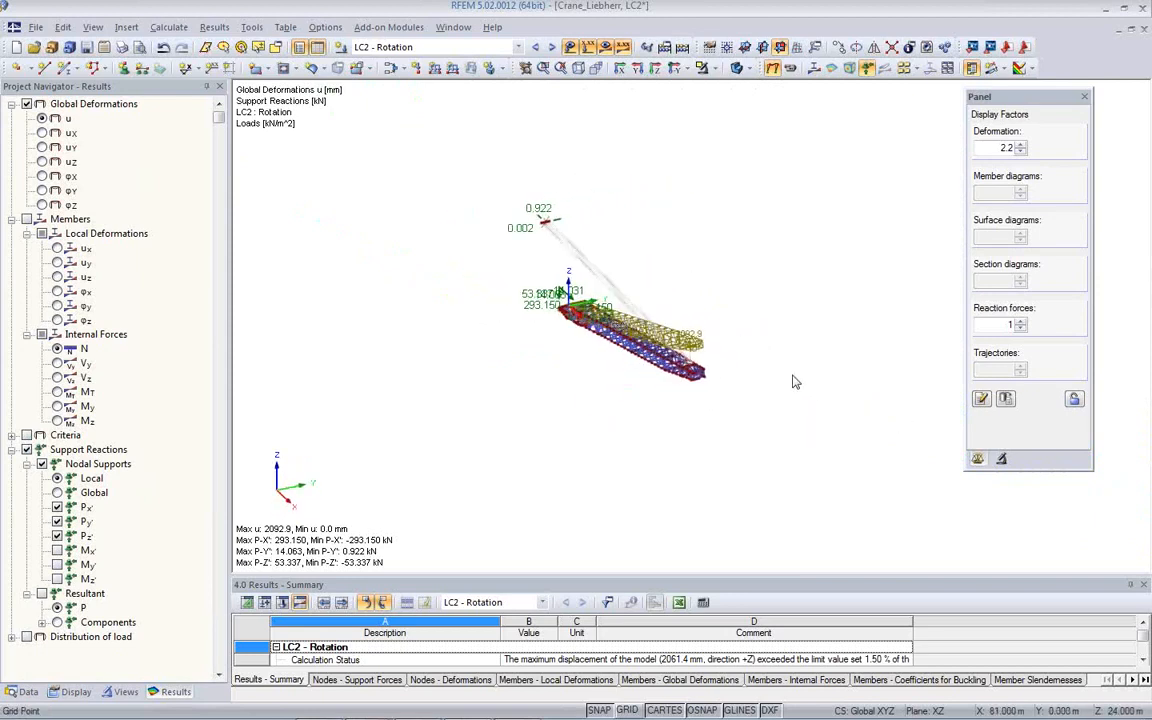
# - Show the global deformation uY for LC2 and raise the deformation display factor to 70.4
pyautogui.click(42, 147)
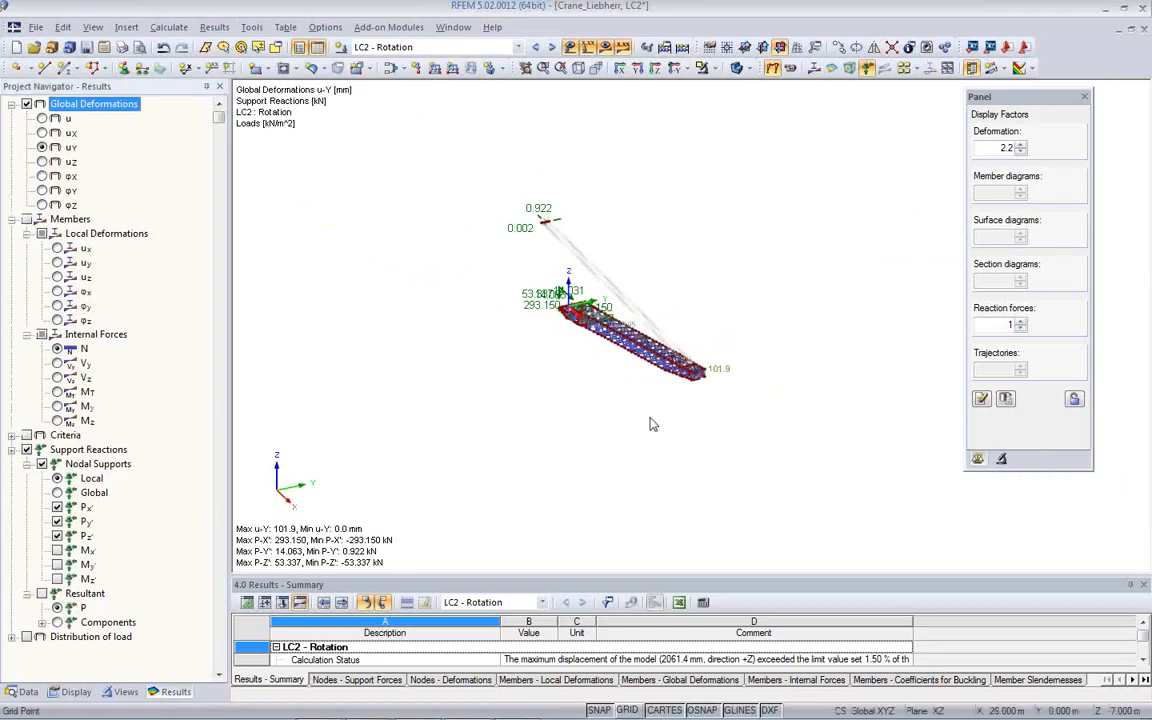
pyautogui.click(1020, 146)
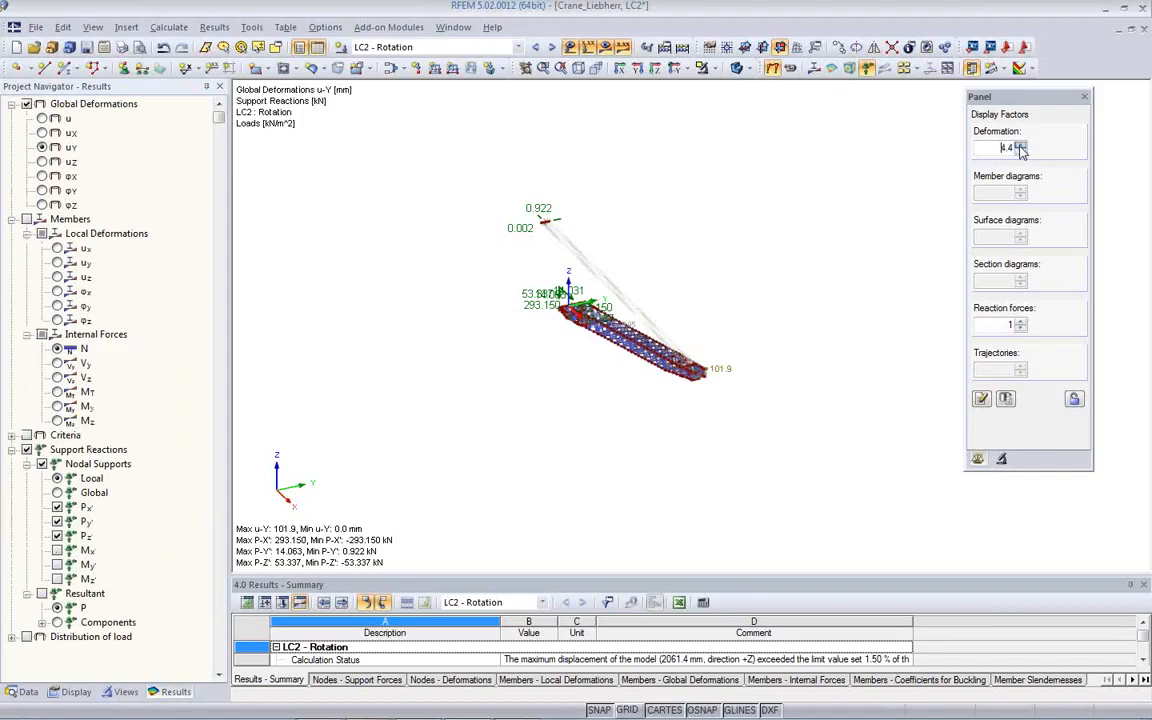
pyautogui.click(1019, 146)
pyautogui.click(1019, 146)
pyautogui.click(1018, 146)
pyautogui.click(1019, 146)
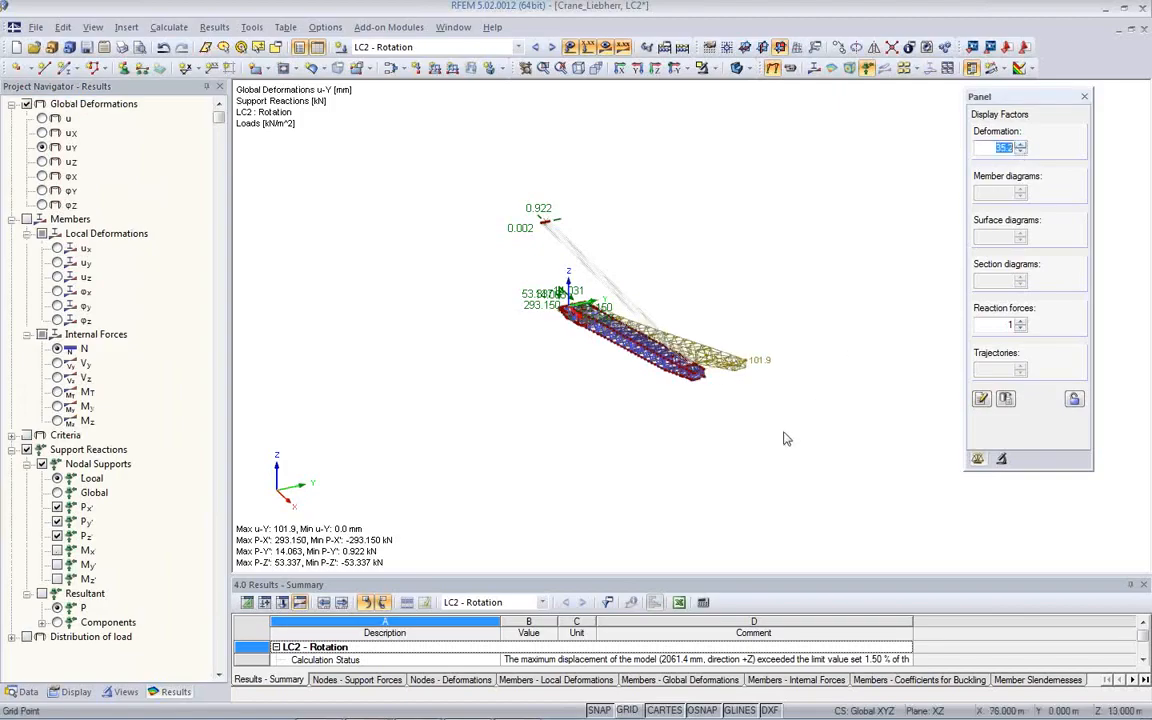
# - Hide the result values on the model and inspect the boom's sideways deformation looking along its length
pyautogui.moveTo(784, 437); pyautogui.dragTo(612, 438, button='middle')
pyautogui.click(622, 52)
pyautogui.keyDown('ctrl'); pyautogui.moveTo(663, 329); pyautogui.dragTo(550, 404, button='middle'); pyautogui.keyUp('ctrl')
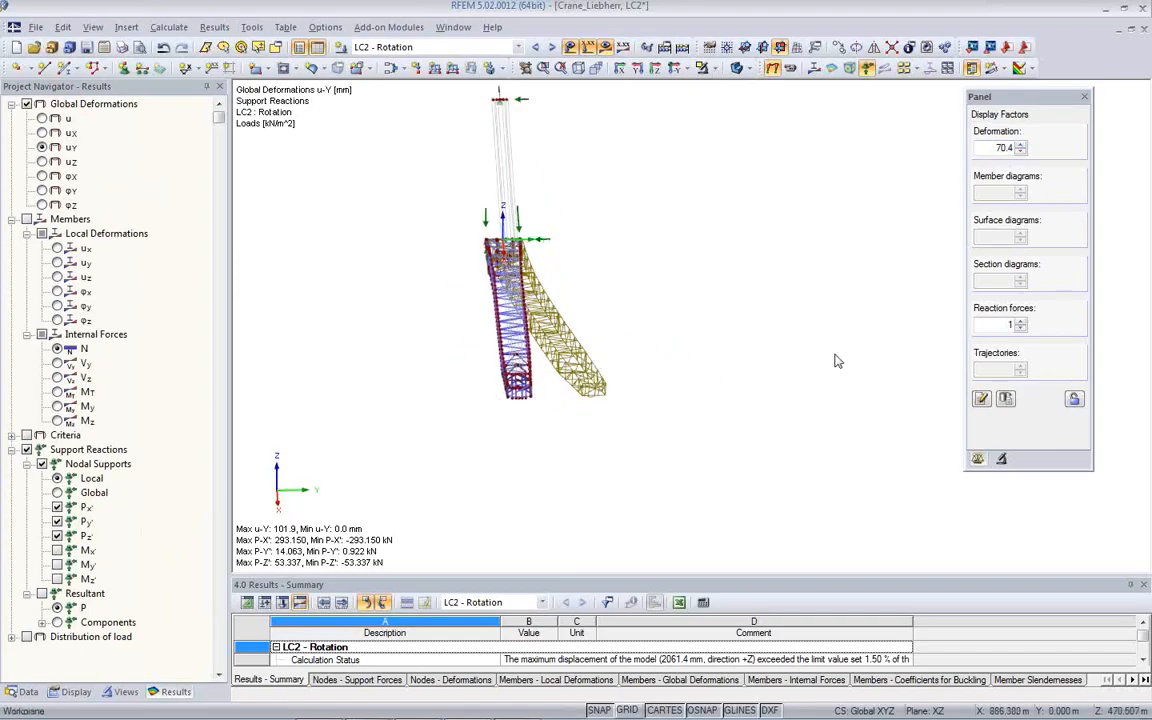
pyautogui.keyDown('ctrl'); pyautogui.moveTo(520, 435); pyautogui.dragTo(575, 410, button='middle'); pyautogui.keyUp('ctrl')
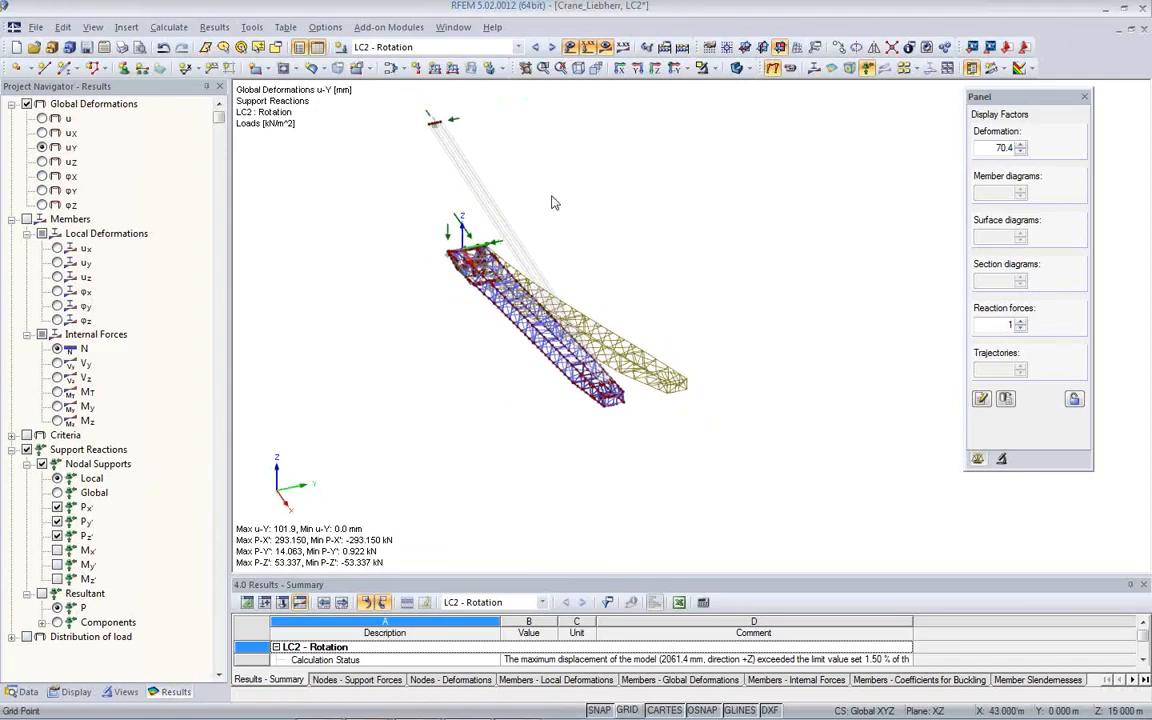
# - Show the loads of LC1, and make load combination CO1 - LC1 + LC2 the current one
pyautogui.click(516, 47)
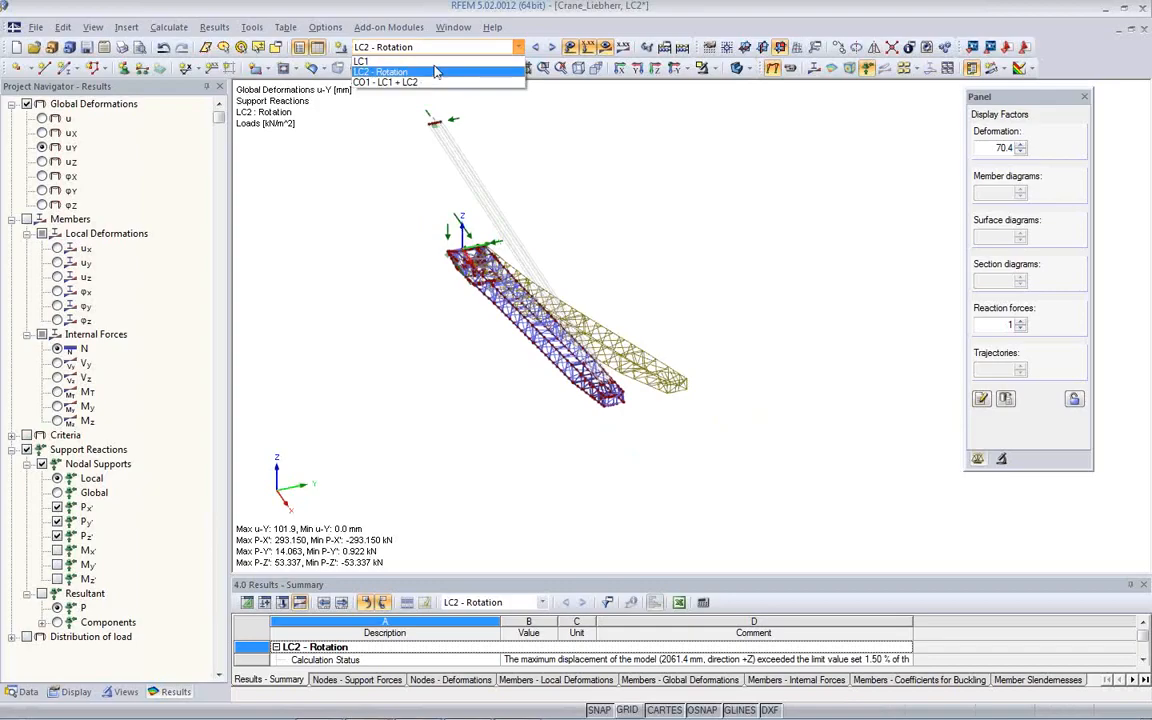
pyautogui.click(422, 62)
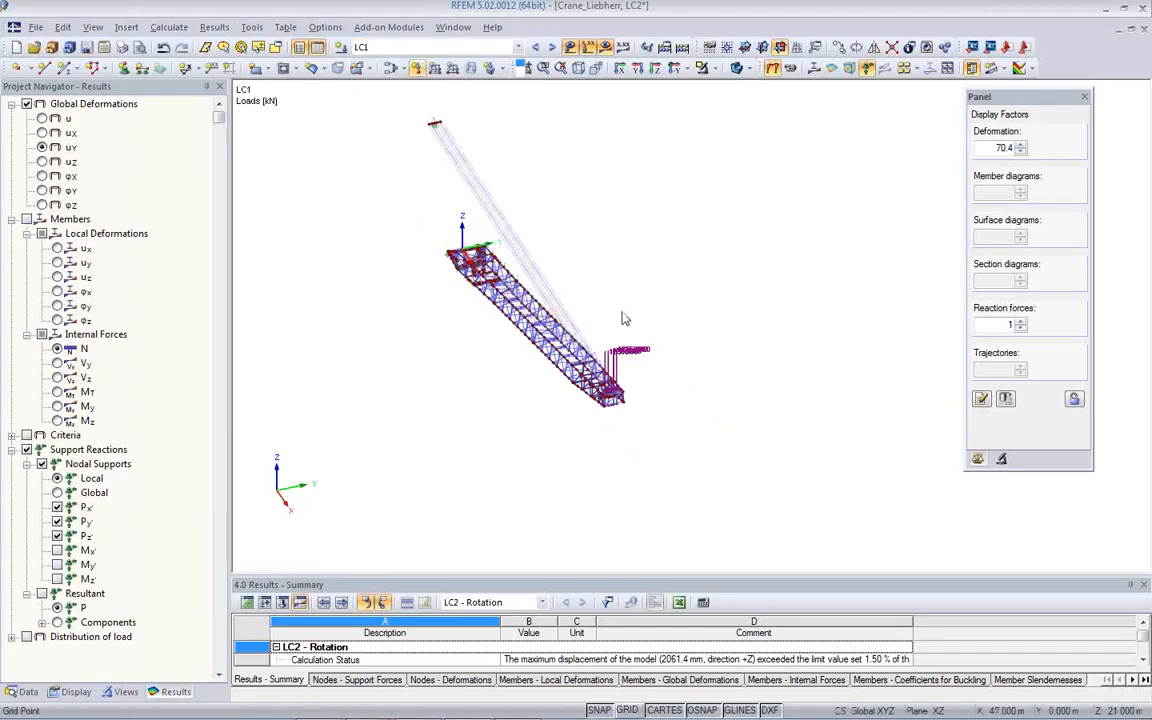
pyautogui.click(519, 47)
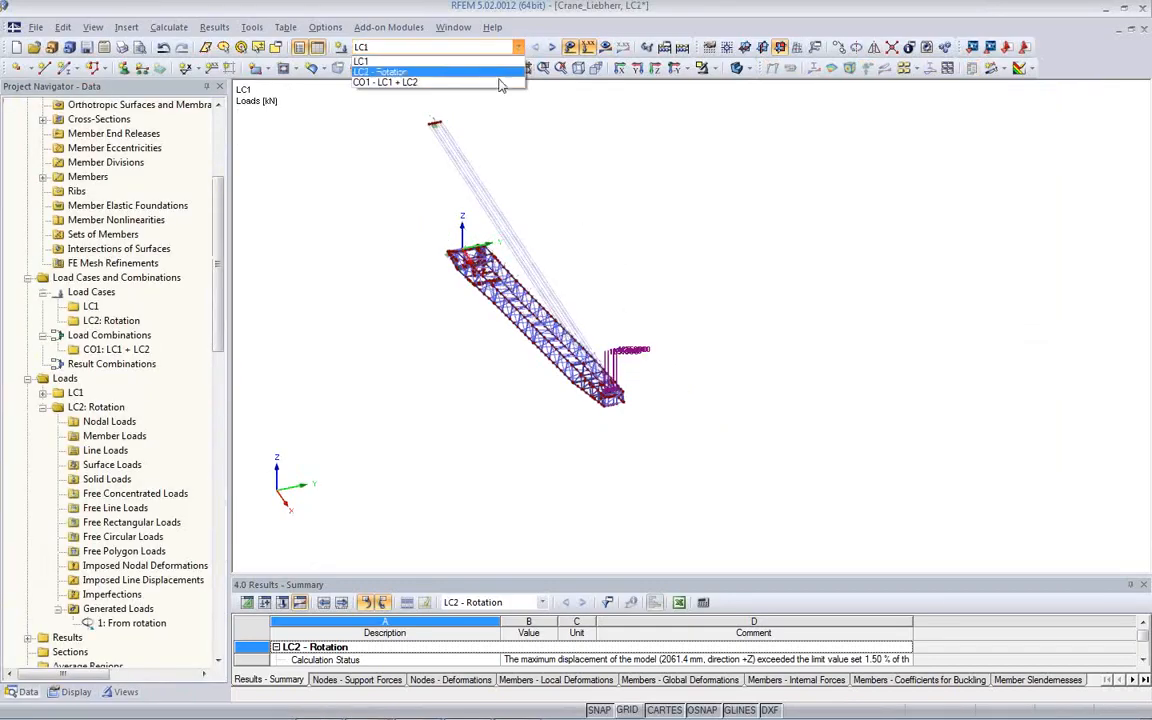
pyautogui.click(500, 81)
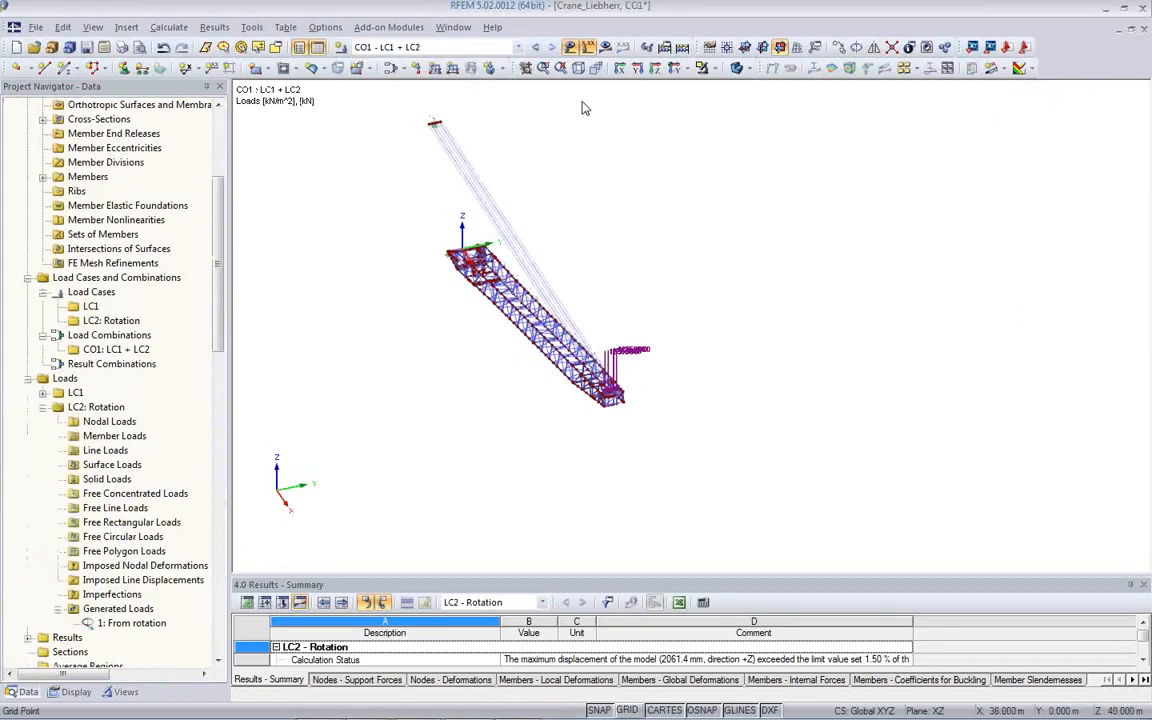
# - Calculate the results of load combination CO1 - LC1 + LC2
pyautogui.click(605, 47)
pyautogui.click(548, 401)
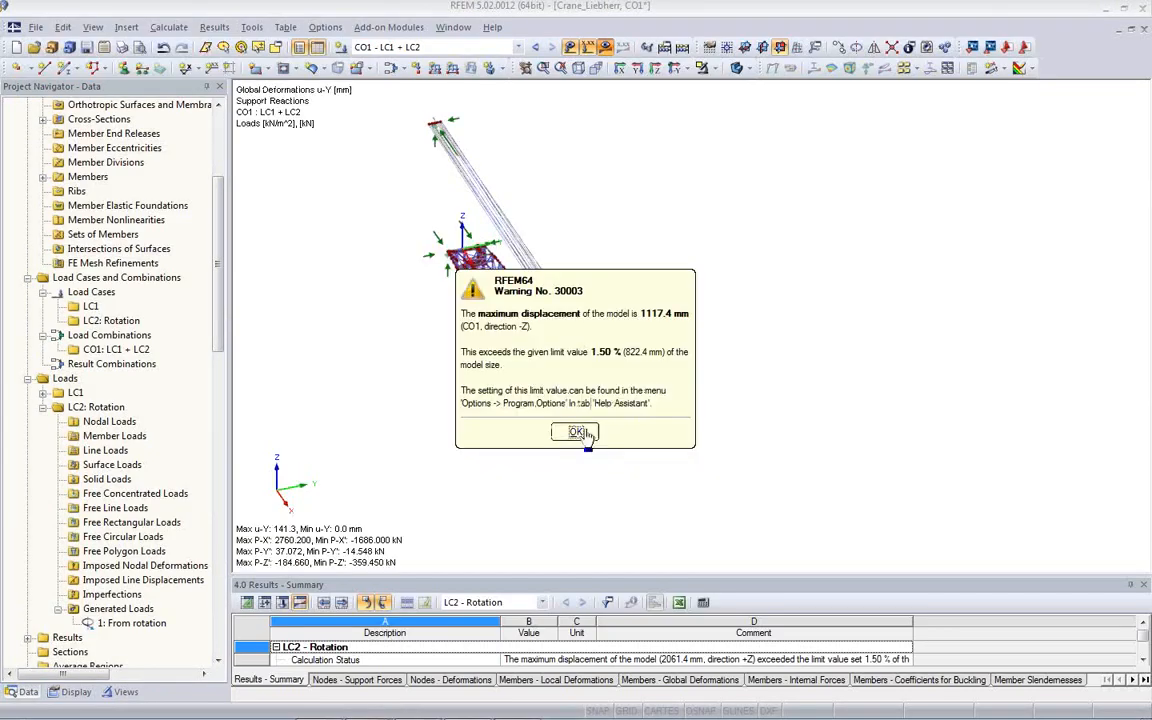
pyautogui.click(583, 430)
pyautogui.click(583, 432)
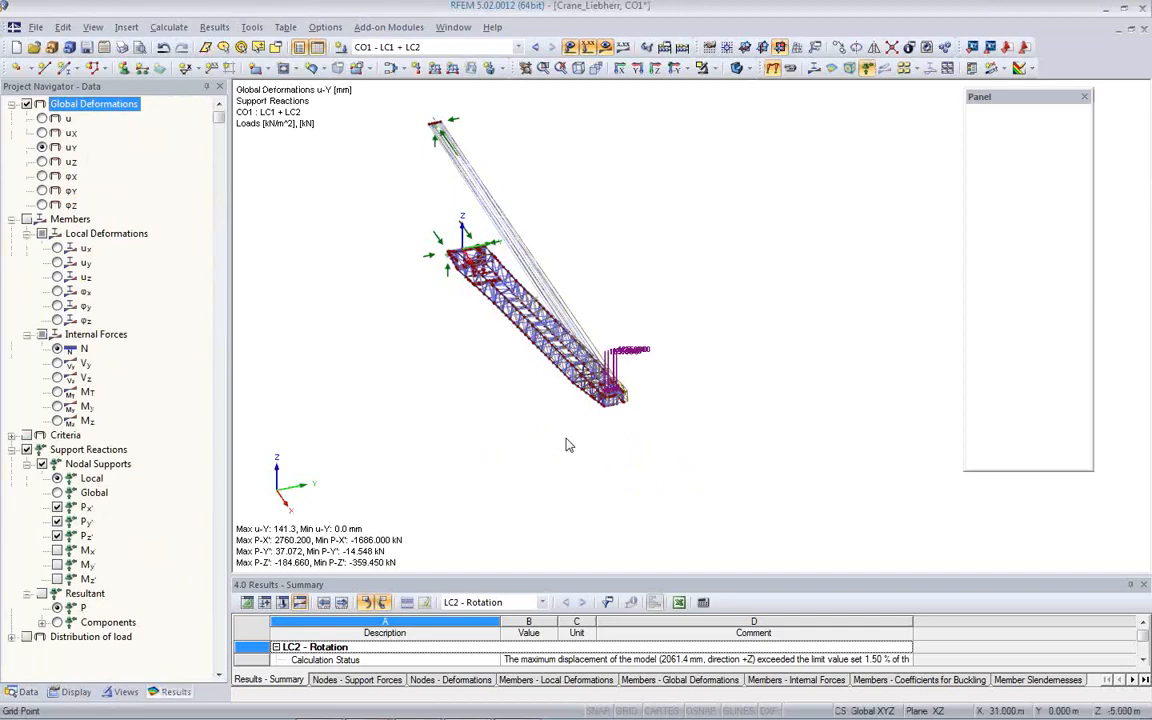
# - Hide the loads on the crane and raise the deformation display factor for uY to 75.2
pyautogui.click(589, 49)
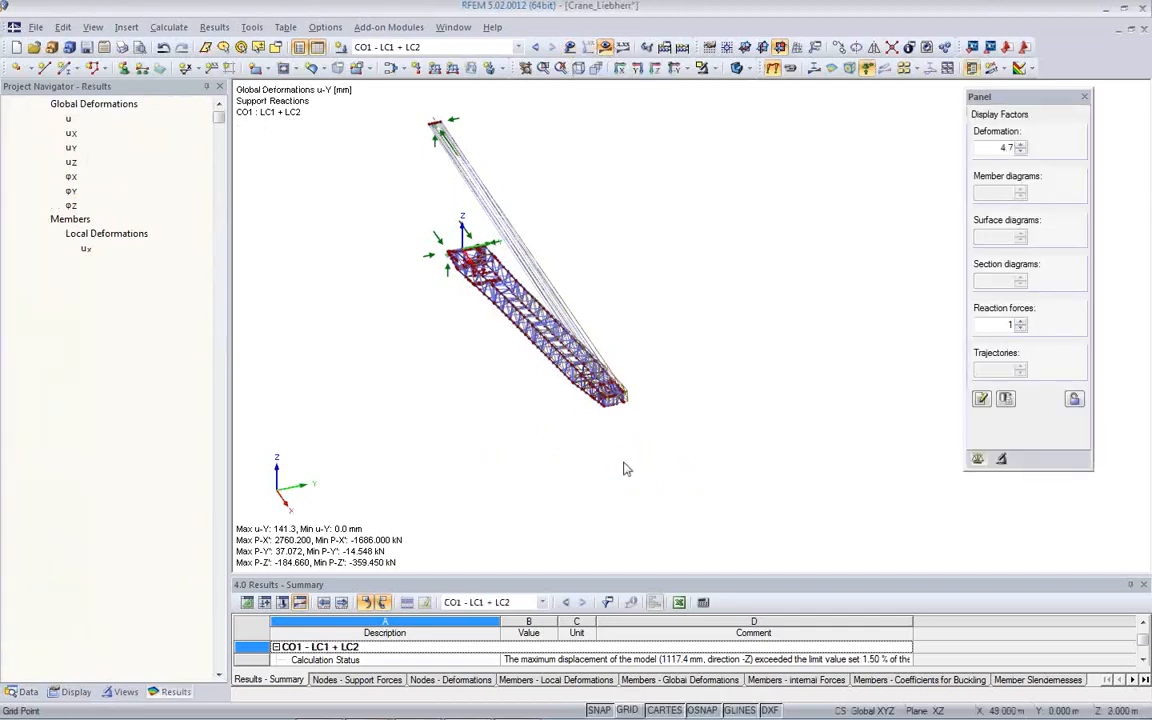
pyautogui.click(1019, 146)
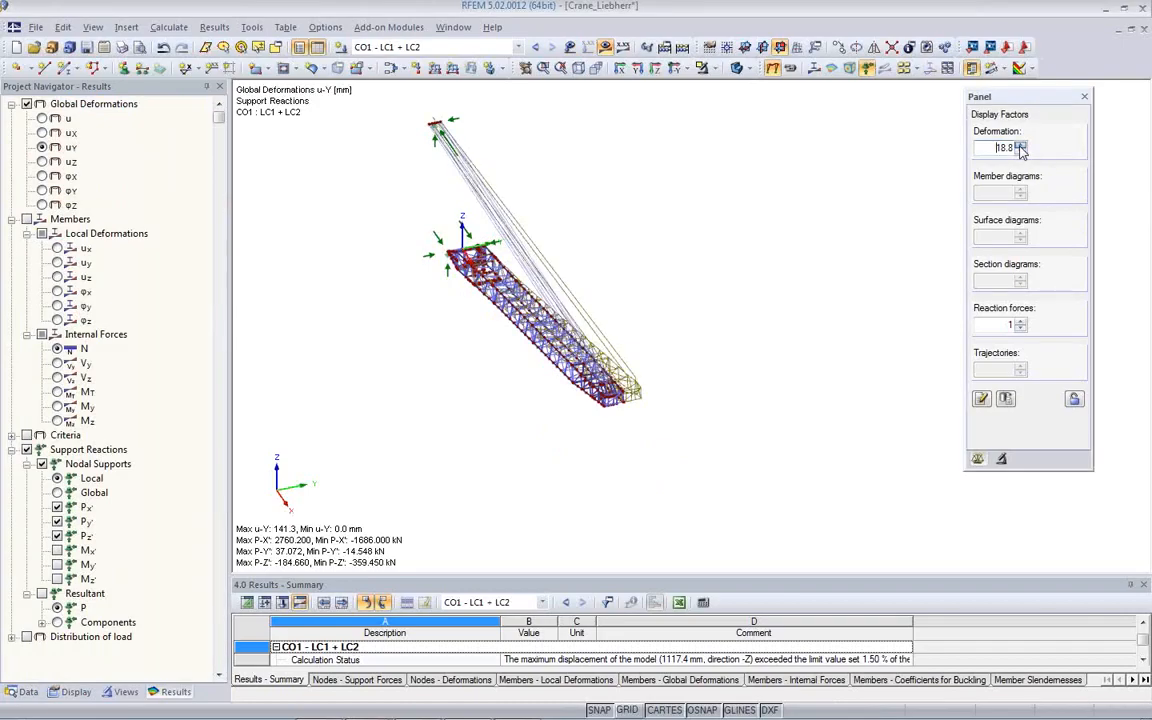
pyautogui.keyDown('ctrl'); pyautogui.moveTo(797, 412); pyautogui.dragTo(778, 354, button='middle'); pyautogui.keyUp('ctrl')
# - Show the total global deformation u for CO1 with the deformation display factor reduced to 9.4, and inspect the deformed crane
pyautogui.click(43, 118)
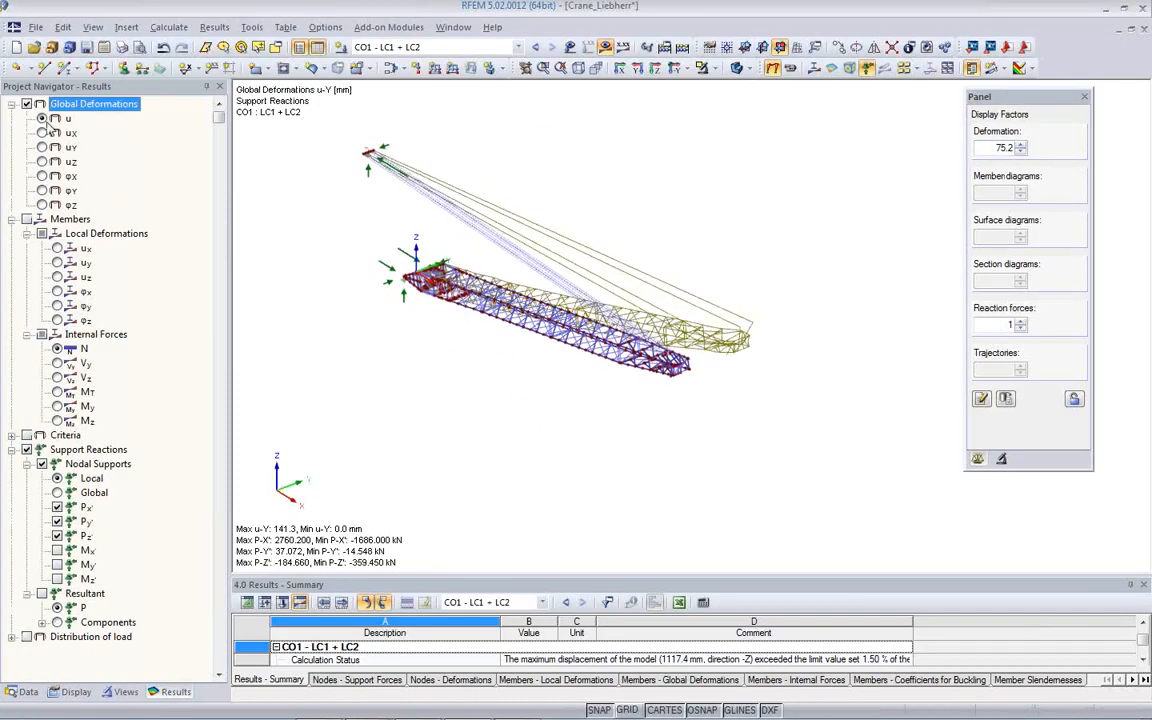
pyautogui.keyDown('ctrl'); pyautogui.moveTo(649, 313); pyautogui.dragTo(610, 200, button='middle'); pyautogui.keyUp('ctrl')
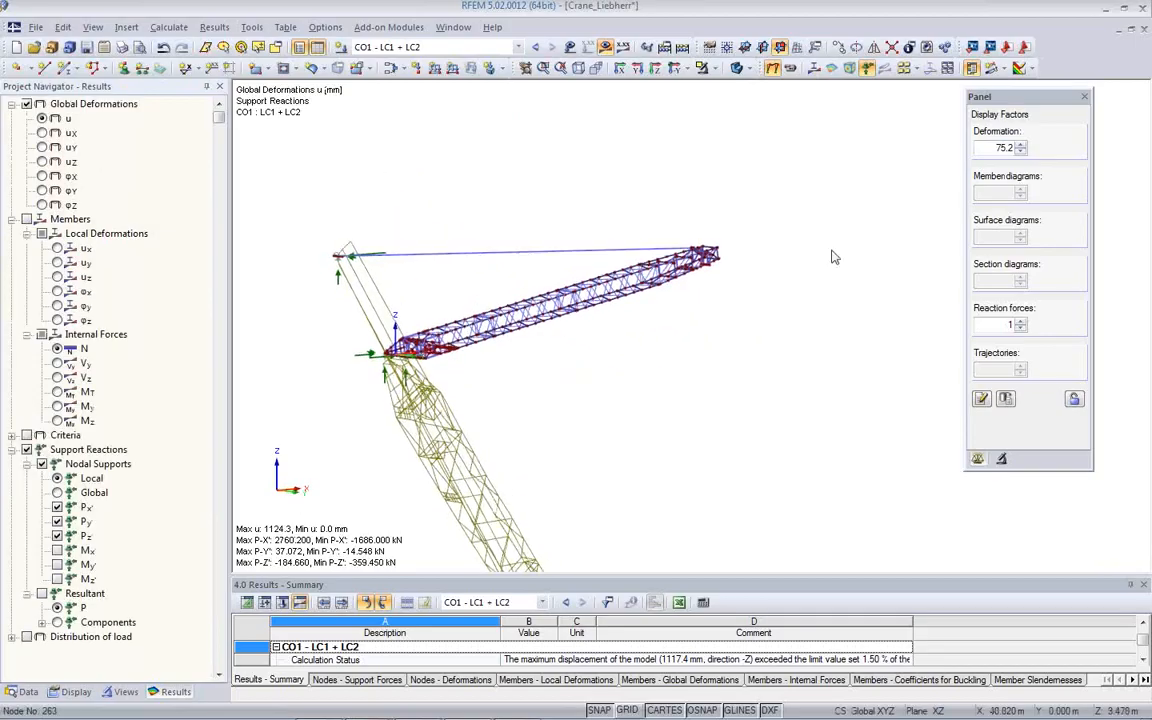
pyautogui.click(1020, 152)
pyautogui.click(1020, 152)
pyautogui.click(1020, 152)
pyautogui.keyDown('ctrl'); pyautogui.moveTo(780, 345); pyautogui.dragTo(787, 508, button='middle'); pyautogui.keyUp('ctrl')
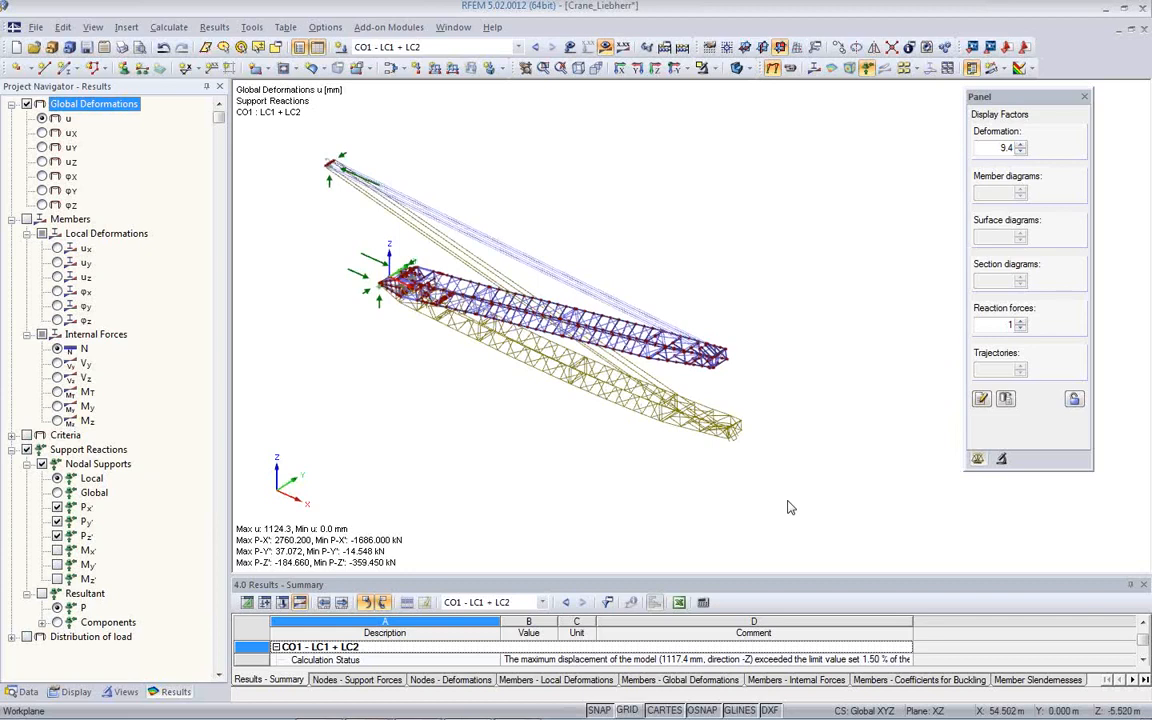
pyautogui.moveTo(650, 483); pyautogui.dragTo(627, 474, button='middle')
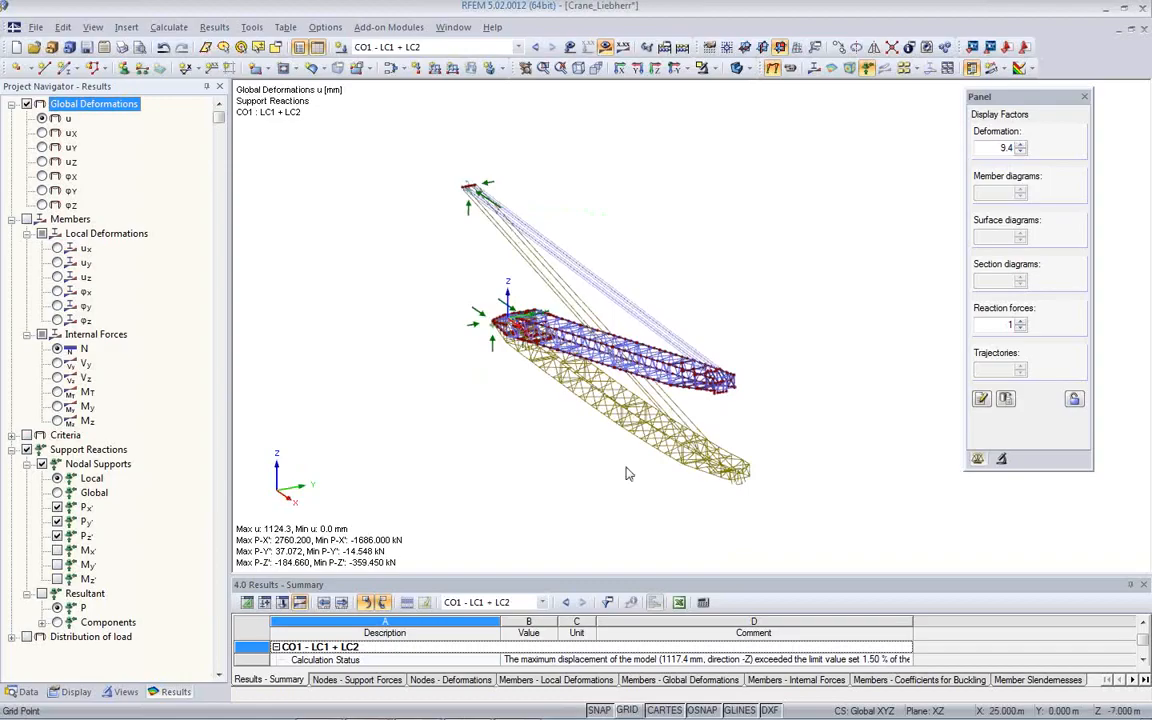
pyautogui.keyDown('ctrl'); pyautogui.moveTo(594, 426); pyautogui.dragTo(772, 452, button='middle'); pyautogui.keyUp('ctrl')
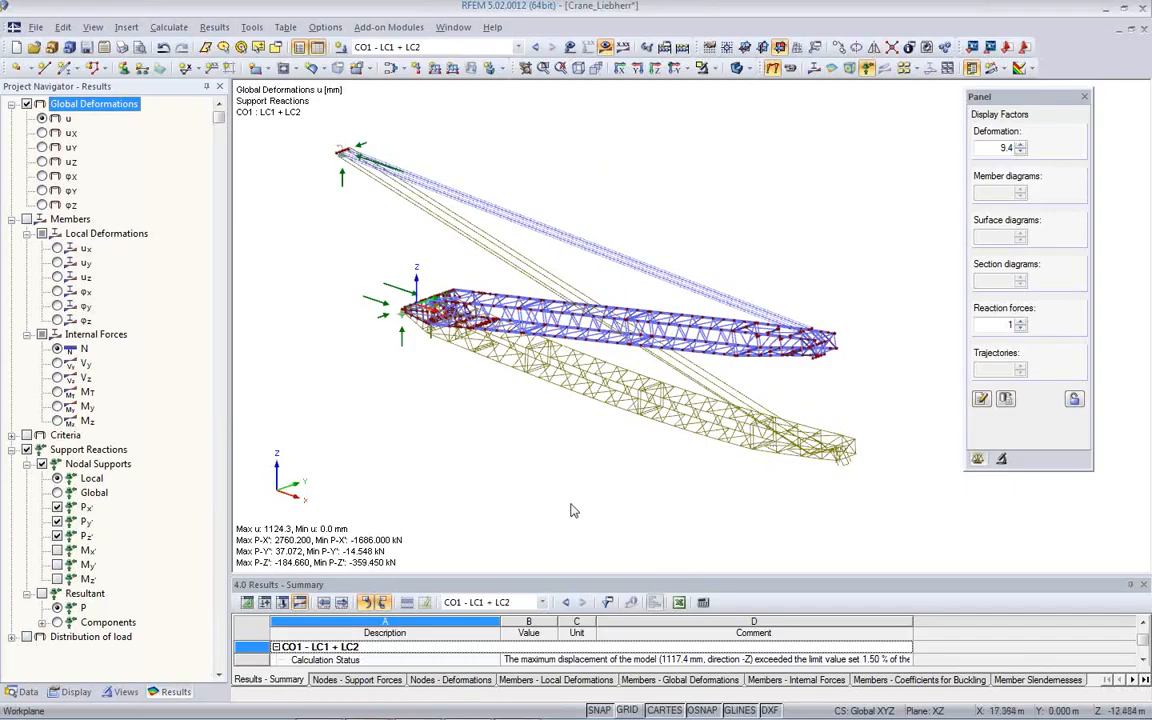
# - Close the Crane_Liebherr model without saving and open the freeMemberload model from the Webinar project
pyautogui.click(1145, 32)
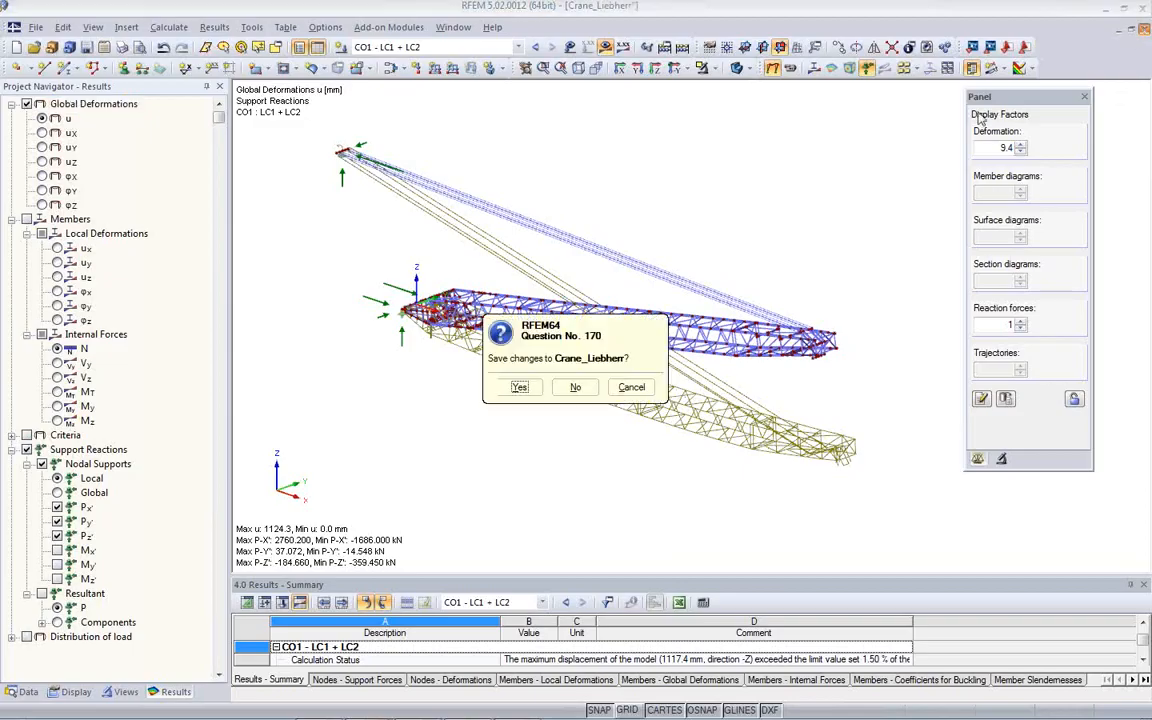
pyautogui.click(577, 386)
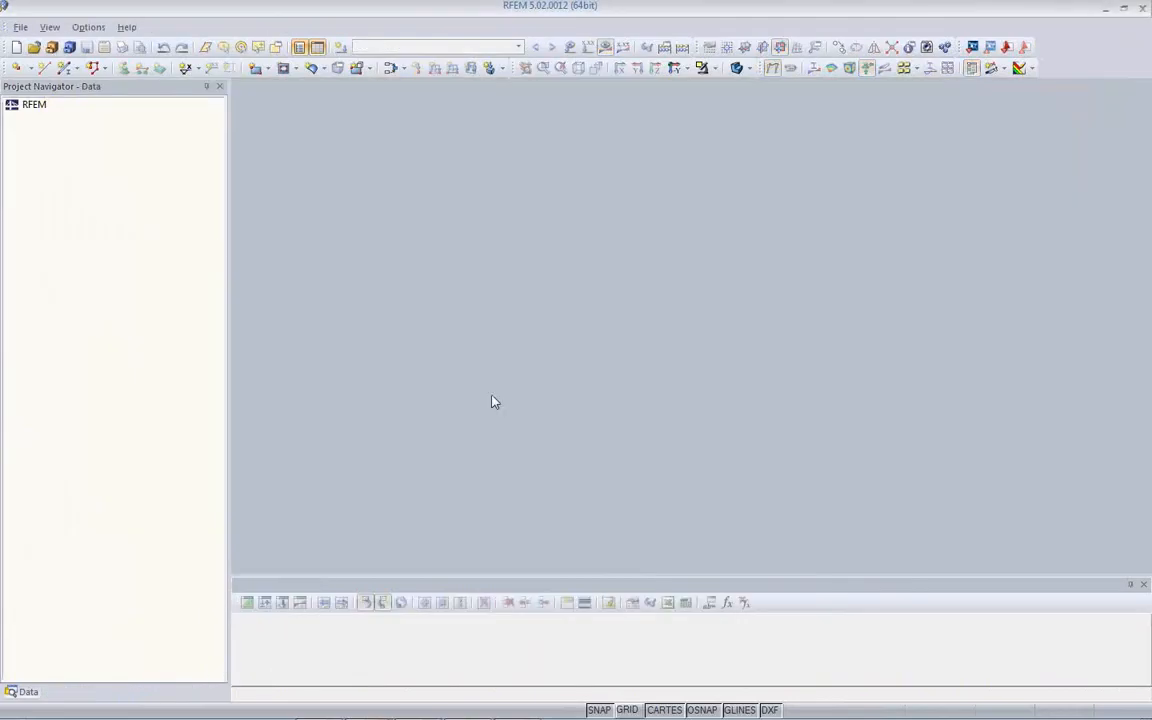
pyautogui.click(52, 57)
pyautogui.click(657, 515)
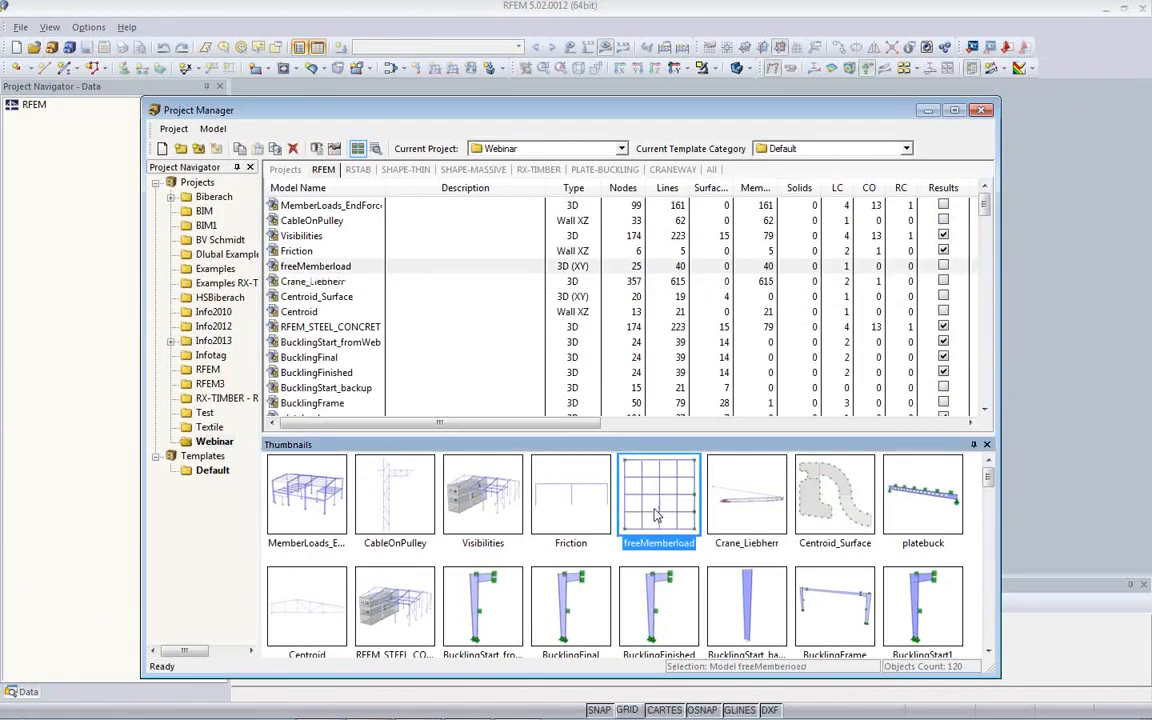
pyautogui.doubleClick(657, 515)
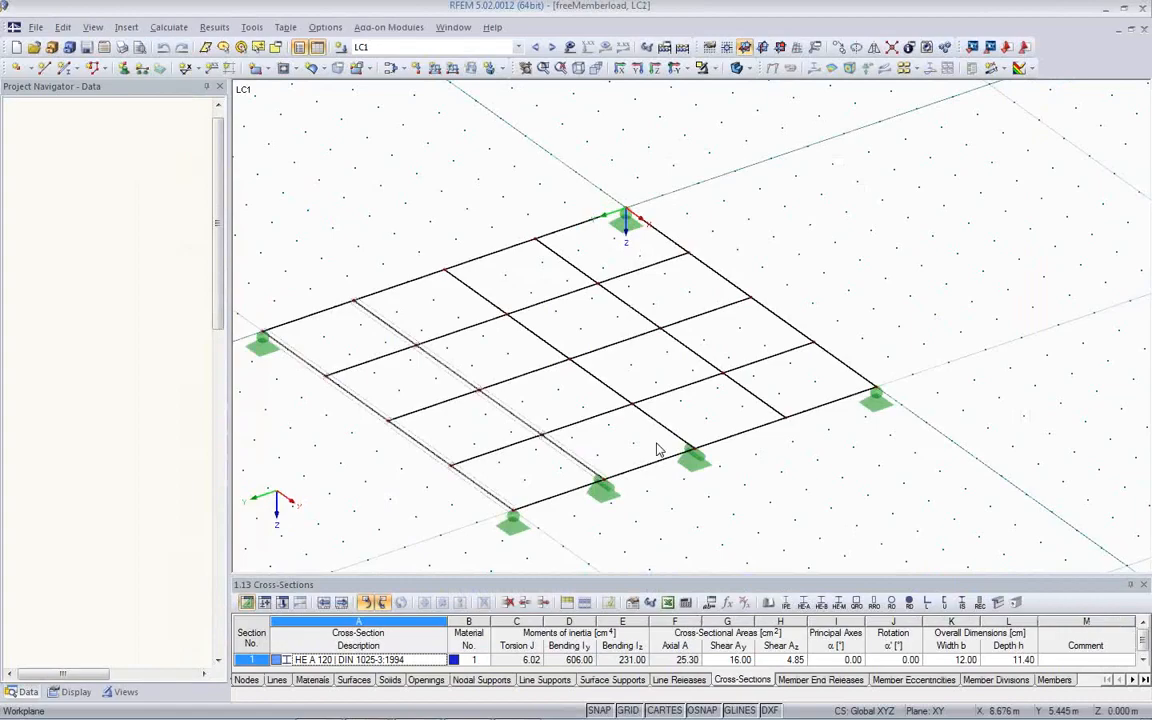
# - Turn the beam grillage to an oblique view and hide the work plane grid
pyautogui.moveTo(702, 507); pyautogui.dragTo(755, 455, button='middle')
pyautogui.keyDown('ctrl'); pyautogui.moveTo(680, 467); pyautogui.dragTo(803, 429, button='middle'); pyautogui.keyUp('ctrl')
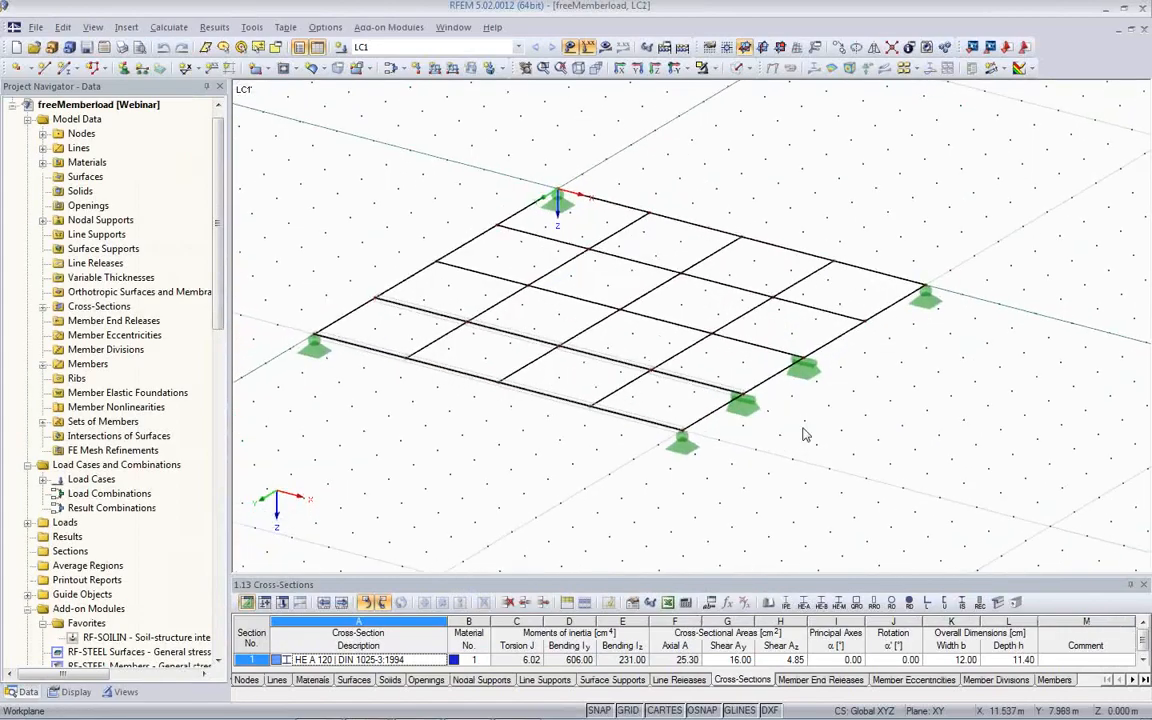
pyautogui.click(627, 710)
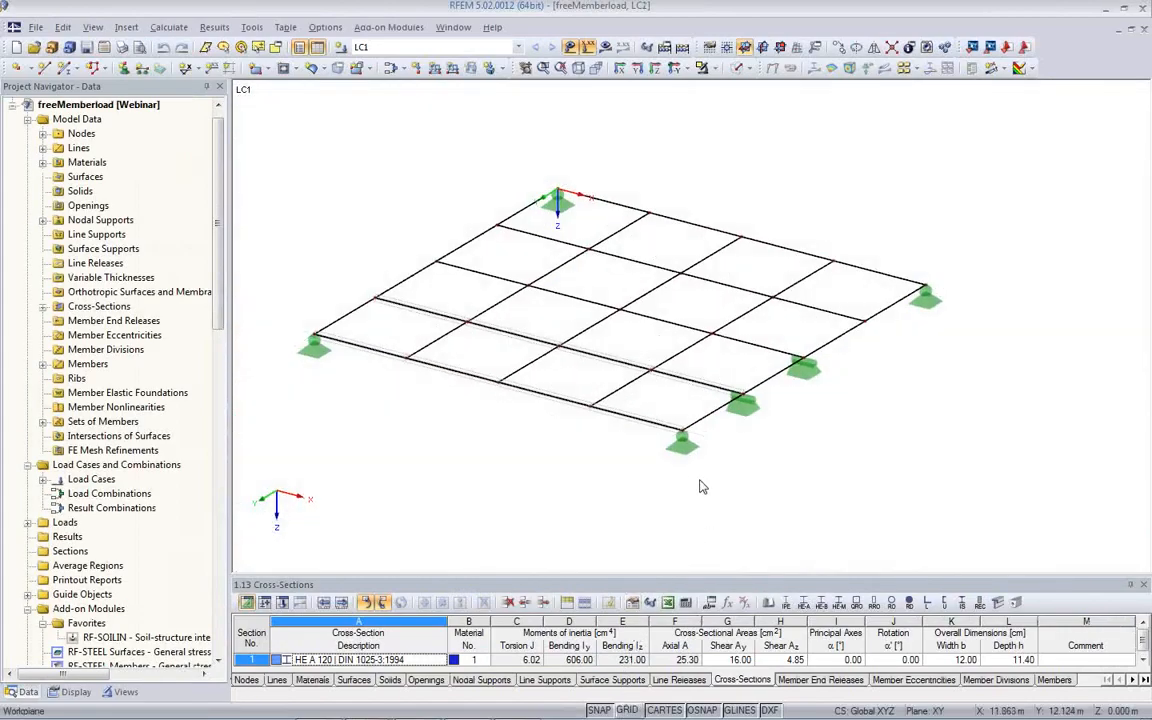
# - Check the type and member numbers of the set of continuous members along the grillage's front edge
pyautogui.doubleClick(478, 391)
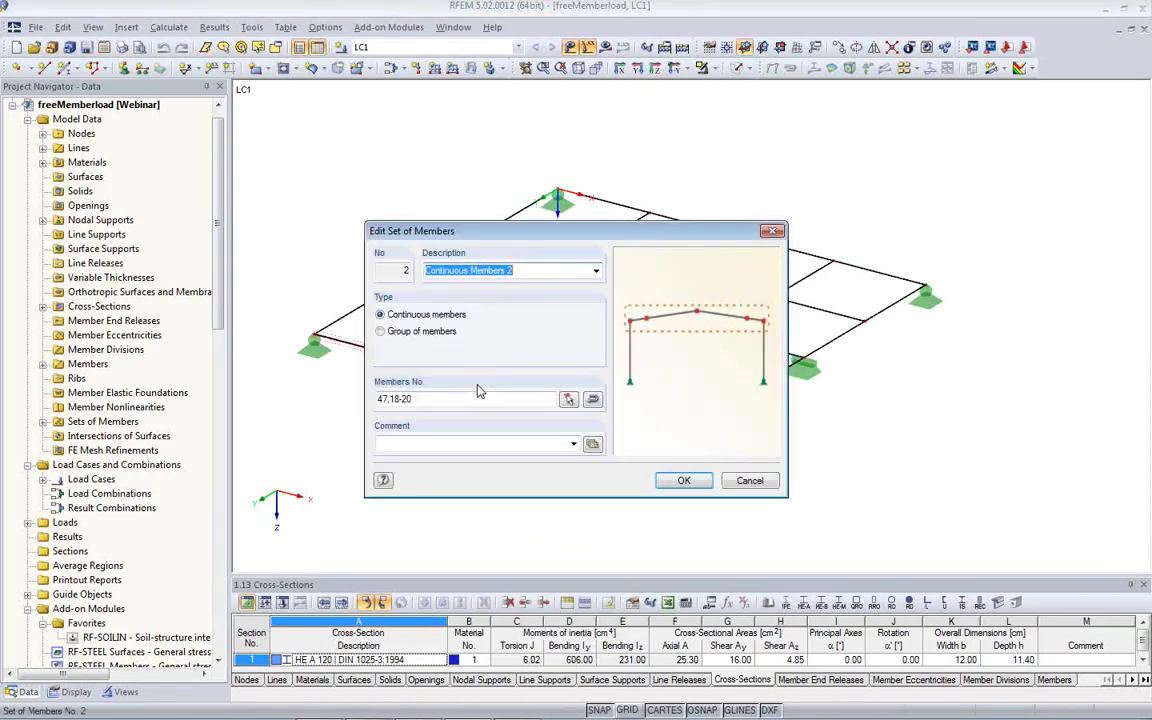
pyautogui.click(748, 484)
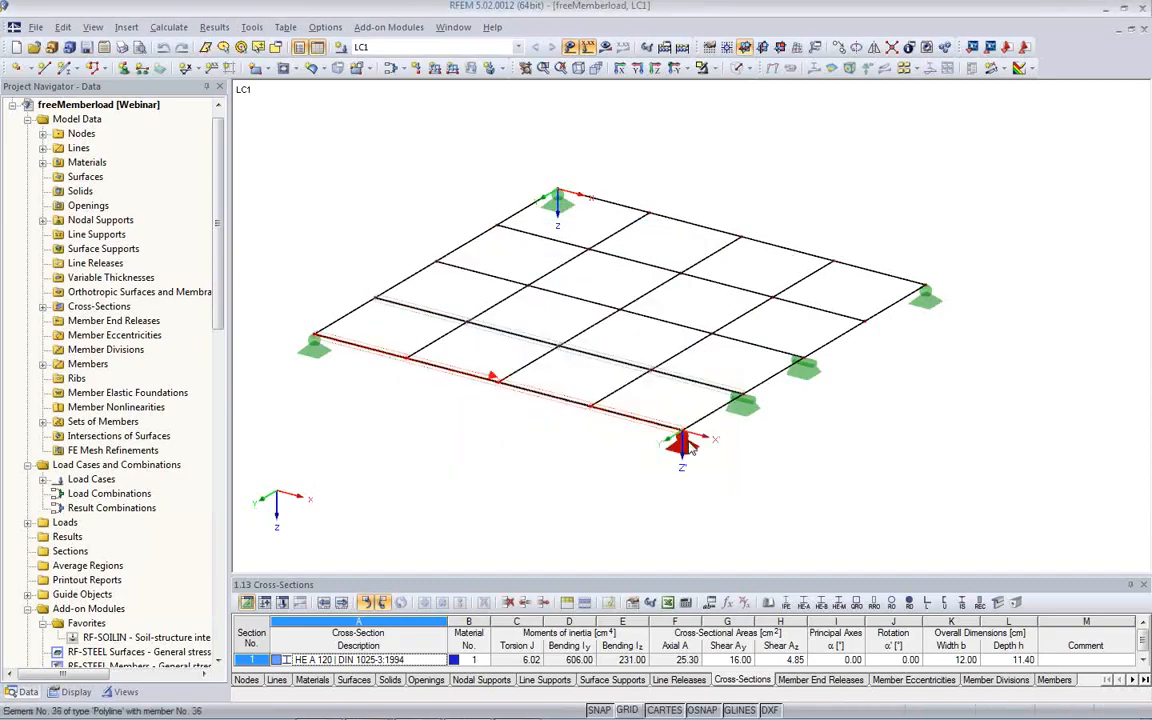
pyautogui.doubleClick(435, 379)
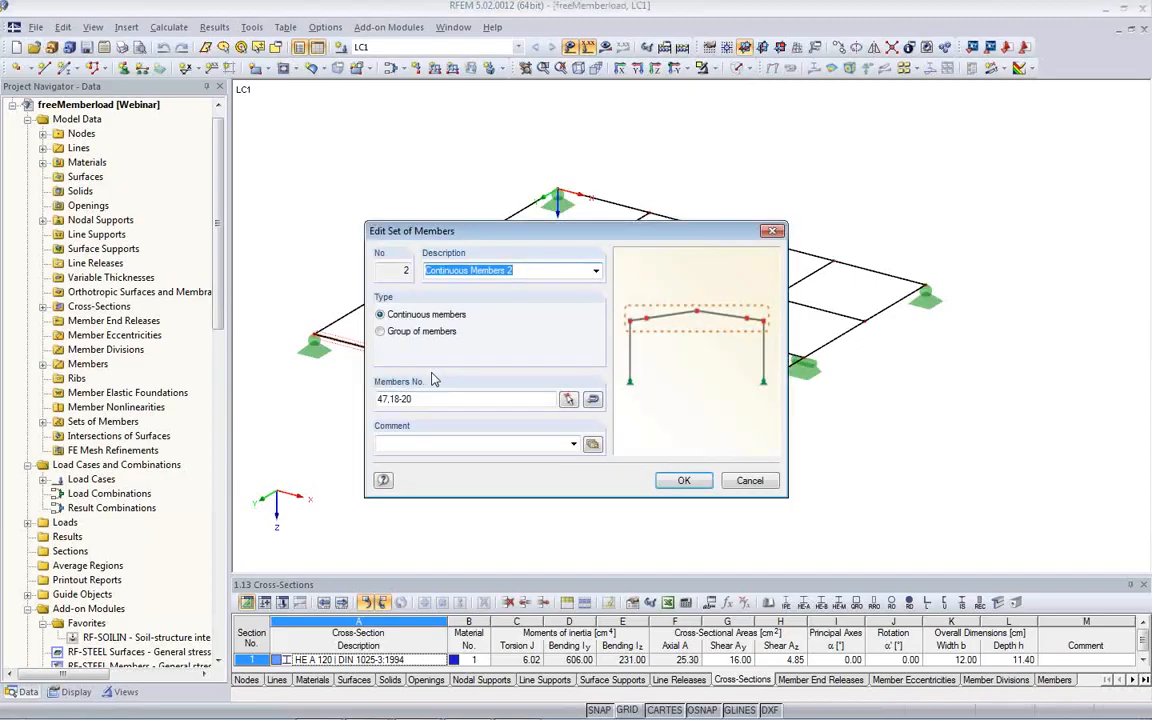
pyautogui.click(686, 481)
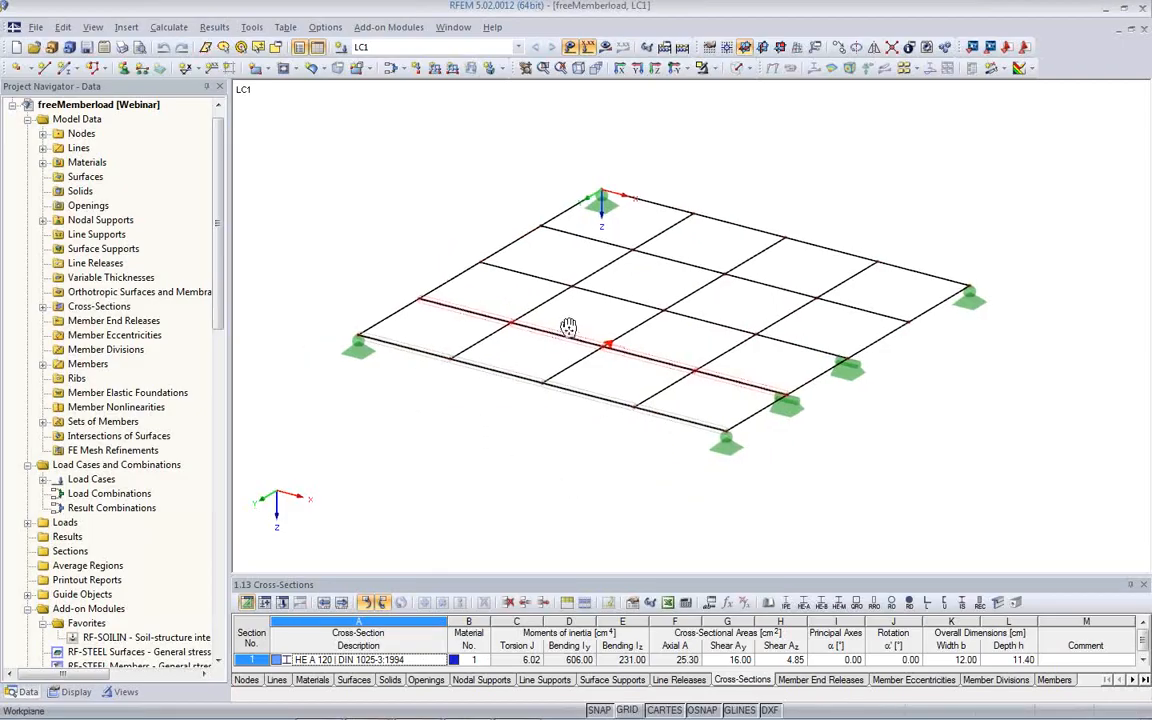
# - Define a trapezoidal member load from 2 to 8 kN/m in direction ZL over the total member length
pyautogui.moveTo(471, 434); pyautogui.dragTo(531, 429, button='middle')
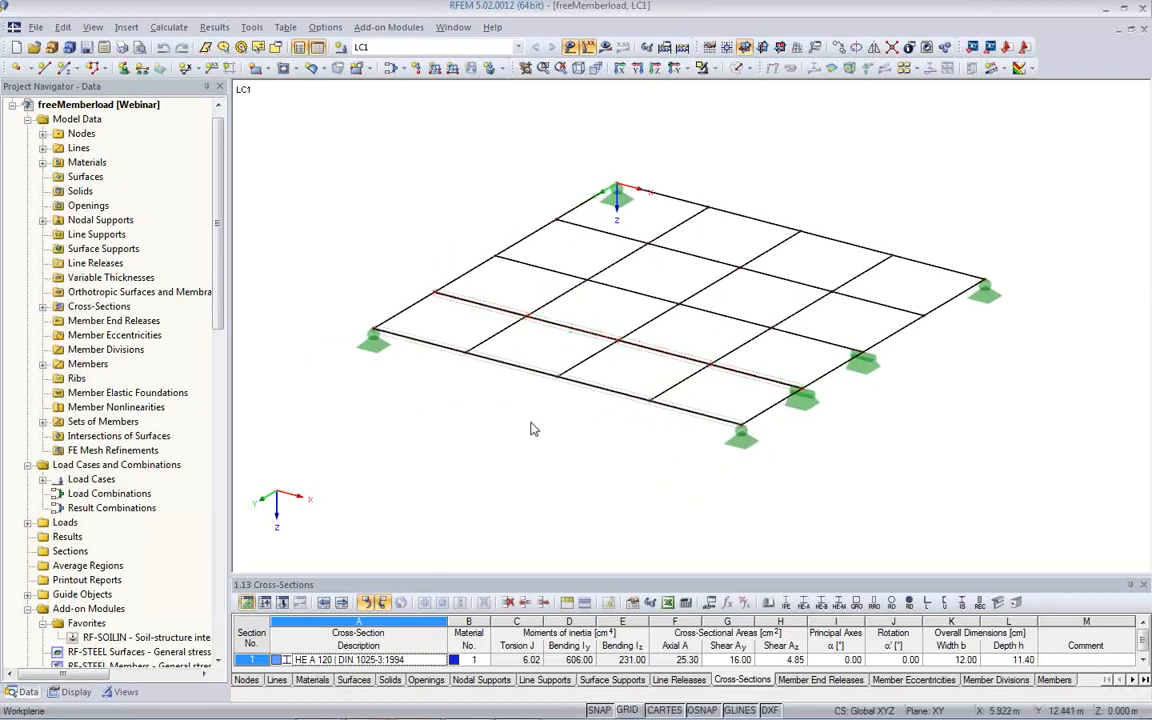
pyautogui.click(435, 70)
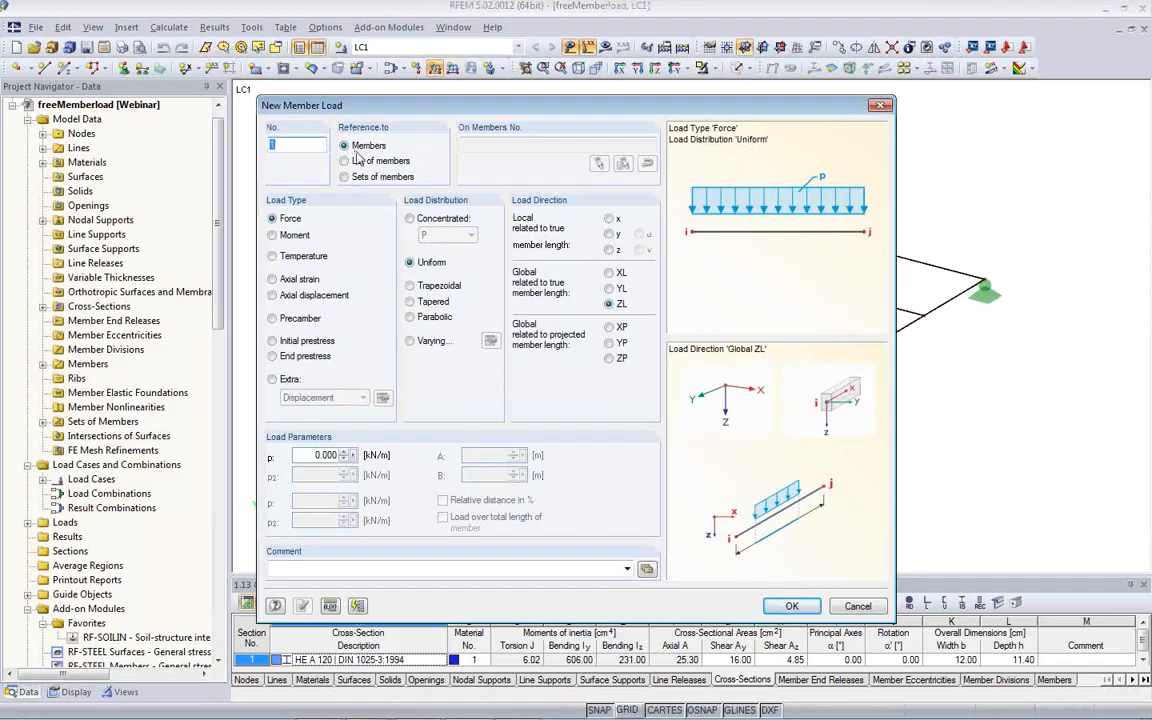
pyautogui.click(411, 287)
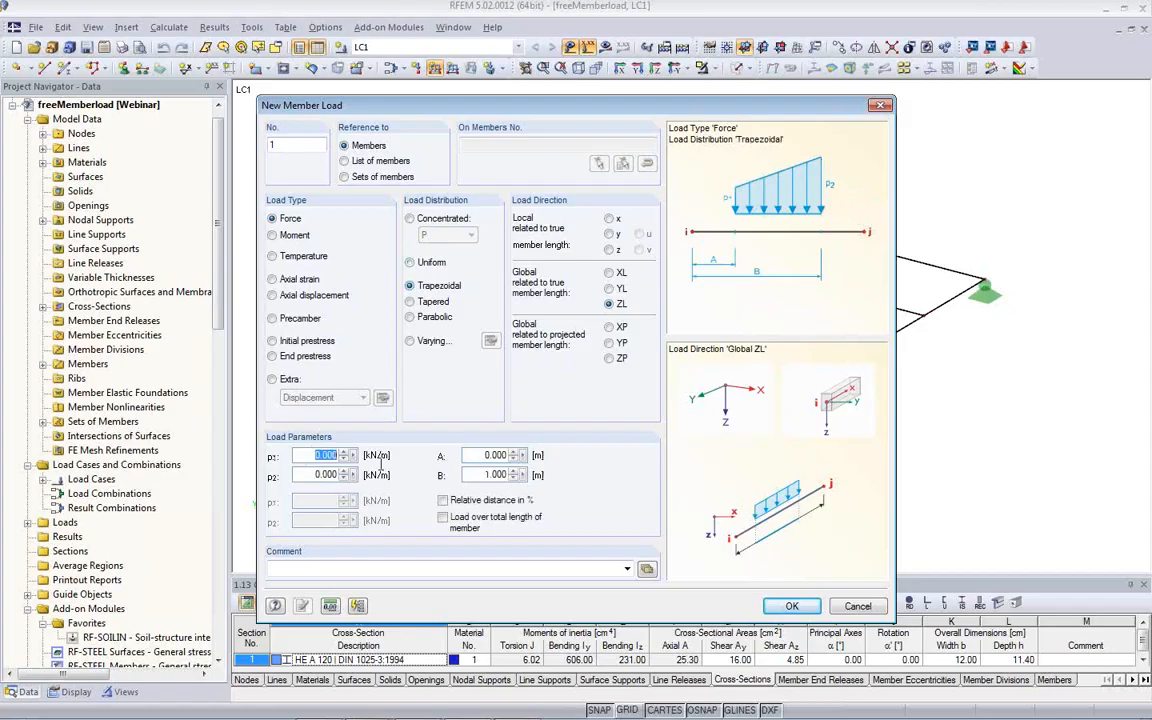
pyautogui.write('2')
pyautogui.press('Tab')
pyautogui.click(443, 518)
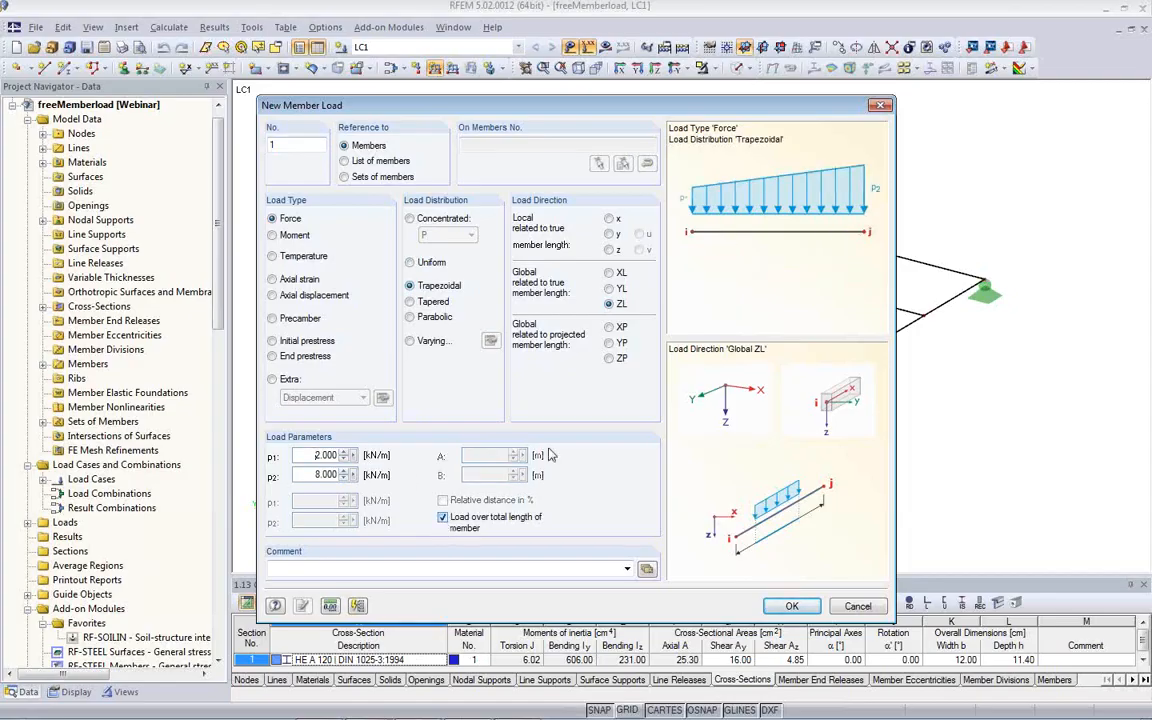
pyautogui.click(791, 606)
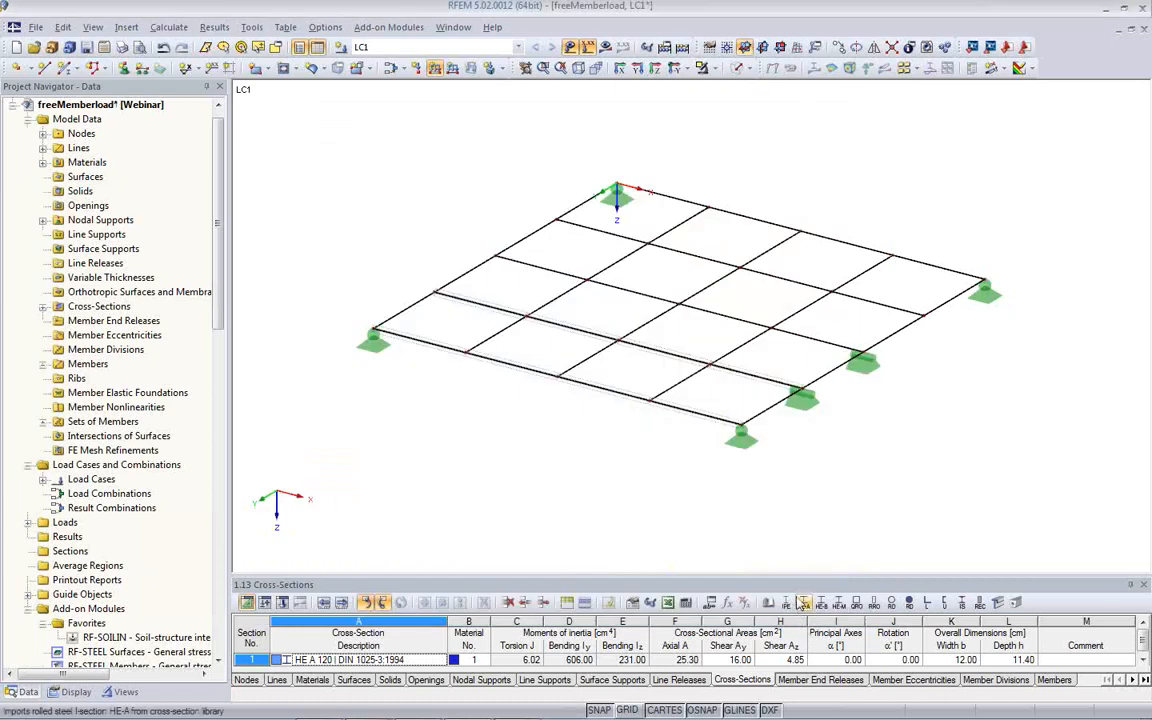
# - Apply the trapezoidal load individually to the members of the grillage's middle longitudinal beam
pyautogui.click(619, 287)
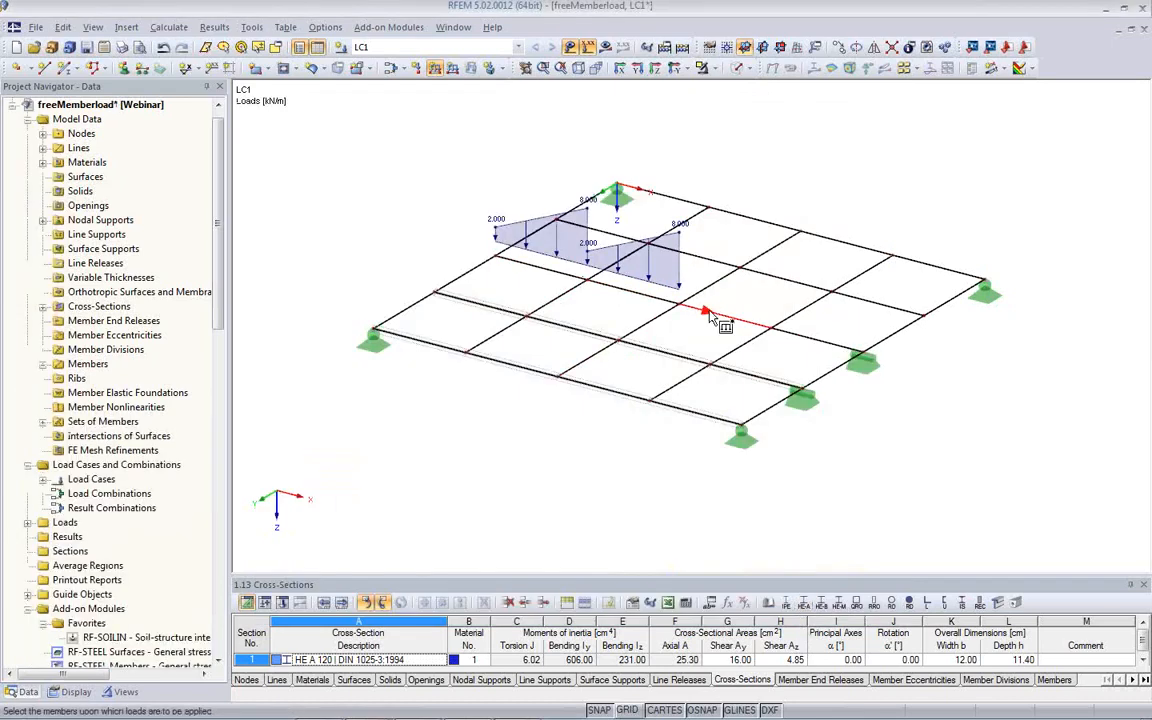
pyautogui.click(709, 312)
pyautogui.click(784, 339)
pyautogui.rightClick(626, 426)
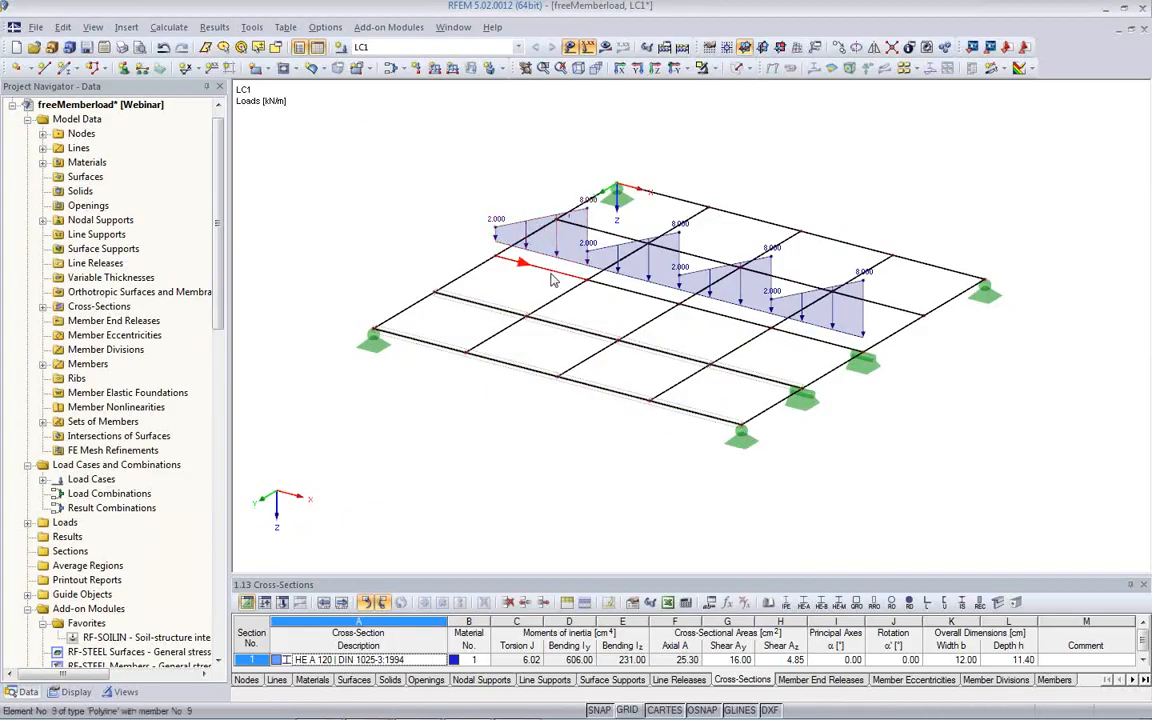
# - Set up a new trapezoidal load of 2 to 8 kN/m referring to a list of members
pyautogui.moveTo(622, 320); pyautogui.dragTo(550, 353, button='middle')
pyautogui.scroll(2, 548, 350)
pyautogui.scroll(1, 548, 353)
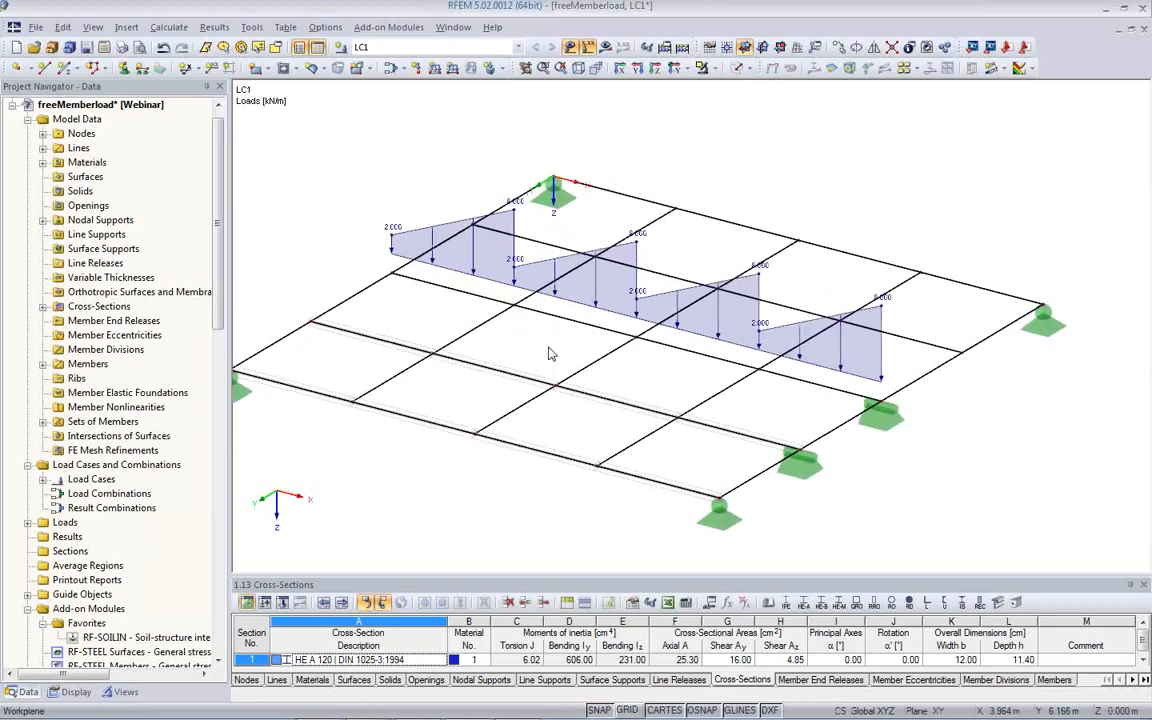
pyautogui.scroll(-1, 497, 318)
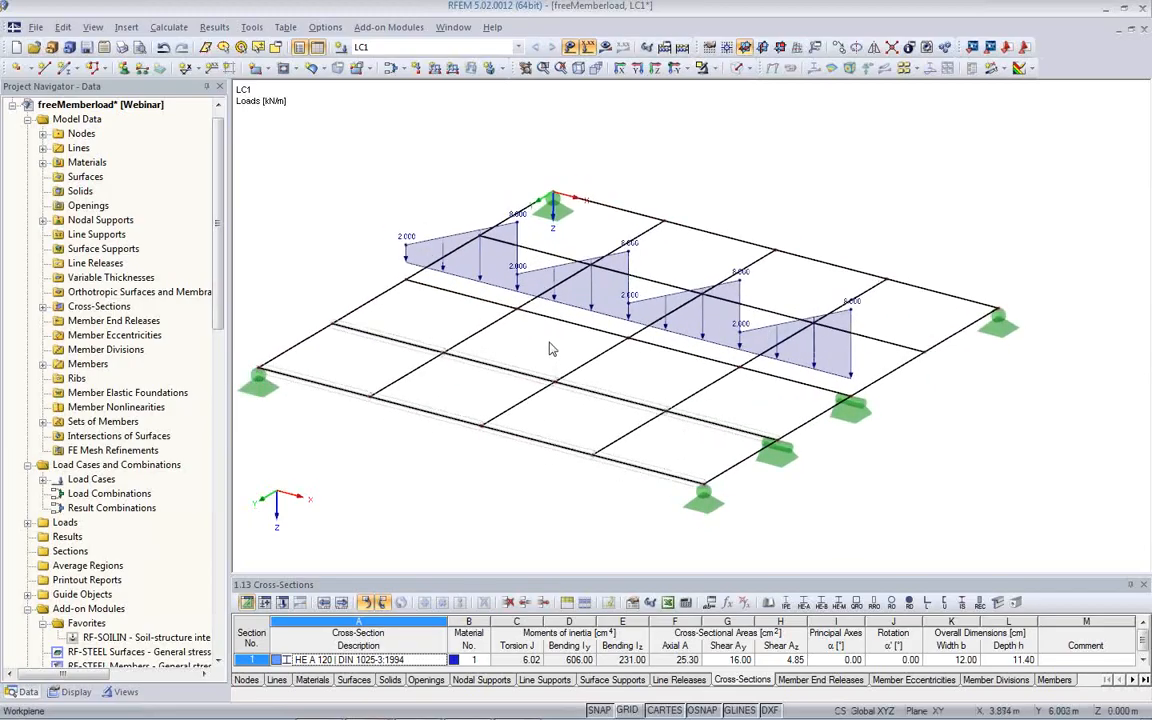
pyautogui.click(435, 70)
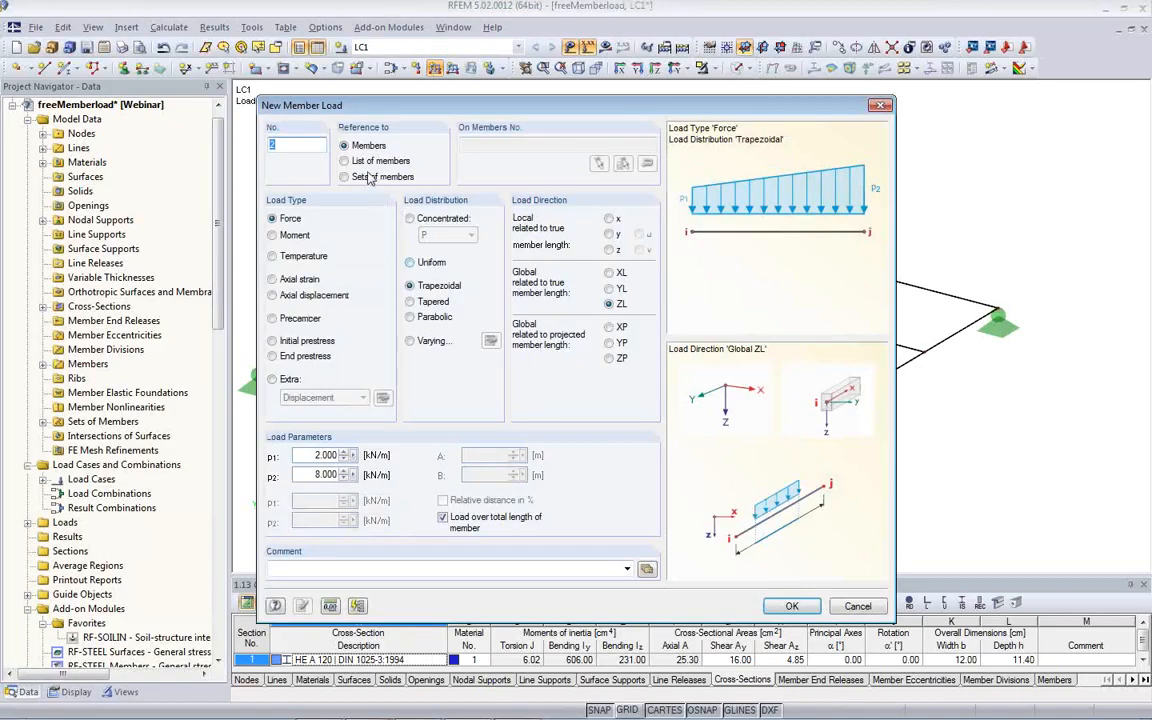
pyautogui.click(346, 161)
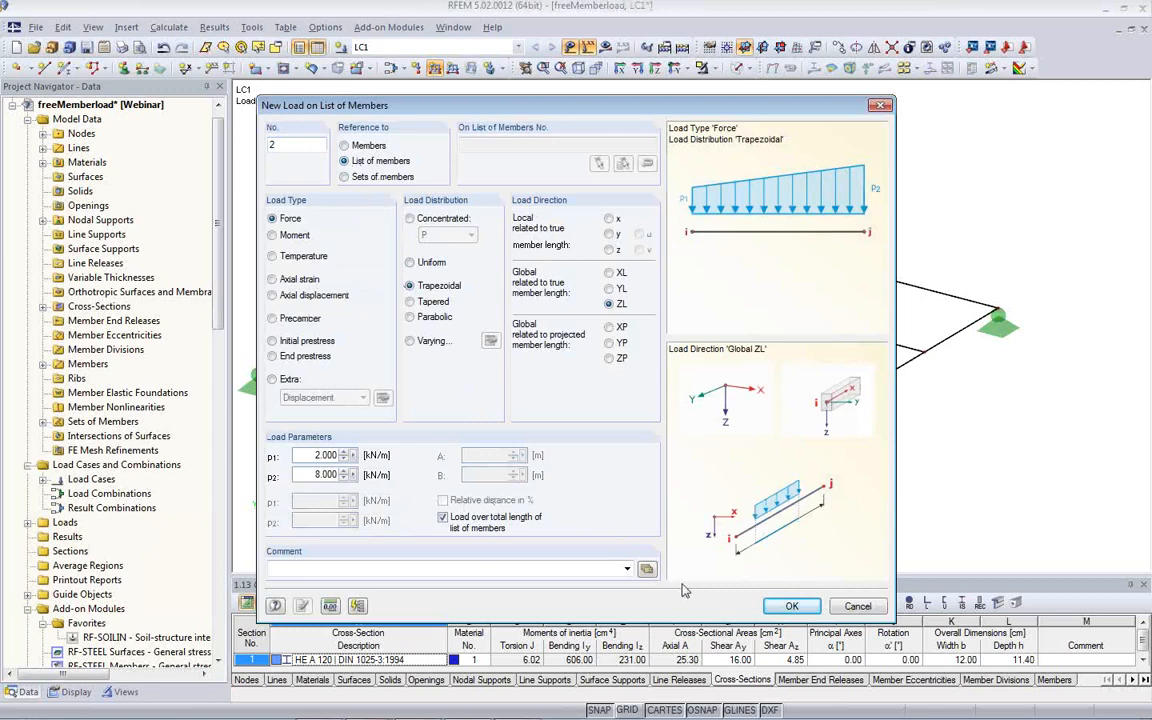
pyautogui.click(790, 607)
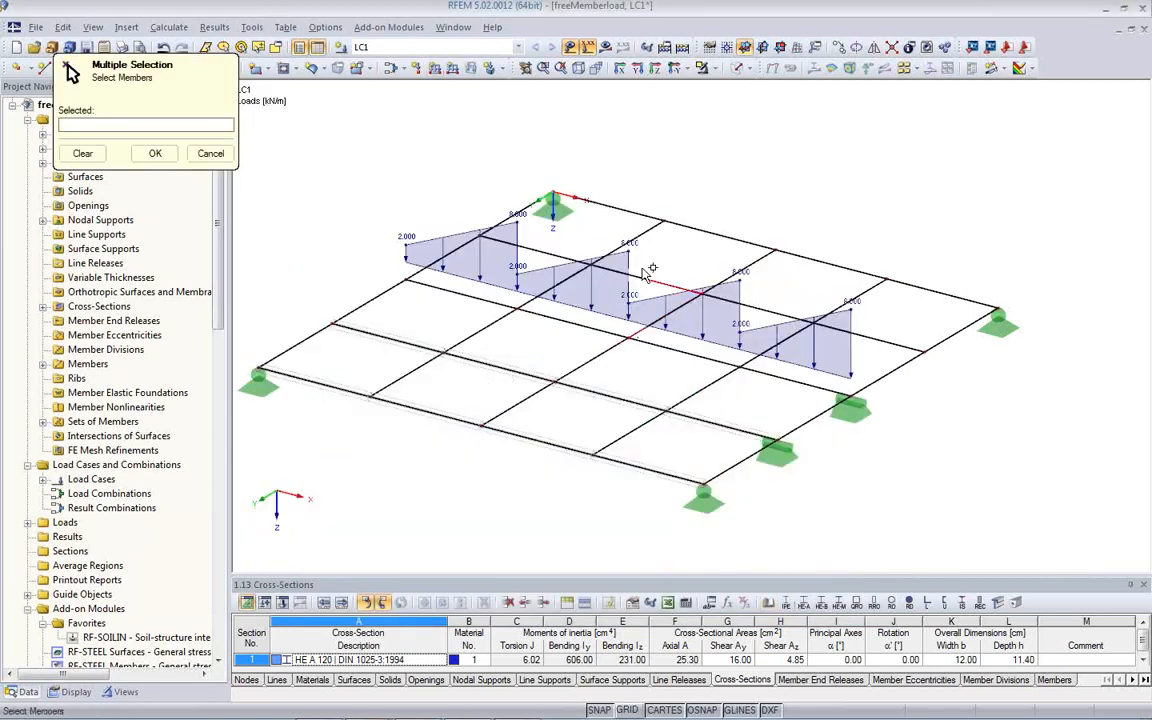
# - Apply the list load to members 5-8 along the second longitudinal beam from the rear
pyautogui.keyDown('ctrl'); pyautogui.moveTo(652, 275); pyautogui.dragTo(635, 362, button='middle'); pyautogui.keyUp('ctrl')
pyautogui.click(543, 198)
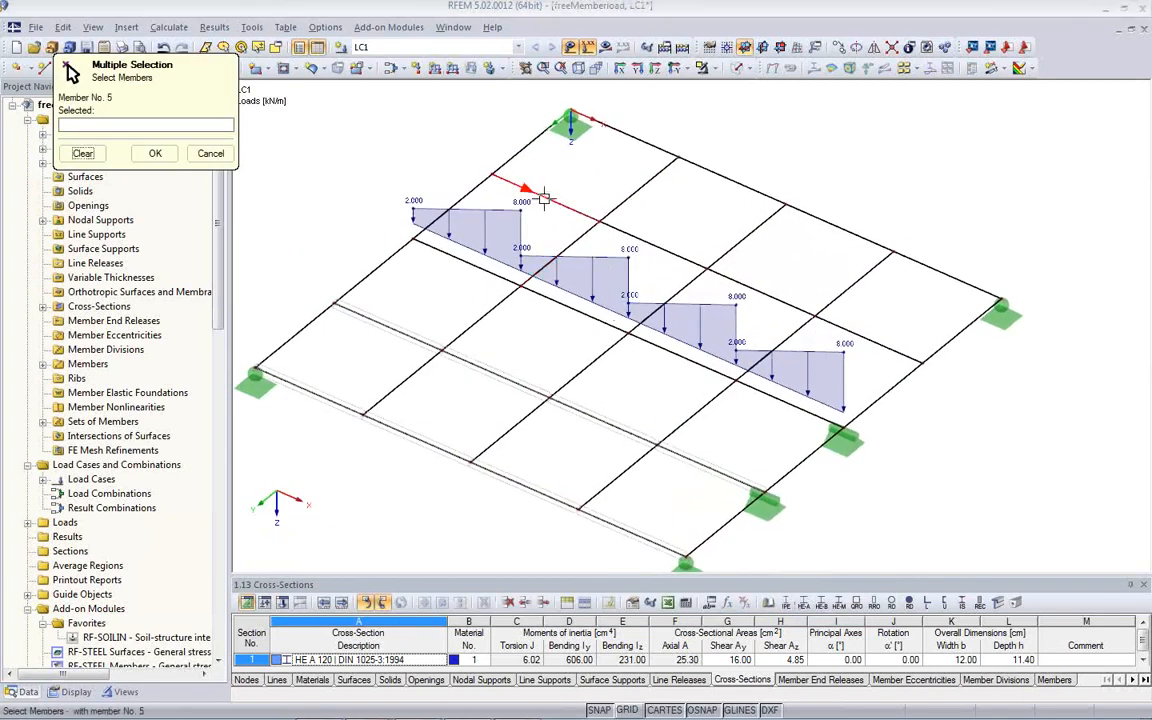
pyautogui.click(663, 245)
pyautogui.click(785, 302)
pyautogui.click(868, 335)
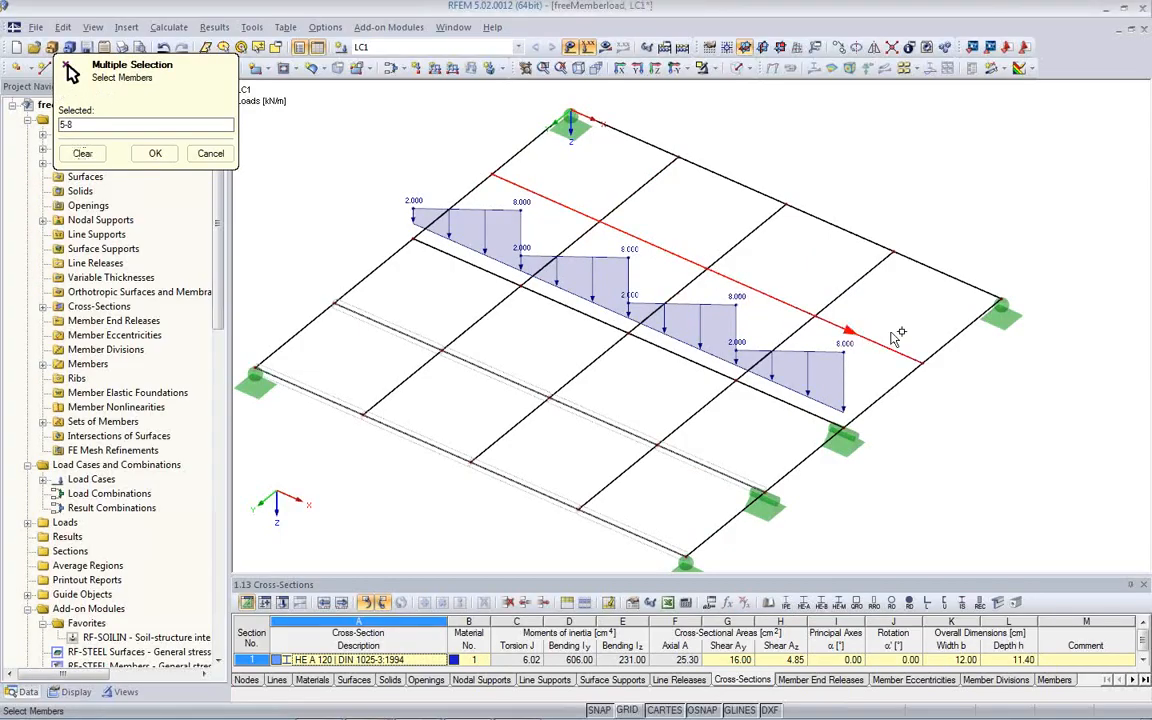
pyautogui.click(155, 154)
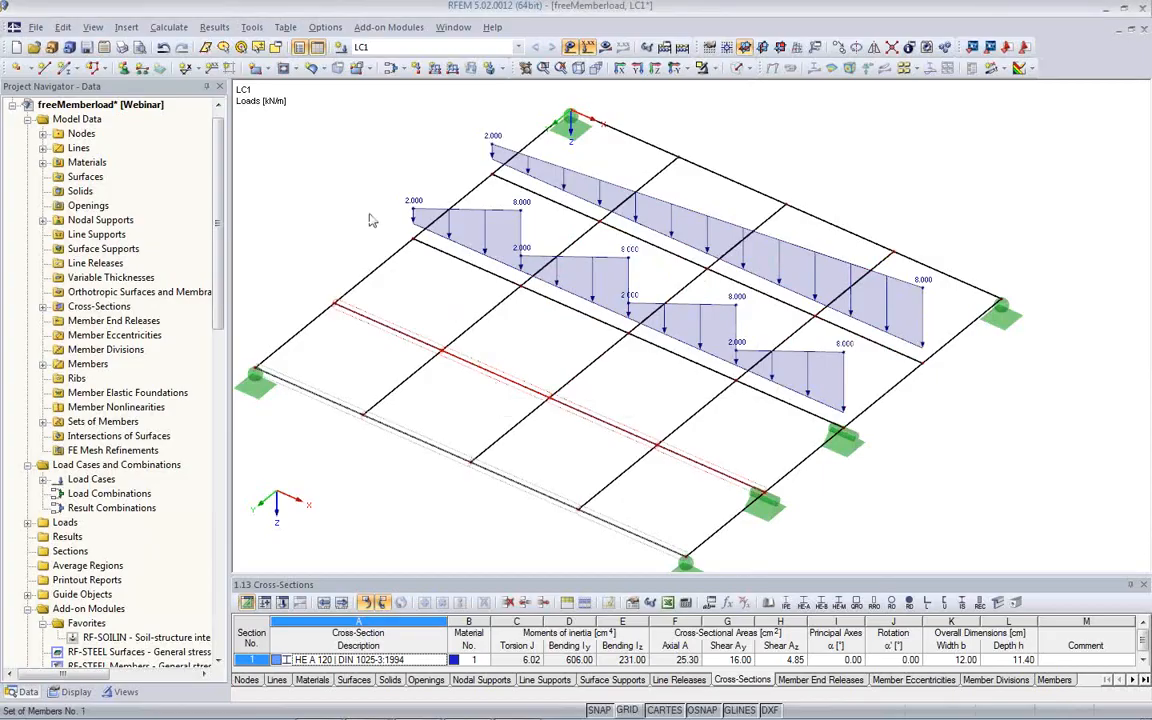
# - Apply a trapezoidal load of 2 to 8 kN/m to the set of members next to the front edge beam
pyautogui.click(435, 67)
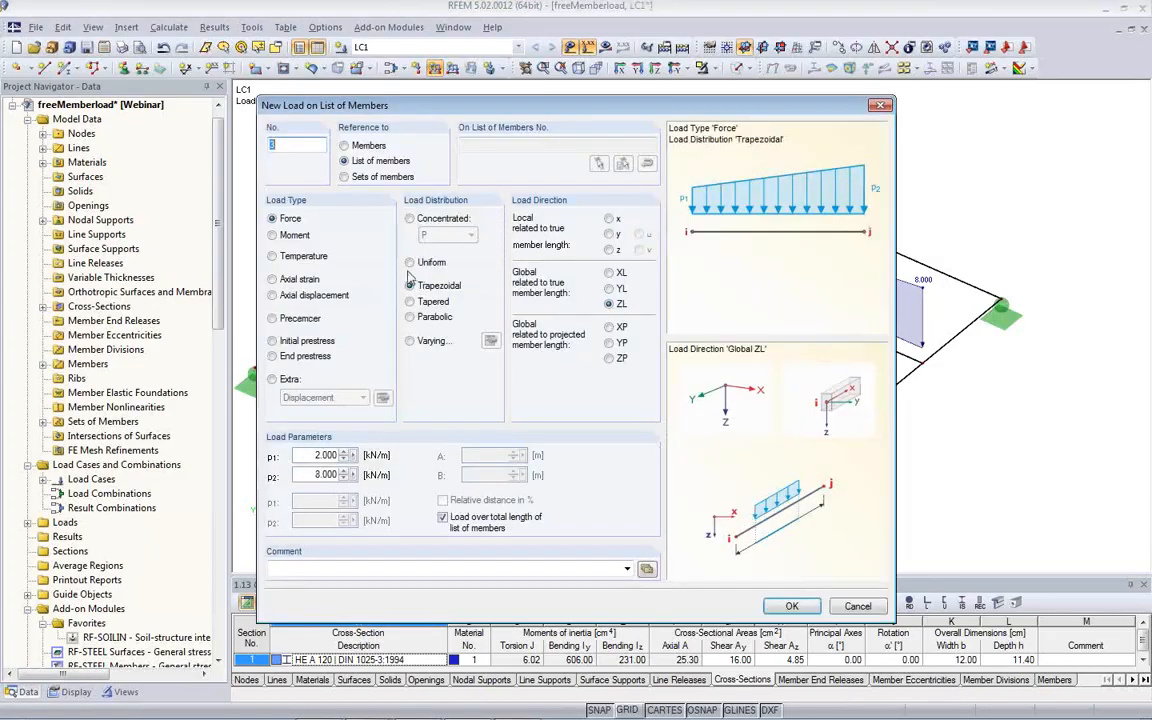
pyautogui.click(345, 177)
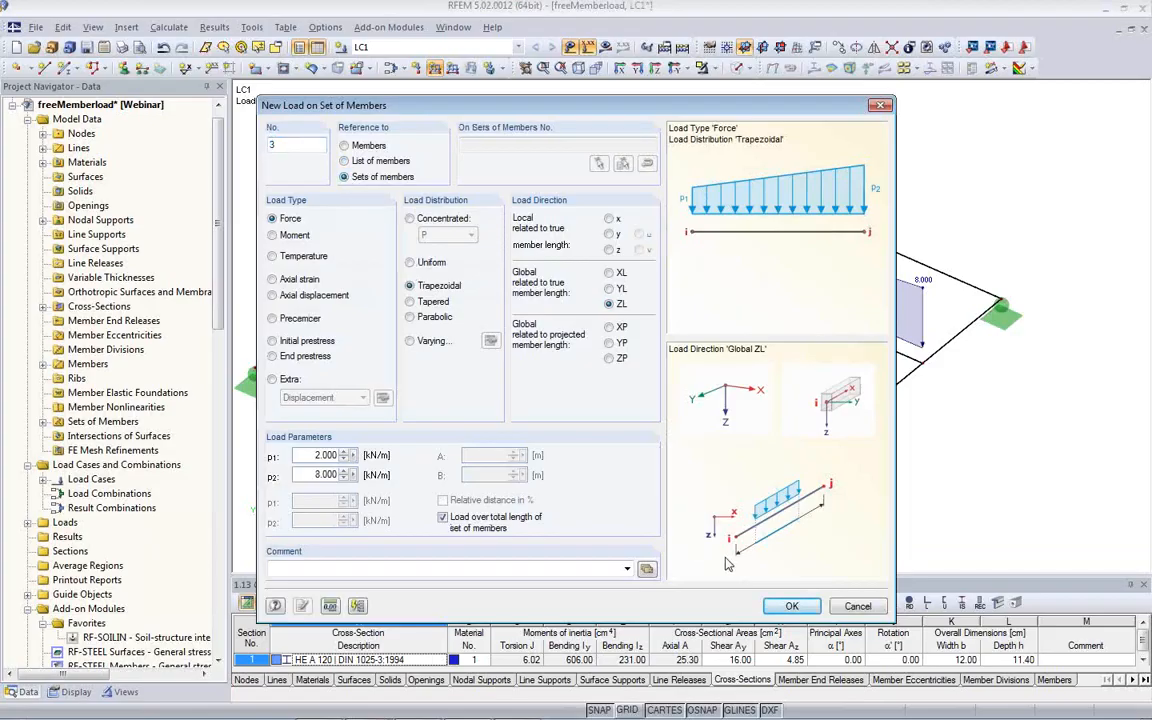
pyautogui.click(780, 607)
pyautogui.click(507, 383)
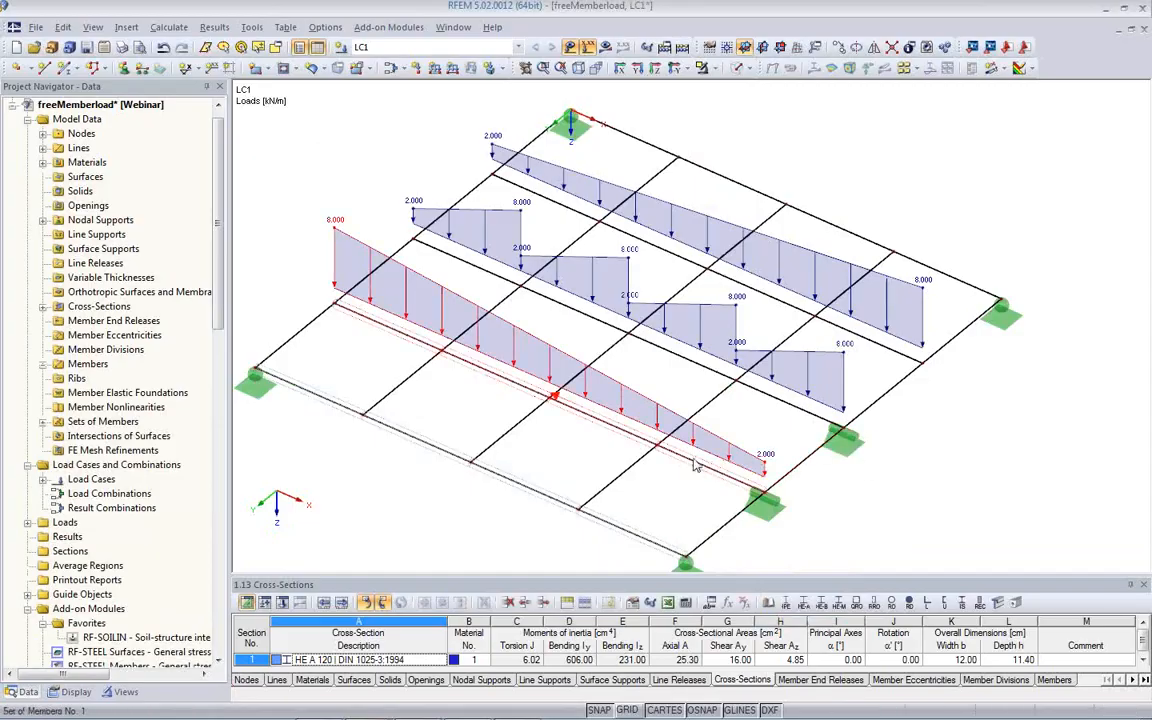
# - Reverse the orientation of the loaded set of members
pyautogui.rightClick(502, 390)
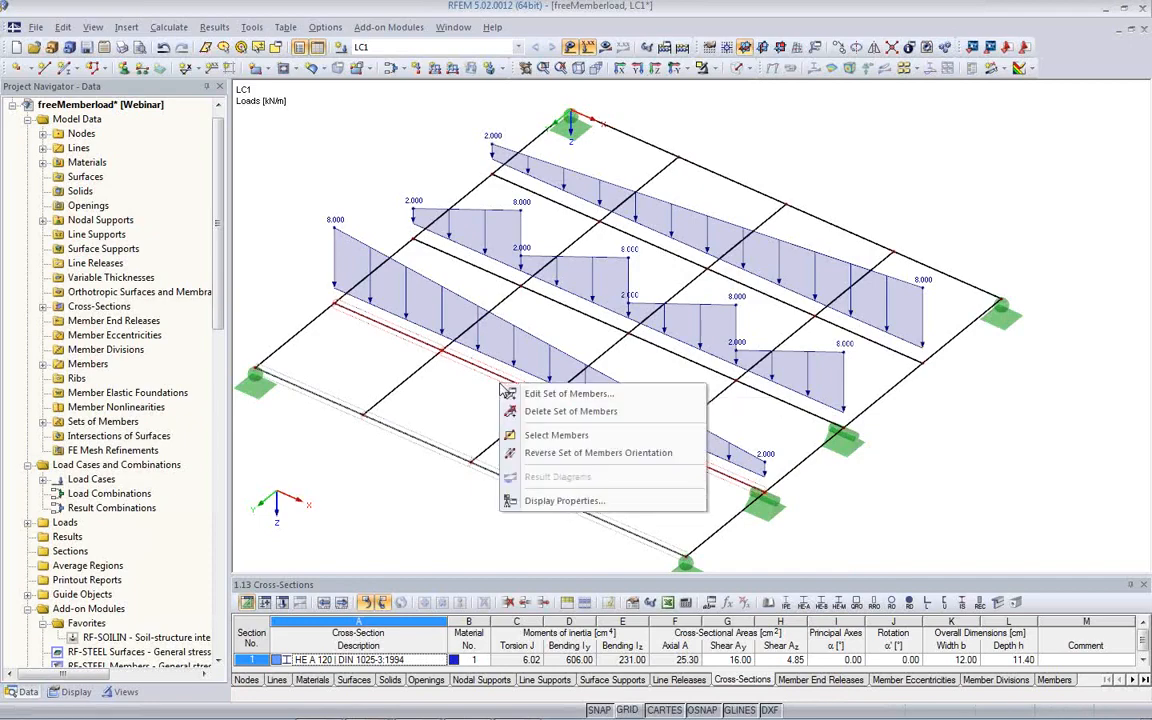
pyautogui.click(549, 459)
pyautogui.keyDown('ctrl'); pyautogui.moveTo(598, 450); pyautogui.dragTo(622, 427, button='middle'); pyautogui.keyUp('ctrl')
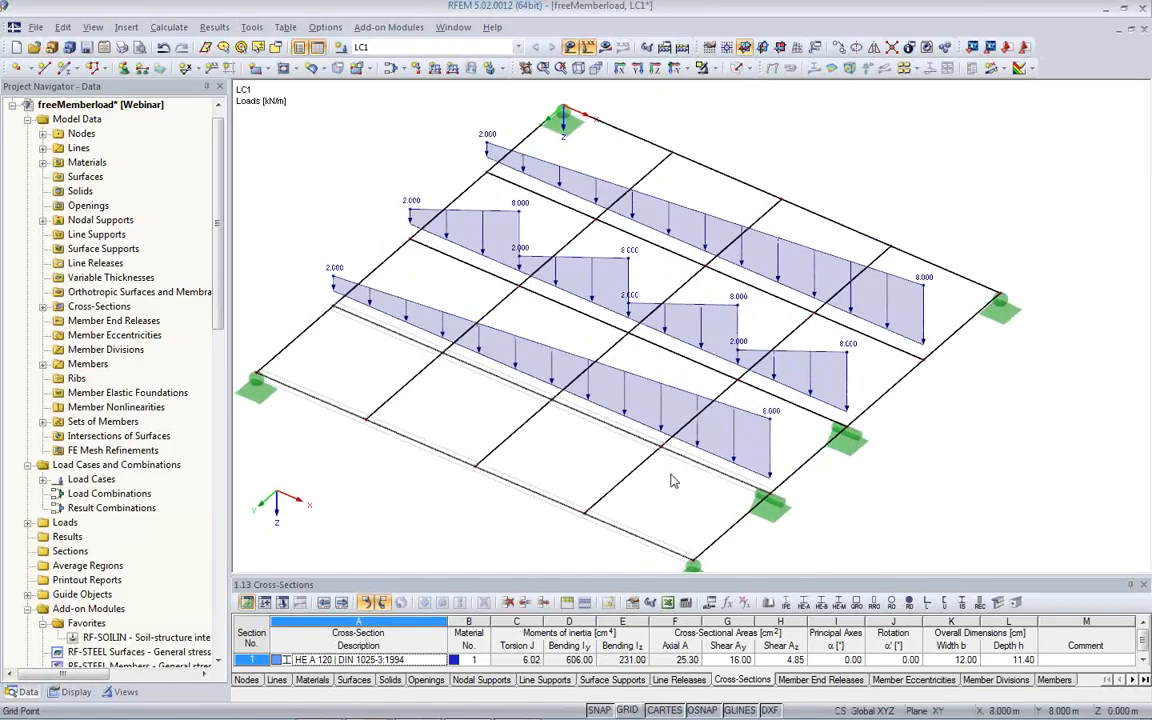
# - Move the middle node of the loaded set of members forward and sideways so its beam is kinked
pyautogui.scroll(3, 748, 402)
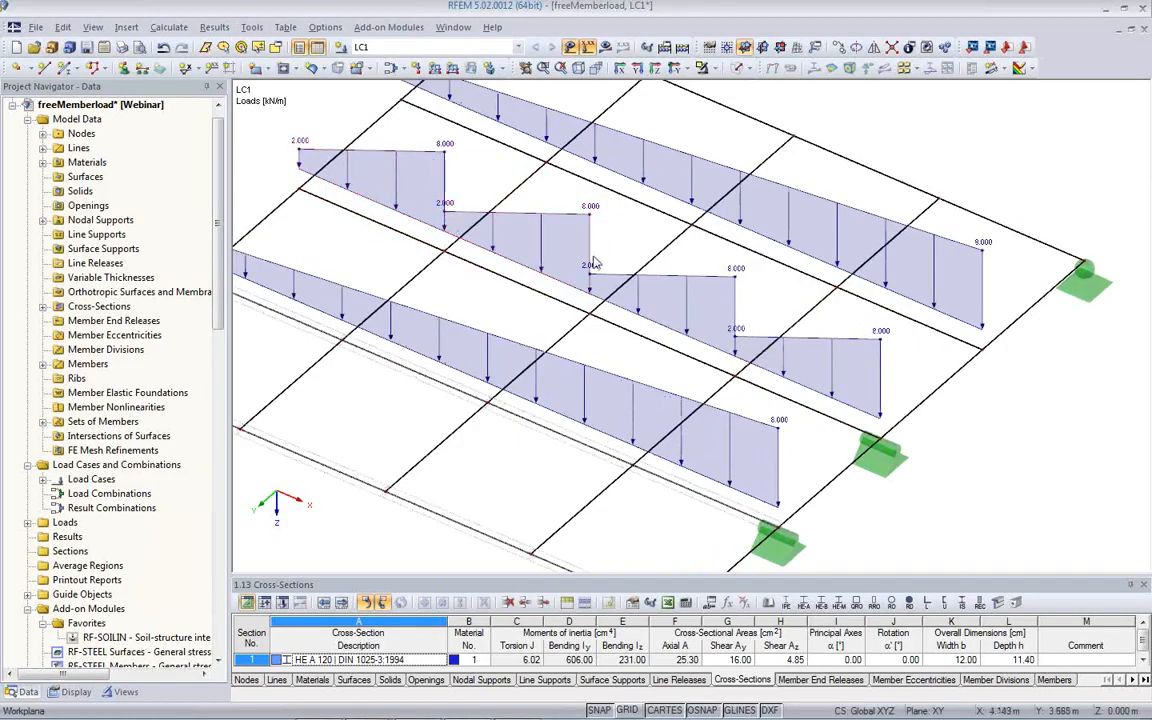
pyautogui.moveTo(747, 408)
pyautogui.keyDown('ctrl'); pyautogui.mouseDown(button='middle')
pyautogui.moveTo(764, 316)
pyautogui.moveTo(748, 392)
pyautogui.mouseUp(button='middle'); pyautogui.keyUp('ctrl')
pyautogui.scroll(-2, 747, 388)
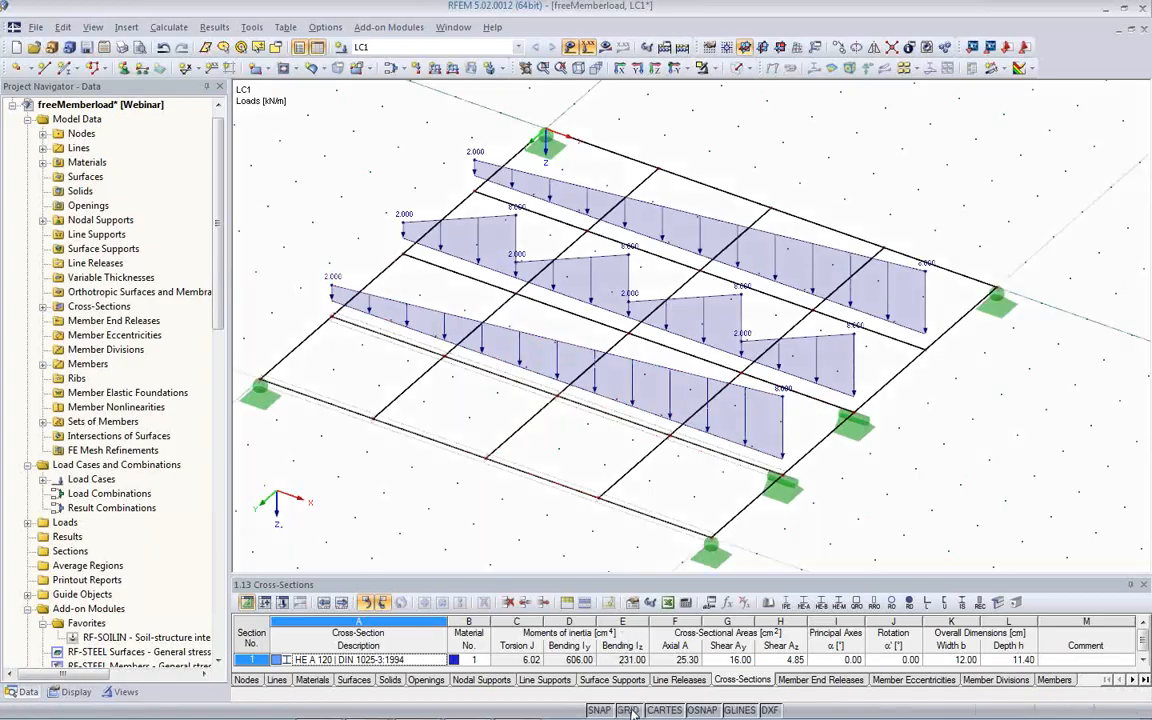
pyautogui.click(502, 397)
pyautogui.keyDown('ctrl'); pyautogui.moveTo(575, 448); pyautogui.dragTo(545, 372, button='middle'); pyautogui.keyUp('ctrl')
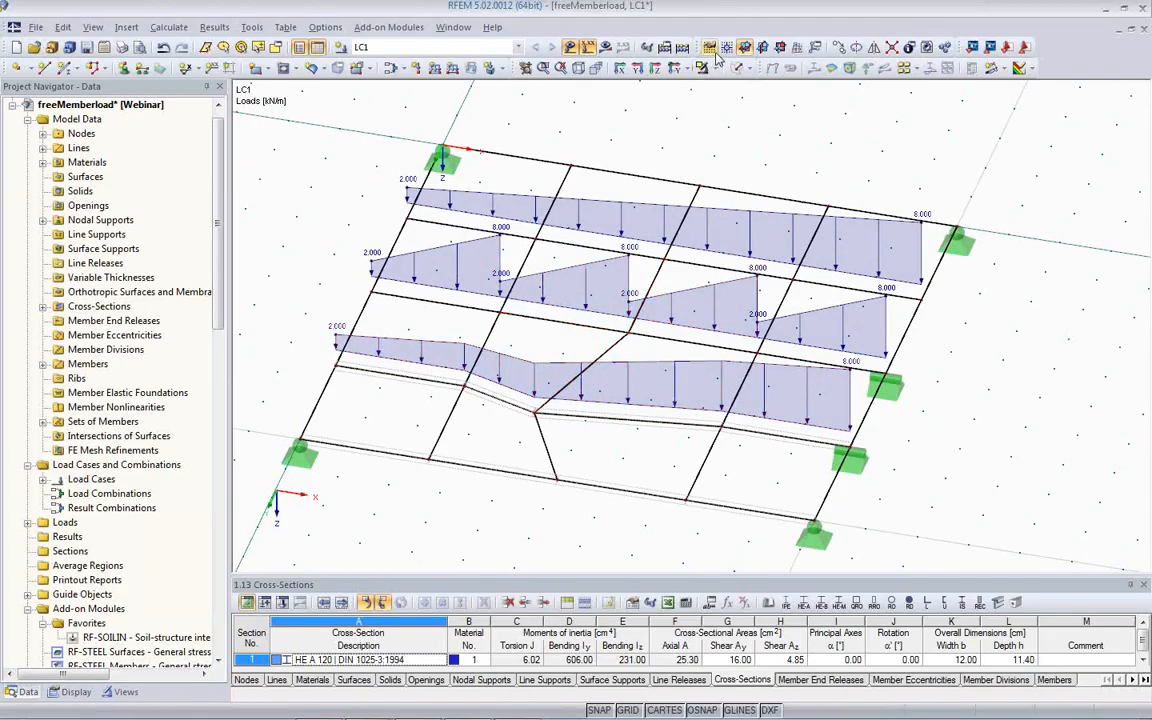
# - Set the work plane origin at node 13 and shift the middle nodes of the other two loaded beams along their axes
pyautogui.click(646, 47)
pyautogui.click(628, 331)
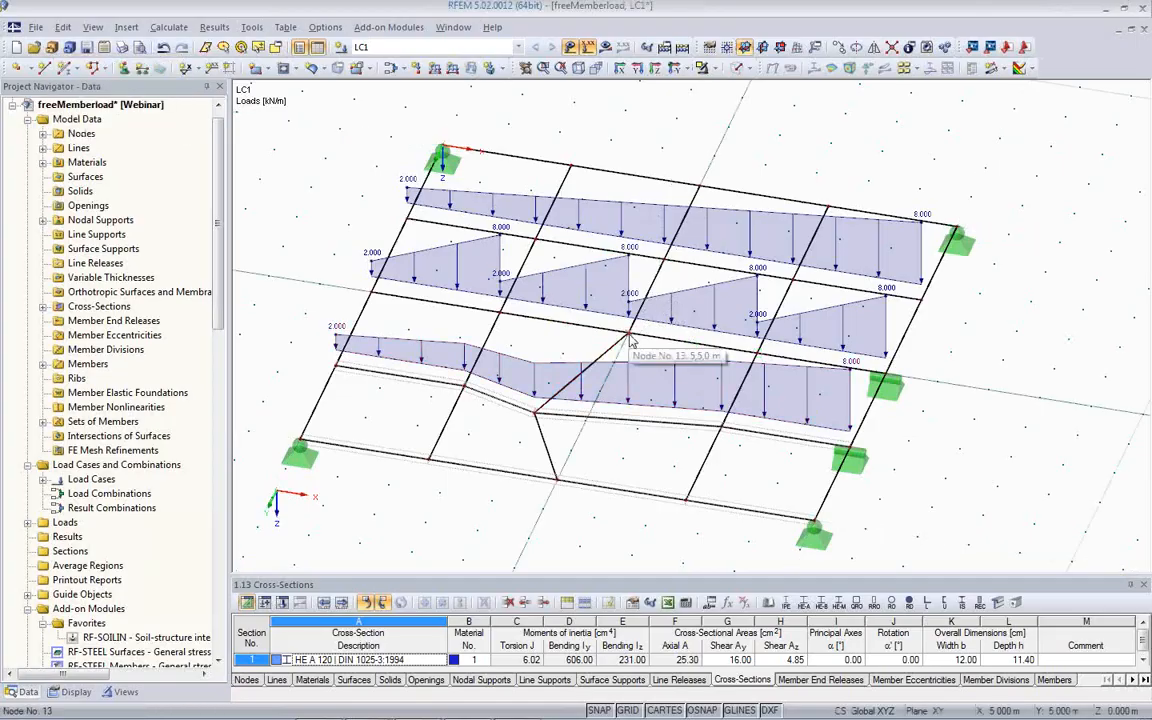
pyautogui.moveTo(629, 334); pyautogui.dragTo(578, 325)
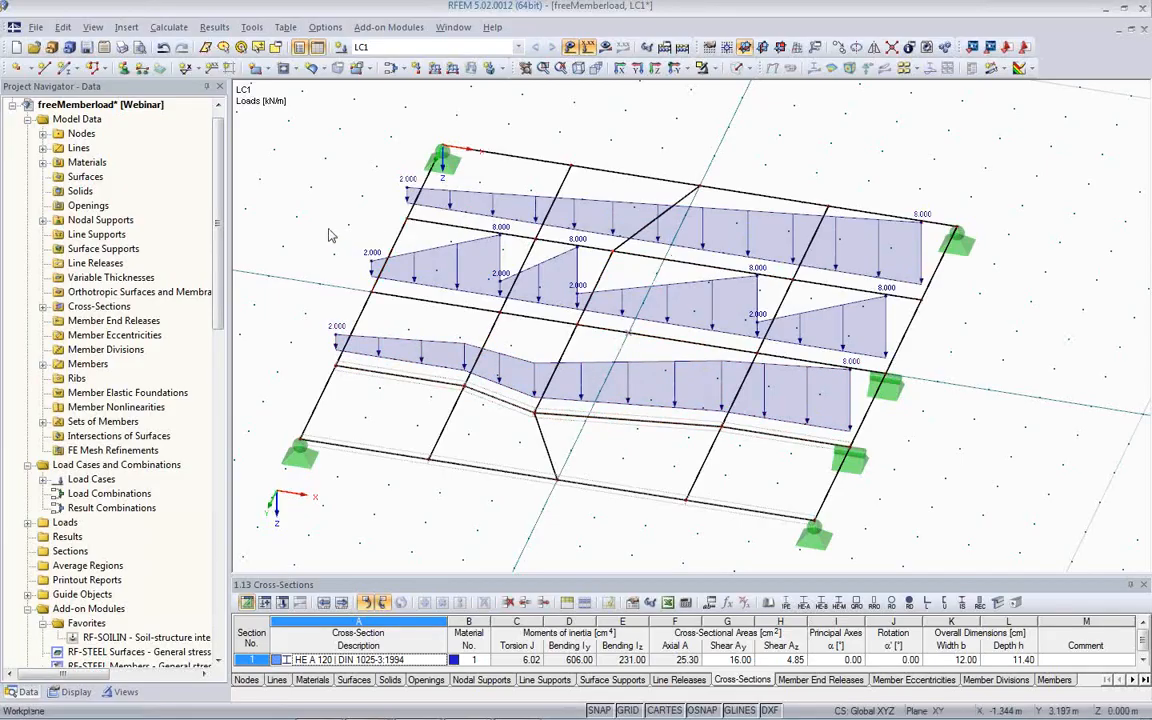
# - Create load case LC2 with the action category Imposed
pyautogui.keyDown('ctrl'); pyautogui.moveTo(331, 234); pyautogui.dragTo(374, 334, button='middle'); pyautogui.keyUp('ctrl')
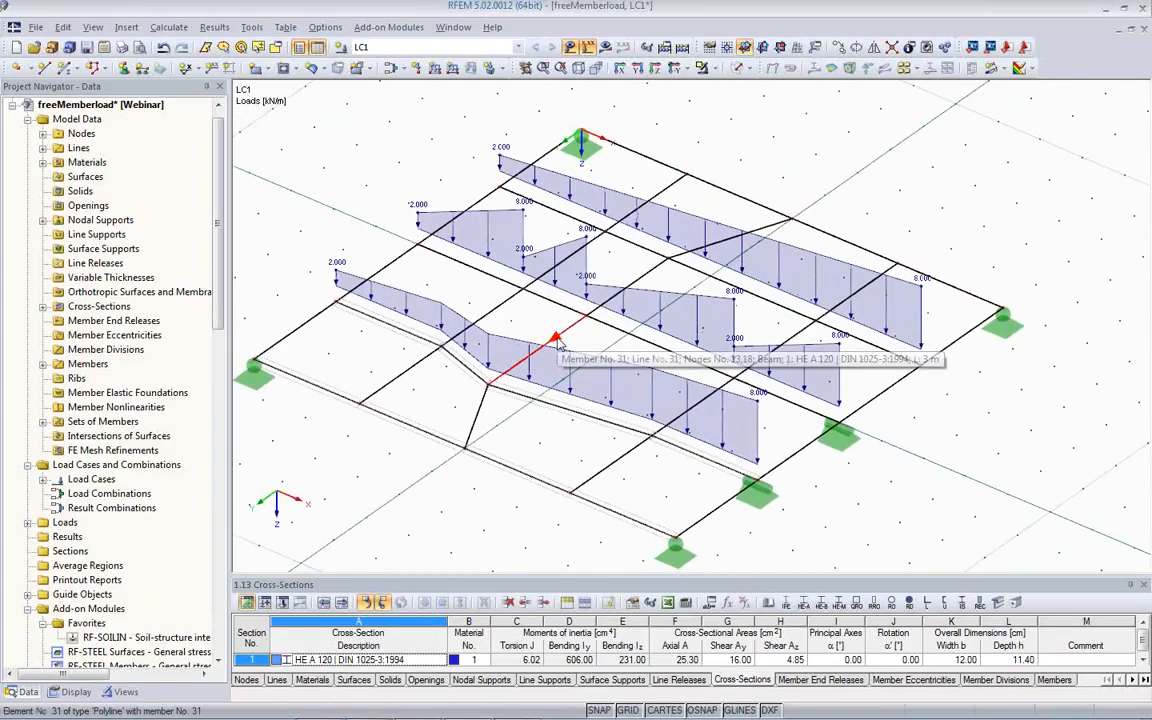
pyautogui.click(340, 52)
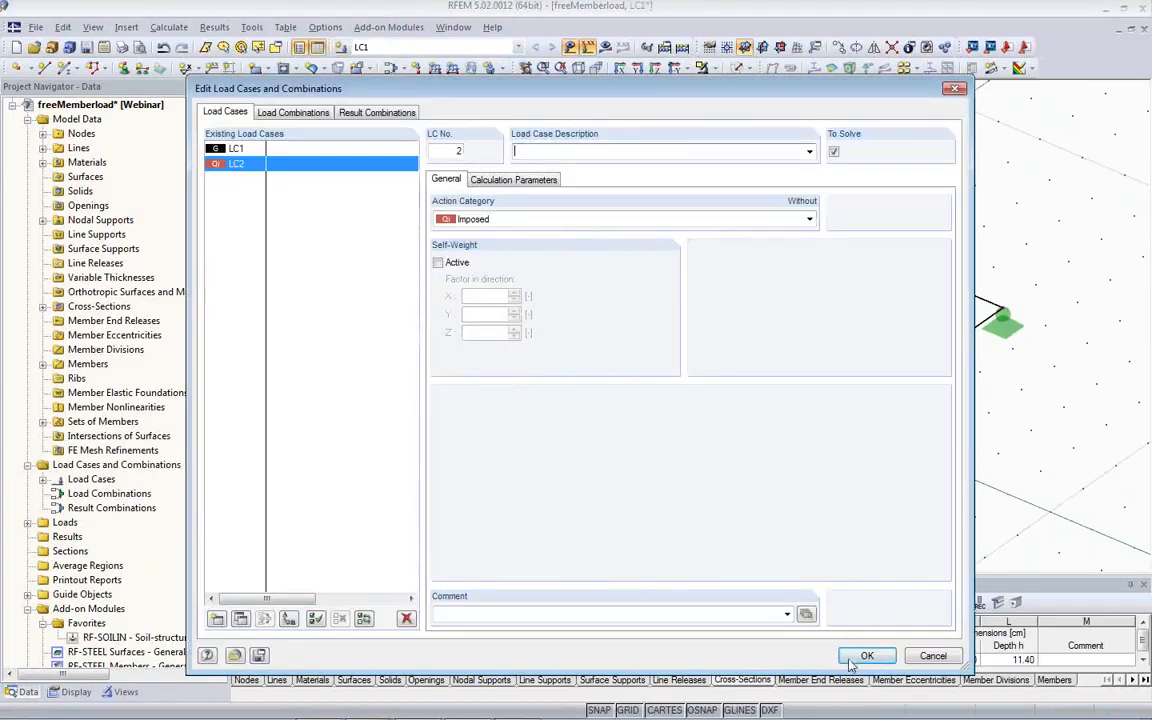
pyautogui.click(867, 658)
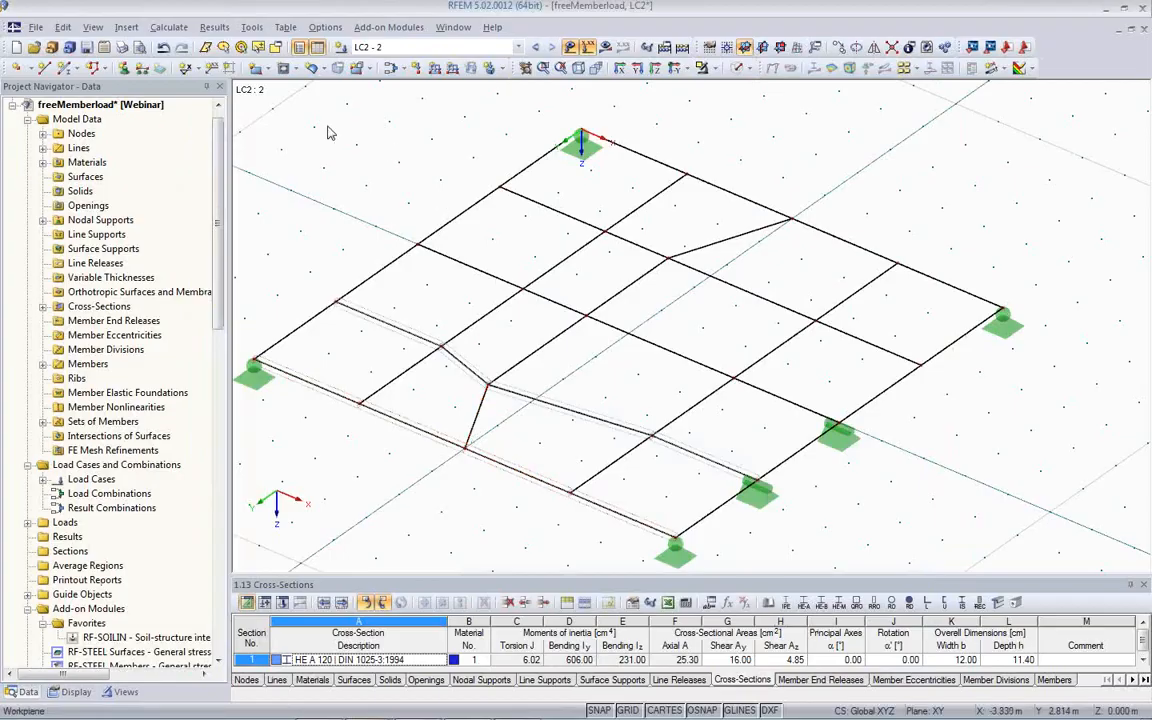
# - Start generating member loads from a free line load acting in global direction ZL
pyautogui.click(251, 27)
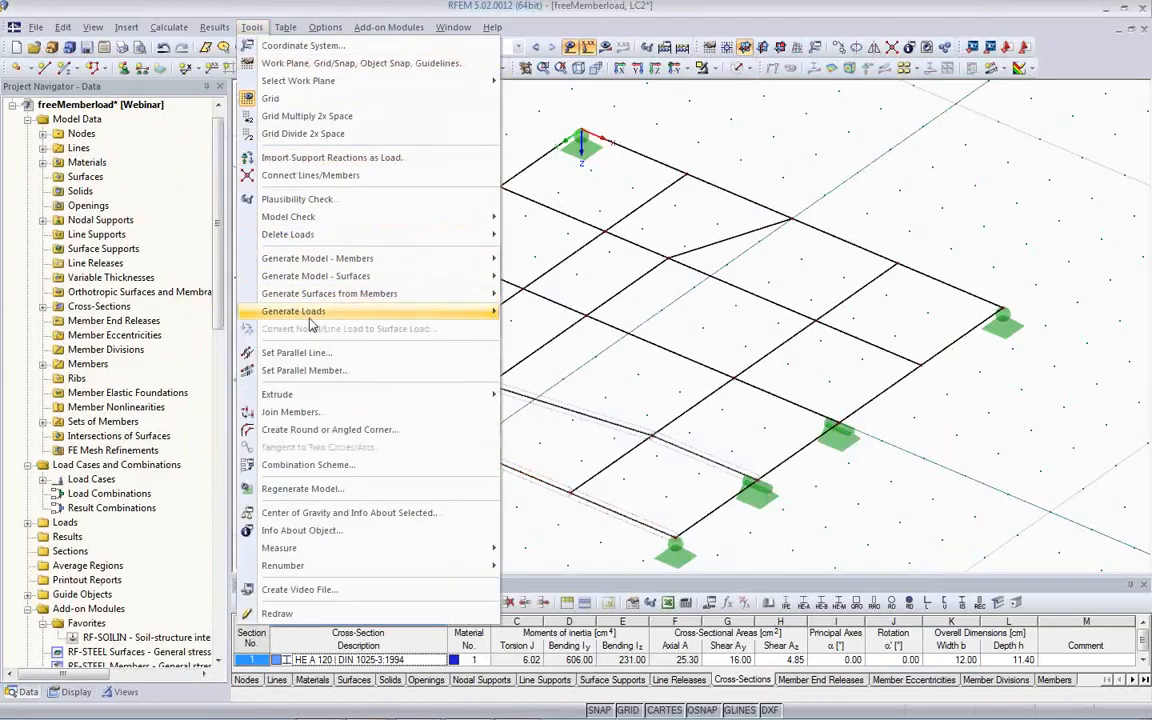
pyautogui.moveTo(300, 311)
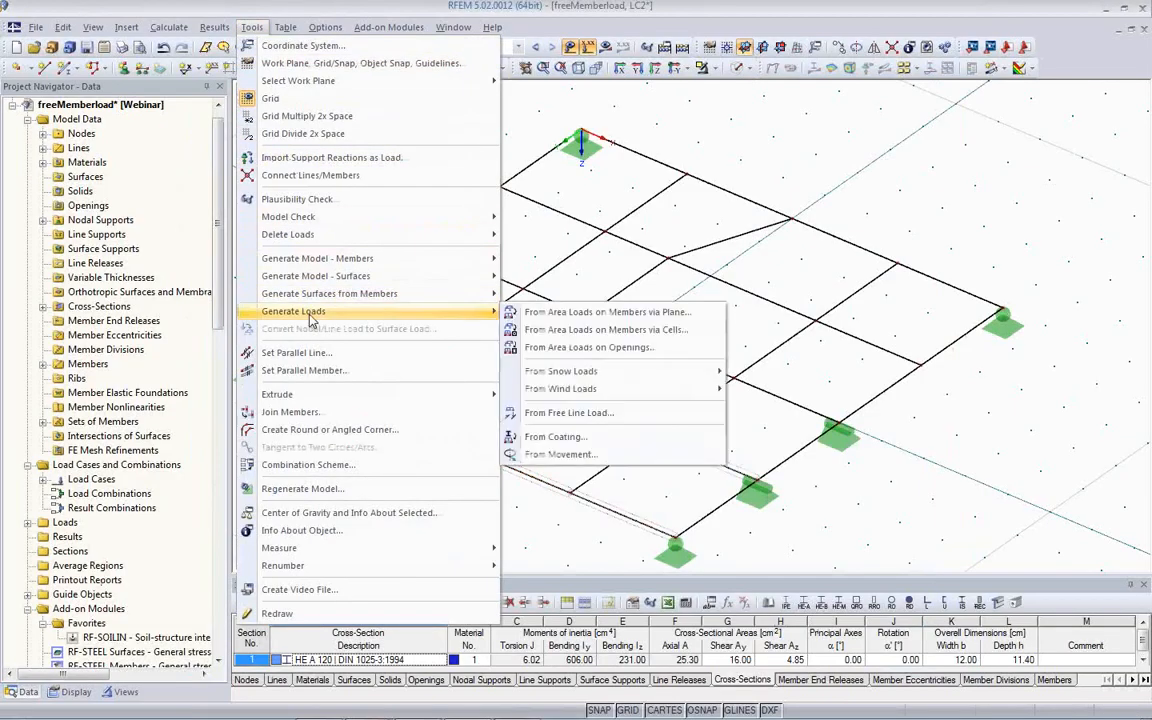
pyautogui.click(585, 418)
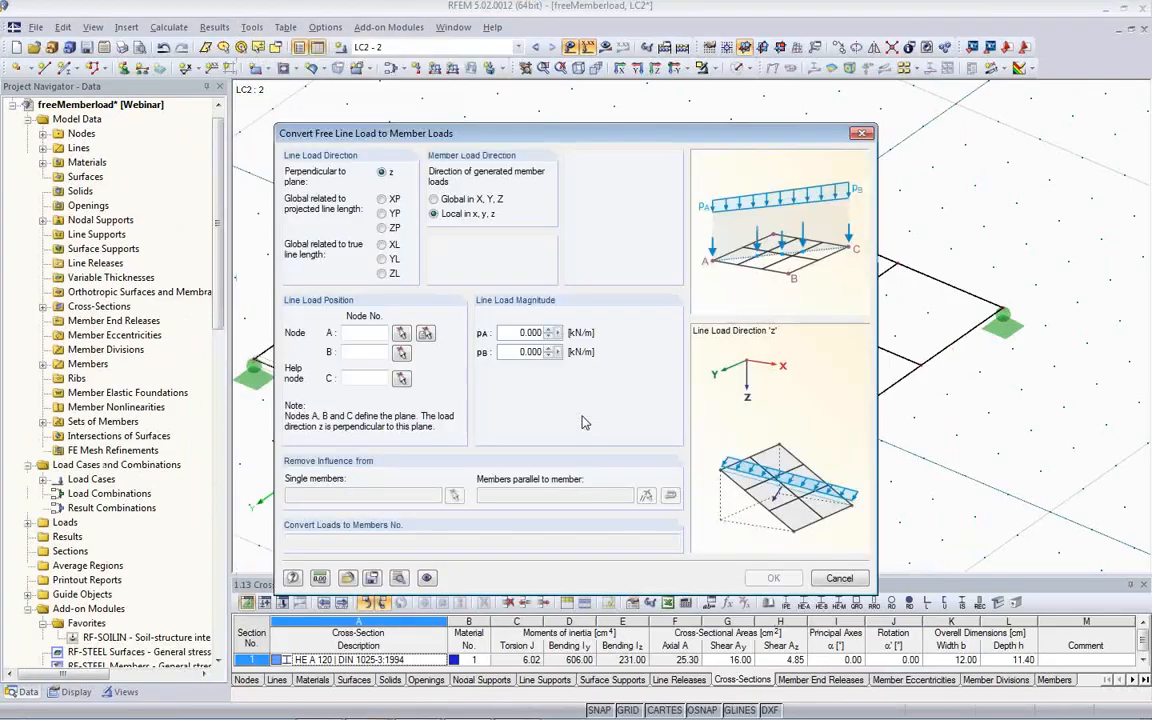
pyautogui.moveTo(629, 141); pyautogui.dragTo(210, 259)
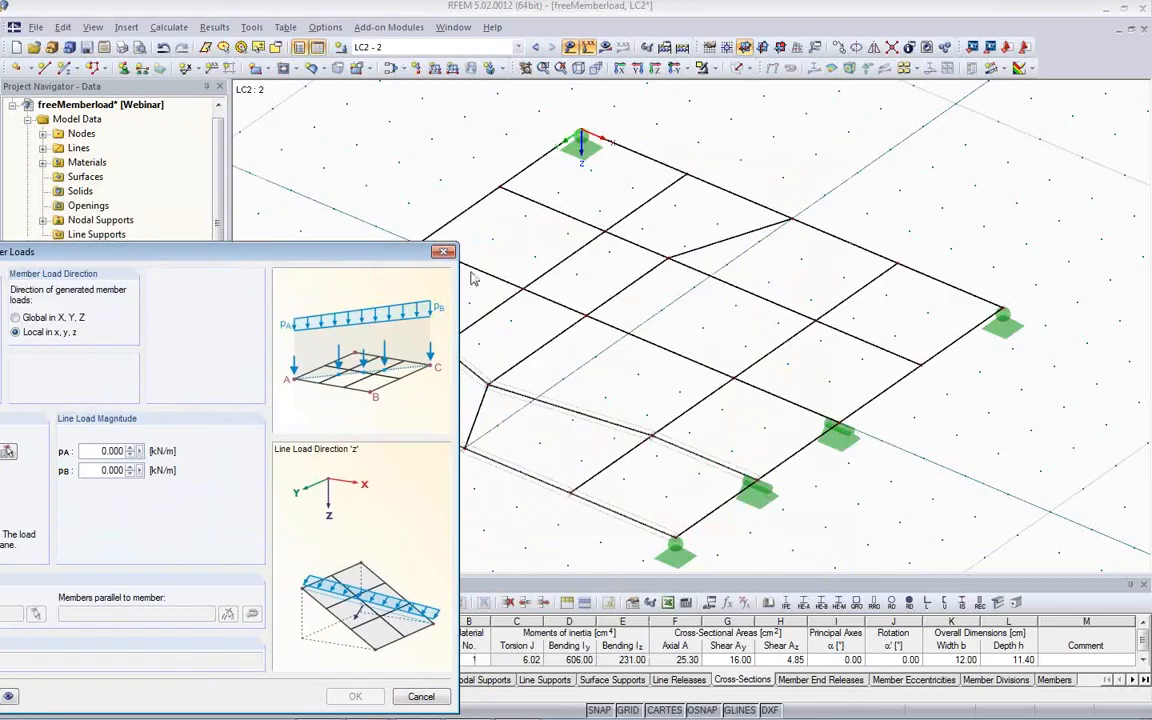
pyautogui.moveTo(355, 254); pyautogui.dragTo(549, 121)
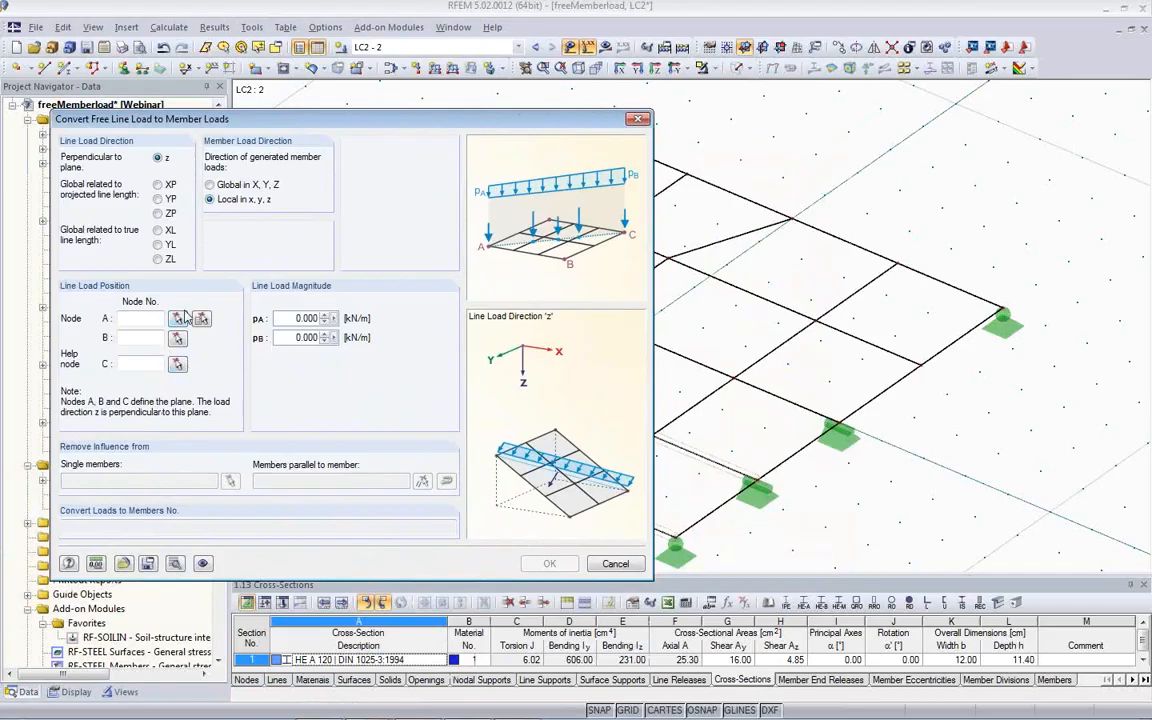
pyautogui.click(156, 261)
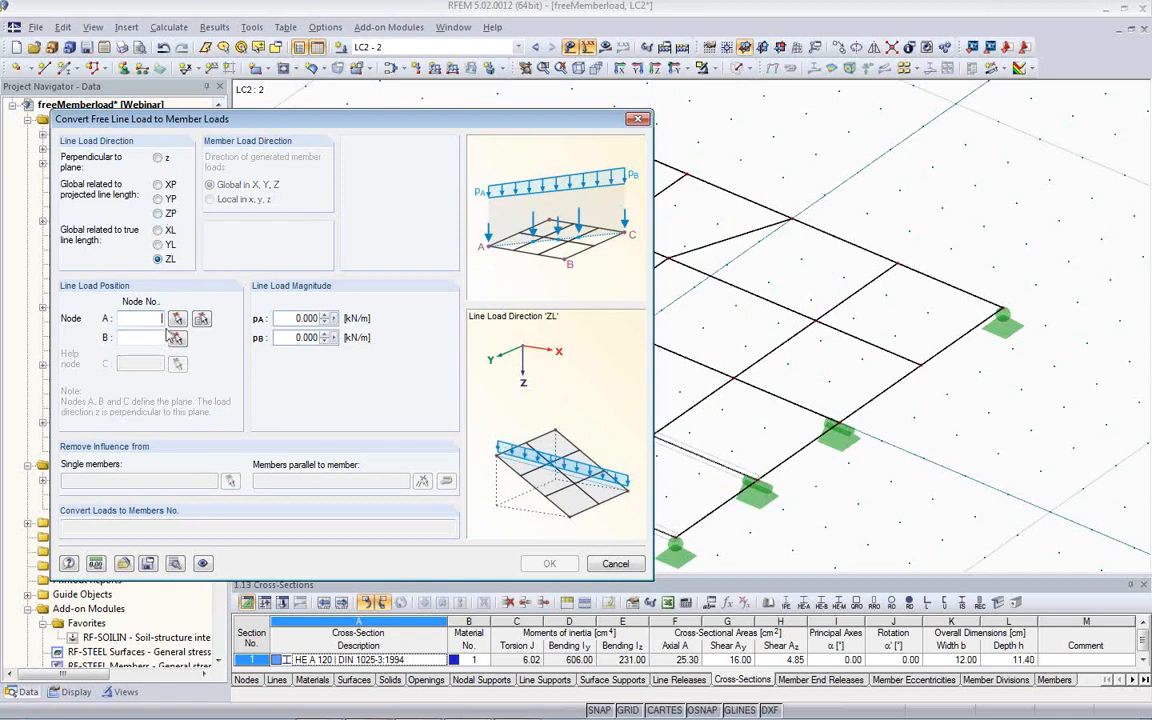
# - Set the free line load magnitudes to 5 kN/m at node A and 10 kN/m at node B
pyautogui.click(289, 317)
pyautogui.write('5')
pyautogui.moveTo(283, 338); pyautogui.dragTo(345, 343)
pyautogui.write('10')
# - Set nodes 23 and 4 as the line load's end nodes and generate the member loads
pyautogui.click(201, 318)
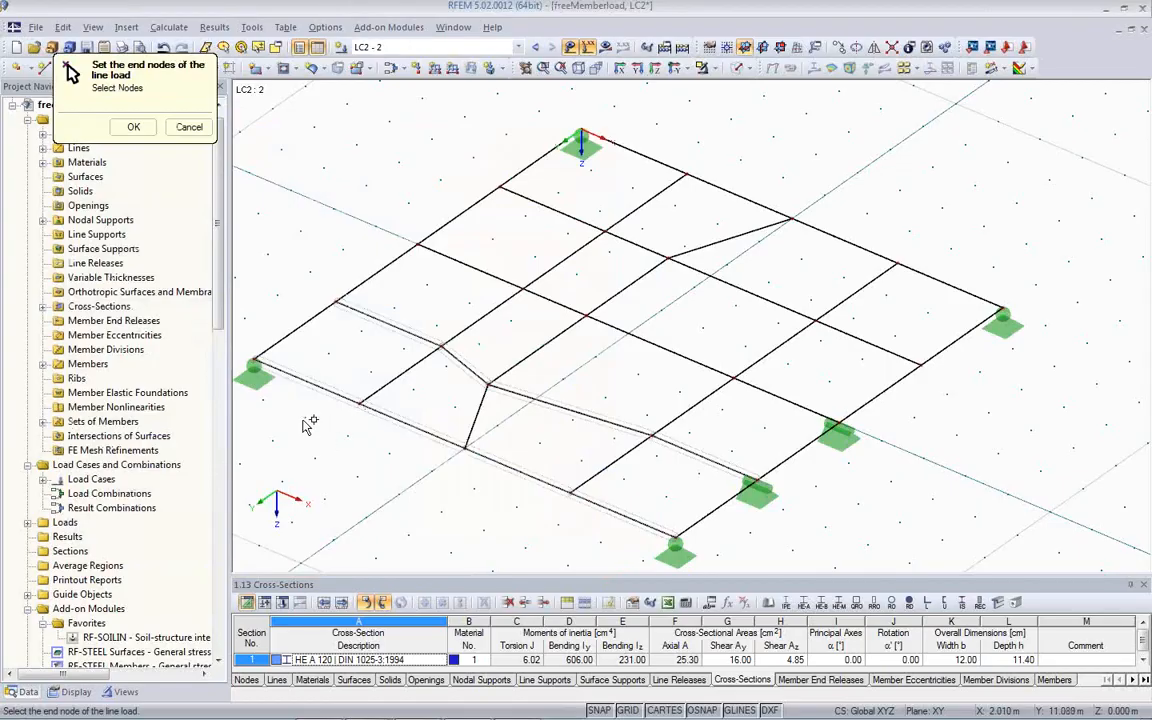
pyautogui.click(466, 446)
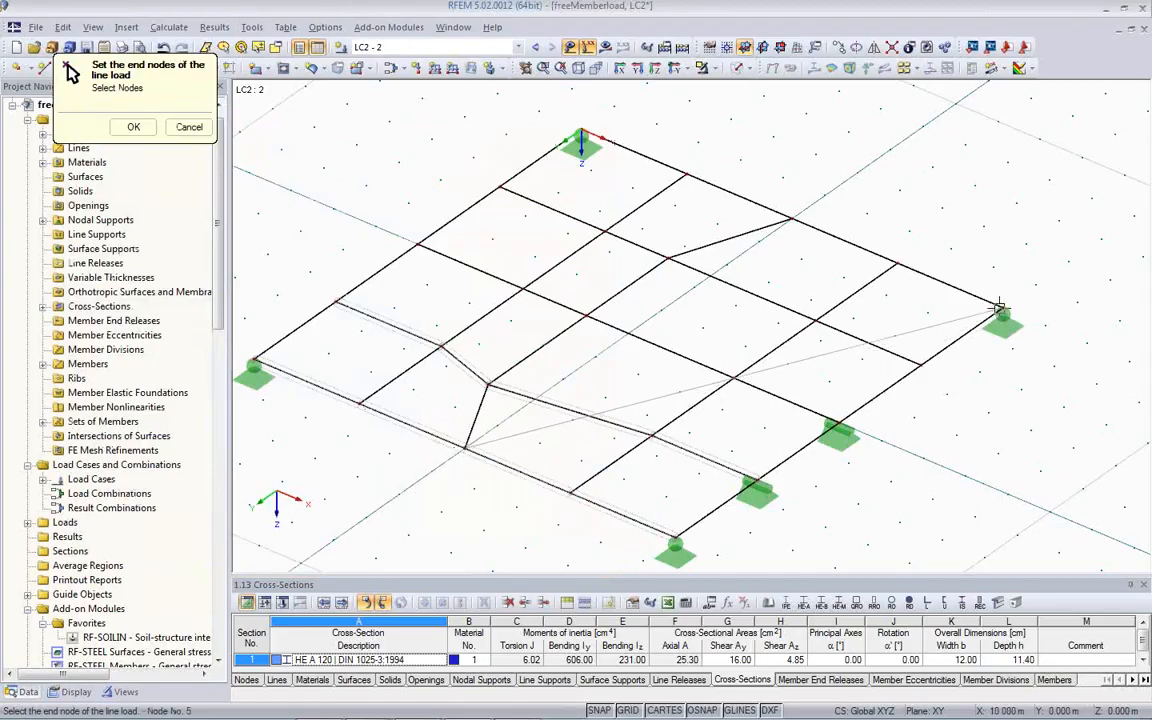
pyautogui.click(902, 263)
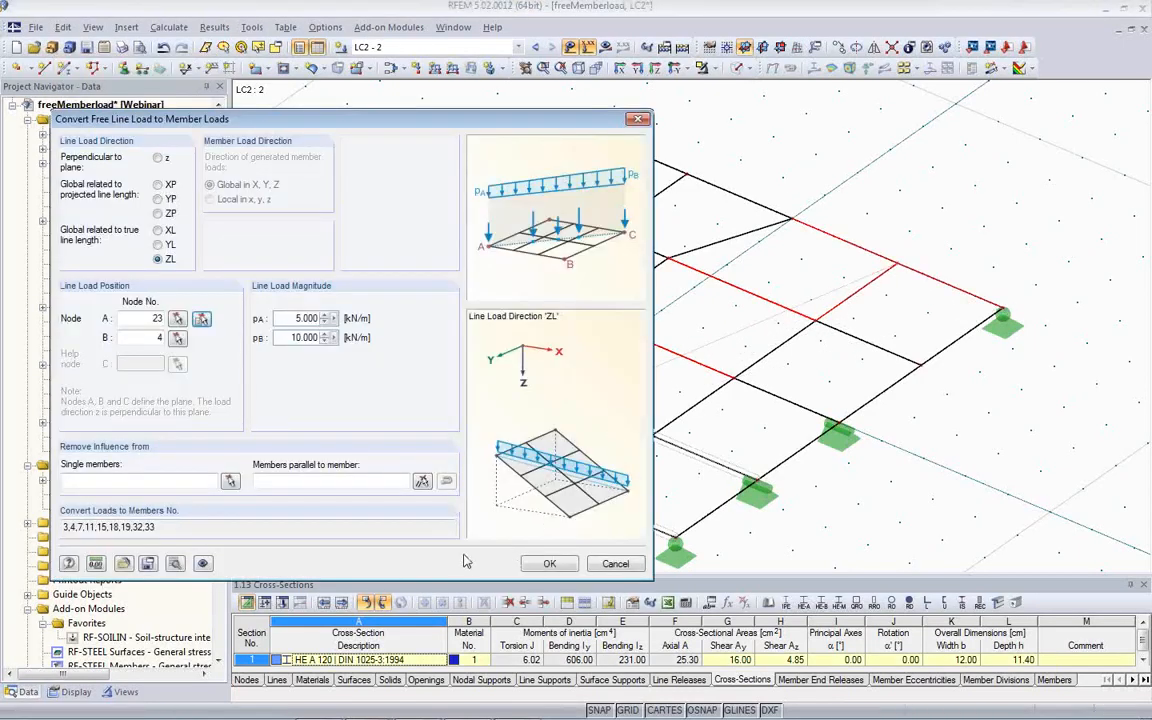
pyautogui.click(550, 564)
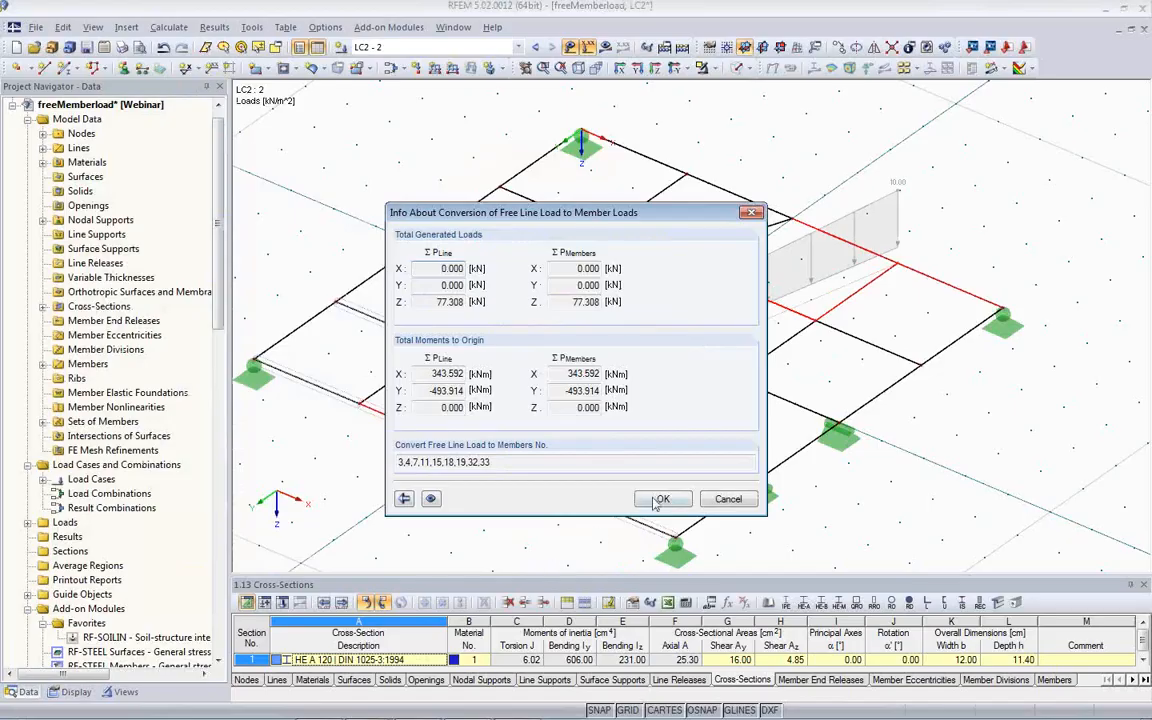
pyautogui.click(660, 499)
# - Calculate load case LC2 and display its member results on the grillage
pyautogui.keyDown('ctrl'); pyautogui.moveTo(590, 435); pyautogui.dragTo(458, 321, button='middle'); pyautogui.keyUp('ctrl')
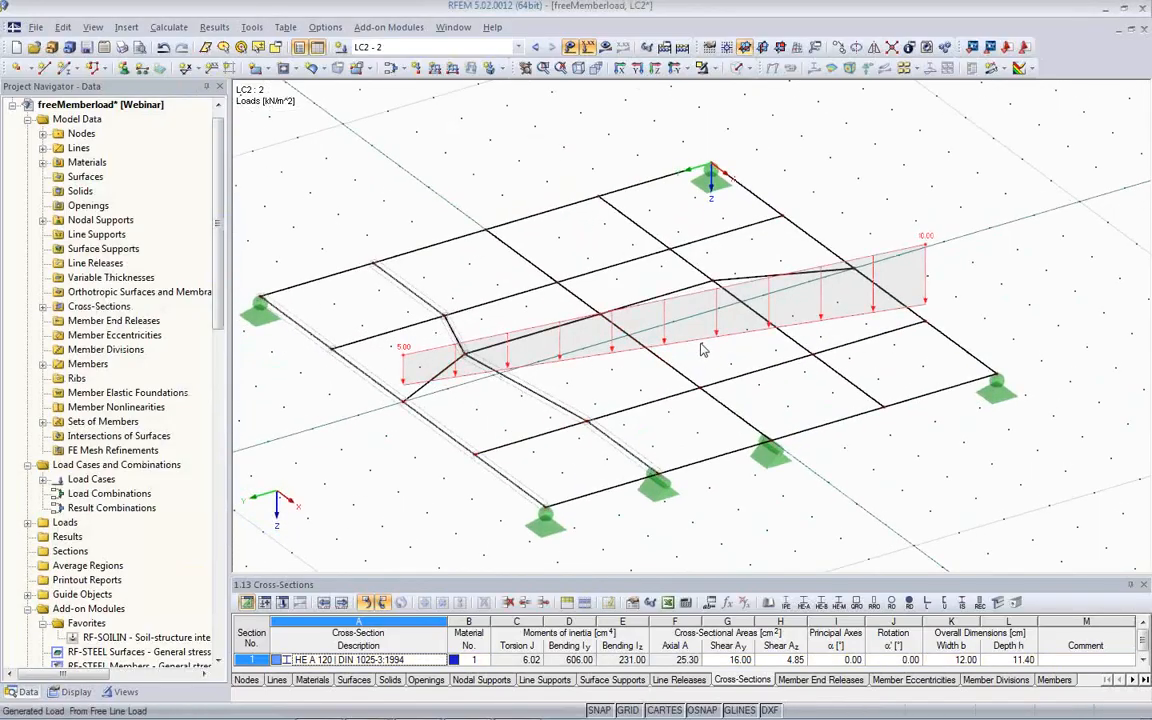
pyautogui.keyDown('ctrl'); pyautogui.moveTo(560, 403); pyautogui.dragTo(625, 457, button='middle'); pyautogui.keyUp('ctrl')
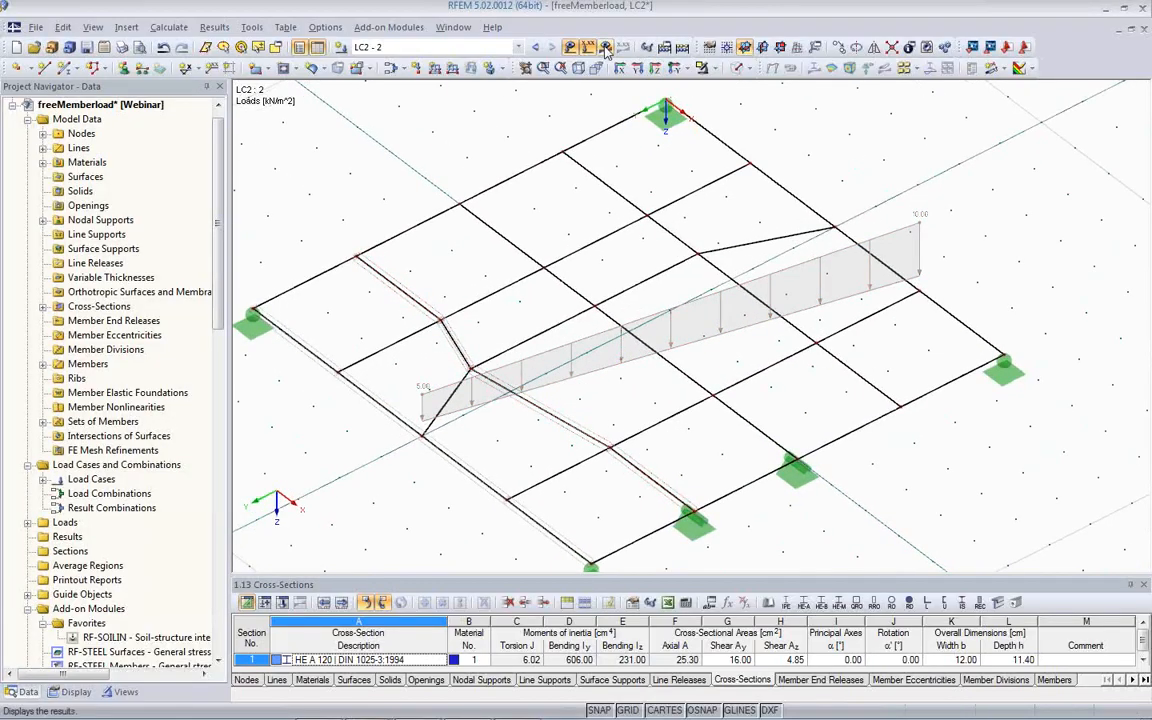
pyautogui.click(605, 50)
pyautogui.click(547, 402)
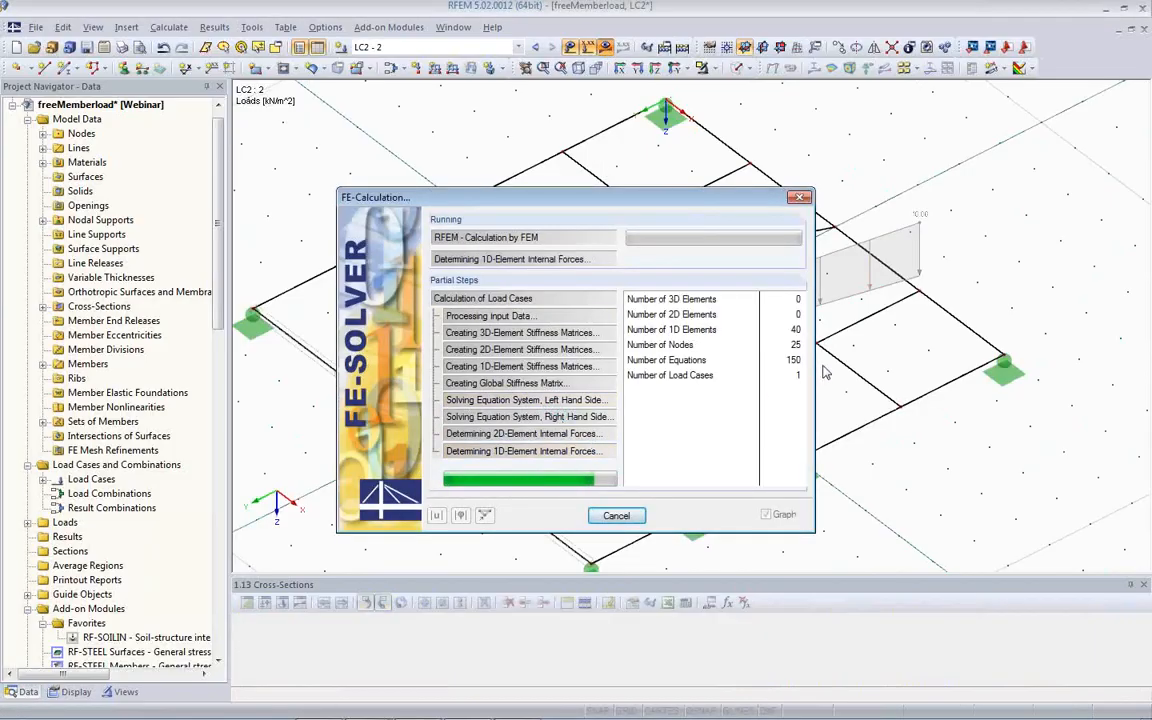
pyautogui.click(575, 434)
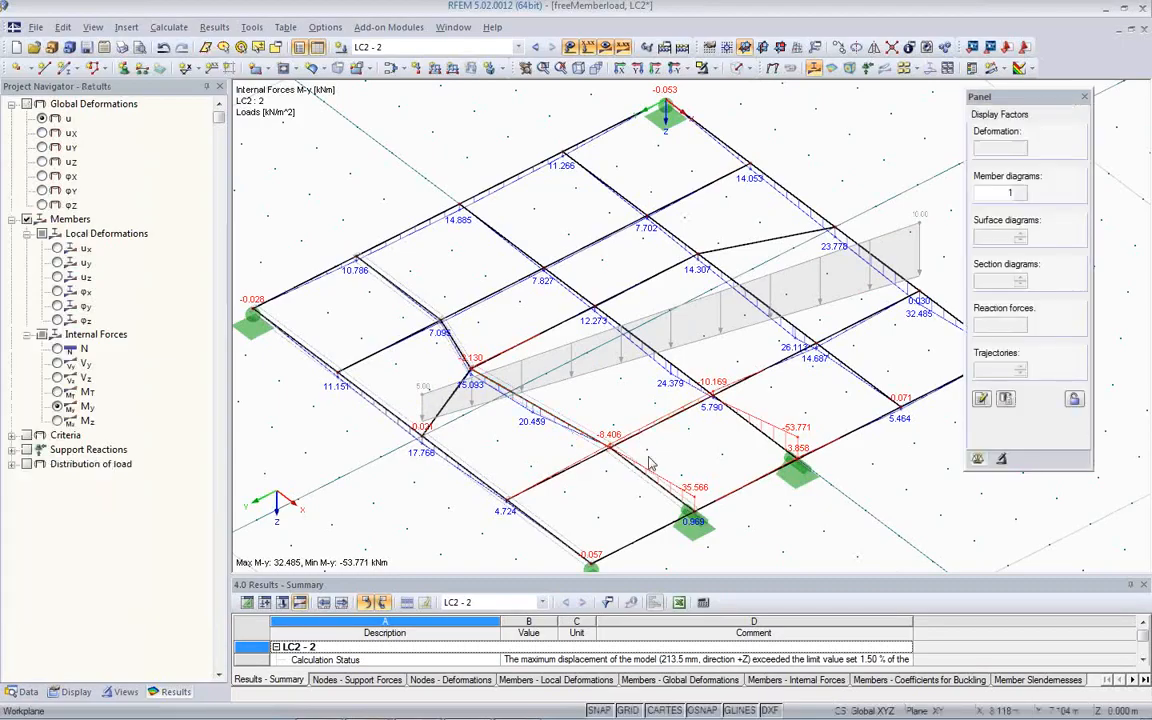
# - Display the global deformations u of LC2 and examine the deflected grillage from several angles
pyautogui.click(772, 67)
pyautogui.keyDown('ctrl'); pyautogui.moveTo(708, 420); pyautogui.dragTo(615, 308, button='middle'); pyautogui.keyUp('ctrl')
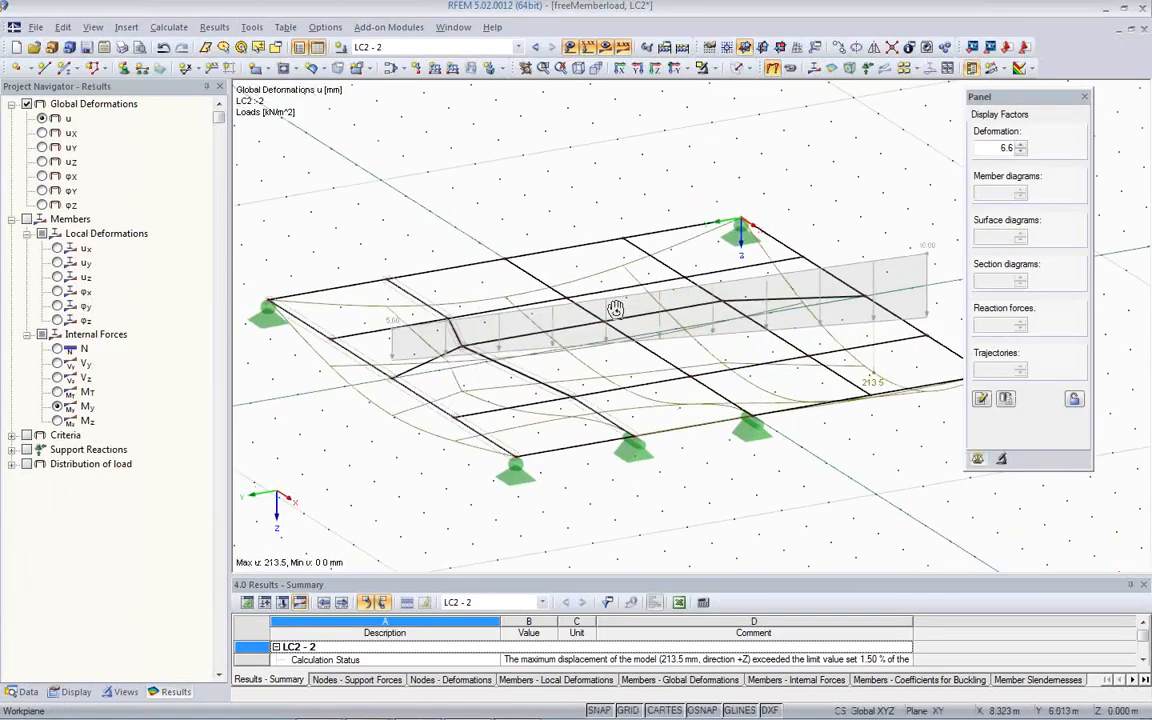
pyautogui.keyDown('ctrl'); pyautogui.moveTo(803, 370); pyautogui.dragTo(815, 327, button='middle'); pyautogui.keyUp('ctrl')
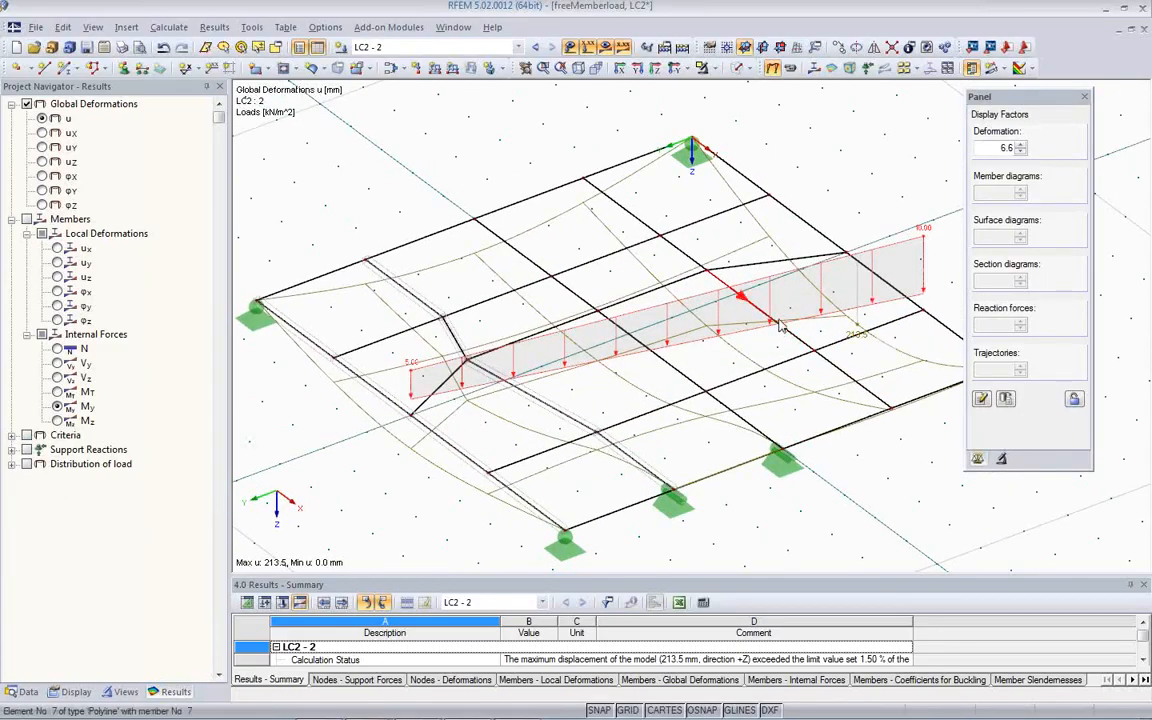
pyautogui.keyDown('ctrl'); pyautogui.moveTo(586, 406); pyautogui.dragTo(640, 340, button='middle'); pyautogui.keyUp('ctrl')
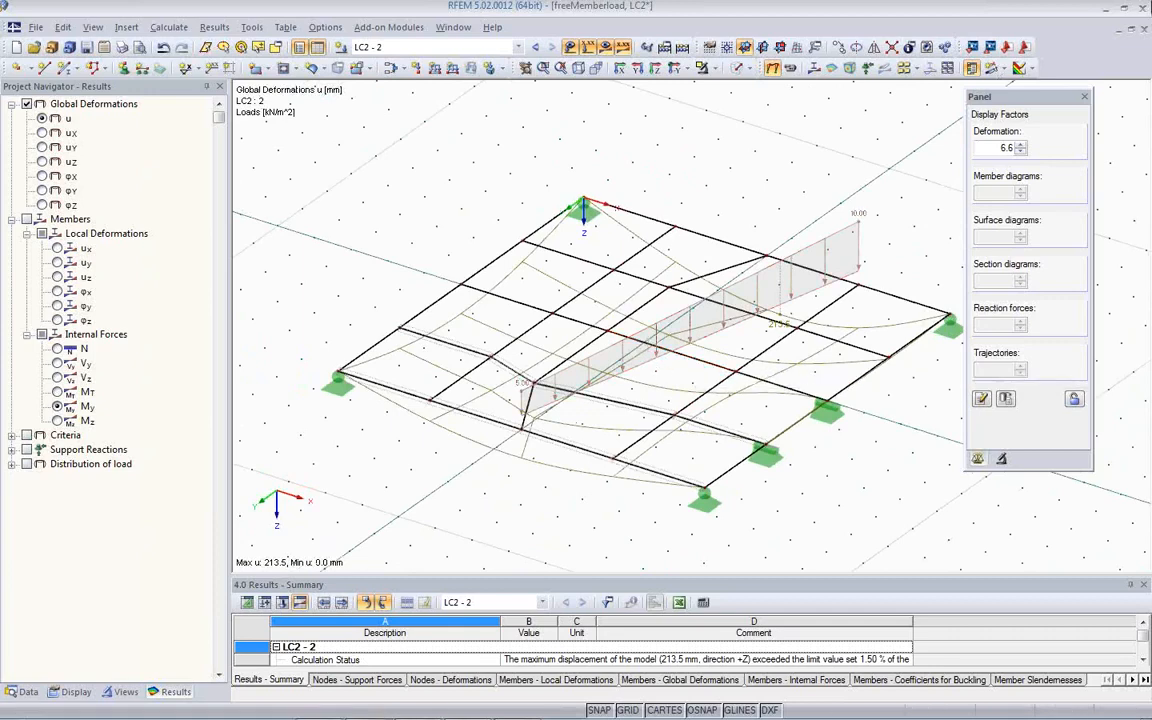
# - Close freeMemberload without saving and open the MemberLoads_EndForces model from the Webinar project
pyautogui.click(1145, 29)
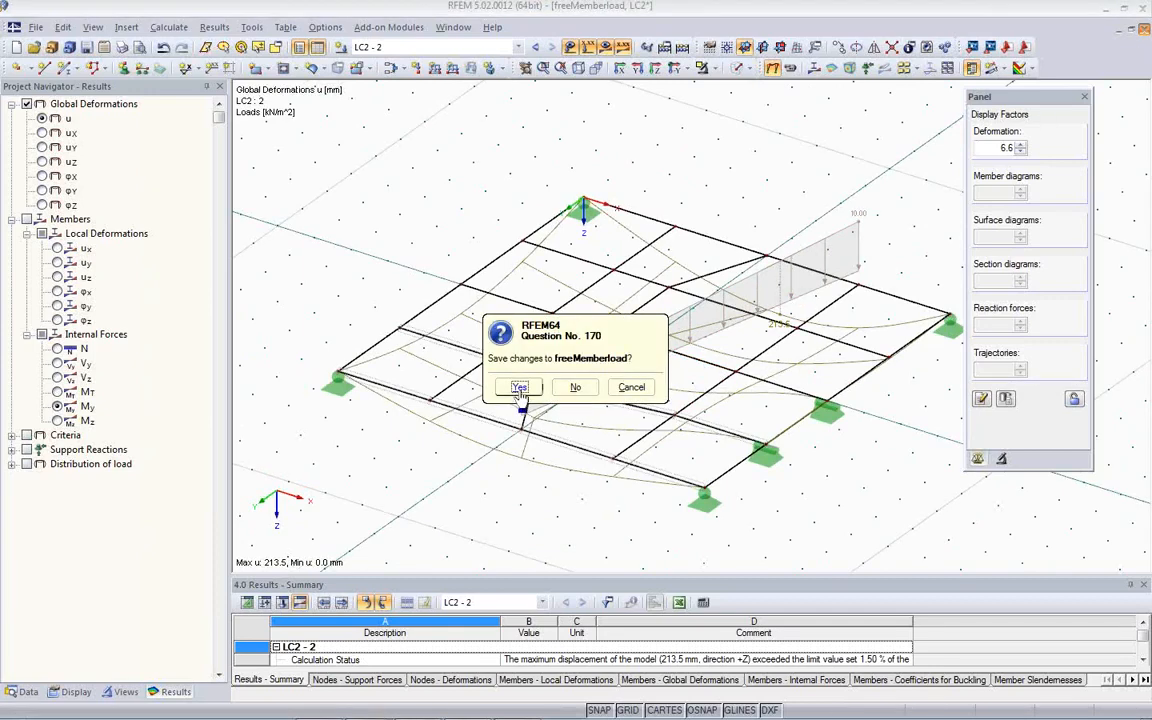
pyautogui.click(575, 387)
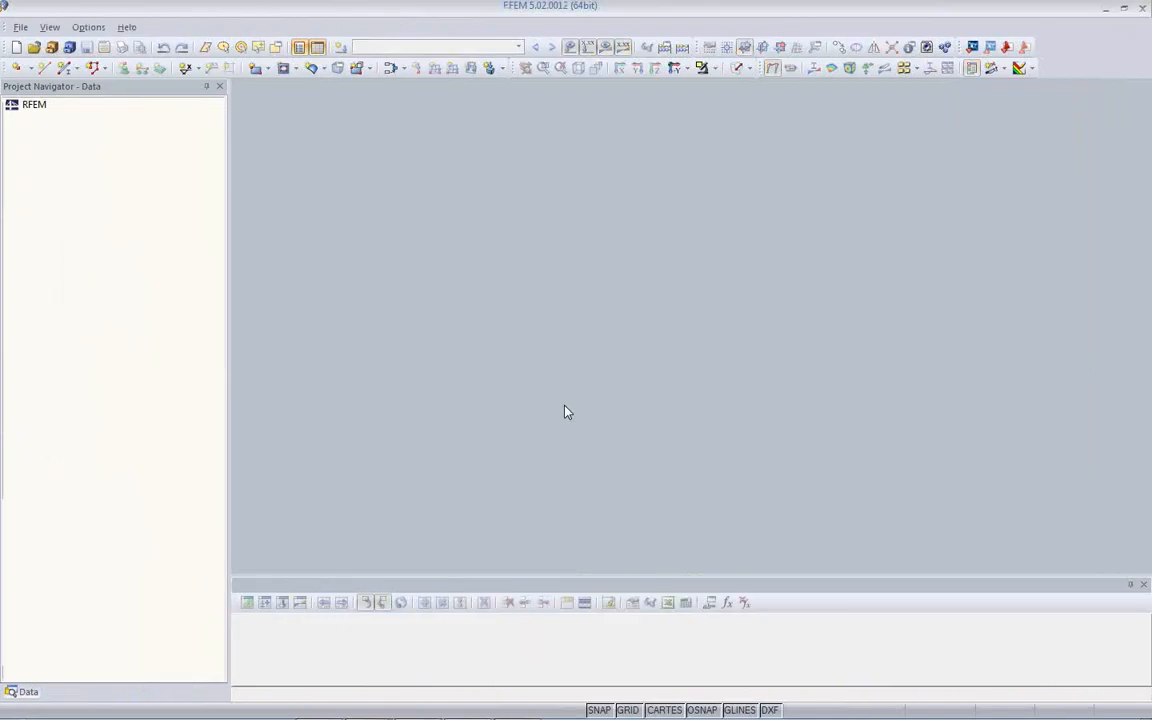
pyautogui.click(56, 60)
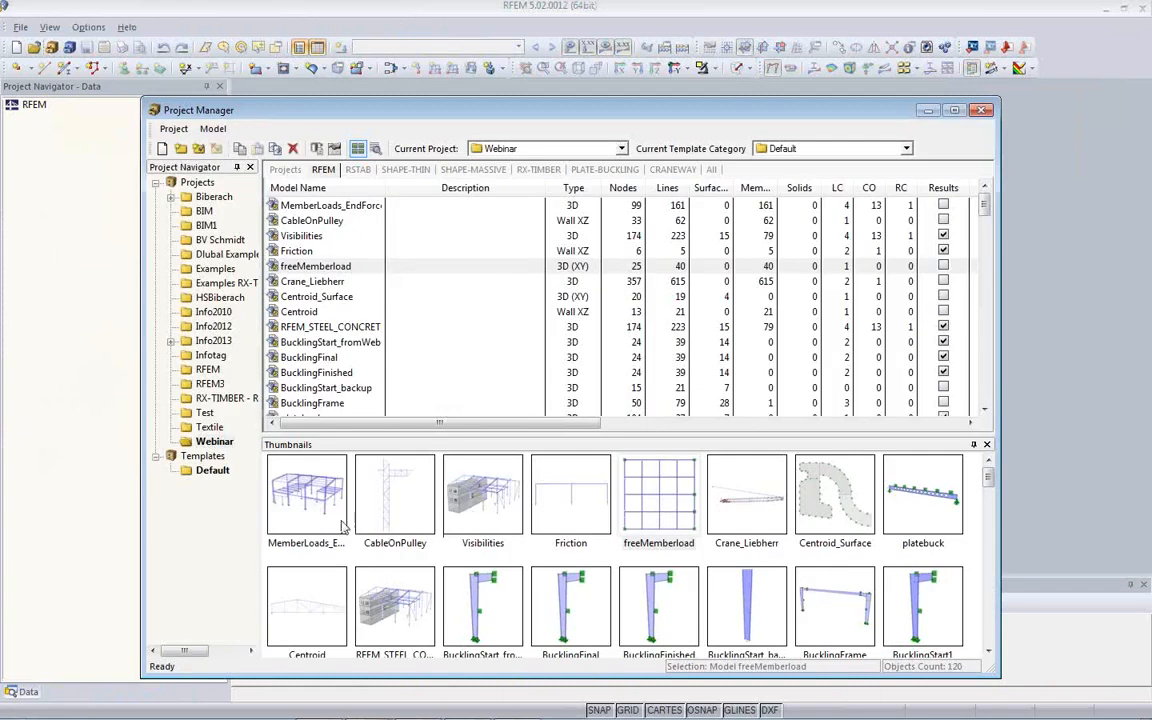
pyautogui.click(320, 520)
pyautogui.doubleClick(320, 520)
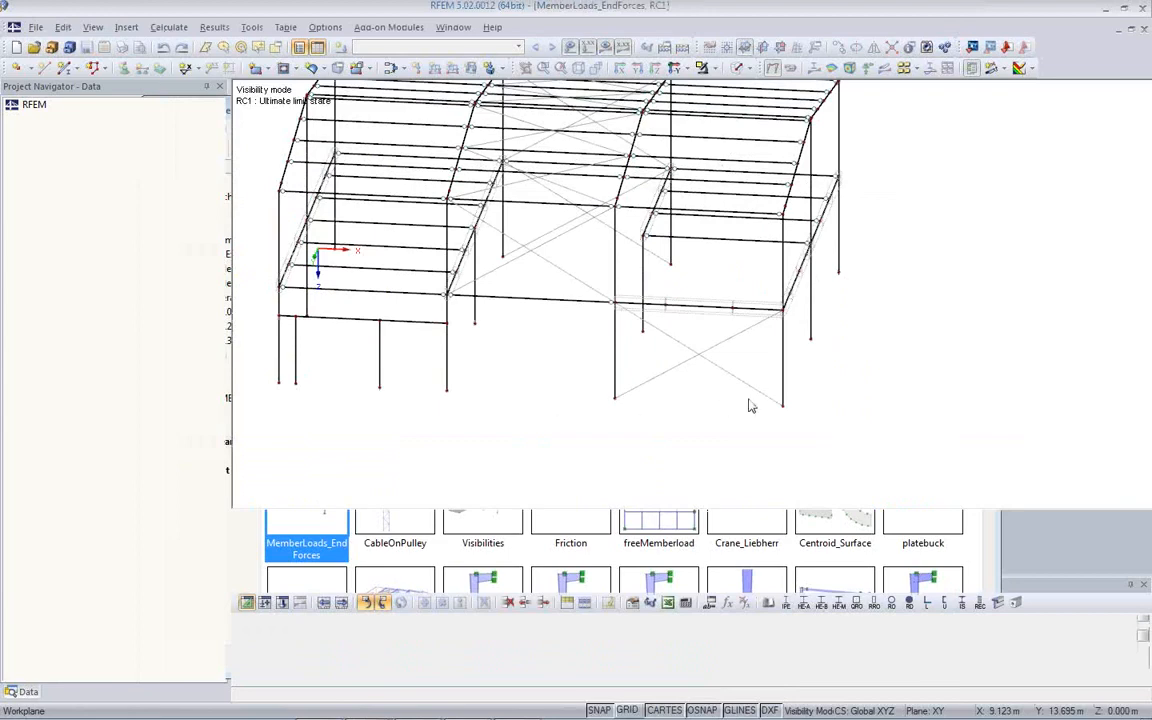
# - Create a new line grid and pick its insert point near the global origin at X 0.511, Y -0.054, Z 0 m
pyautogui.moveTo(762, 336); pyautogui.dragTo(604, 399, button='middle')
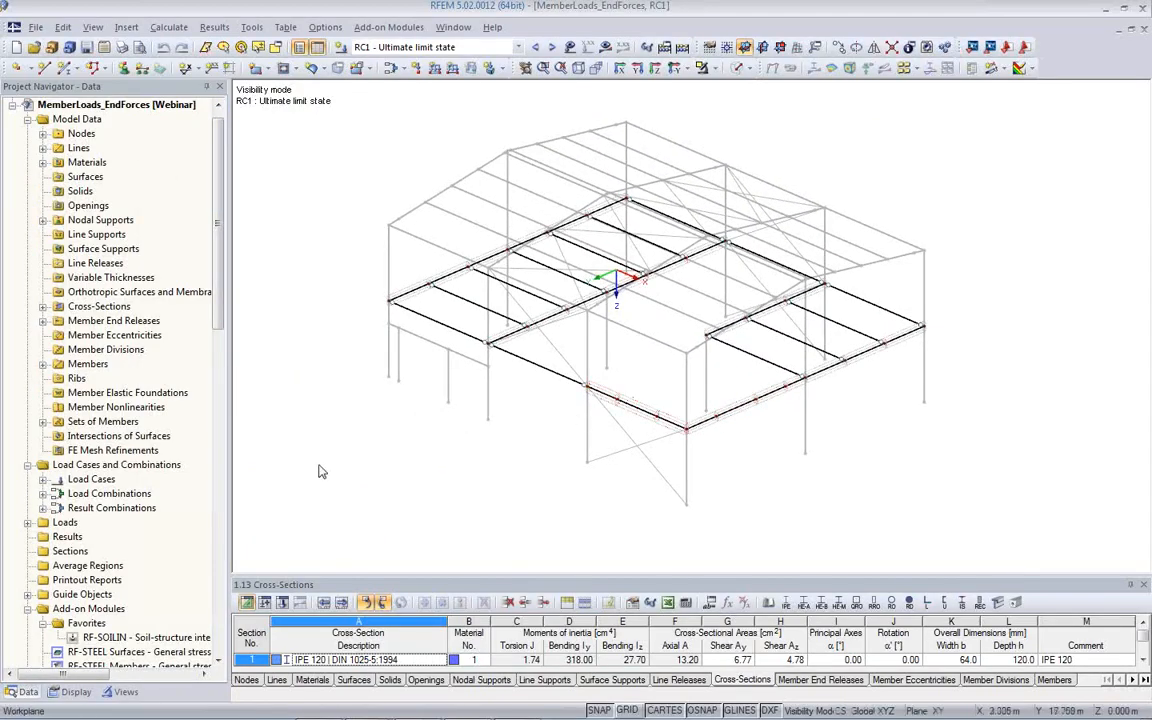
pyautogui.moveTo(218, 315); pyautogui.dragTo(223, 409)
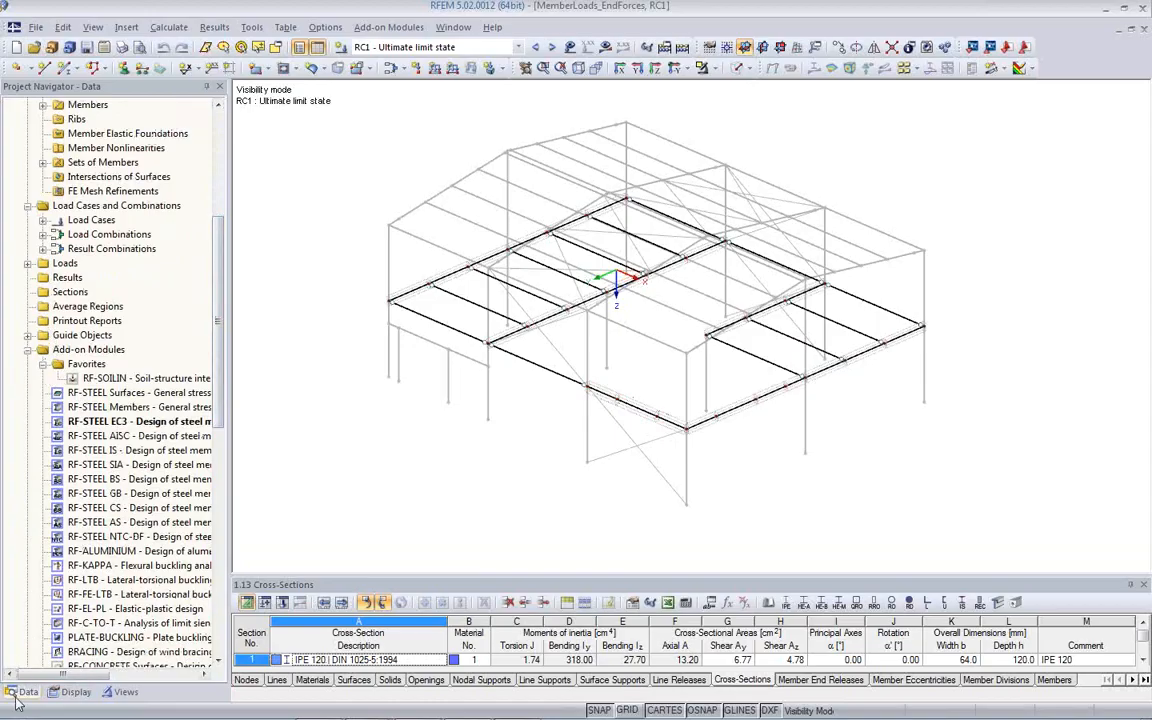
pyautogui.click(28, 336)
pyautogui.click(92, 396)
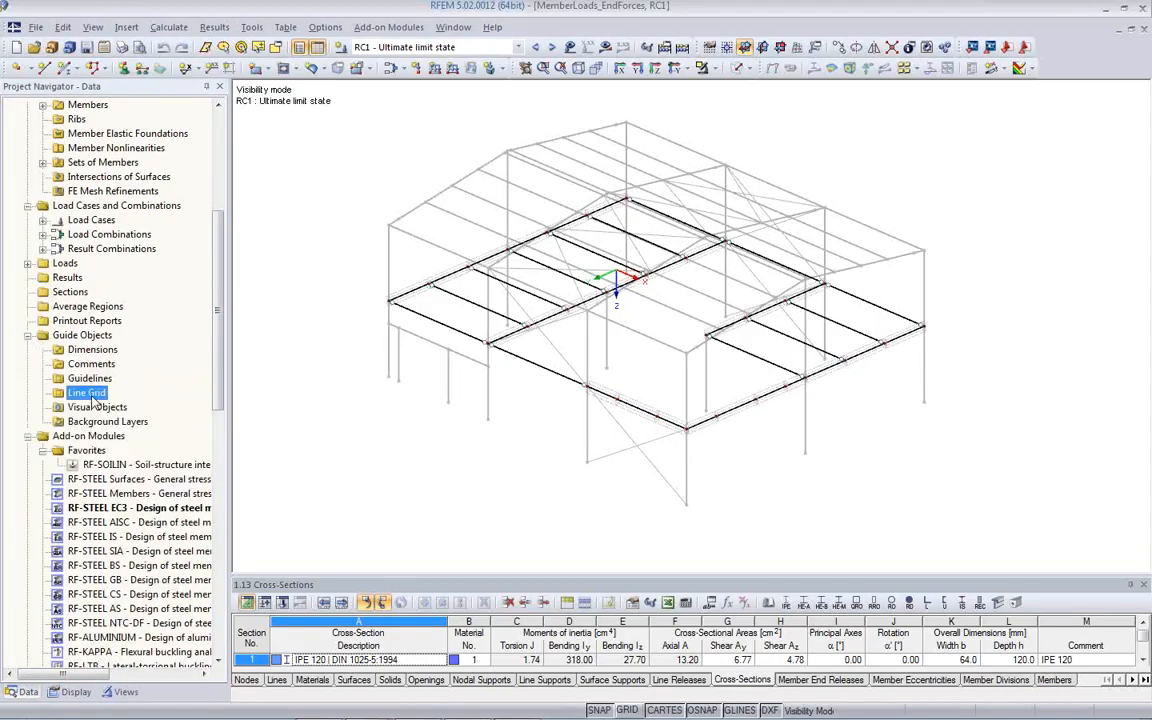
pyautogui.rightClick(95, 401)
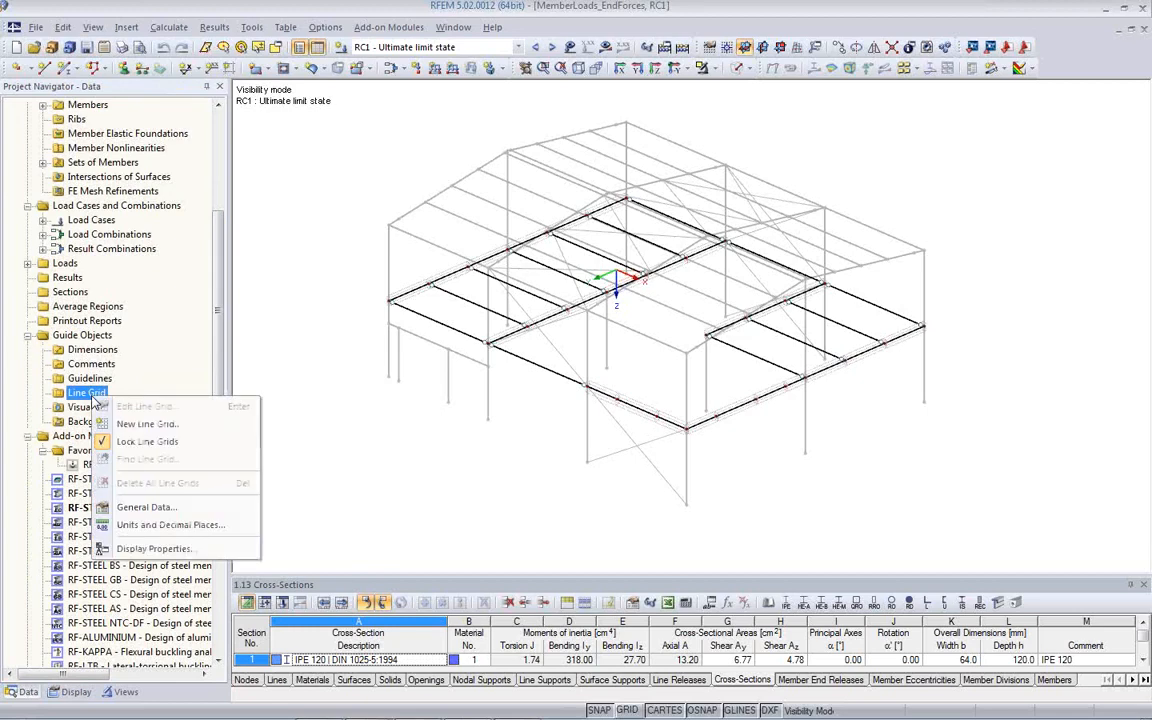
pyautogui.click(132, 425)
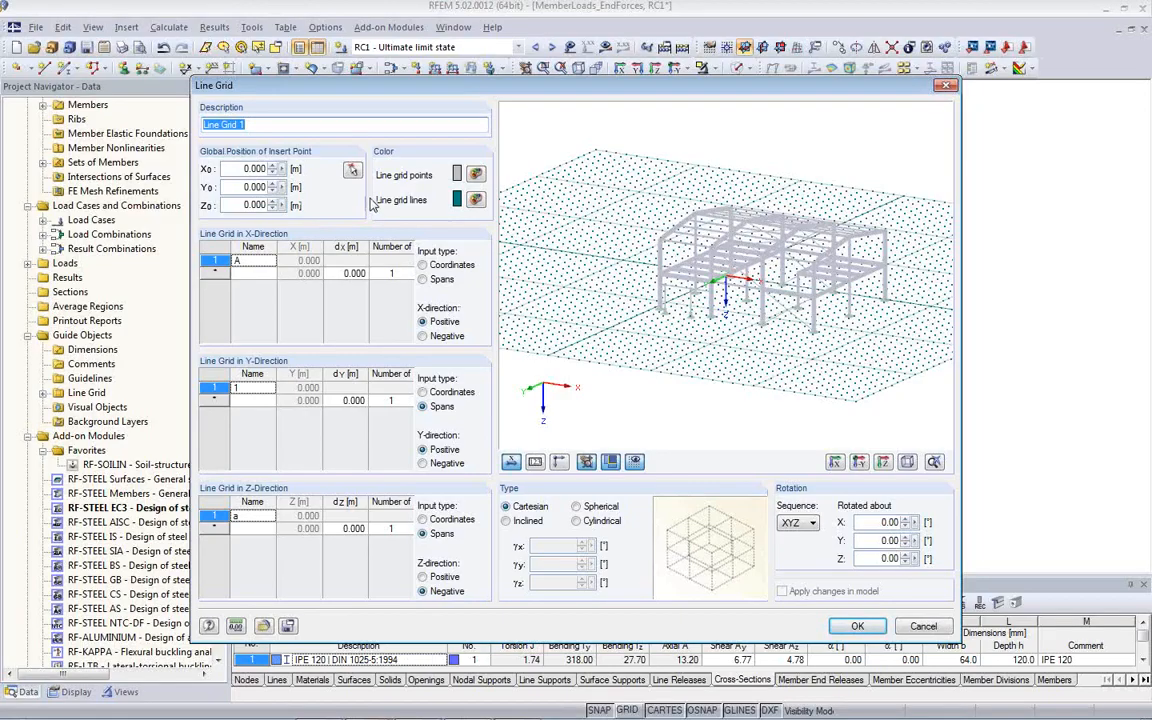
pyautogui.click(351, 170)
pyautogui.scroll(6, 642, 377)
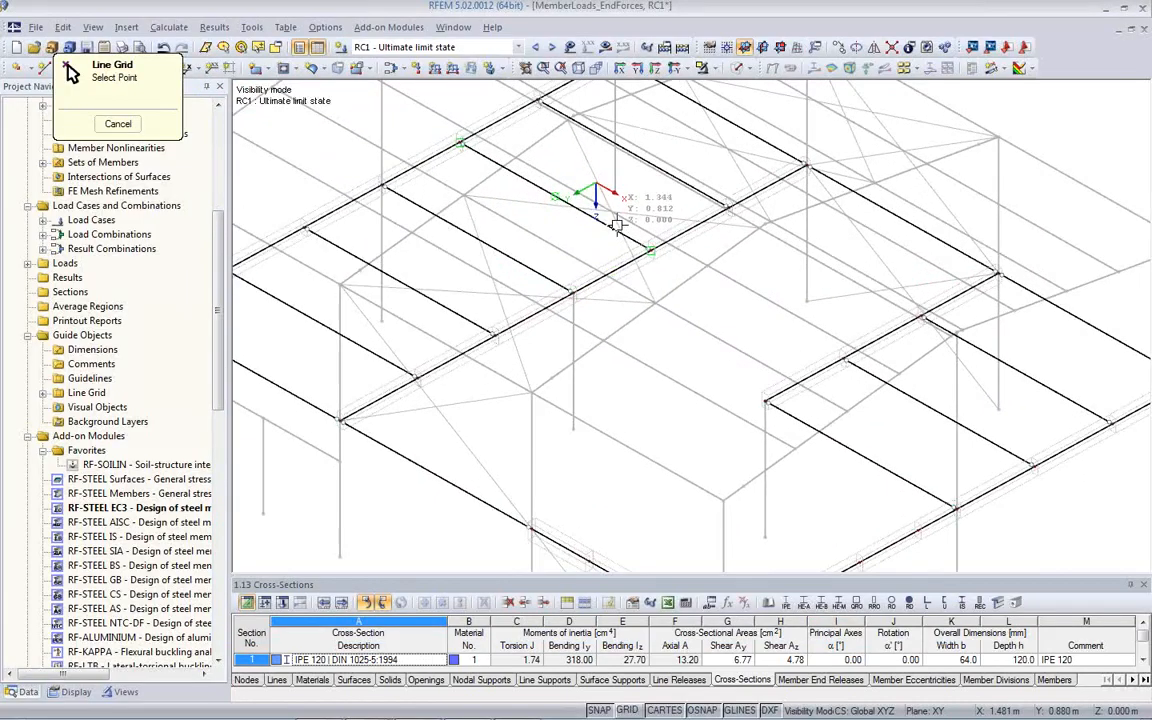
pyautogui.scroll(2, 605, 200)
pyautogui.click(619, 187)
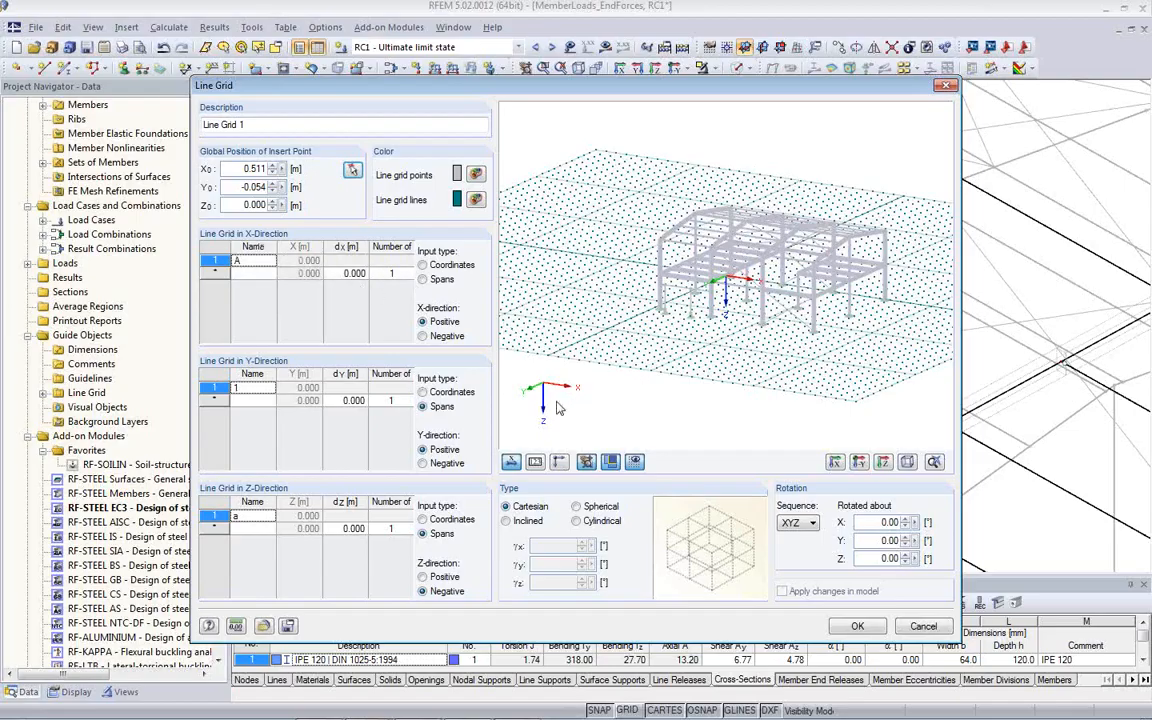
# - Define three grid spans of 5 m in the X-direction
pyautogui.click(390, 273)
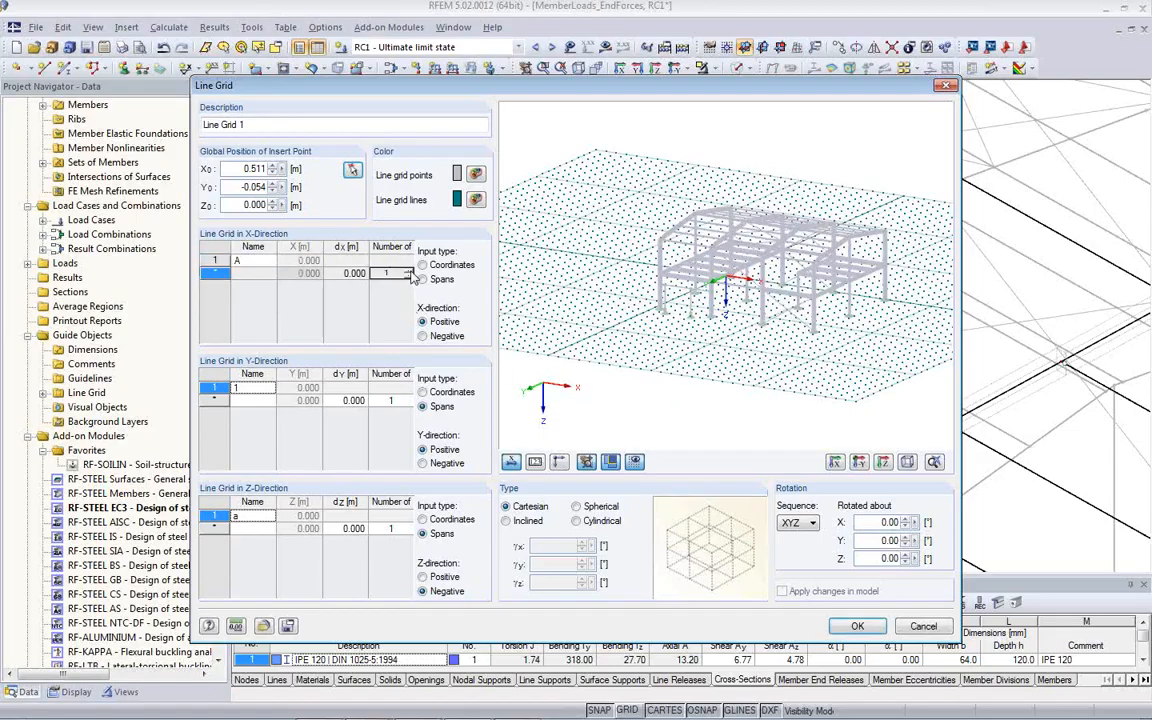
pyautogui.click(409, 271)
pyautogui.click(409, 271)
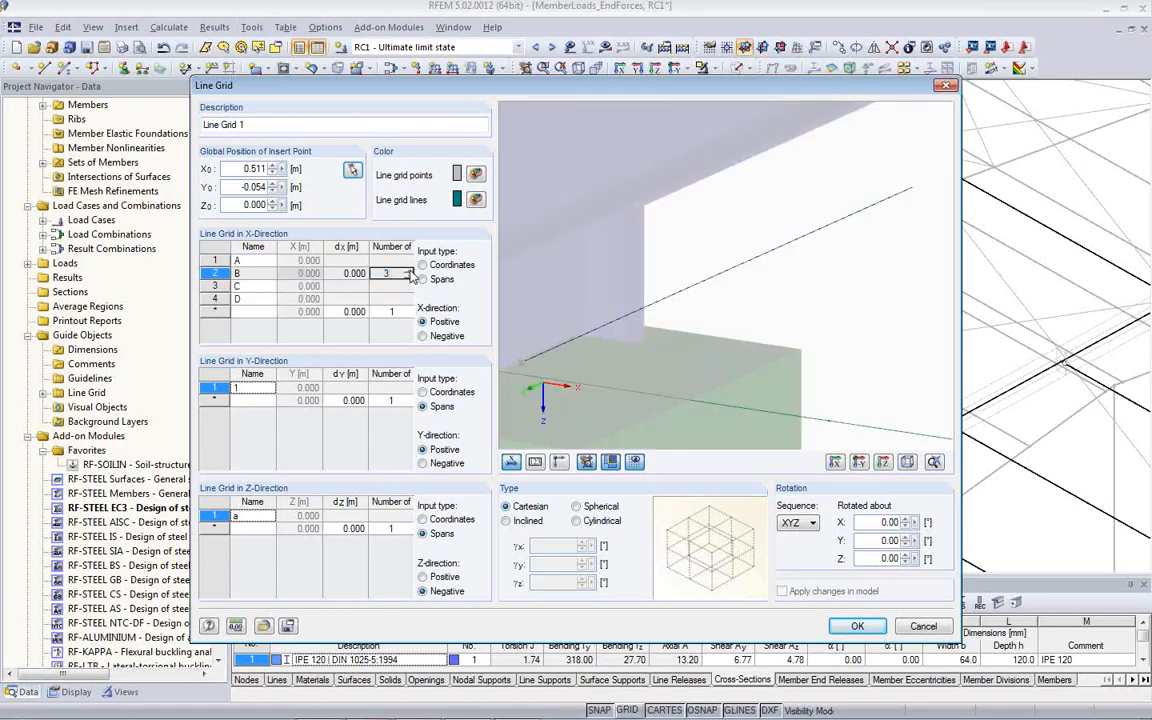
pyautogui.click(345, 272)
pyautogui.write('1.5')
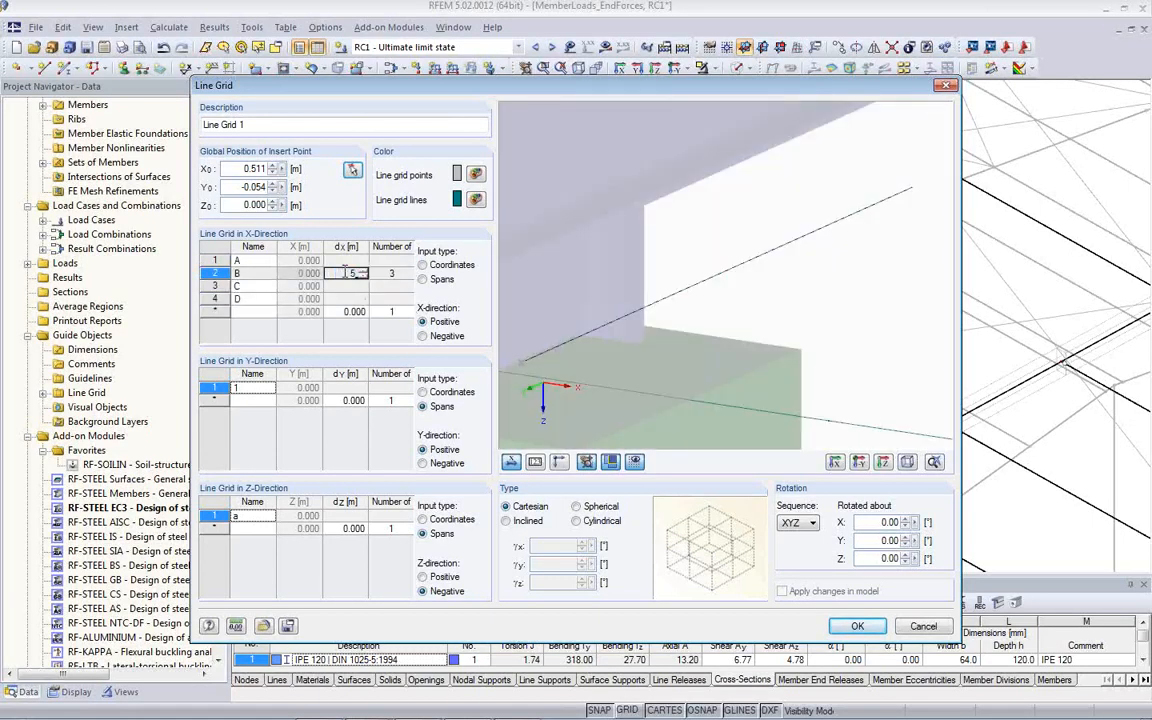
pyautogui.press('Tab')
pyautogui.moveTo(817, 377); pyautogui.dragTo(472, 399, button='middle')
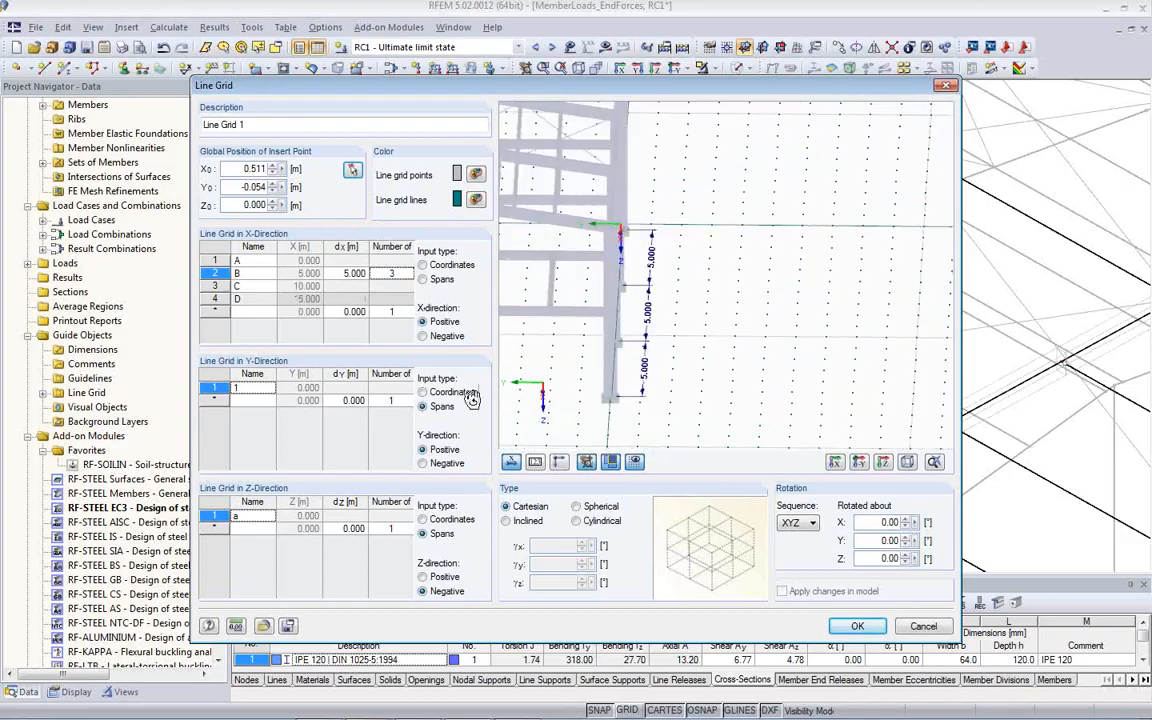
pyautogui.keyDown('ctrl'); pyautogui.moveTo(612, 405); pyautogui.dragTo(933, 381, button='middle'); pyautogui.keyUp('ctrl')
pyautogui.scroll(-1, 804, 392)
pyautogui.keyDown('ctrl'); pyautogui.moveTo(801, 392); pyautogui.dragTo(684, 396, button='middle'); pyautogui.keyUp('ctrl')
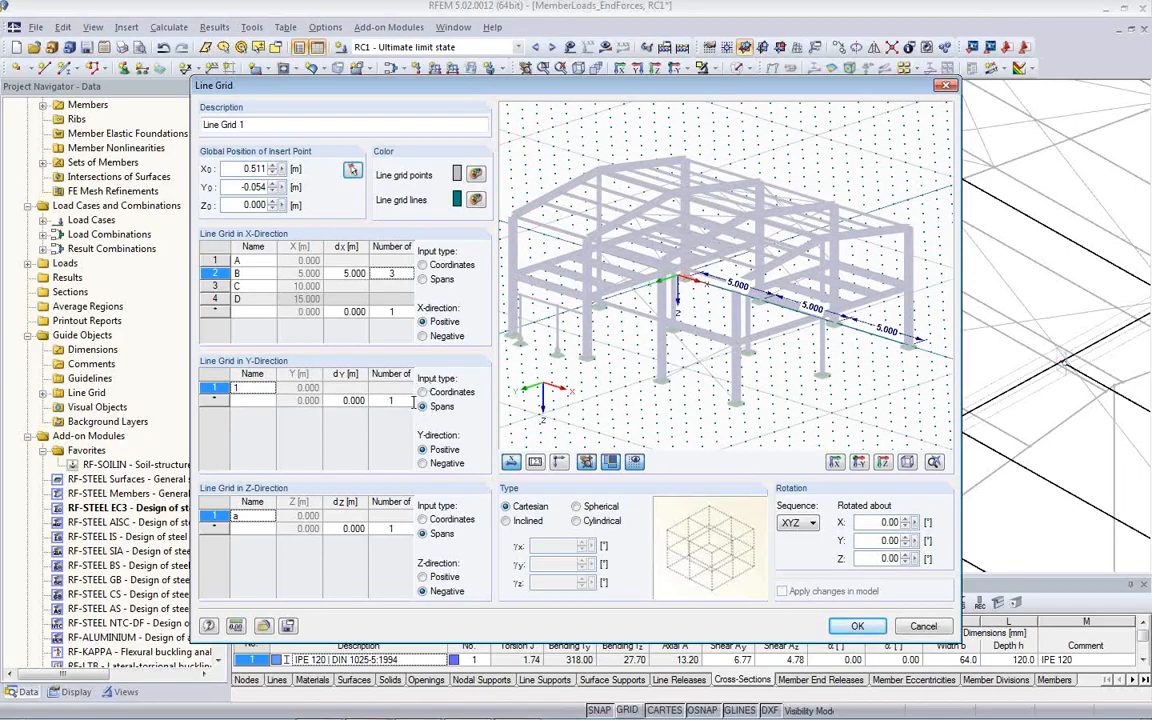
# - Define two grid spans of 6 m in the Y-direction
pyautogui.click(344, 400)
pyautogui.doubleClick(337, 400)
pyautogui.write('5')
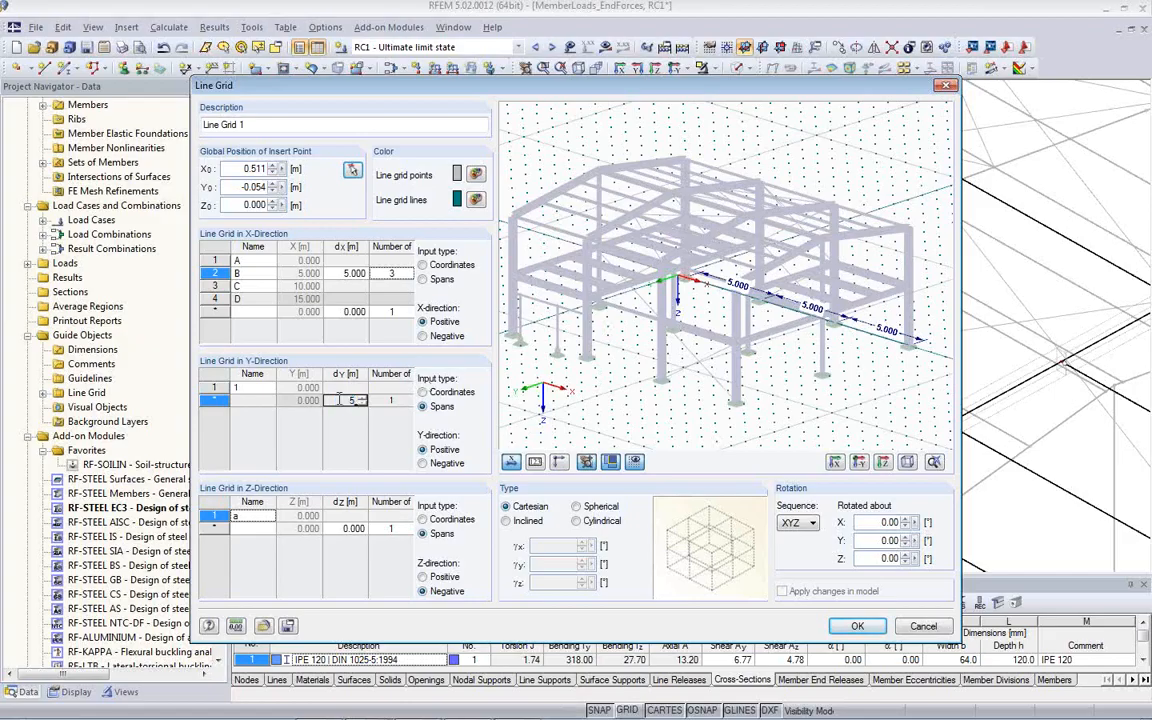
pyautogui.click(391, 400)
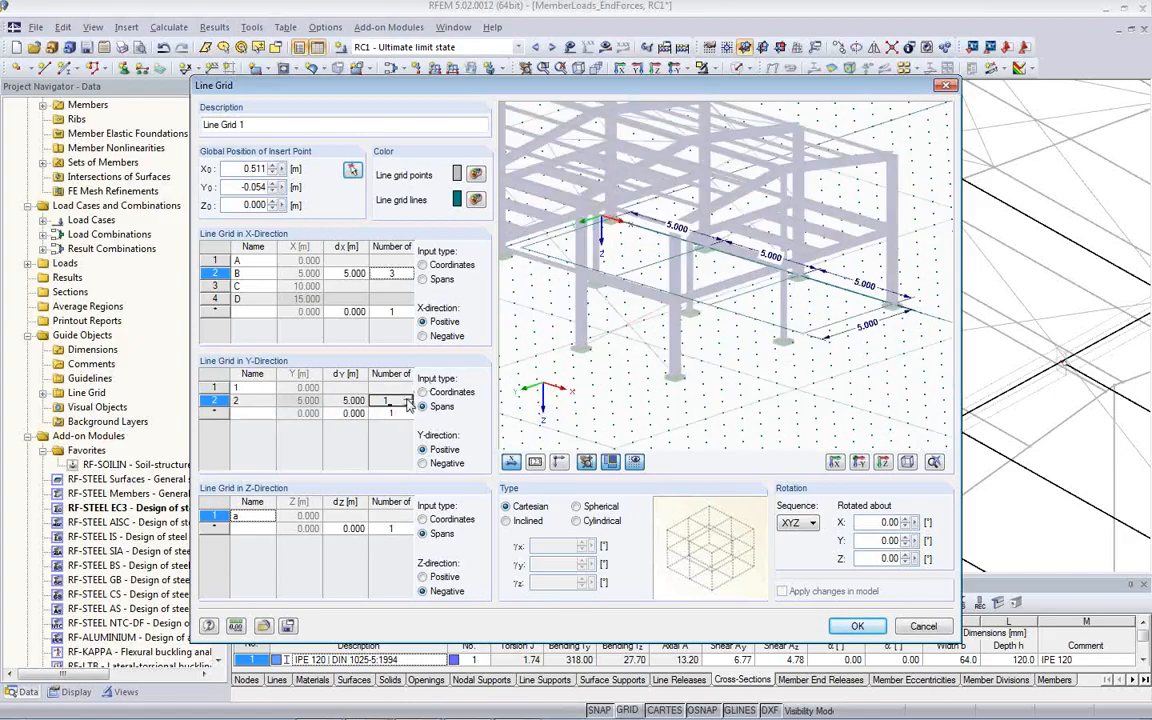
pyautogui.doubleClick(345, 400)
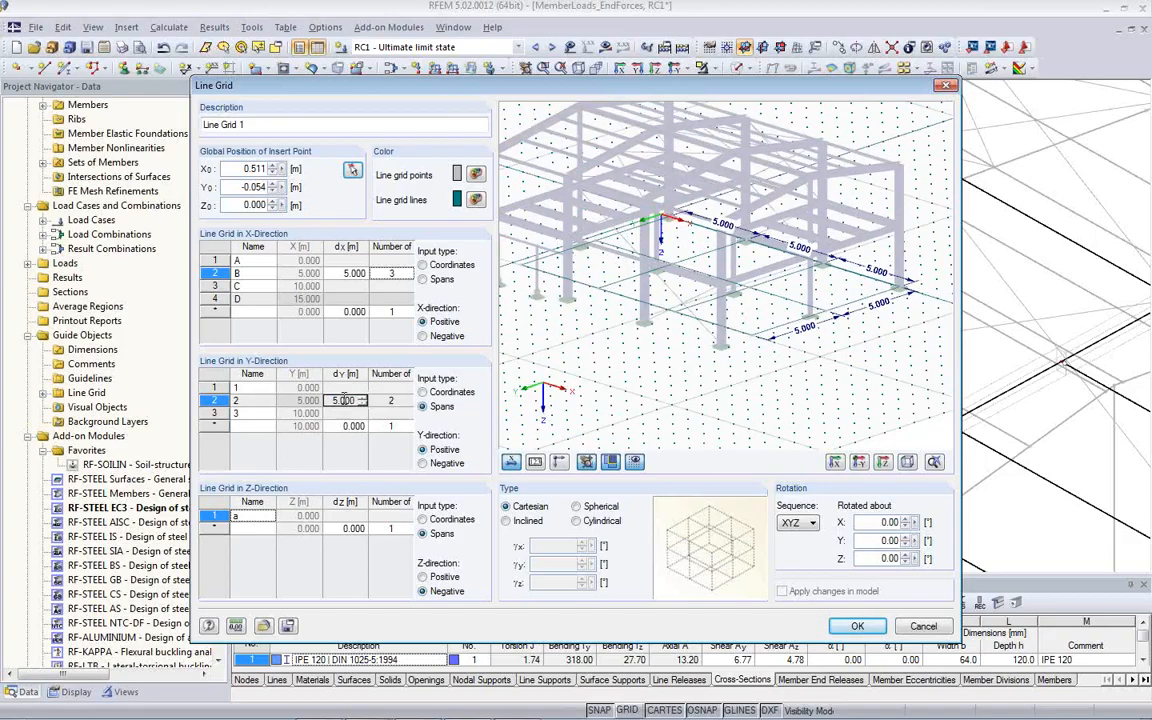
pyautogui.write('6')
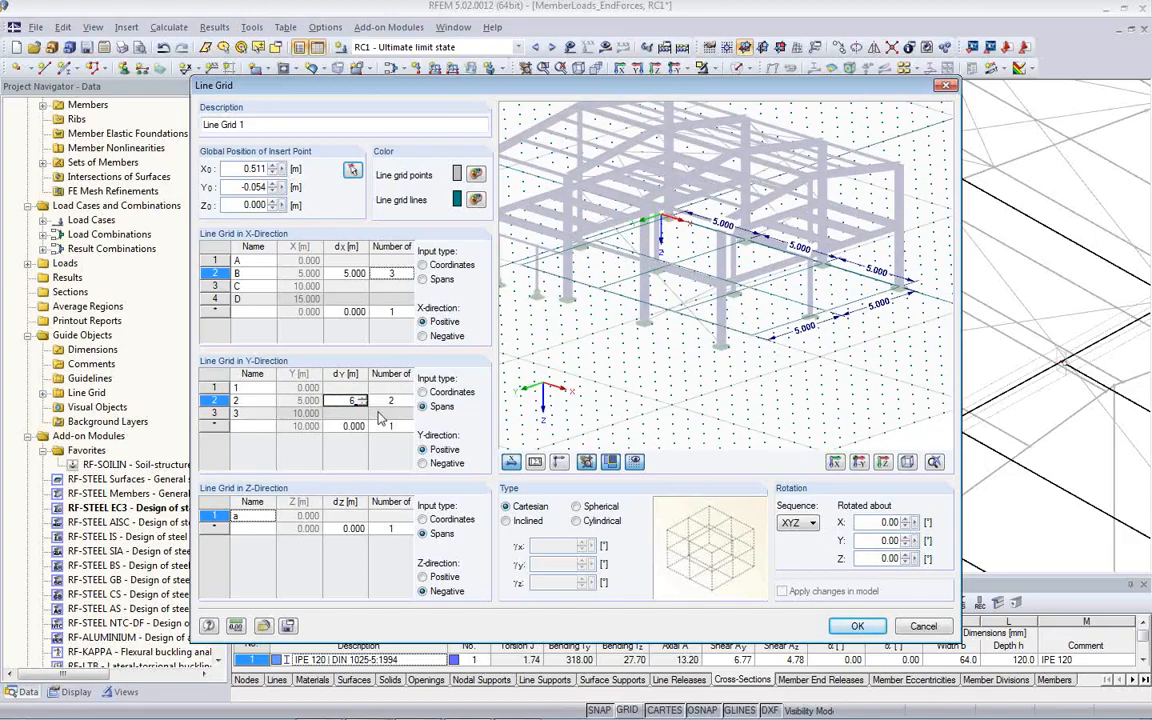
pyautogui.press('Tab')
pyautogui.keyDown('ctrl'); pyautogui.moveTo(764, 360); pyautogui.dragTo(742, 412, button='middle'); pyautogui.keyUp('ctrl')
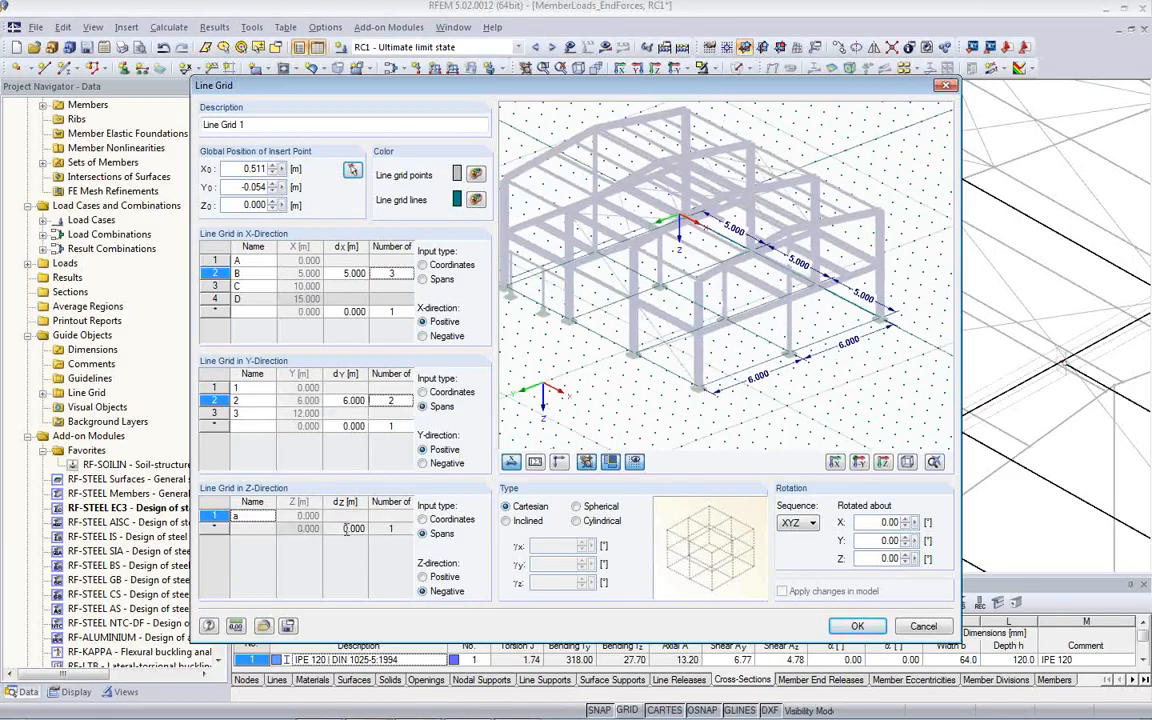
# - Define two grid spans of 3 m in the negative Z-direction
pyautogui.click(345, 528)
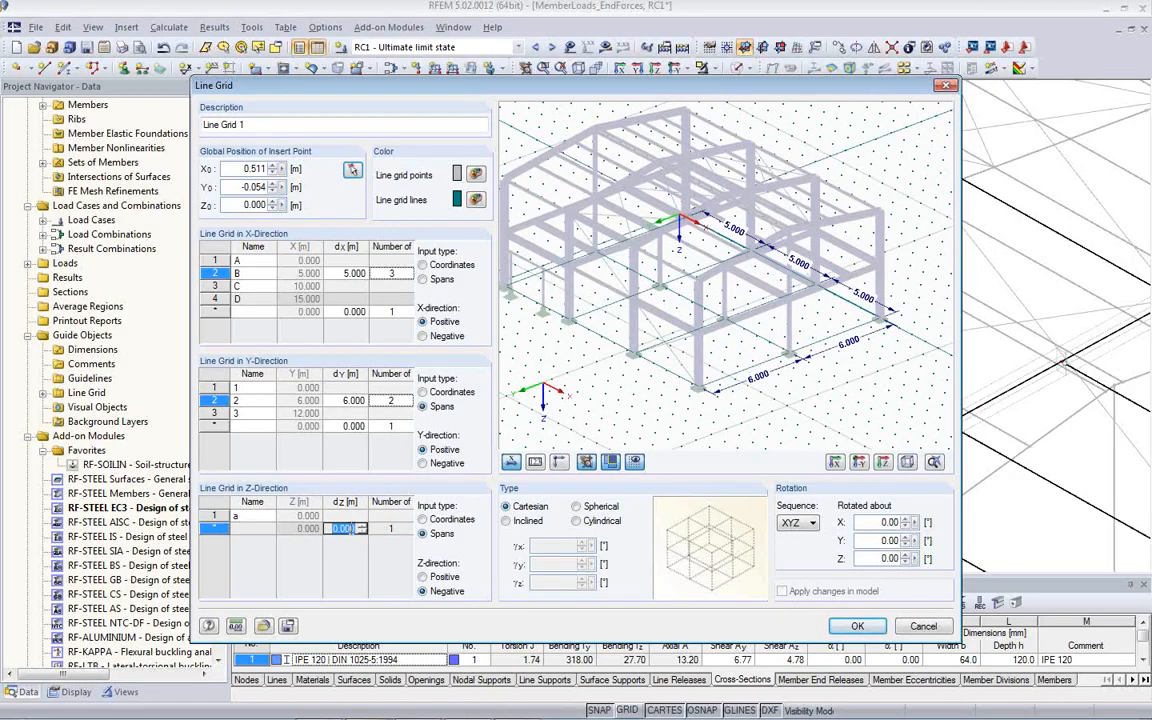
pyautogui.write('3')
pyautogui.click(405, 533)
pyautogui.click(407, 528)
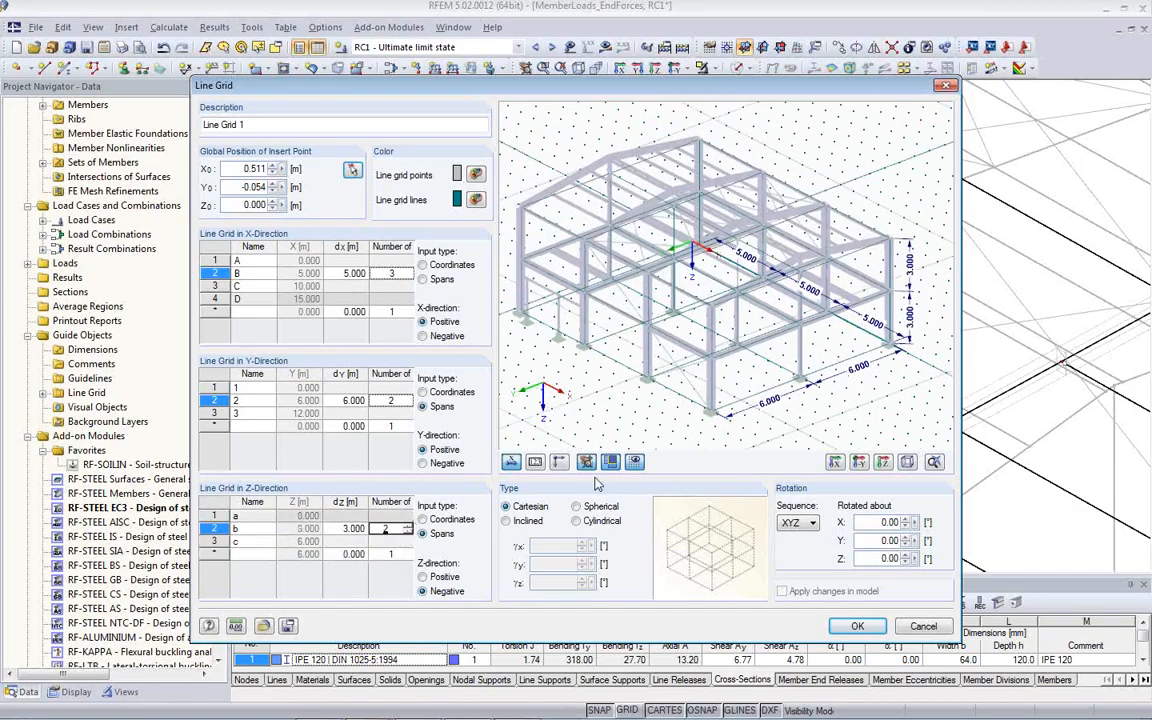
pyautogui.keyDown('ctrl'); pyautogui.moveTo(813, 411); pyautogui.dragTo(828, 364, button='middle'); pyautogui.keyUp('ctrl')
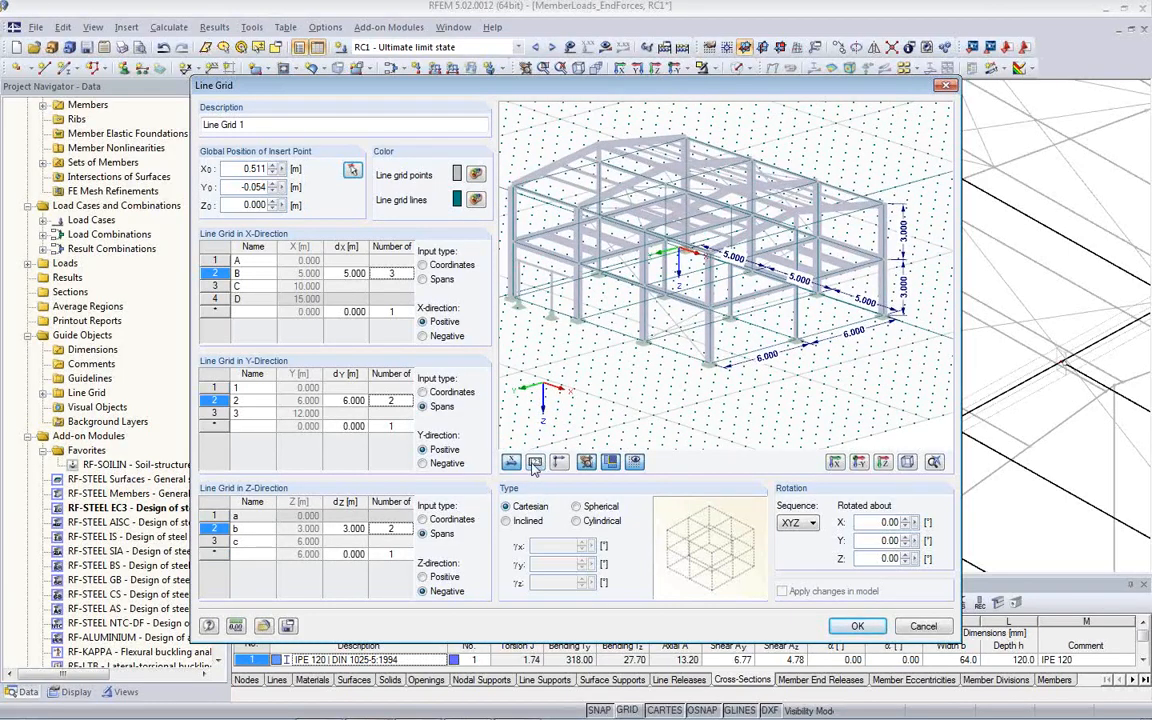
# - Turn on the grid line labels for the new line grid and create it with its default line names
pyautogui.click(535, 462)
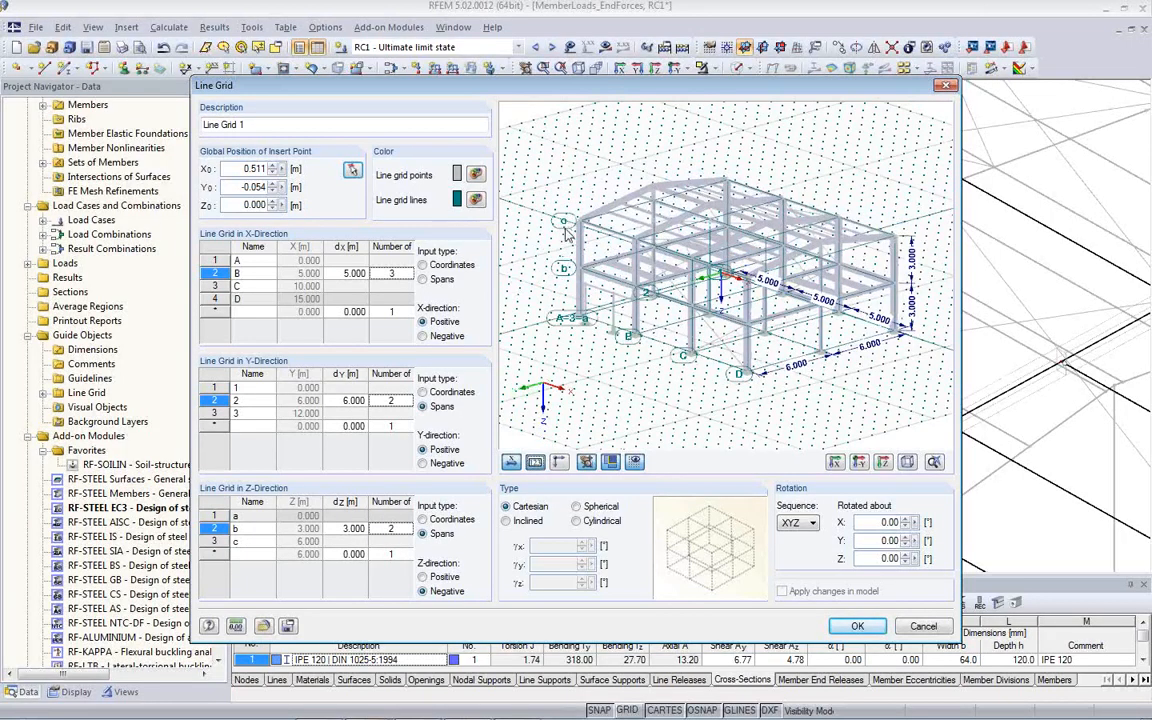
pyautogui.keyDown('ctrl'); pyautogui.moveTo(566, 233); pyautogui.dragTo(710, 397, button='middle'); pyautogui.keyUp('ctrl')
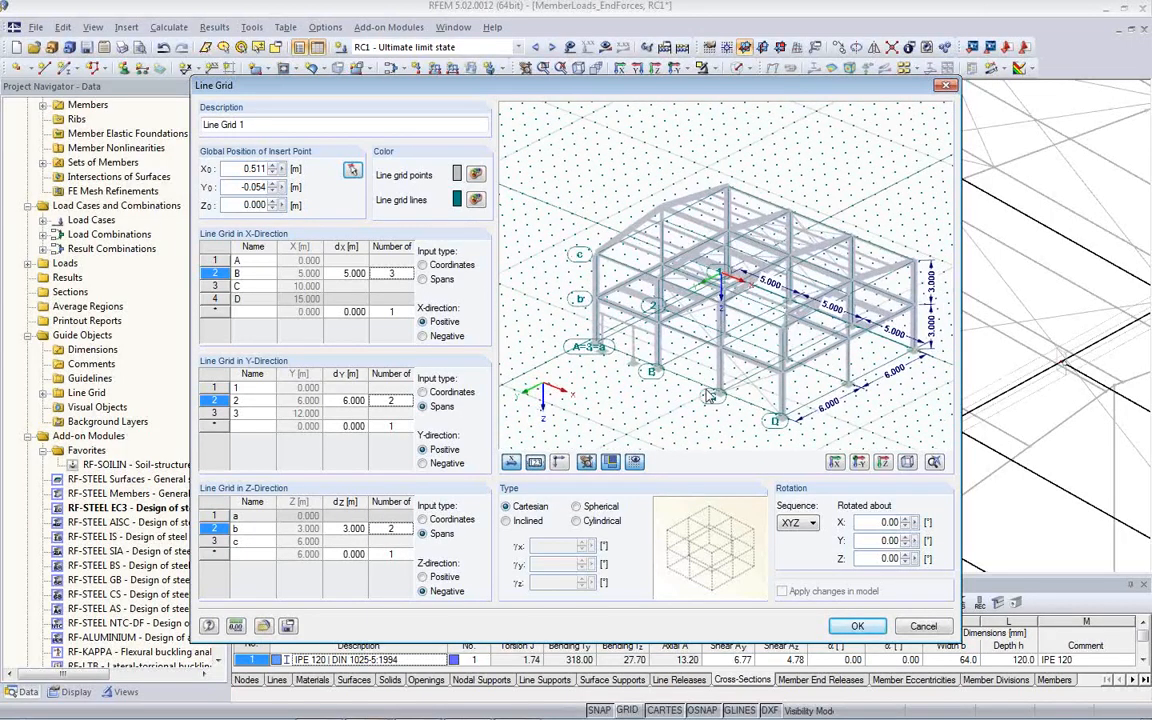
pyautogui.click(250, 261)
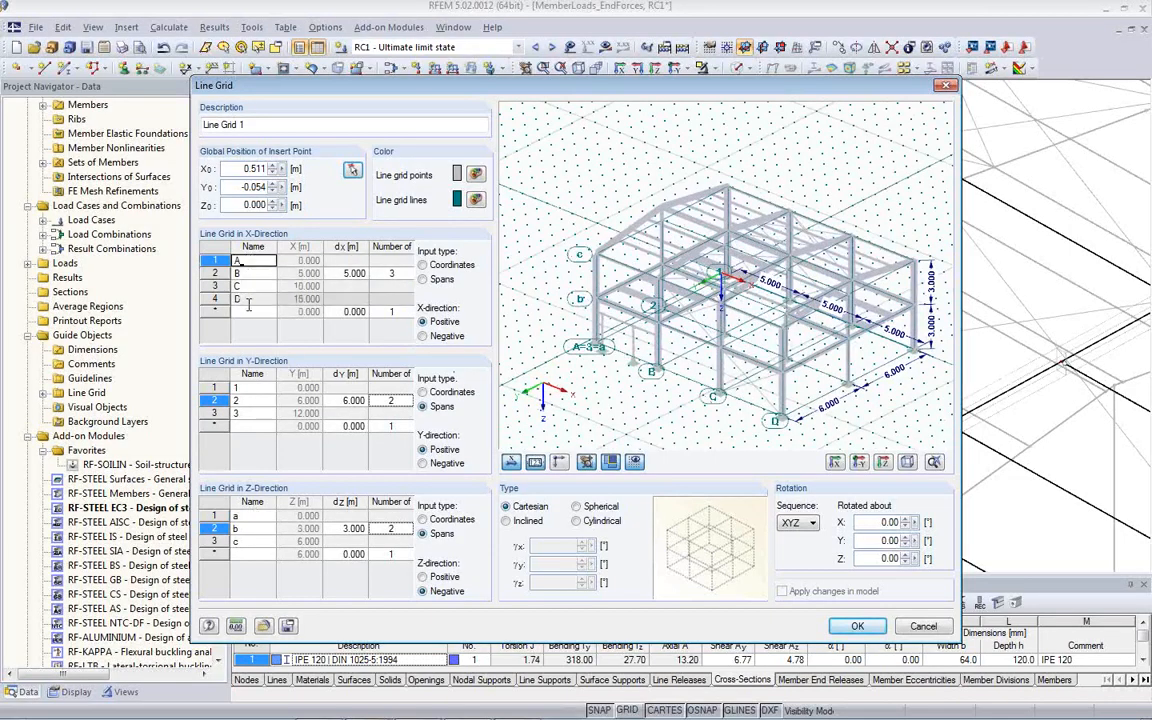
pyautogui.click(253, 388)
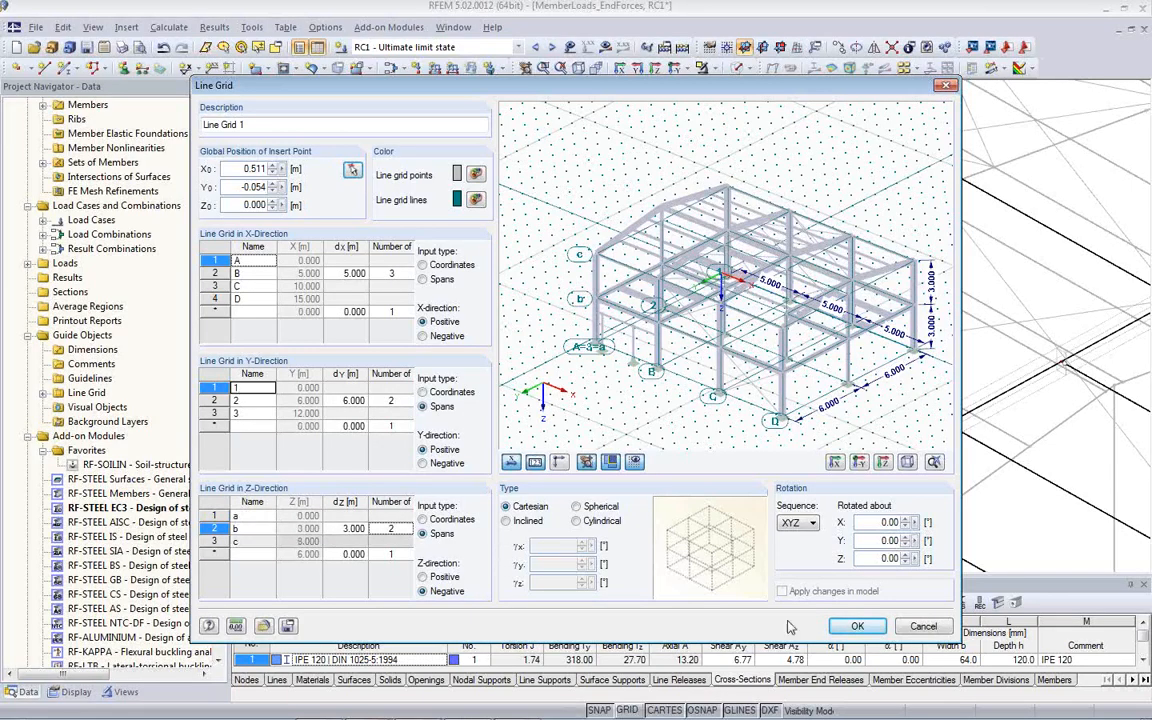
pyautogui.click(855, 627)
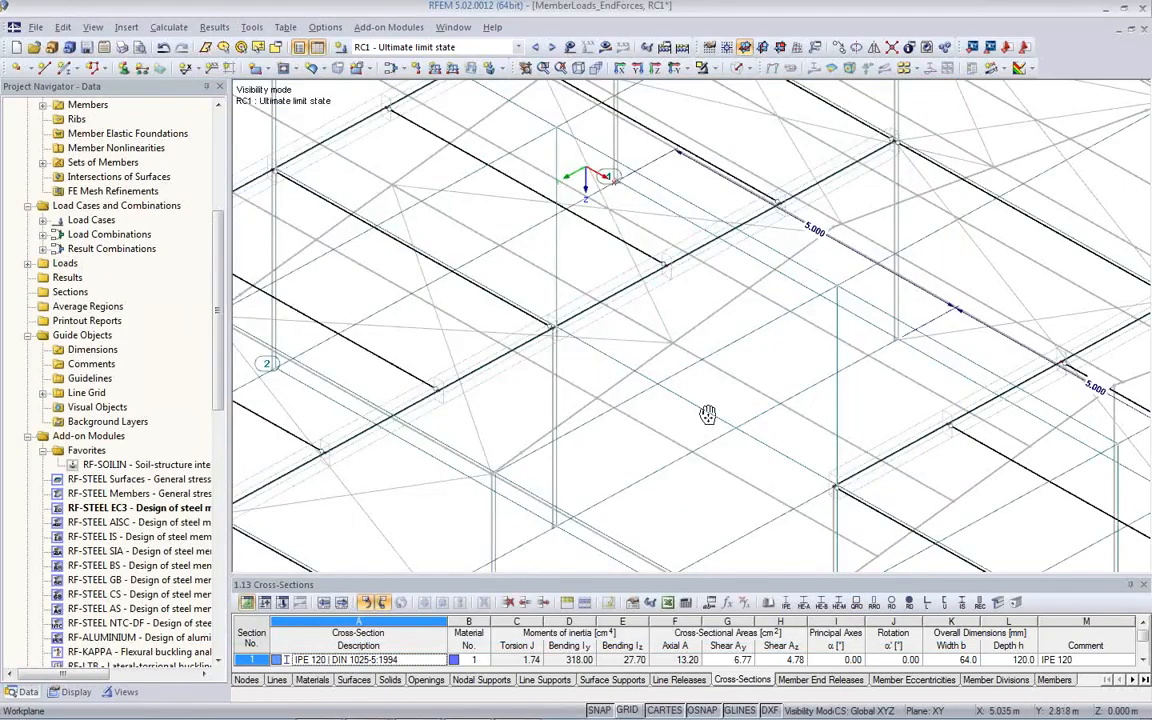
# - Set the X-direction spans of Line Grid 1 to 6 m and apply the changes in the model
pyautogui.moveTo(694, 411); pyautogui.dragTo(718, 322, button='middle')
pyautogui.scroll(-5, 719, 317)
pyautogui.keyDown('ctrl'); pyautogui.moveTo(841, 424); pyautogui.dragTo(383, 358, button='middle'); pyautogui.keyUp('ctrl')
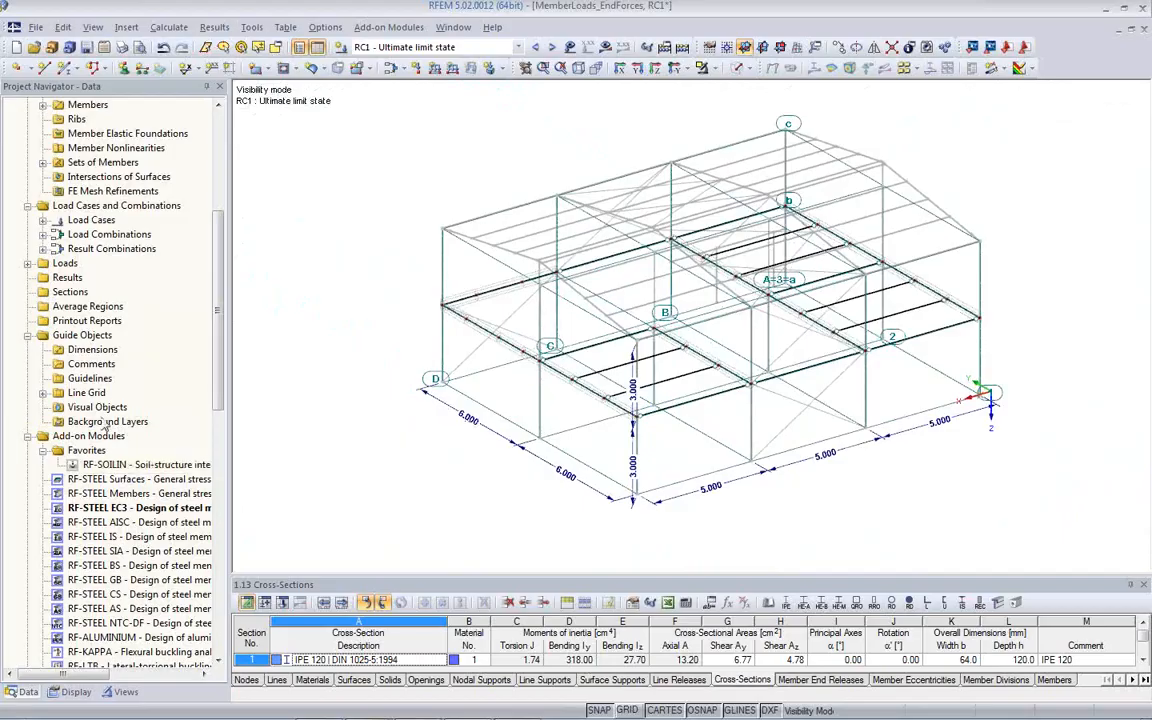
pyautogui.click(43, 393)
pyautogui.doubleClick(108, 407)
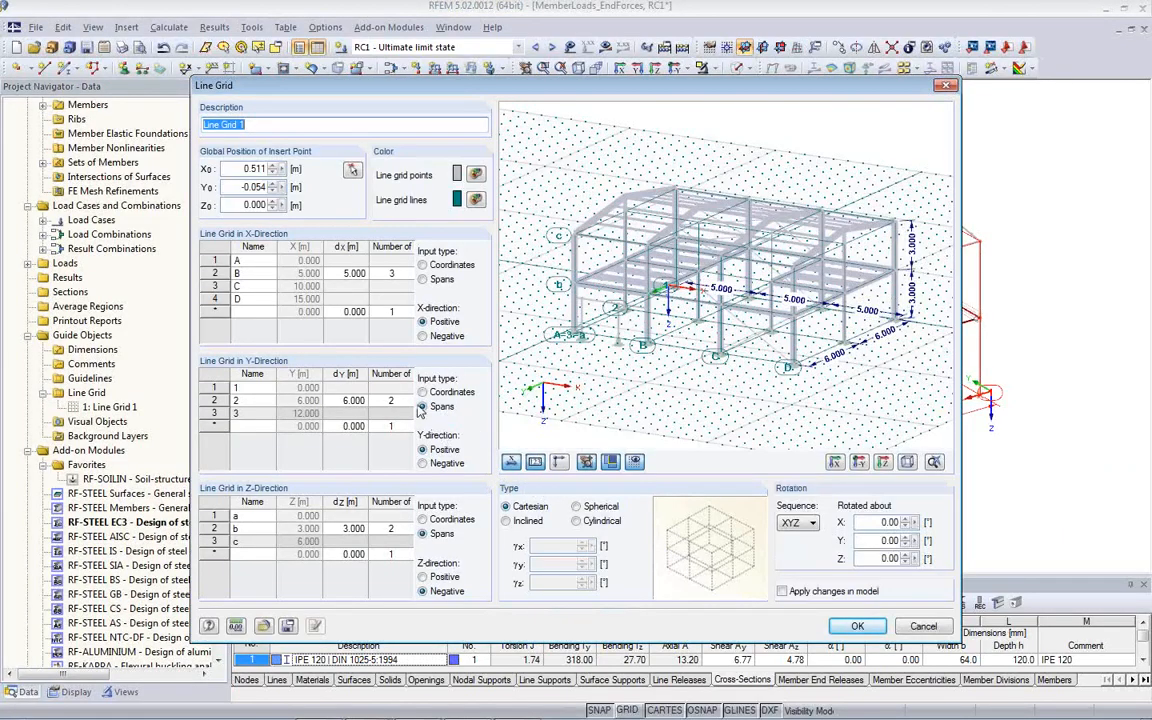
pyautogui.click(337, 274)
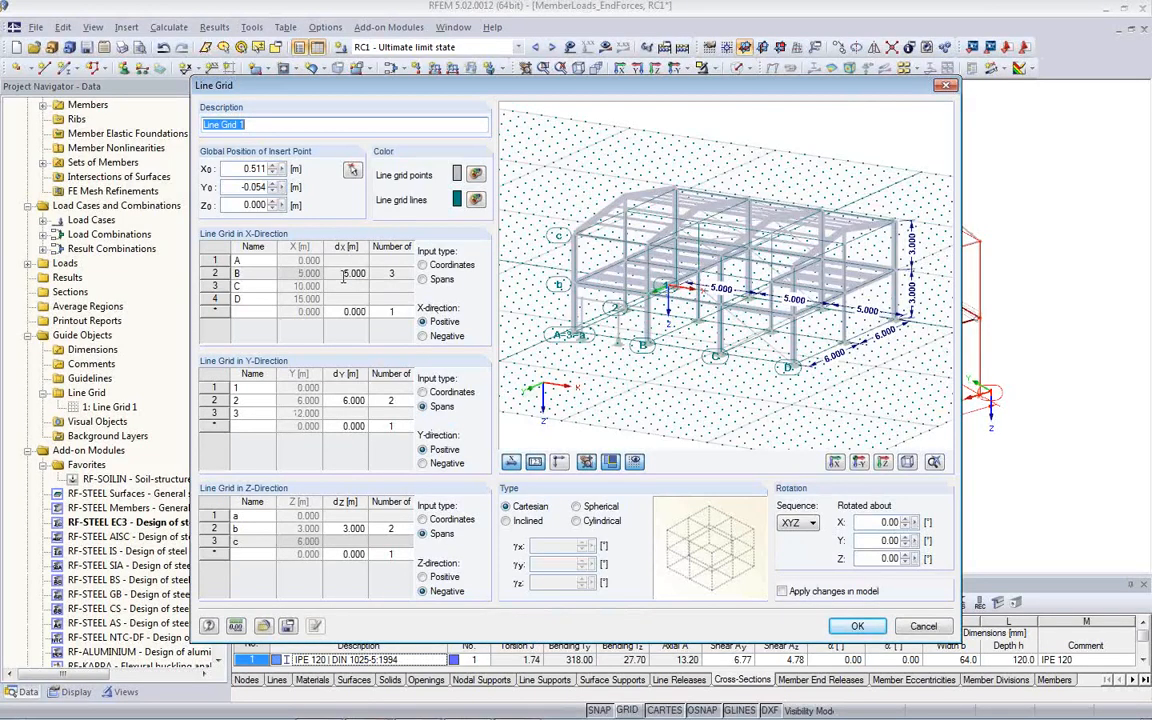
pyautogui.click(341, 276)
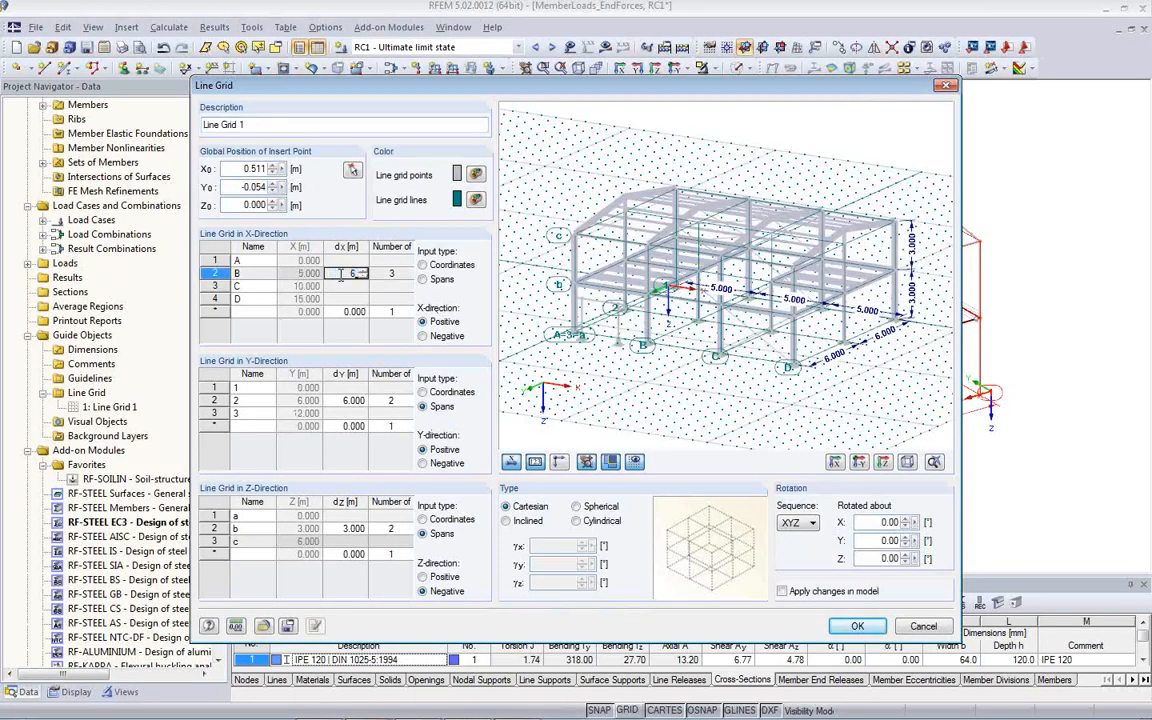
pyautogui.write('6')
pyautogui.press('Tab')
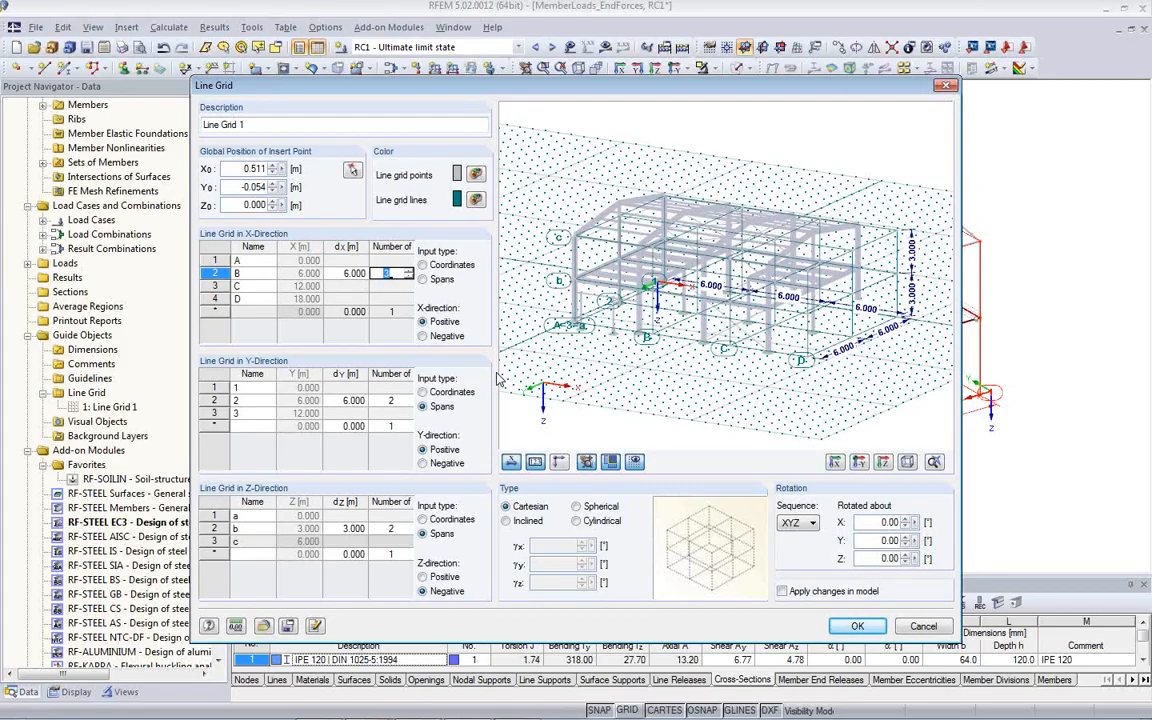
pyautogui.click(784, 597)
pyautogui.moveTo(731, 91); pyautogui.dragTo(110, 35)
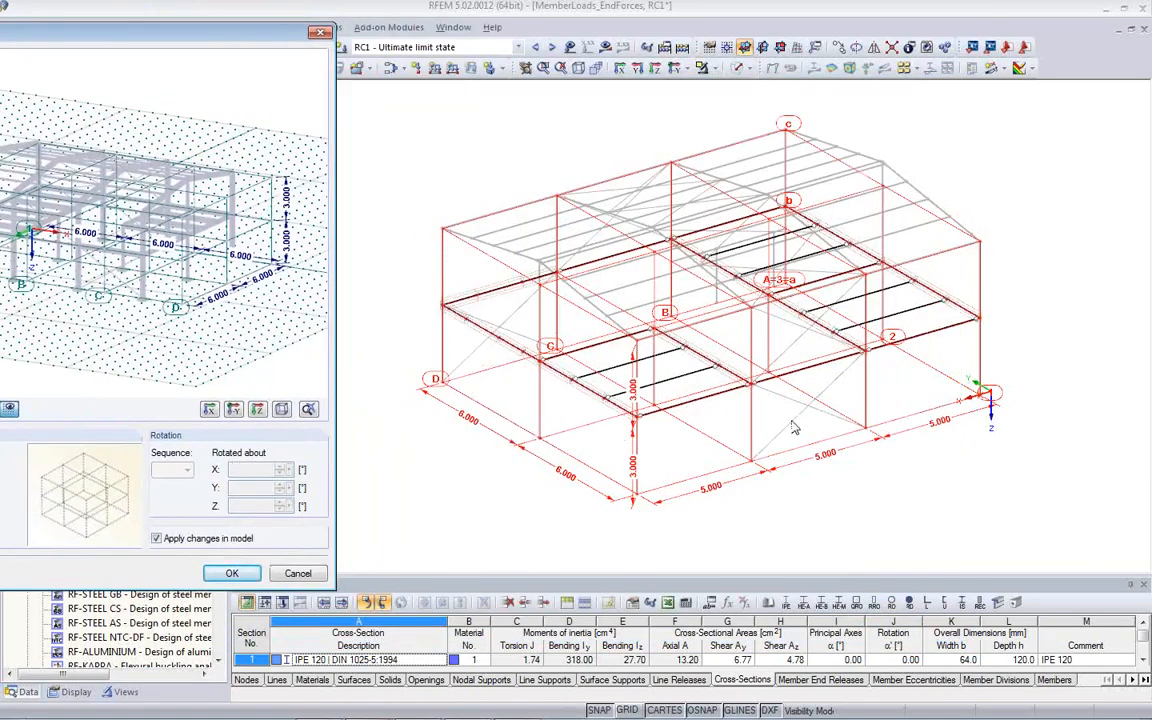
pyautogui.click(231, 574)
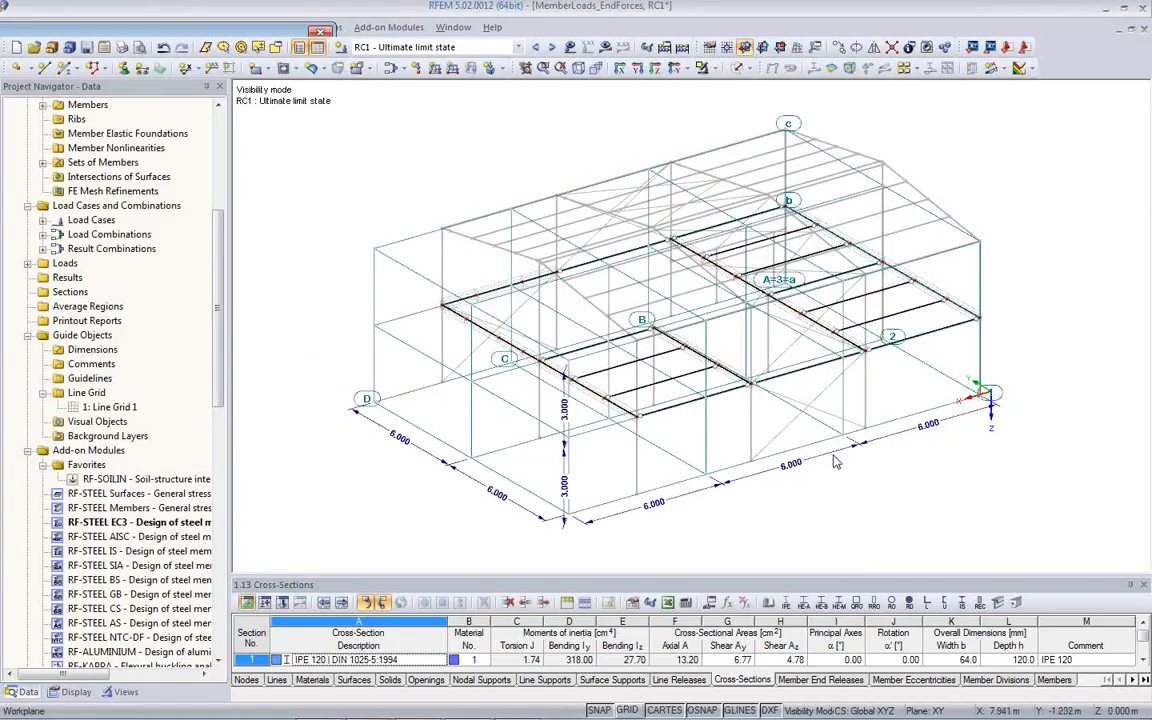
# - Undo the last change to the line grid's X-direction spans
pyautogui.keyDown('ctrl'); pyautogui.moveTo(722, 427); pyautogui.dragTo(792, 456, button='middle'); pyautogui.keyUp('ctrl')
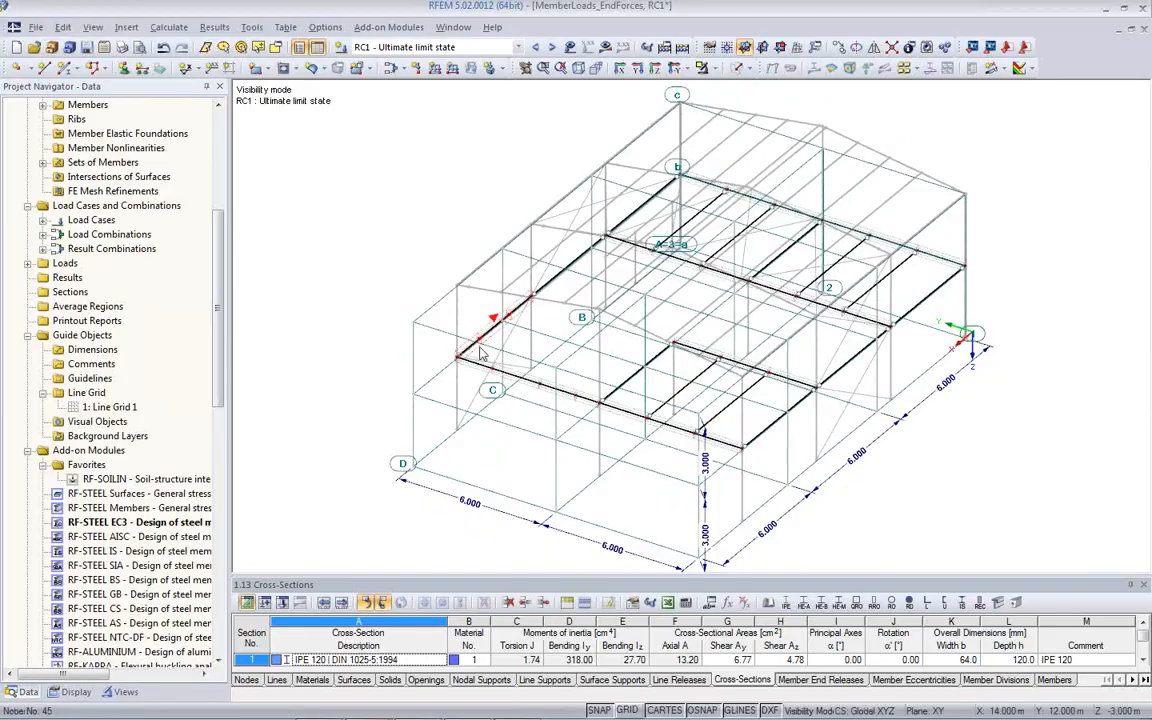
pyautogui.click(162, 48)
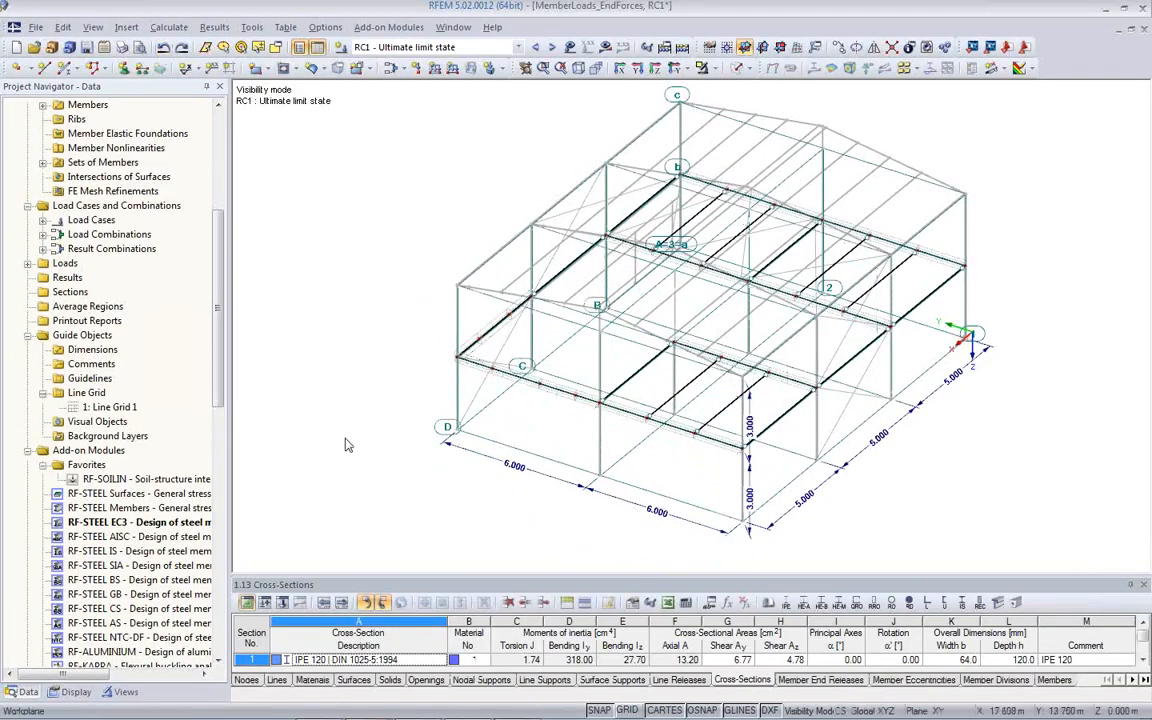
# - Move the insert point of Line Grid 1 to the corner column base at X 0.501, Y 0.009, Z 0 m
pyautogui.doubleClick(112, 408)
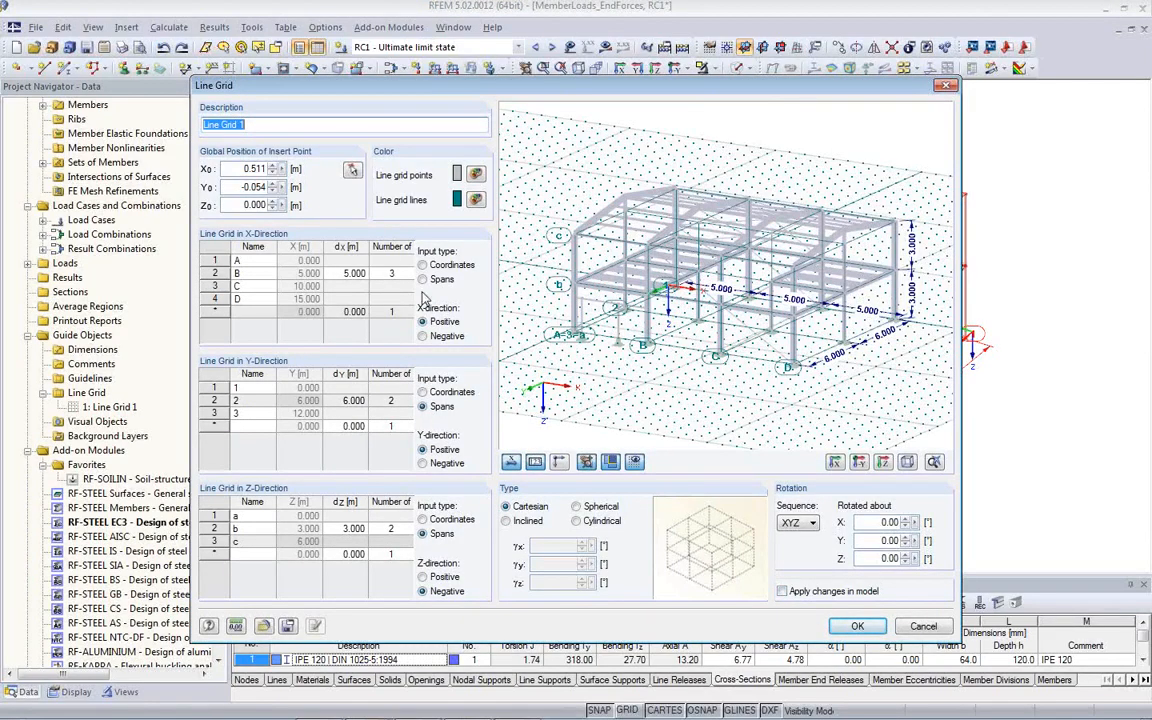
pyautogui.click(351, 173)
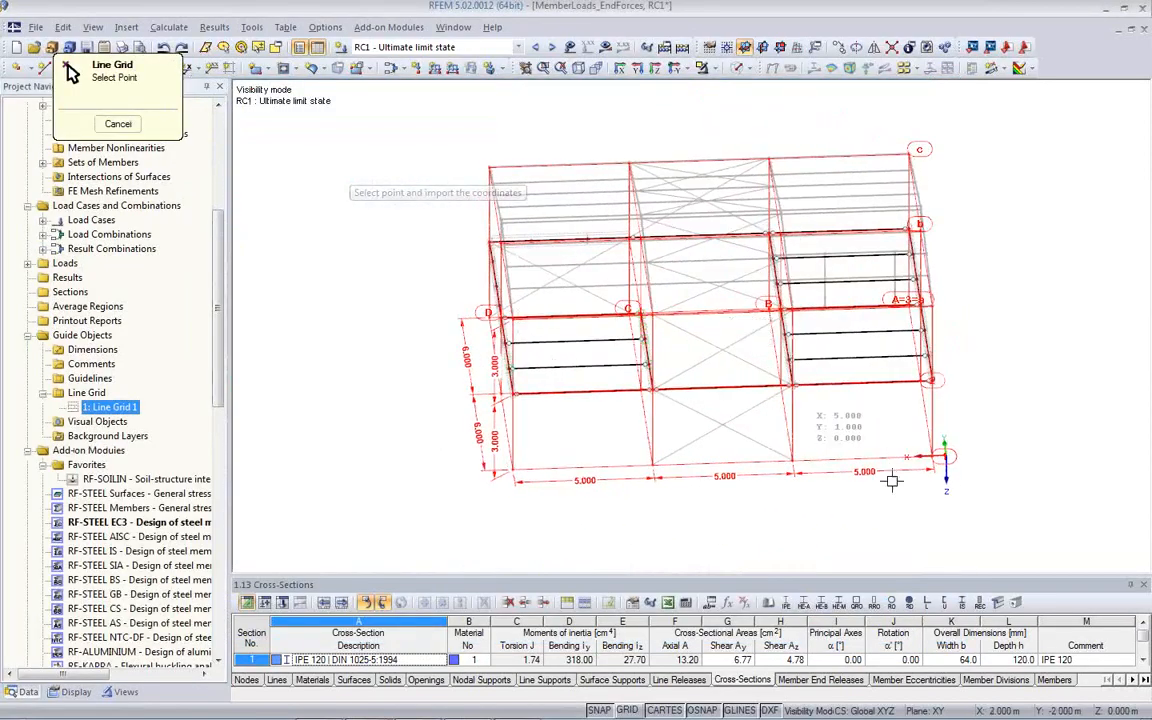
pyautogui.scroll(8, 893, 481)
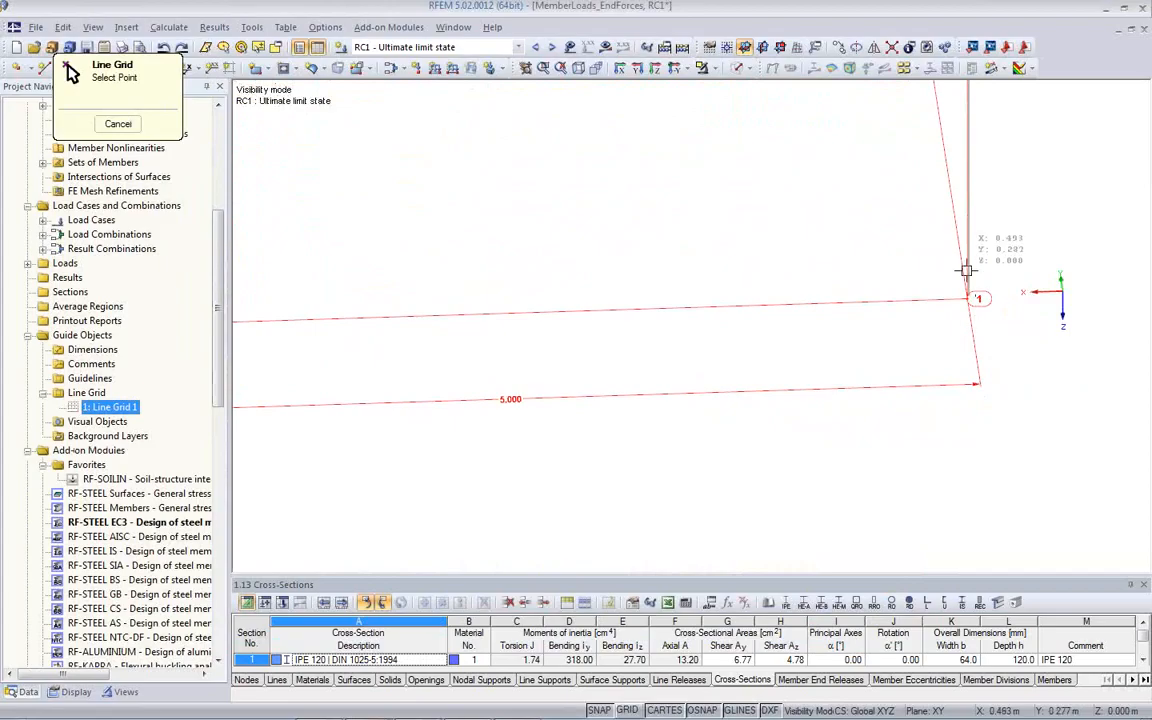
pyautogui.scroll(5, 977, 318)
pyautogui.moveTo(977, 316); pyautogui.dragTo(890, 408, button='middle')
pyautogui.scroll(2, 890, 408)
pyautogui.click(871, 347)
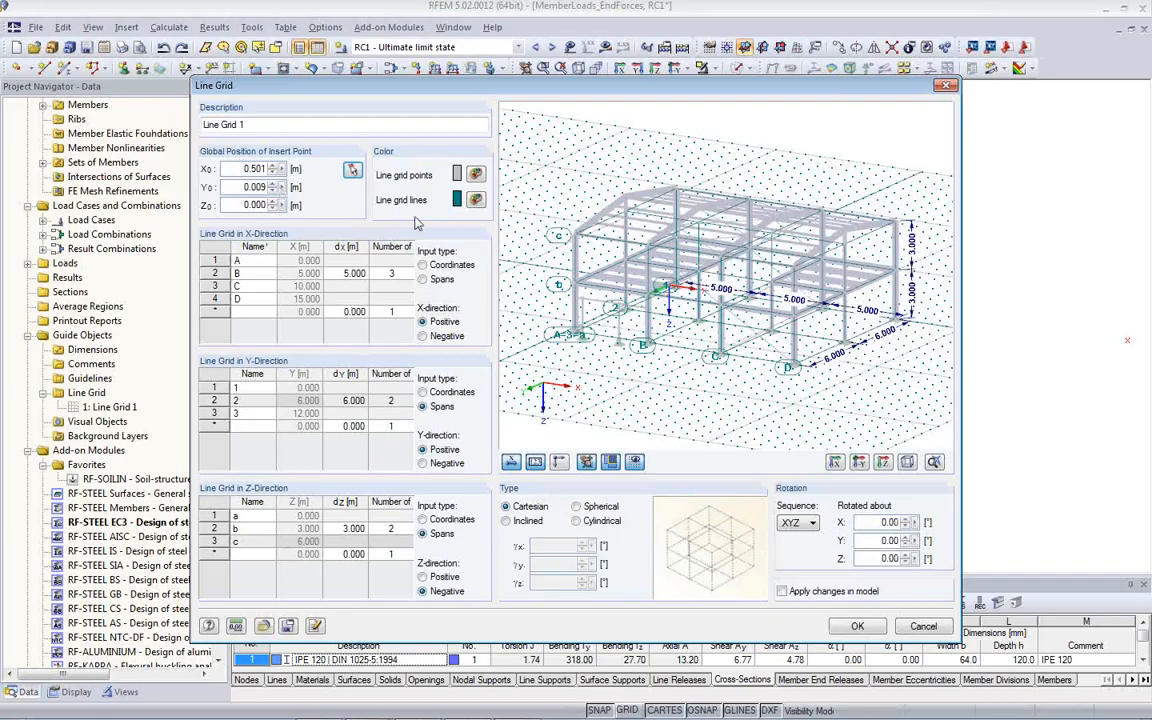
pyautogui.click(866, 630)
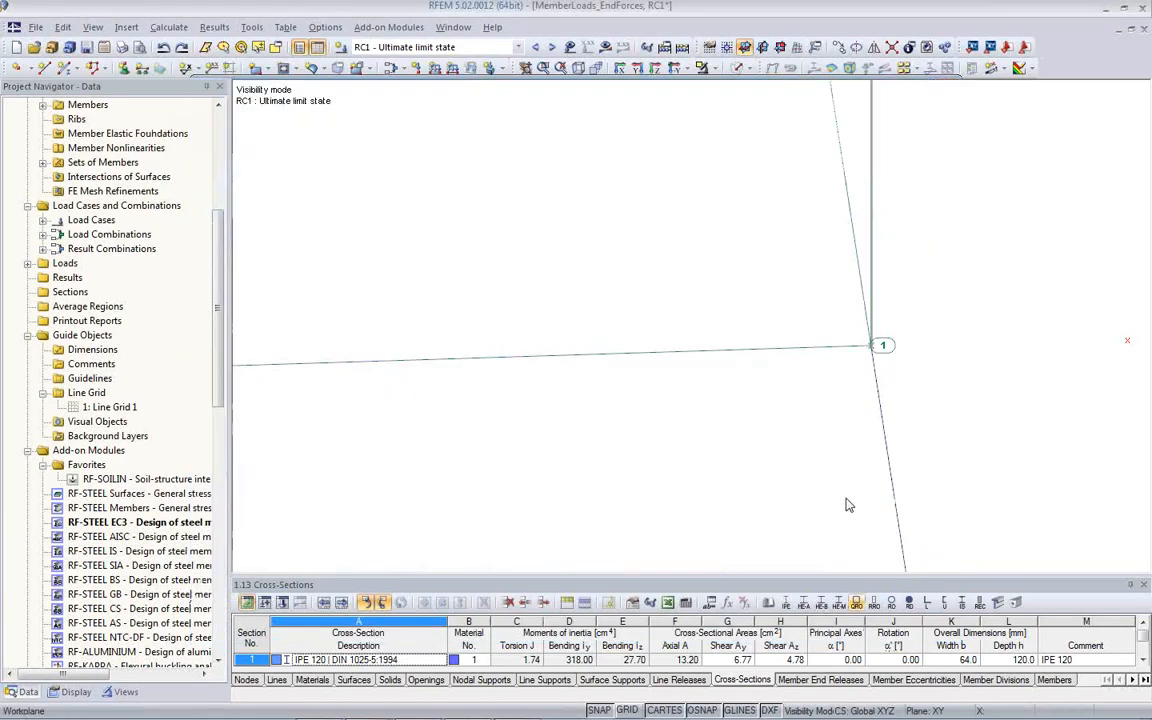
# - Examine how the line grid aligns with the column bases along its first 5 m spans and at the corner
pyautogui.scroll(-2, 865, 366)
pyautogui.keyDown('ctrl'); pyautogui.moveTo(865, 366); pyautogui.dragTo(984, 411, button='middle'); pyautogui.keyUp('ctrl')
pyautogui.scroll(-2, 872, 372)
pyautogui.moveTo(499, 347); pyautogui.dragTo(505, 484, button='middle')
pyautogui.scroll(-5, 416, 453)
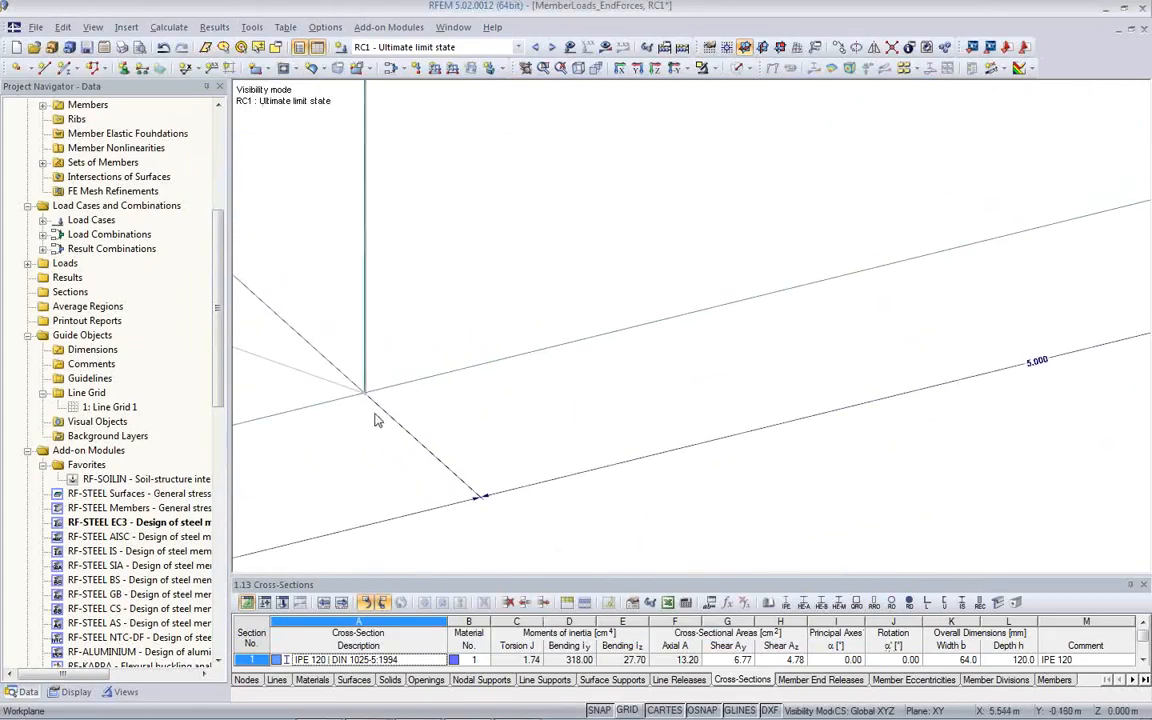
pyautogui.scroll(4, 772, 347)
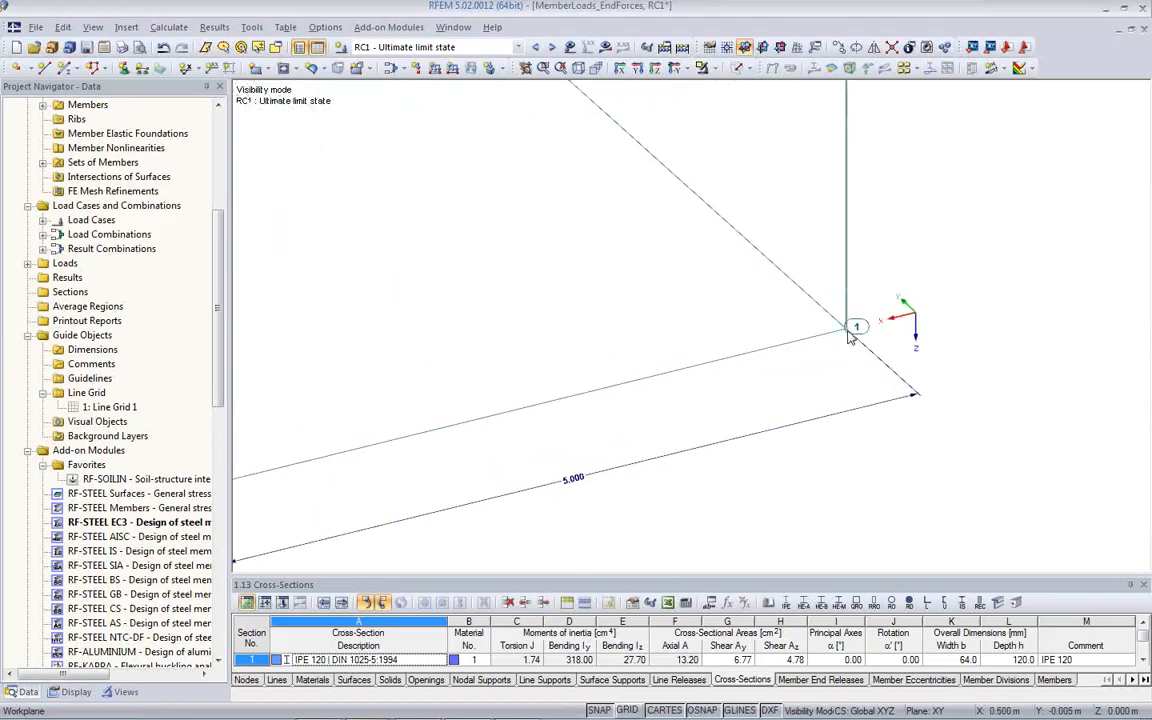
pyautogui.scroll(-5, 645, 350)
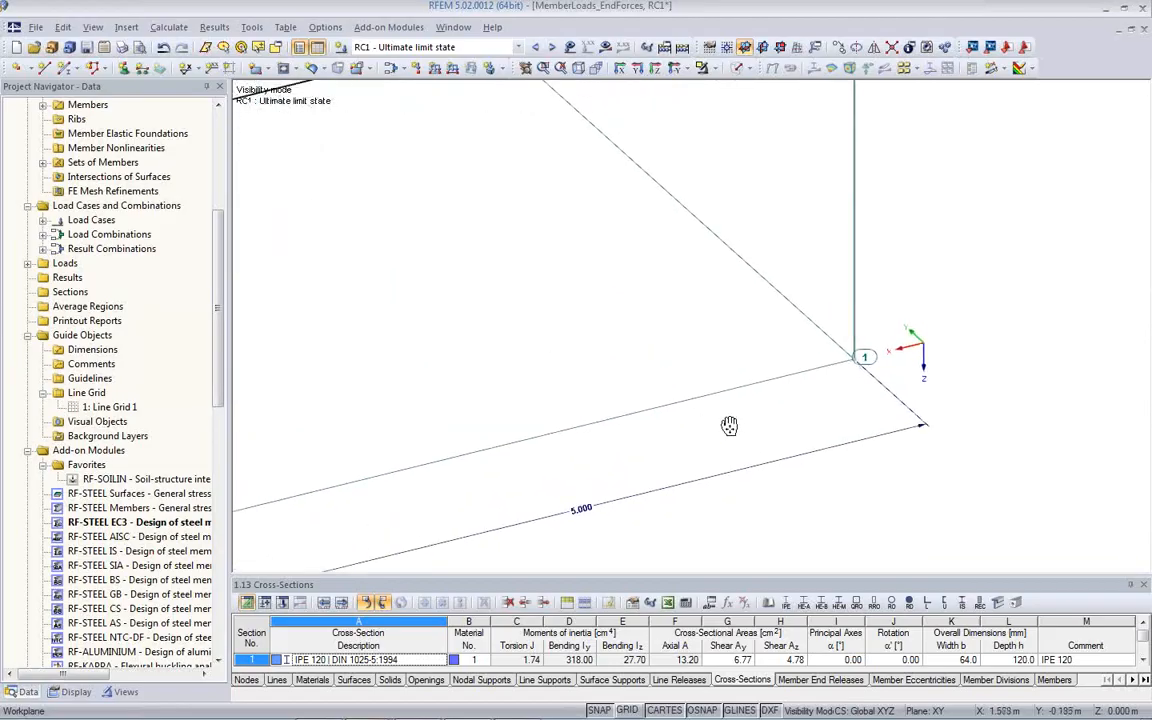
pyautogui.moveTo(562, 335); pyautogui.dragTo(656, 416, button='middle')
pyautogui.scroll(2, 832, 395)
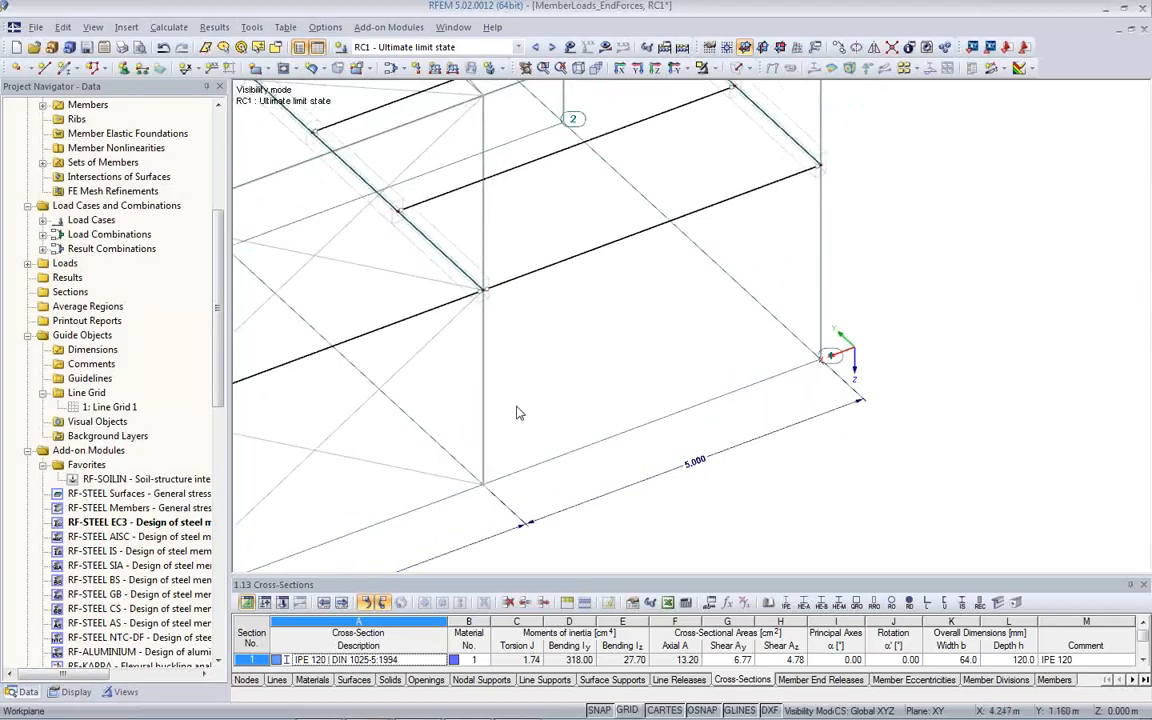
pyautogui.scroll(-2, 519, 413)
# - Set the three X-direction spans of Line Grid 1 to 6 m with the changes applied in the model
pyautogui.doubleClick(100, 408)
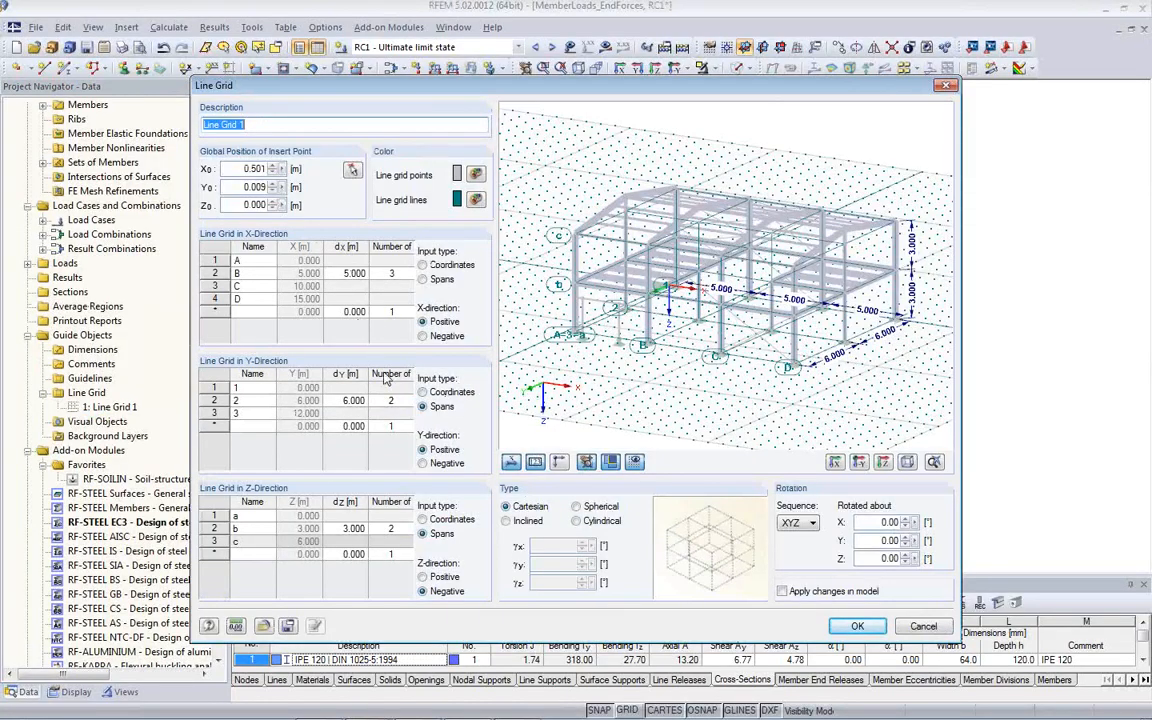
pyautogui.click(346, 273)
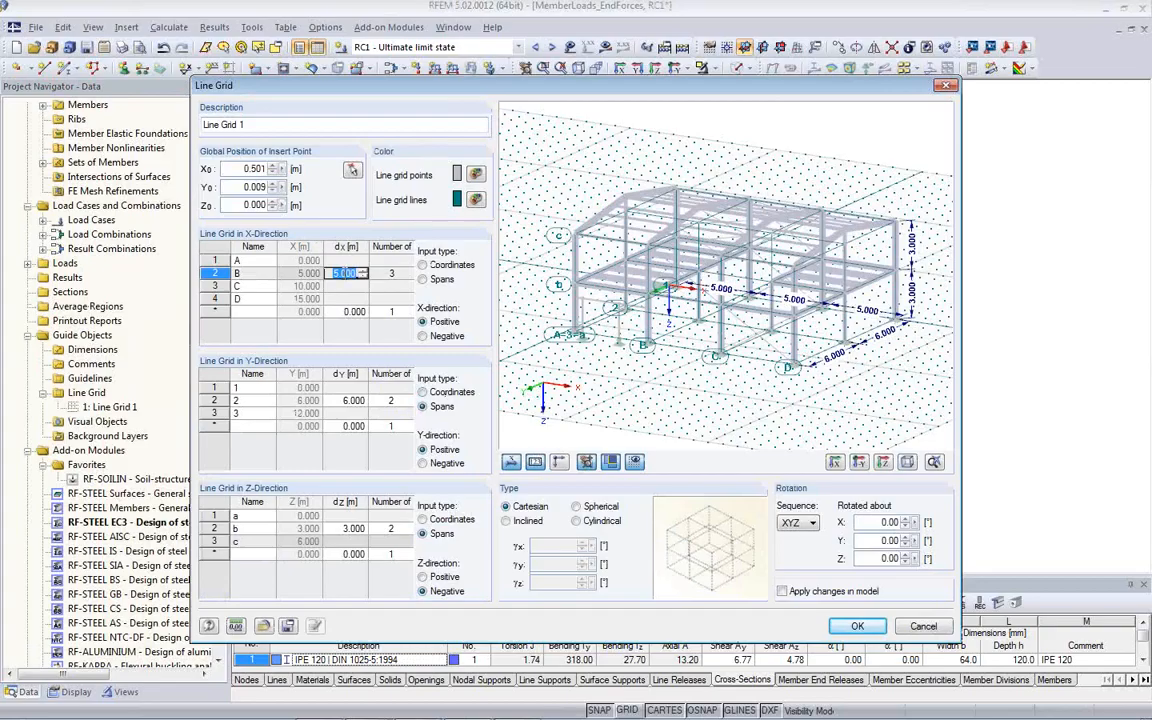
pyautogui.write('6')
pyautogui.press('Tab')
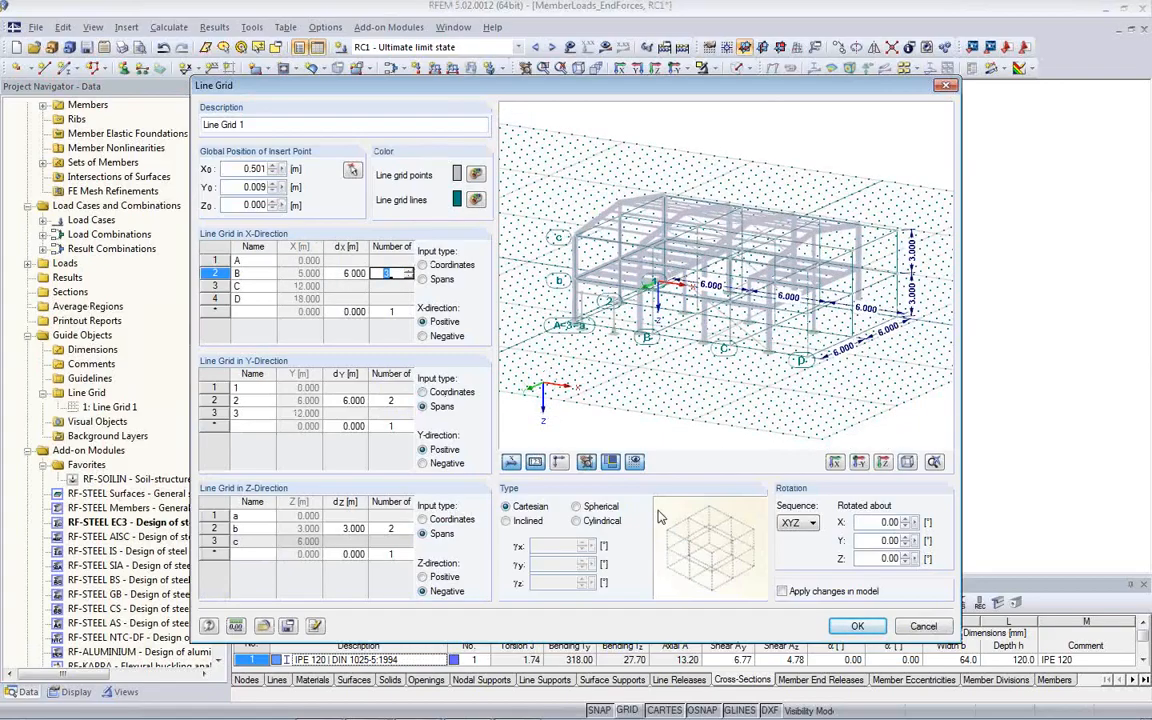
pyautogui.click(782, 591)
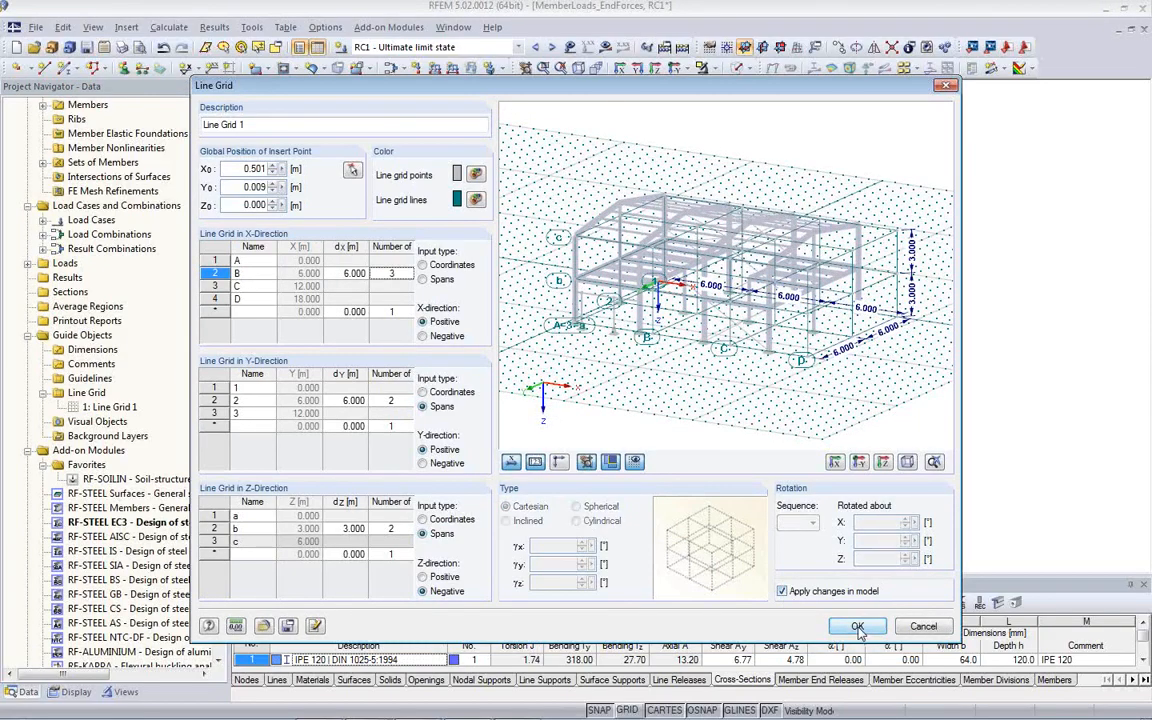
pyautogui.click(858, 627)
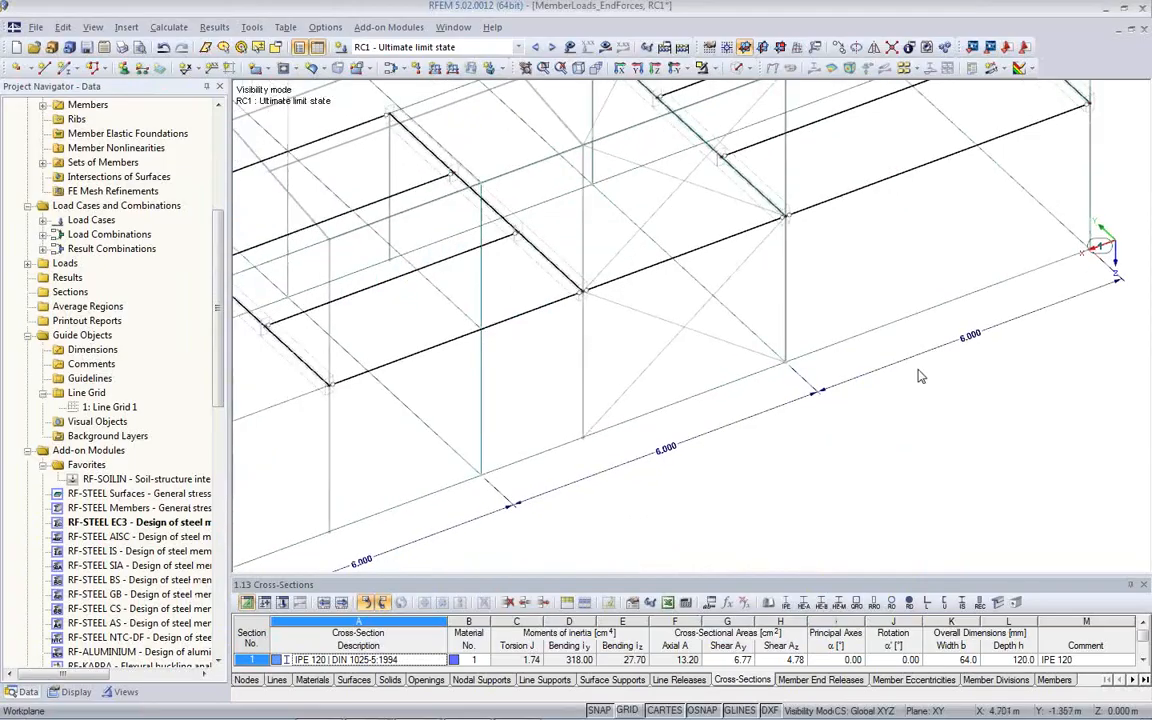
# - Examine the hall's columns against the modified line grid and bring up the display settings in the Project Navigator
pyautogui.scroll(-2, 927, 376)
pyautogui.scroll(-2, 890, 387)
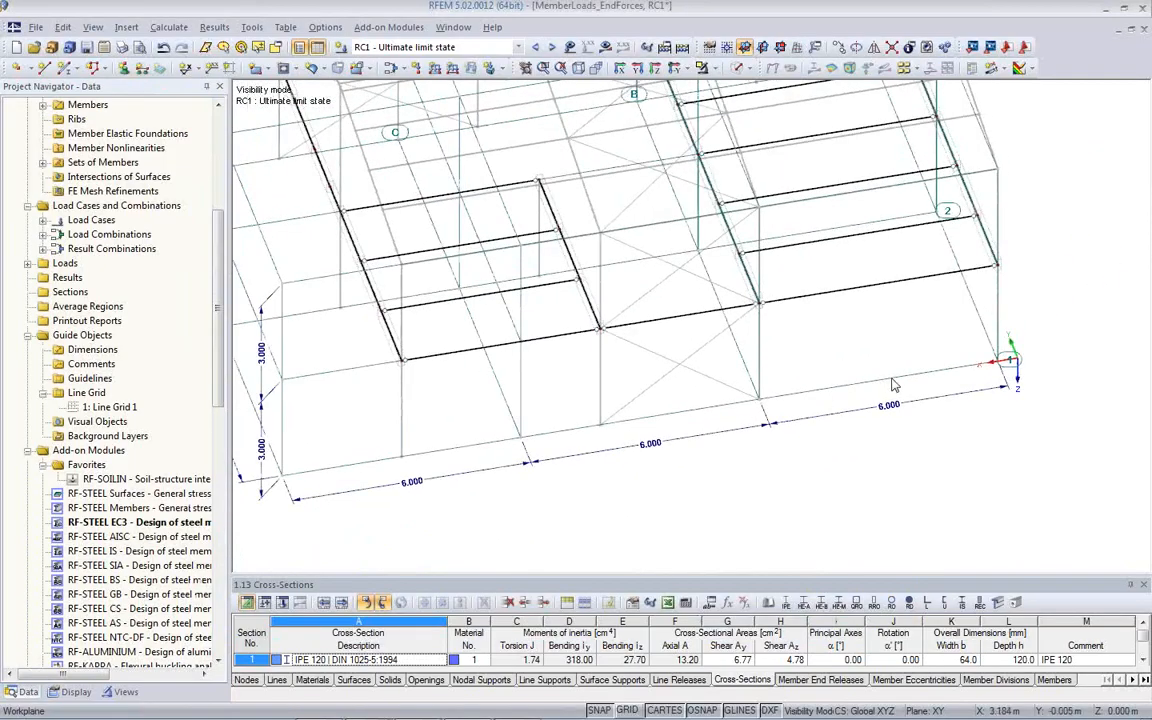
pyautogui.scroll(3, 893, 386)
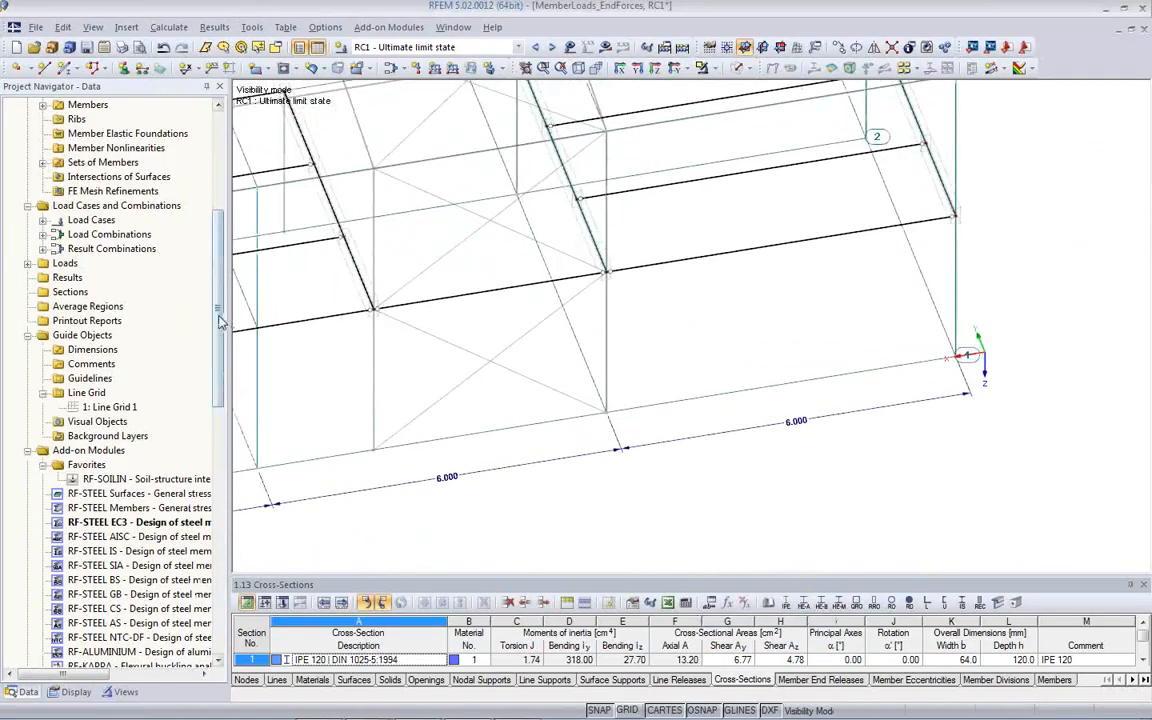
pyautogui.scroll(5, 198, 288)
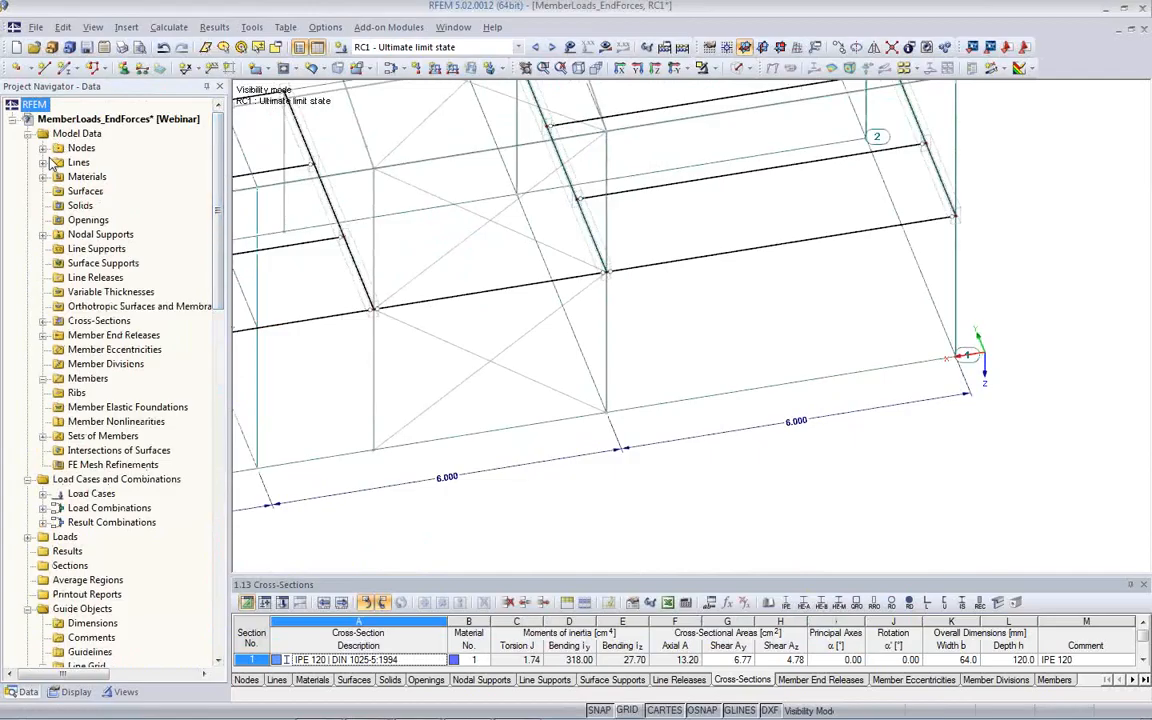
pyautogui.click(72, 692)
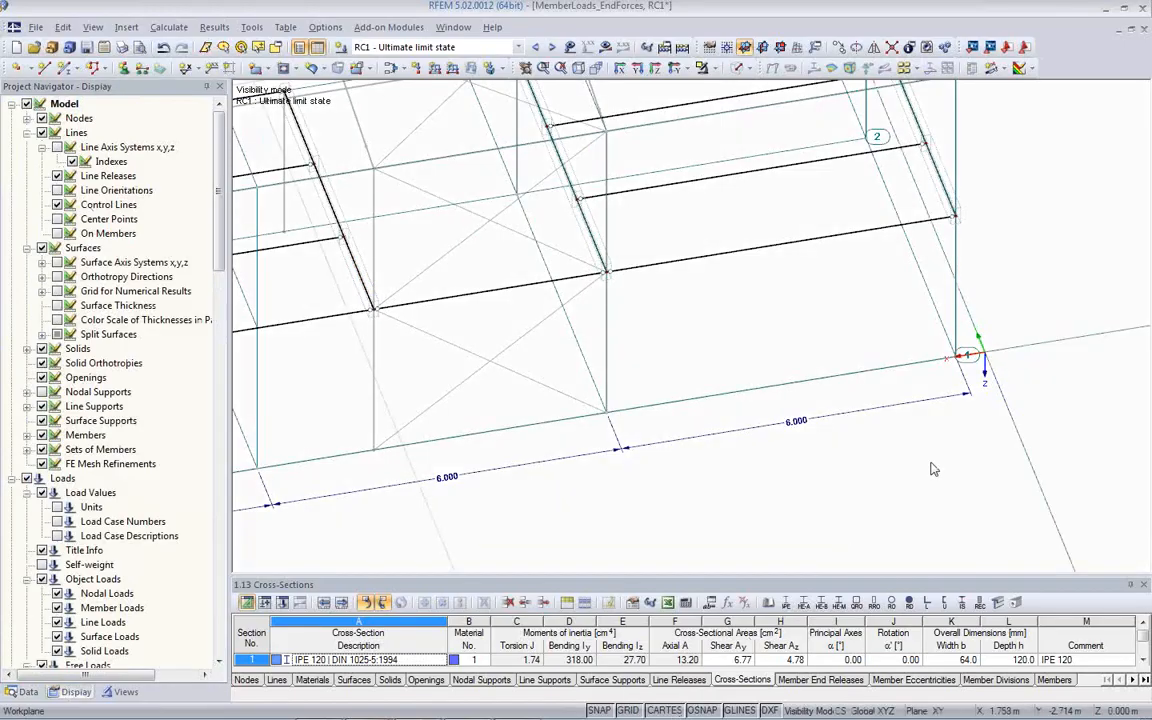
pyautogui.scroll(3, 874, 386)
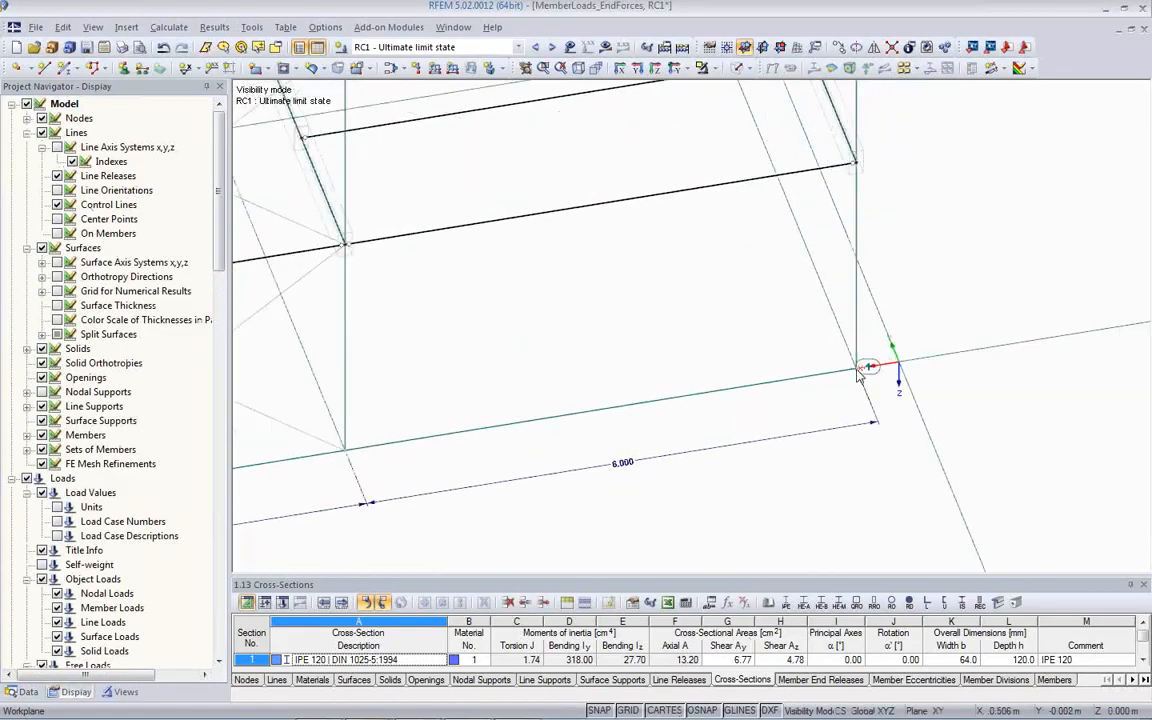
pyautogui.scroll(-5, 690, 365)
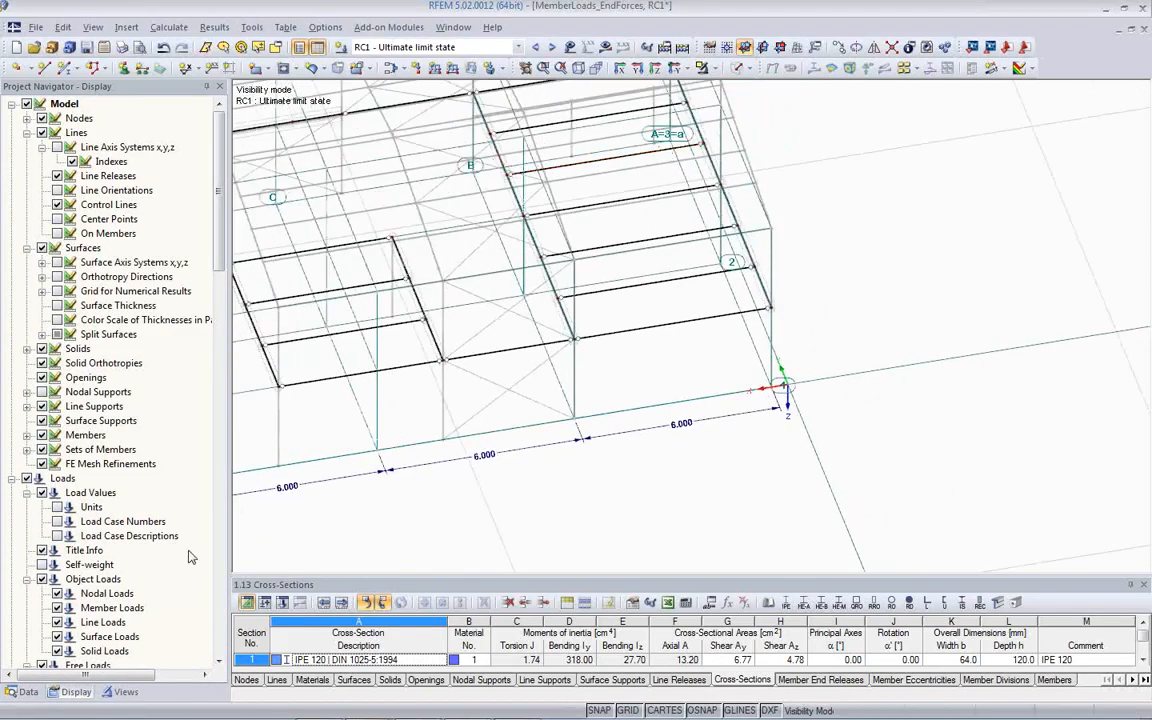
pyautogui.scroll(-3, 268, 338)
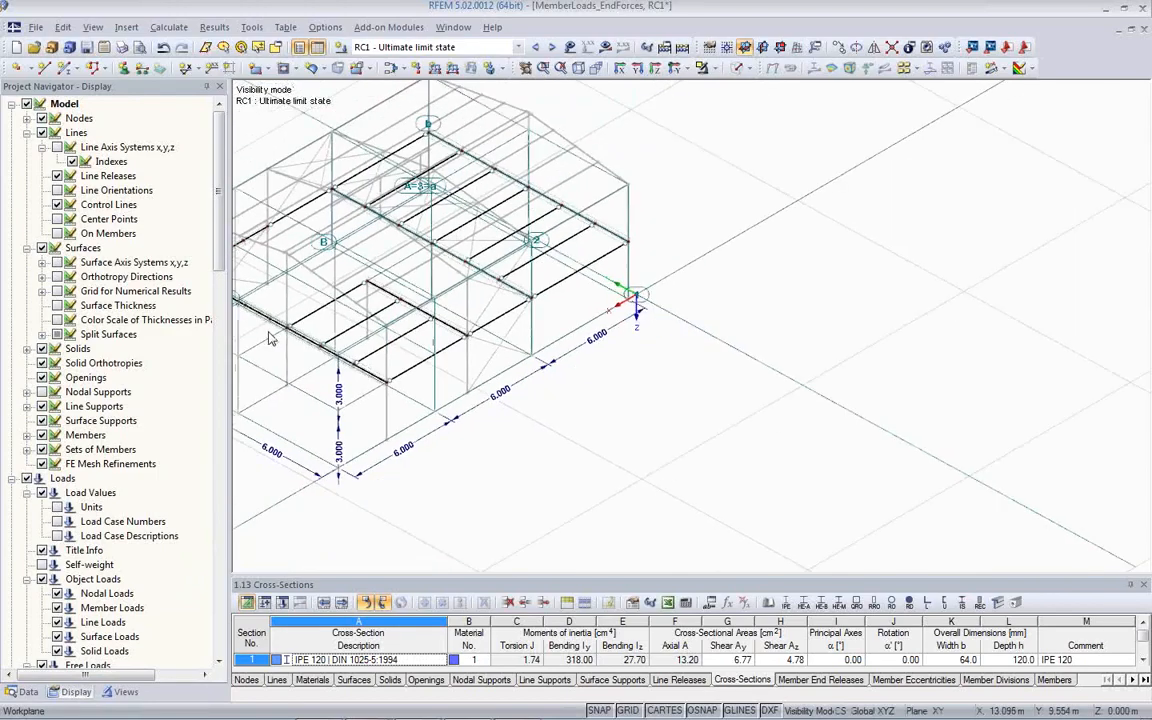
# - Undo the change of Line Grid 1's X-direction spans to 6 m
pyautogui.scroll(-1, 268, 338)
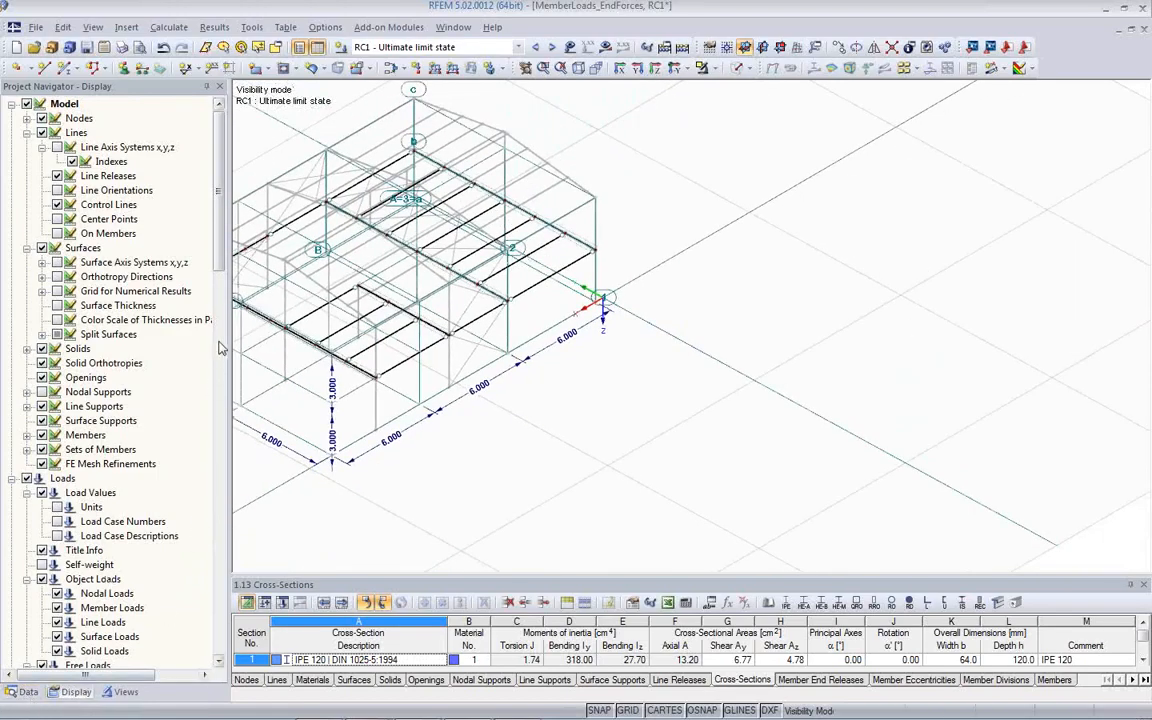
pyautogui.moveTo(504, 362); pyautogui.dragTo(810, 399, button='middle')
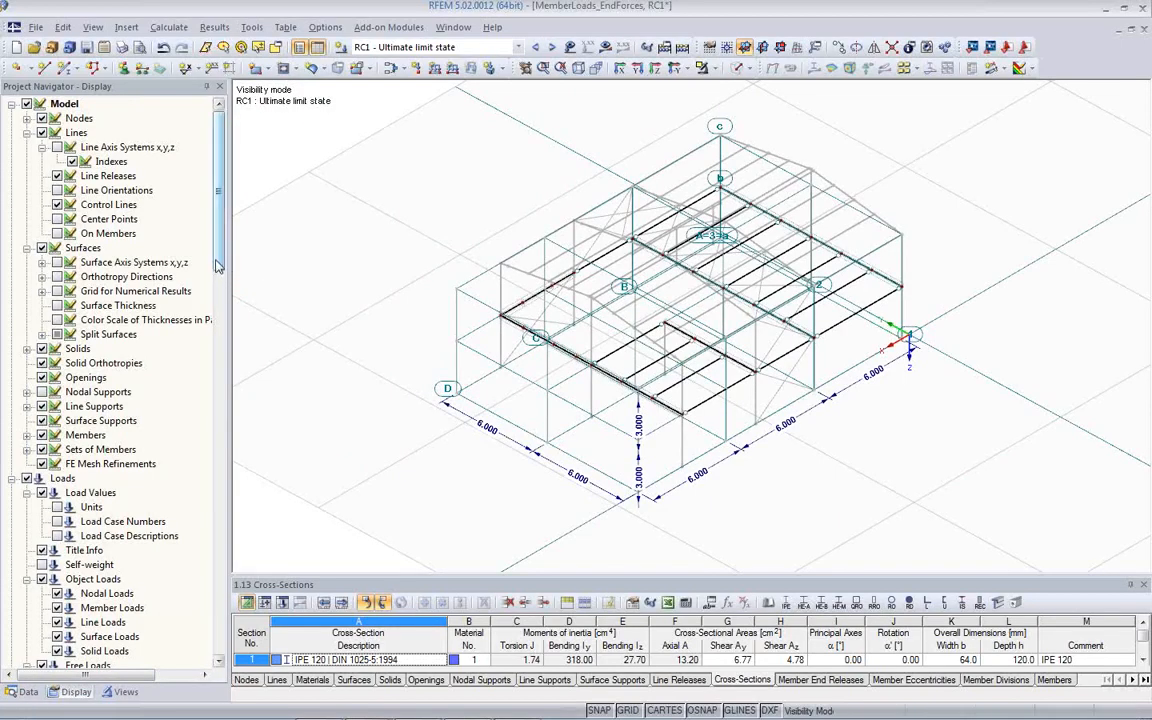
pyautogui.click(165, 49)
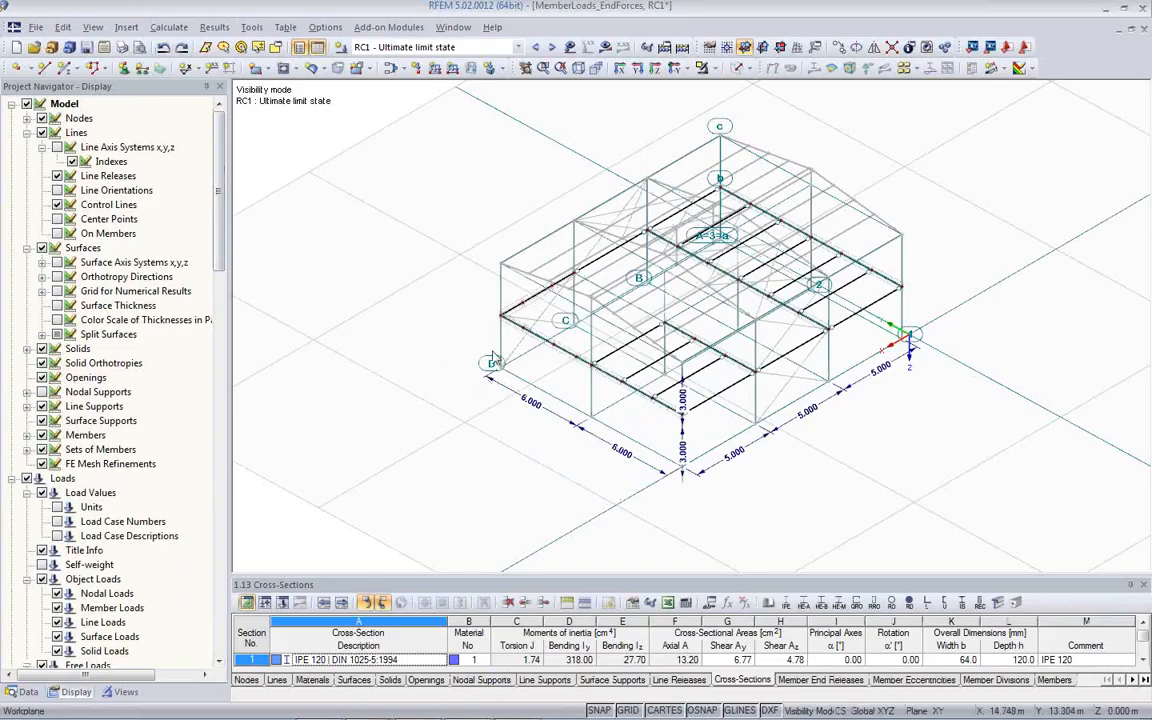
pyautogui.click(521, 67)
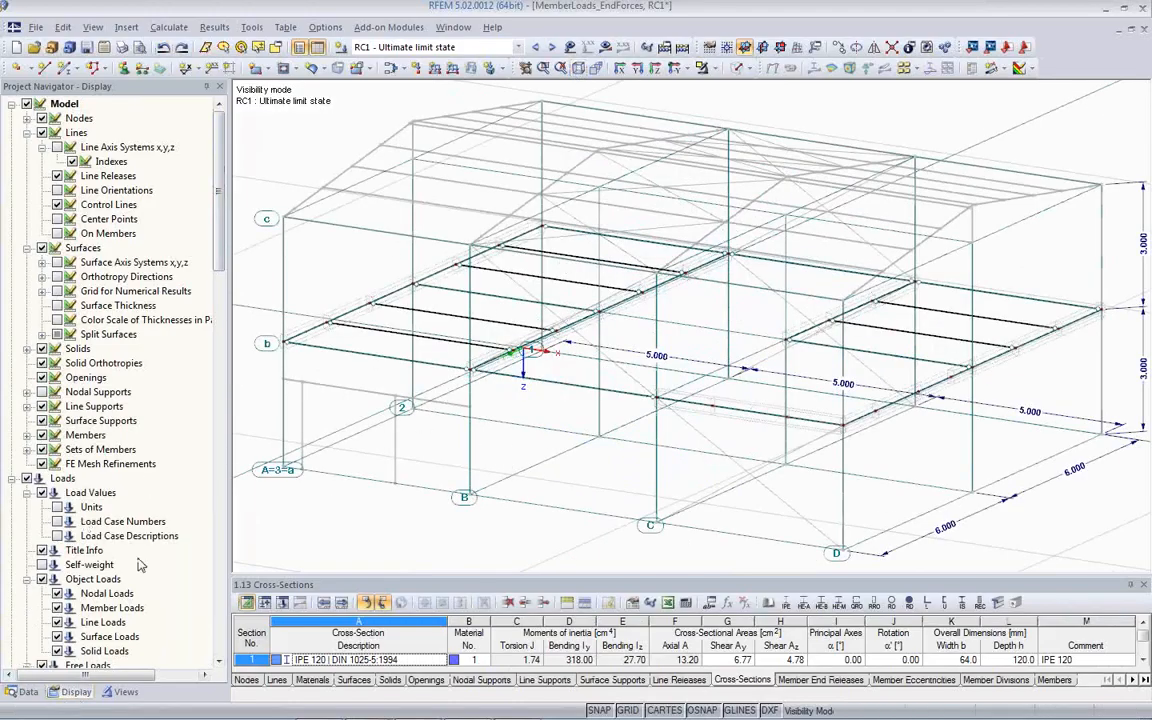
# - Hide the line grids among the guide objects in the model display settings
pyautogui.scroll(-5, 116, 474)
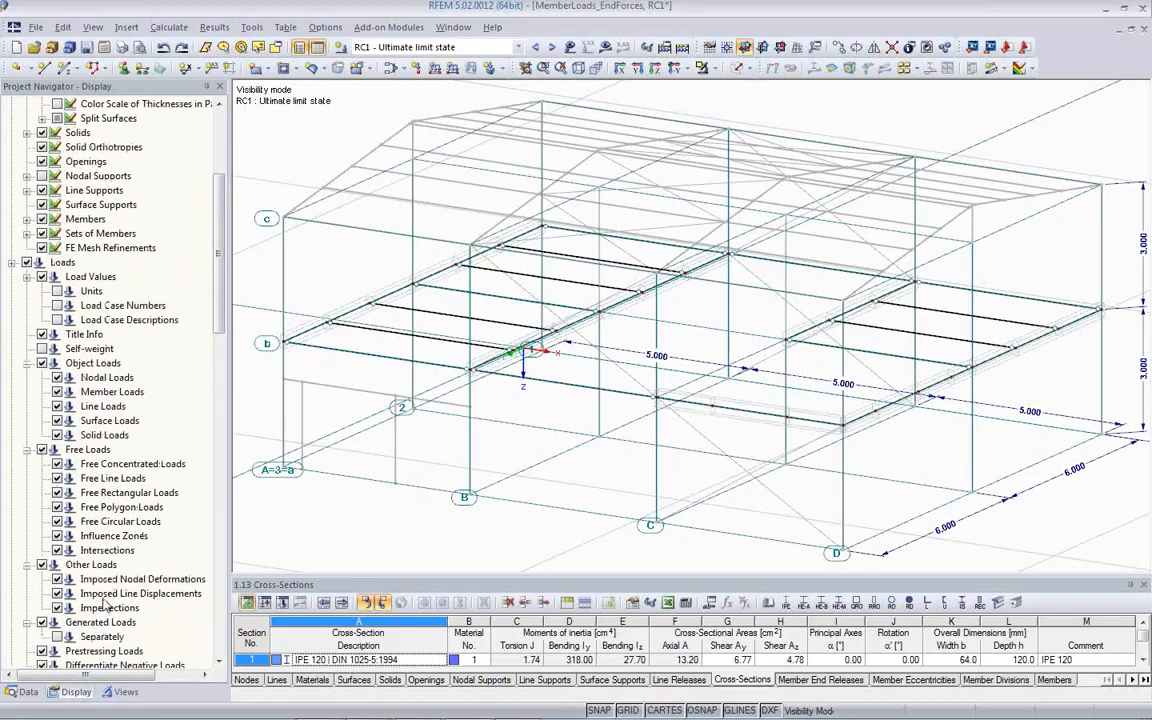
pyautogui.scroll(-4, 104, 603)
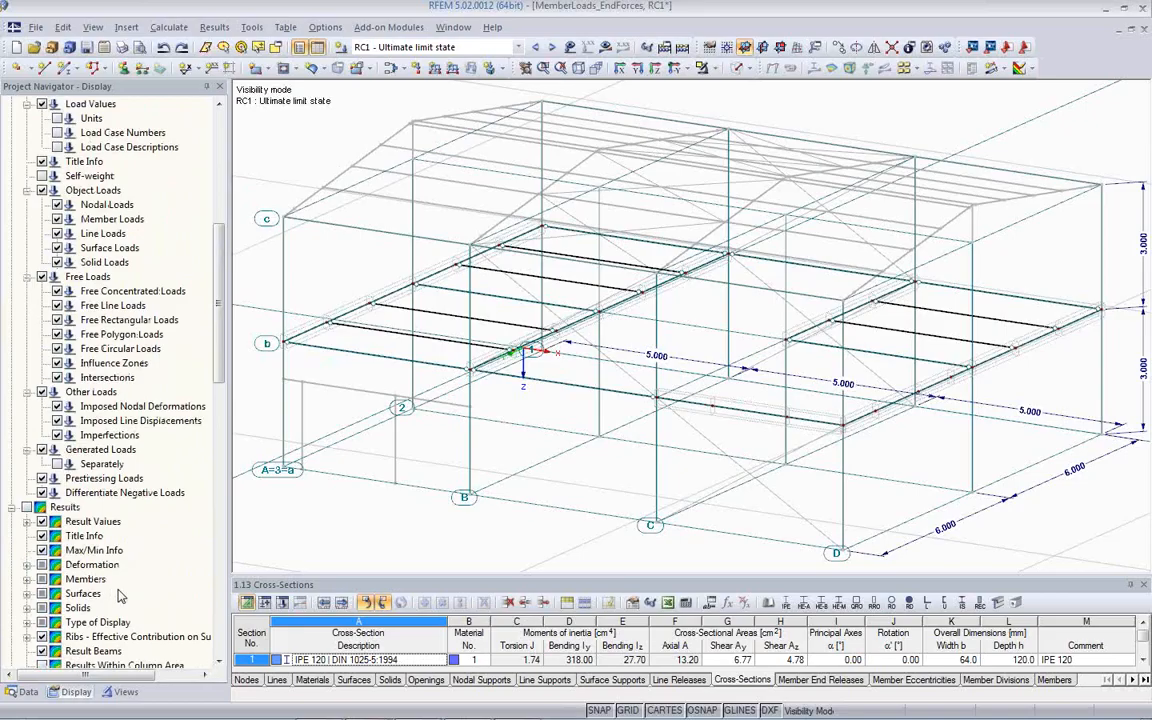
pyautogui.scroll(-5, 120, 580)
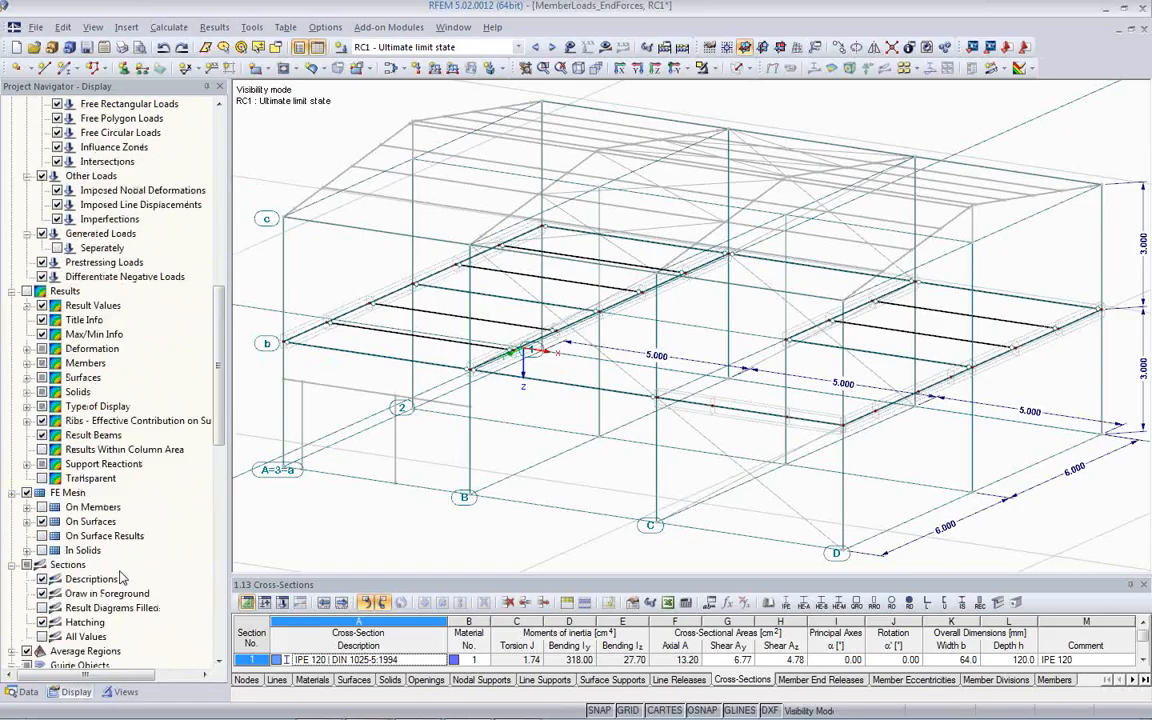
pyautogui.scroll(-1, 120, 578)
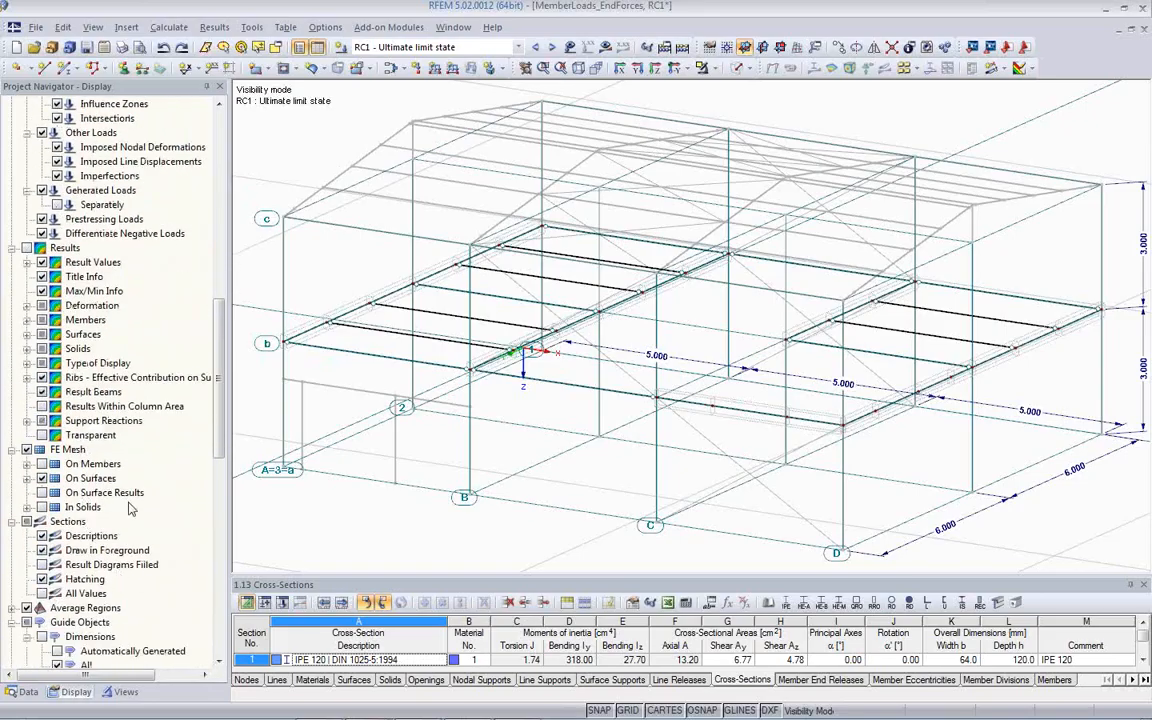
pyautogui.scroll(-4, 130, 509)
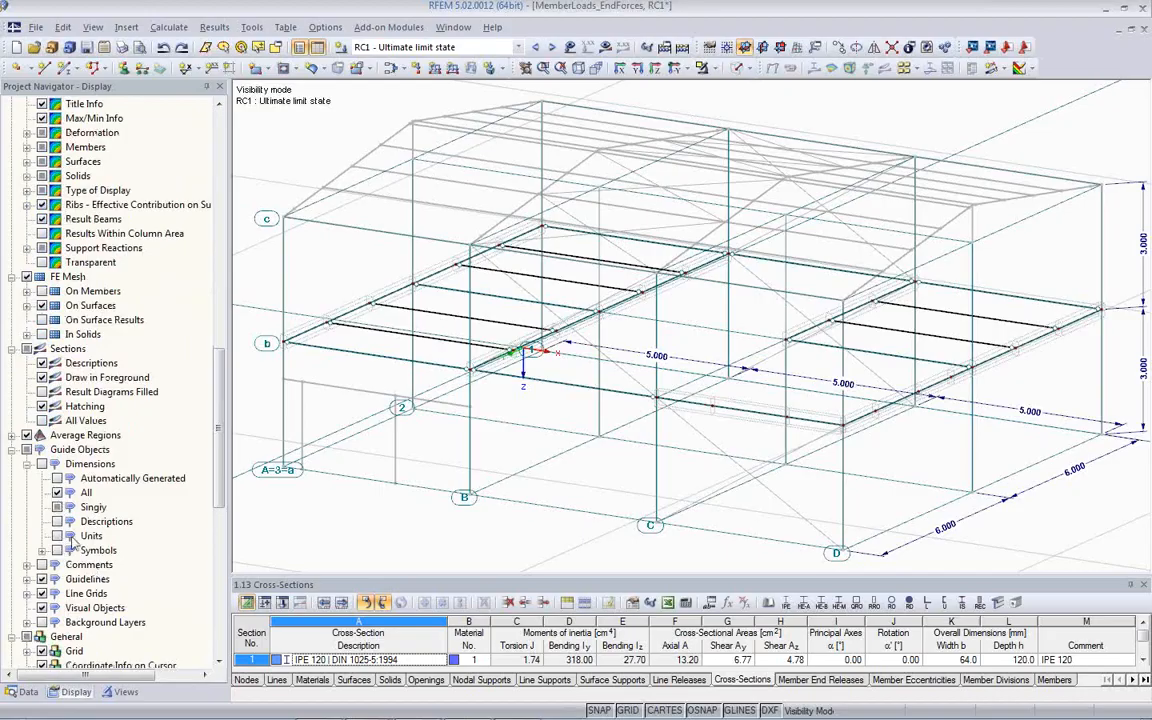
pyautogui.click(42, 595)
# - Cancel the visibility mode so all members of the hall are active
pyautogui.moveTo(408, 535); pyautogui.dragTo(413, 501, button='middle')
pyautogui.click(713, 68)
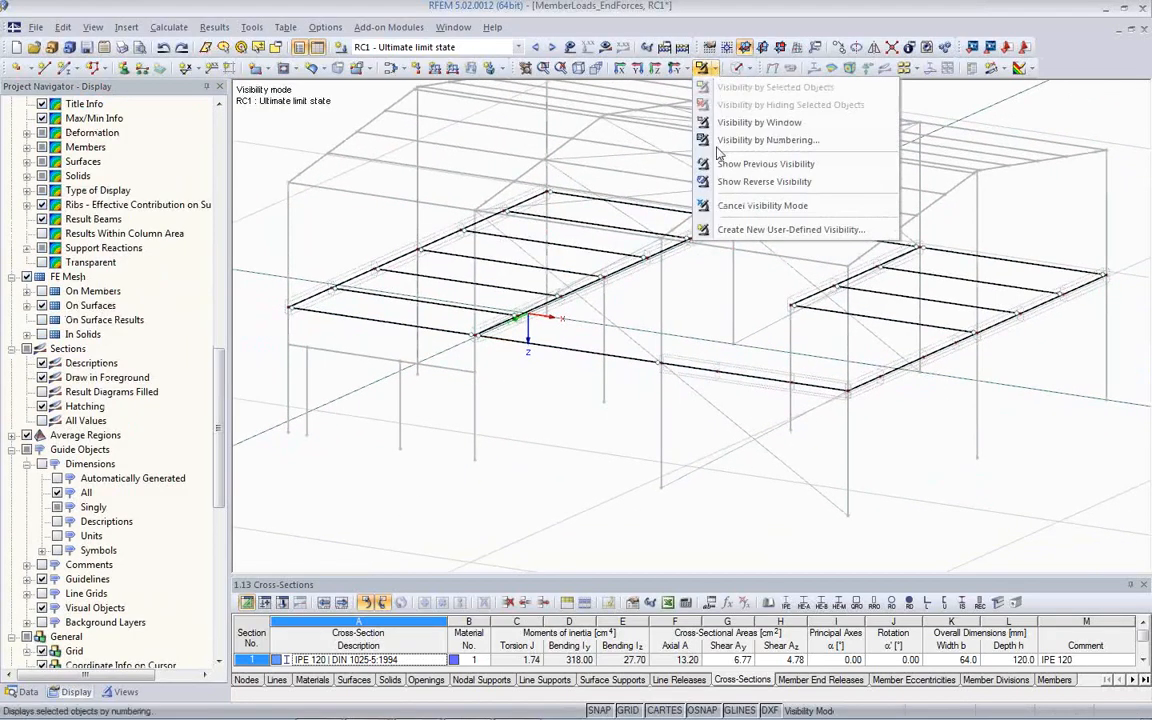
pyautogui.click(723, 204)
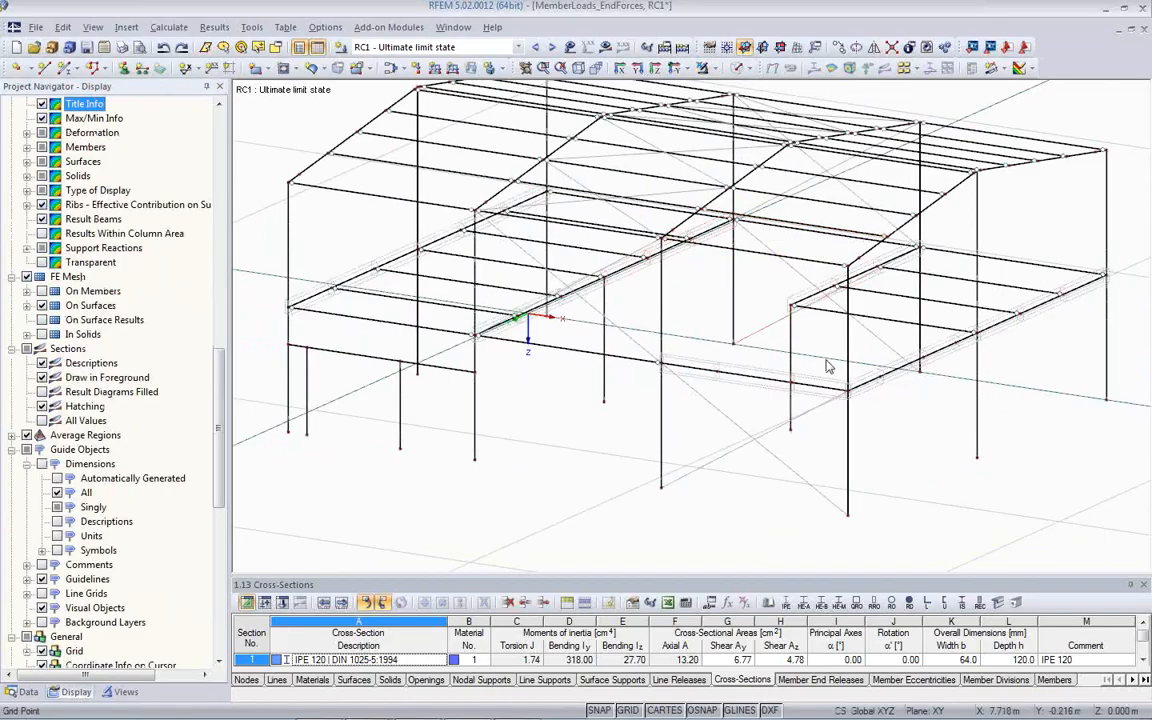
# - Pick the corner column's base node as the insert point of Line Grid 1 at X 0.500, Y 0, Z 0 m
pyautogui.moveTo(890, 436); pyautogui.dragTo(48, 440, button='middle')
pyautogui.scroll(-2, 411, 432)
pyautogui.scroll(5, 788, 452)
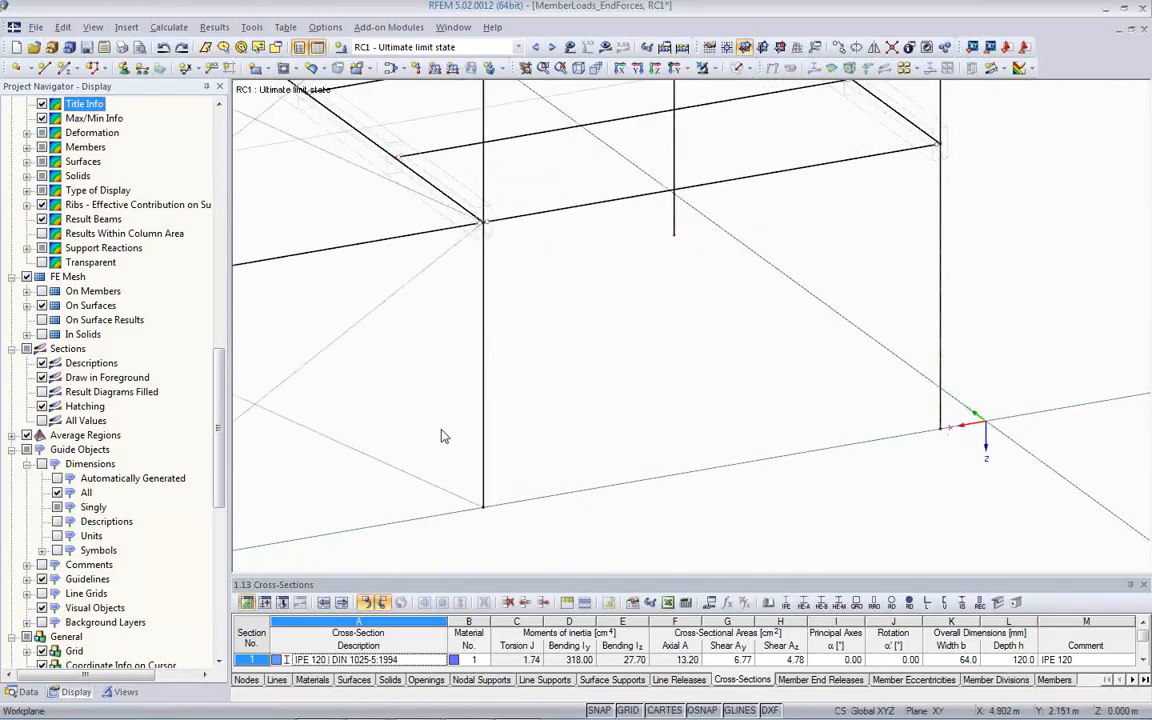
pyautogui.click(30, 691)
pyautogui.scroll(-3, 90, 520)
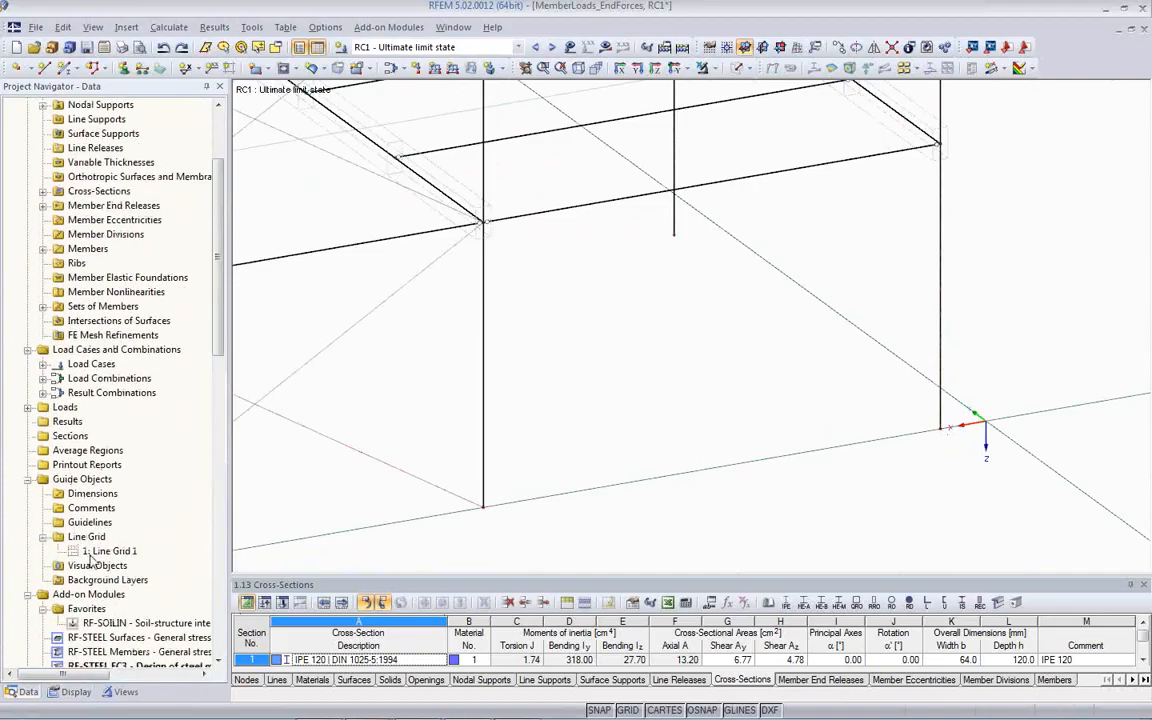
pyautogui.doubleClick(110, 551)
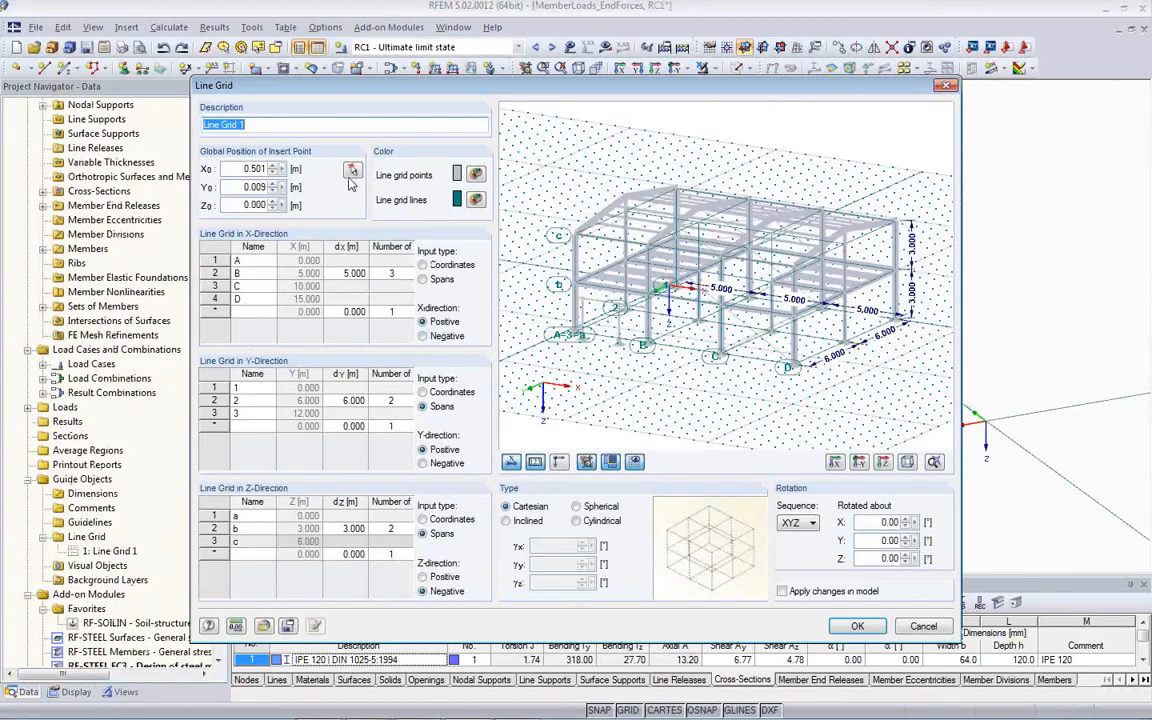
pyautogui.click(352, 170)
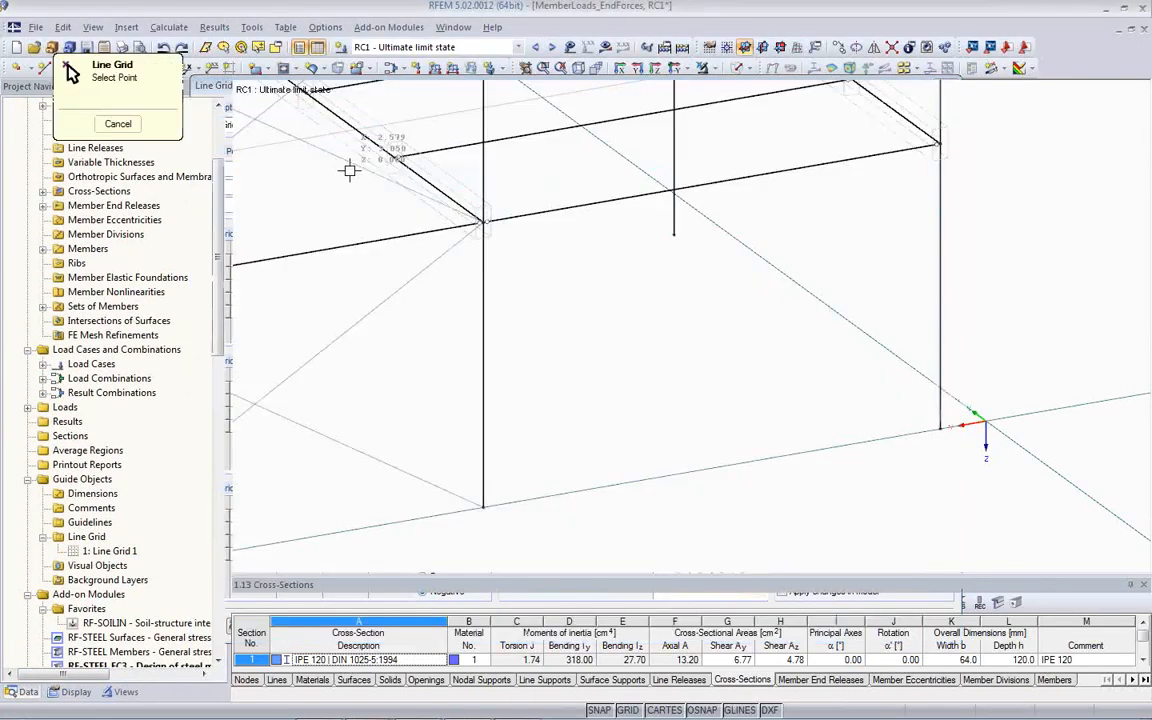
pyautogui.click(937, 430)
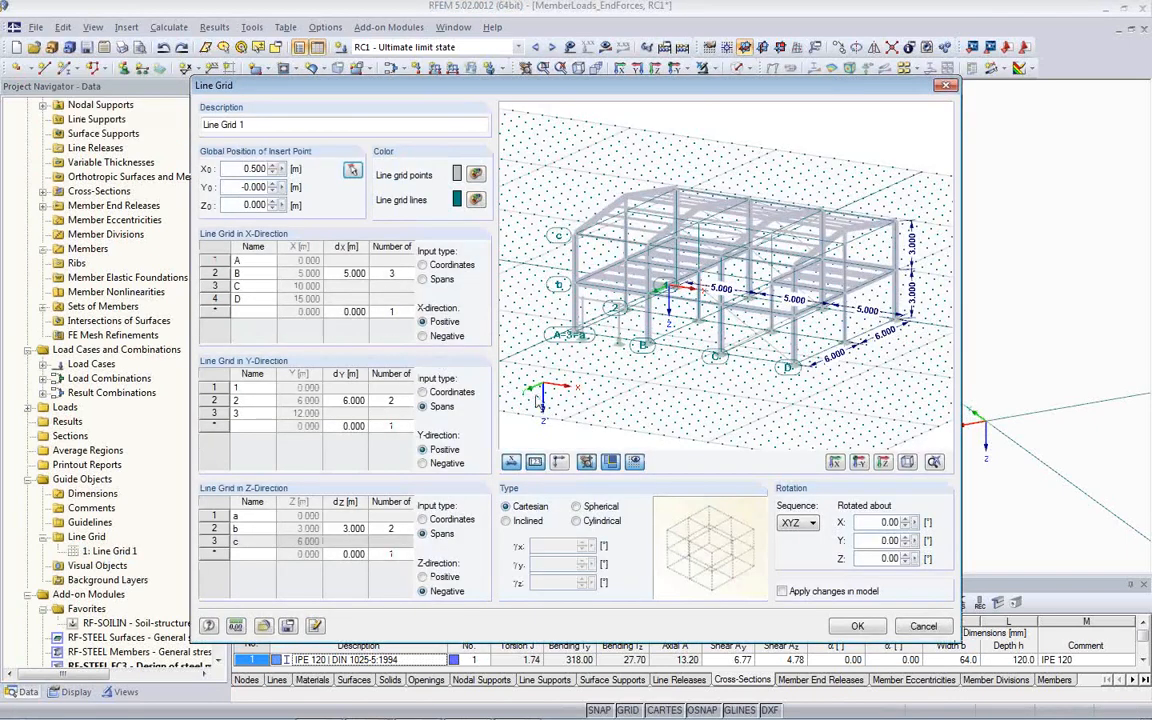
# - Set the three X-direction spans of Line Grid 1 to 6 m, apply the changes in the model, and inspect the hall's columns
pyautogui.click(345, 273)
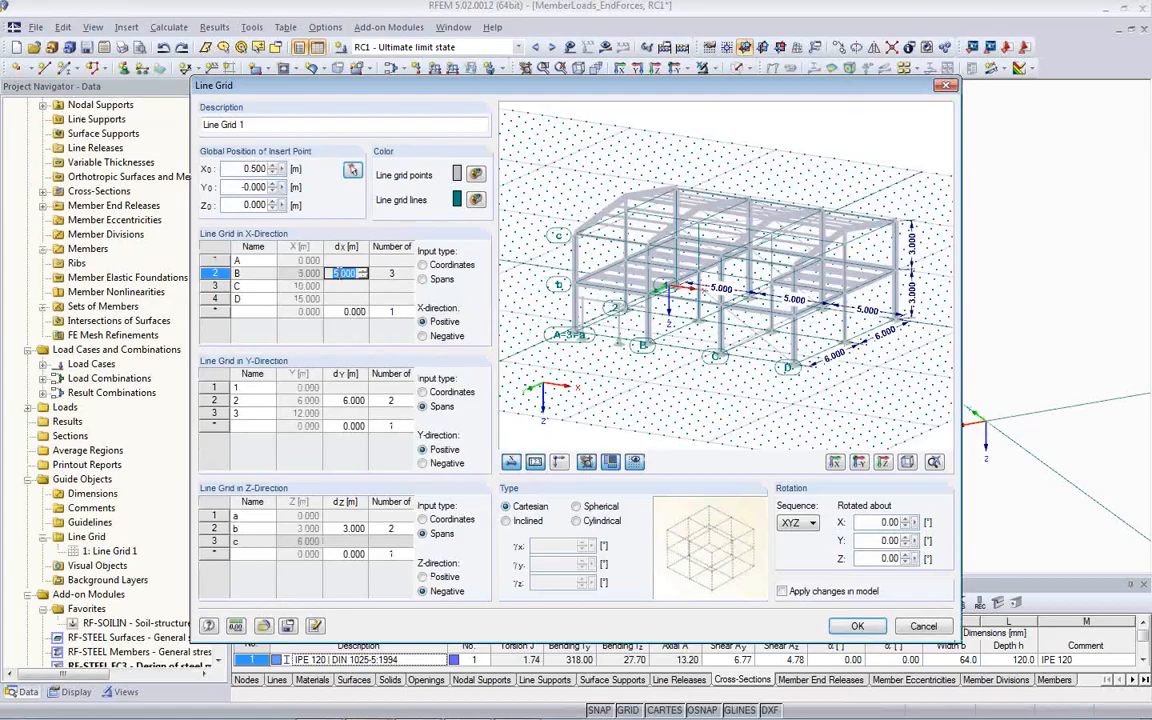
pyautogui.write('6')
pyautogui.press('Tab')
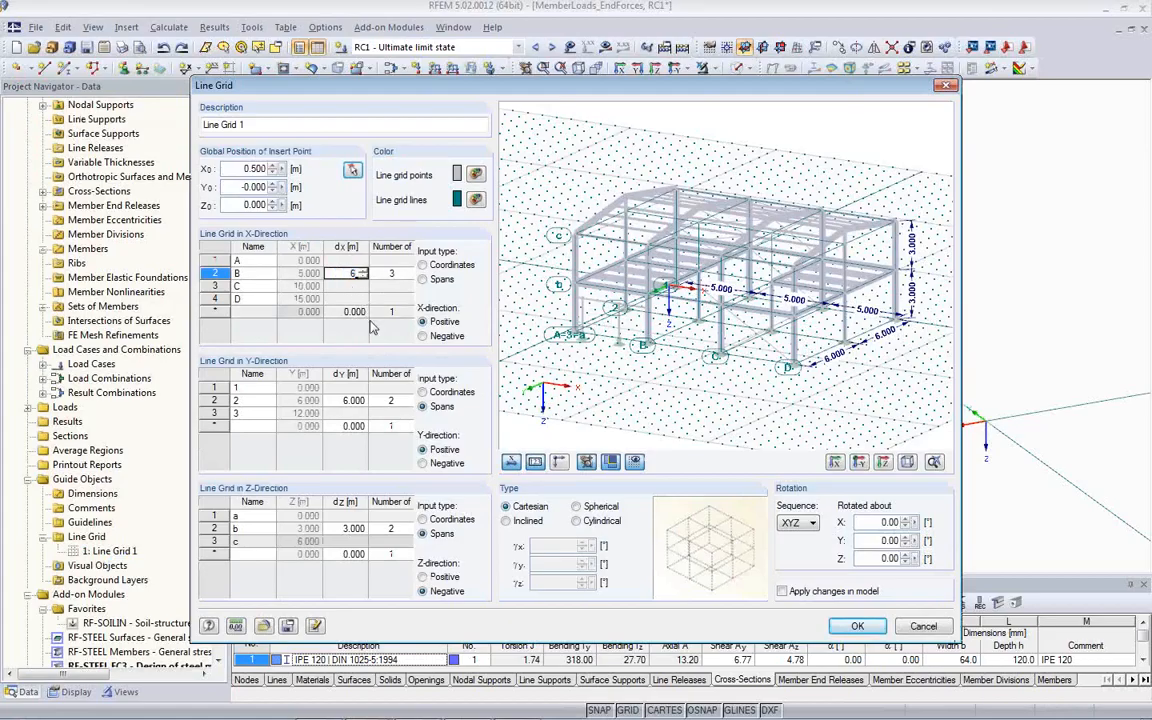
pyautogui.click(782, 591)
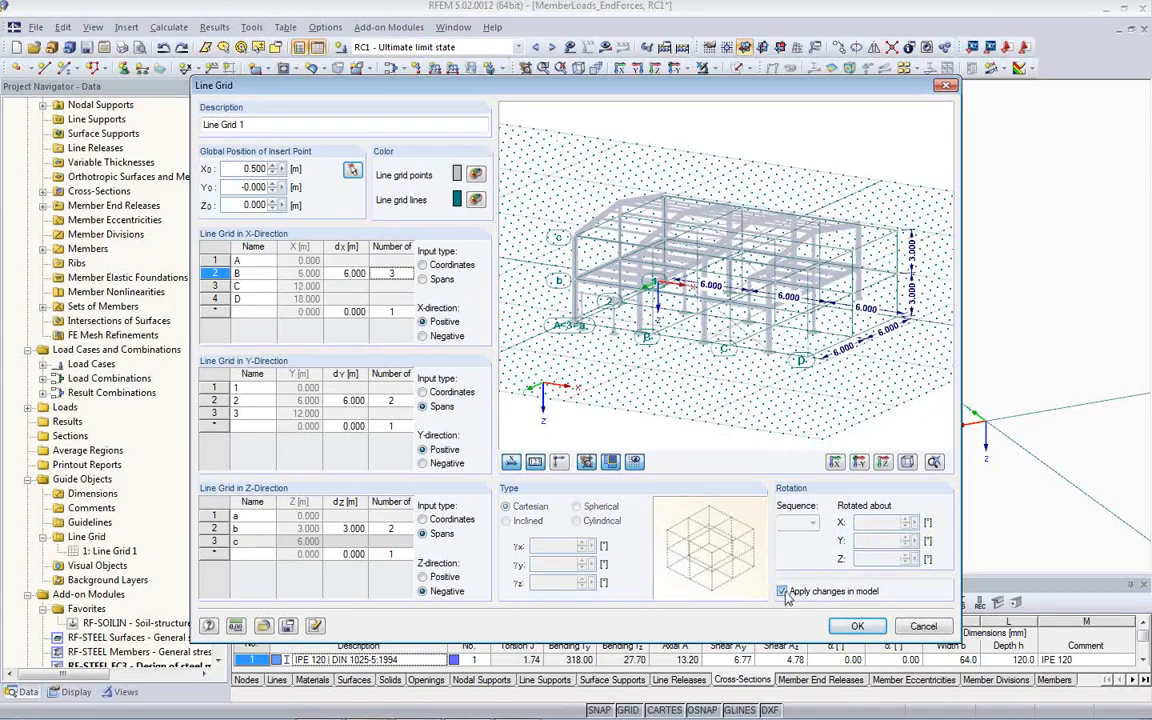
pyautogui.click(858, 627)
pyautogui.scroll(-5, 810, 420)
pyautogui.moveTo(715, 464)
pyautogui.keyDown('ctrl'); pyautogui.mouseDown(button='middle')
pyautogui.moveTo(586, 465)
pyautogui.moveTo(653, 457)
pyautogui.moveTo(698, 470)
pyautogui.mouseUp(button='middle'); pyautogui.keyUp('ctrl')
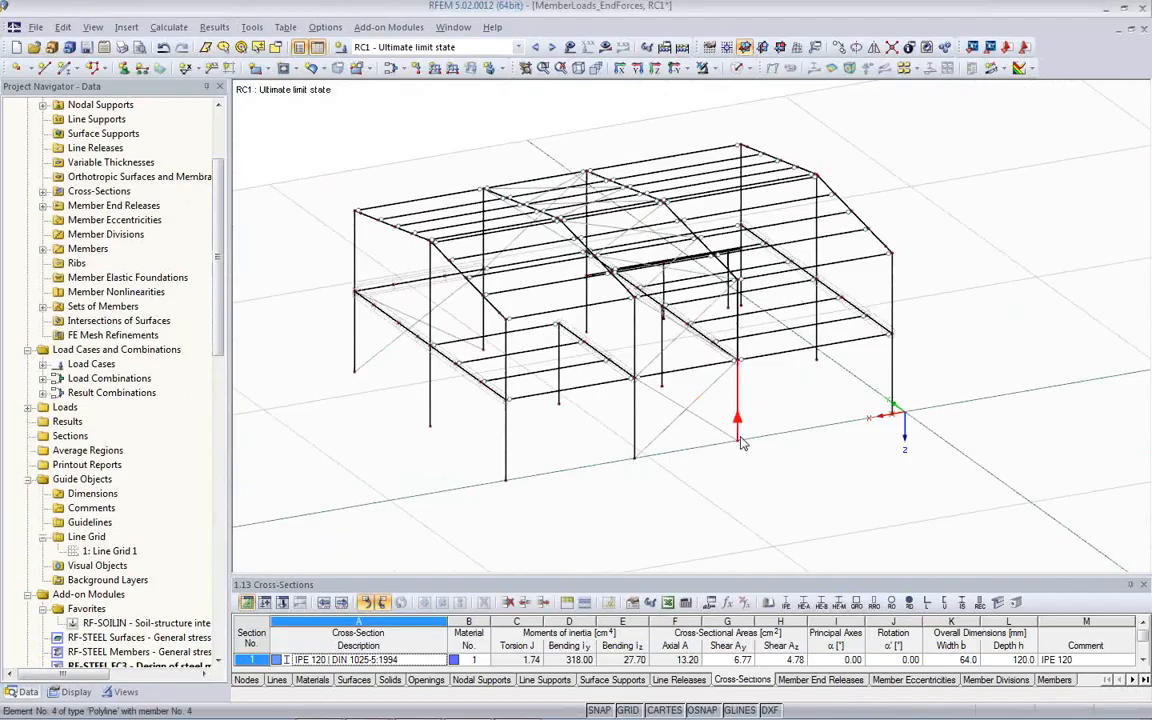
pyautogui.keyDown('ctrl'); pyautogui.moveTo(711, 396); pyautogui.dragTo(972, 465, button='middle'); pyautogui.keyUp('ctrl')
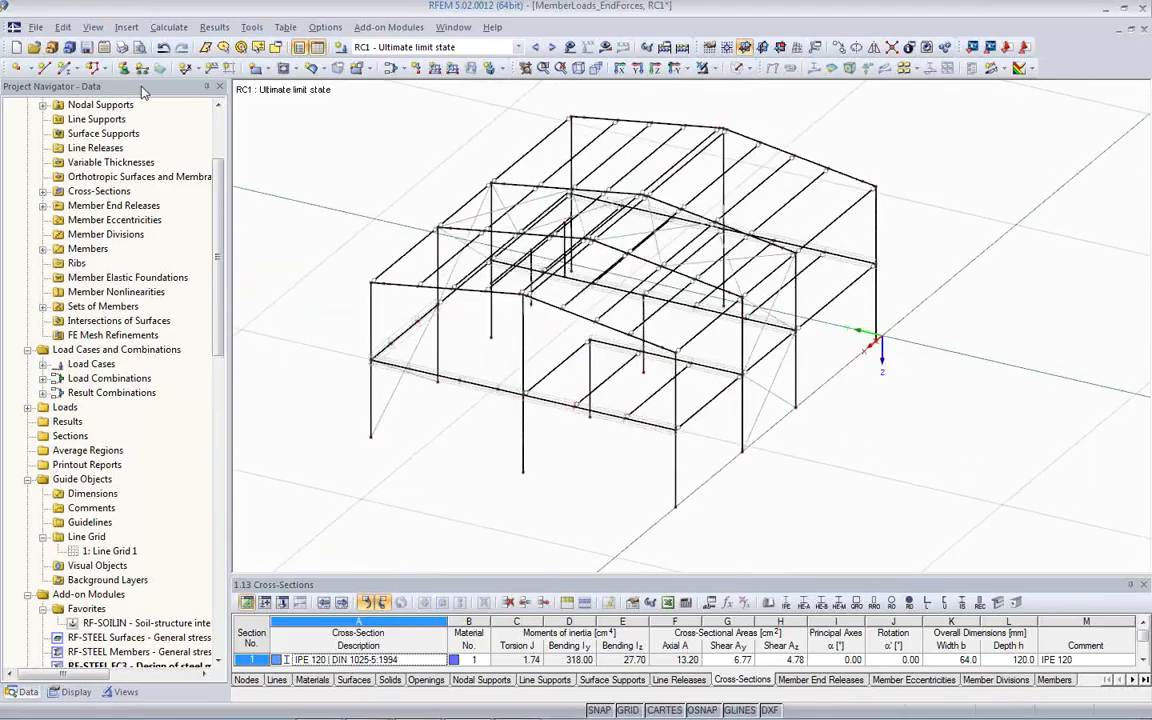
# - Undo the last line grid change, redo it to compare the column positions, and undo it again
pyautogui.click(163, 49)
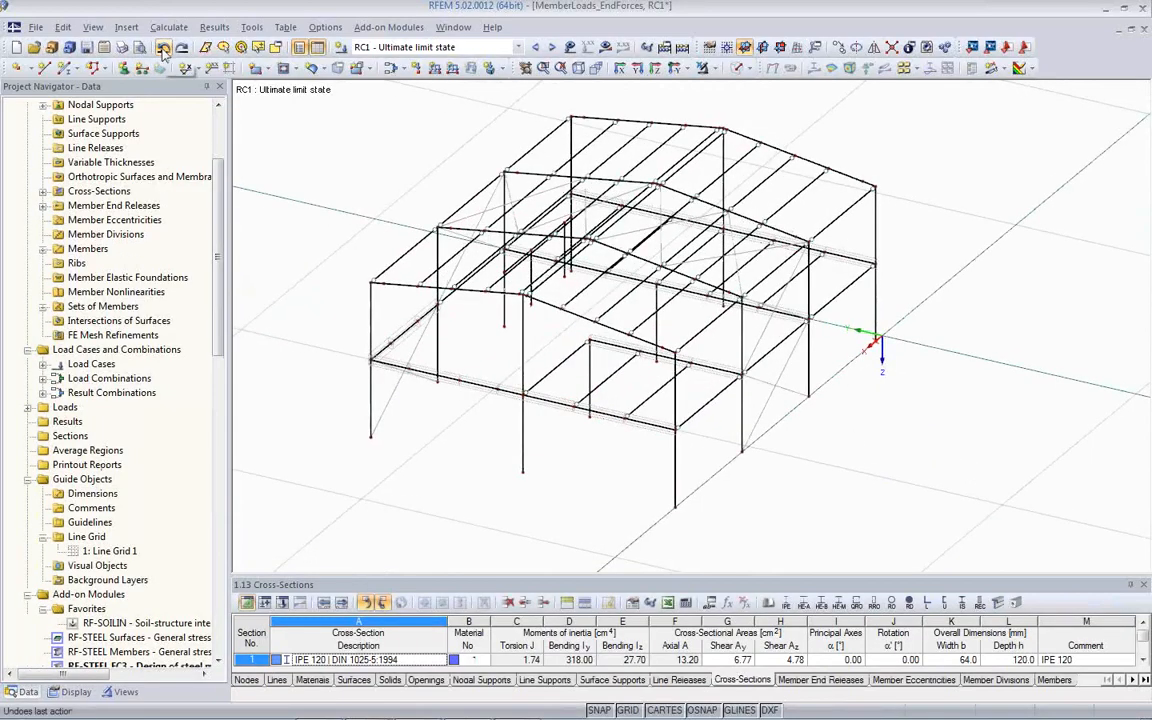
pyautogui.click(181, 49)
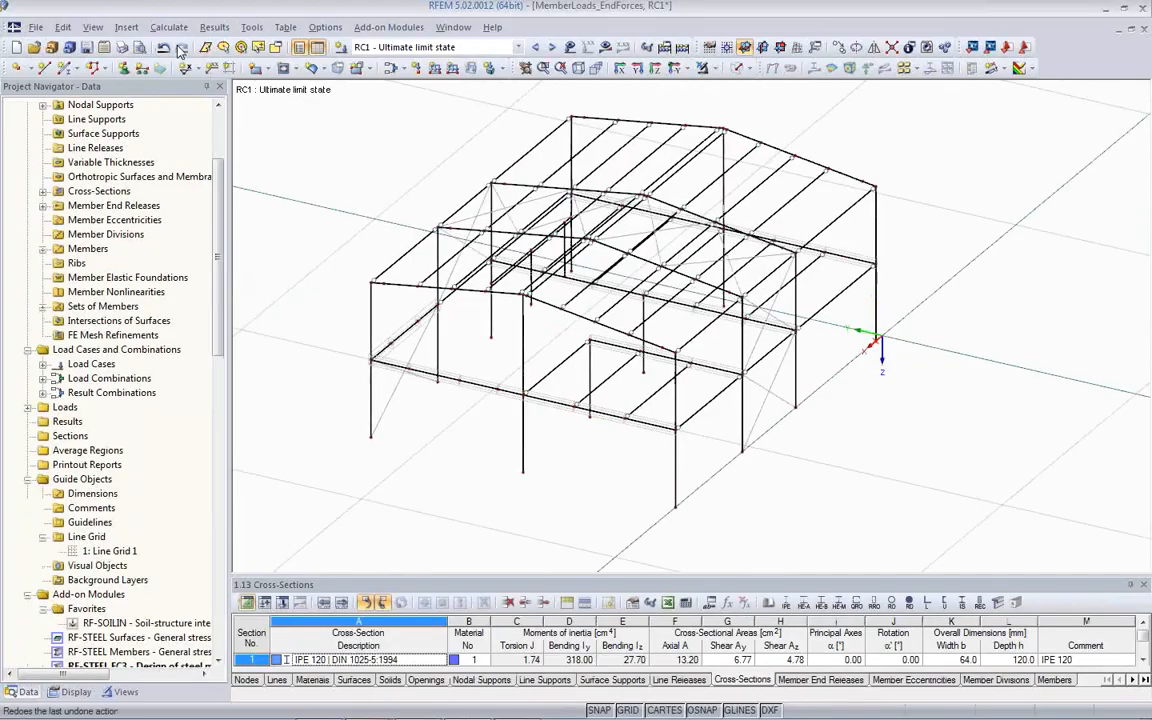
pyautogui.click(163, 48)
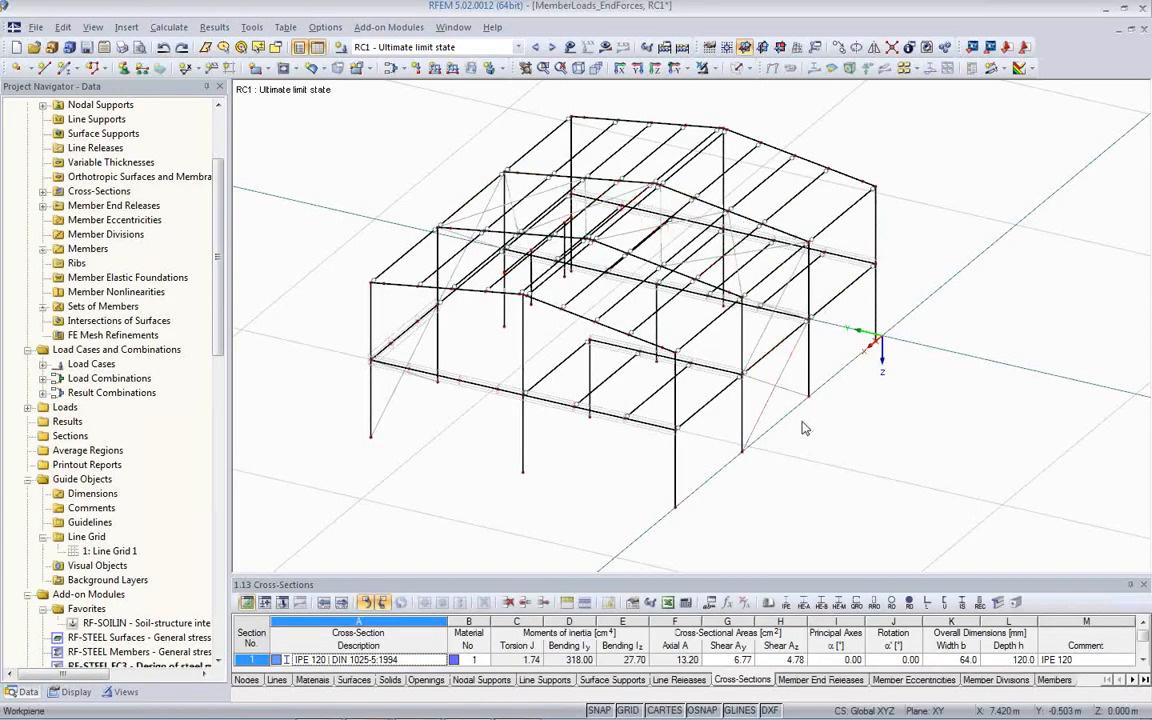
# - Move the insert point of Line Grid 1 onto the corner column's base node at X 0.500, Y 0, Z 0 m
pyautogui.scroll(-2, 760, 410)
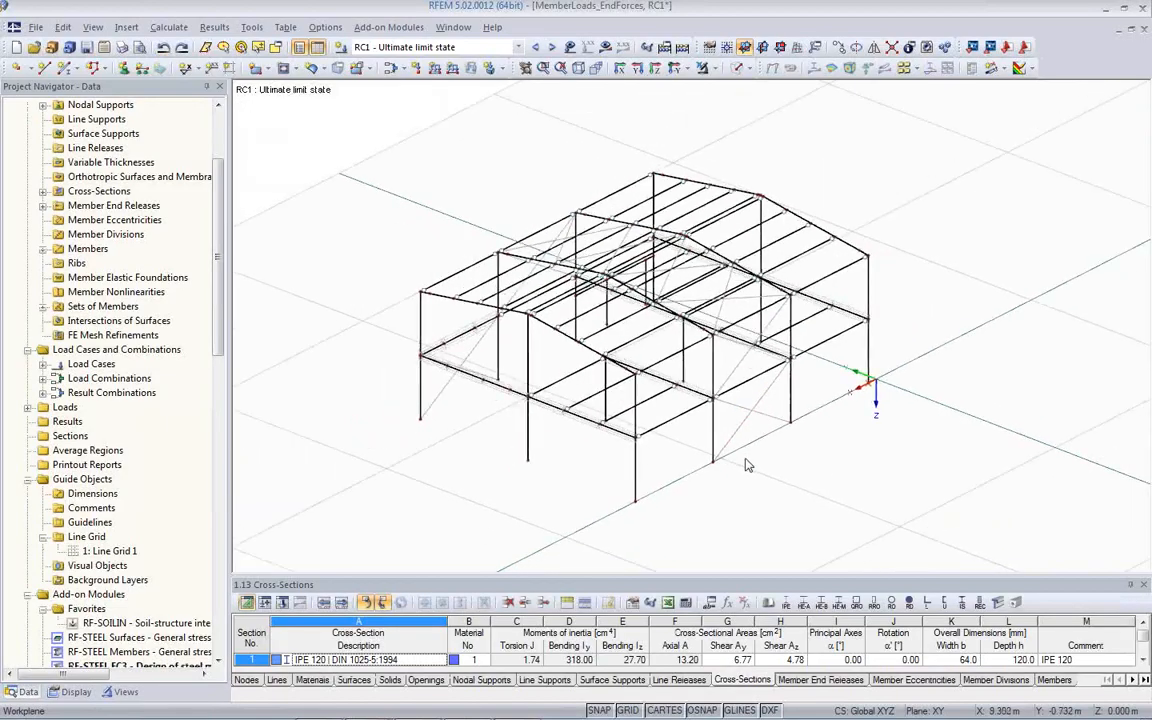
pyautogui.doubleClick(110, 551)
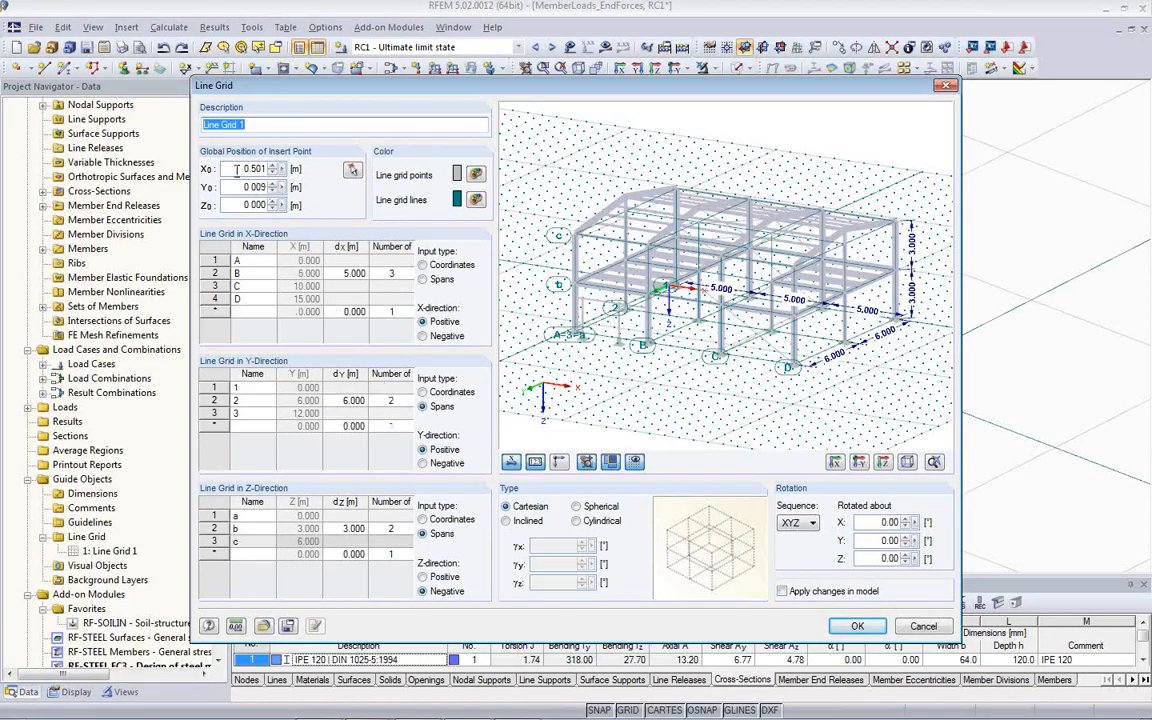
pyautogui.click(352, 171)
pyautogui.scroll(4, 868, 390)
pyautogui.scroll(4, 864, 388)
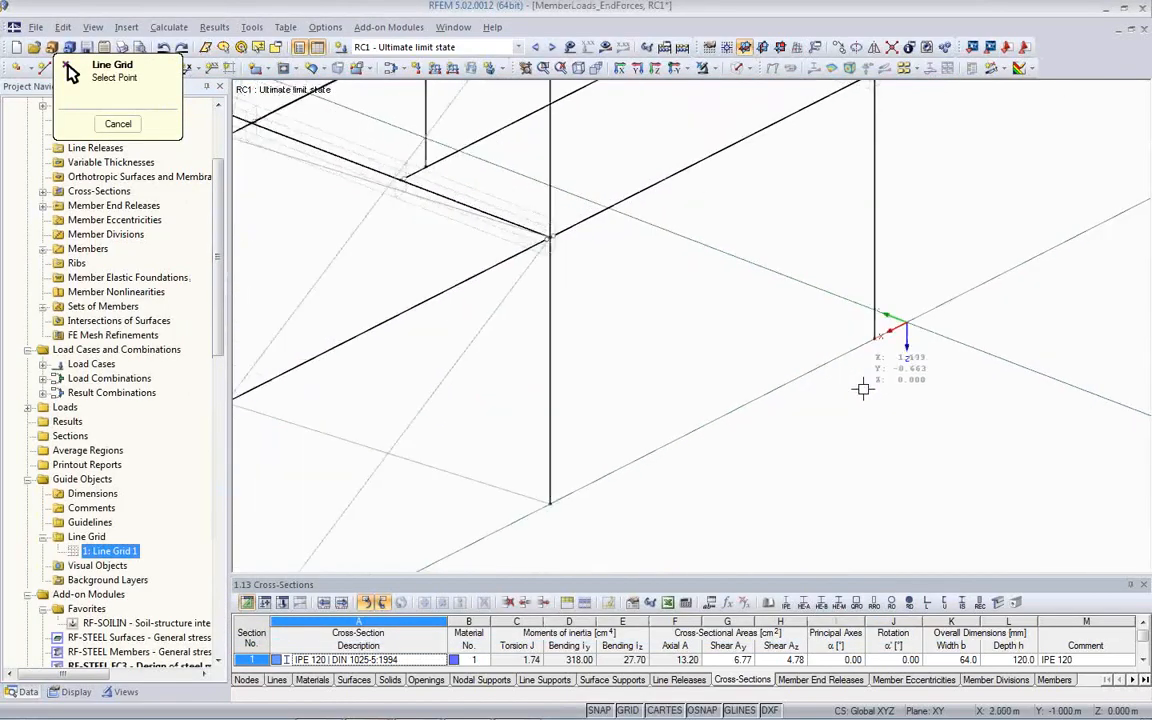
pyautogui.click(877, 321)
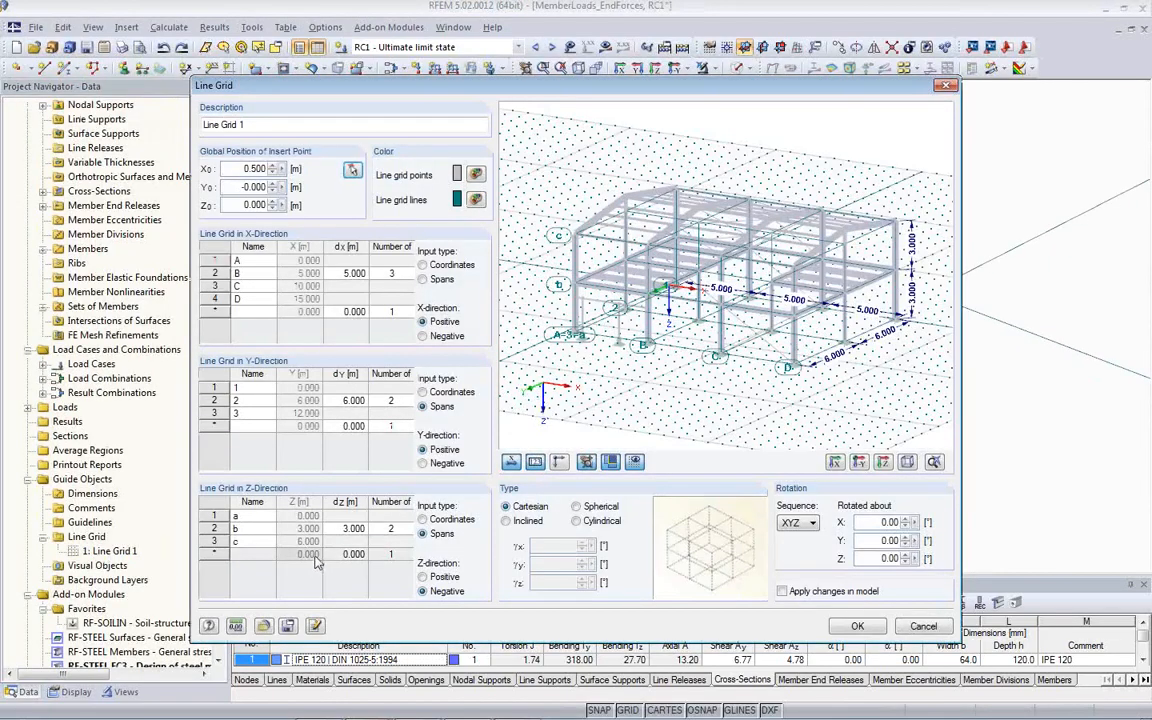
pyautogui.click(857, 628)
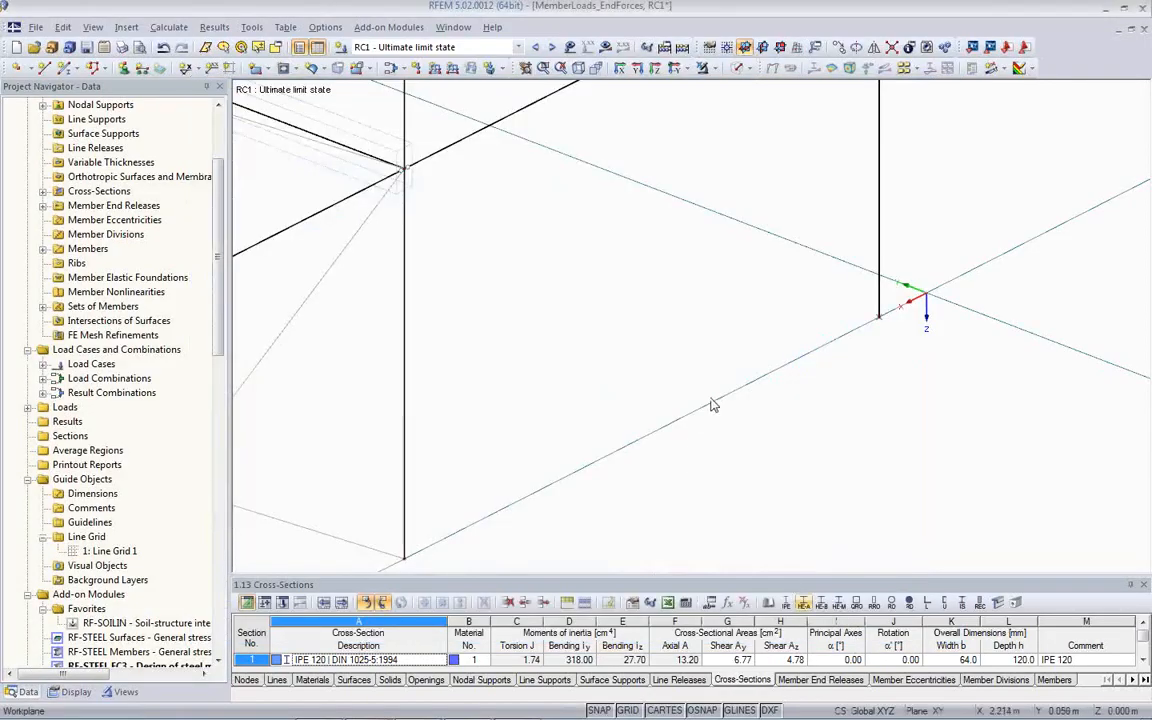
# - Show the line grids again and check their alignment with the hall's column bases
pyautogui.scroll(3, 859, 390)
pyautogui.keyDown('ctrl'); pyautogui.moveTo(833, 396); pyautogui.dragTo(750, 411, button='middle'); pyautogui.keyUp('ctrl')
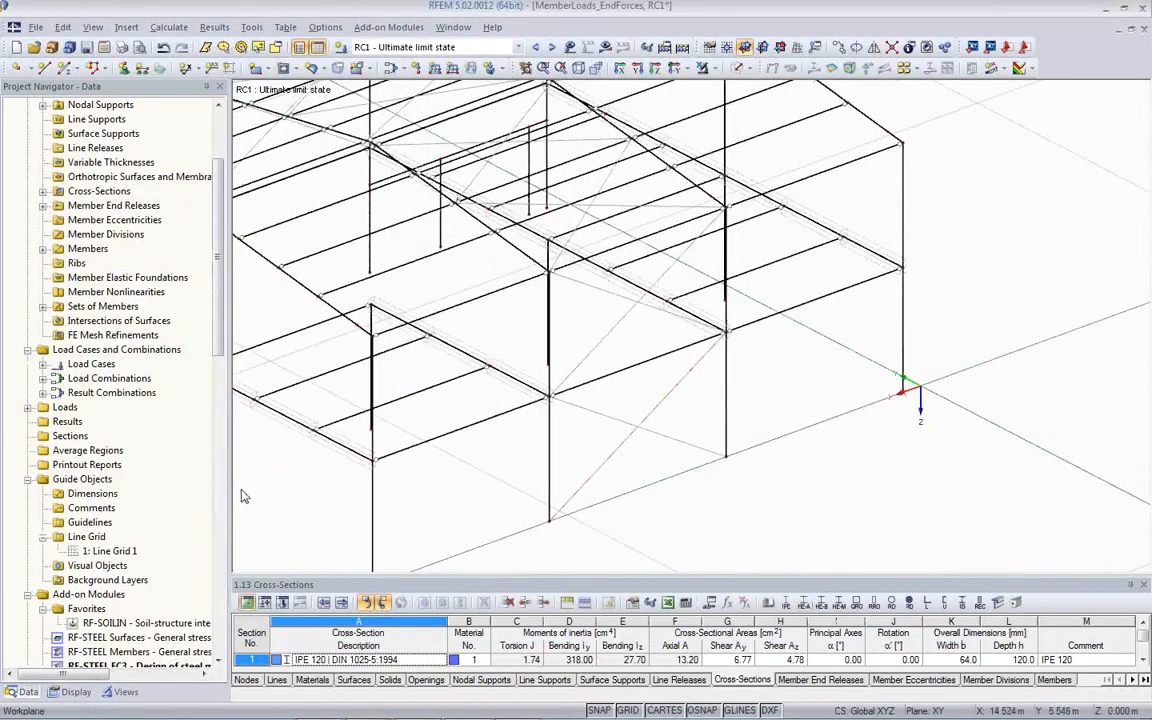
pyautogui.click(70, 691)
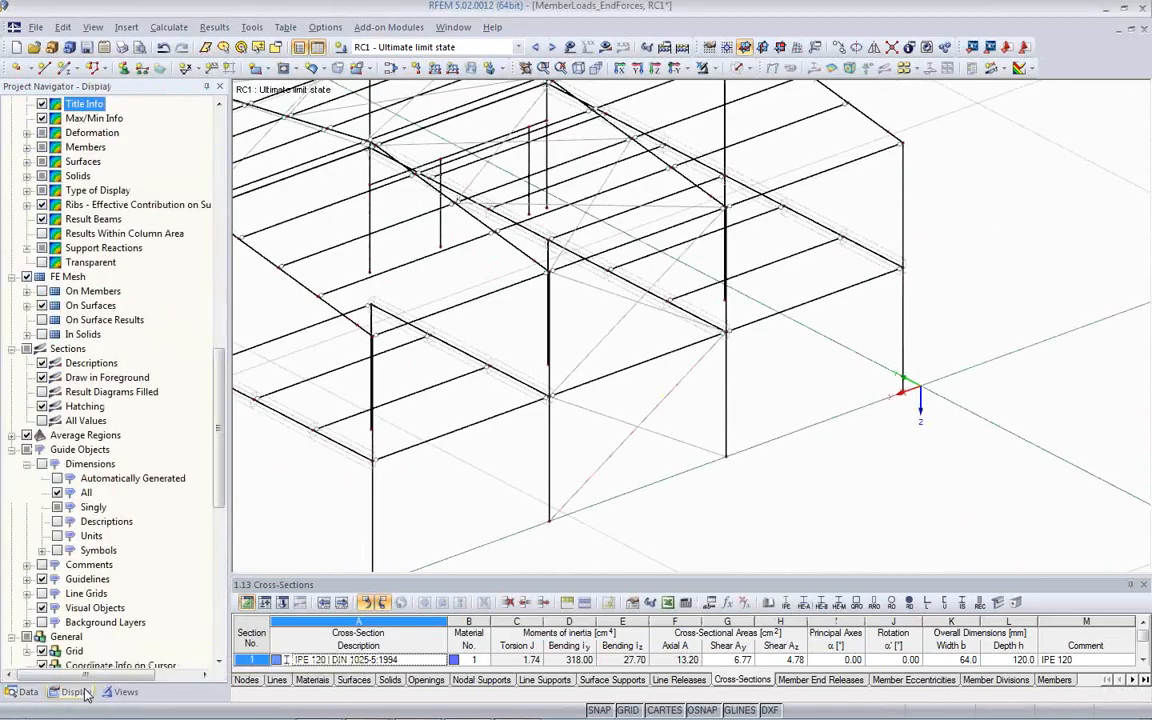
pyautogui.click(42, 595)
pyautogui.moveTo(554, 512); pyautogui.dragTo(886, 463, button='middle')
pyautogui.scroll(-4, 886, 463)
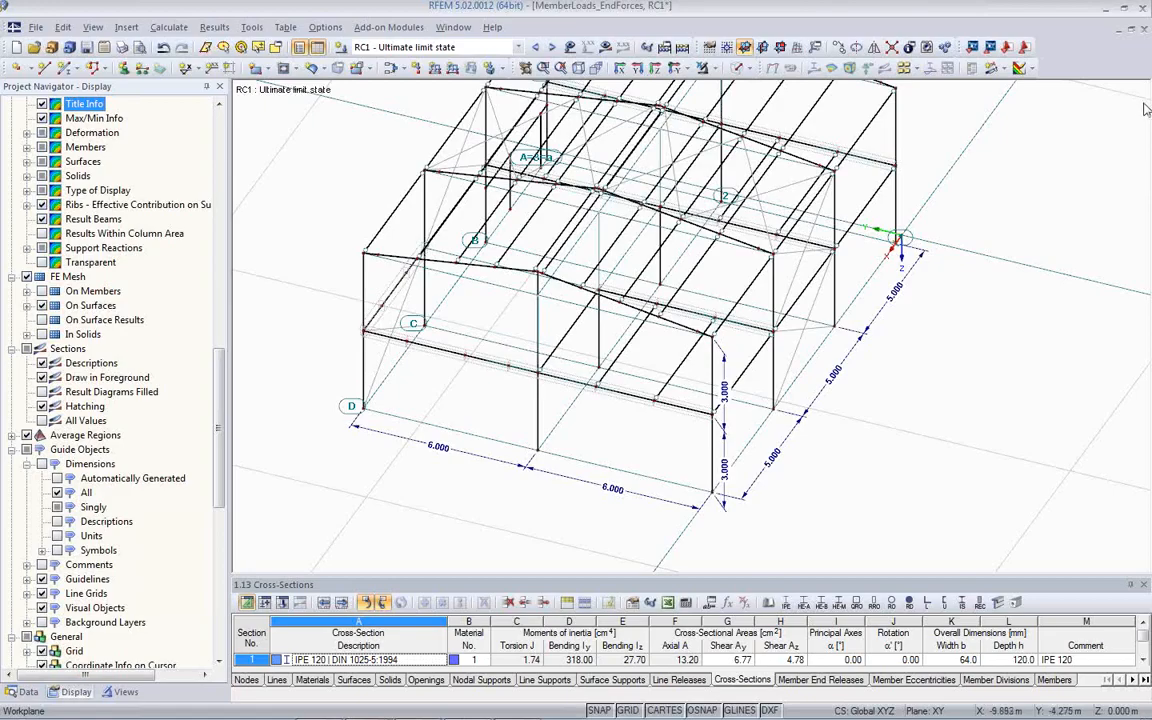
# - Close the MemberLoads_EndForces model without saving and open the Visibilities model from the project manager
pyautogui.click(1144, 31)
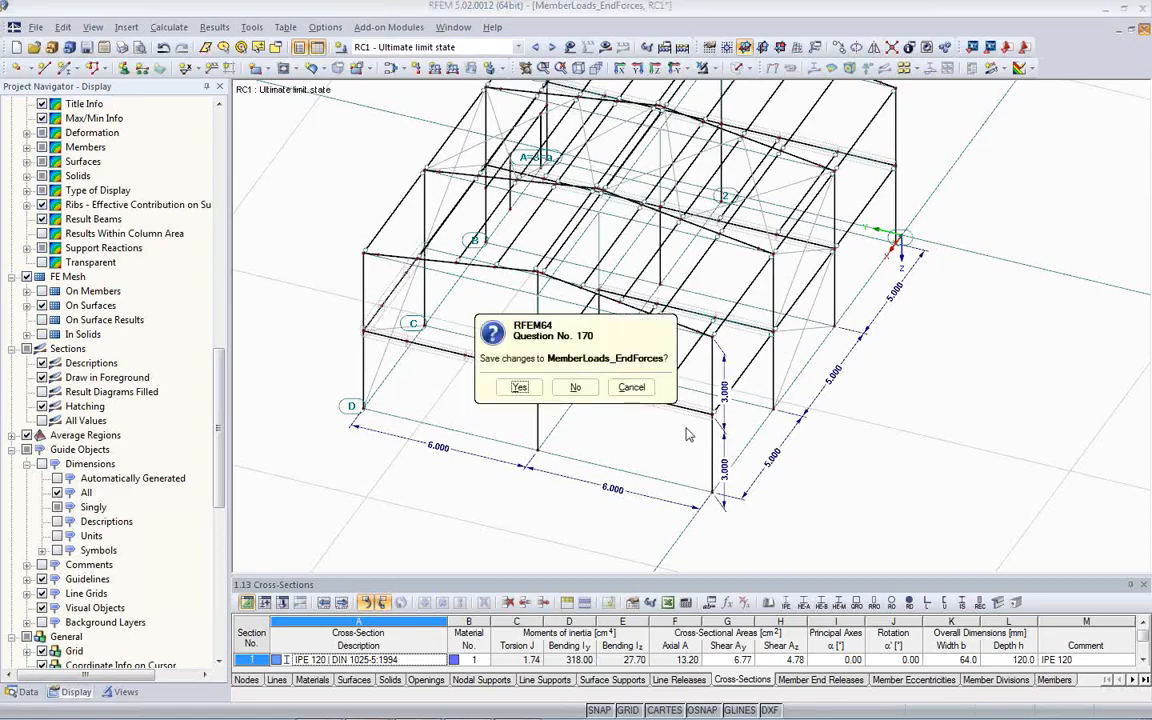
pyautogui.click(573, 388)
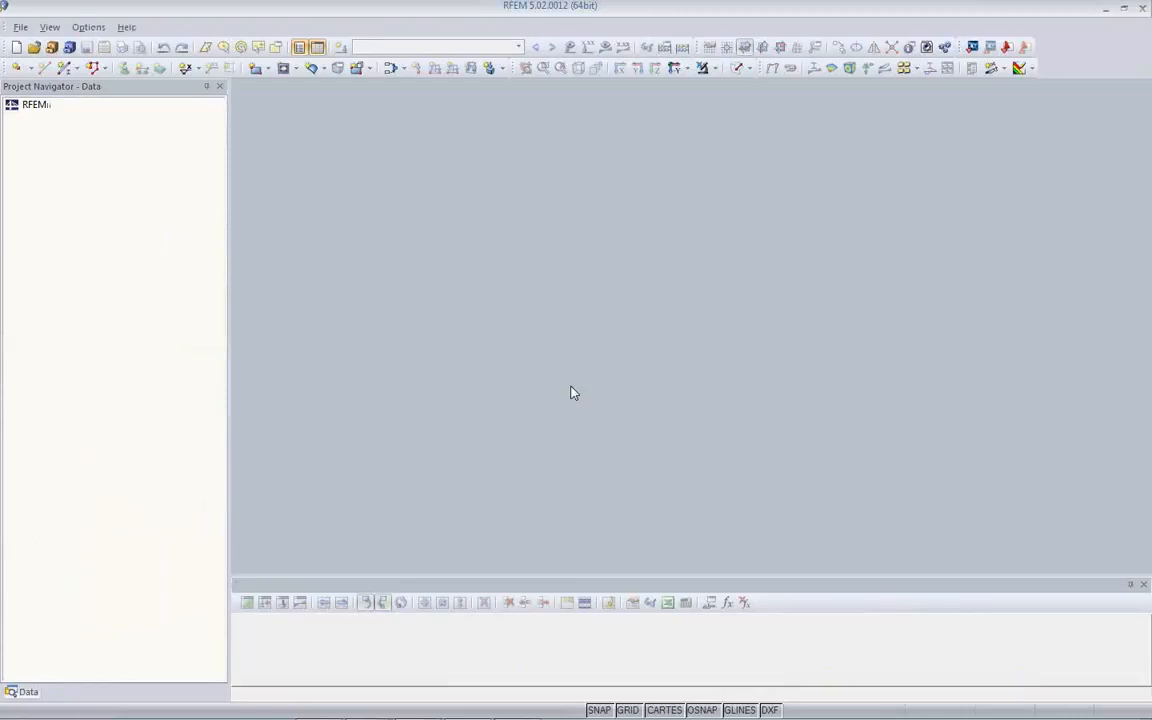
pyautogui.click(52, 48)
pyautogui.click(477, 518)
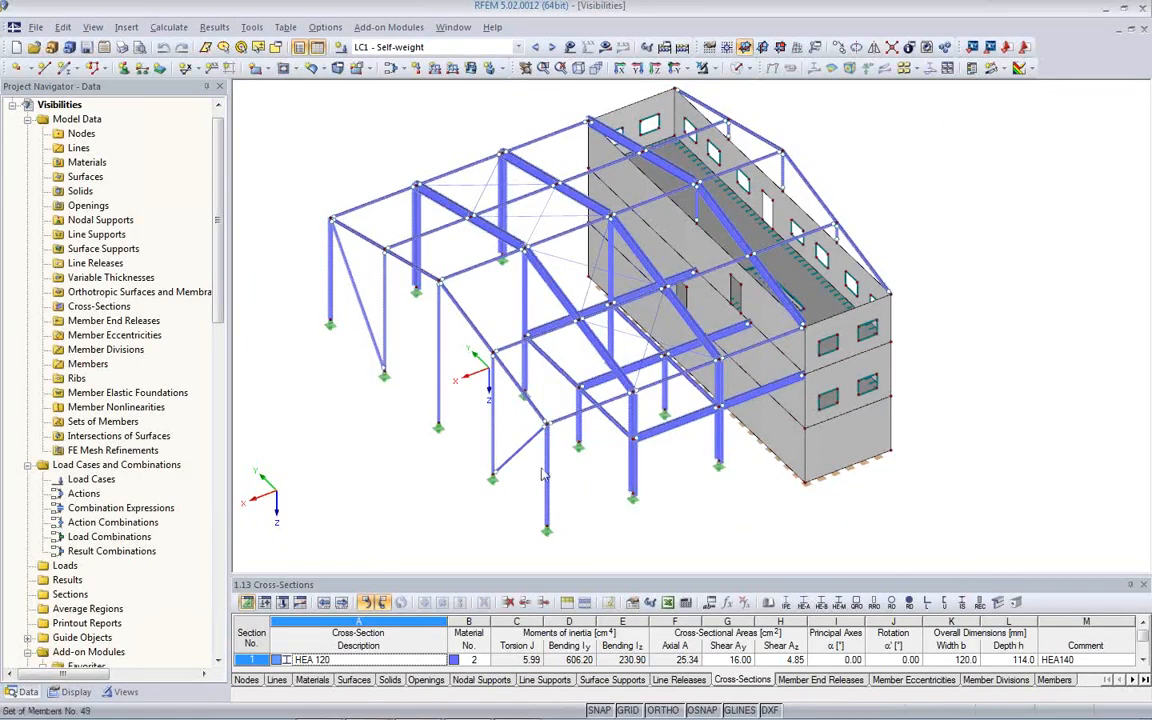
# - Review the available load cases and combinations, and open the list of user-defined views and visibilities
pyautogui.click(464, 47)
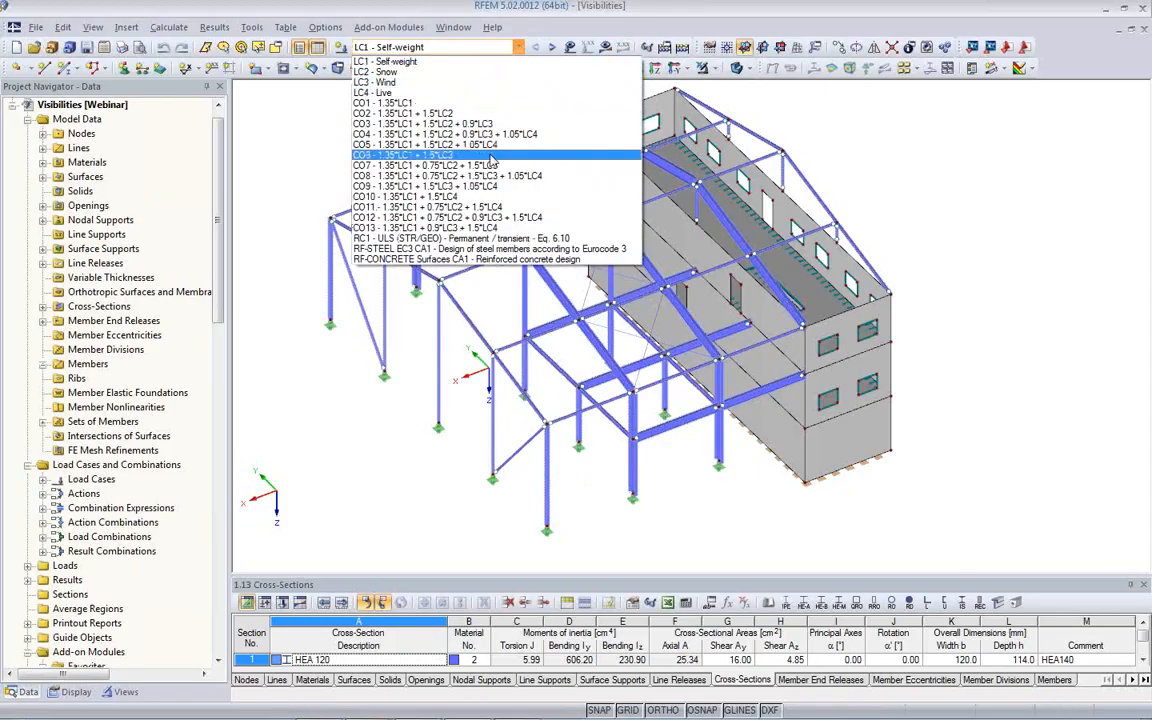
pyautogui.click(421, 415)
pyautogui.keyDown('ctrl'); pyautogui.moveTo(611, 376); pyautogui.dragTo(662, 327, button='middle'); pyautogui.keyUp('ctrl')
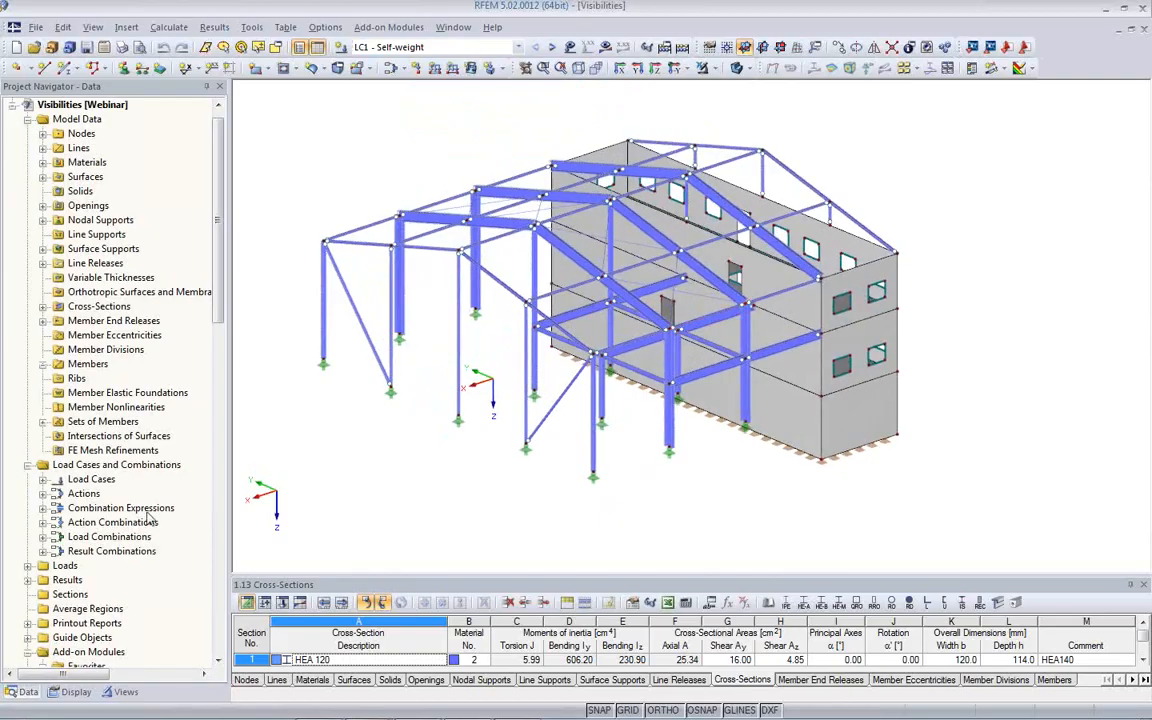
pyautogui.click(120, 692)
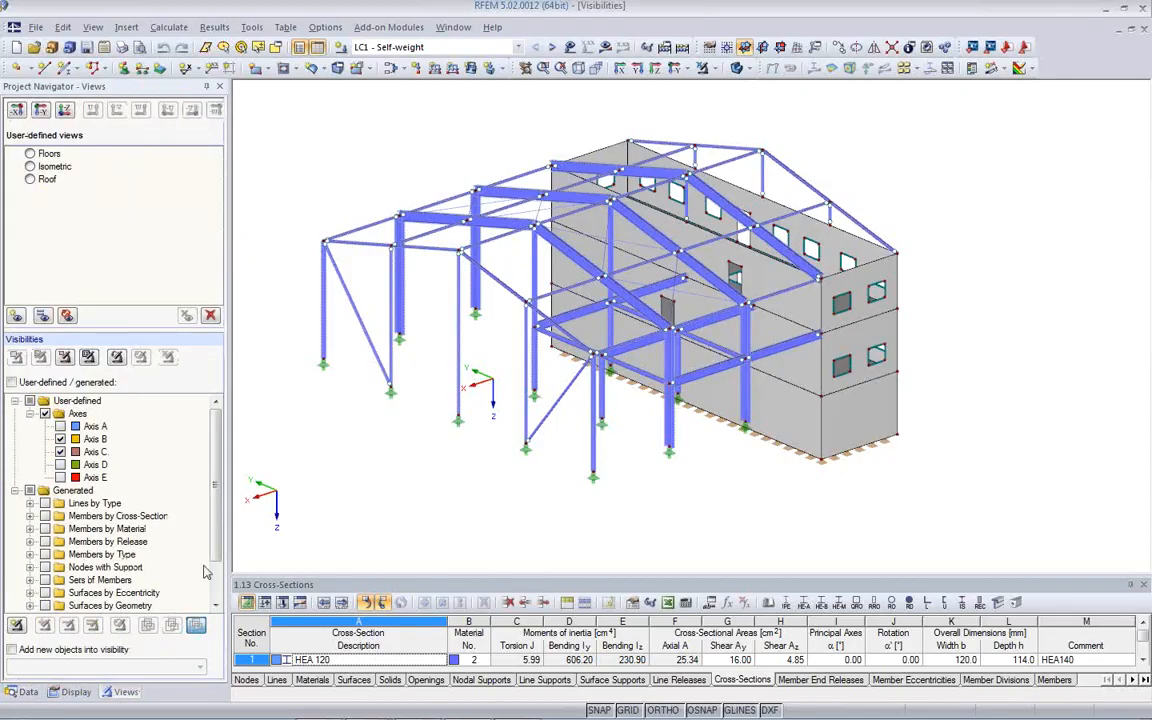
pyautogui.moveTo(462, 420); pyautogui.dragTo(516, 428, button='middle')
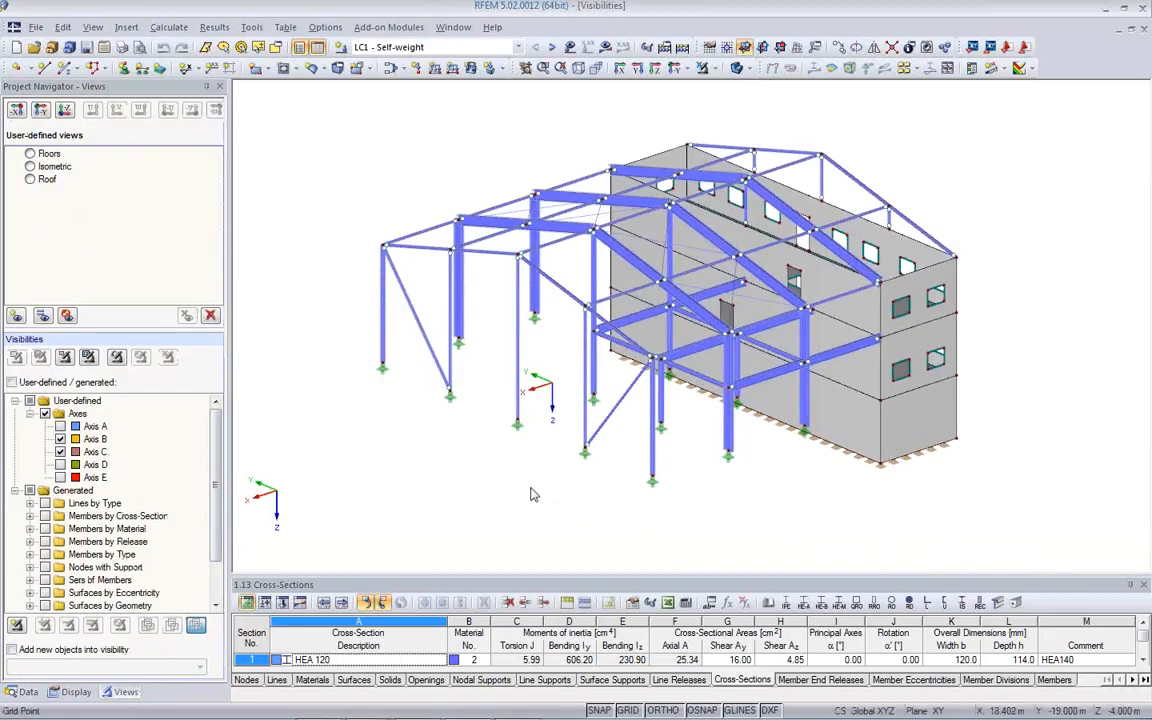
pyautogui.keyDown('ctrl'); pyautogui.moveTo(514, 483); pyautogui.dragTo(478, 493, button='middle'); pyautogui.keyUp('ctrl')
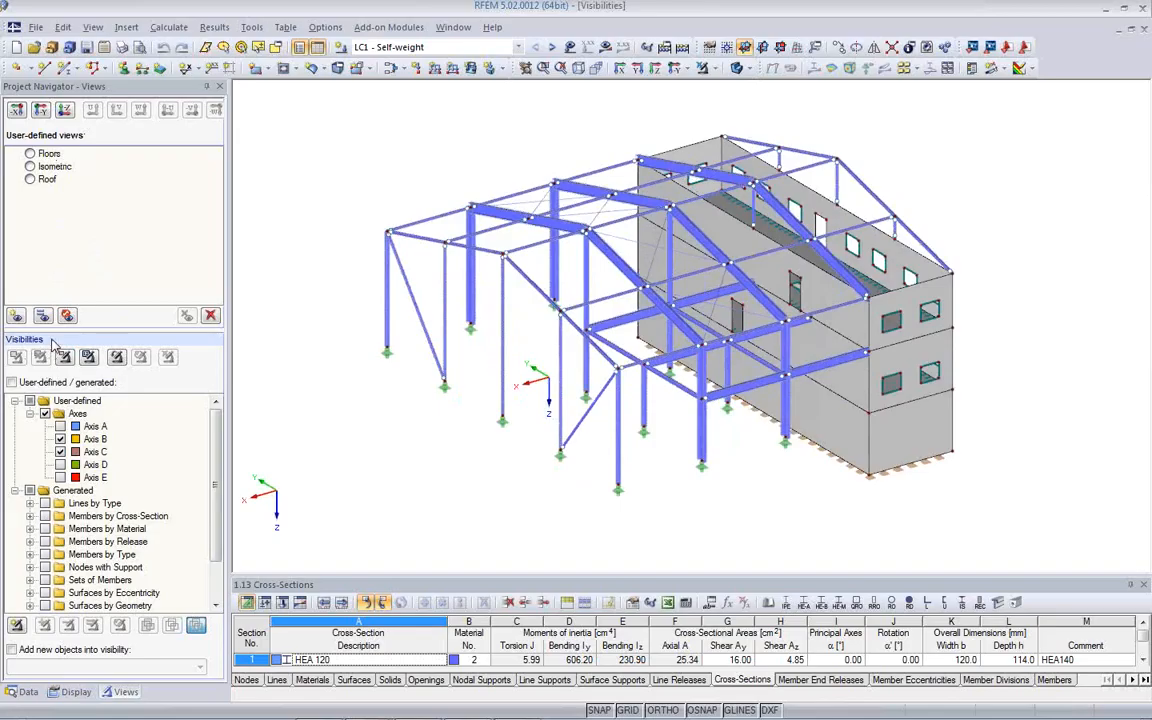
# - Display the saved views Floors, Isometric and Roof one after another, and cancel the visibility mode
pyautogui.click(30, 154)
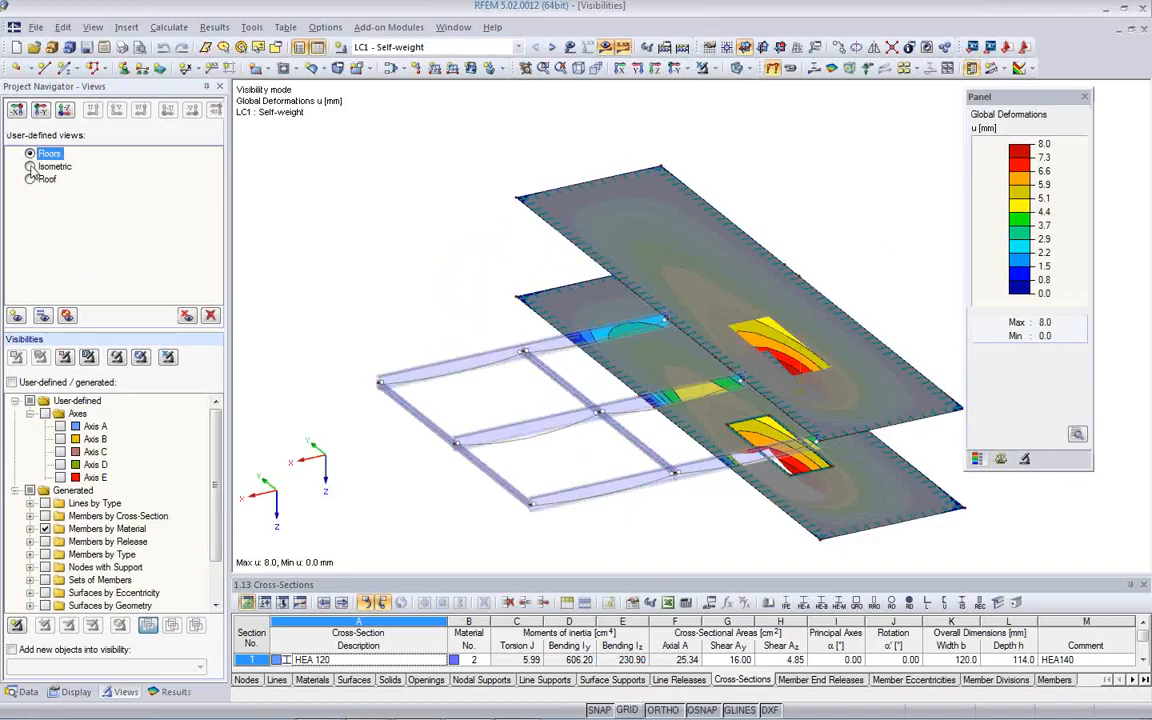
pyautogui.click(30, 167)
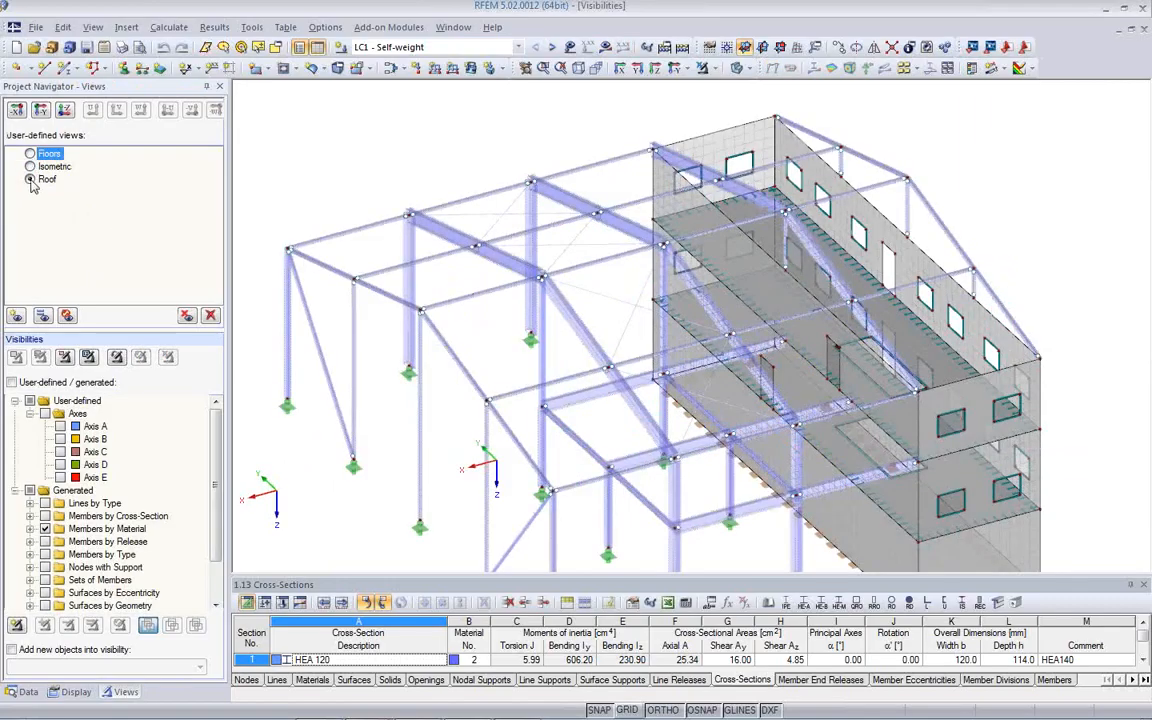
pyautogui.click(31, 180)
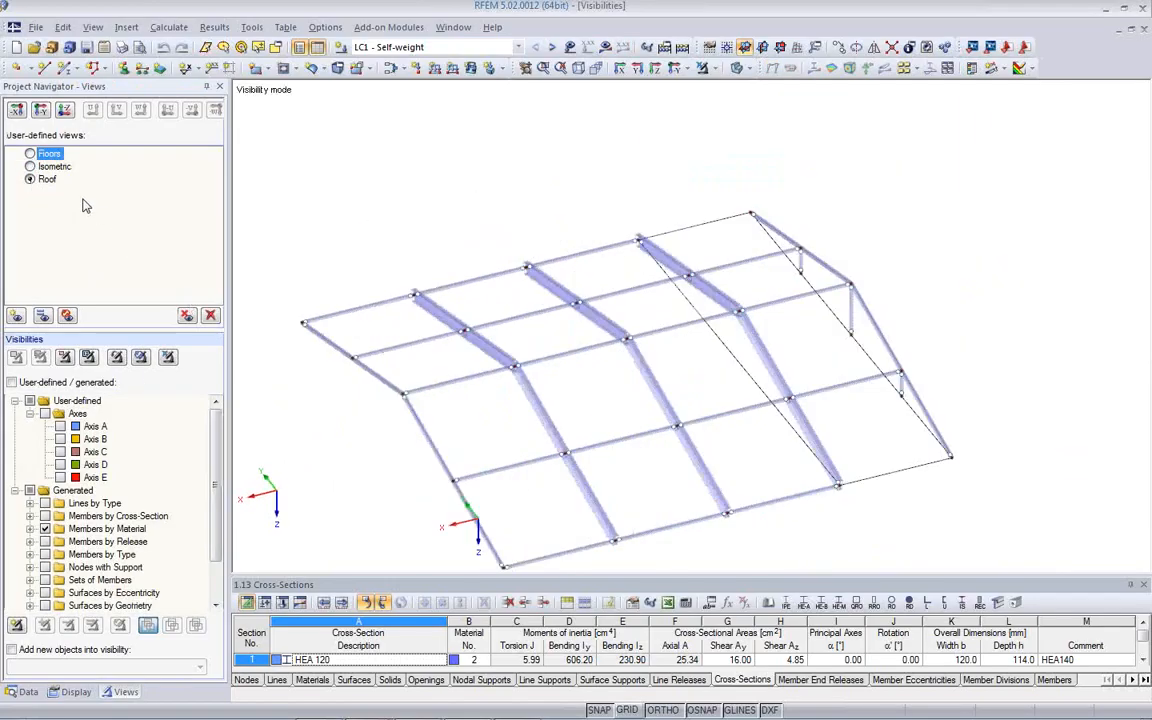
pyautogui.click(702, 67)
# - Select the building's lowest floor slab from a side view and isolate it with a visibility by selected objects
pyautogui.moveTo(770, 366); pyautogui.dragTo(770, 225, button='middle')
pyautogui.keyDown('ctrl'); pyautogui.moveTo(660, 318); pyautogui.dragTo(583, 148, button='middle'); pyautogui.keyUp('ctrl')
pyautogui.moveTo(663, 453); pyautogui.dragTo(577, 449, button='middle')
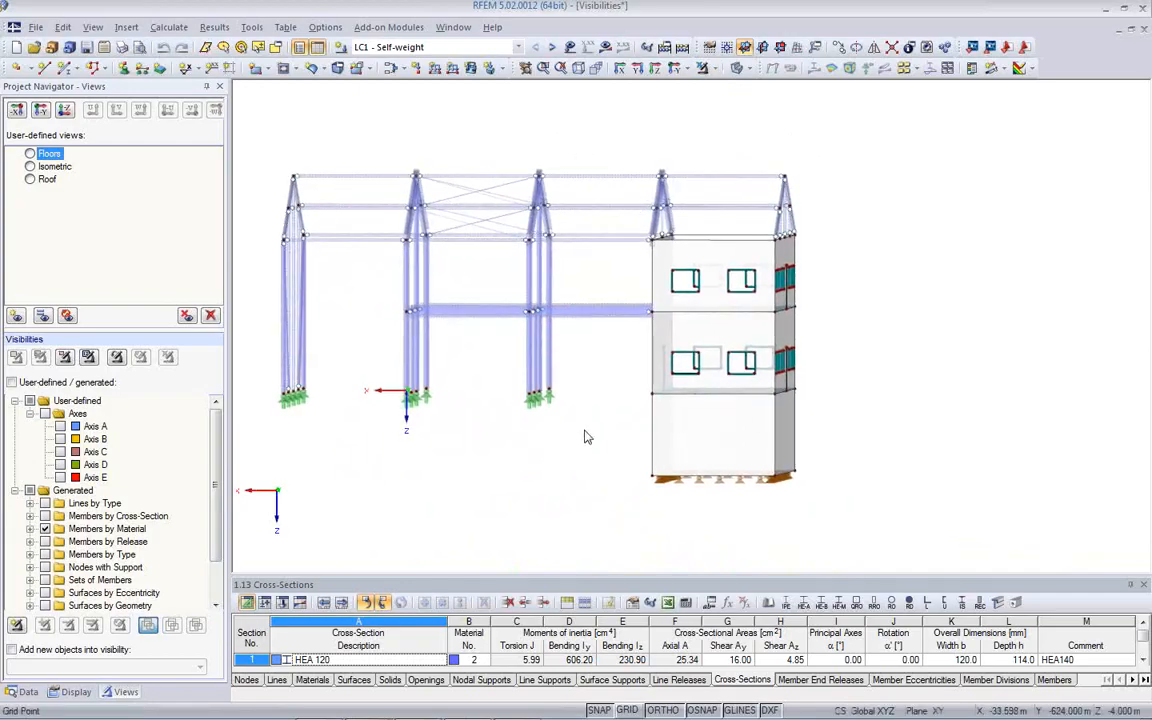
pyautogui.moveTo(635, 378); pyautogui.dragTo(801, 394)
pyautogui.keyDown('ctrl'); pyautogui.moveTo(643, 450); pyautogui.dragTo(609, 463, button='middle'); pyautogui.keyUp('ctrl')
pyautogui.moveTo(669, 396); pyautogui.dragTo(805, 414)
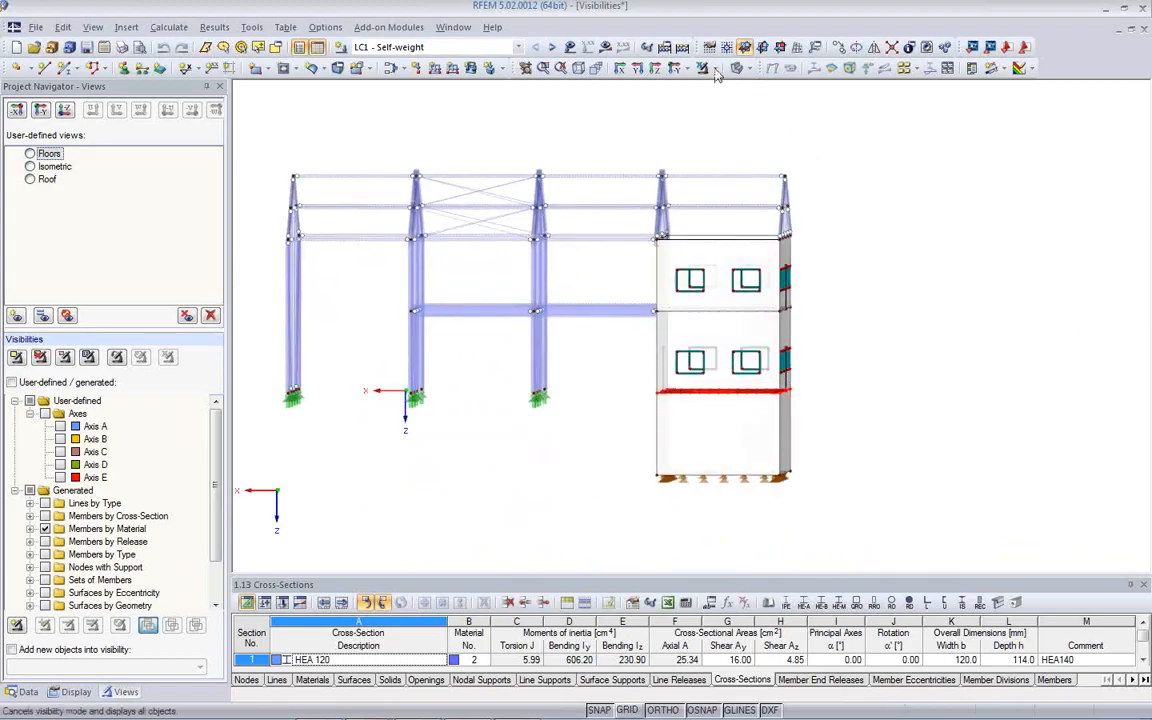
pyautogui.click(641, 68)
pyautogui.click(722, 96)
pyautogui.keyDown('ctrl'); pyautogui.moveTo(612, 368); pyautogui.dragTo(707, 249, button='middle'); pyautogui.keyUp('ctrl')
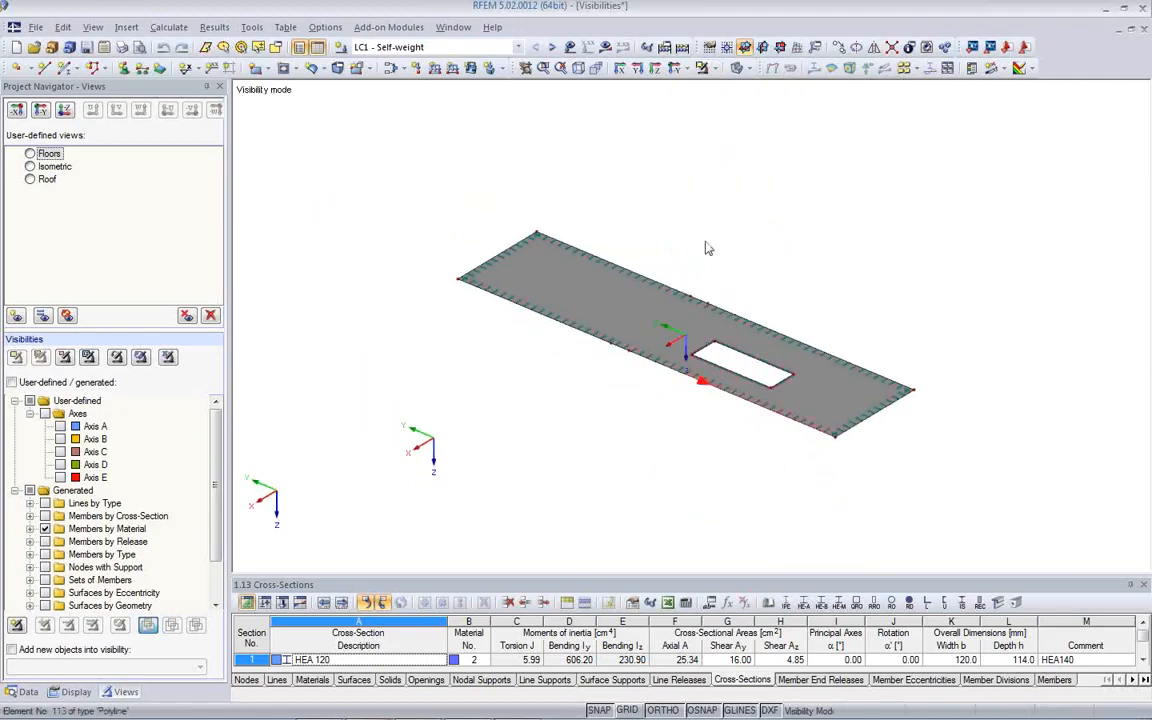
# - Display the LC1 global deformations u on the isolated floor slab using the wireframe display model
pyautogui.click(605, 48)
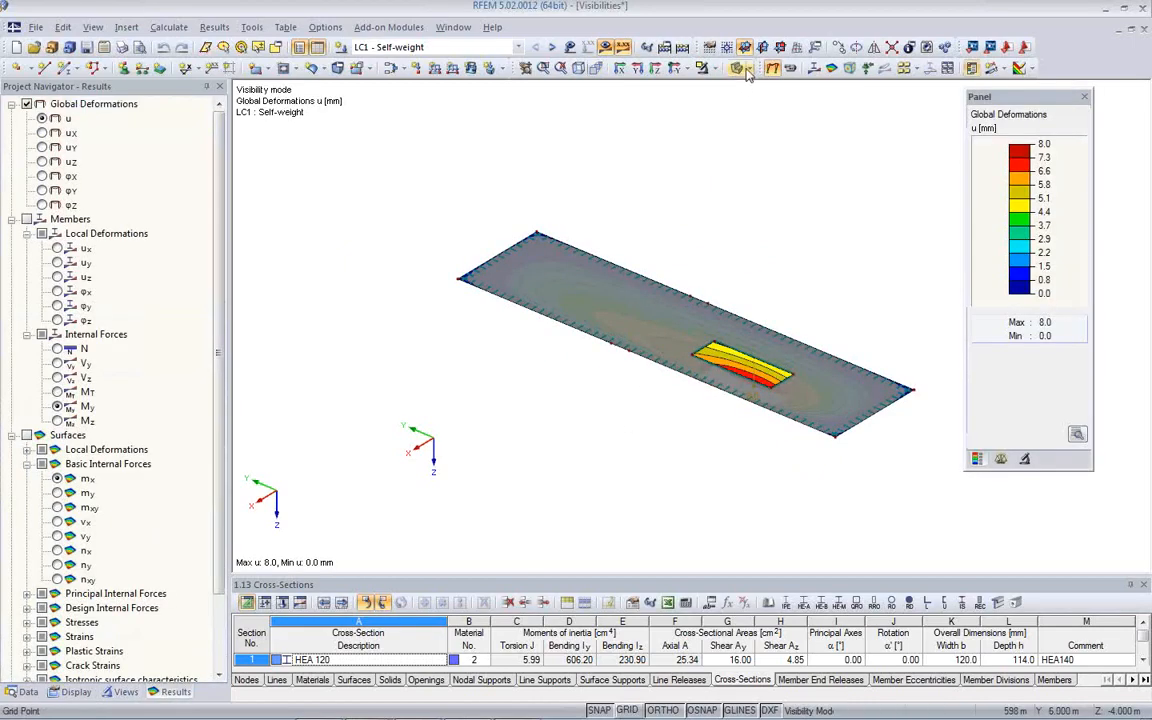
pyautogui.moveTo(652, 457)
pyautogui.keyDown('ctrl'); pyautogui.mouseDown(button='middle')
pyautogui.moveTo(658, 437)
pyautogui.moveTo(630, 437)
pyautogui.moveTo(643, 476)
pyautogui.mouseUp(button='middle'); pyautogui.keyUp('ctrl')
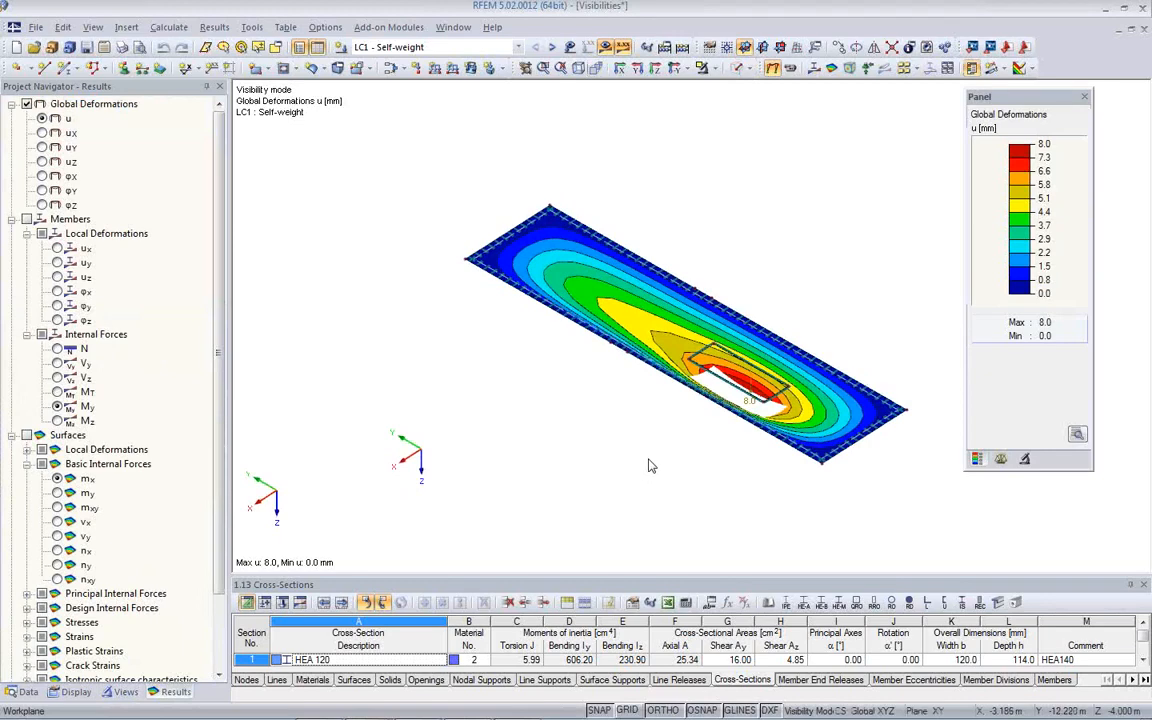
pyautogui.moveTo(658, 422)
pyautogui.keyDown('ctrl'); pyautogui.mouseDown(button='middle')
pyautogui.moveTo(589, 360)
pyautogui.moveTo(674, 420)
pyautogui.moveTo(668, 429)
pyautogui.mouseUp(button='middle'); pyautogui.keyUp('ctrl')
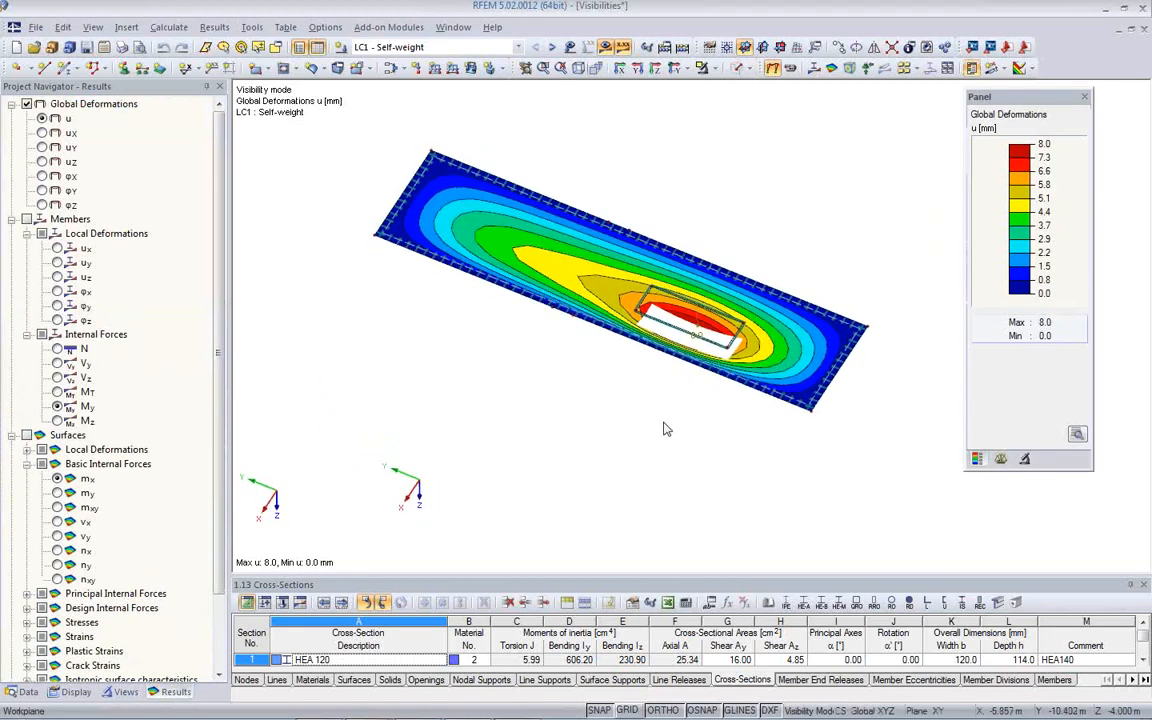
# - Save the current display of the isolated slab as a new user-defined view named Floor 1
pyautogui.click(127, 692)
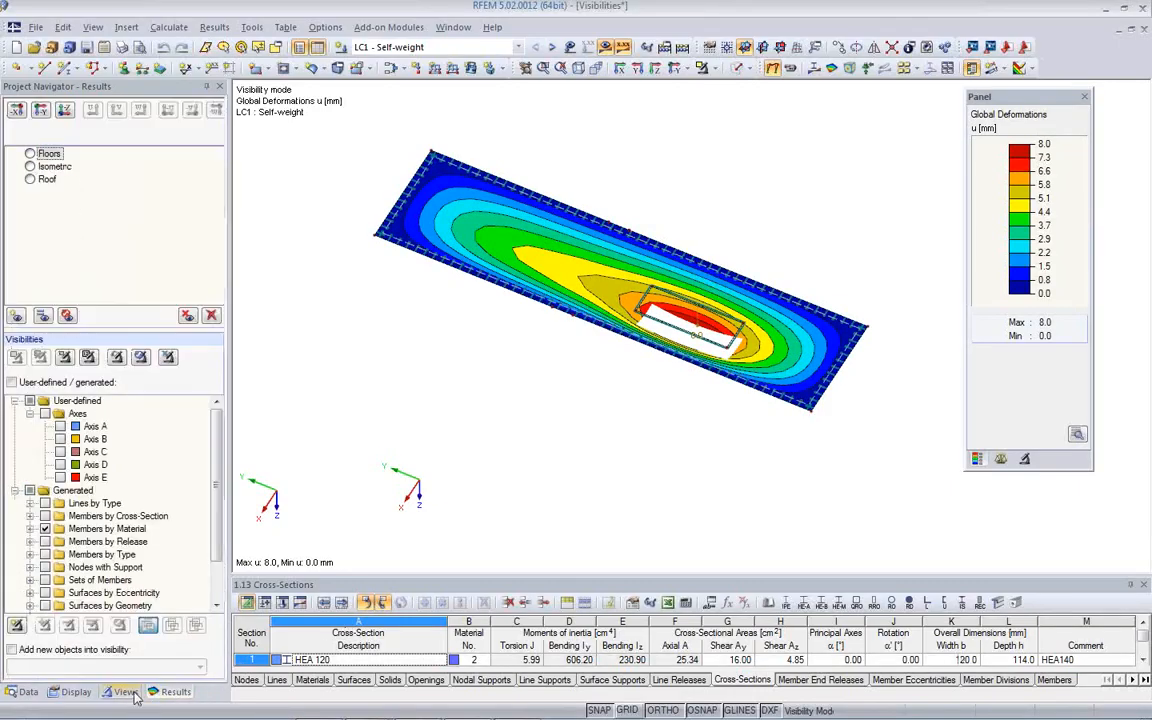
pyautogui.click(16, 318)
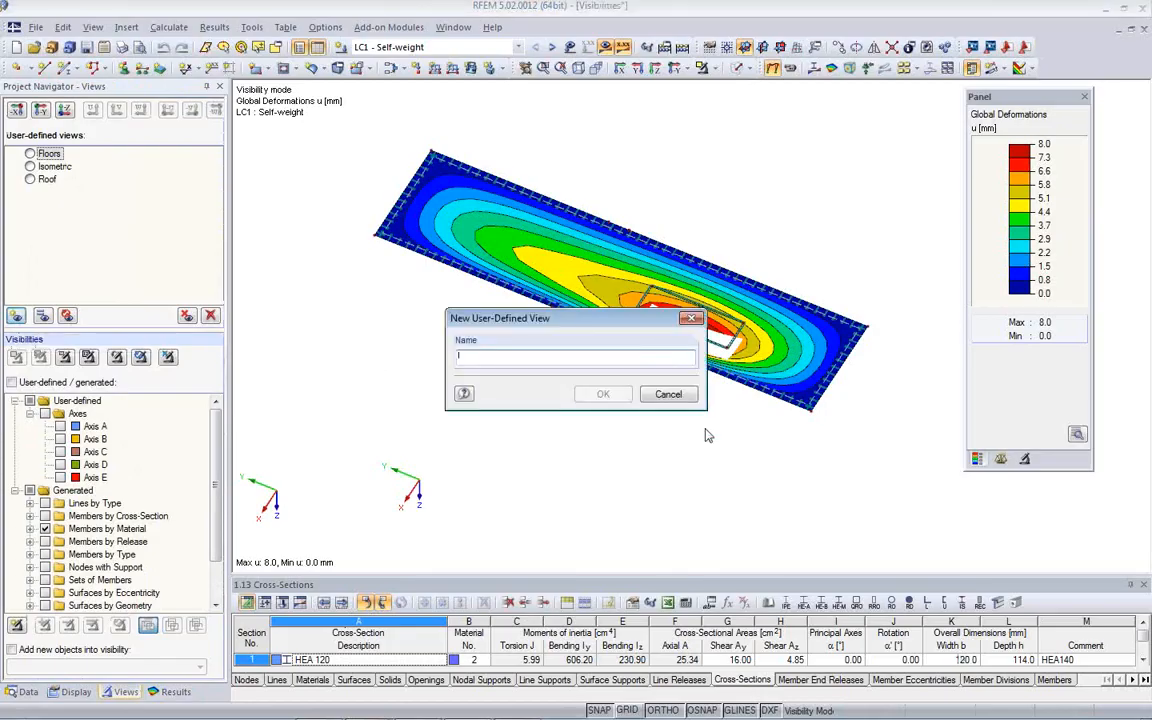
pyautogui.write('Floor 1')
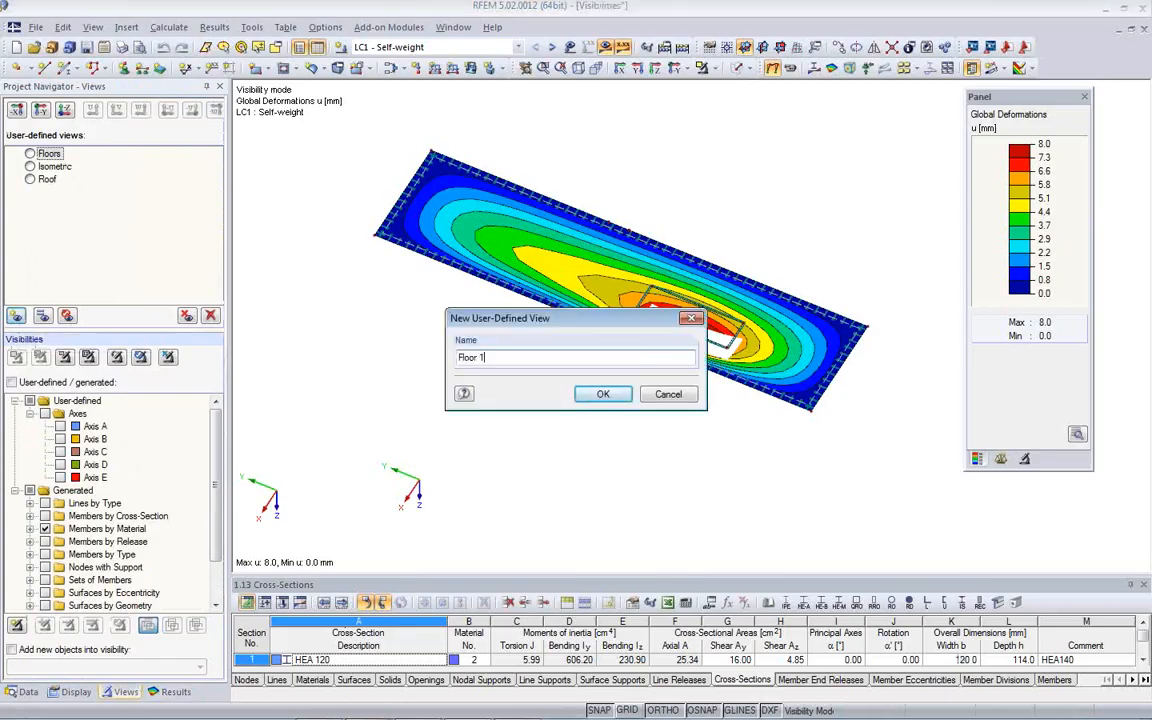
pyautogui.click(603, 395)
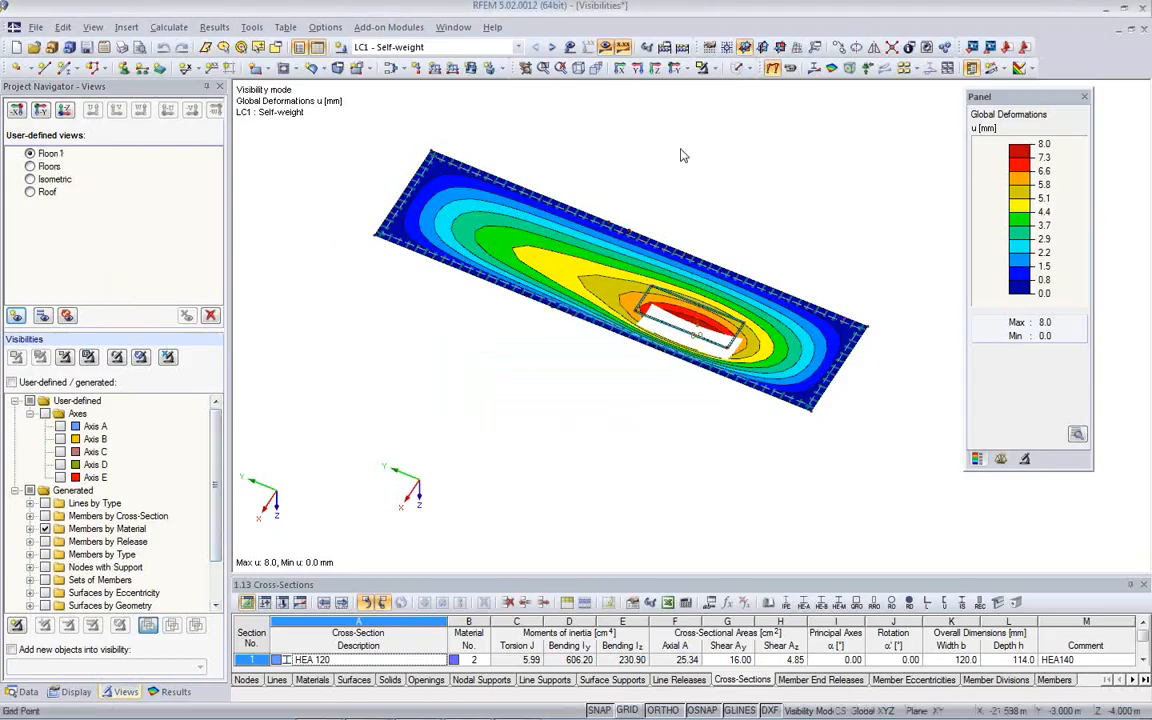
# - Cancel the visibility mode to show the entire structure, and turn off the results display
pyautogui.click(713, 69)
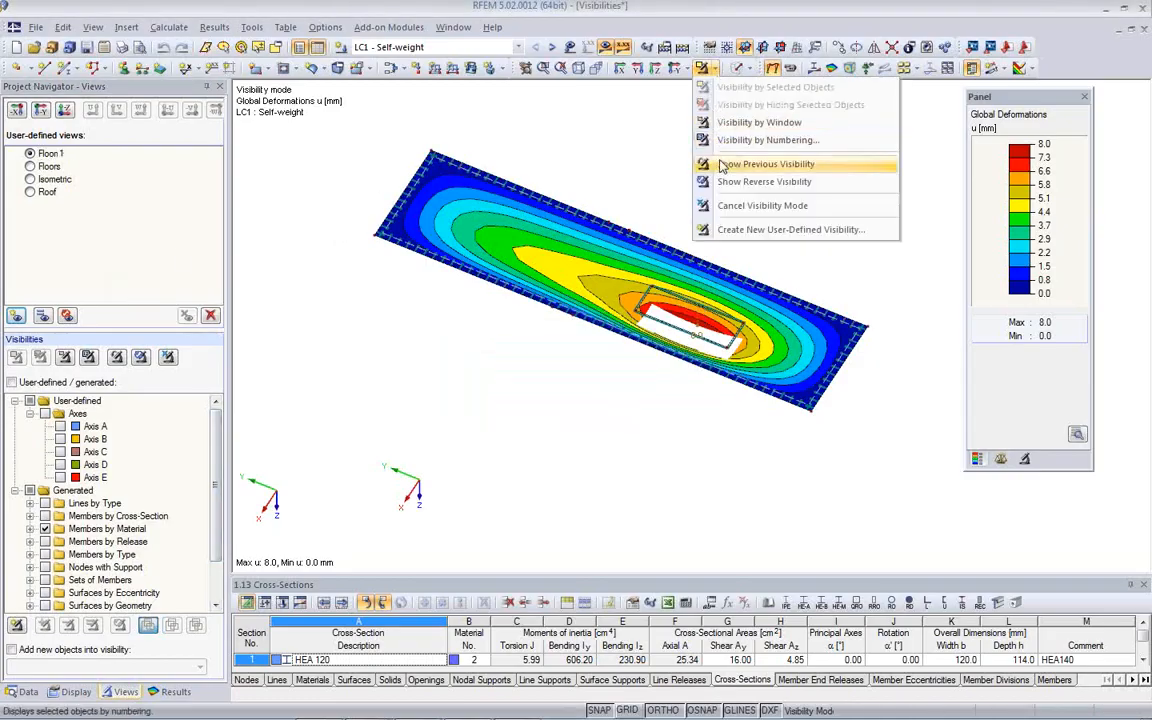
pyautogui.click(724, 205)
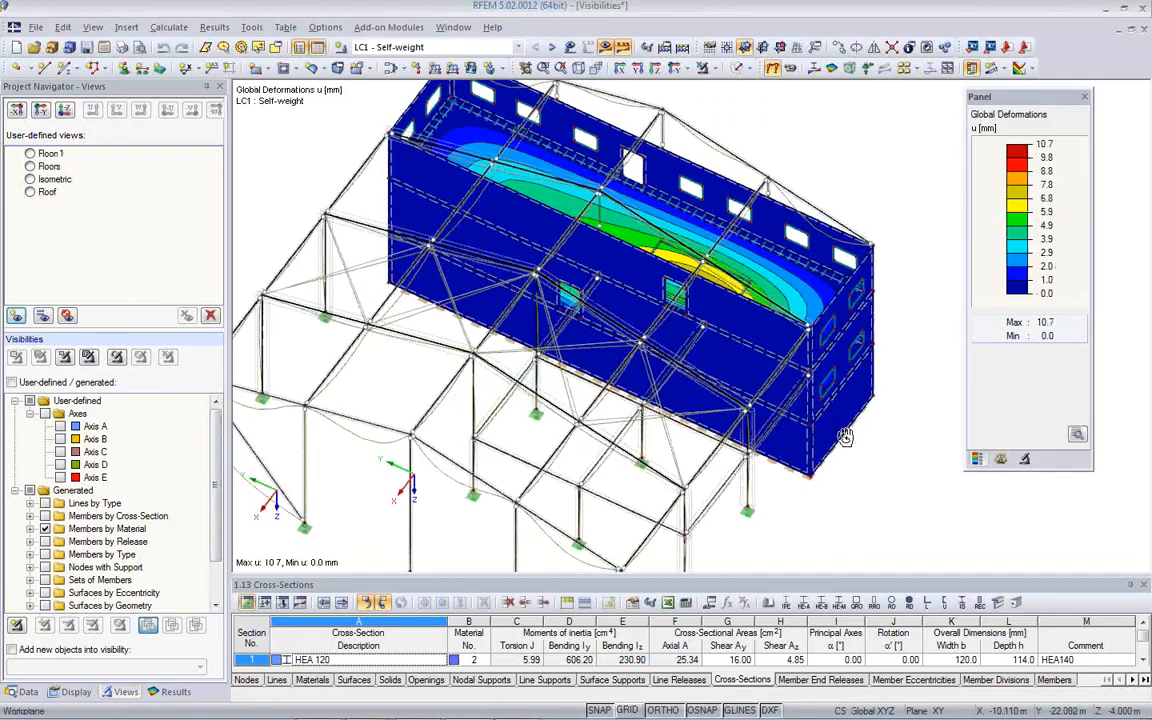
pyautogui.click(771, 73)
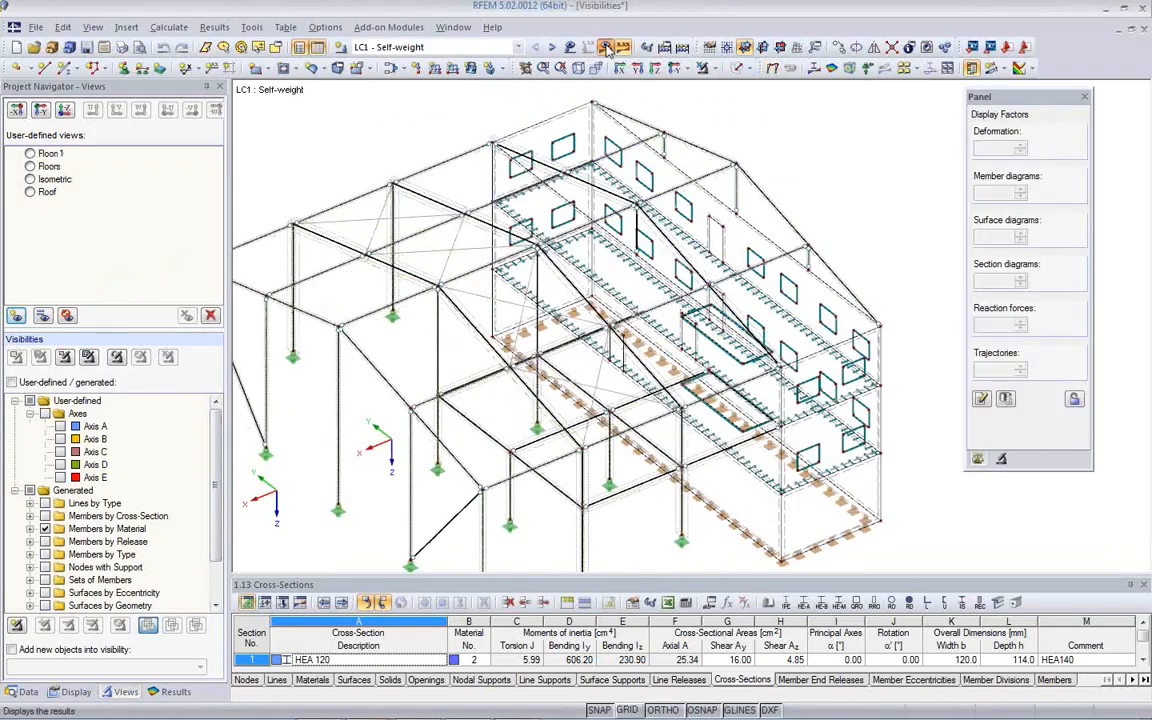
pyautogui.click(606, 48)
pyautogui.moveTo(647, 277); pyautogui.dragTo(740, 228, button='middle')
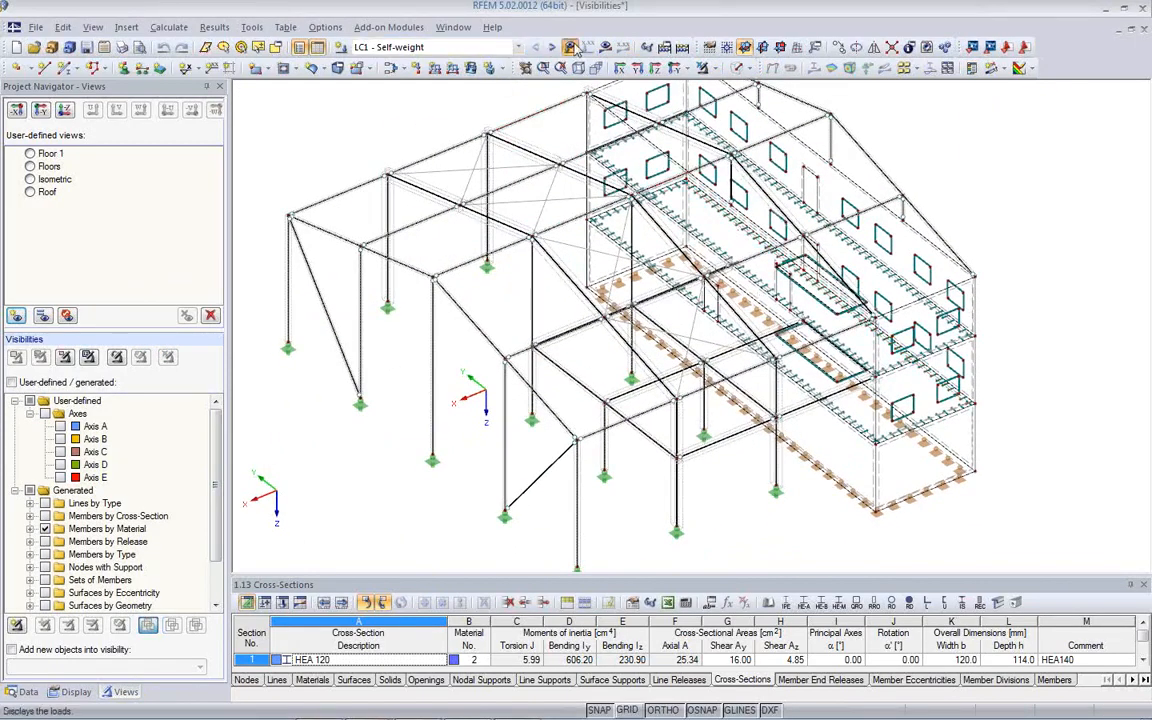
# - Show the LC1 loads on the whole model, and recall the user-defined view Floor 1
pyautogui.click(570, 47)
pyautogui.keyDown('ctrl'); pyautogui.moveTo(640, 345); pyautogui.dragTo(333, 295, button='middle'); pyautogui.keyUp('ctrl')
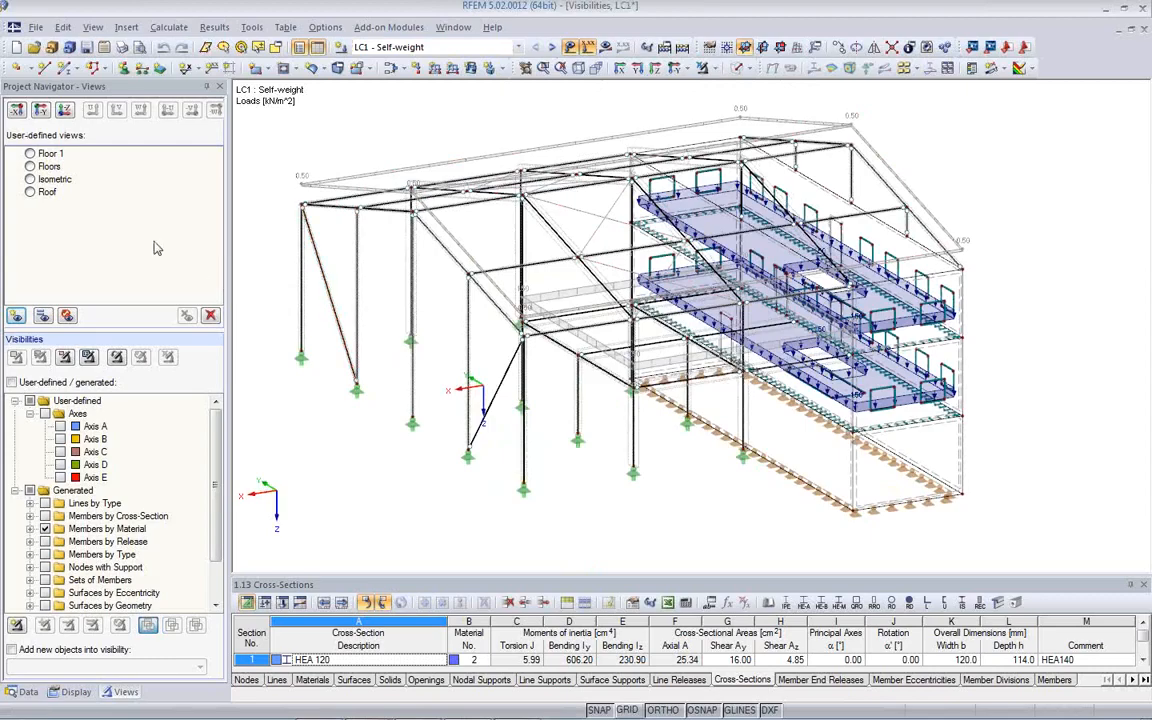
pyautogui.click(31, 155)
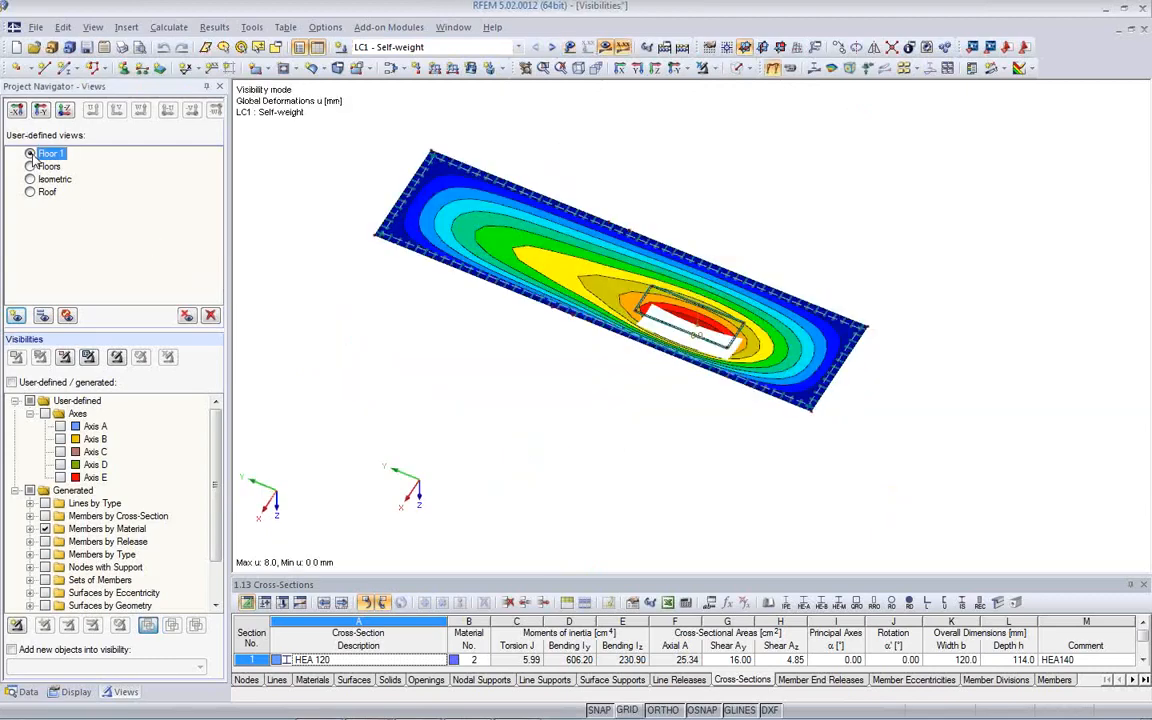
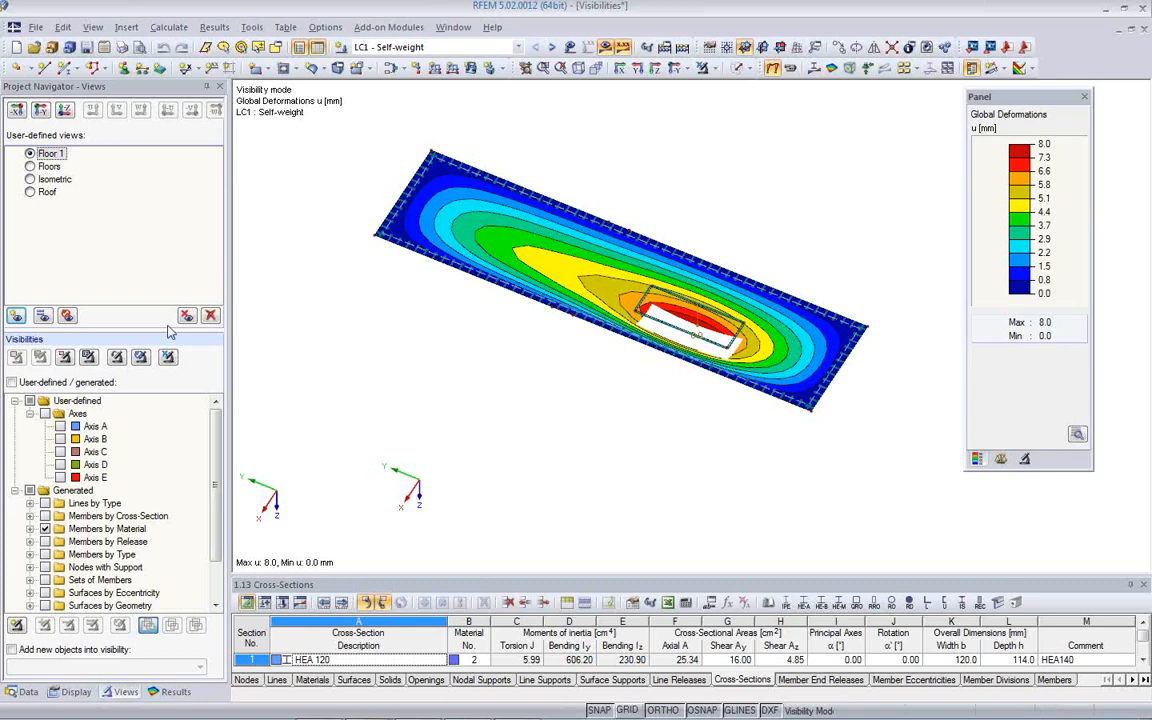
# - Redefine the user-defined view Floor 1 with the slab seen in the Z direction, and restore the view after rotating the model
pyautogui.keyDown('ctrl'); pyautogui.moveTo(547, 396); pyautogui.dragTo(118, 330, button='middle'); pyautogui.keyUp('ctrl')
pyautogui.keyDown('ctrl'); pyautogui.moveTo(635, 434); pyautogui.dragTo(560, 500, button='middle'); pyautogui.keyUp('ctrl')
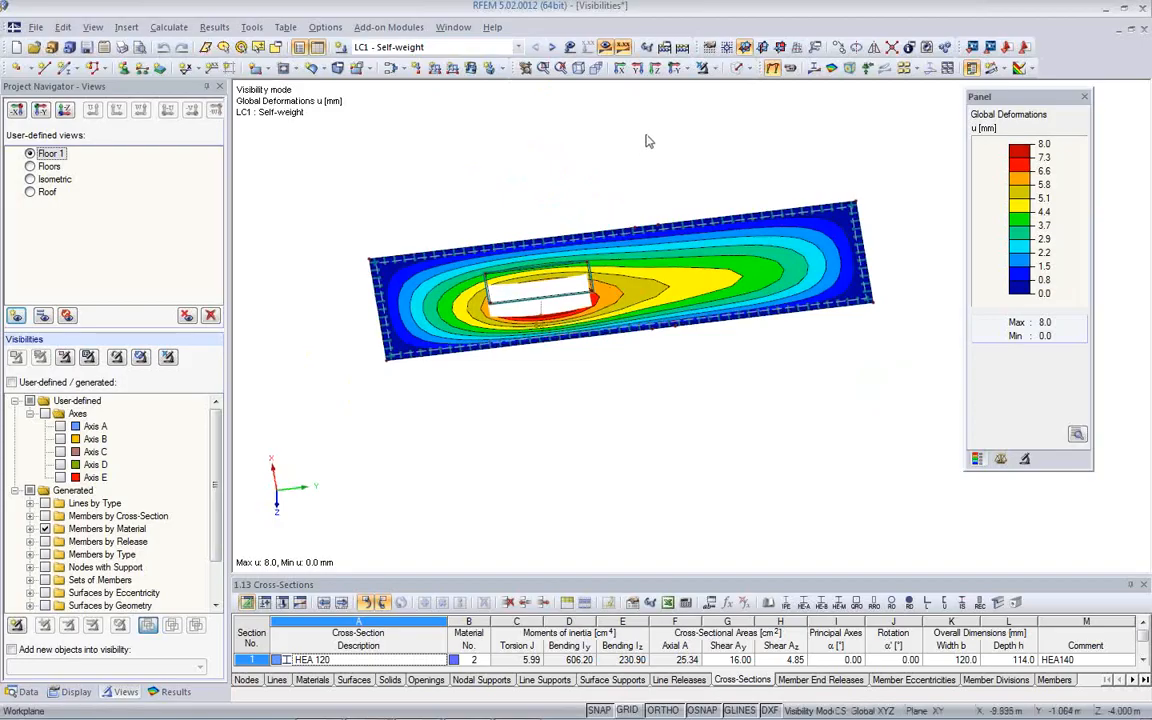
pyautogui.click(657, 71)
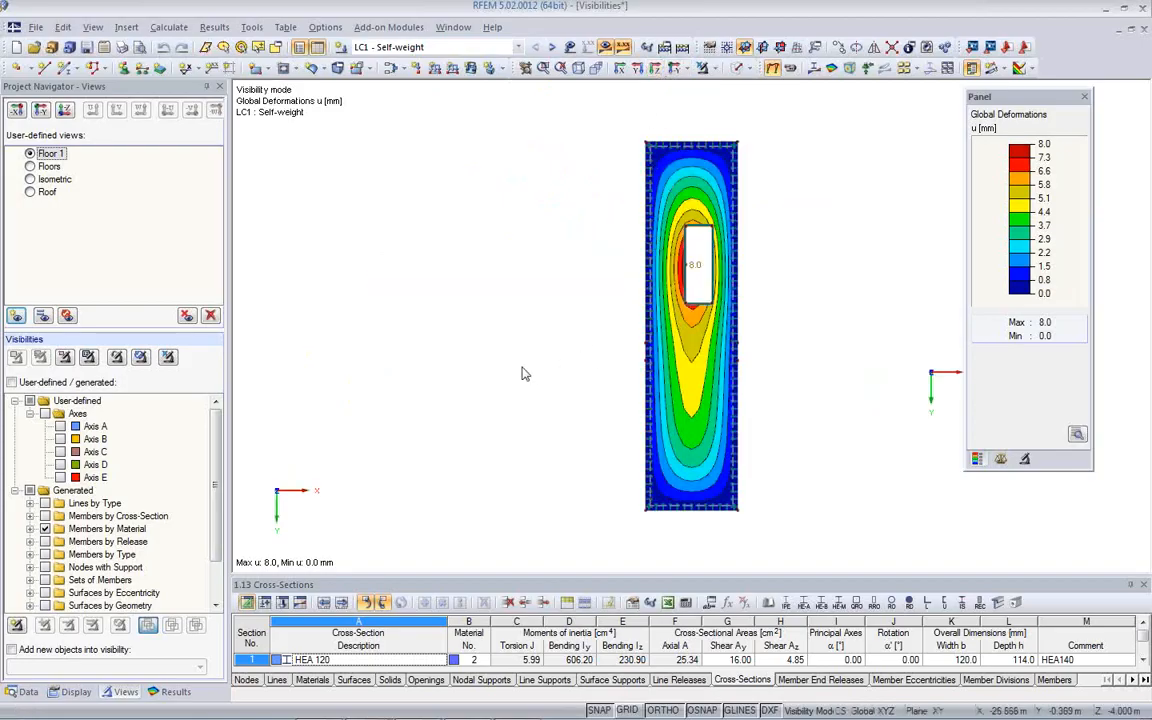
pyautogui.click(52, 154)
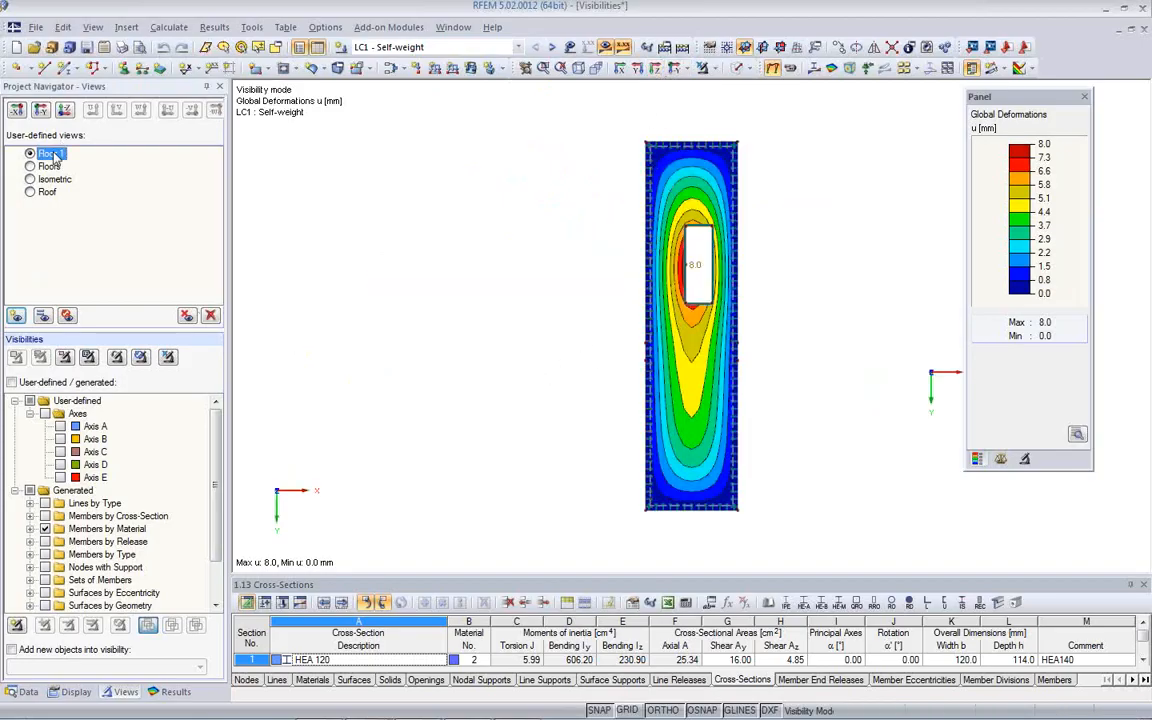
pyautogui.click(43, 320)
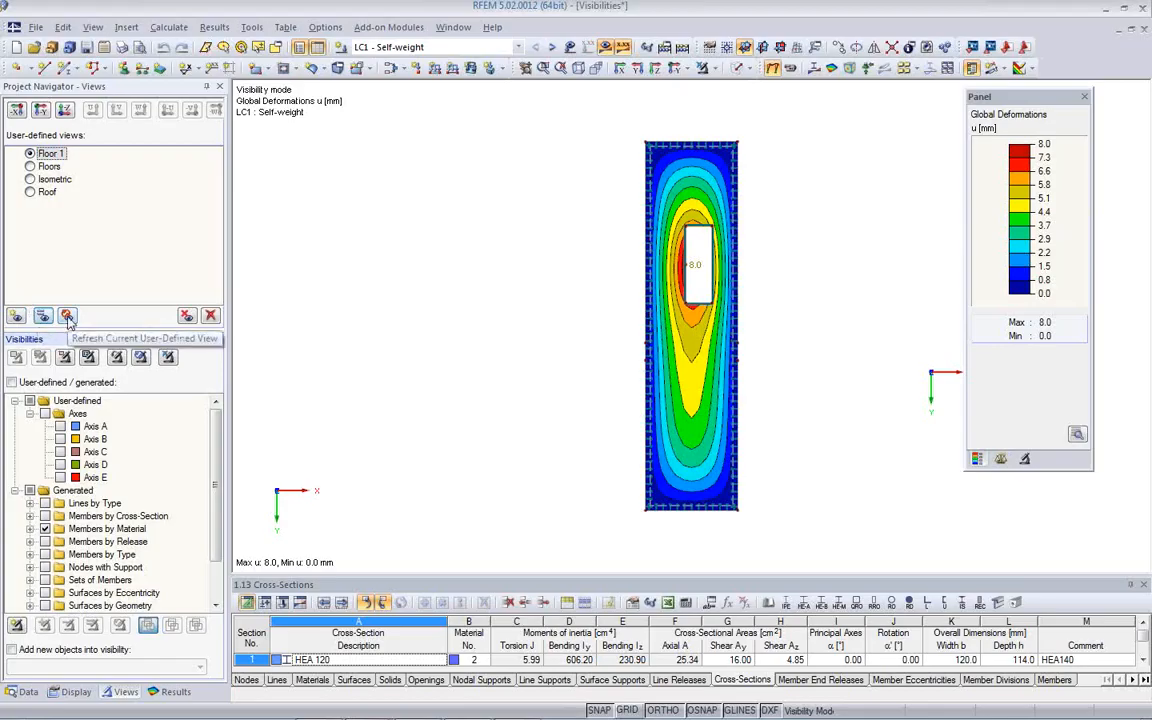
pyautogui.keyDown('ctrl'); pyautogui.moveTo(467, 380); pyautogui.dragTo(363, 303, button='middle'); pyautogui.keyUp('ctrl')
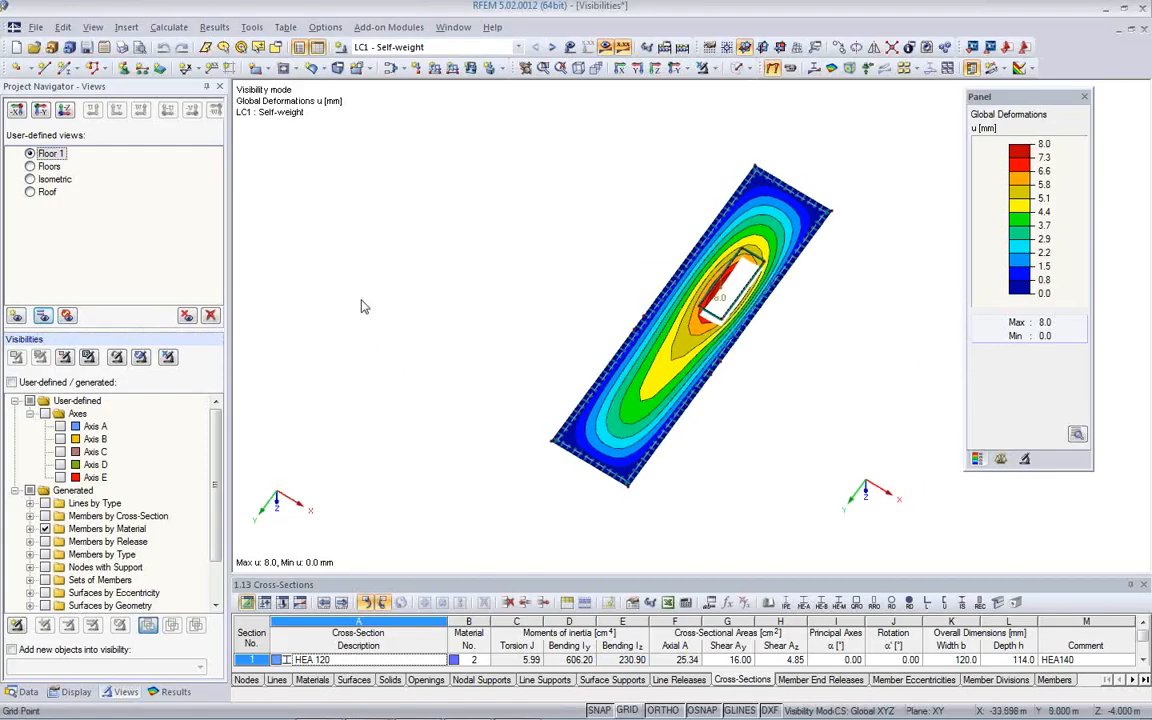
pyautogui.click(67, 316)
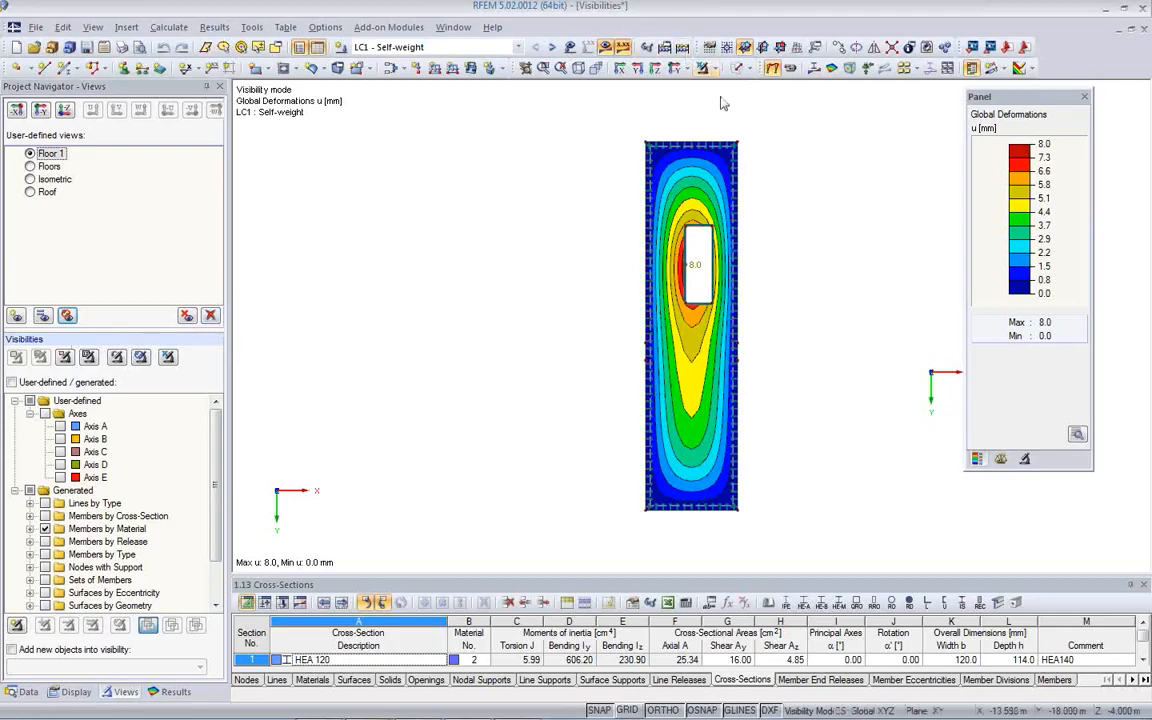
# - Cancel the visibility mode, and show the whole structure in isometric view without the results
pyautogui.click(704, 72)
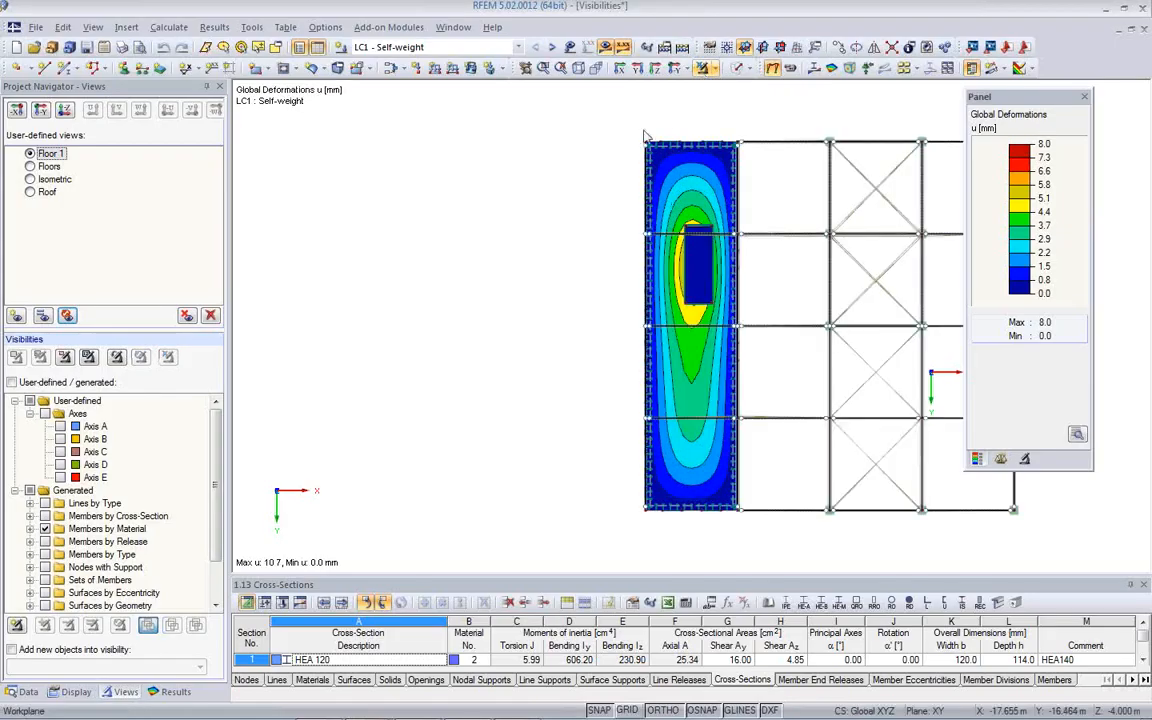
pyautogui.click(578, 67)
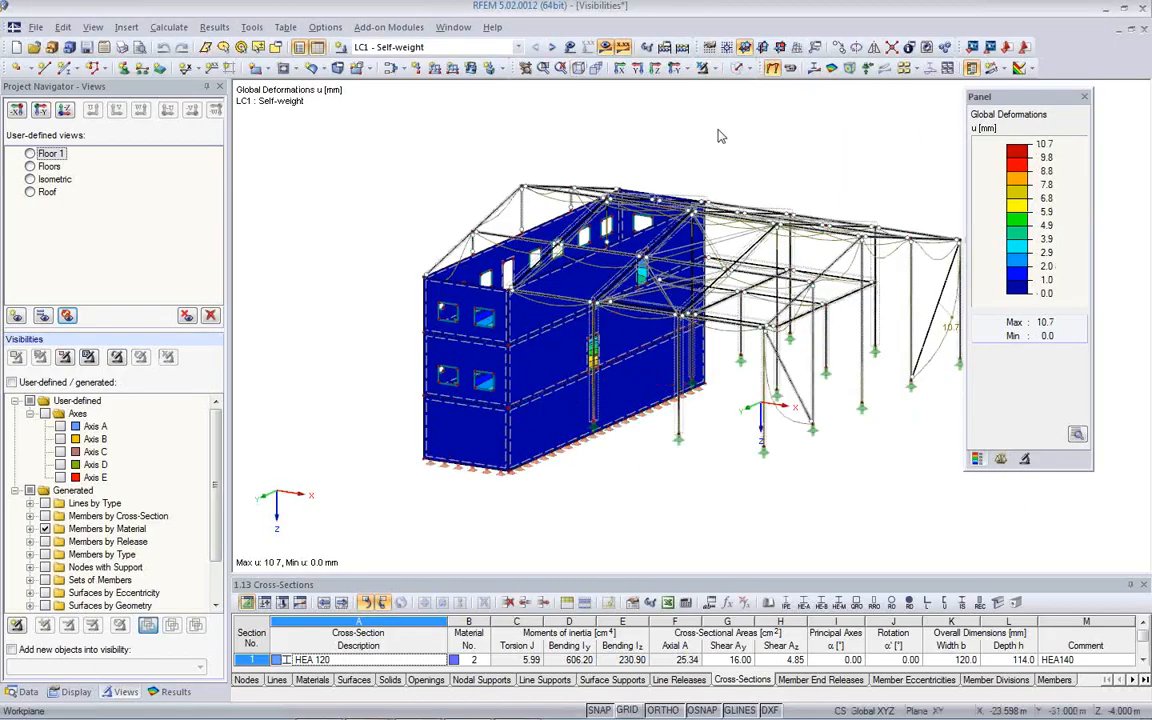
pyautogui.click(606, 48)
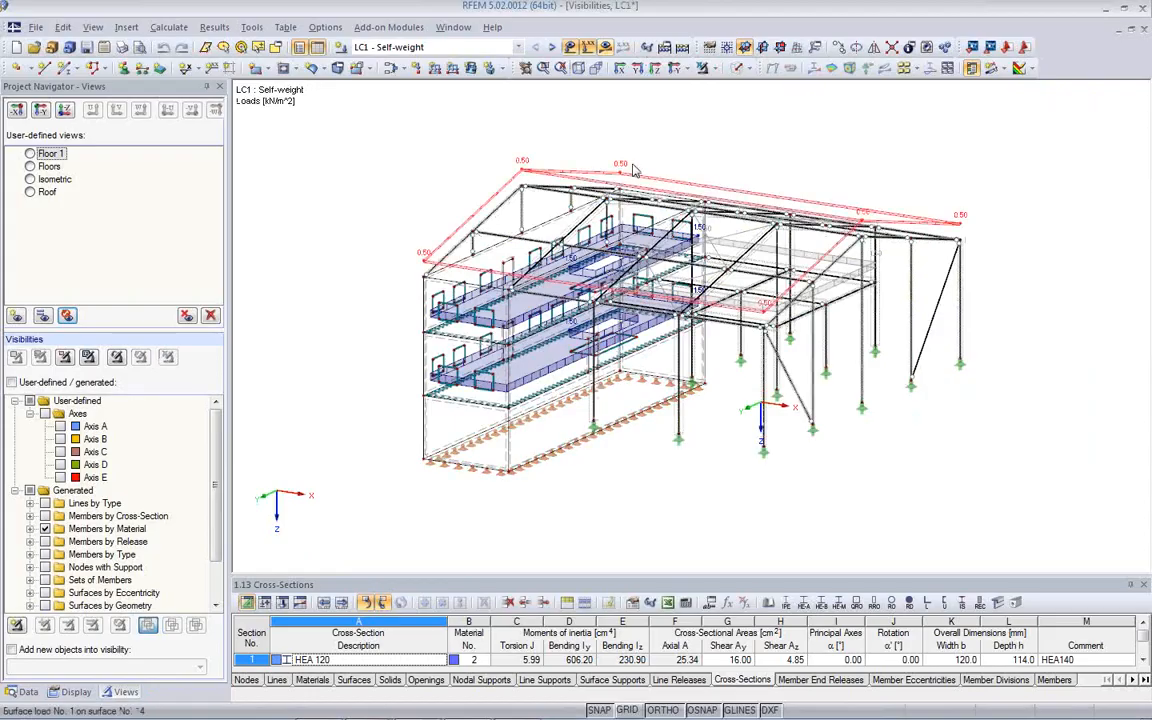
# - Turn off the loads display and show the whole structure with the solid display model
pyautogui.click(571, 49)
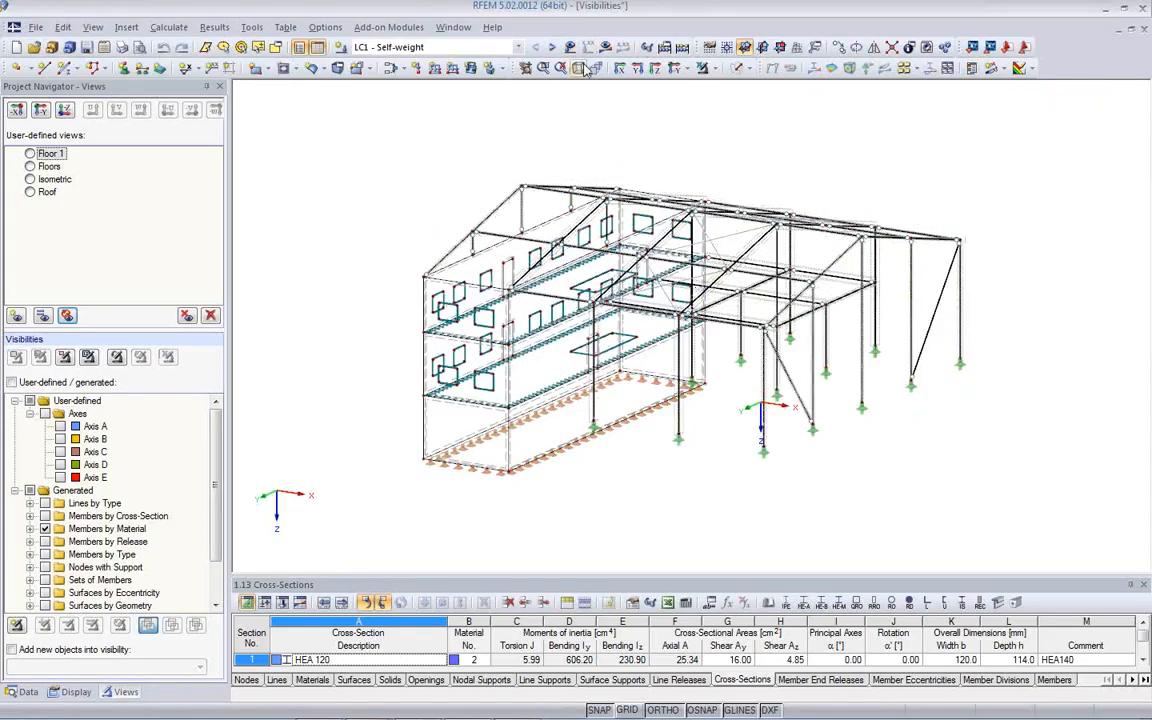
pyautogui.click(738, 74)
pyautogui.keyDown('ctrl'); pyautogui.moveTo(822, 404); pyautogui.dragTo(193, 479, button='middle'); pyautogui.keyUp('ctrl')
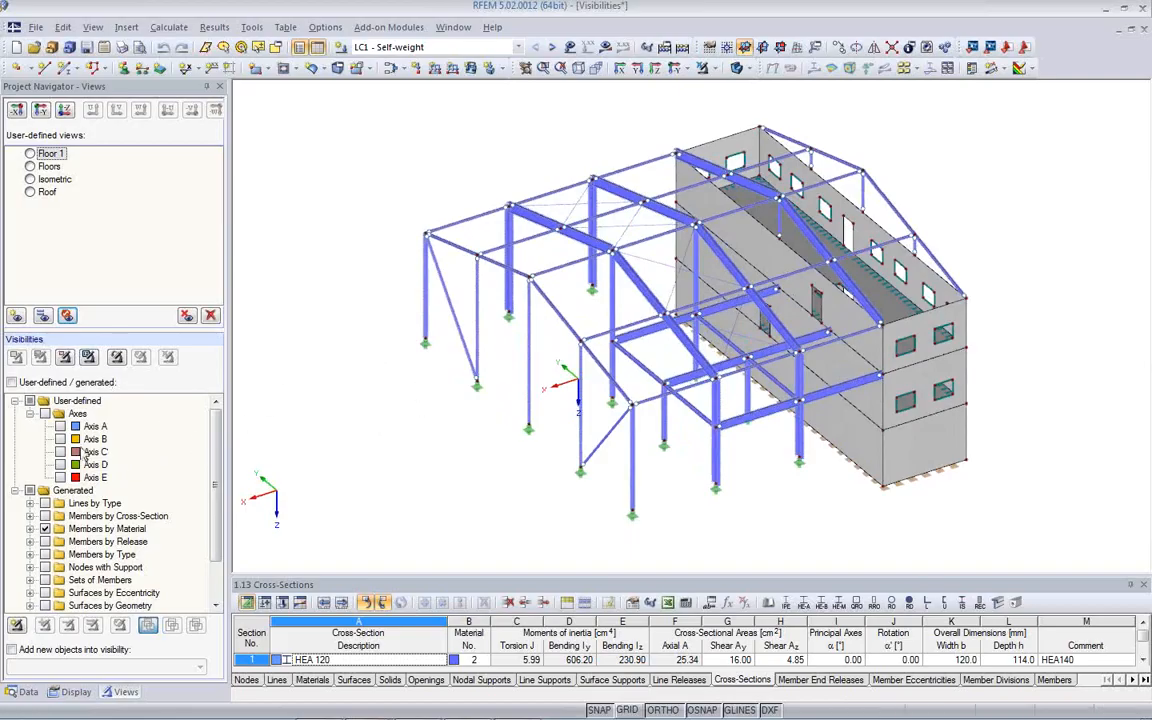
# - Display the user-defined visibilities Axis A to Axis E, and deactivate the generated visibility Members by Material
pyautogui.click(60, 427)
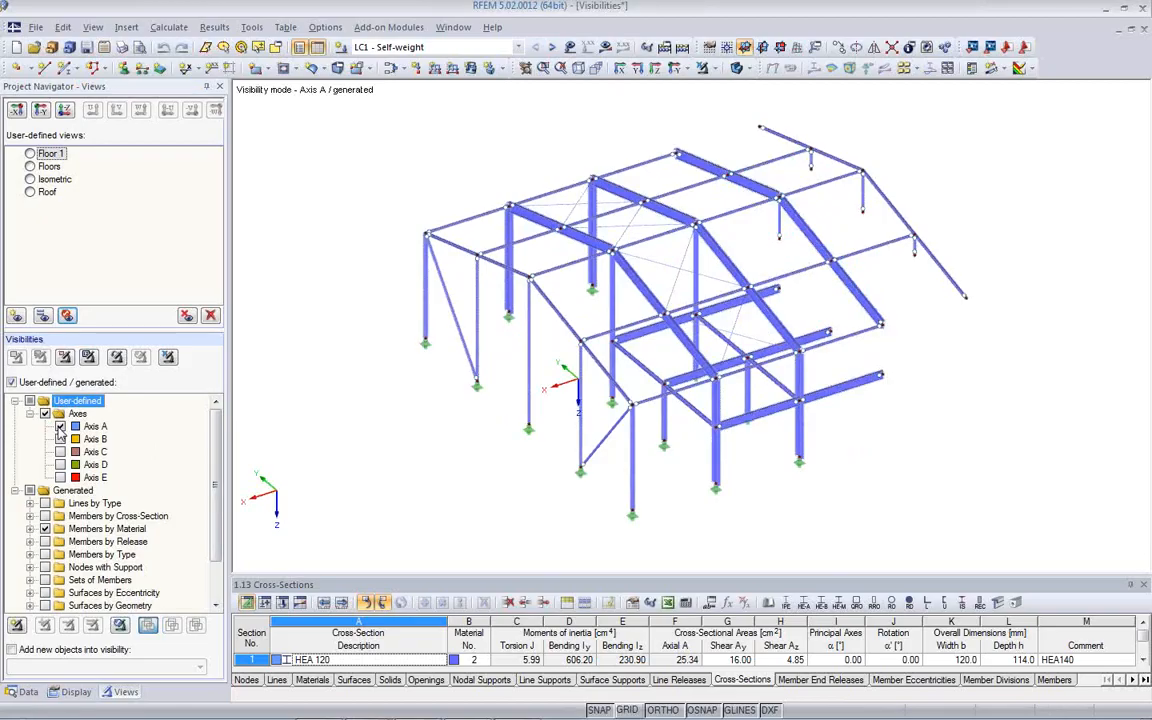
pyautogui.click(45, 528)
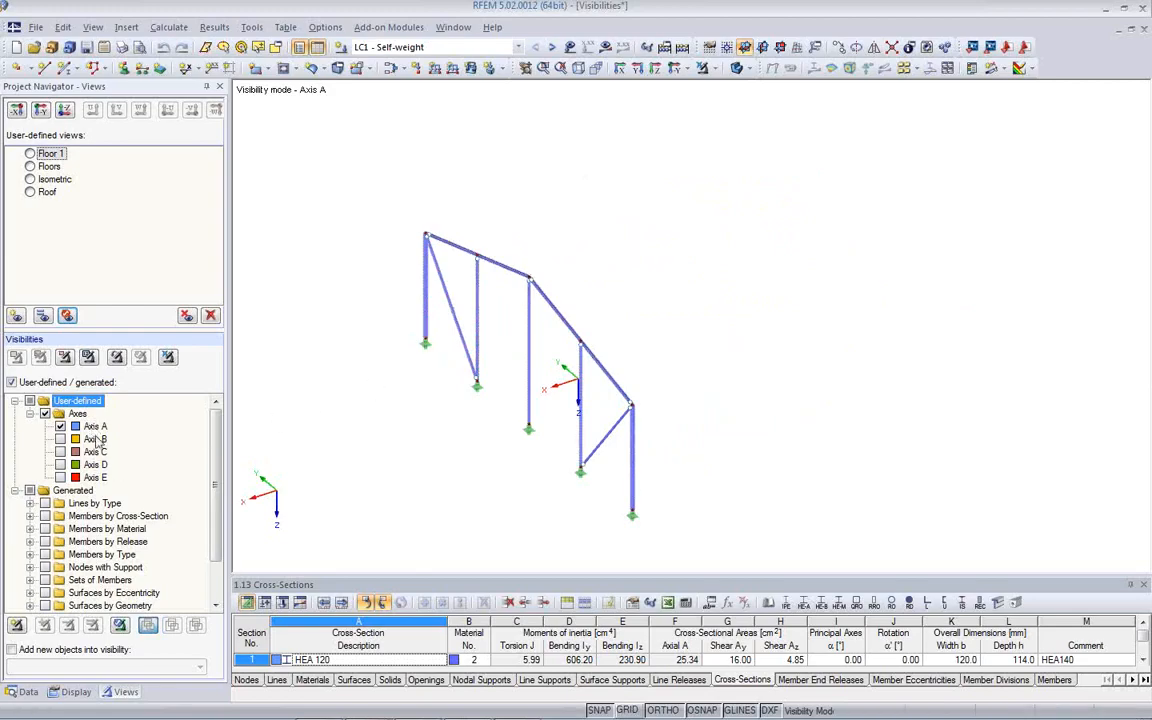
pyautogui.click(60, 439)
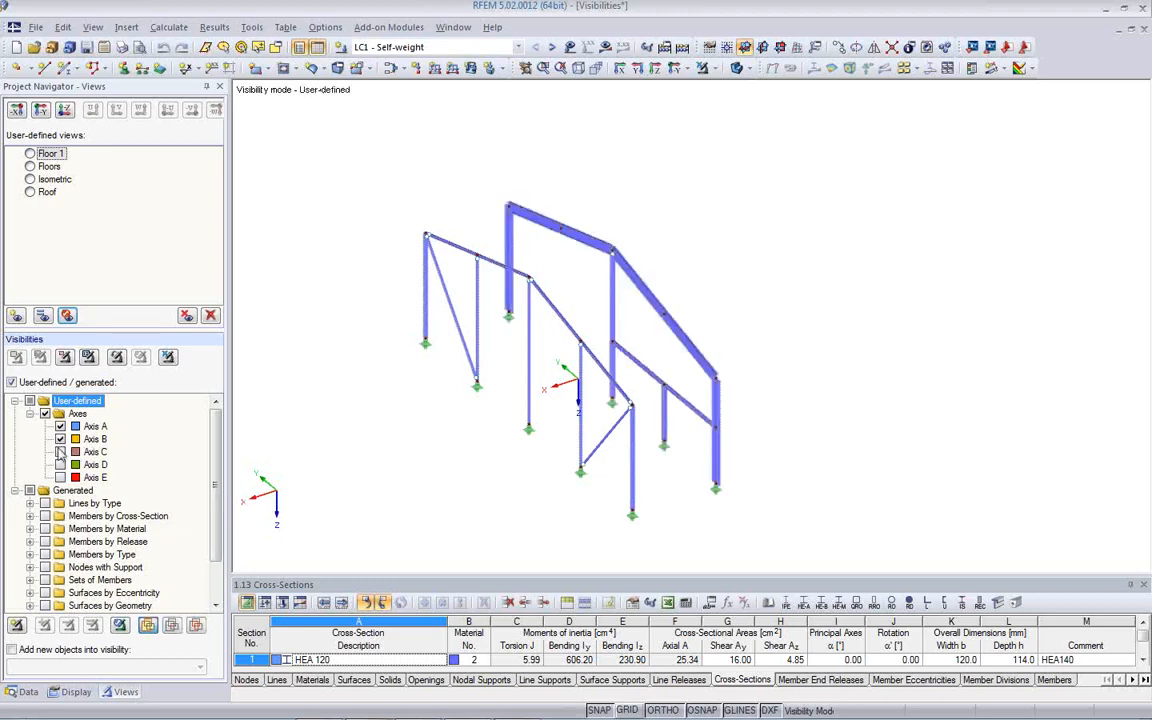
pyautogui.click(60, 452)
pyautogui.click(60, 465)
pyautogui.click(60, 478)
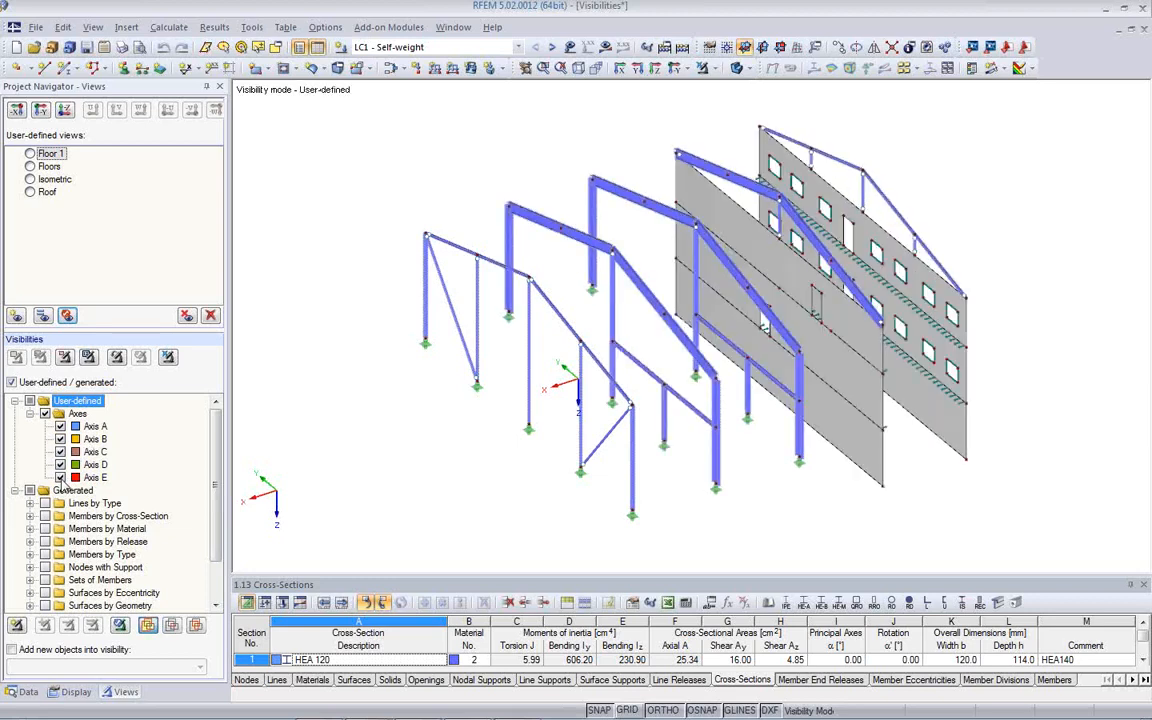
pyautogui.keyDown('ctrl'); pyautogui.moveTo(725, 434); pyautogui.dragTo(660, 420, button='middle'); pyautogui.keyUp('ctrl')
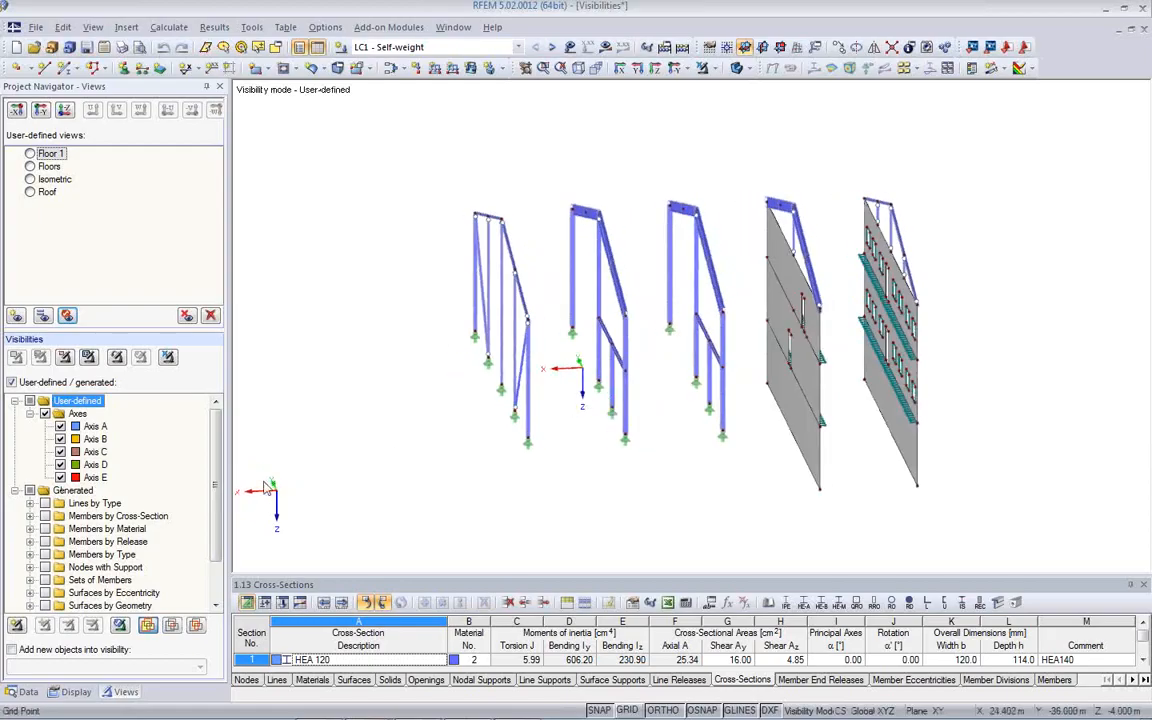
# - Hide the visibilities Axis D and Axis E, and show the hidden objects in the background
pyautogui.click(60, 465)
pyautogui.click(60, 478)
pyautogui.keyDown('ctrl'); pyautogui.moveTo(290, 455); pyautogui.dragTo(352, 467, button='middle'); pyautogui.keyUp('ctrl')
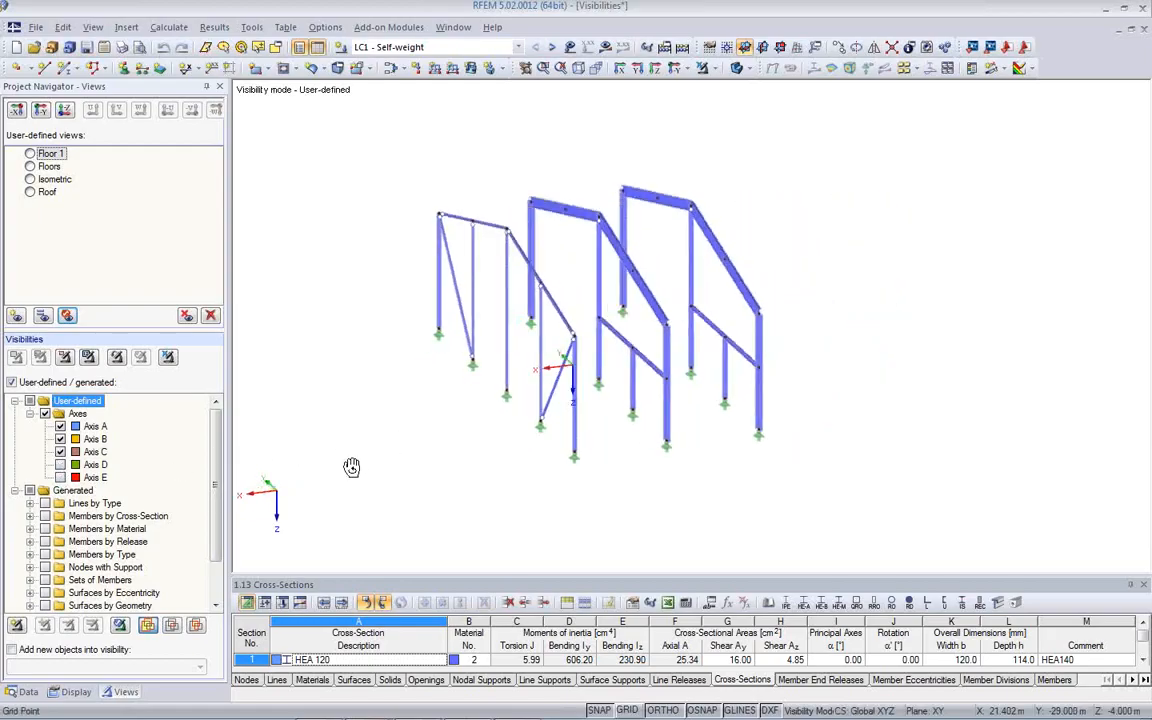
pyautogui.rightClick(341, 266)
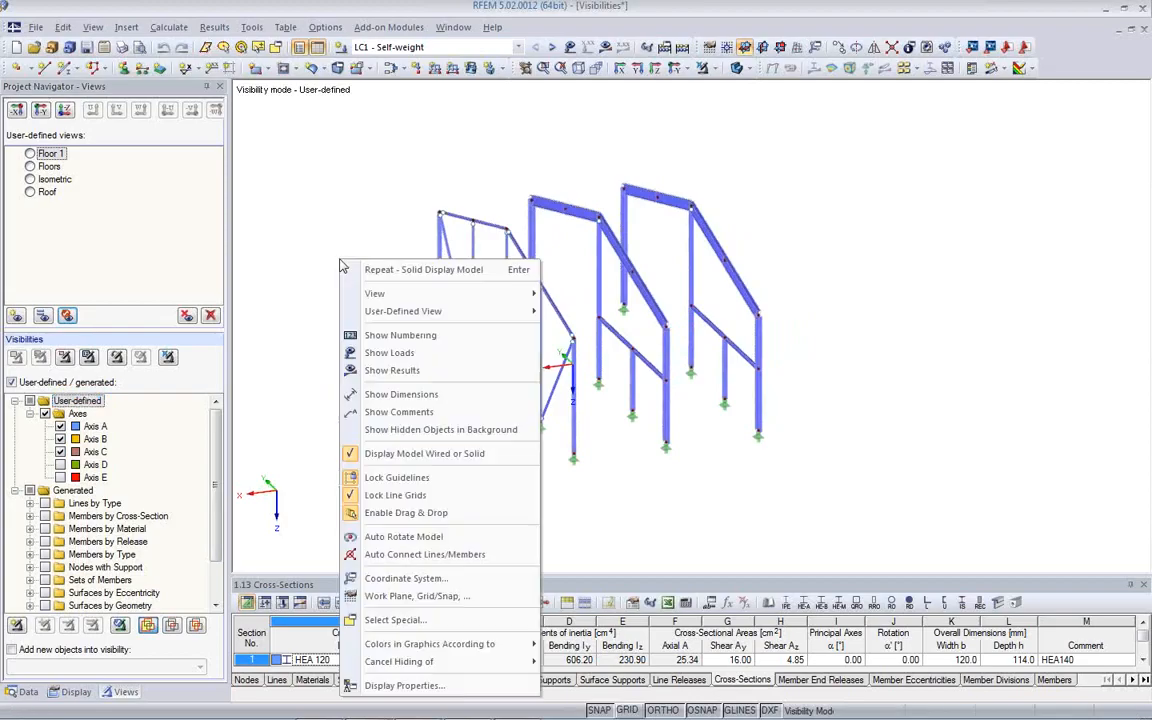
pyautogui.click(385, 432)
pyautogui.keyDown('ctrl'); pyautogui.moveTo(383, 437); pyautogui.dragTo(453, 457, button='middle'); pyautogui.keyUp('ctrl')
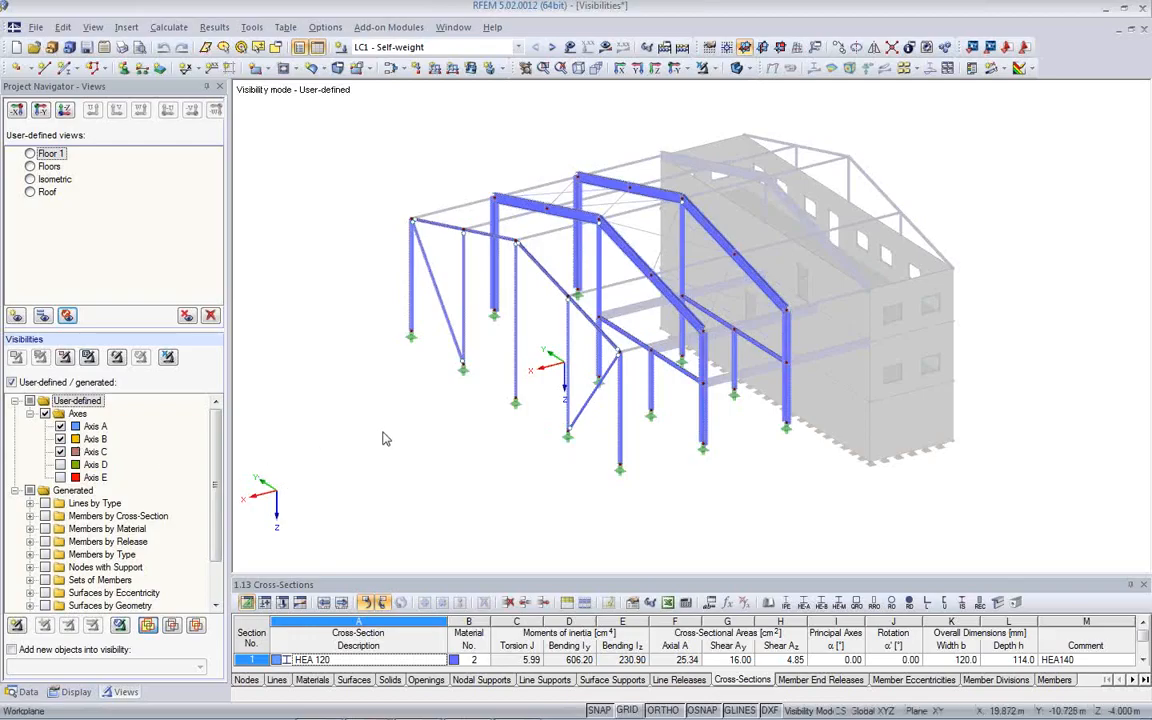
# - Cancel the visibility mode and window-select the horizontal floor-level beams between the steel frames and the concrete building
pyautogui.click(167, 357)
pyautogui.keyDown('ctrl'); pyautogui.moveTo(702, 469); pyautogui.dragTo(540, 337, button='middle'); pyautogui.keyUp('ctrl')
pyautogui.moveTo(635, 324)
pyautogui.keyDown('ctrl'); pyautogui.mouseDown(button='middle')
pyautogui.moveTo(650, 342)
pyautogui.moveTo(640, 342)
pyautogui.moveTo(719, 382)
pyautogui.moveTo(681, 375)
pyautogui.moveTo(733, 360)
pyautogui.moveTo(614, 328)
pyautogui.mouseUp(button='middle'); pyautogui.keyUp('ctrl')
pyautogui.moveTo(565, 284); pyautogui.dragTo(752, 310)
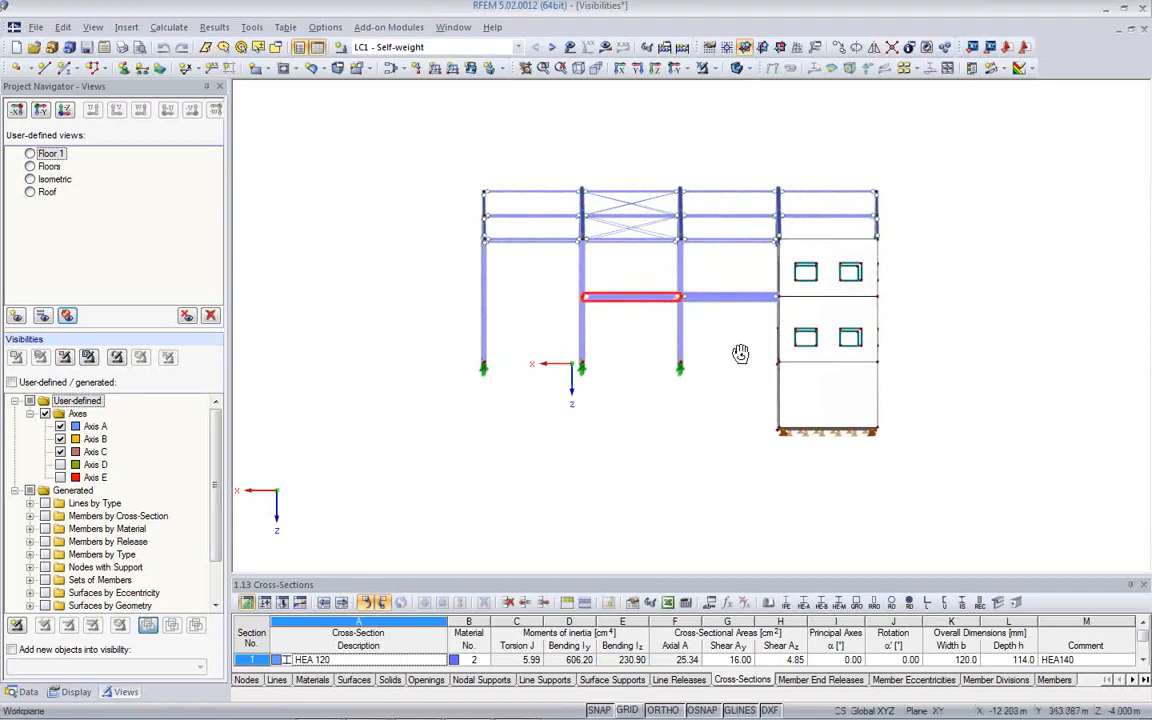
pyautogui.keyDown('ctrl'); pyautogui.moveTo(746, 352); pyautogui.dragTo(733, 391, button='middle'); pyautogui.keyUp('ctrl')
pyautogui.moveTo(742, 355); pyautogui.dragTo(731, 292)
pyautogui.keyDown('ctrl'); pyautogui.moveTo(649, 344); pyautogui.dragTo(620, 455, button='middle'); pyautogui.keyUp('ctrl')
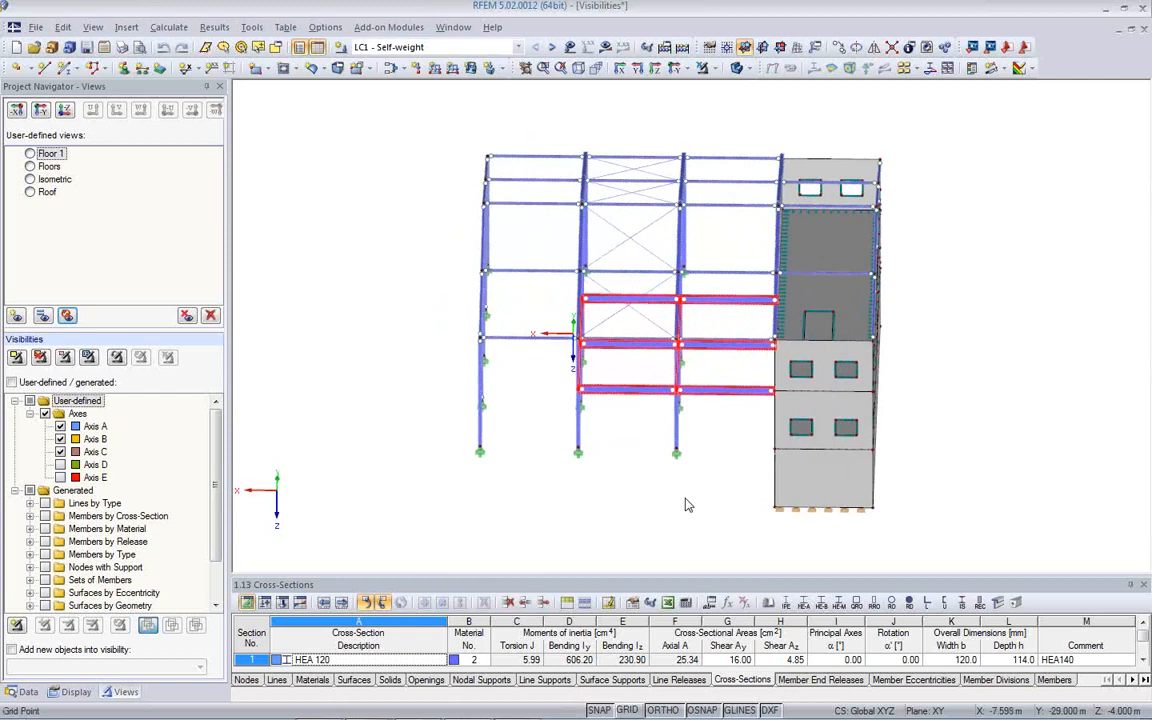
# - Start a new user-defined visibility from the selected beams, and create a new visibility group named Levels for it
pyautogui.rightClick(632, 400)
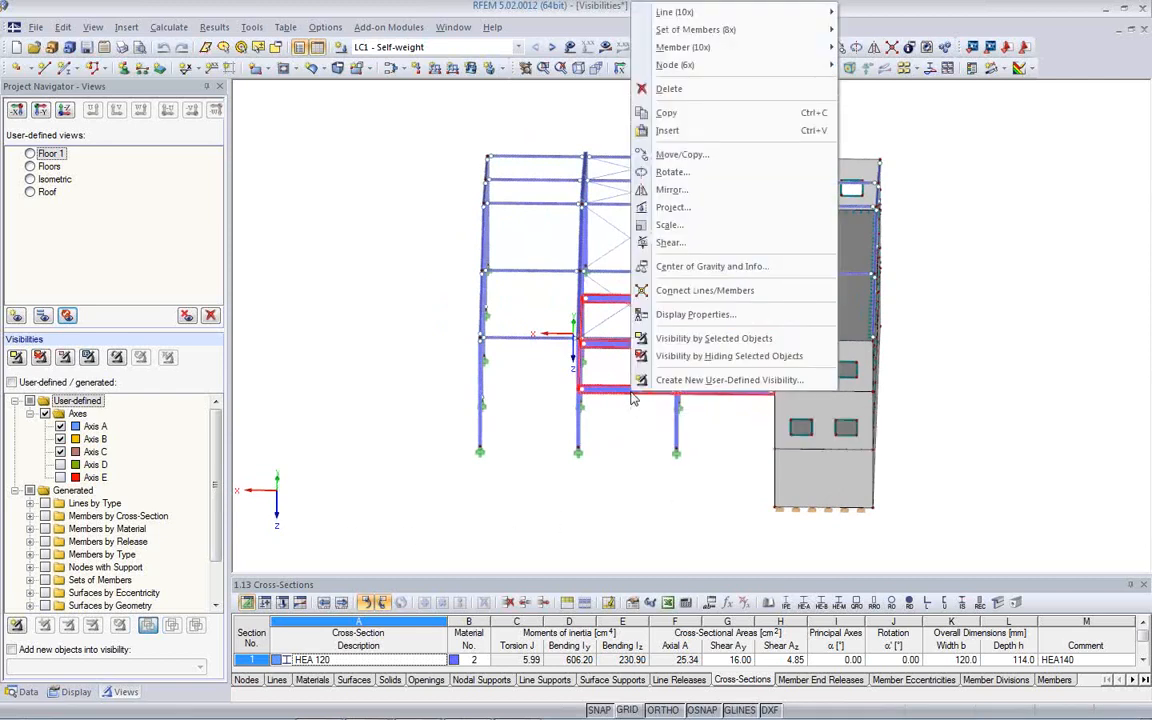
pyautogui.click(684, 384)
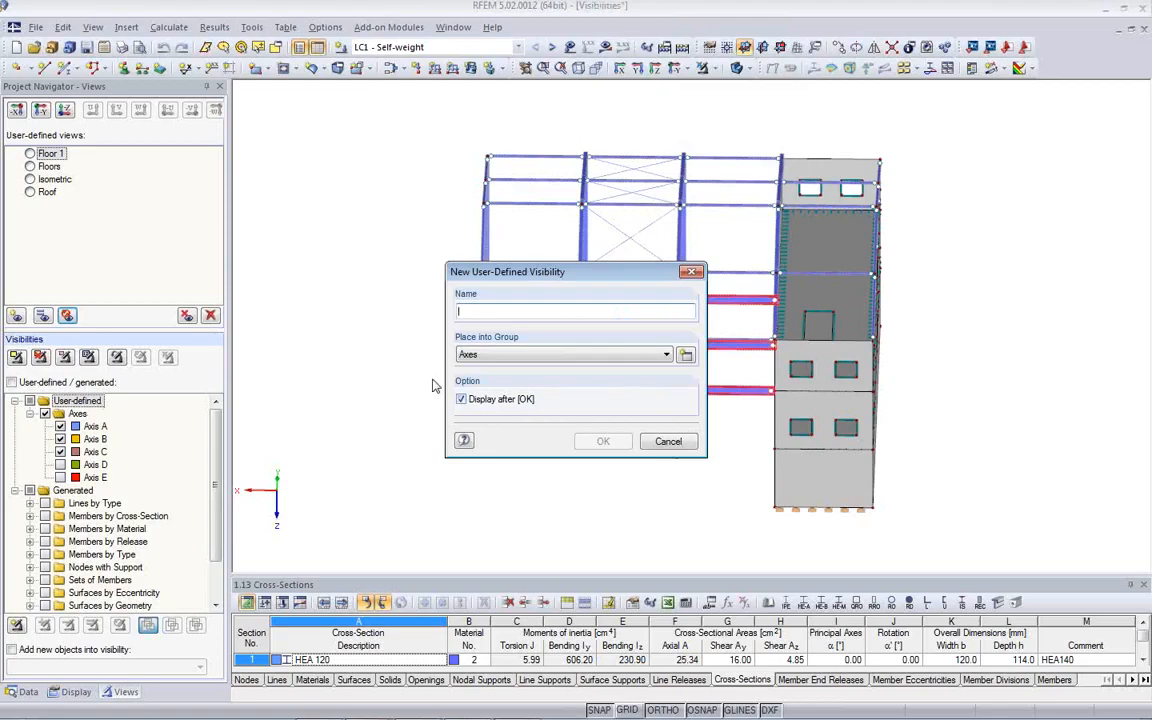
pyautogui.click(686, 356)
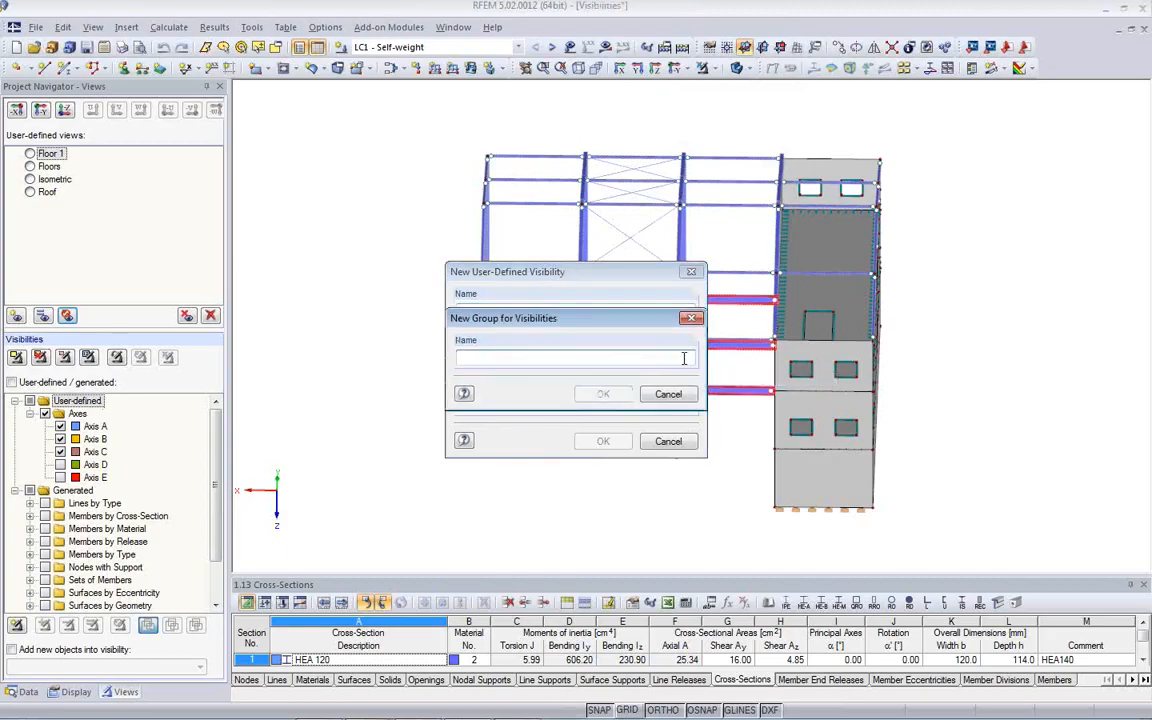
pyautogui.write('J')
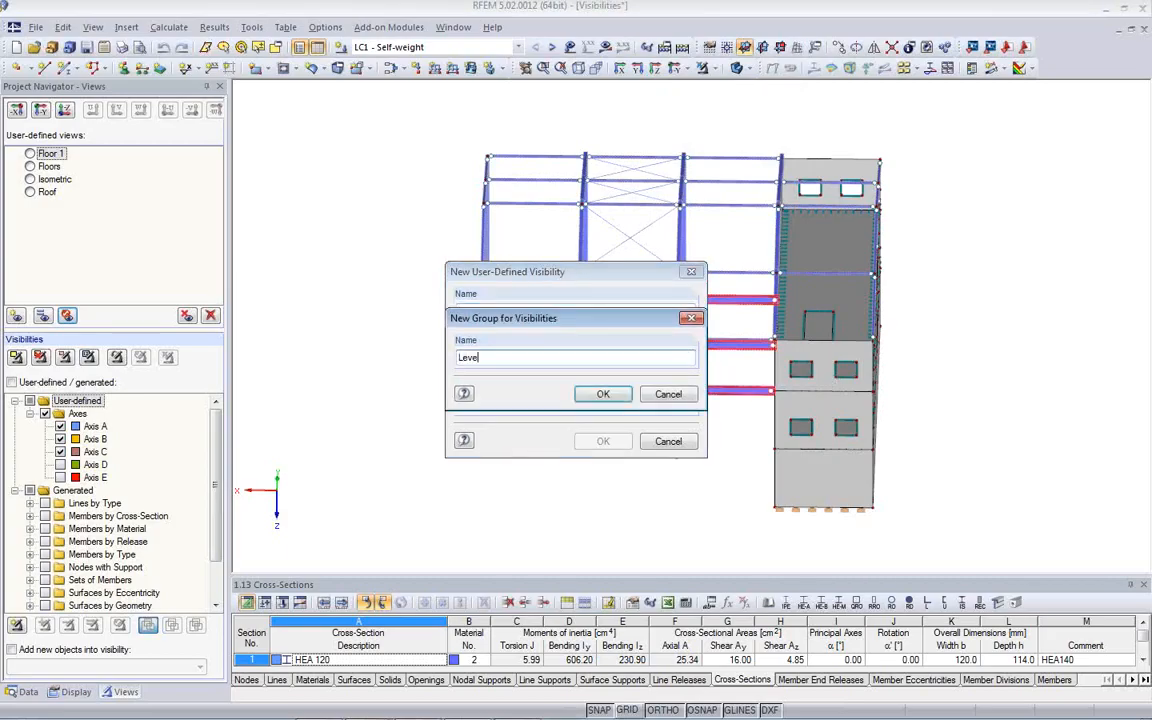
pyautogui.click(612, 393)
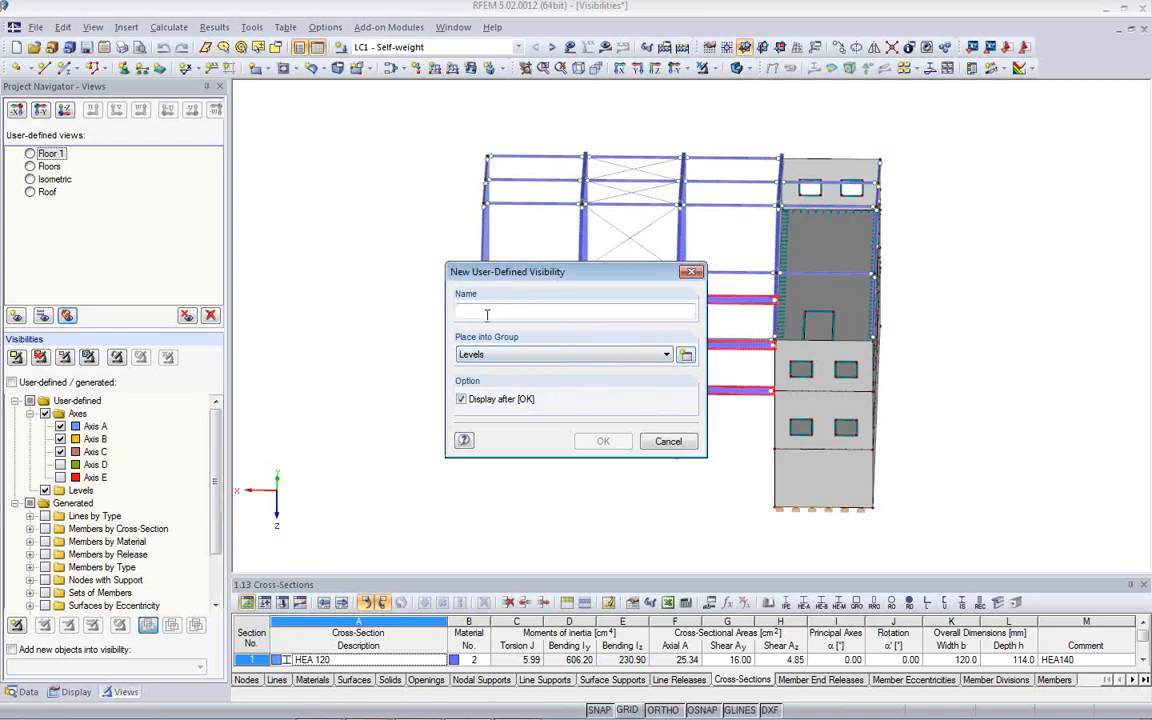
# - Name the new visibility Level1 and create it in the Levels group with display after confirmation
pyautogui.write('Level1')
pyautogui.click(600, 441)
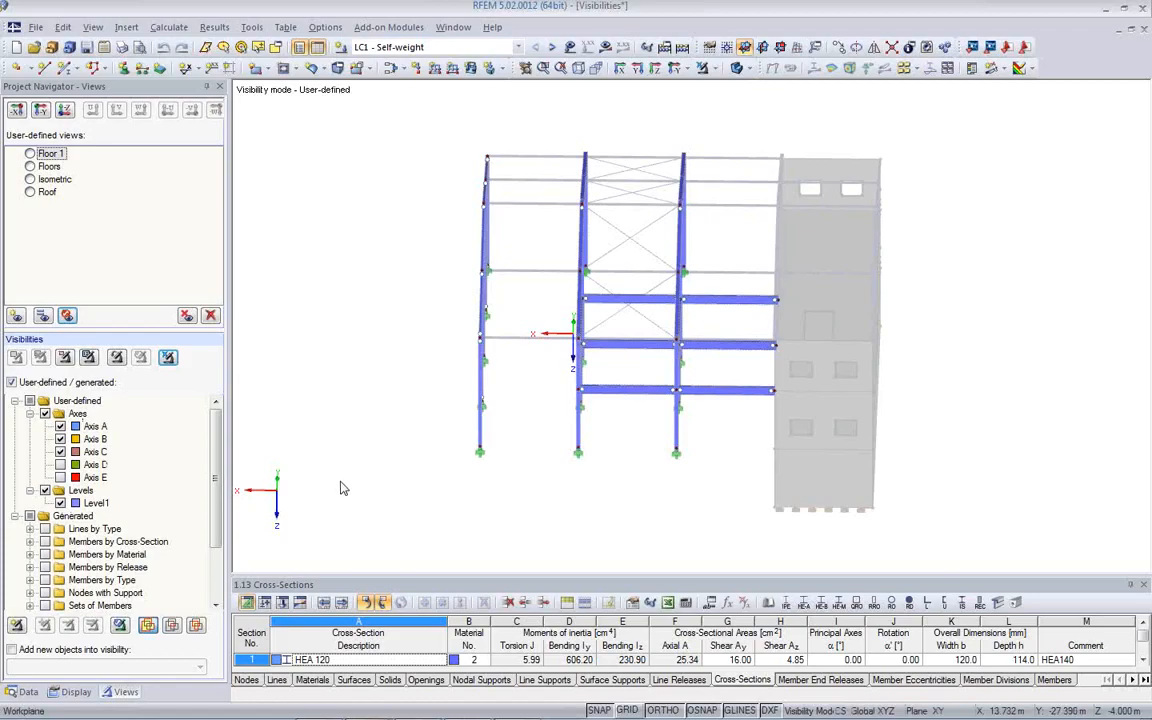
# - Deactivate the Axes group to display only the Level1 visibility, toggling Level1 off and on again
pyautogui.keyDown('ctrl'); pyautogui.moveTo(541, 513); pyautogui.dragTo(465, 463, button='middle'); pyautogui.keyUp('ctrl')
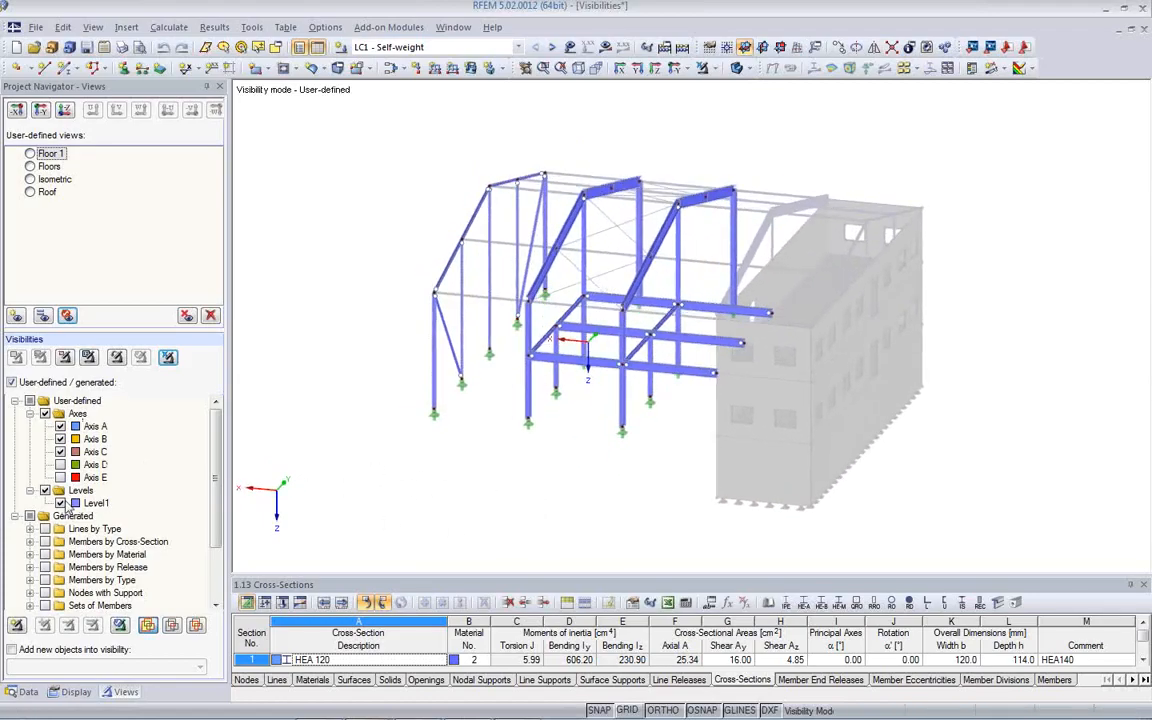
pyautogui.click(45, 414)
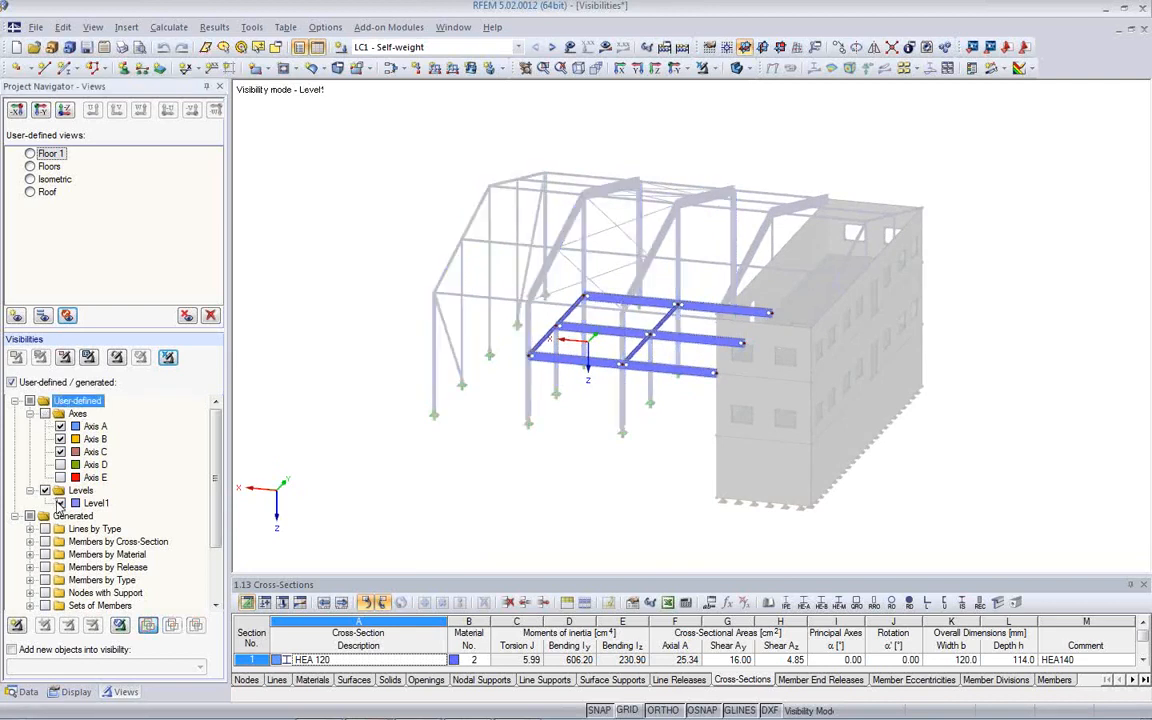
pyautogui.click(61, 504)
pyautogui.click(61, 504)
# - Turn off the display of hidden objects in the background around the Level1 beams
pyautogui.moveTo(694, 470)
pyautogui.keyDown('ctrl'); pyautogui.mouseDown(button='middle')
pyautogui.moveTo(592, 446)
pyautogui.moveTo(681, 463)
pyautogui.mouseUp(button='middle'); pyautogui.keyUp('ctrl')
pyautogui.rightClick(368, 306)
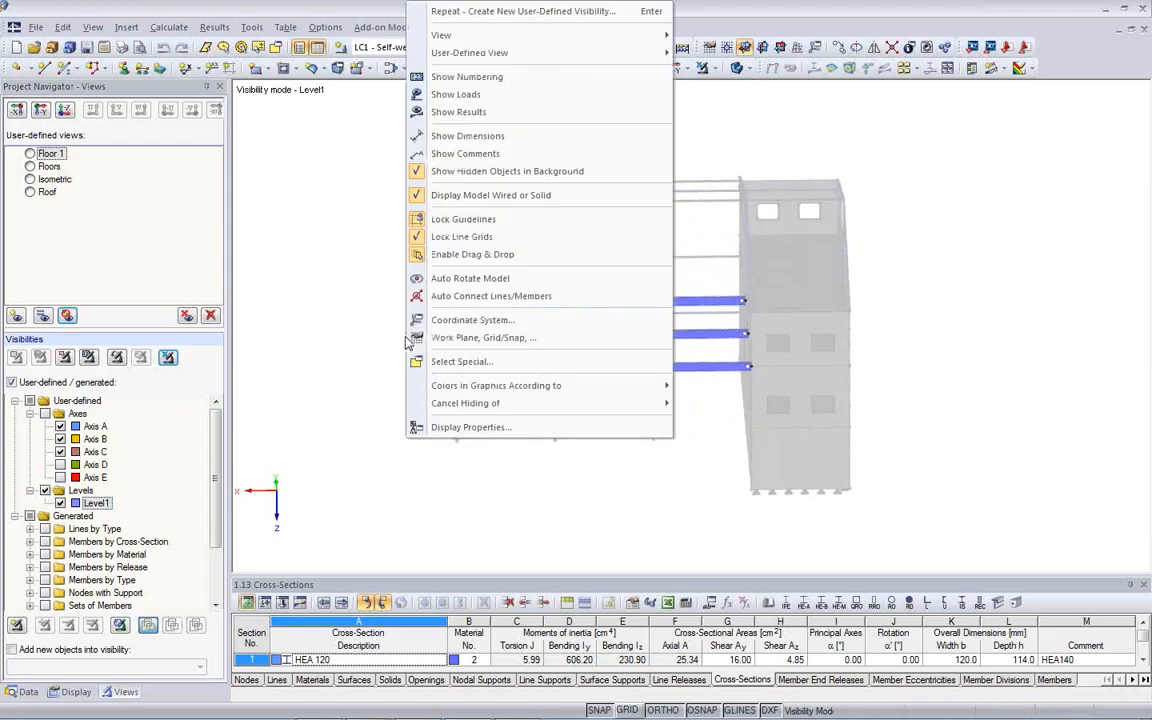
pyautogui.click(398, 171)
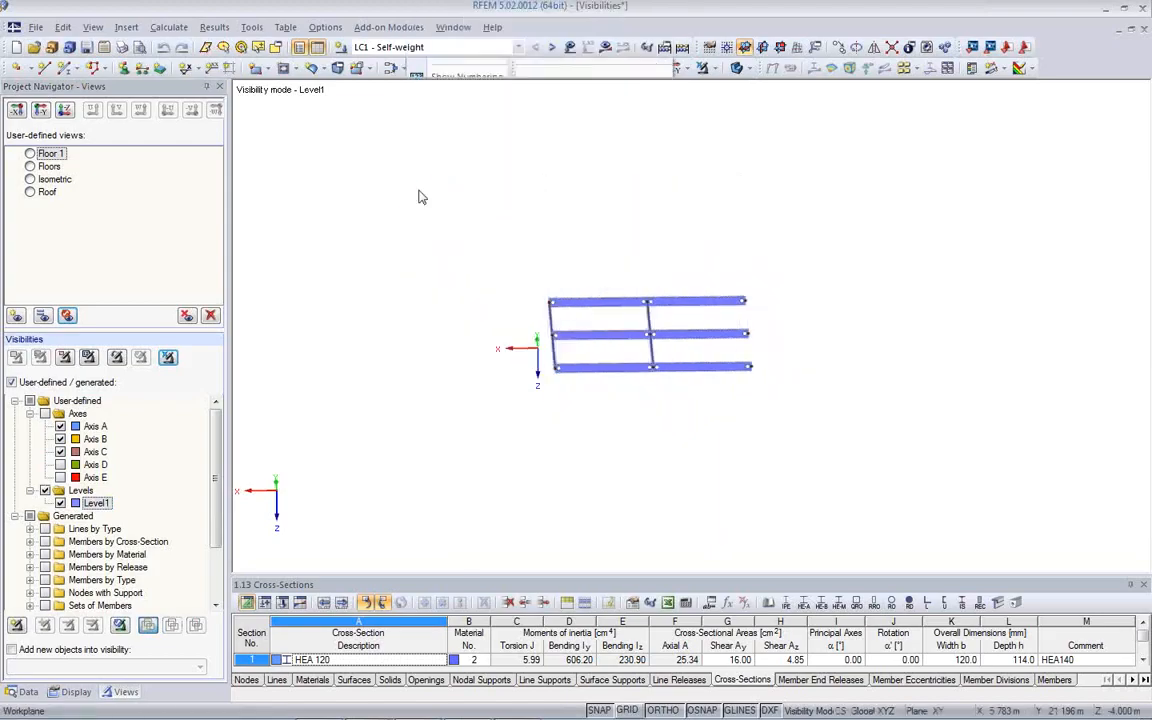
pyautogui.keyDown('ctrl'); pyautogui.moveTo(575, 427); pyautogui.dragTo(477, 449, button='middle'); pyautogui.keyUp('ctrl')
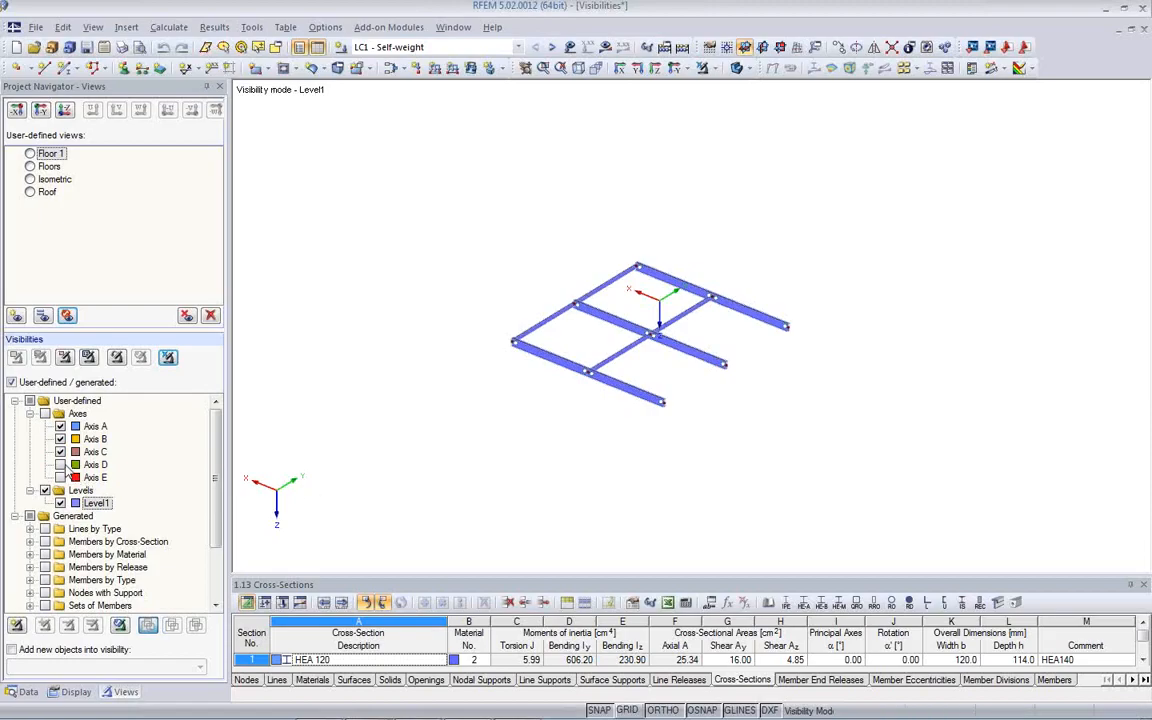
# - Deactivate Axis A and reactivate the Axes group to show Axis B and Axis C together with Level1
pyautogui.click(60, 426)
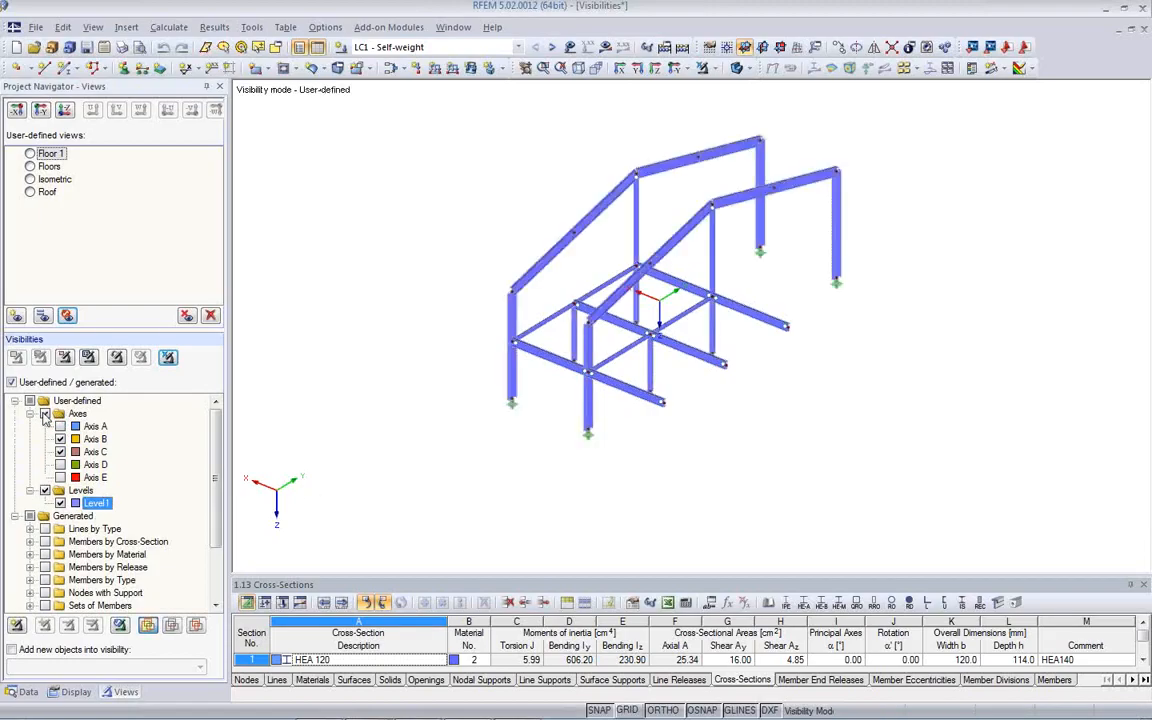
pyautogui.moveTo(514, 429)
pyautogui.keyDown('ctrl'); pyautogui.mouseDown(button='middle')
pyautogui.moveTo(419, 275)
pyautogui.moveTo(702, 424)
pyautogui.moveTo(527, 419)
pyautogui.moveTo(535, 437)
pyautogui.mouseUp(button='middle'); pyautogui.keyUp('ctrl')
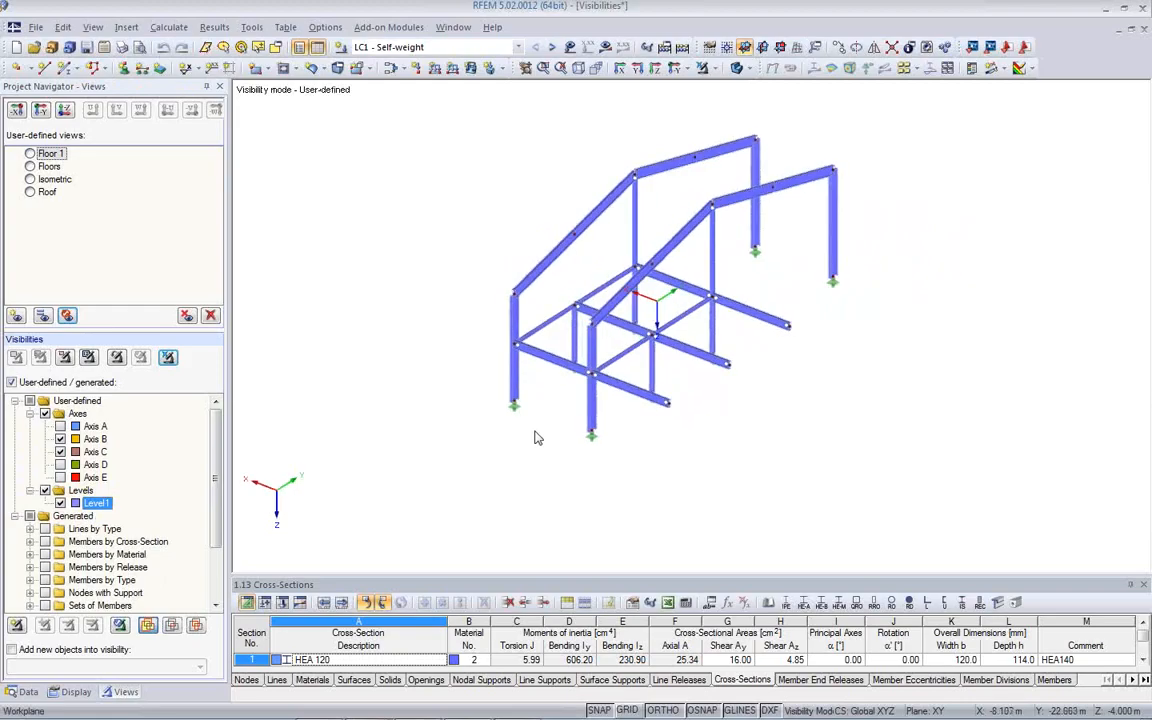
pyautogui.scroll(3, 535, 437)
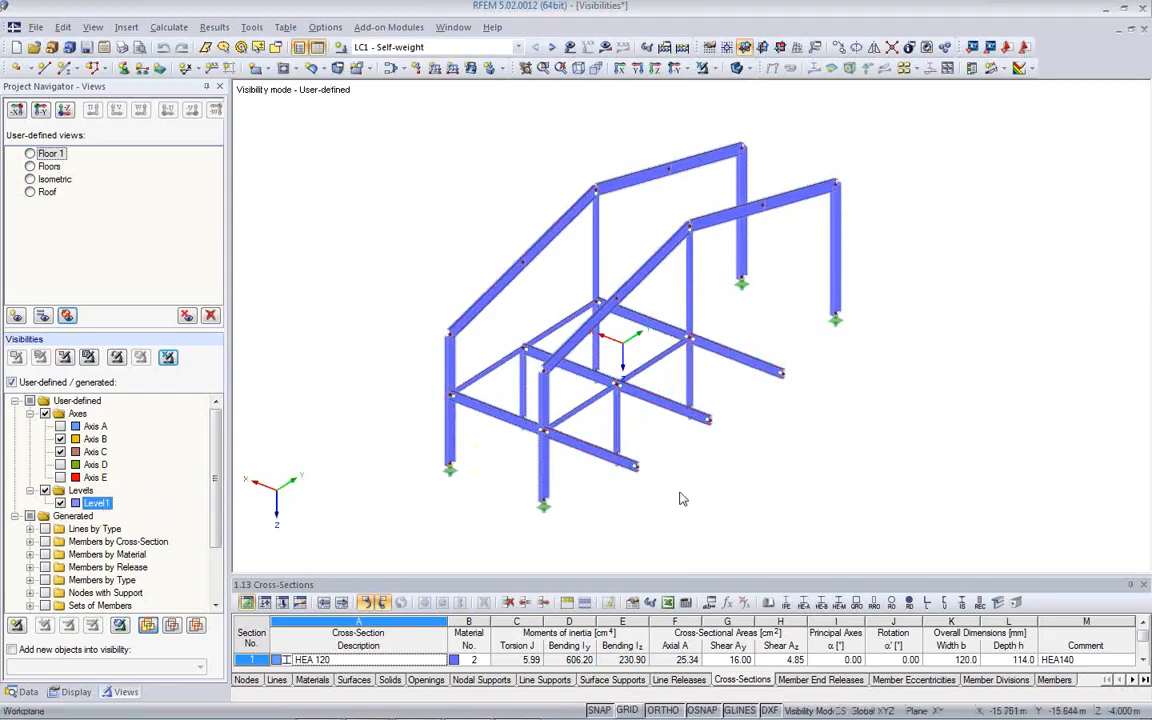
# - Display only the intersection of the checked Axes and Levels groups and return to showing all checked visibilities
pyautogui.moveTo(684, 501); pyautogui.dragTo(675, 454, button='middle')
pyautogui.scroll(-2, 675, 454)
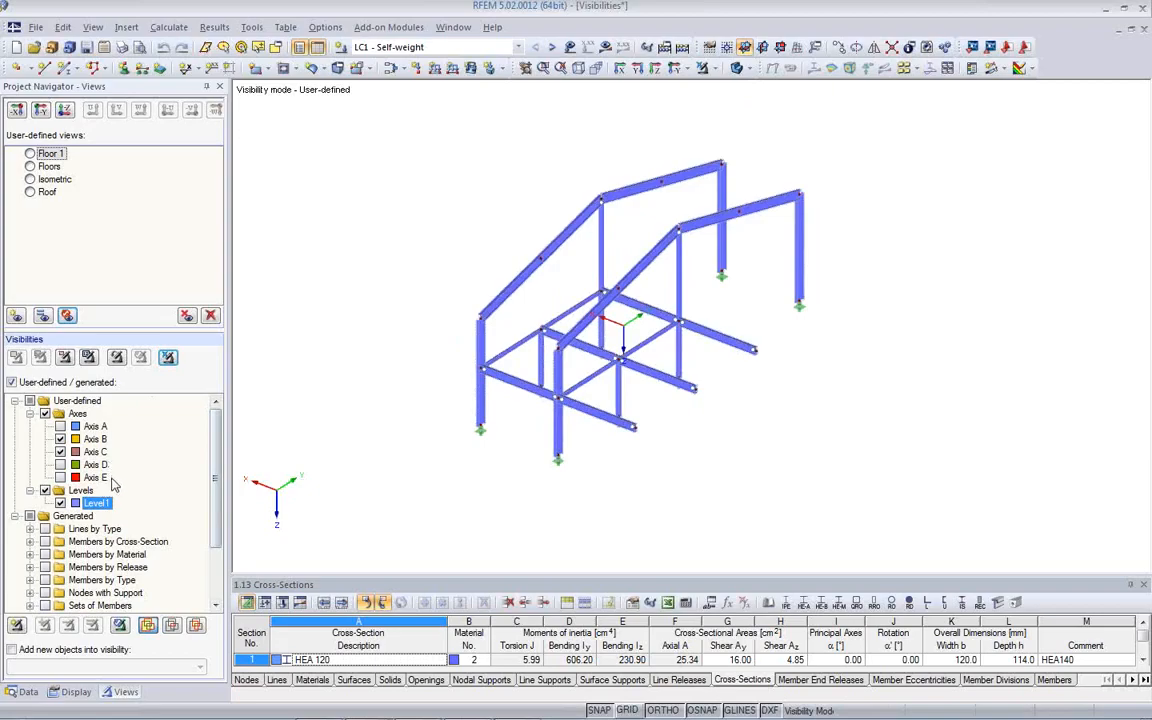
pyautogui.click(195, 627)
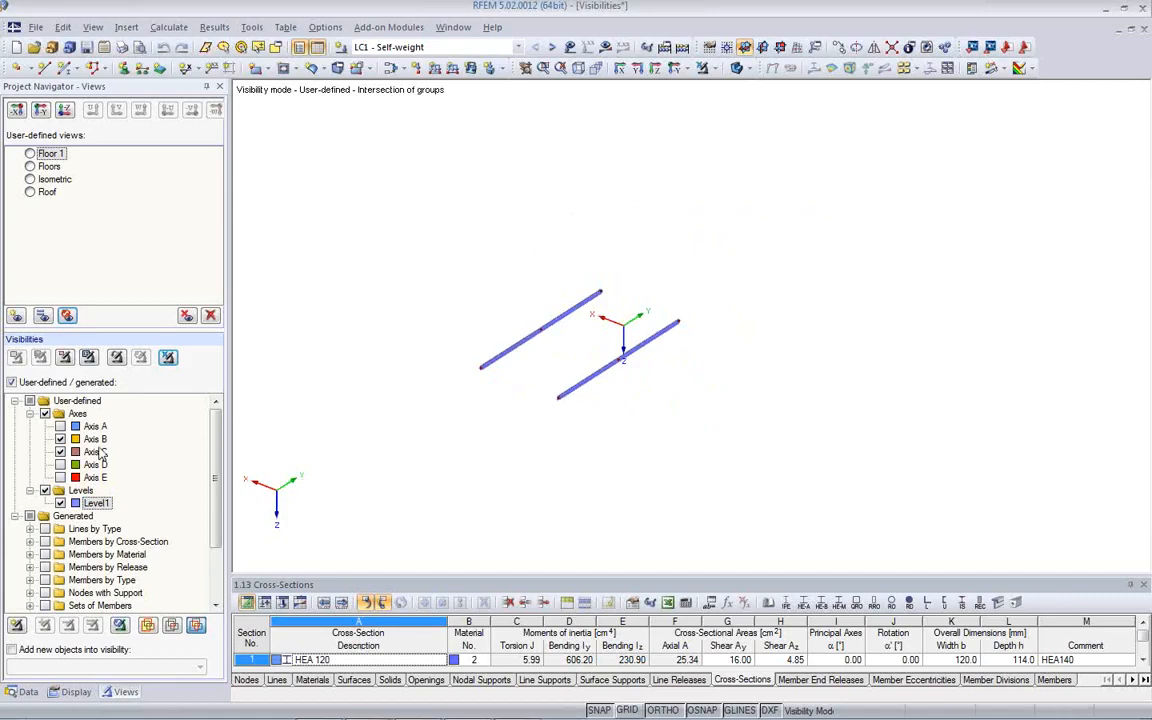
pyautogui.click(147, 627)
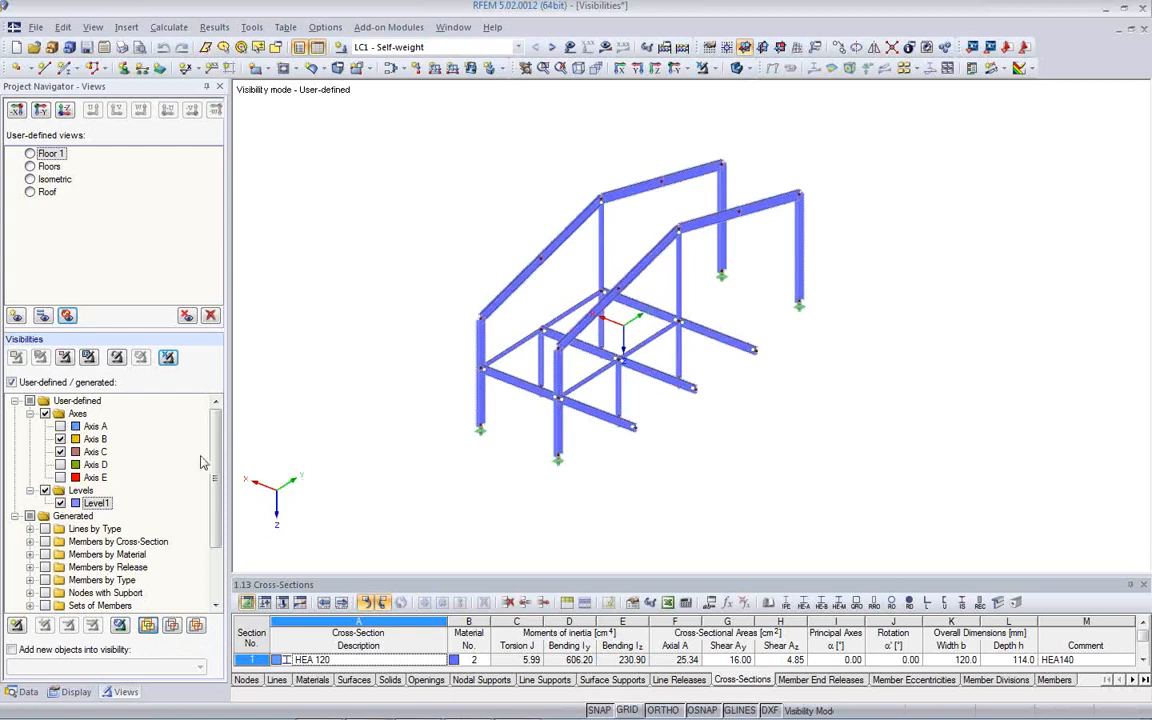
# - Cancel visibility mode and activate the generated visibility 5 - IPE 500 in the Members by Cross-Section group
pyautogui.moveTo(216, 470); pyautogui.dragTo(215, 524)
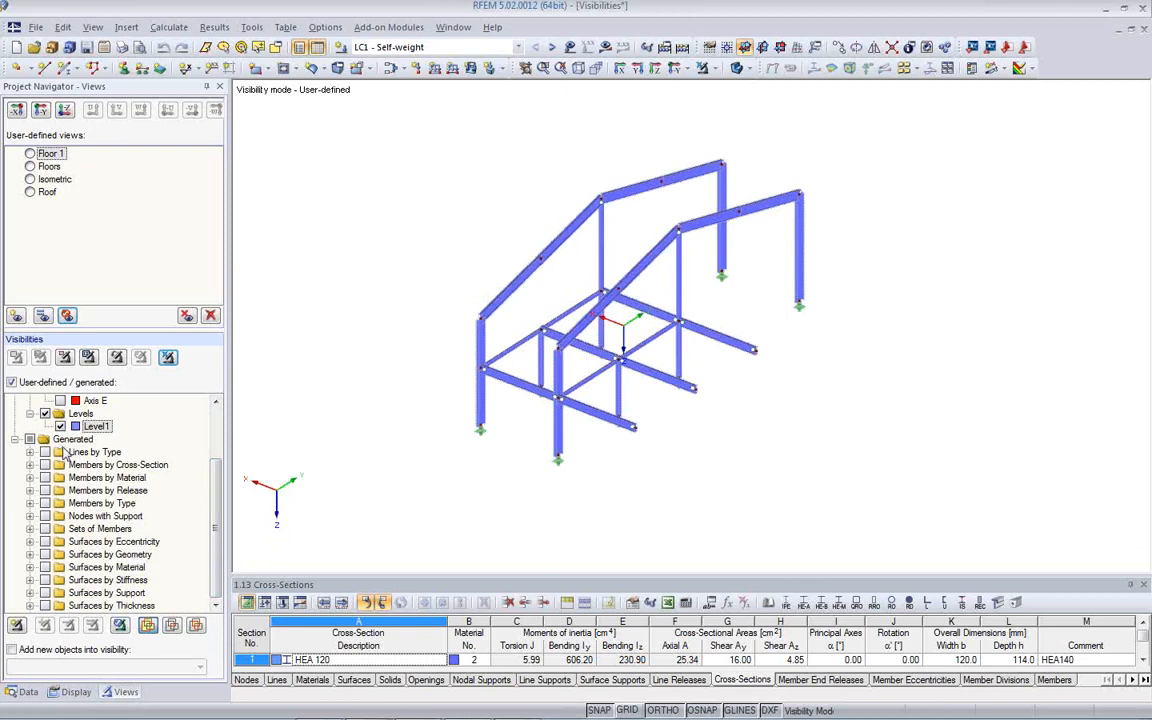
pyautogui.click(166, 357)
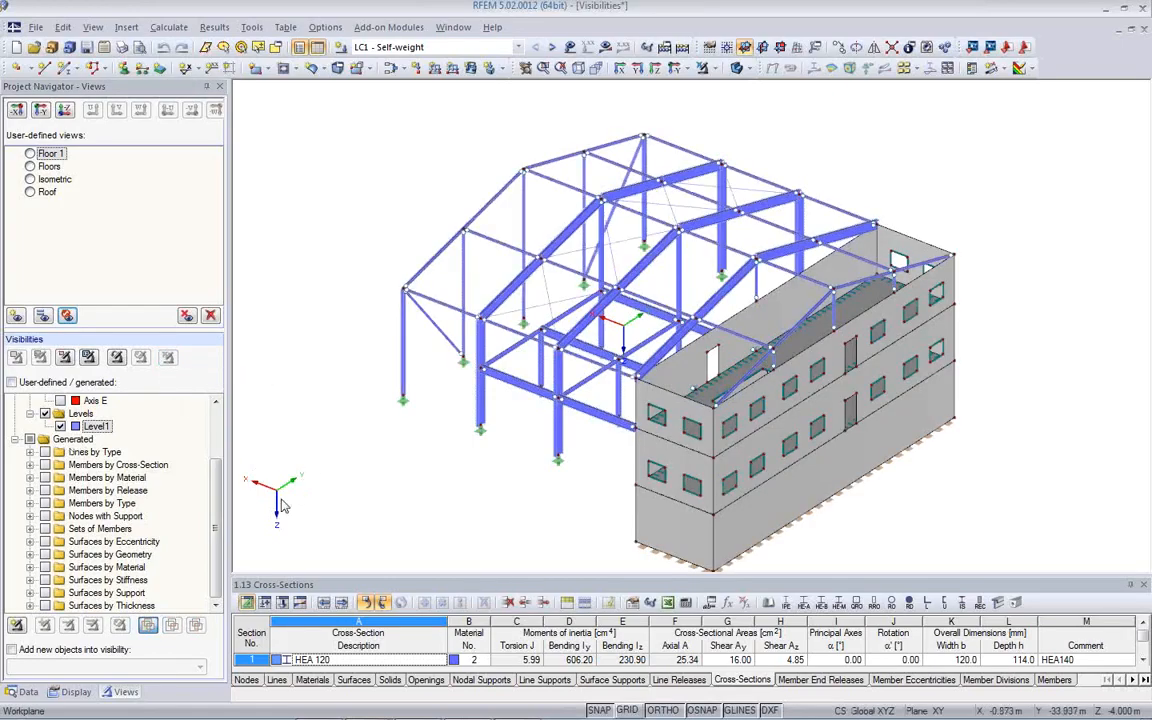
pyautogui.click(30, 465)
pyautogui.scroll(-2, 33, 478)
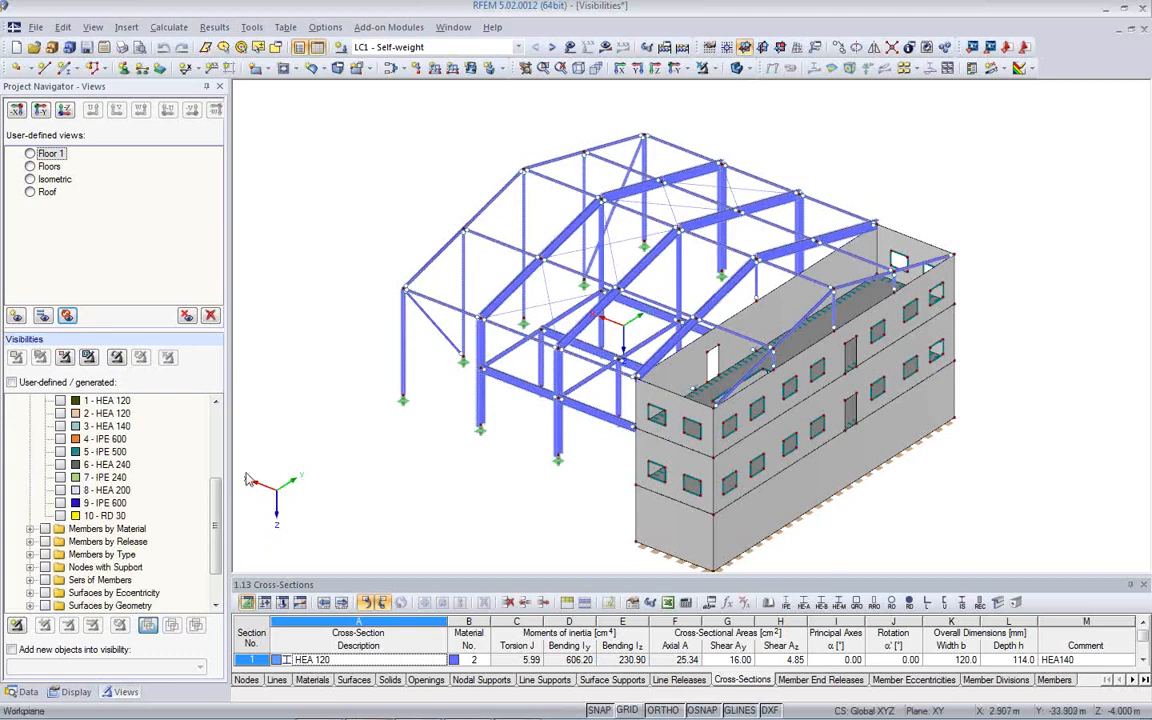
pyautogui.click(61, 452)
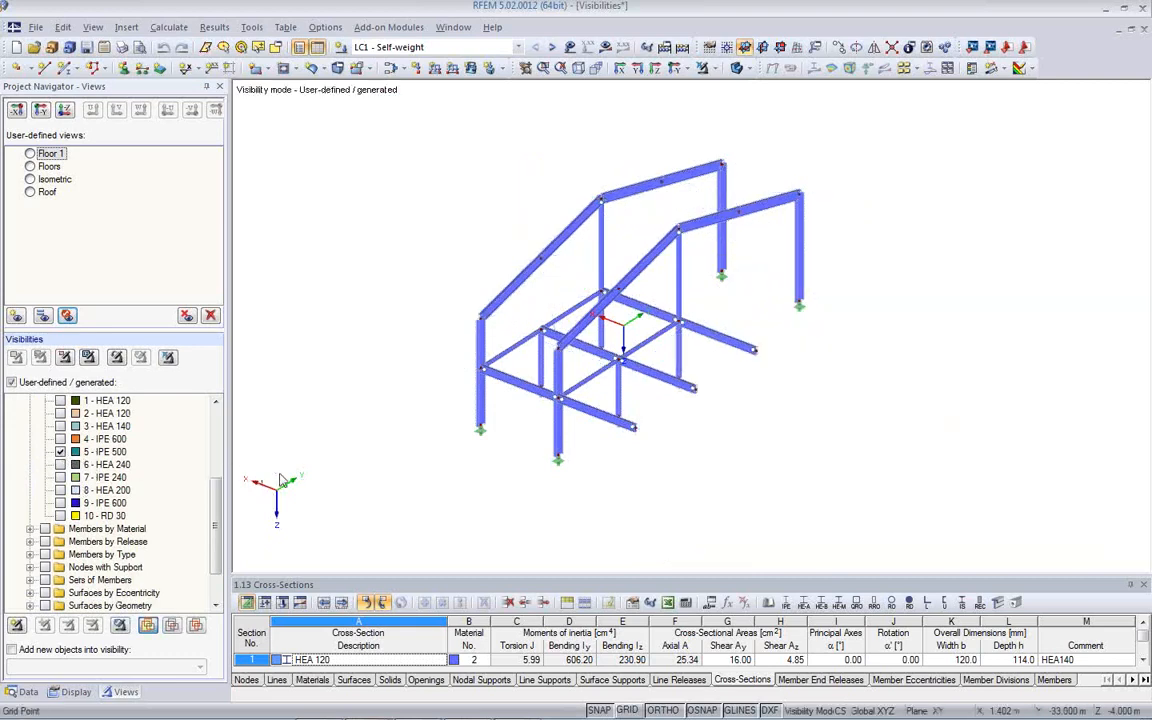
# - Deactivate the Levels and Axes groups to display only the IPE 500 members
pyautogui.keyDown('ctrl'); pyautogui.moveTo(433, 476); pyautogui.dragTo(484, 480, button='middle'); pyautogui.keyUp('ctrl')
pyautogui.moveTo(215, 531); pyautogui.dragTo(226, 452)
pyautogui.click(45, 491)
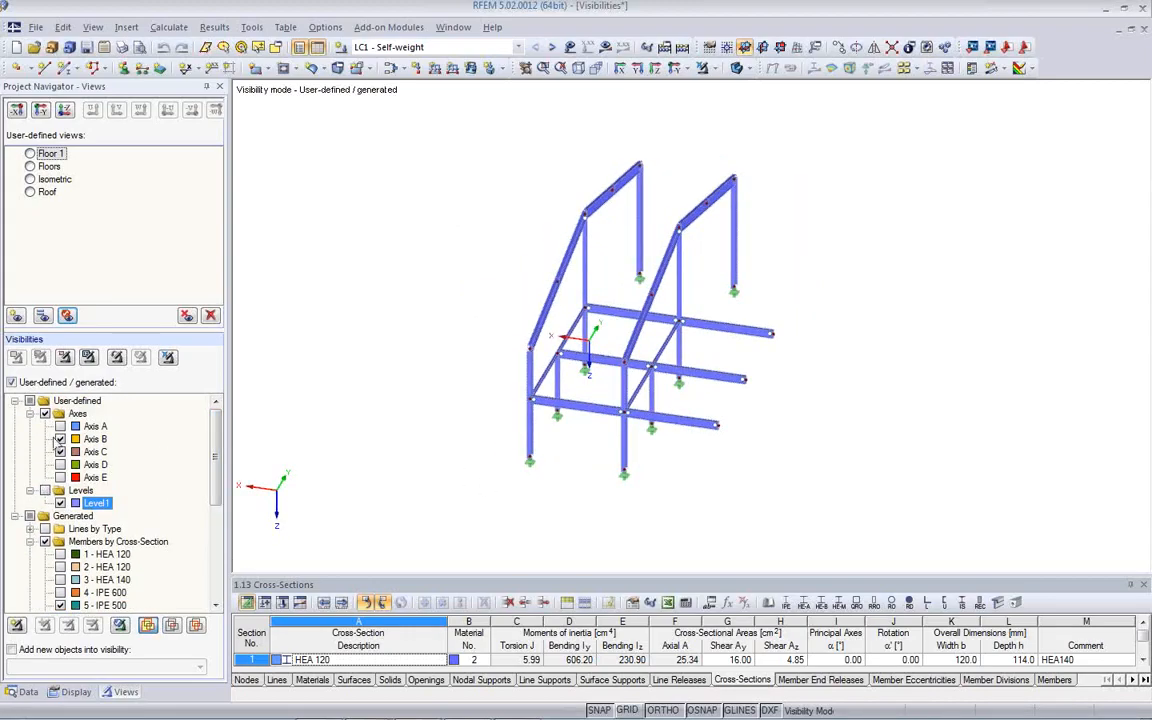
pyautogui.click(44, 414)
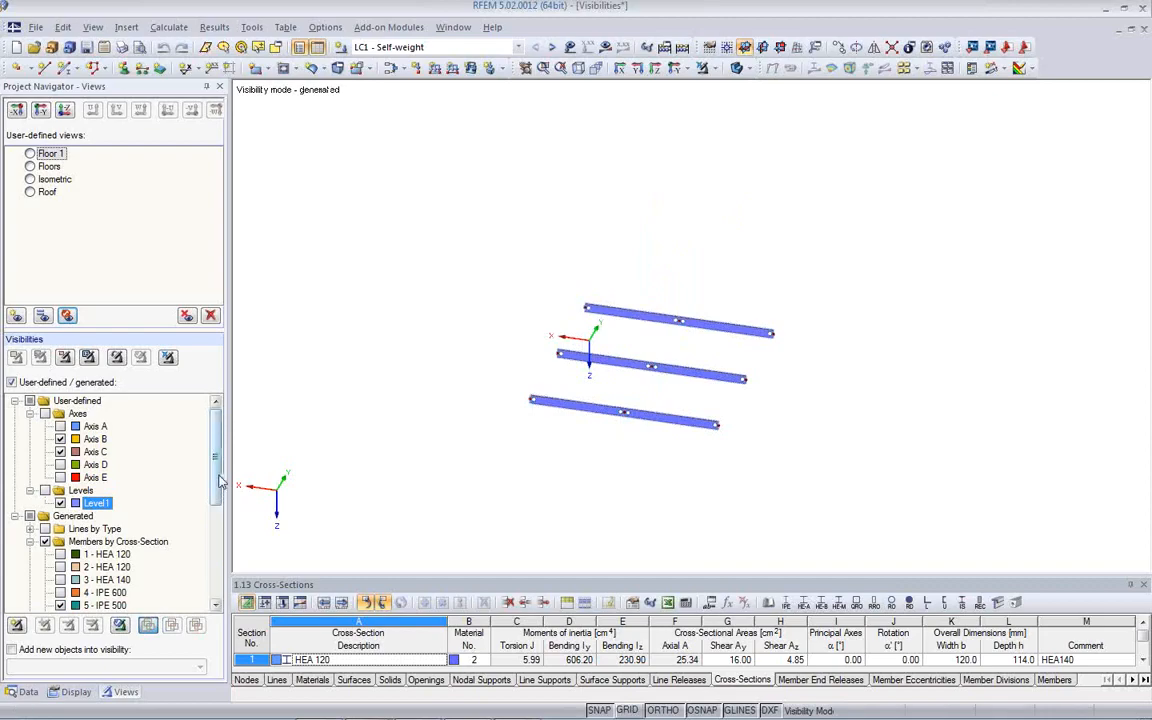
# - Add the generated cross-section visibilities 6 - HEA 240 and 4 - IPE 600 to the displayed IPE 500 members
pyautogui.scroll(-1, 215, 488)
pyautogui.moveTo(215, 490); pyautogui.dragTo(225, 520)
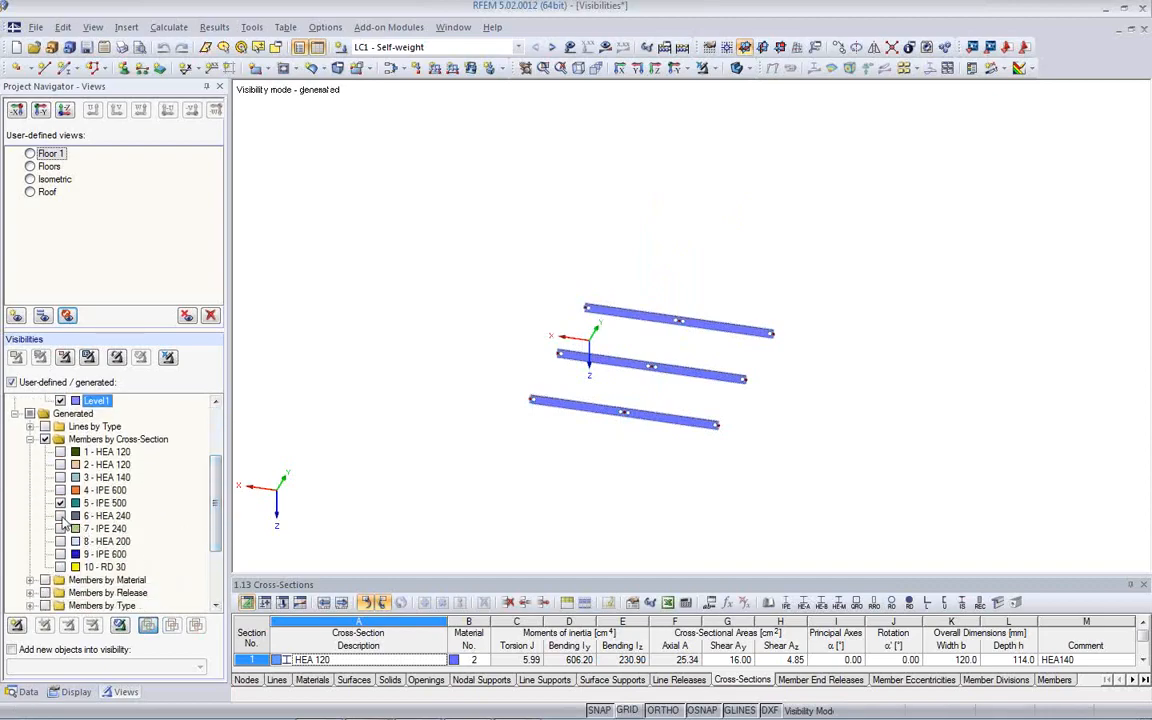
pyautogui.click(61, 516)
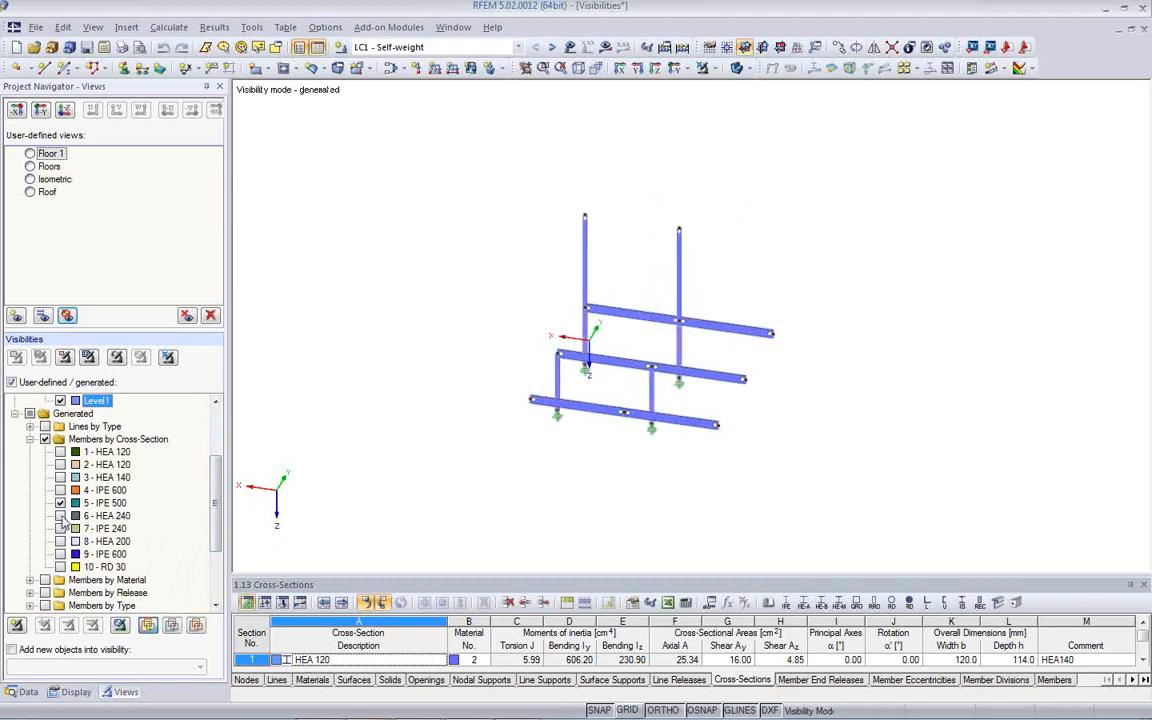
pyautogui.keyDown('ctrl'); pyautogui.moveTo(517, 446); pyautogui.dragTo(475, 448, button='middle'); pyautogui.keyUp('ctrl')
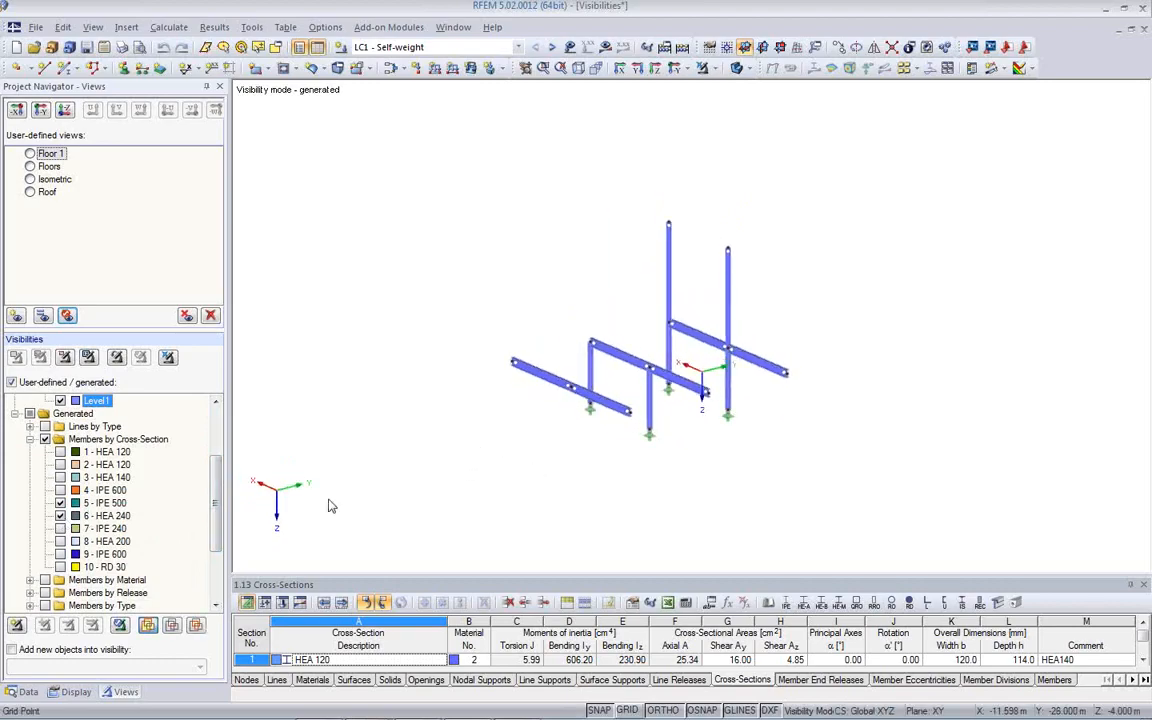
pyautogui.click(61, 490)
pyautogui.click(61, 503)
pyautogui.keyDown('ctrl'); pyautogui.moveTo(689, 465); pyautogui.dragTo(712, 470, button='middle'); pyautogui.keyUp('ctrl')
# - Add the cross-section visibilities 7 - IPE 240, 8 - HEA 200 and 9 - IPE 600 to the display
pyautogui.click(61, 528)
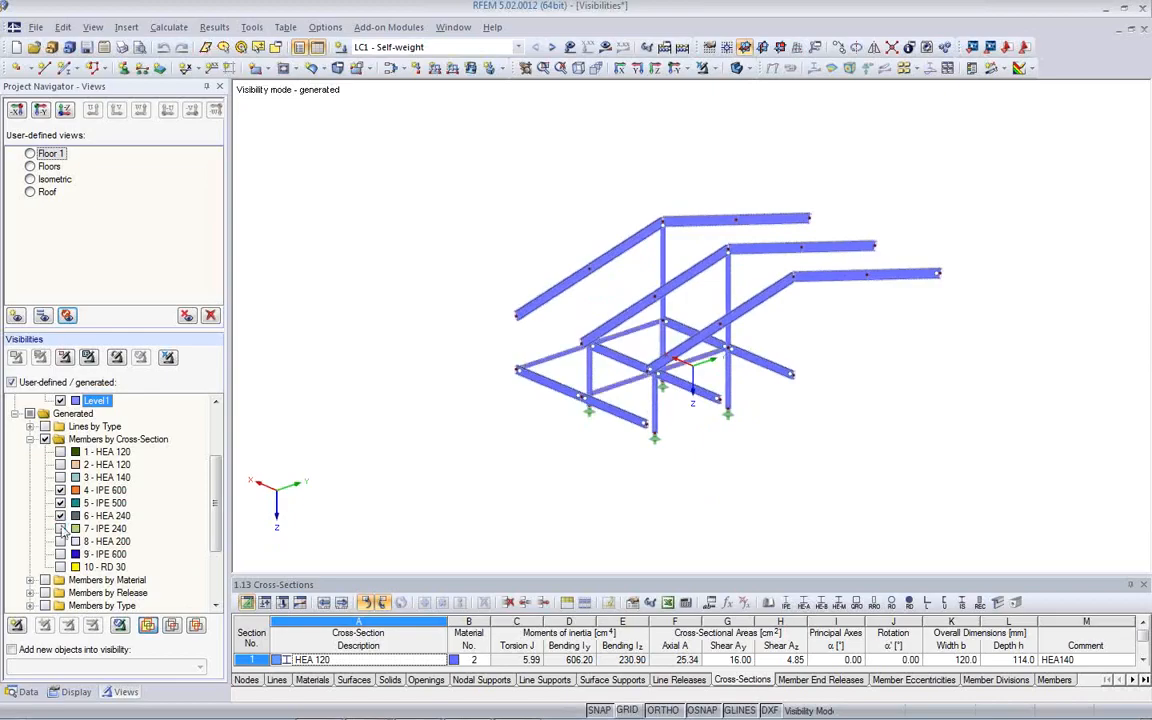
pyautogui.click(61, 541)
pyautogui.keyDown('ctrl'); pyautogui.moveTo(347, 545); pyautogui.dragTo(740, 519, button='middle'); pyautogui.keyUp('ctrl')
pyautogui.click(61, 554)
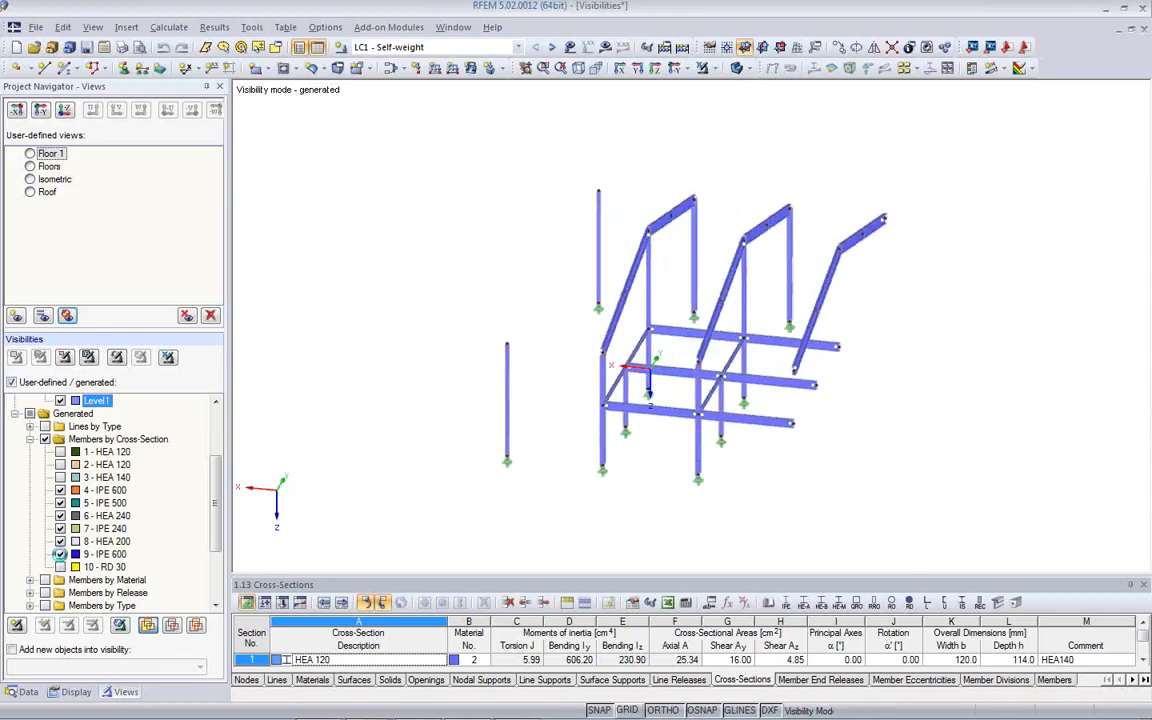
pyautogui.keyDown('ctrl'); pyautogui.moveTo(635, 530); pyautogui.dragTo(461, 514, button='middle'); pyautogui.keyUp('ctrl')
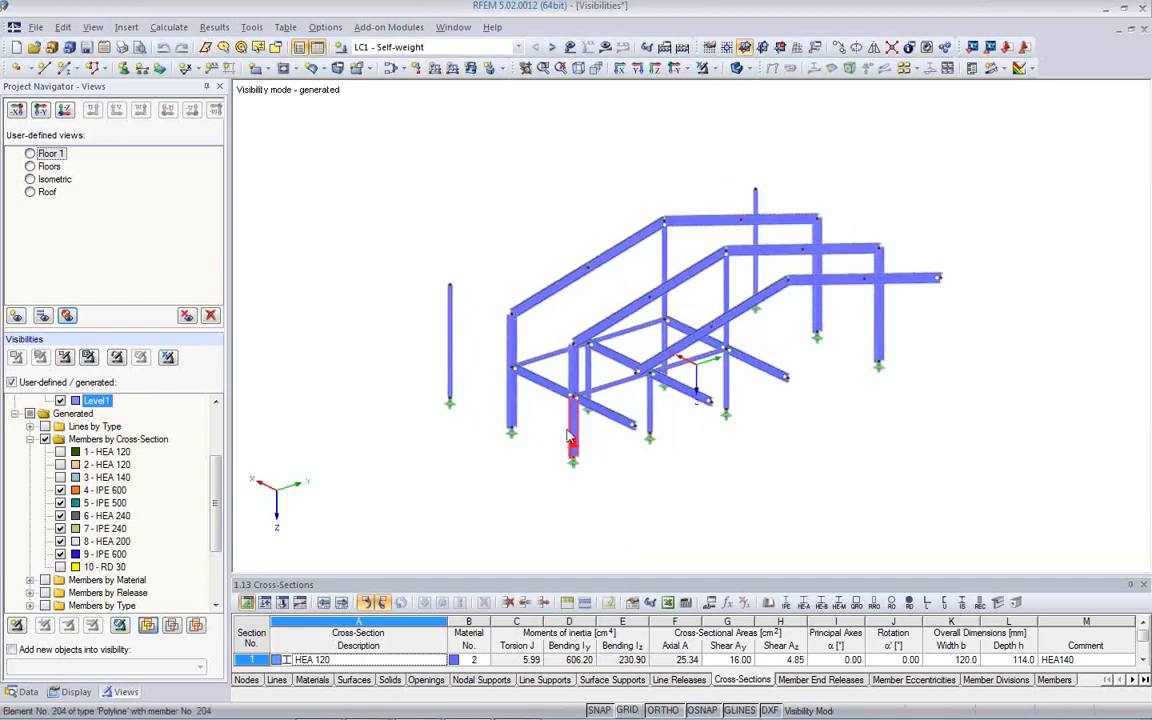
pyautogui.scroll(1, 568, 443)
pyautogui.keyDown('ctrl'); pyautogui.moveTo(672, 465); pyautogui.dragTo(892, 424, button='middle'); pyautogui.keyUp('ctrl')
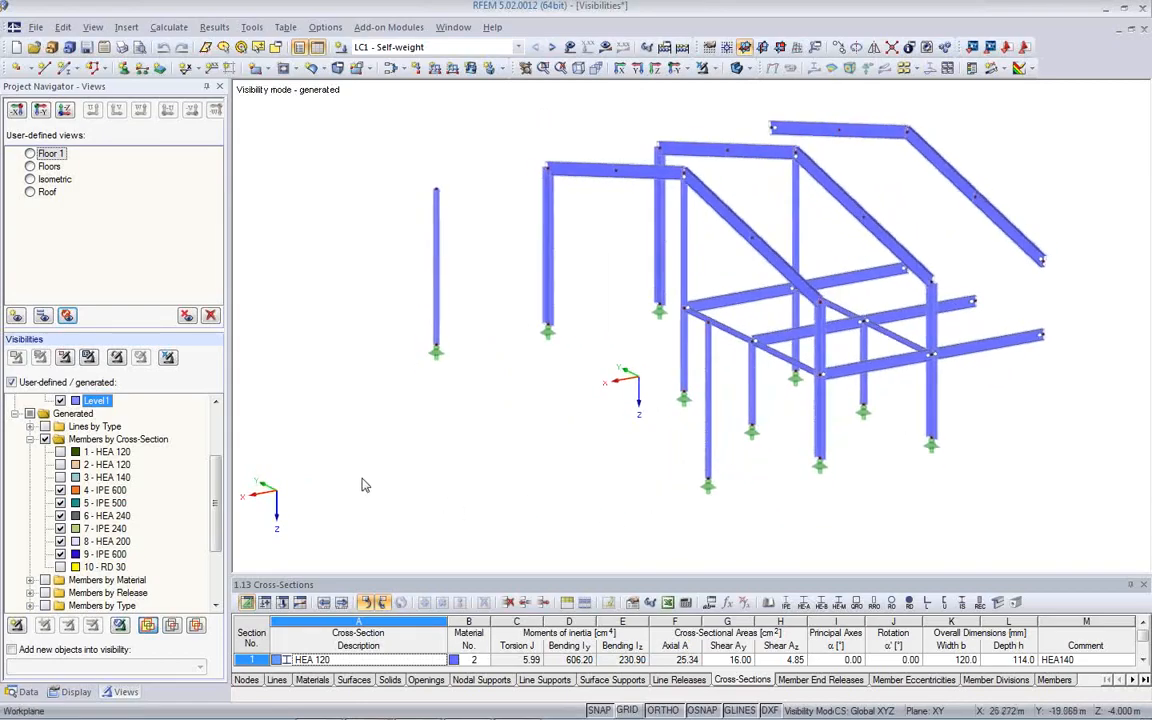
# - Replace the Members by Cross-Section group with the generated Members by Release group, cancelling visibility mode in between
pyautogui.click(44, 413)
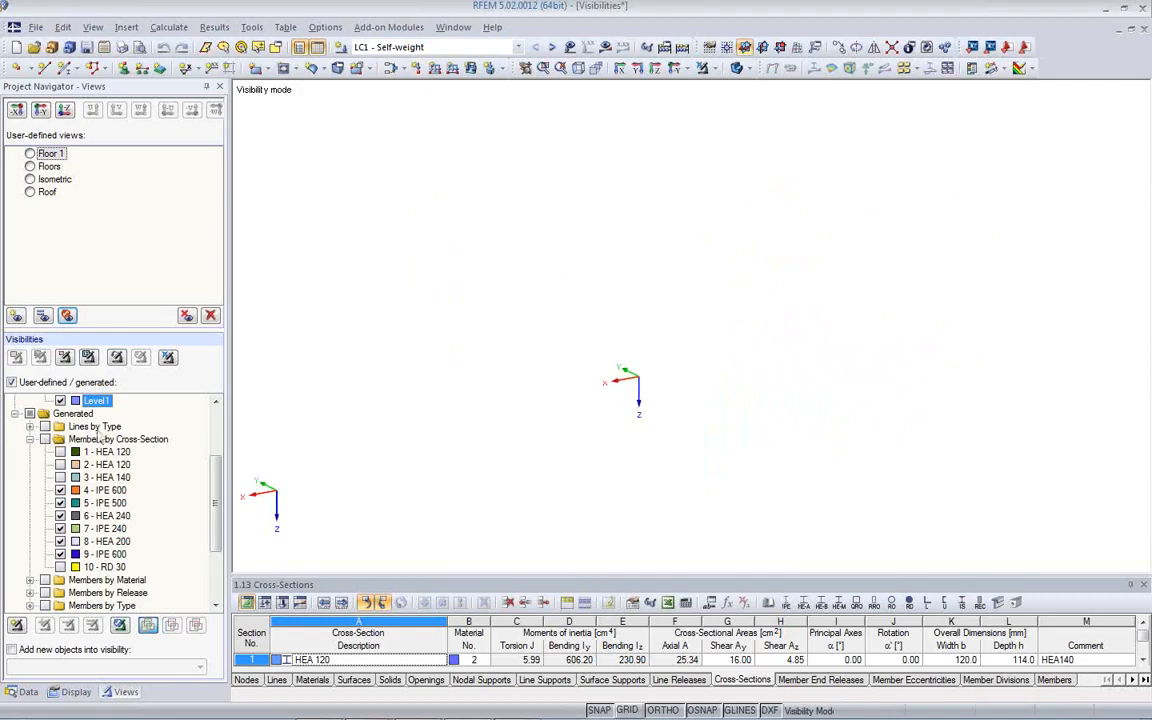
pyautogui.click(168, 358)
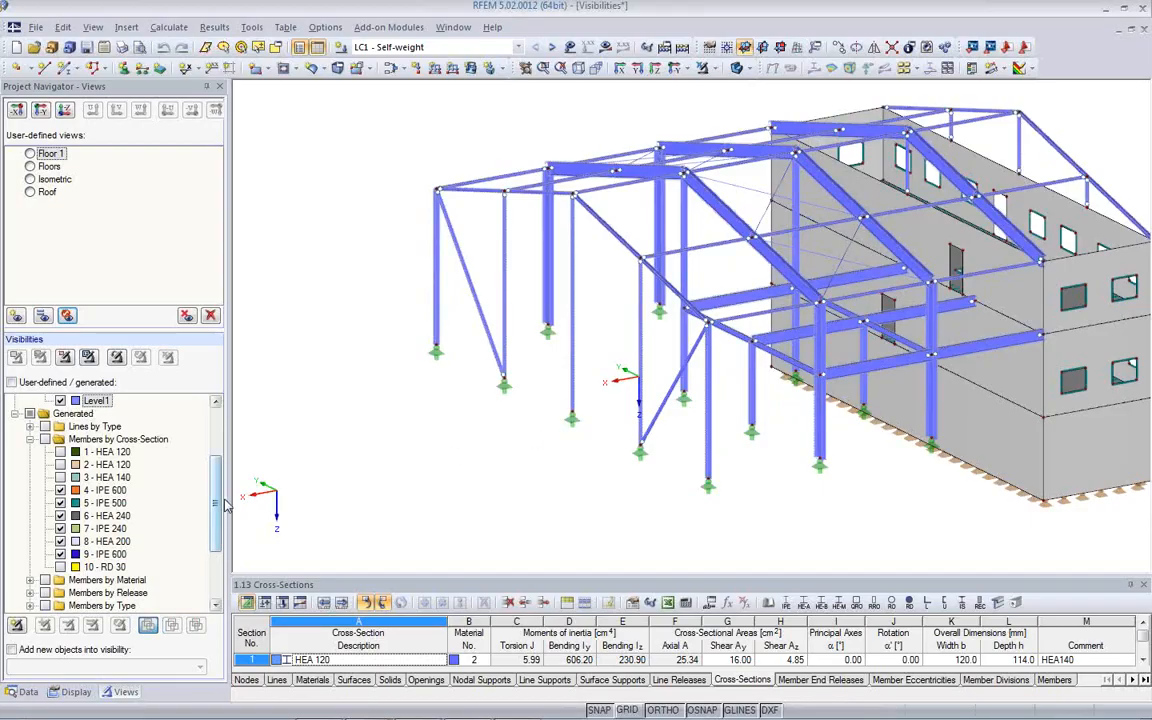
pyautogui.scroll(-3, 196, 458)
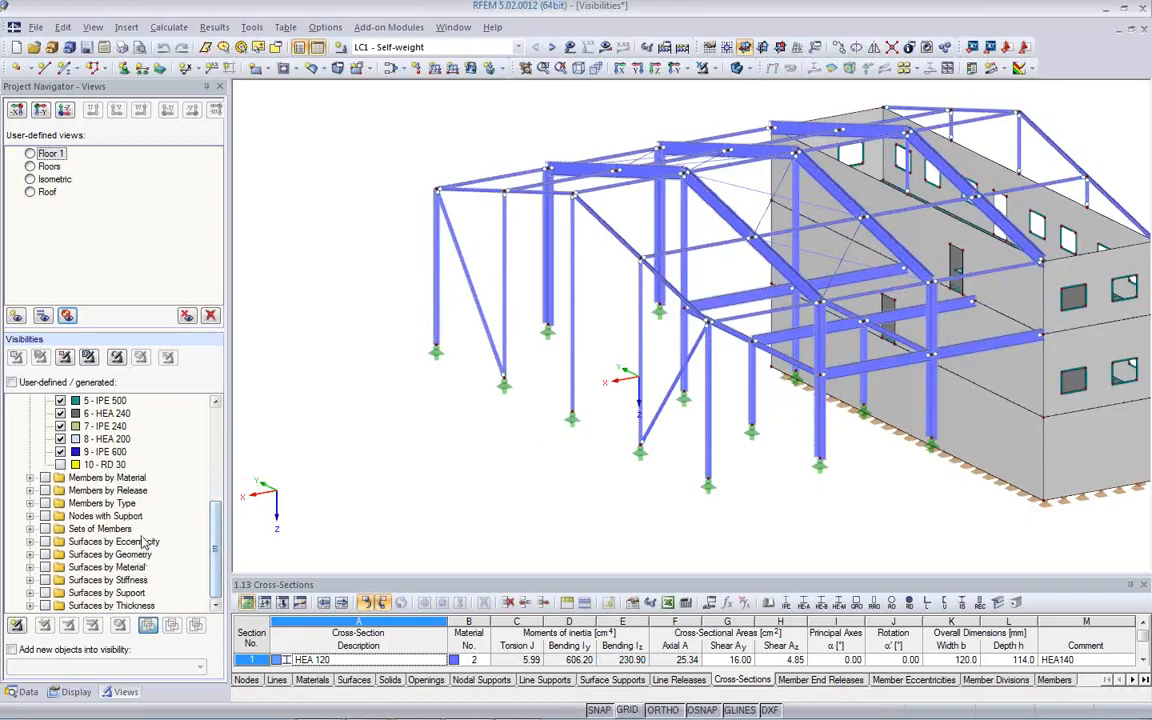
pyautogui.click(45, 490)
pyautogui.moveTo(672, 432)
pyautogui.keyDown('ctrl'); pyautogui.mouseDown(button='middle')
pyautogui.moveTo(432, 437)
pyautogui.moveTo(419, 303)
pyautogui.moveTo(676, 437)
pyautogui.mouseUp(button='middle'); pyautogui.keyUp('ctrl')
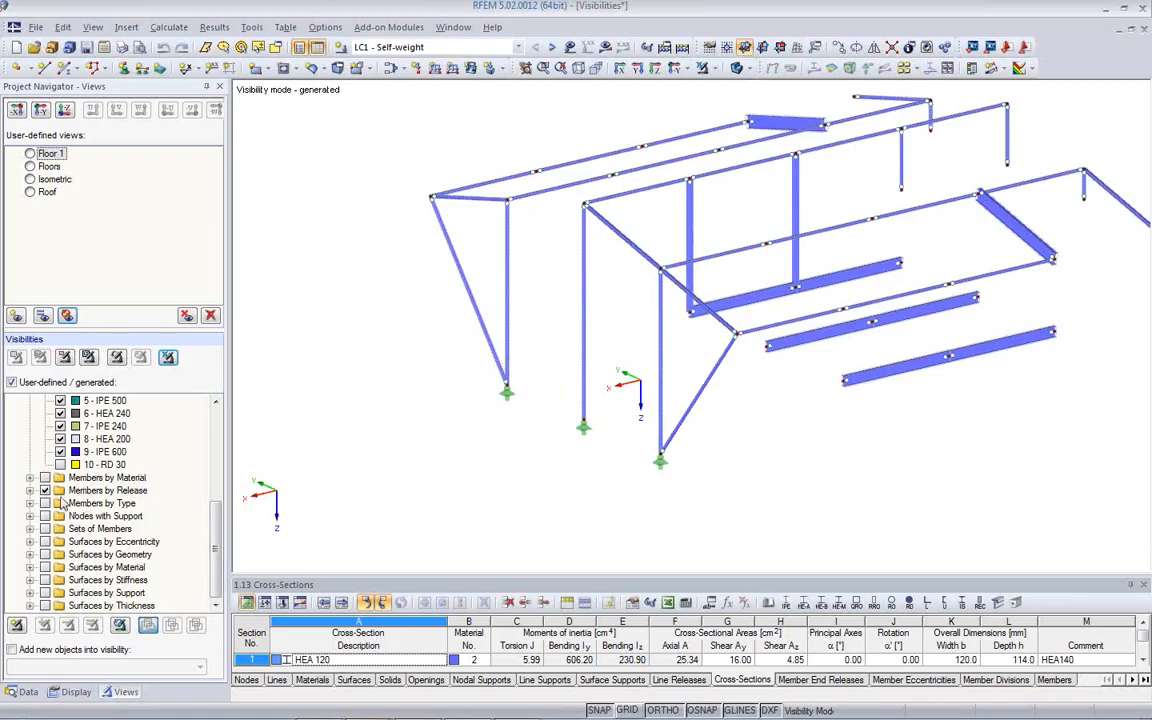
# - Check the entries in the Members by Release group and cancel visibility mode to display the entire model
pyautogui.click(30, 490)
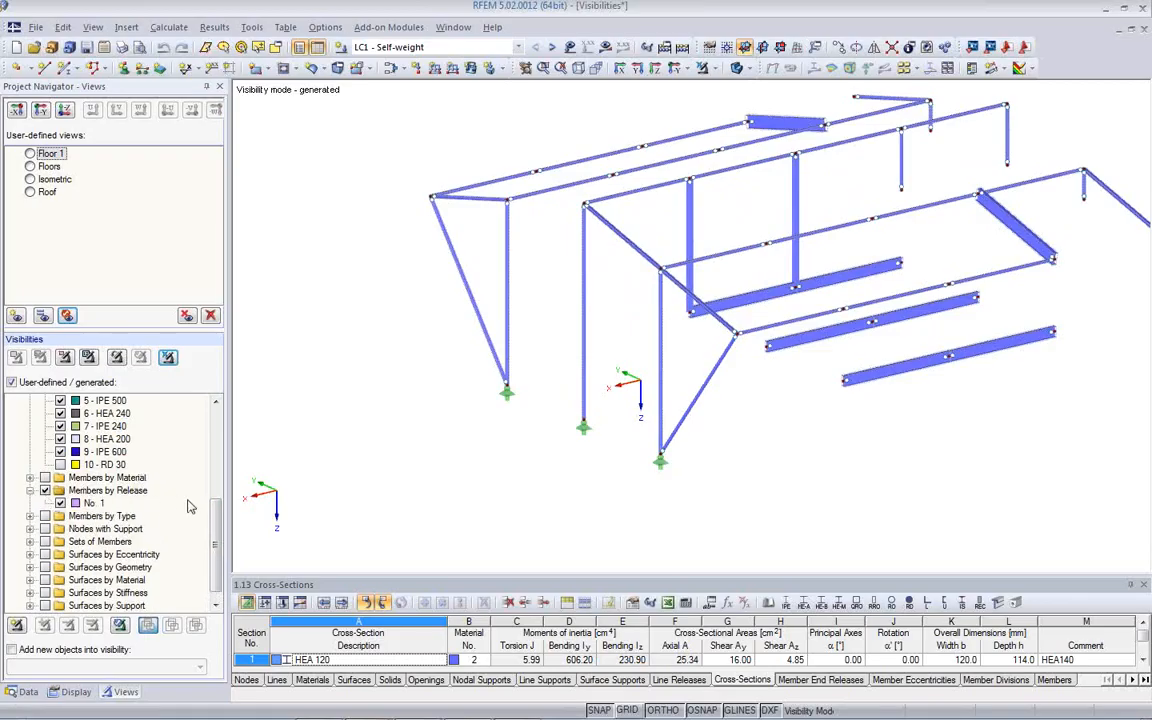
pyautogui.scroll(-1, 190, 507)
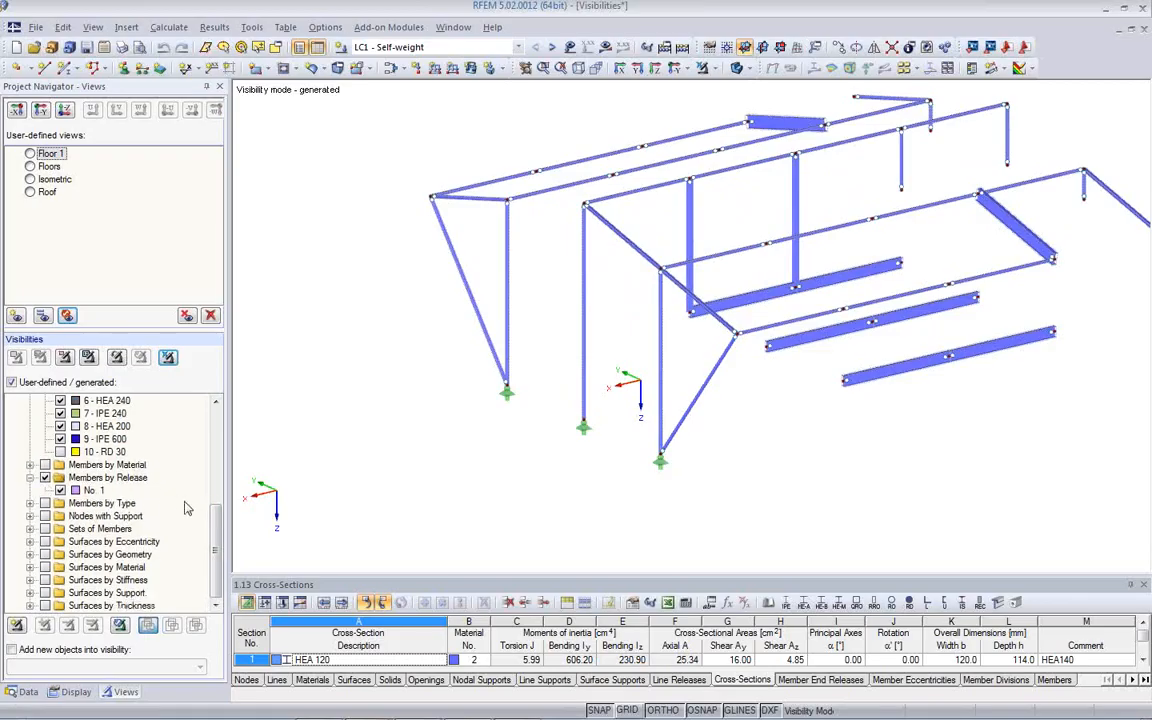
pyautogui.click(31, 478)
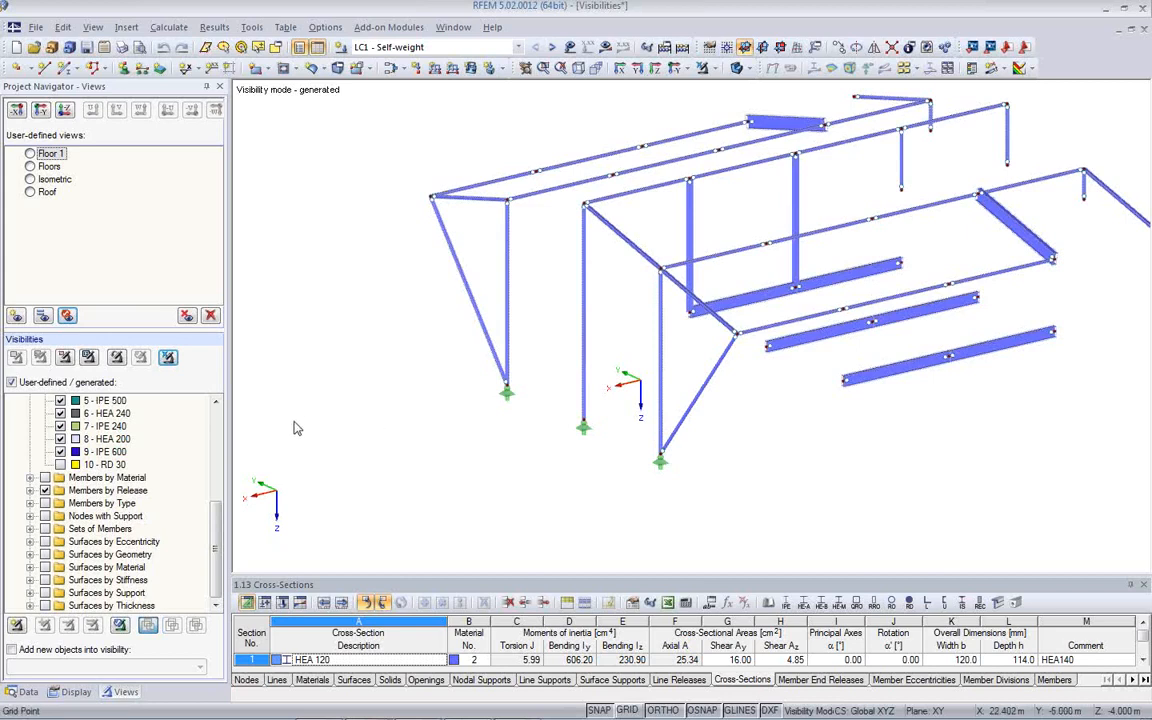
pyautogui.moveTo(218, 547); pyautogui.dragTo(212, 452)
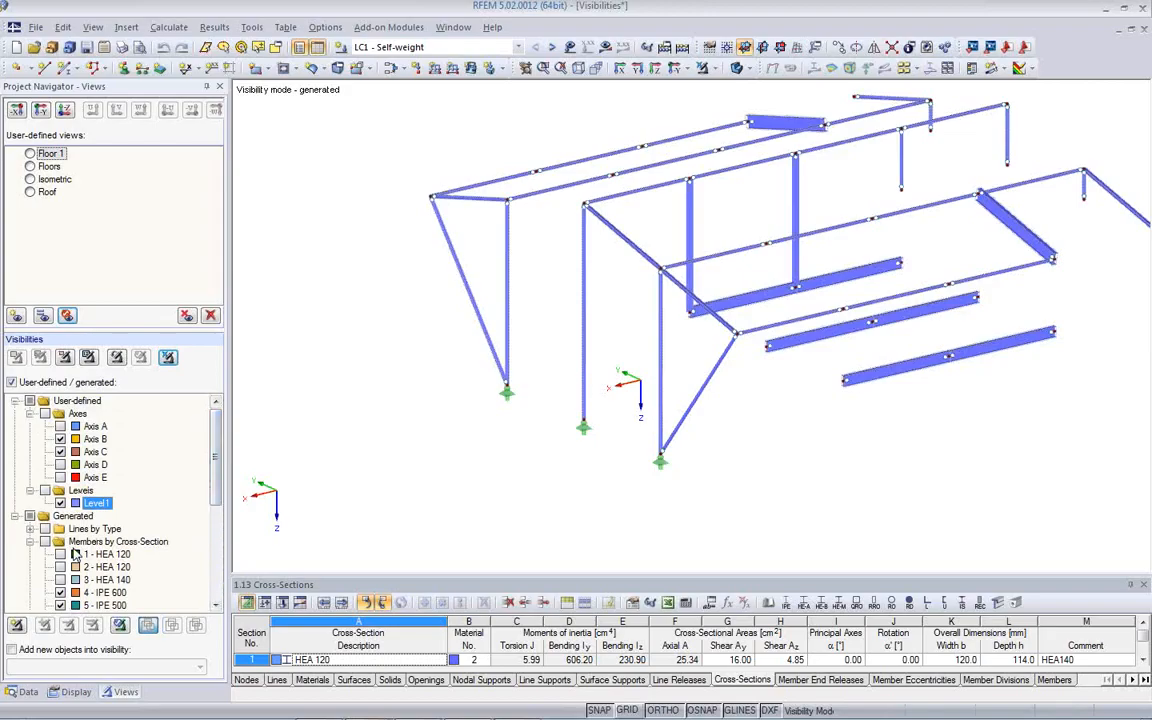
pyautogui.click(167, 357)
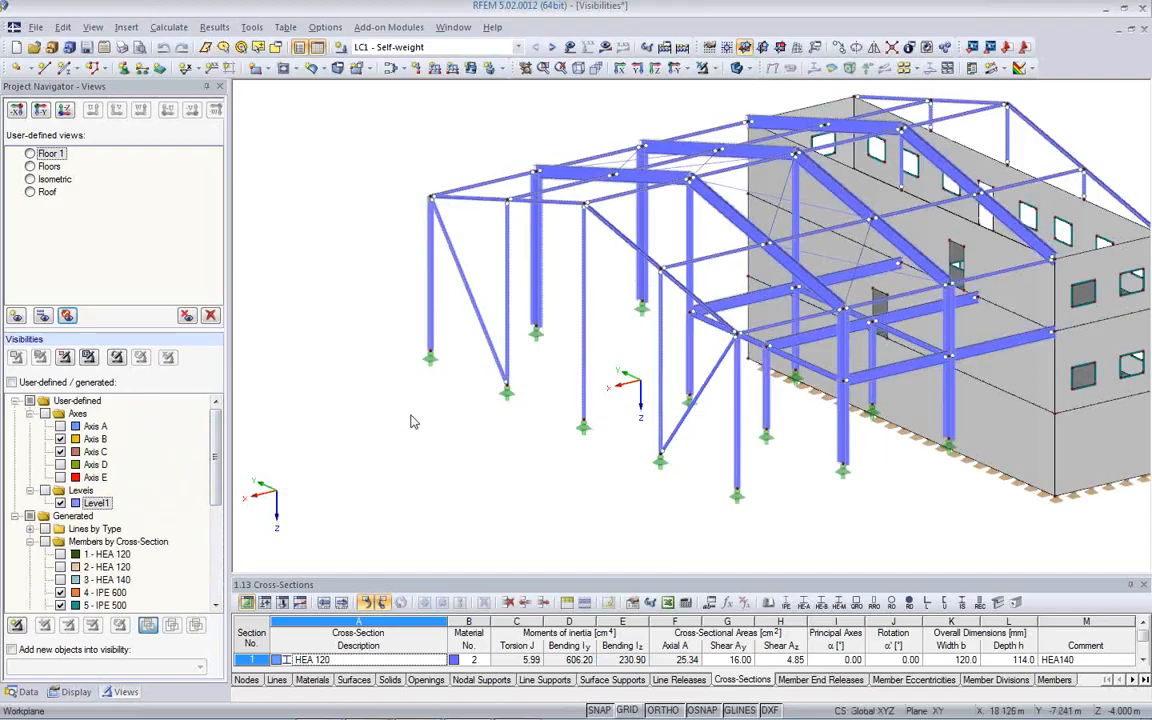
# - Color the model graphics according to cross-section instead of material
pyautogui.rightClick(338, 321)
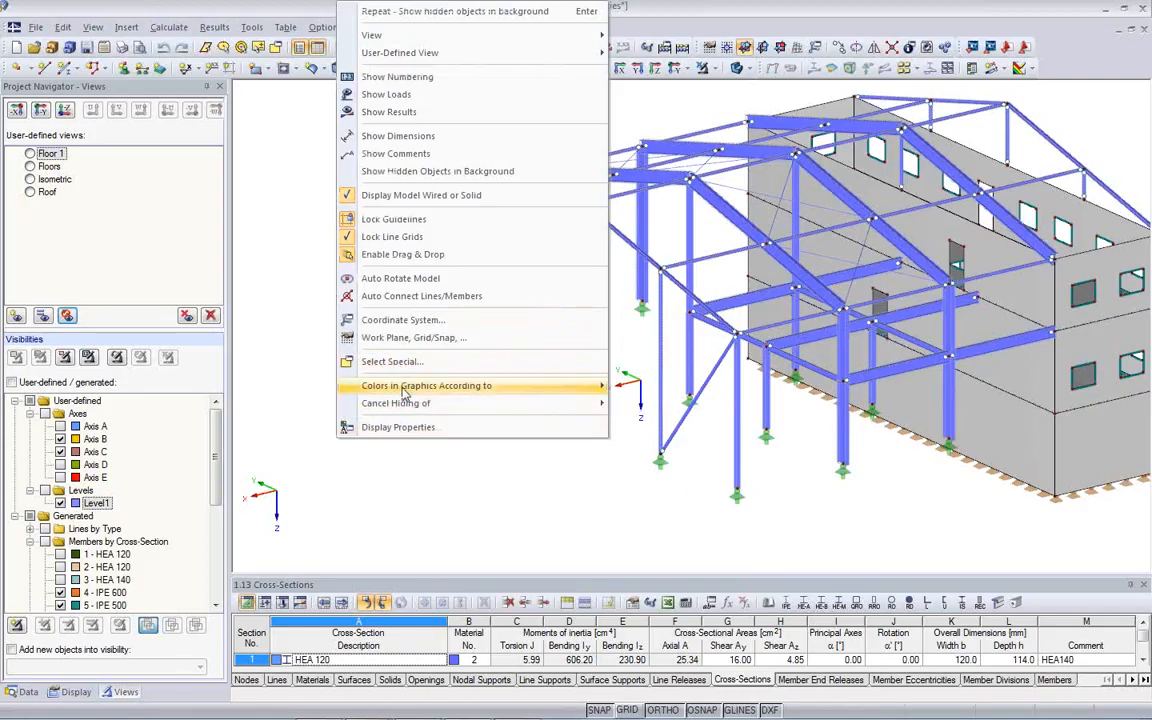
pyautogui.moveTo(404, 392)
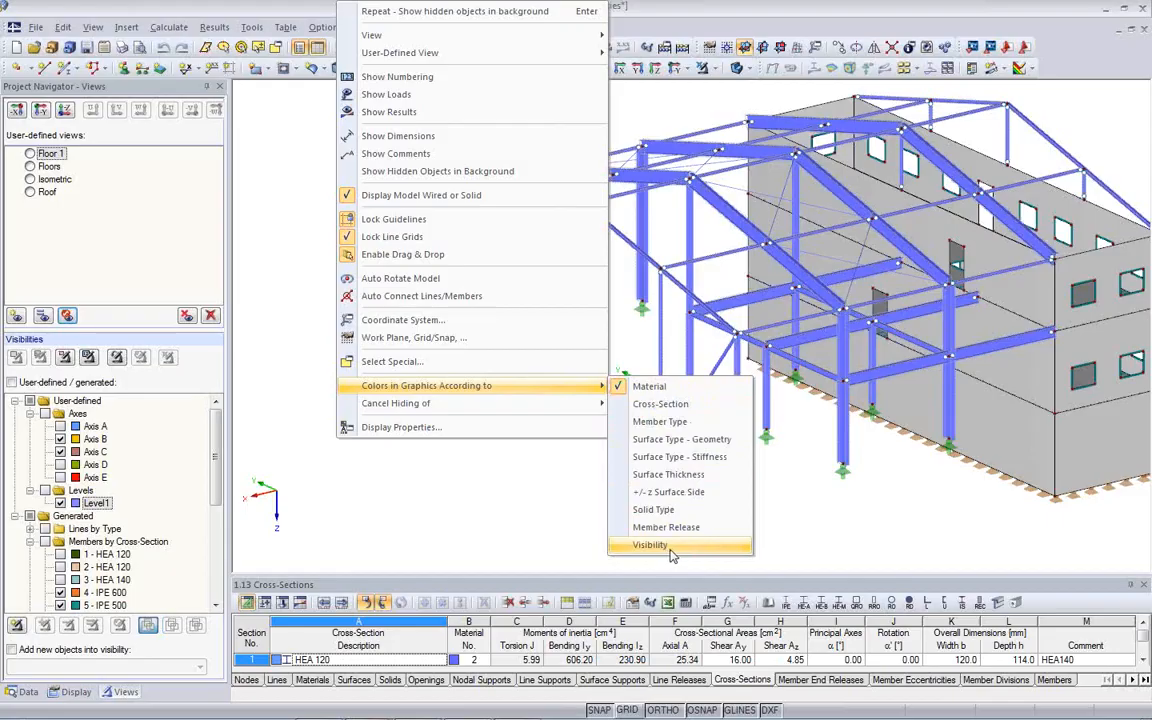
pyautogui.click(660, 404)
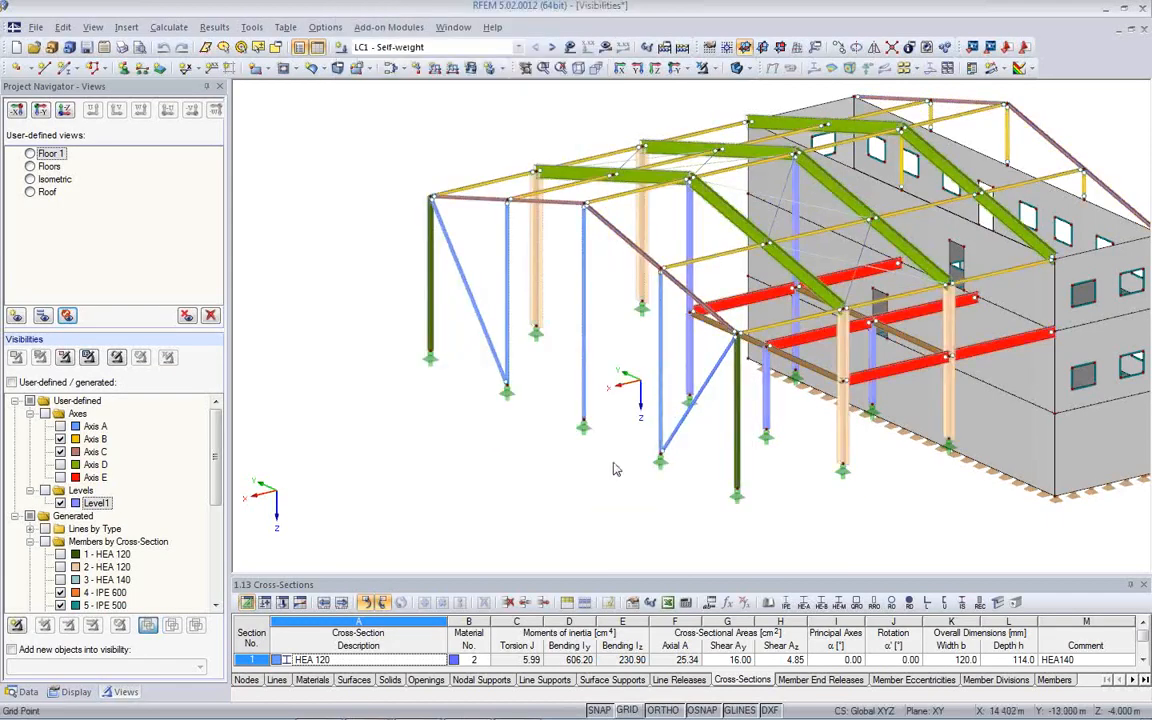
# - Enlarge the Cross-Sections table and select cross-section 4, IPE 600, to highlight its members in the model
pyautogui.keyDown('ctrl'); pyautogui.moveTo(780, 498); pyautogui.dragTo(220, 440, button='middle'); pyautogui.keyUp('ctrl')
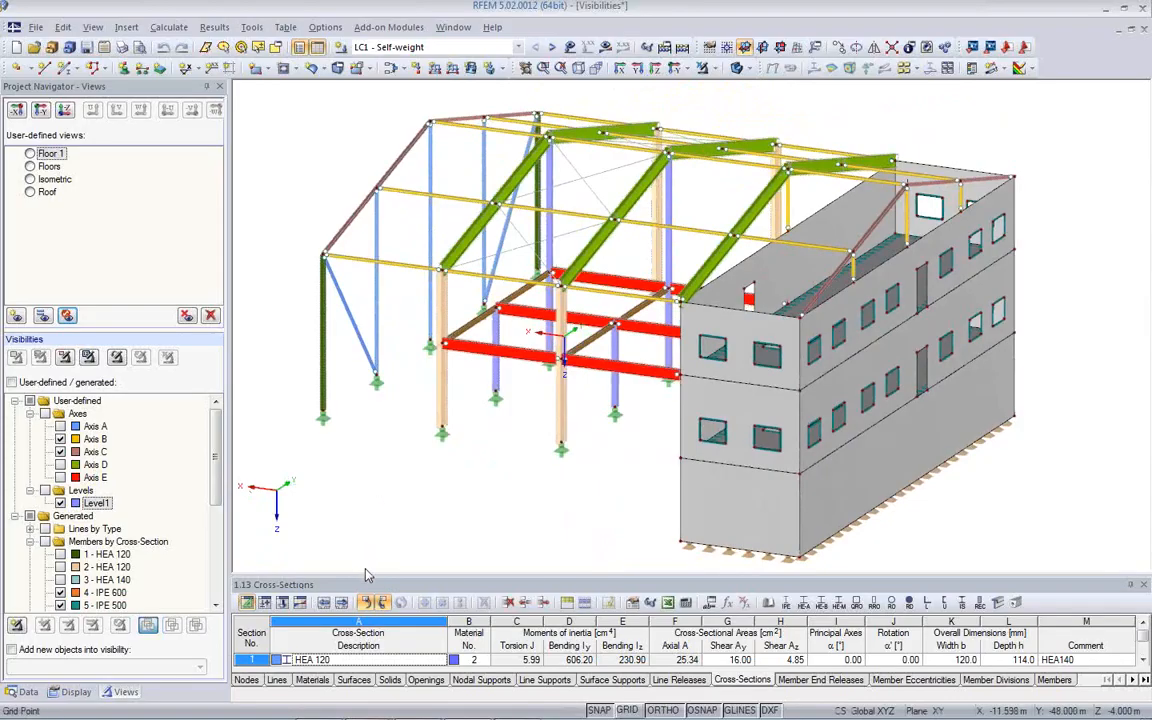
pyautogui.moveTo(365, 509); pyautogui.dragTo(329, 458)
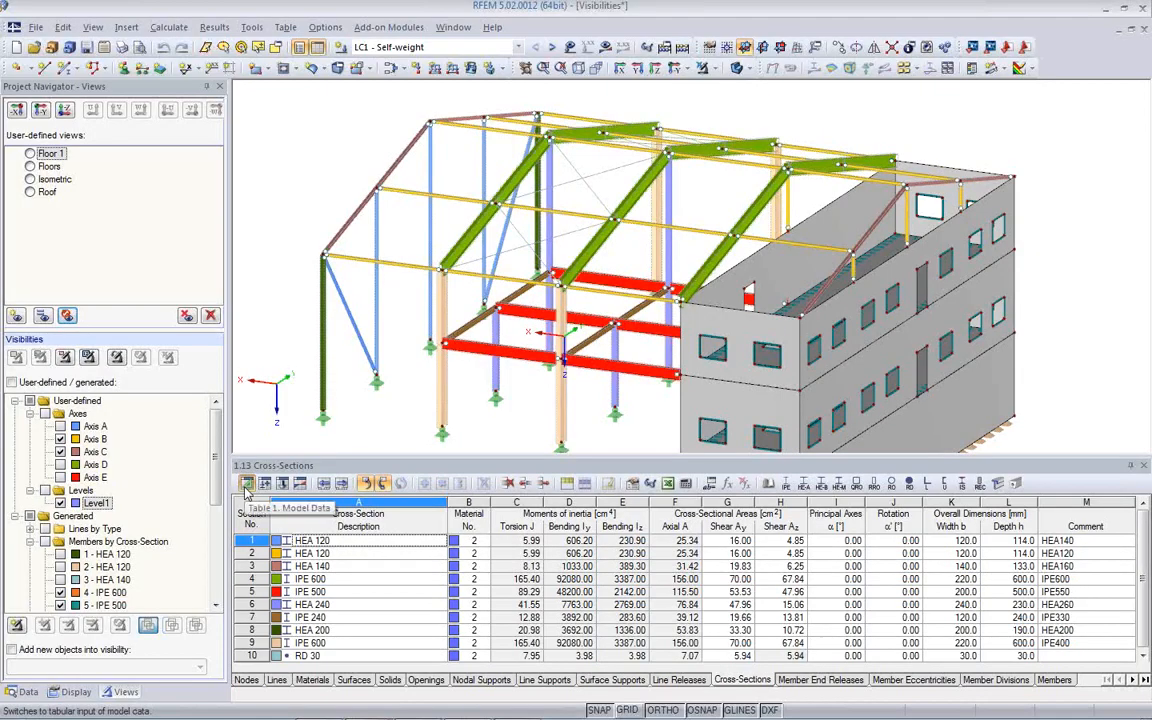
pyautogui.click(322, 580)
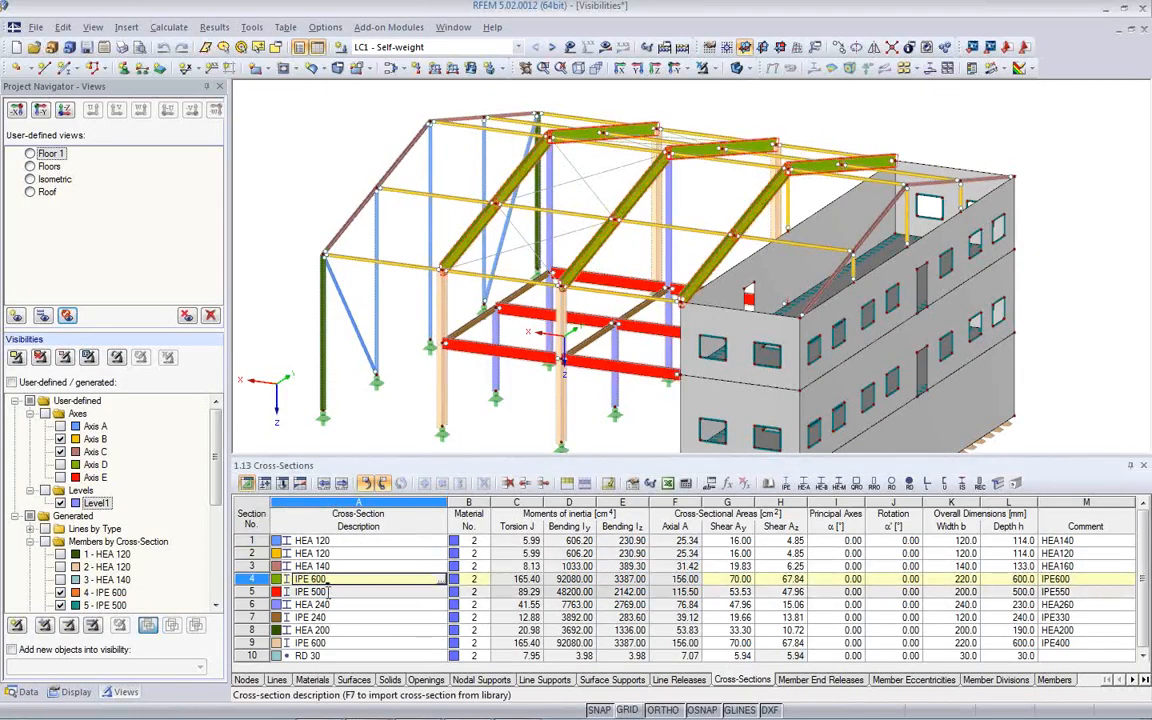
pyautogui.scroll(-1, 328, 590)
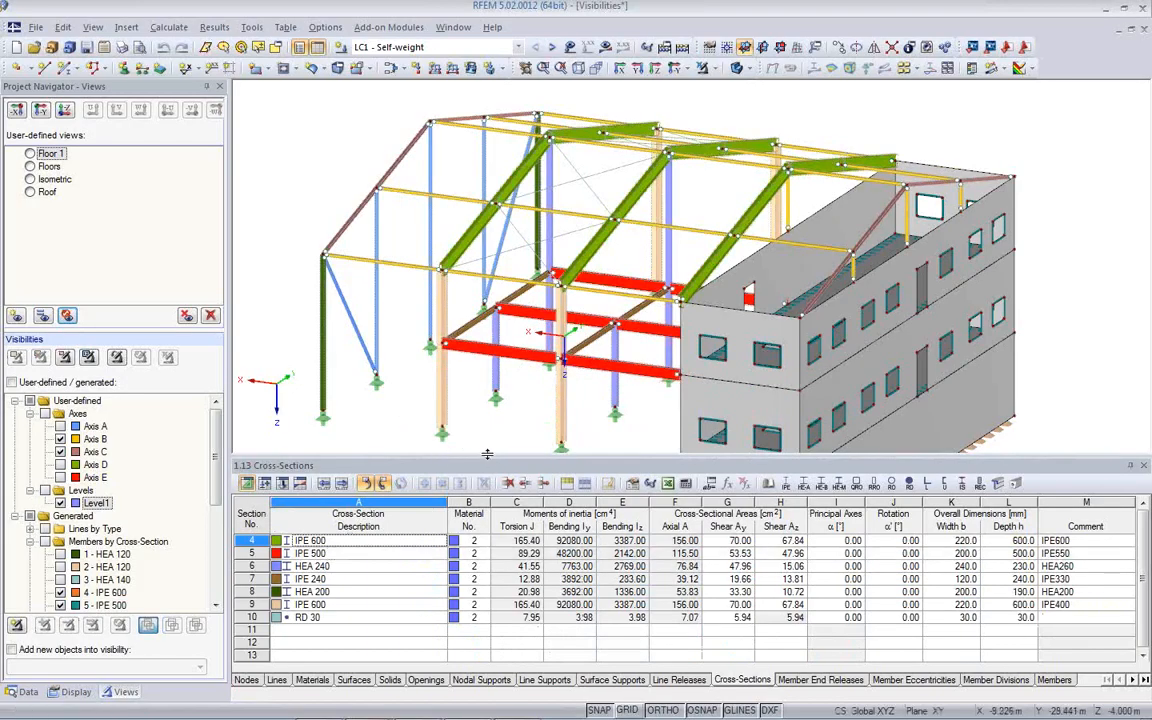
# - Examine the colors assigned to cross-sections and materials in the display properties, including the color picker for section 5, IPE 500, without changing anything
pyautogui.moveTo(504, 406); pyautogui.dragTo(547, 411, button='middle')
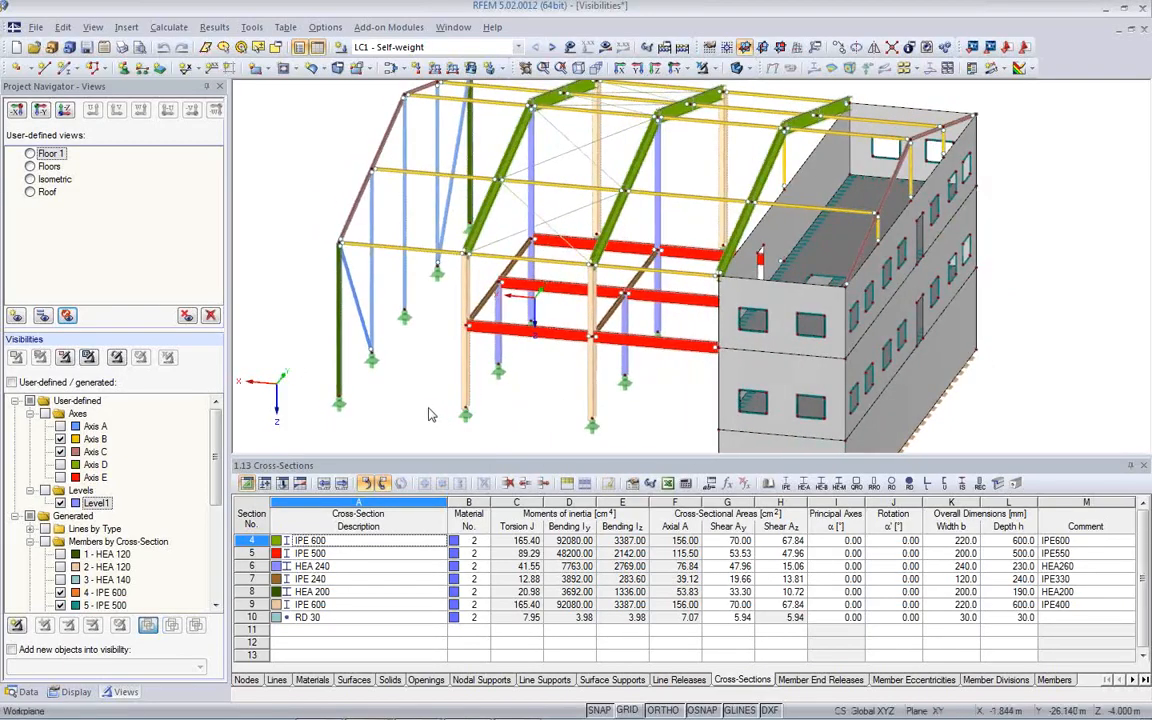
pyautogui.rightClick(400, 385)
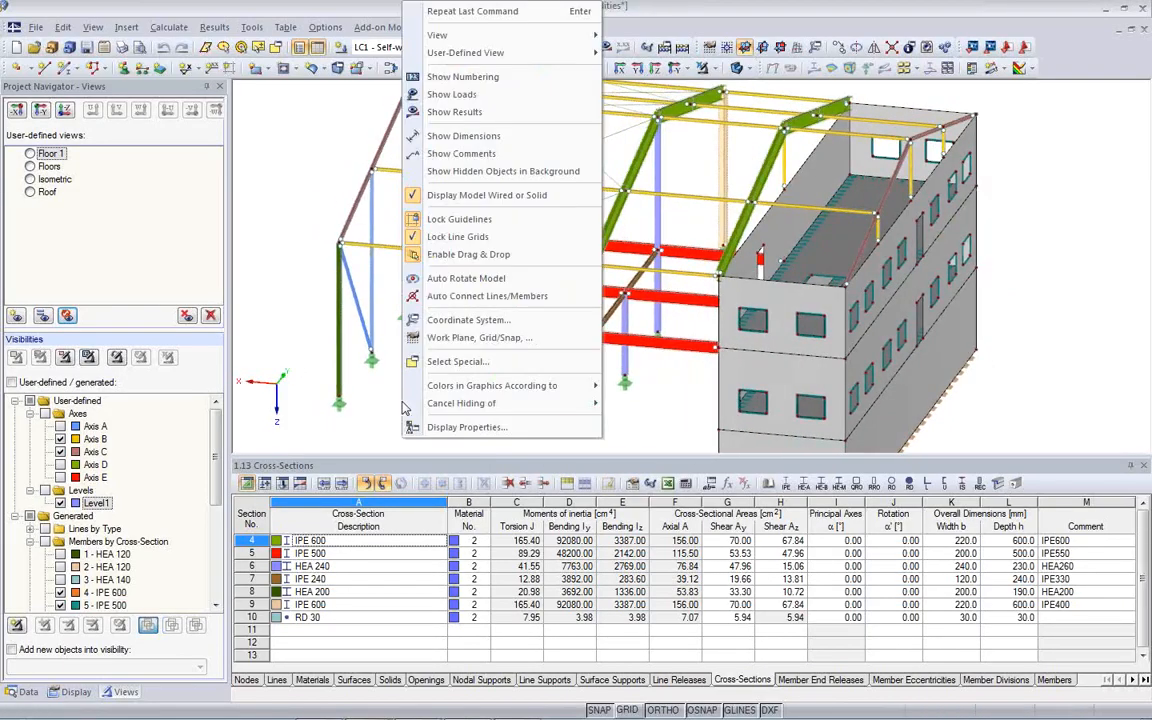
pyautogui.click(477, 429)
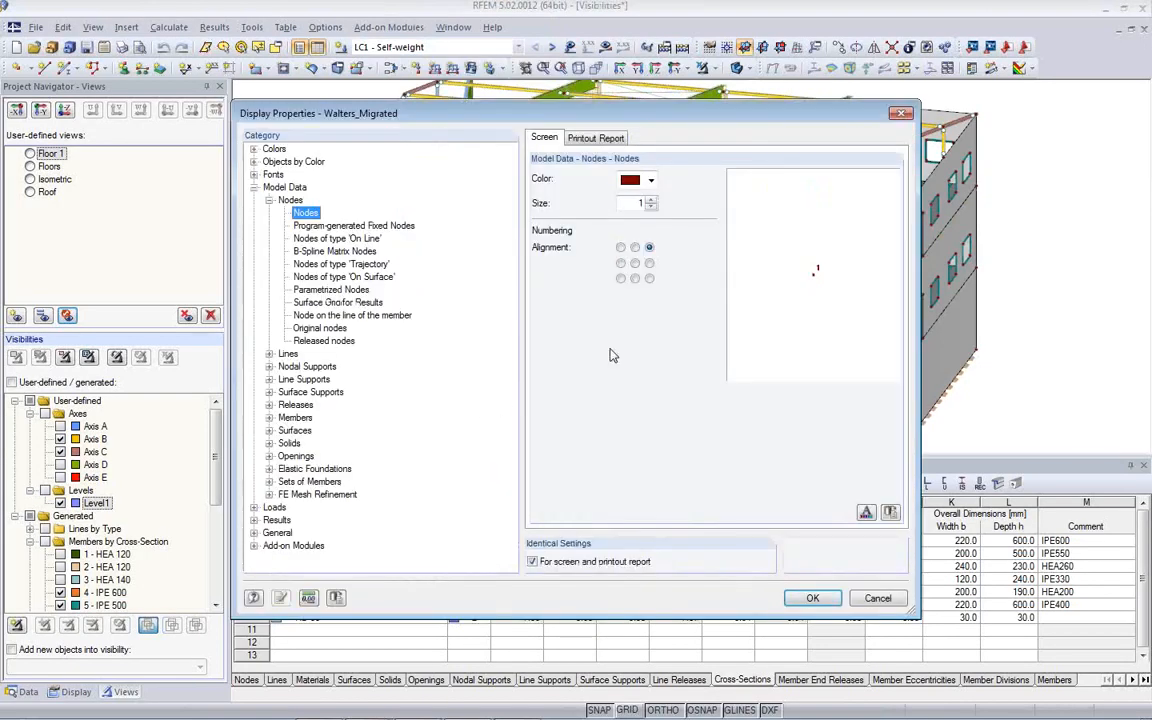
pyautogui.click(254, 162)
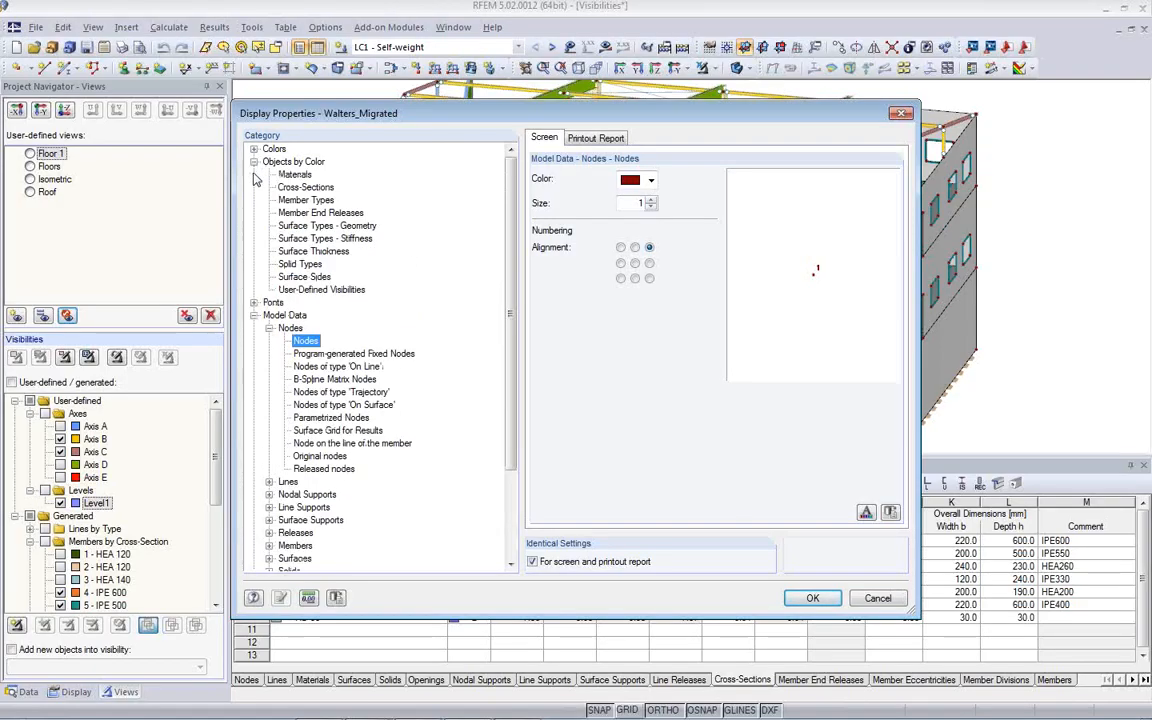
pyautogui.click(290, 187)
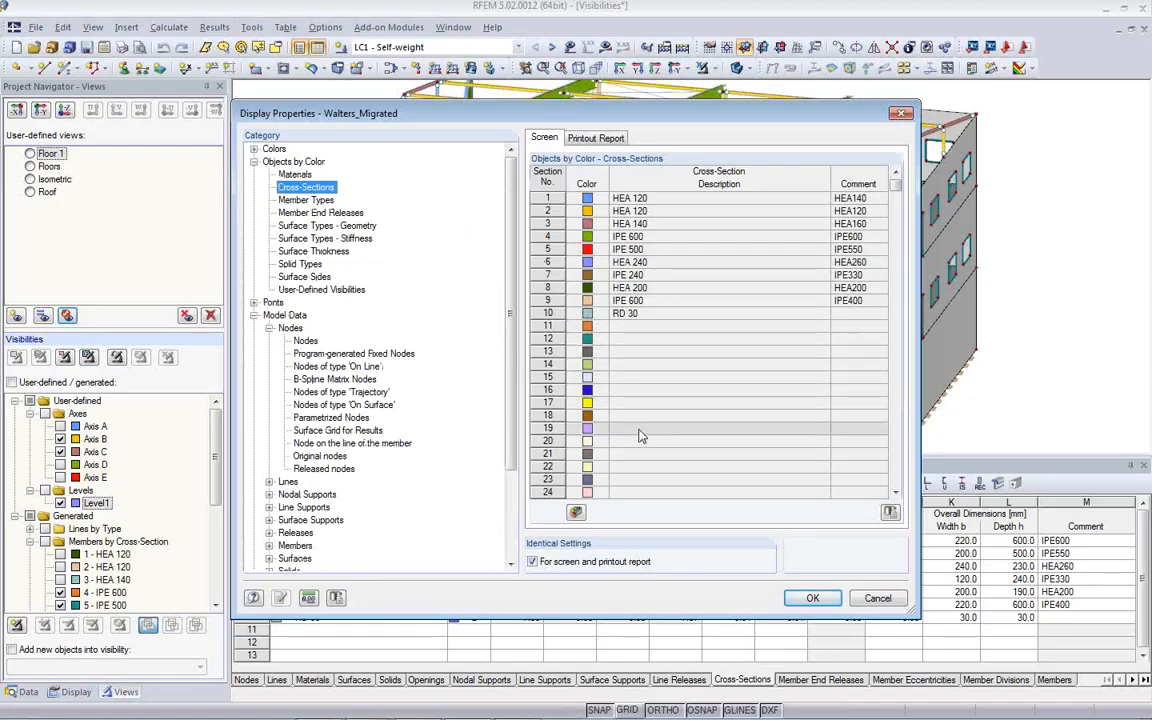
pyautogui.doubleClick(587, 249)
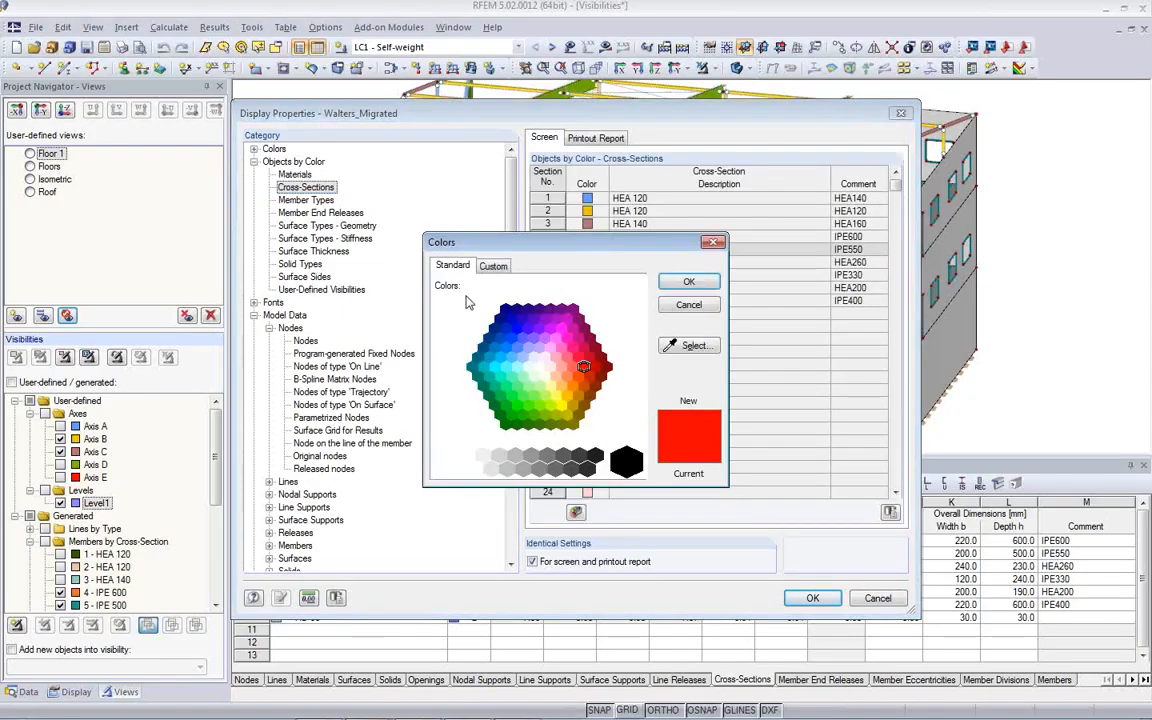
pyautogui.click(709, 306)
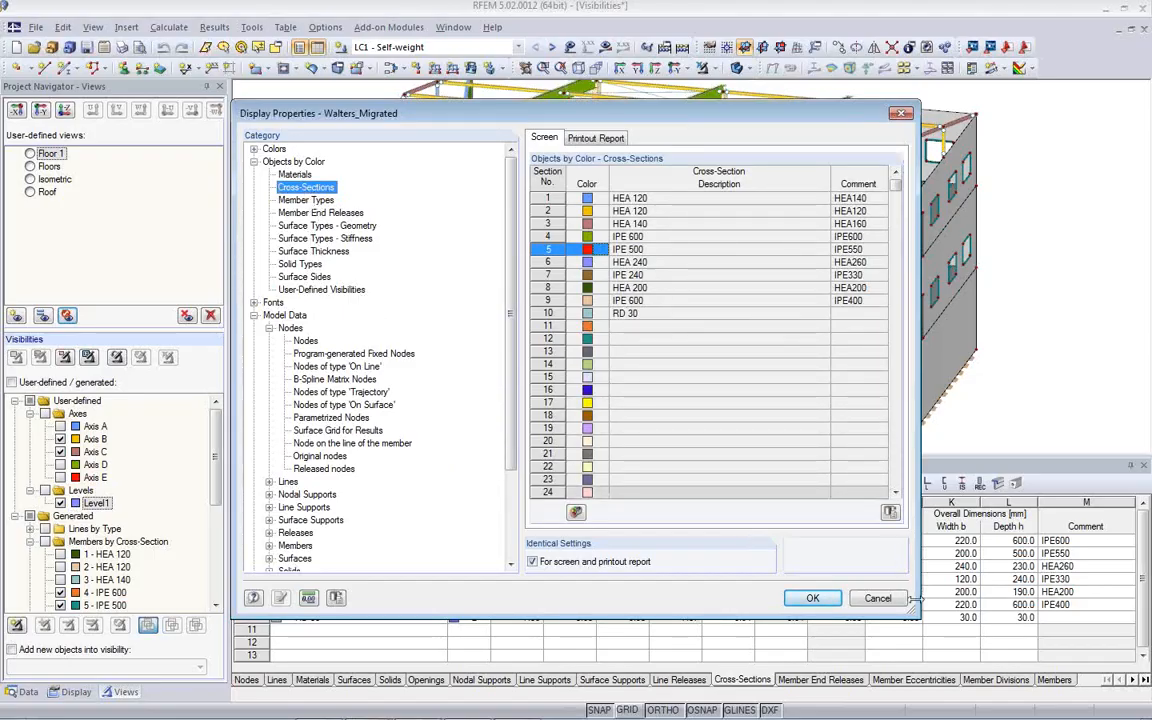
pyautogui.click(295, 174)
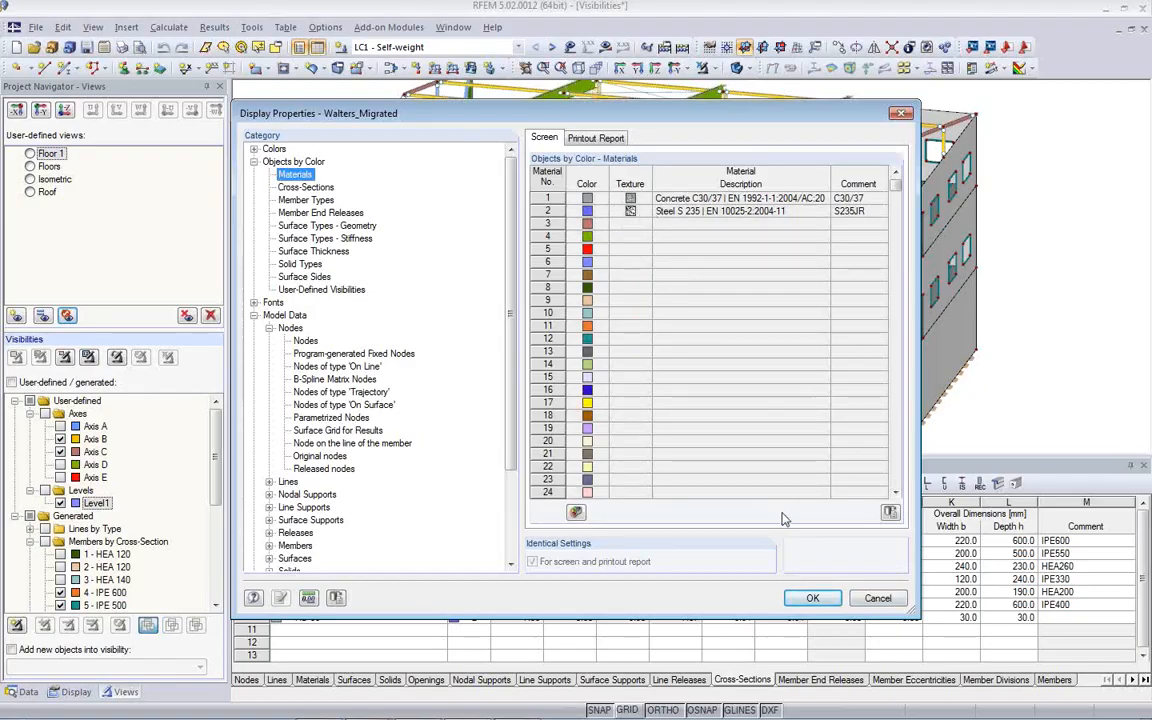
pyautogui.click(879, 601)
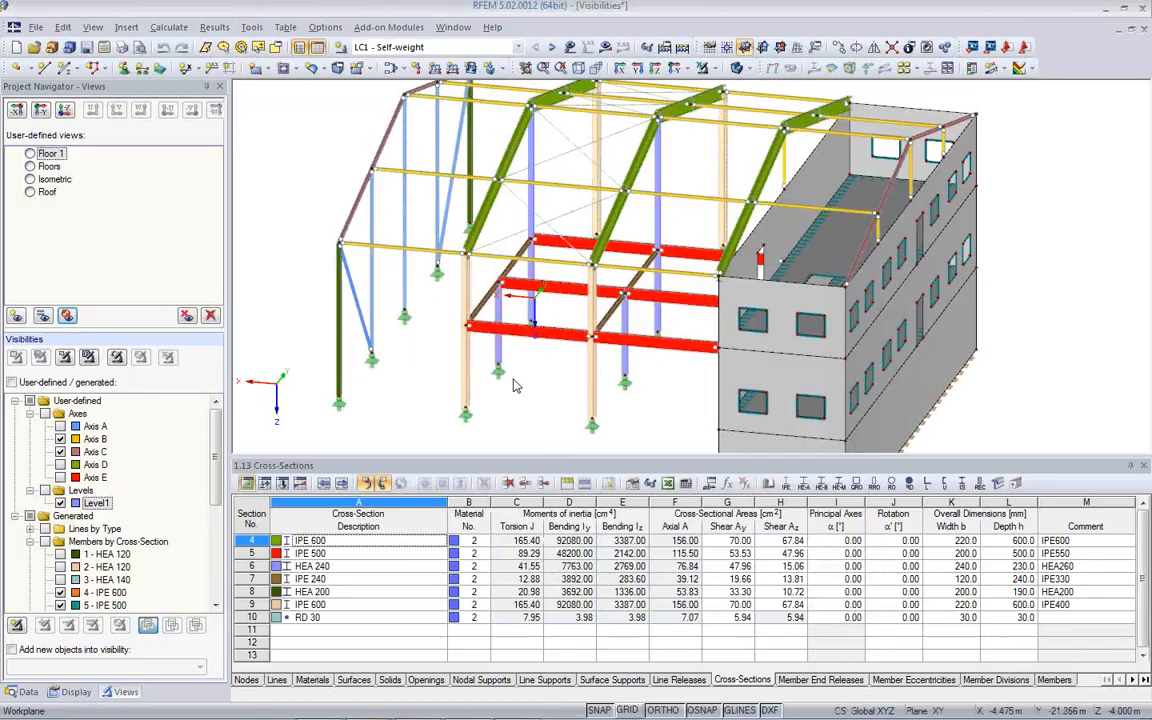
# - Review the rendering options in the Display navigator, expanding the Model and Lighting settings
pyautogui.keyDown('ctrl'); pyautogui.moveTo(667, 395); pyautogui.dragTo(614, 386, button='middle'); pyautogui.keyUp('ctrl')
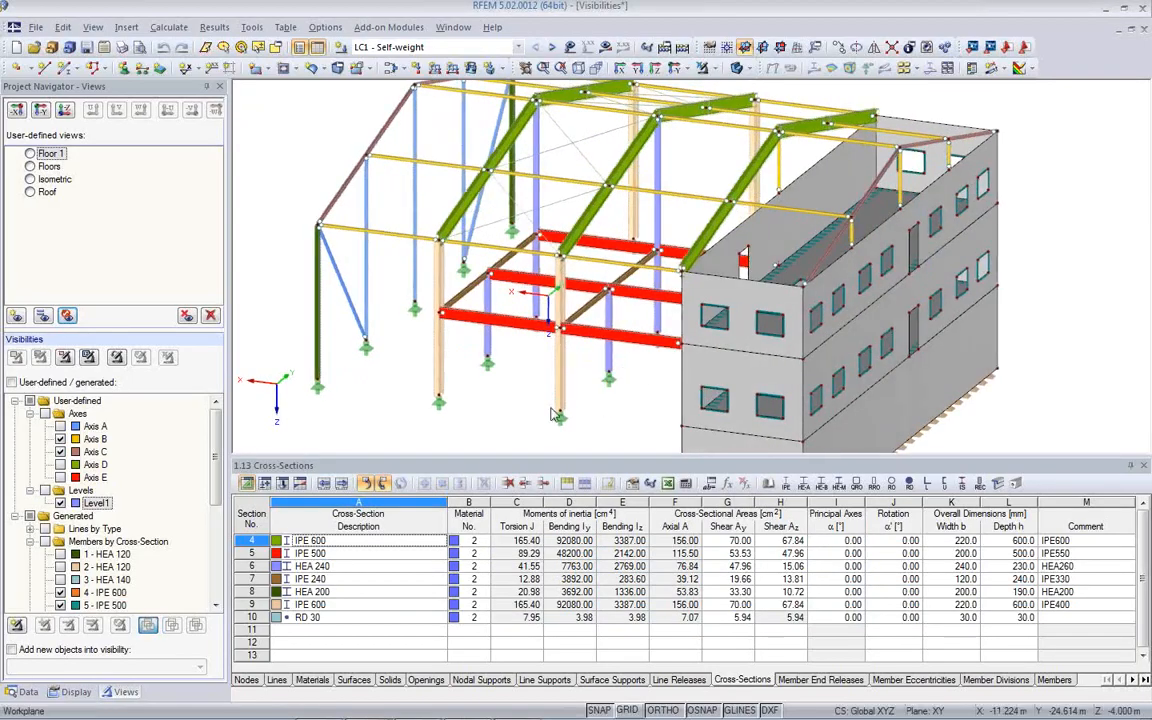
pyautogui.click(72, 691)
pyautogui.scroll(-4, 140, 549)
pyautogui.scroll(-7, 140, 549)
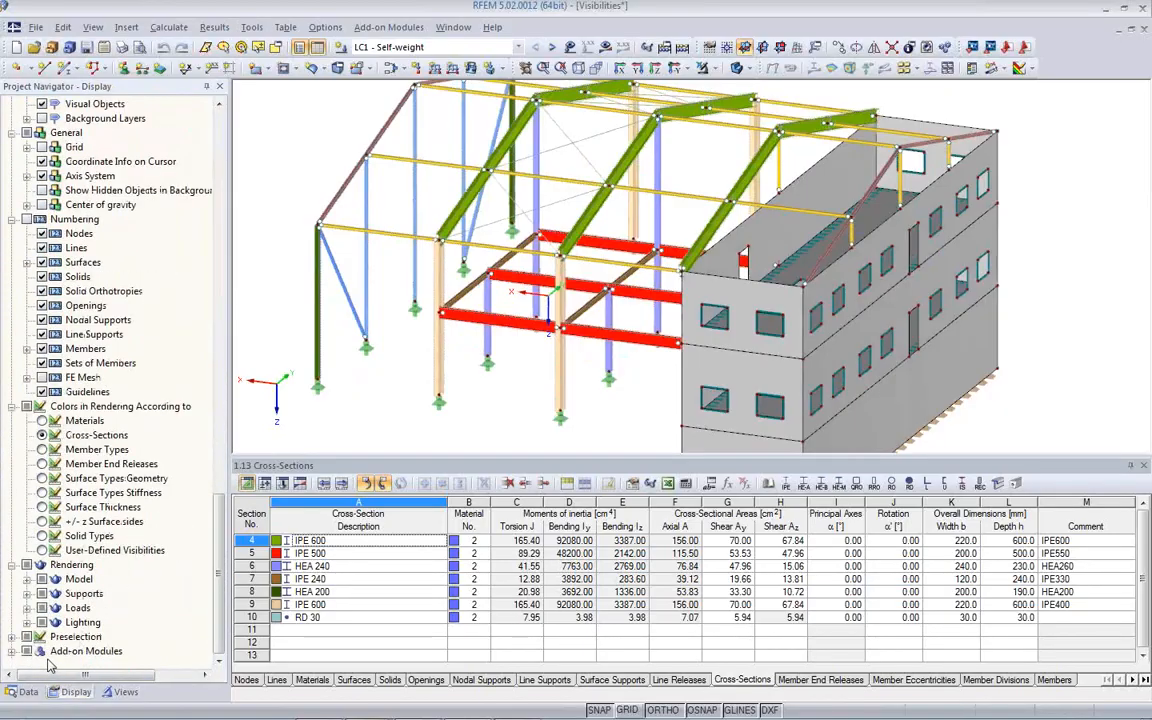
pyautogui.click(27, 580)
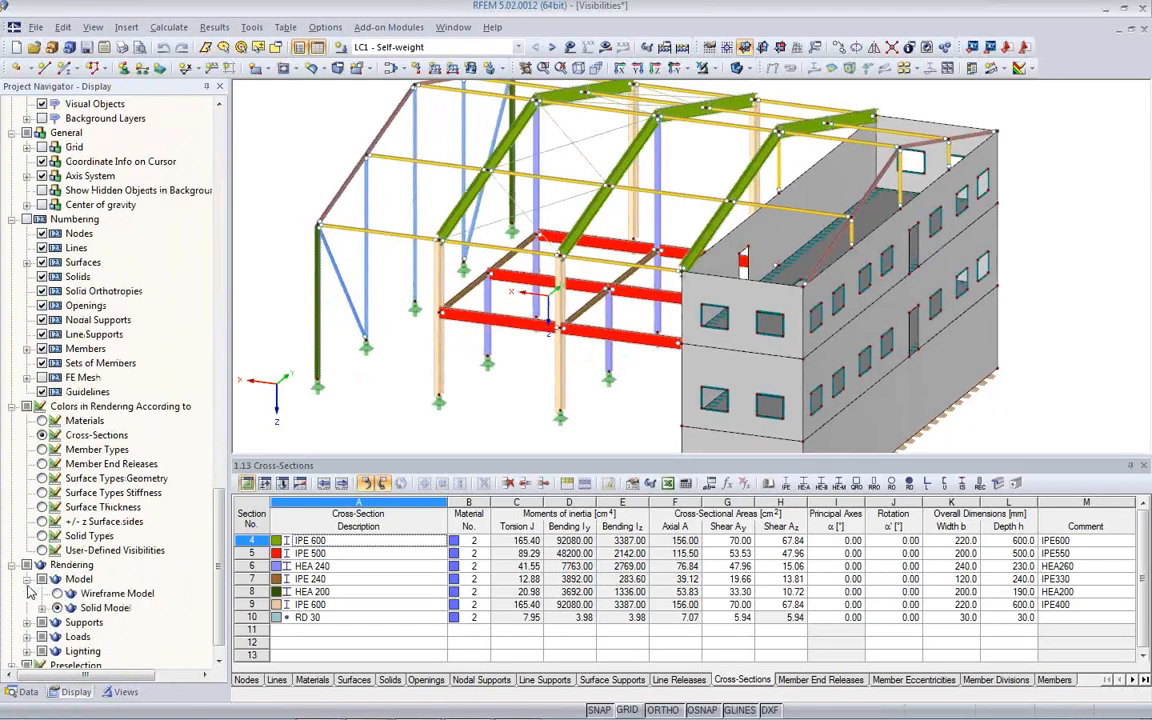
pyautogui.scroll(-2, 148, 619)
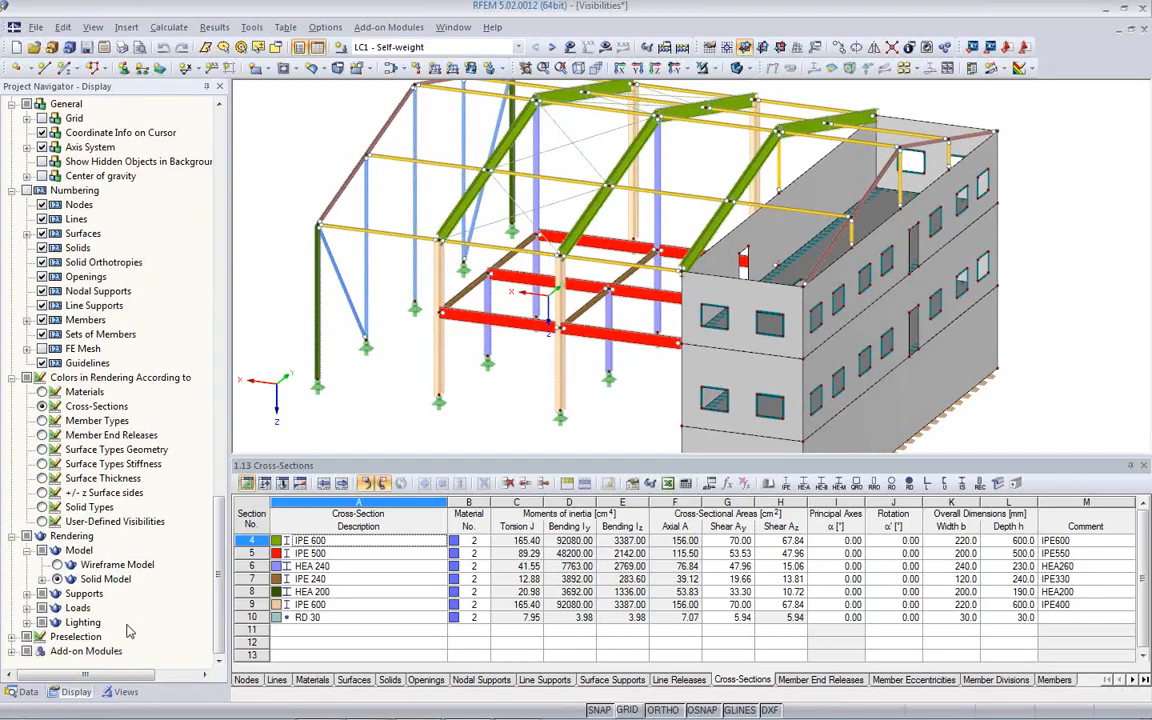
pyautogui.click(27, 622)
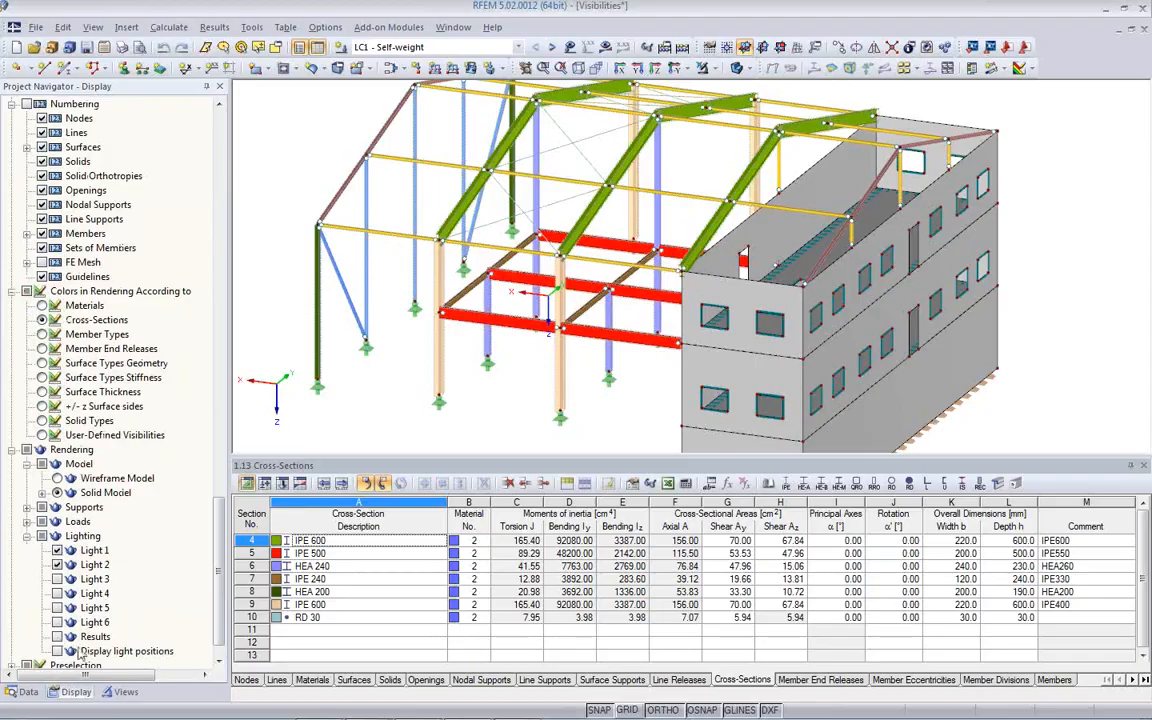
pyautogui.scroll(-2, 123, 592)
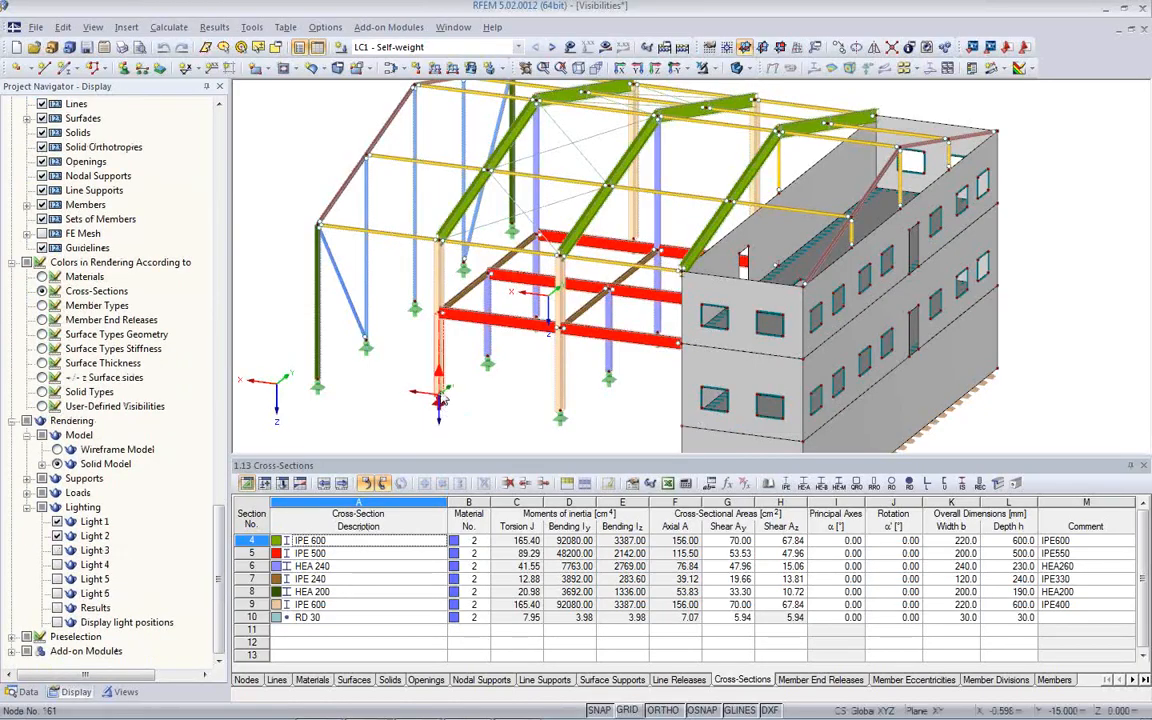
# - Inspect the general data, options and effective lengths of column member 202, and close its settings without changes
pyautogui.doubleClick(442, 375)
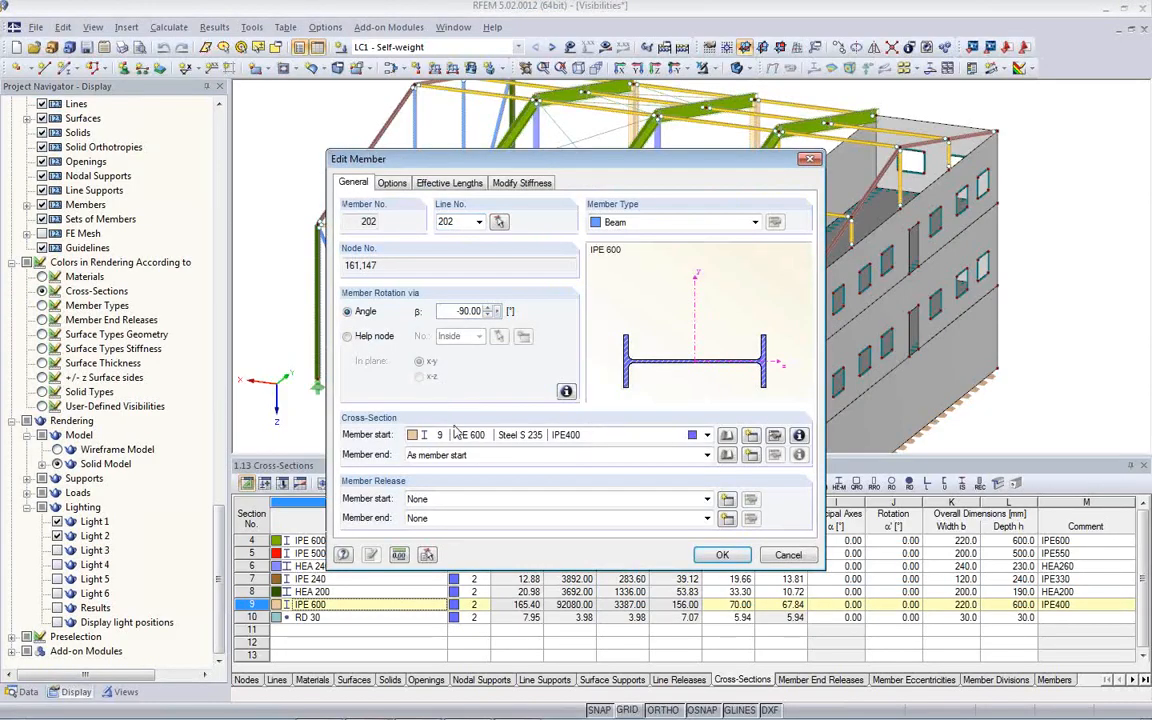
pyautogui.click(393, 184)
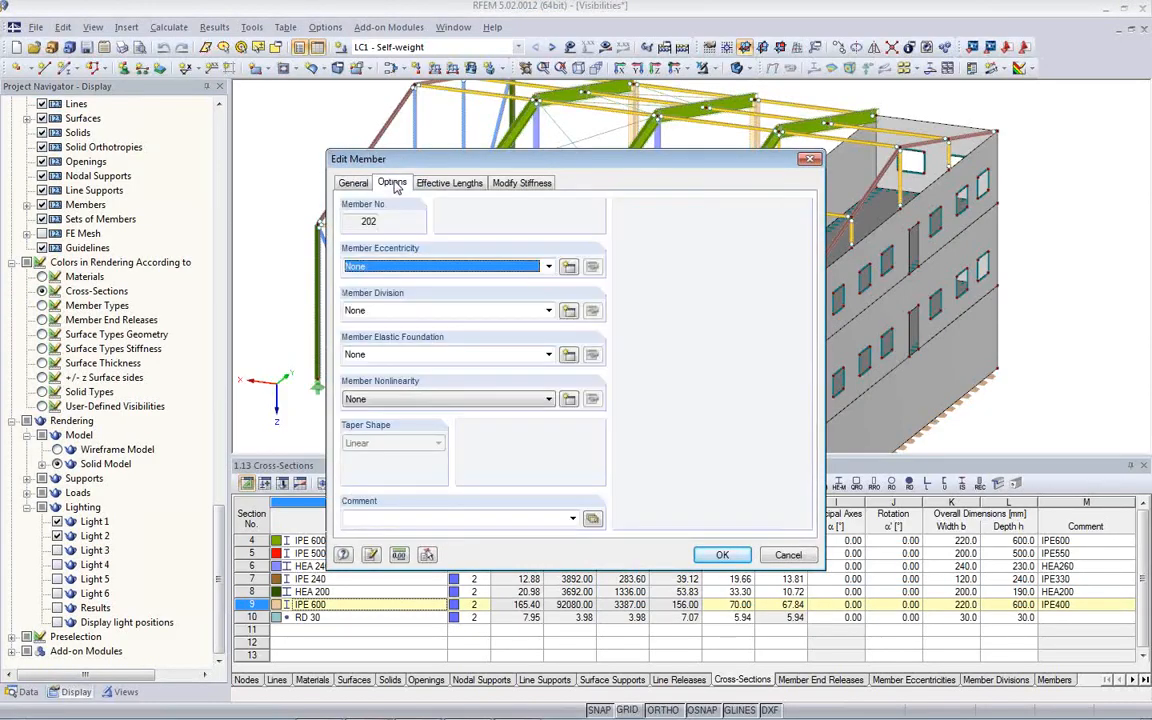
pyautogui.click(432, 184)
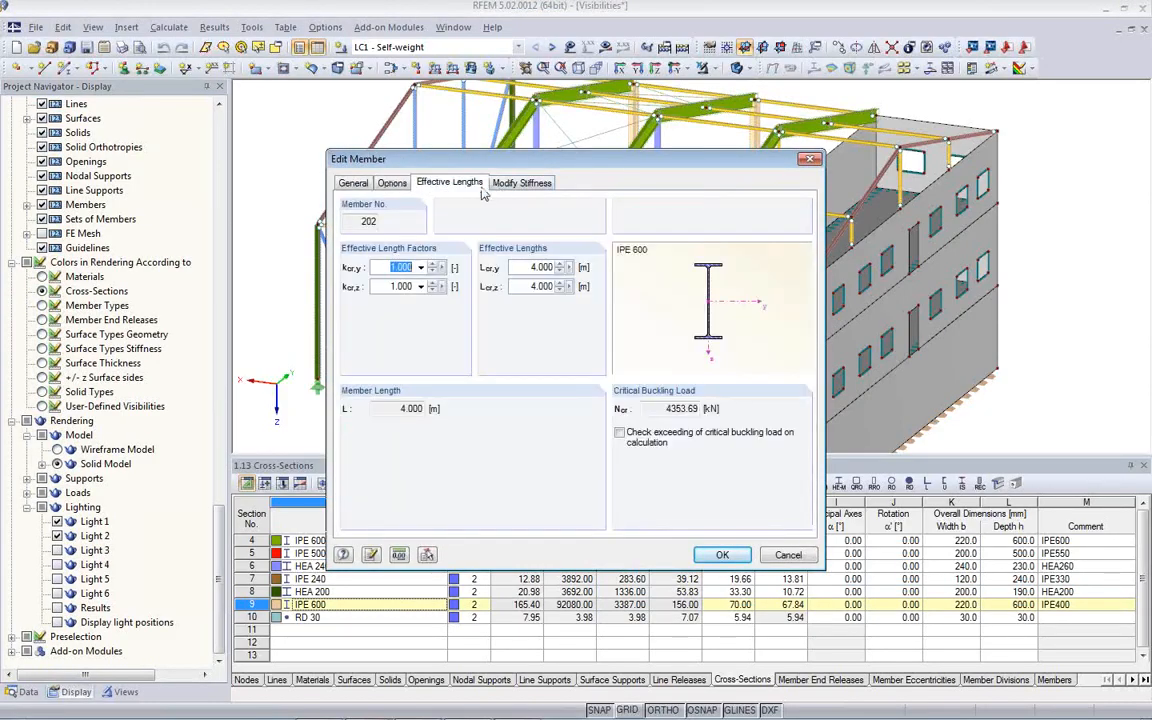
pyautogui.click(352, 182)
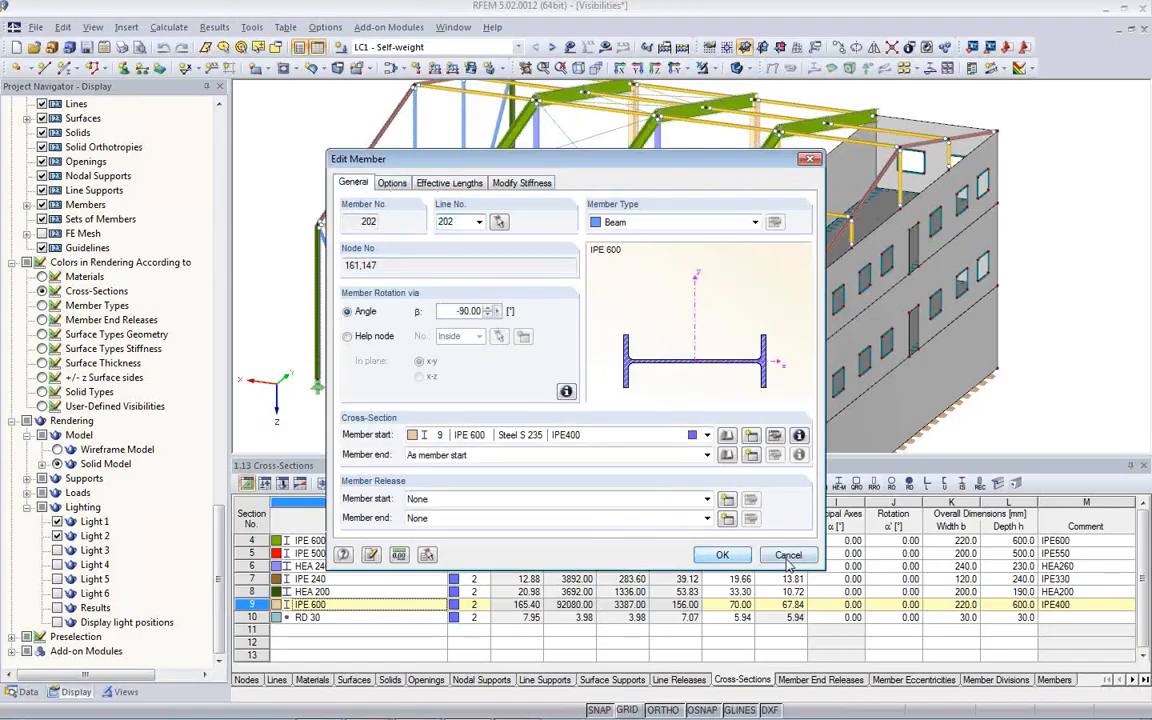
pyautogui.click(788, 556)
# - Look up material 1, Concrete C30/37, from the Materials table in the material library, keeping the current selection
pyautogui.click(312, 679)
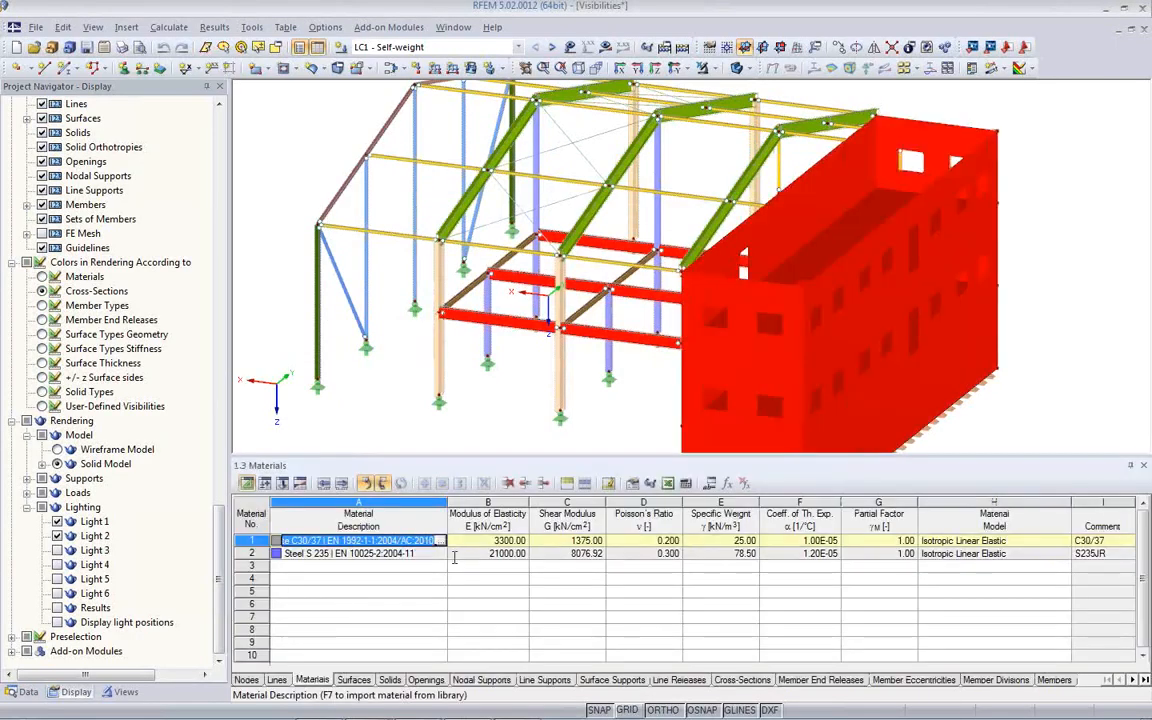
pyautogui.click(389, 541)
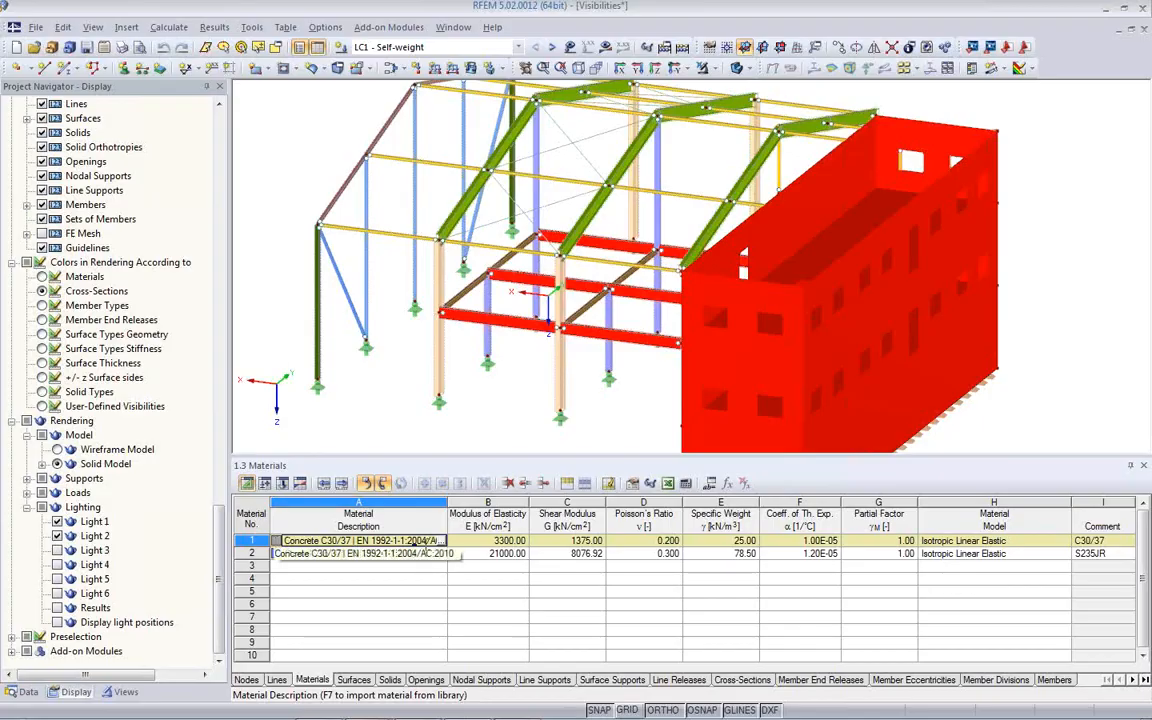
pyautogui.press('F7')
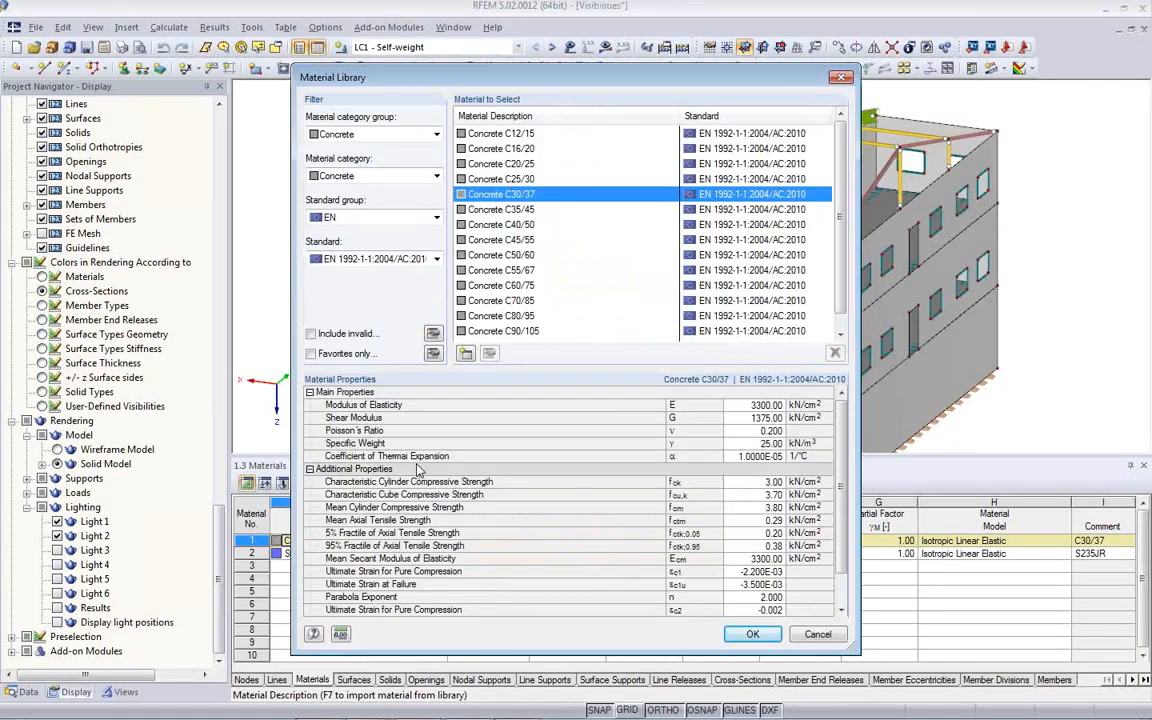
pyautogui.press('Return')
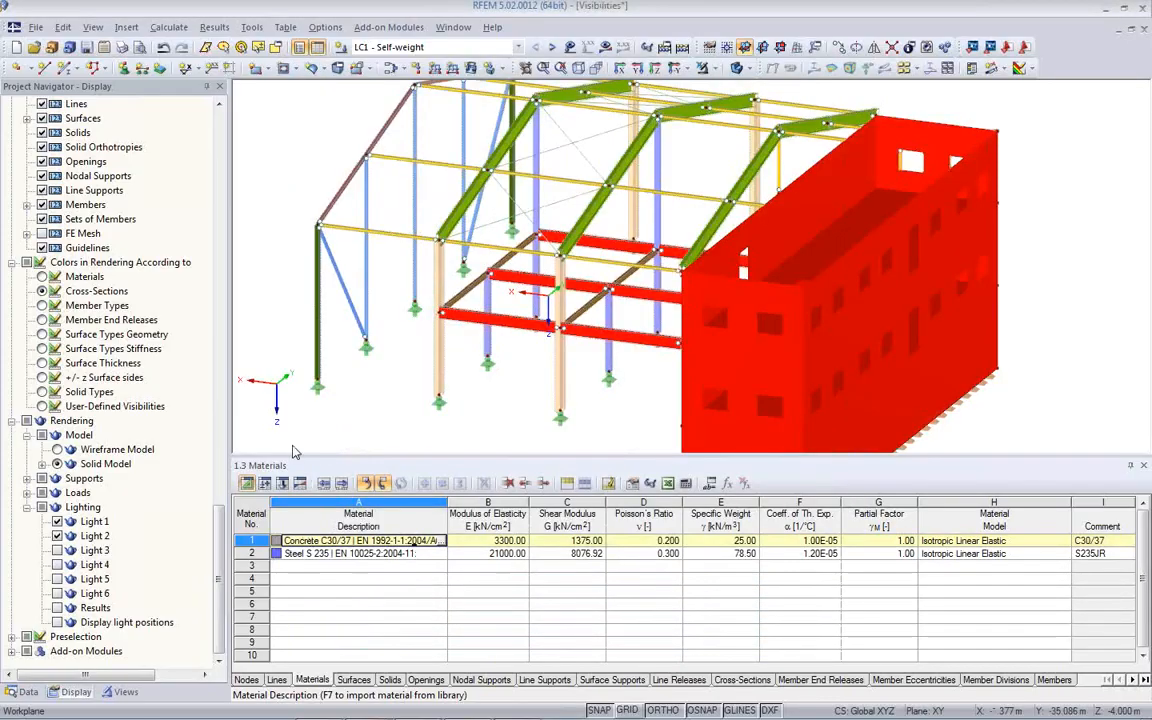
# - Enable the display of textures in the solid model through the color and texture settings of material 2, Steel S 235
pyautogui.click(22, 691)
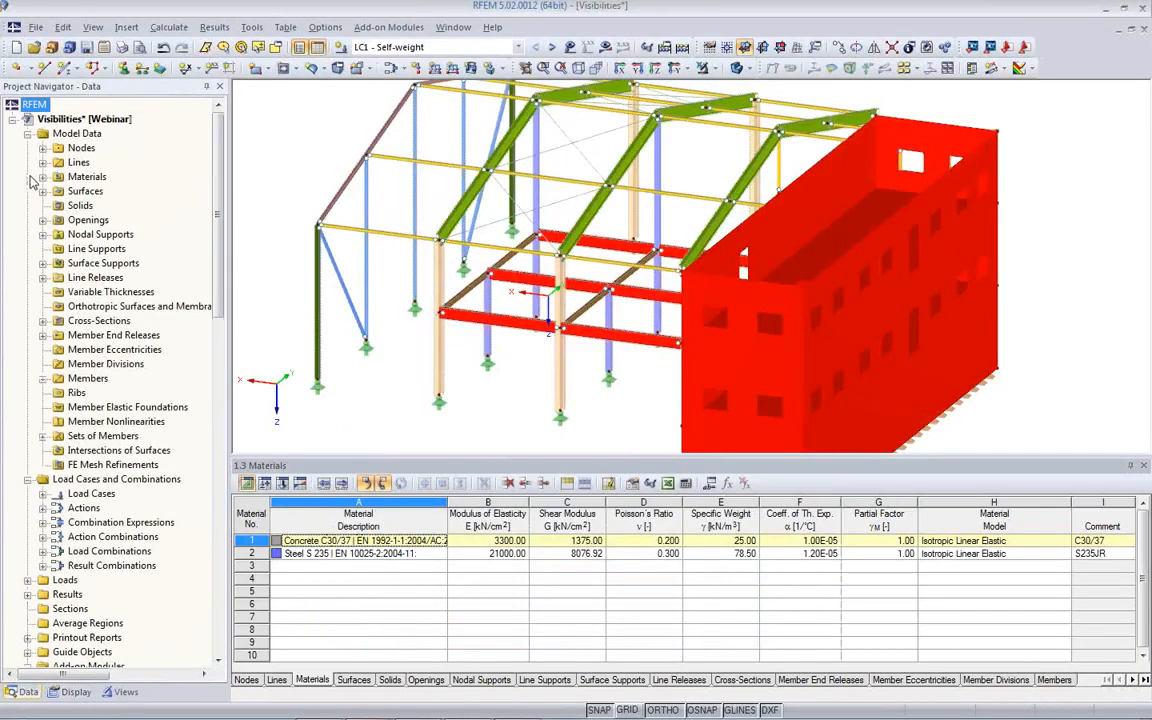
pyautogui.click(43, 177)
pyautogui.doubleClick(123, 205)
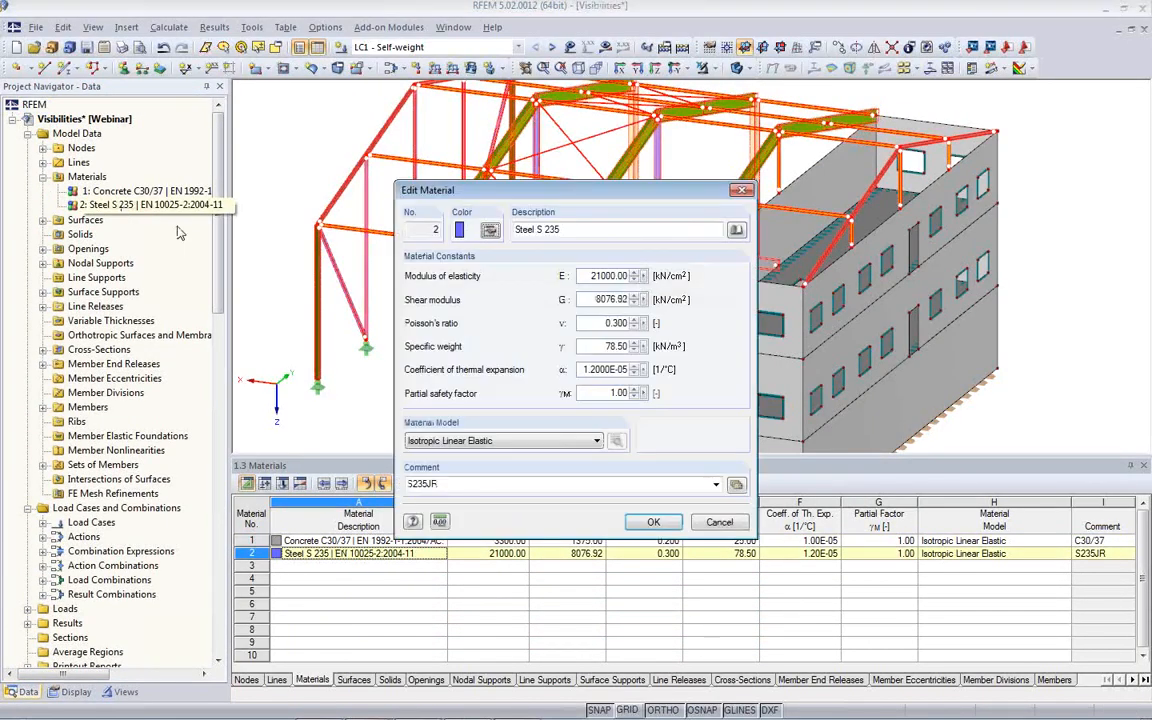
pyautogui.click(490, 231)
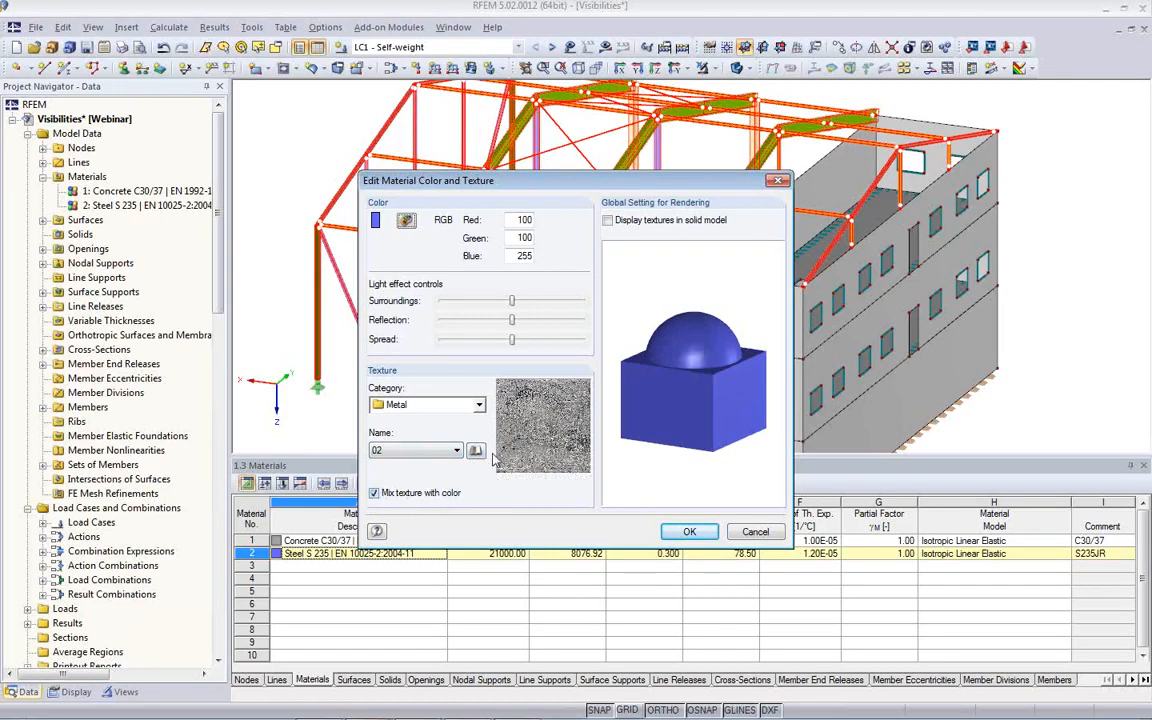
pyautogui.click(688, 541)
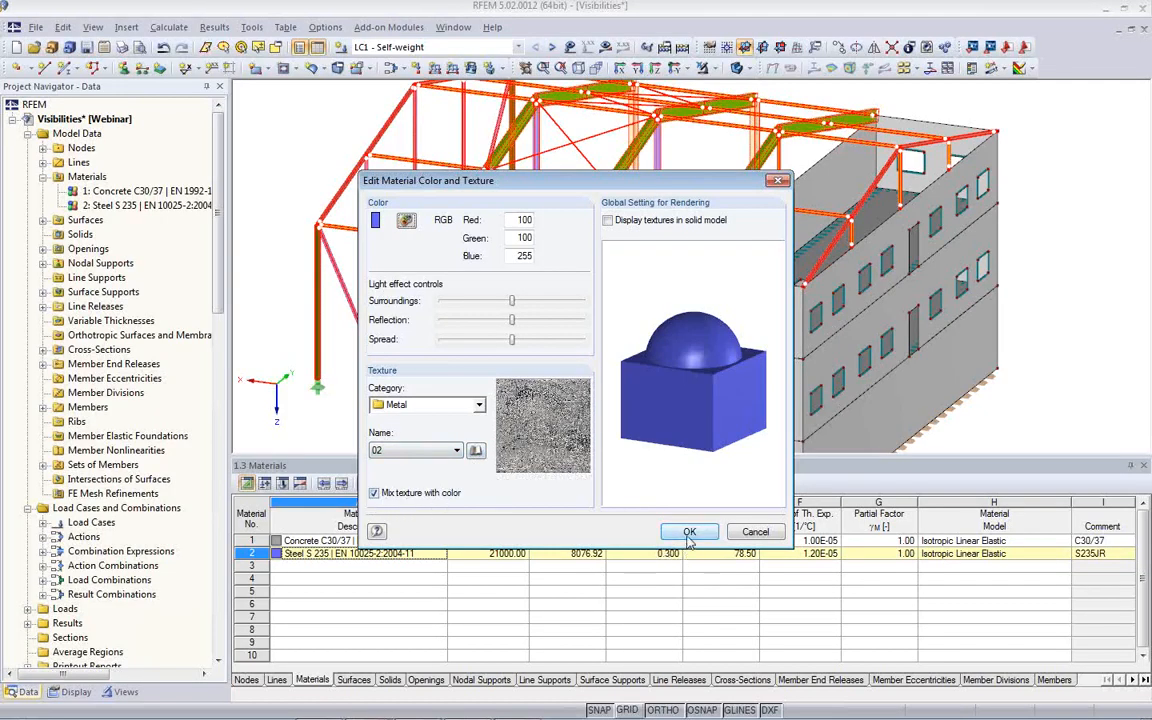
pyautogui.click(609, 221)
pyautogui.click(688, 531)
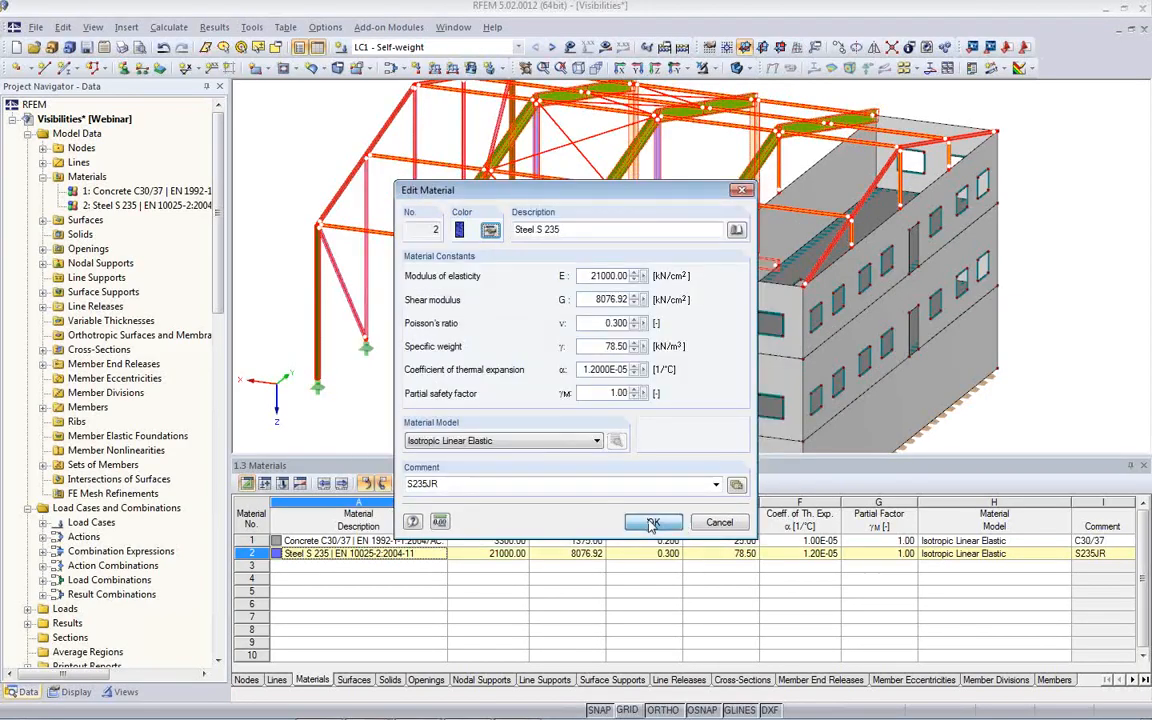
pyautogui.click(655, 522)
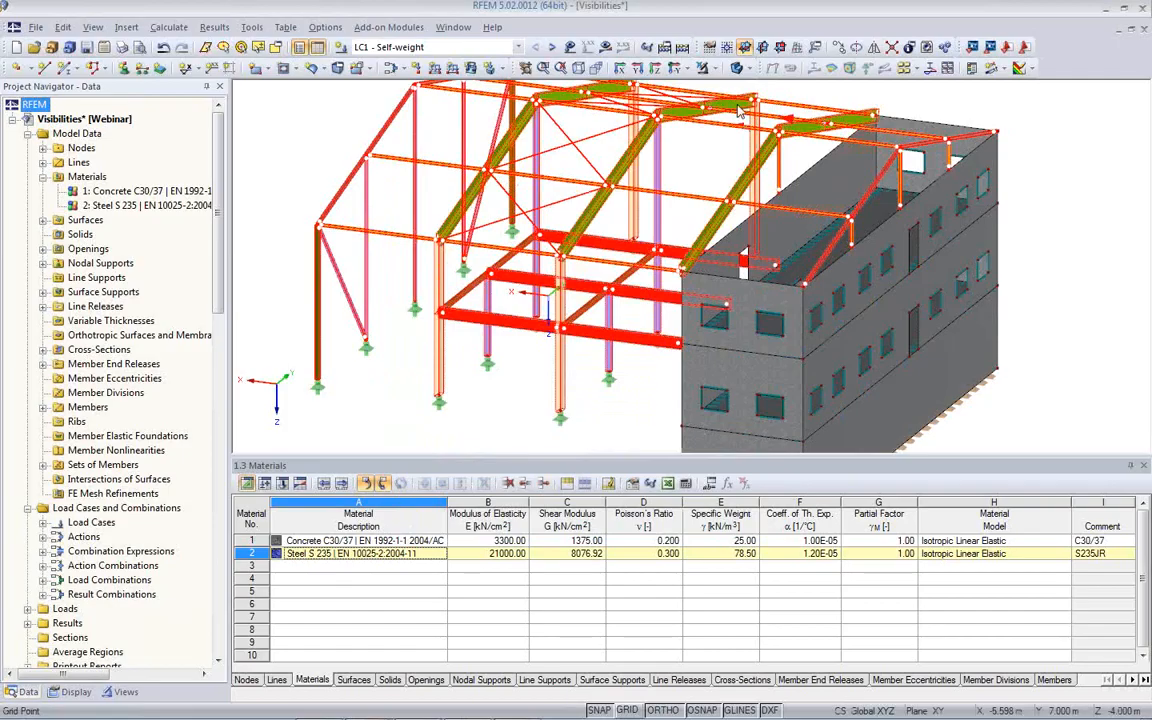
# - Switch the model to wireframe display and back to solid display
pyautogui.click(737, 68)
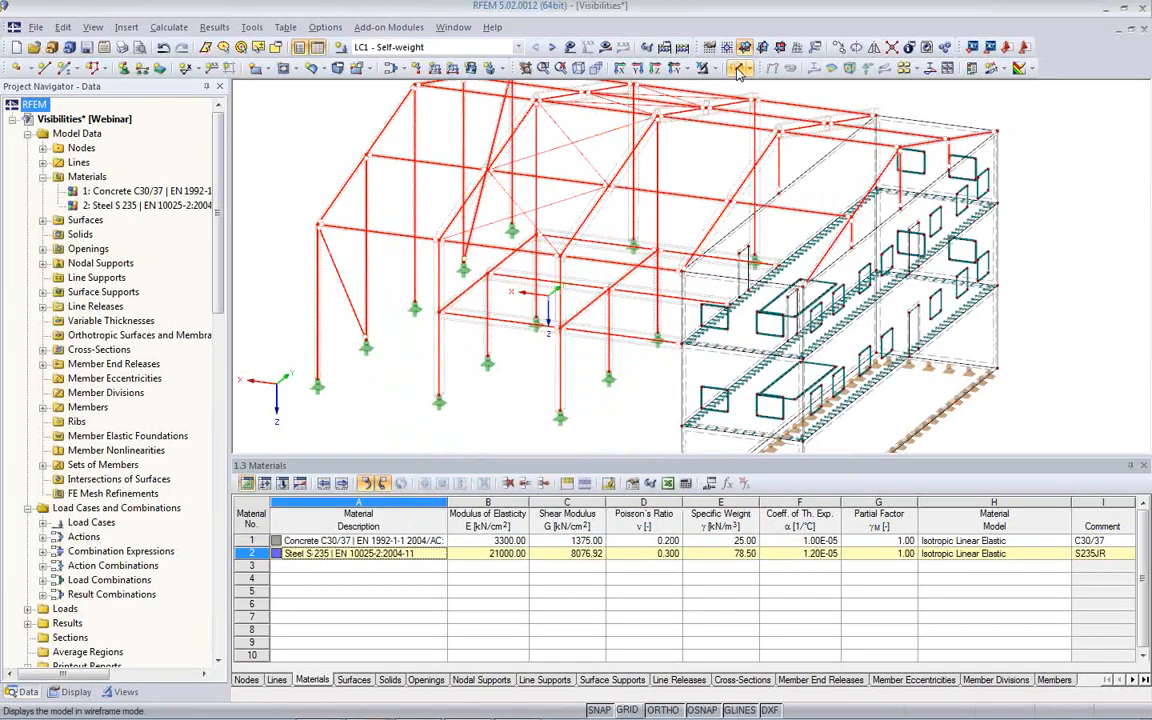
pyautogui.scroll(2, 484, 362)
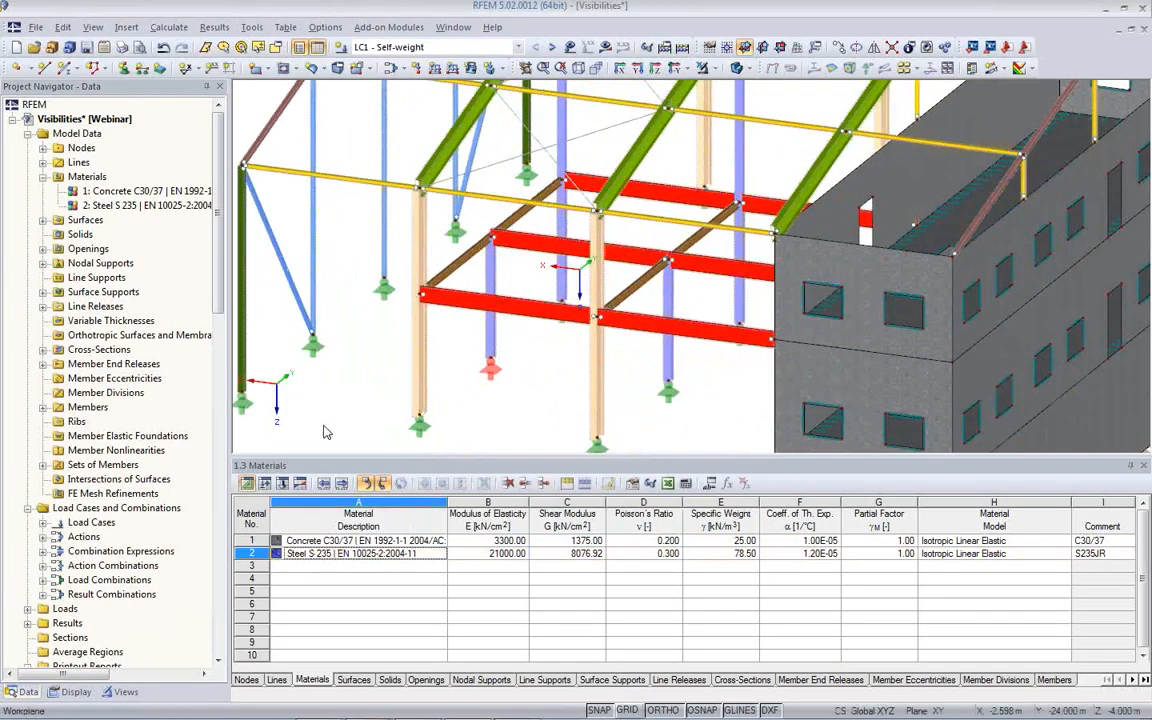
pyautogui.scroll(-5, 92, 660)
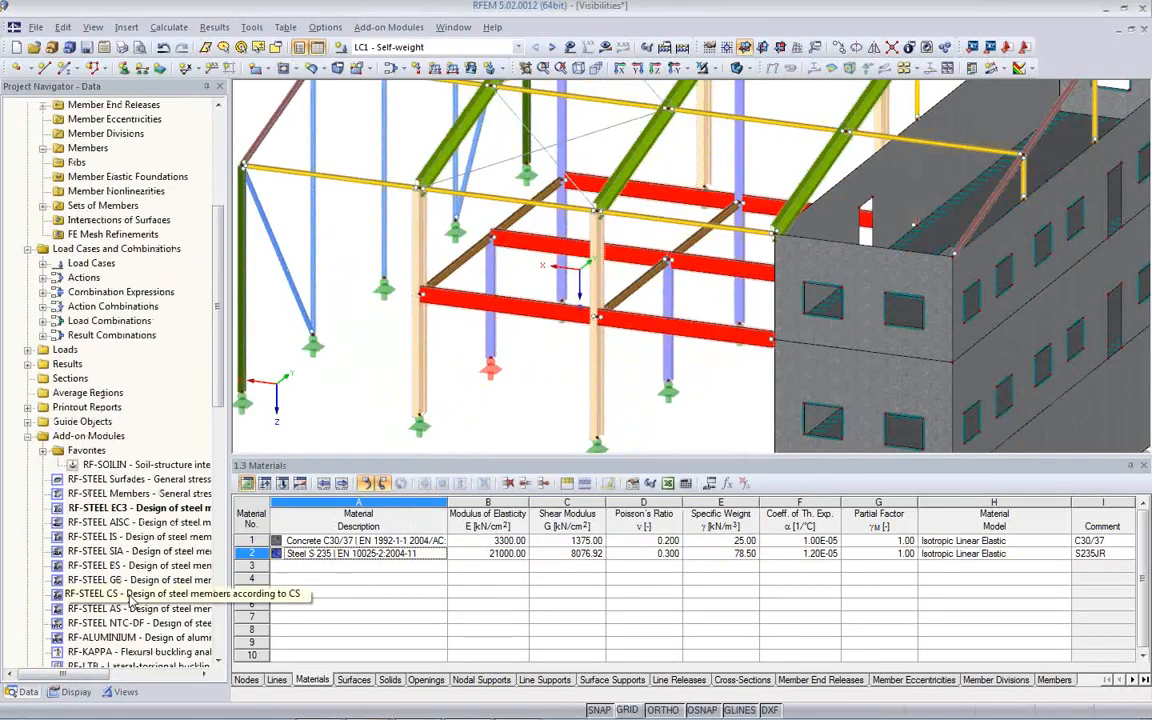
# - Color the model graphics according to materials and inspect the steel texture on column member 202 up close
pyautogui.click(76, 691)
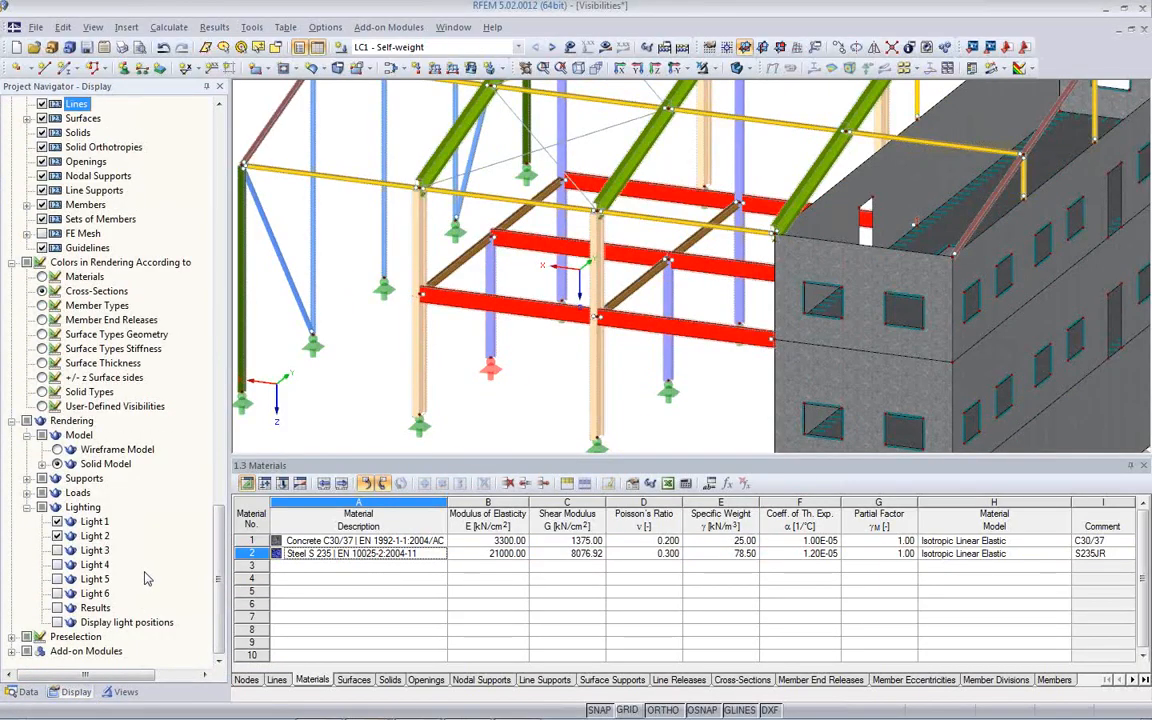
pyautogui.rightClick(362, 437)
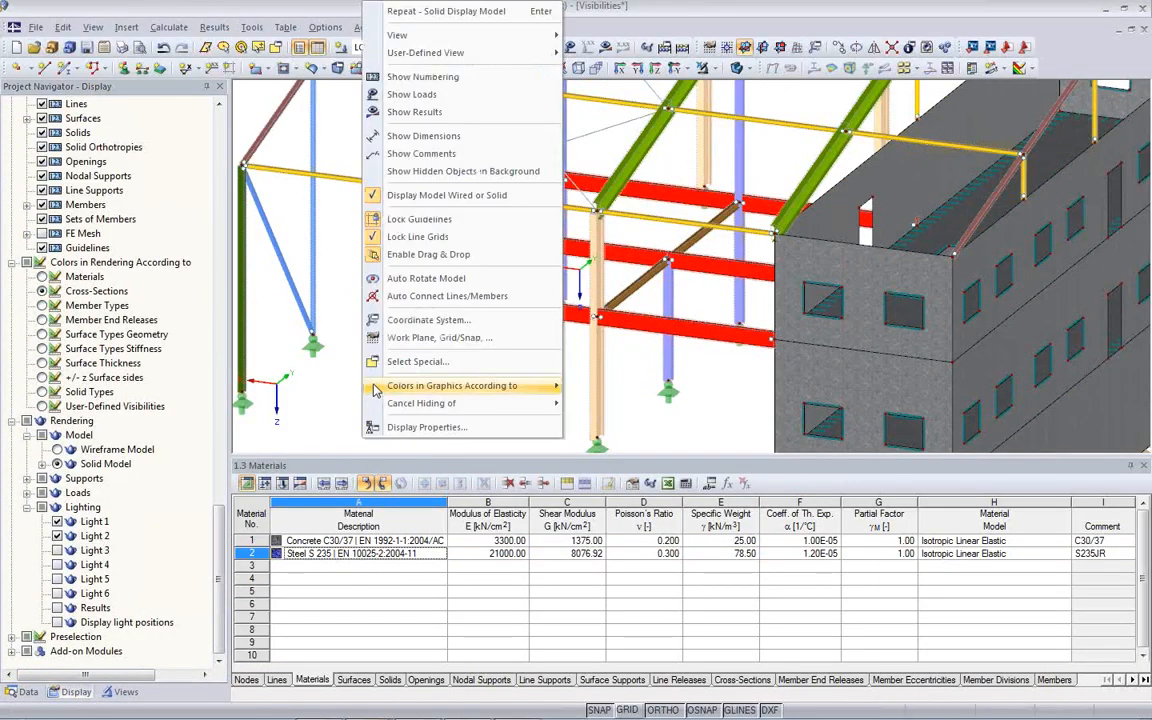
pyautogui.moveTo(397, 390)
pyautogui.click(603, 386)
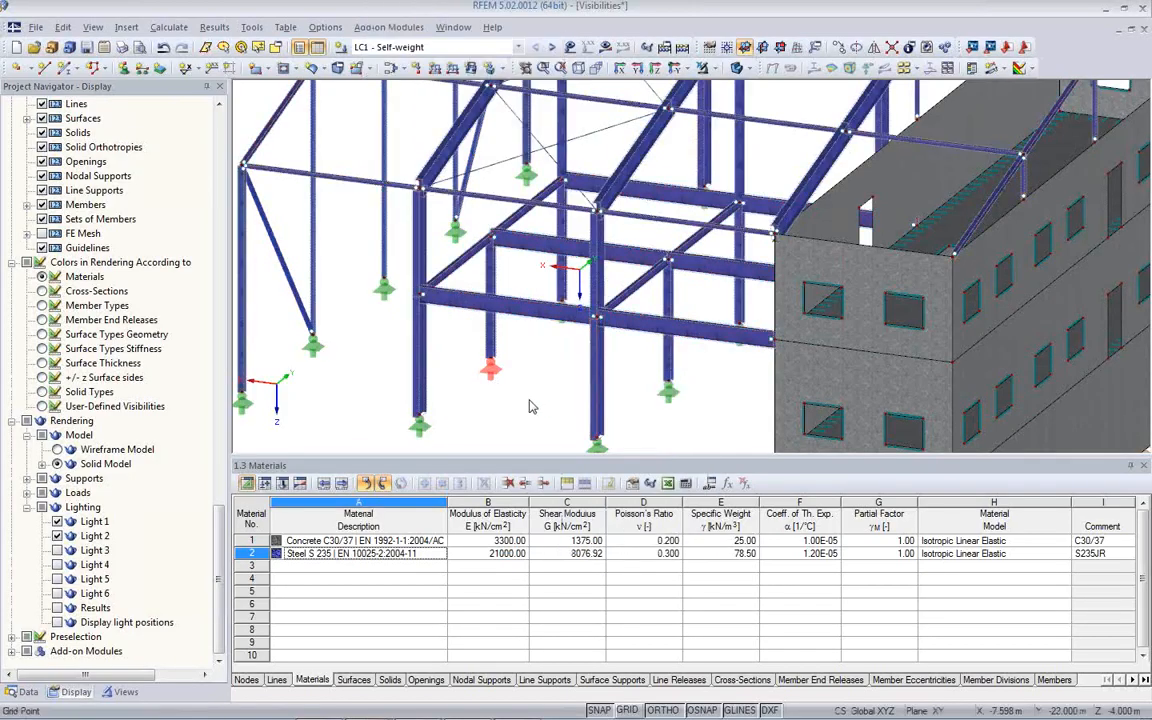
pyautogui.scroll(6, 430, 388)
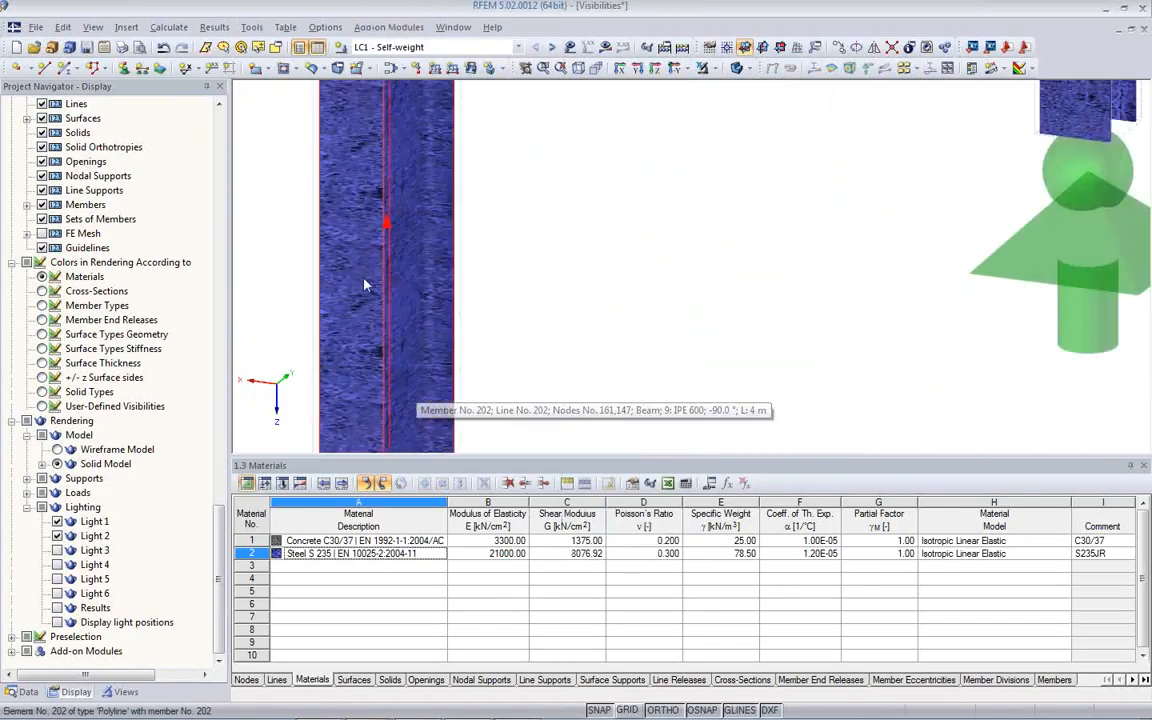
# - Color the model graphics according to cross-sections instead of materials
pyautogui.scroll(-8, 423, 320)
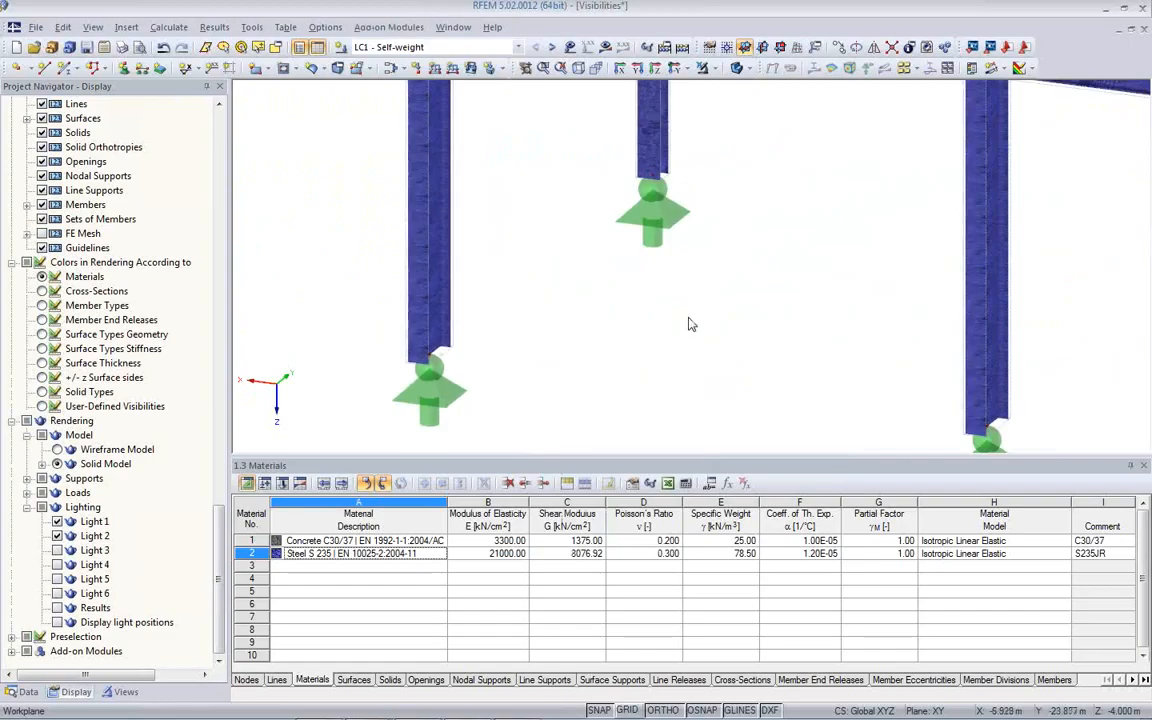
pyautogui.moveTo(1001, 364); pyautogui.dragTo(516, 376, button='middle')
pyautogui.scroll(1, 538, 356)
pyautogui.scroll(-8, 534, 352)
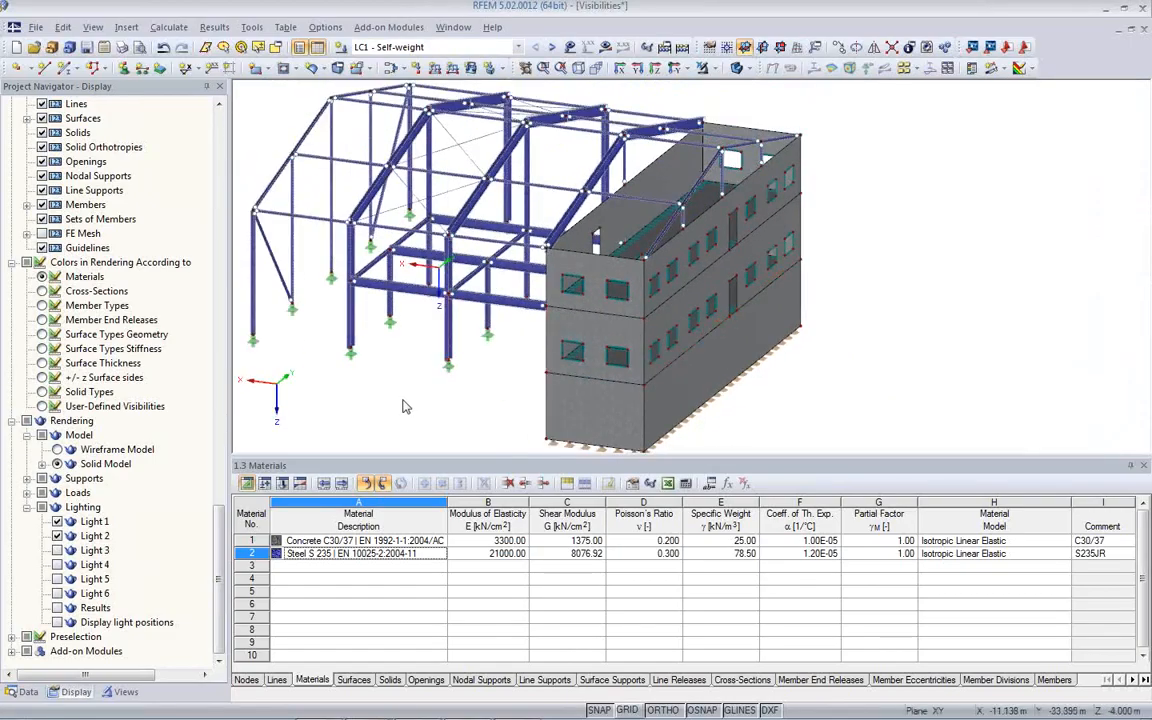
pyautogui.rightClick(404, 434)
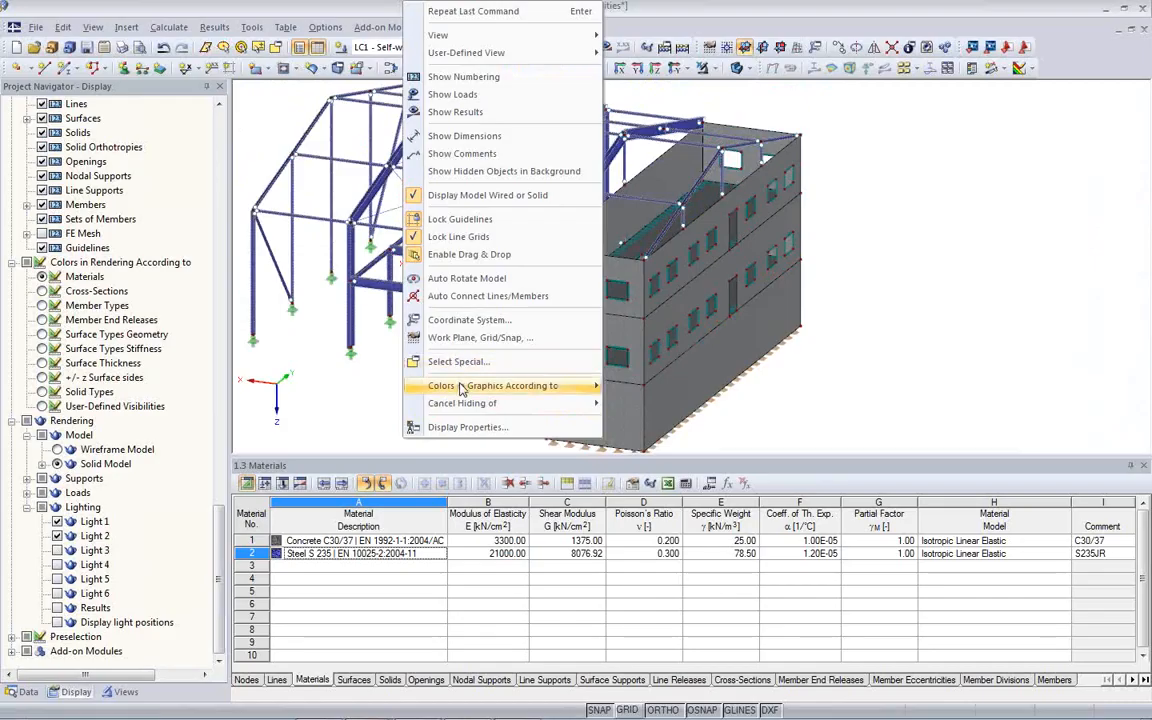
pyautogui.moveTo(517, 390)
pyautogui.click(658, 404)
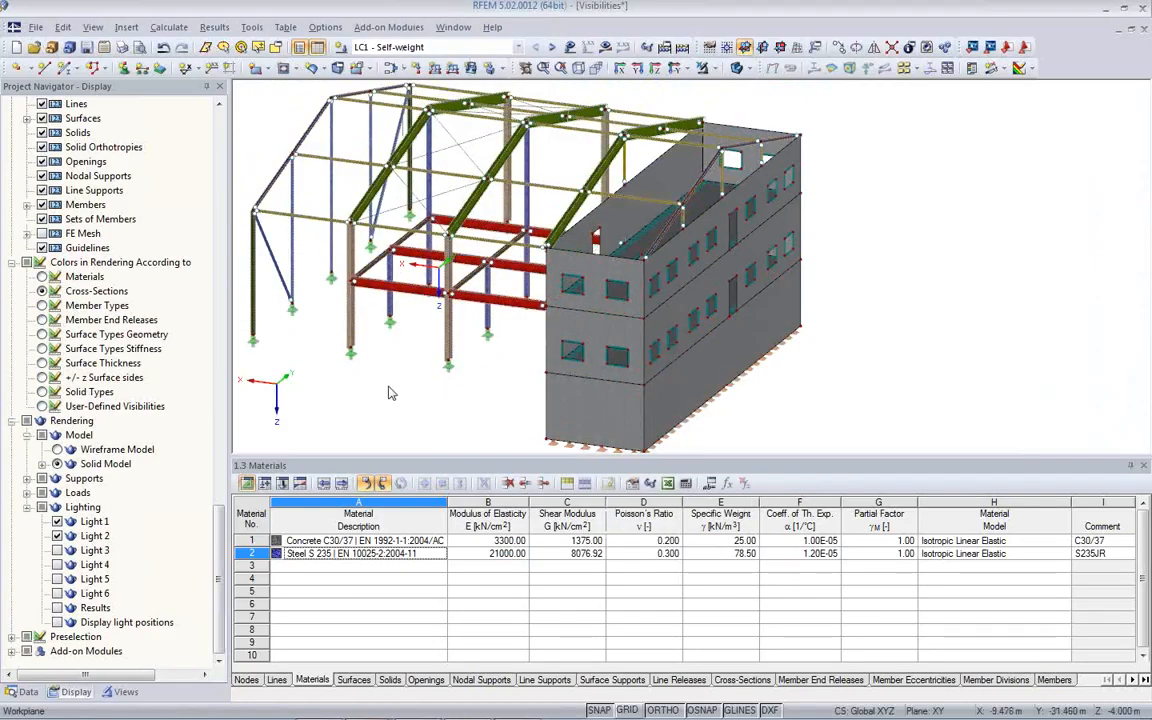
pyautogui.click(437, 541)
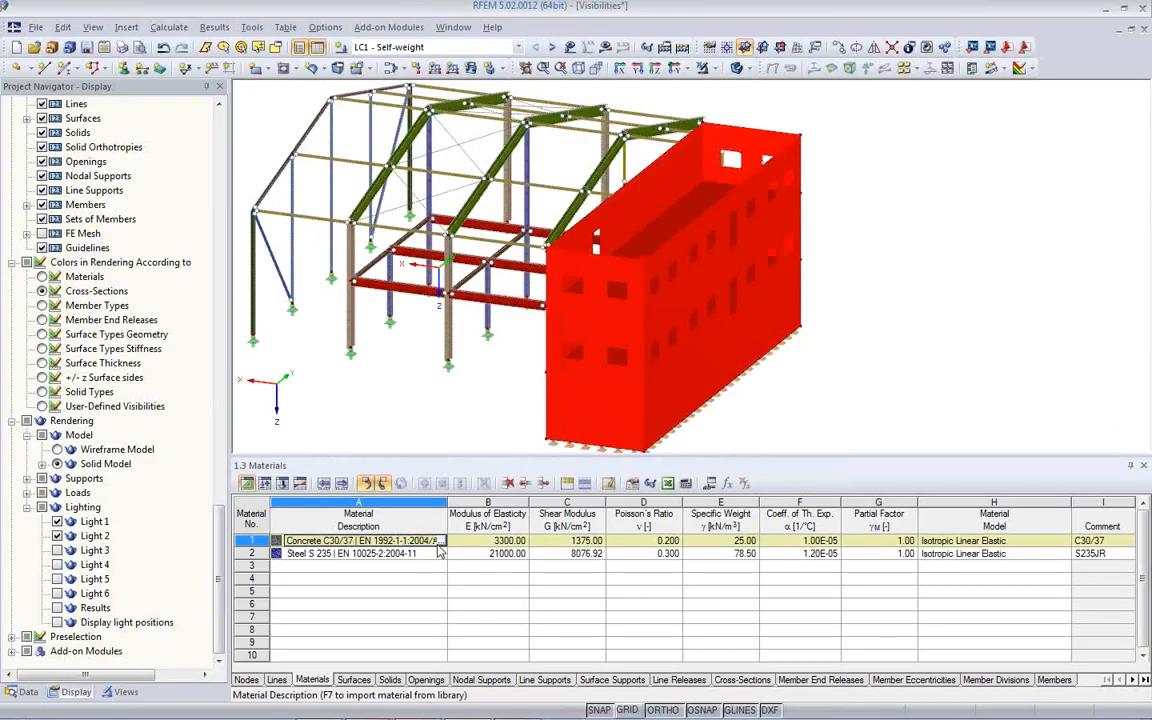
pyautogui.click(442, 541)
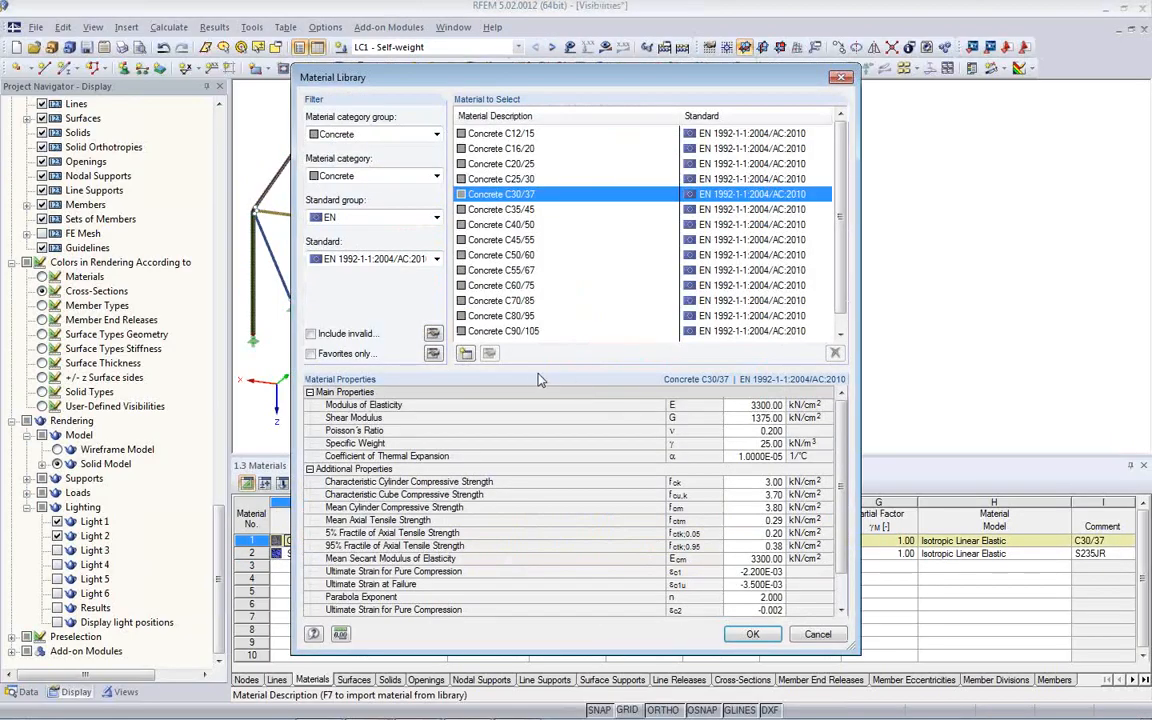
pyautogui.click(818, 634)
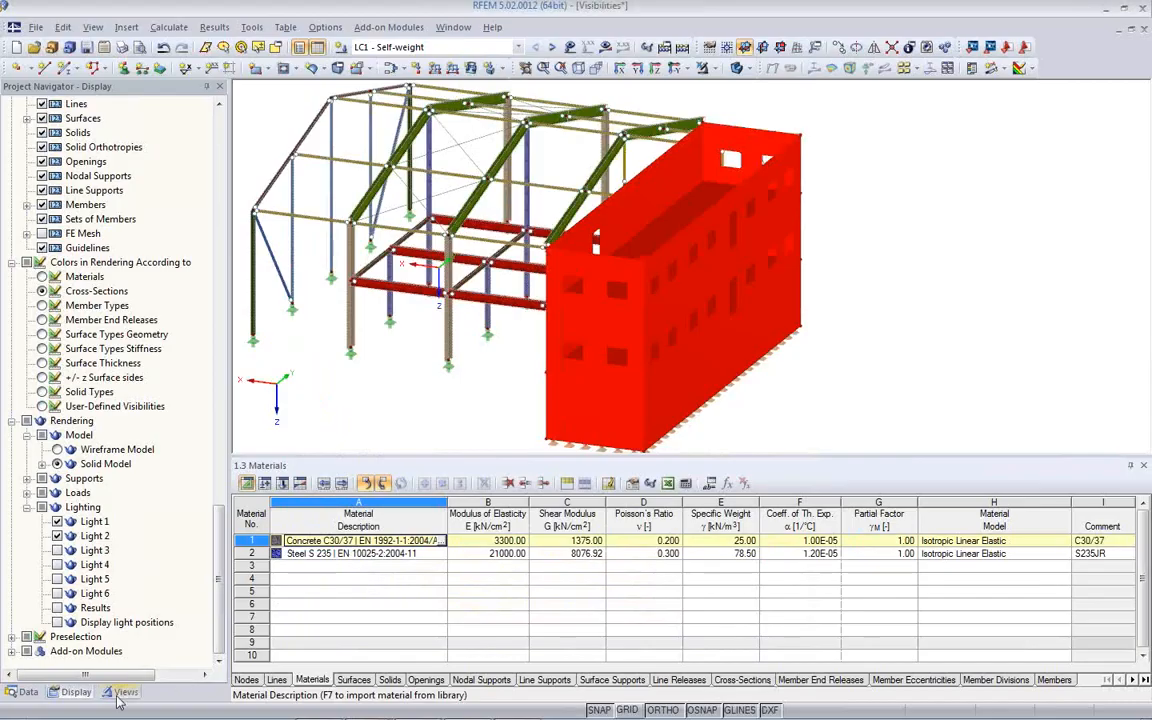
# - Disable the display of textures in the solid model through the color and texture settings of material 1, Concrete C30/37
pyautogui.click(26, 692)
pyautogui.scroll(7, 110, 300)
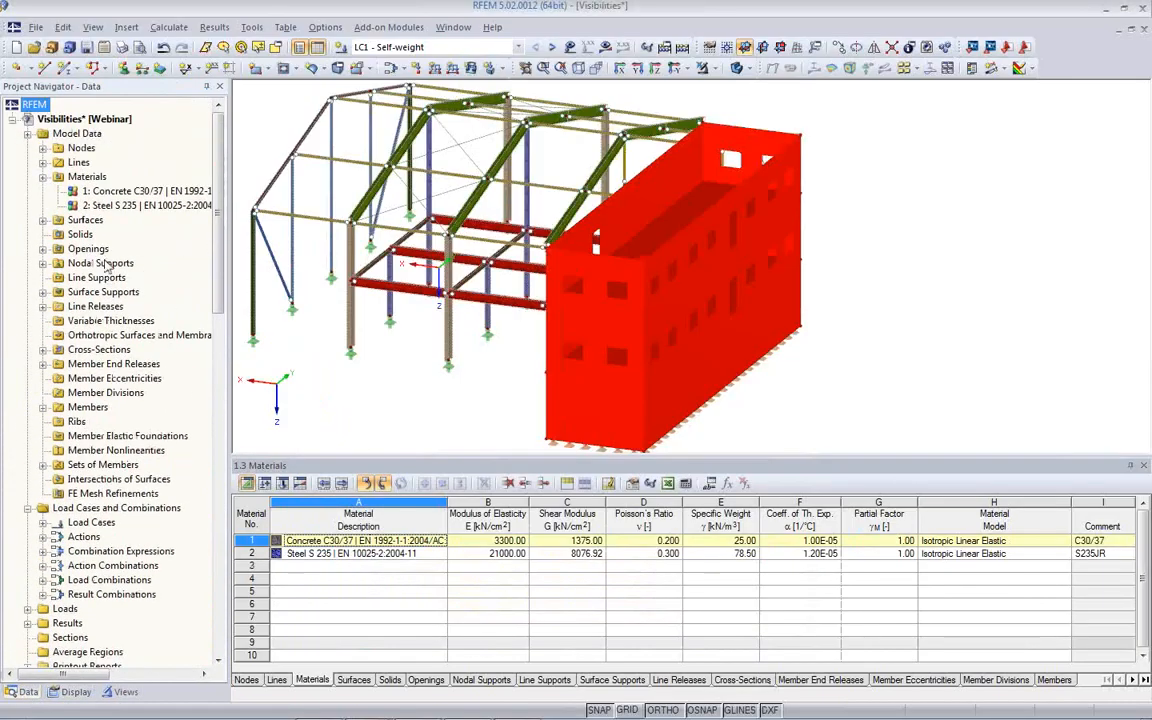
pyautogui.doubleClick(118, 191)
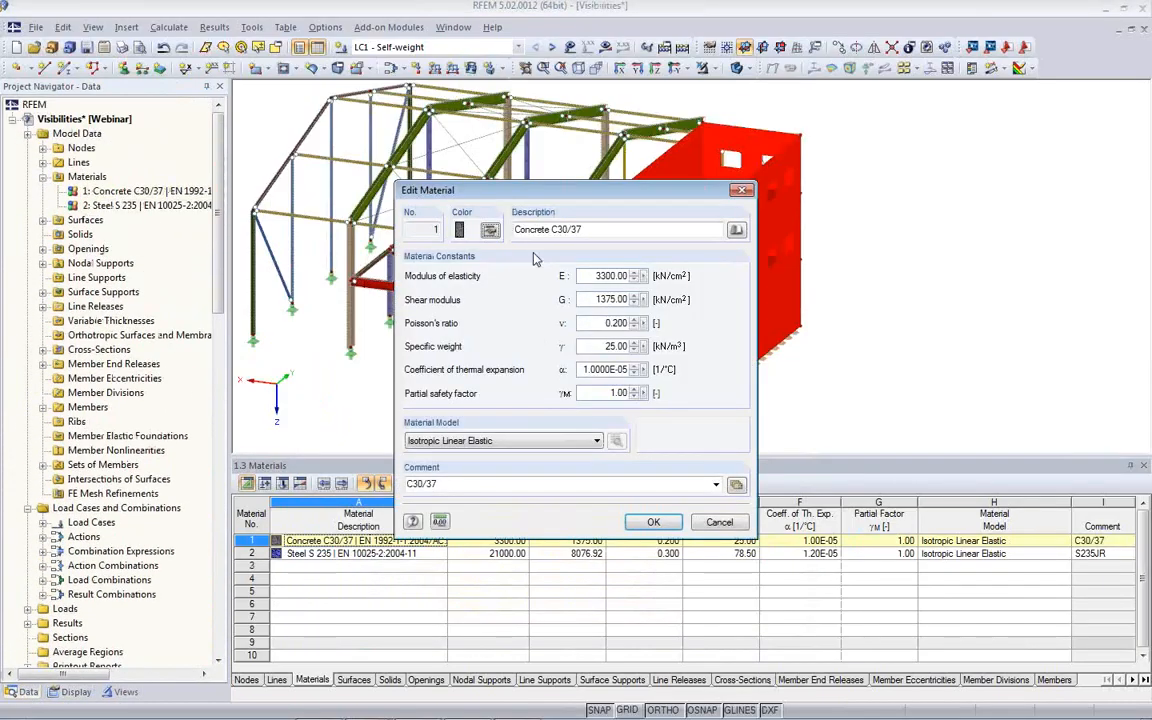
pyautogui.click(490, 231)
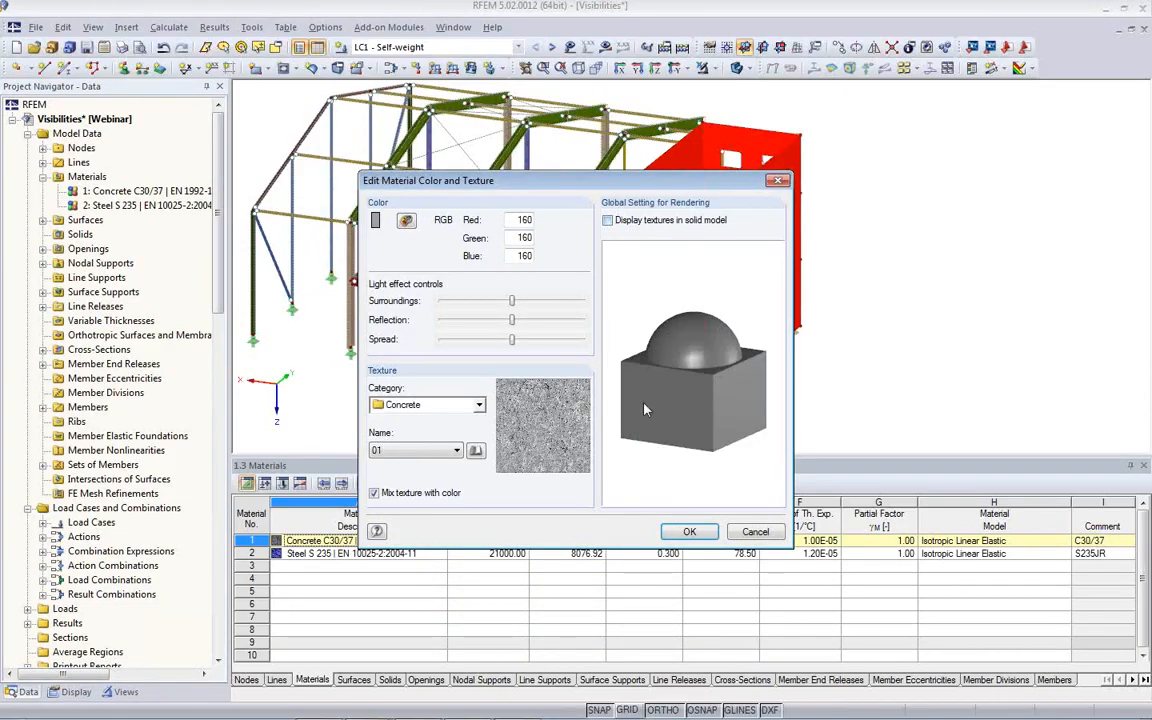
pyautogui.click(687, 532)
pyautogui.click(656, 522)
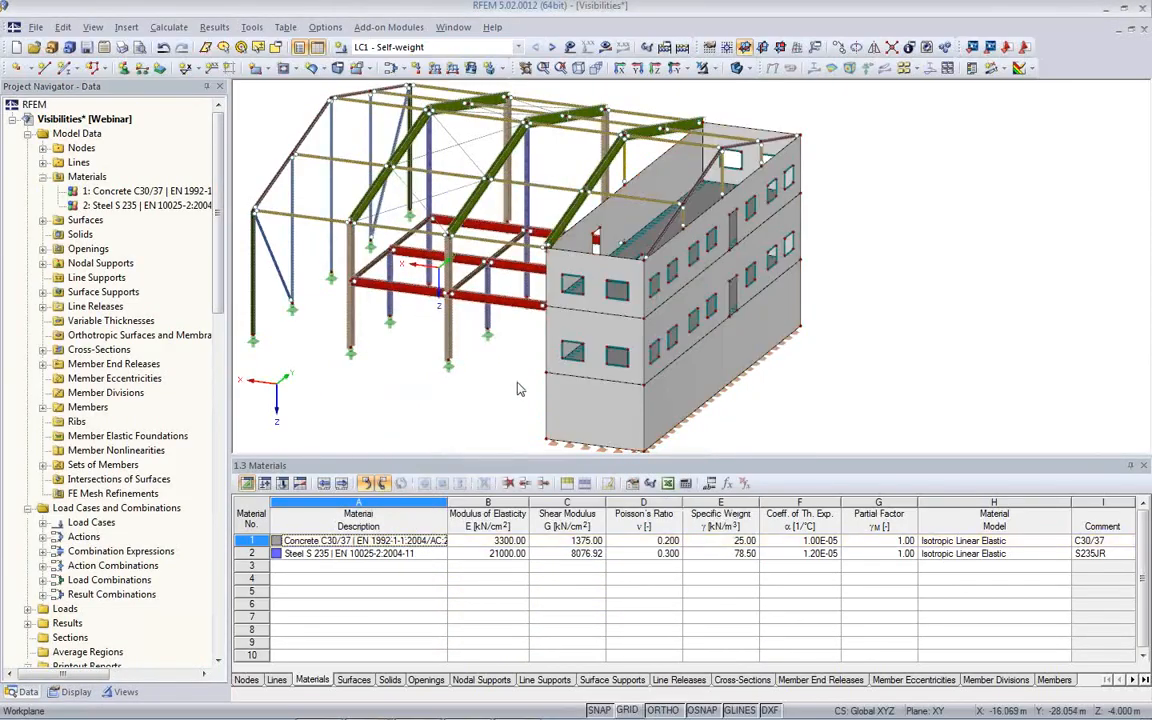
# - Close the Materials table and switch the model to wireframe display
pyautogui.moveTo(524, 386); pyautogui.dragTo(548, 385, button='middle')
pyautogui.click(658, 68)
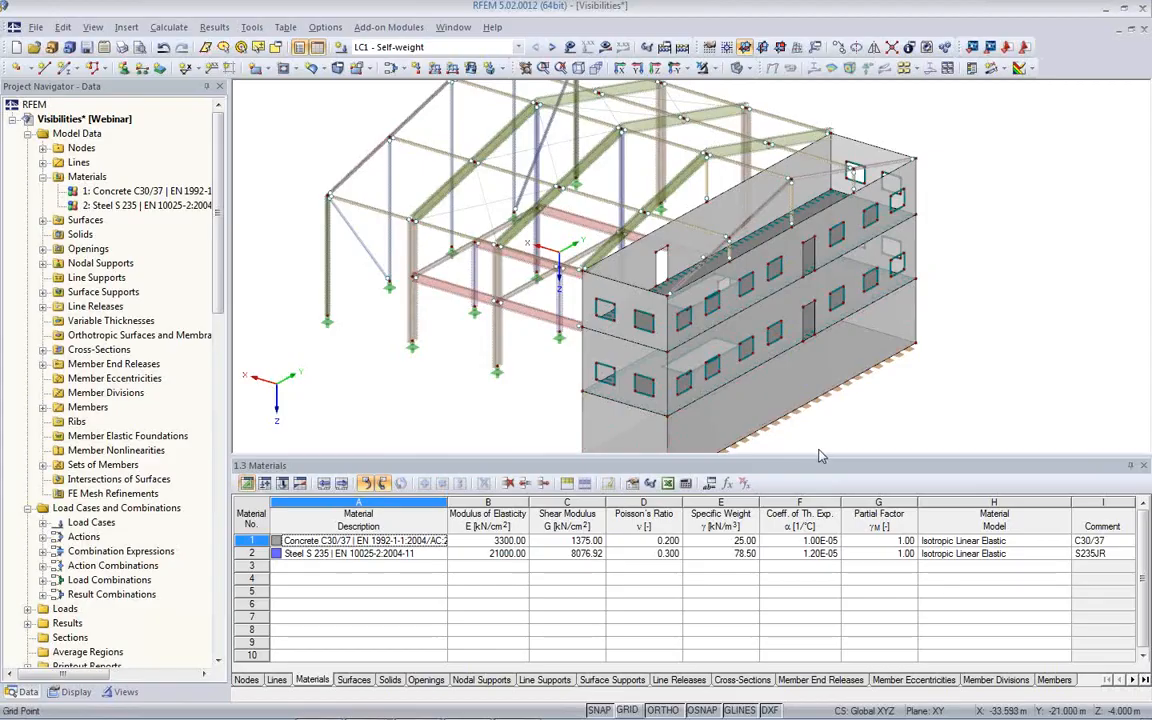
pyautogui.click(1145, 466)
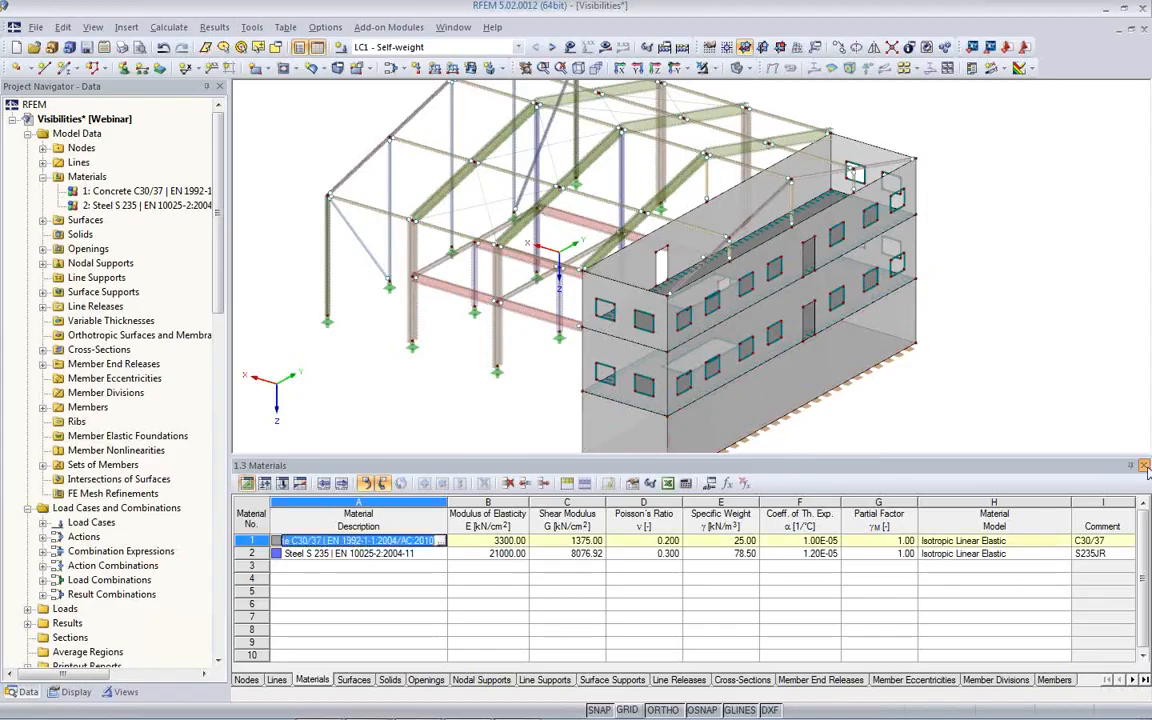
pyautogui.keyDown('ctrl'); pyautogui.moveTo(400, 442); pyautogui.dragTo(702, 306, button='middle'); pyautogui.keyUp('ctrl')
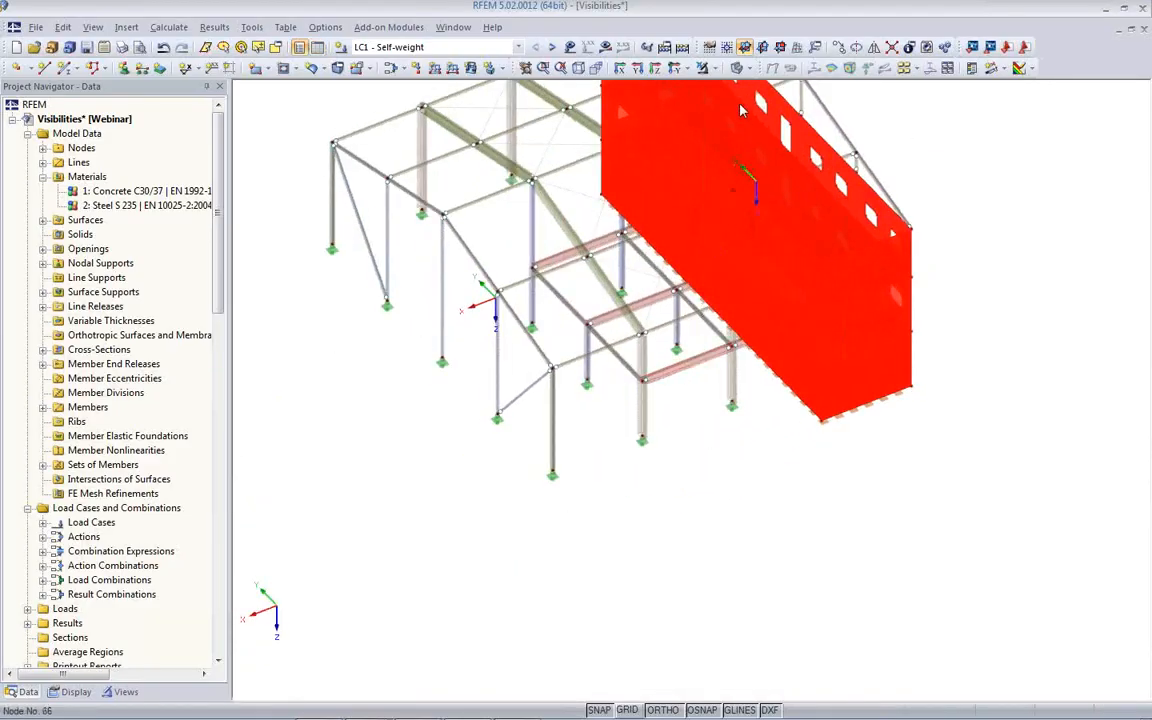
pyautogui.click(737, 68)
pyautogui.moveTo(586, 301); pyautogui.dragTo(560, 470, button='middle')
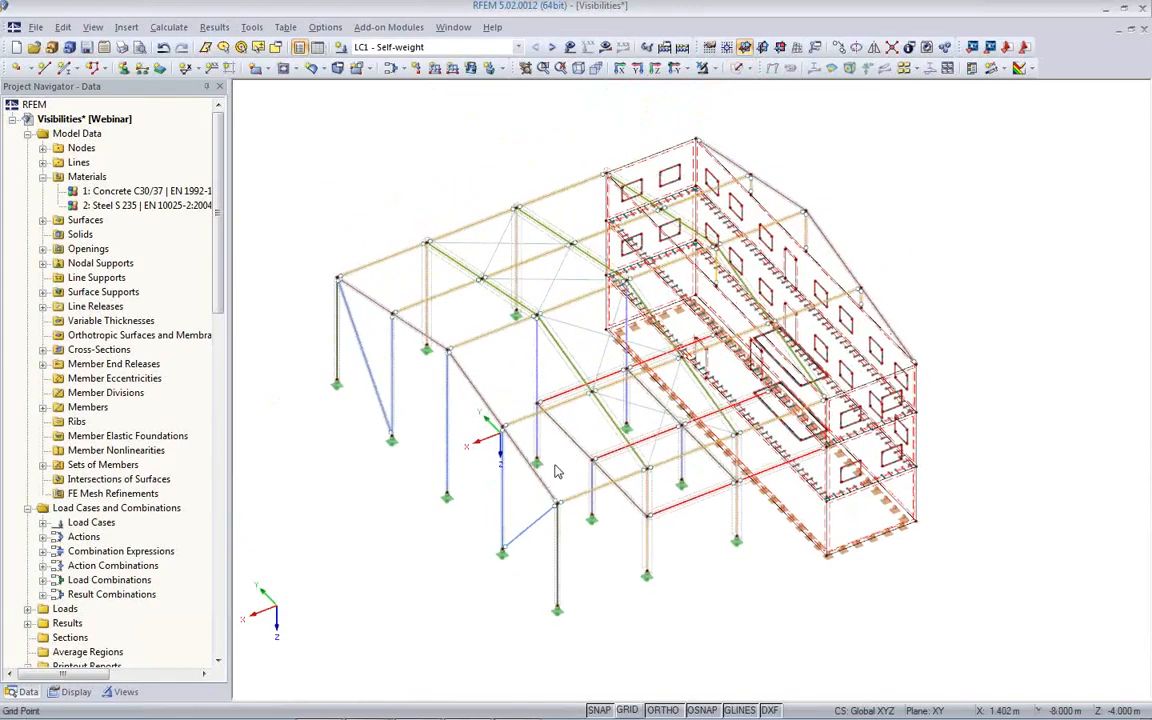
# - Activate the user-defined visibility Axis A and turn off Axis B, Axis C and Level1
pyautogui.click(120, 692)
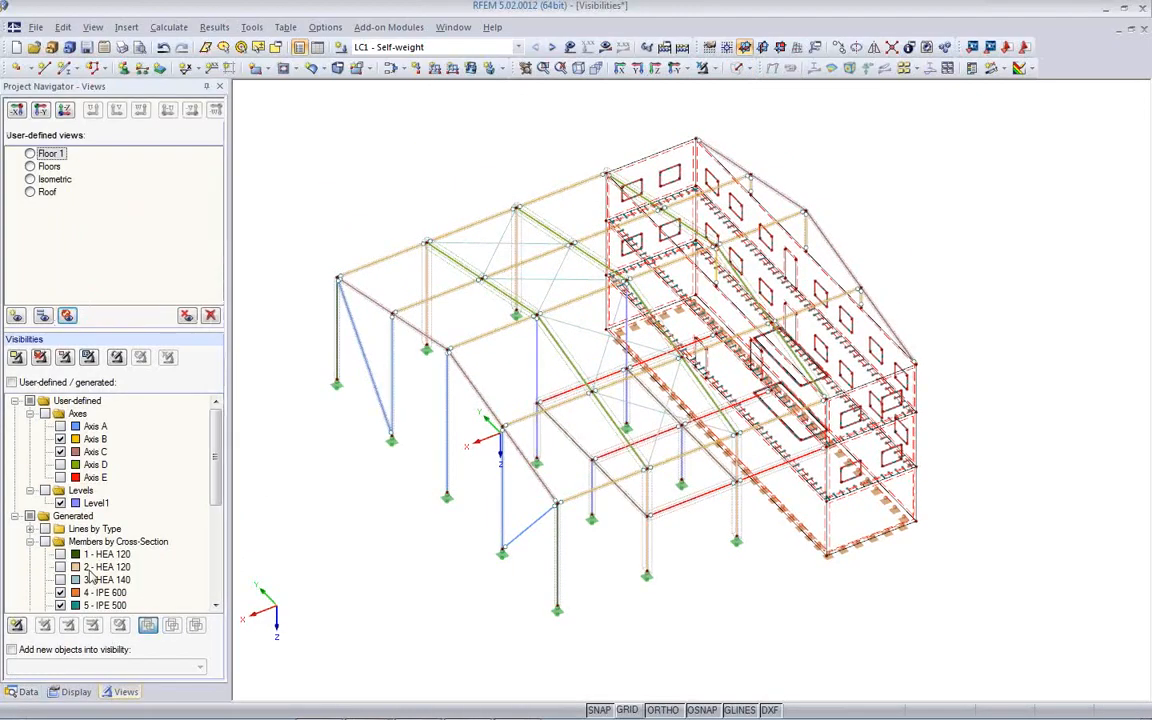
pyautogui.click(60, 427)
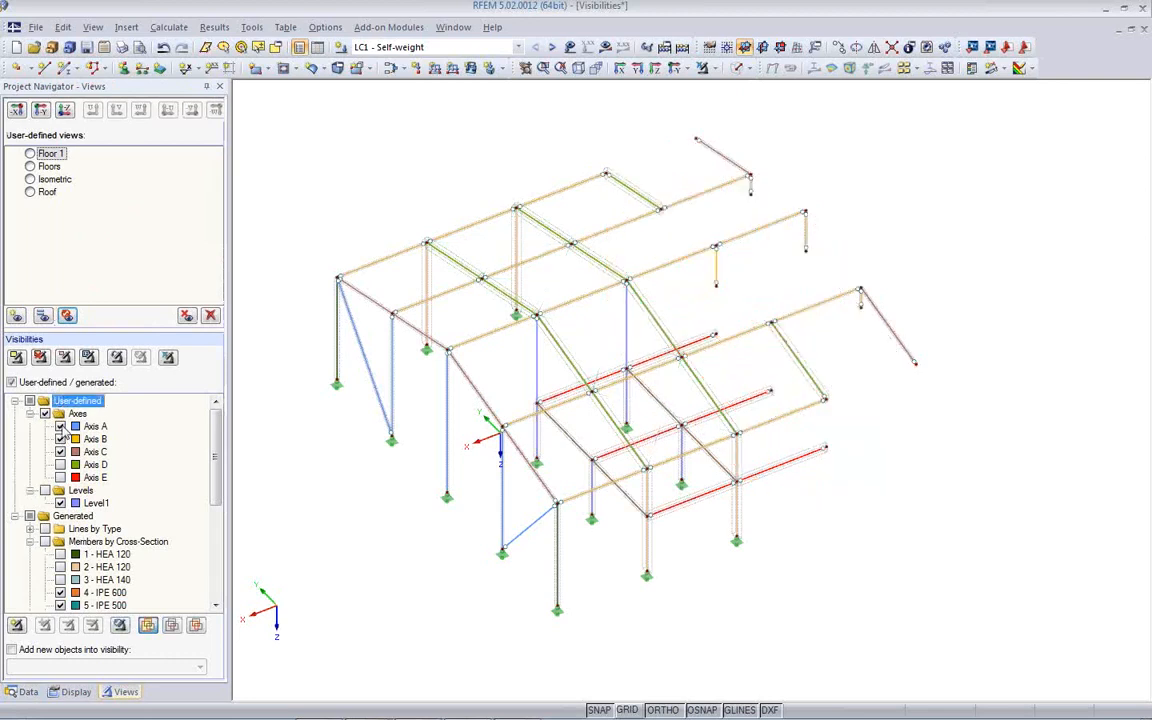
pyautogui.click(60, 439)
pyautogui.click(60, 452)
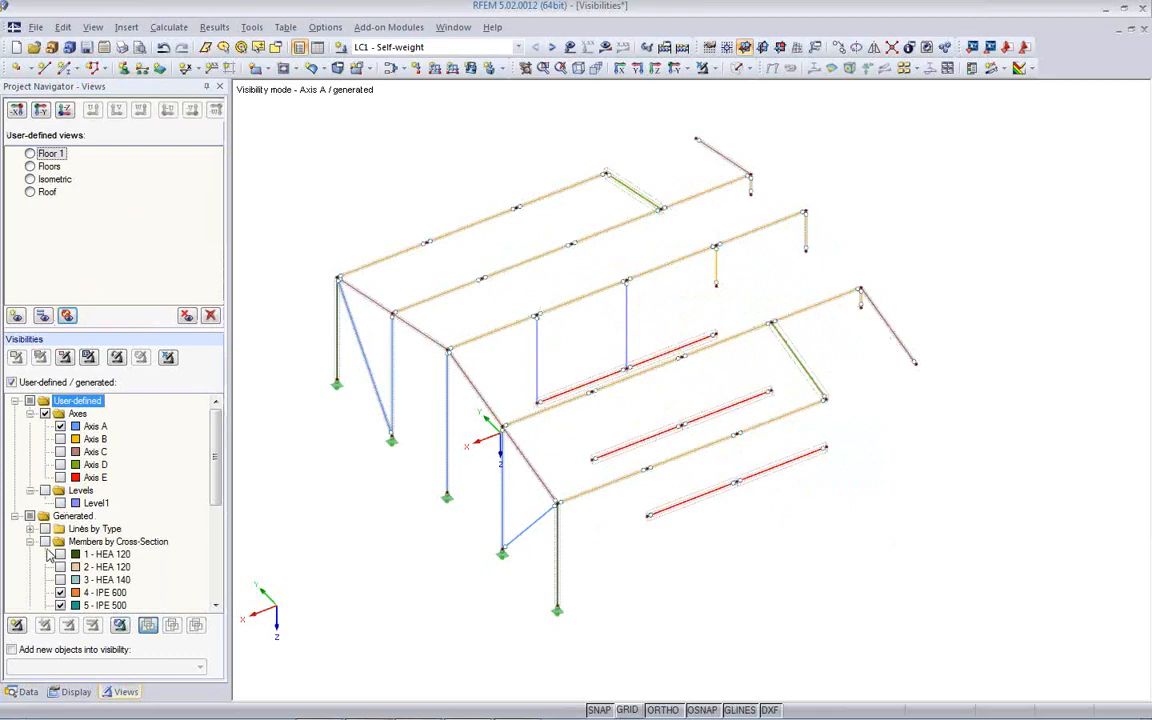
pyautogui.moveTo(391, 438)
pyautogui.mouseDown(button='middle')
pyautogui.moveTo(414, 405)
pyautogui.moveTo(378, 422)
pyautogui.mouseUp(button='middle')
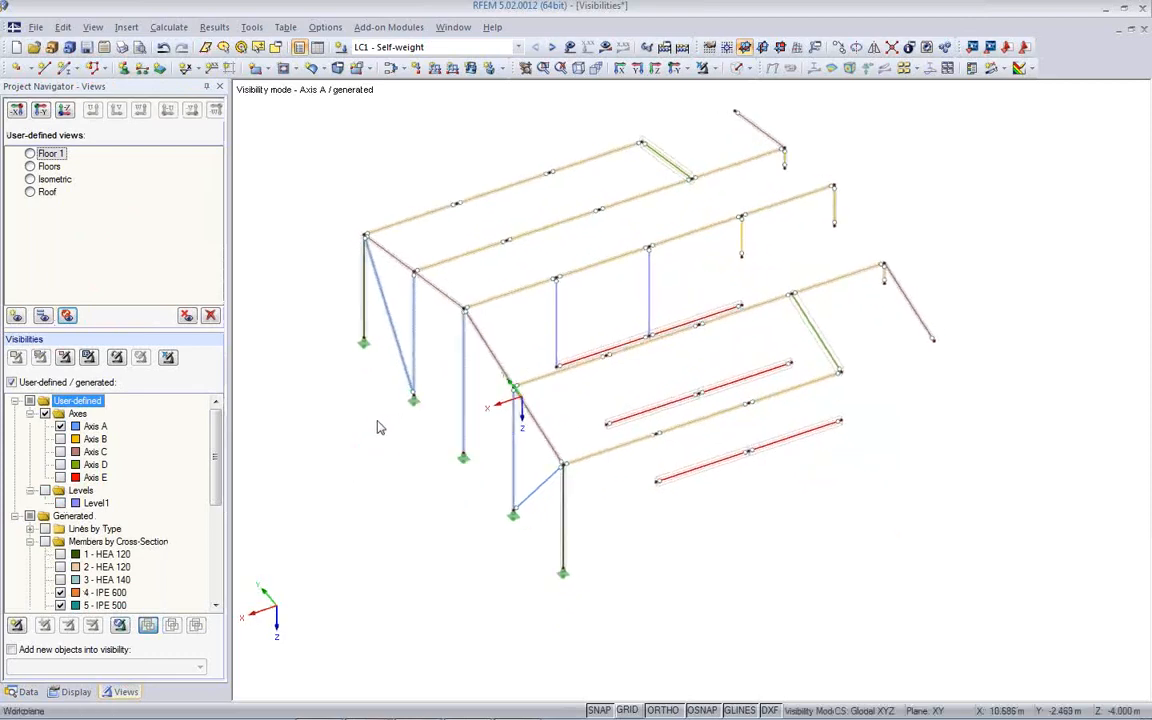
# - Turn off the generated visibilities, including Members by Release, to isolate the Axis A frame
pyautogui.scroll(-3, 195, 432)
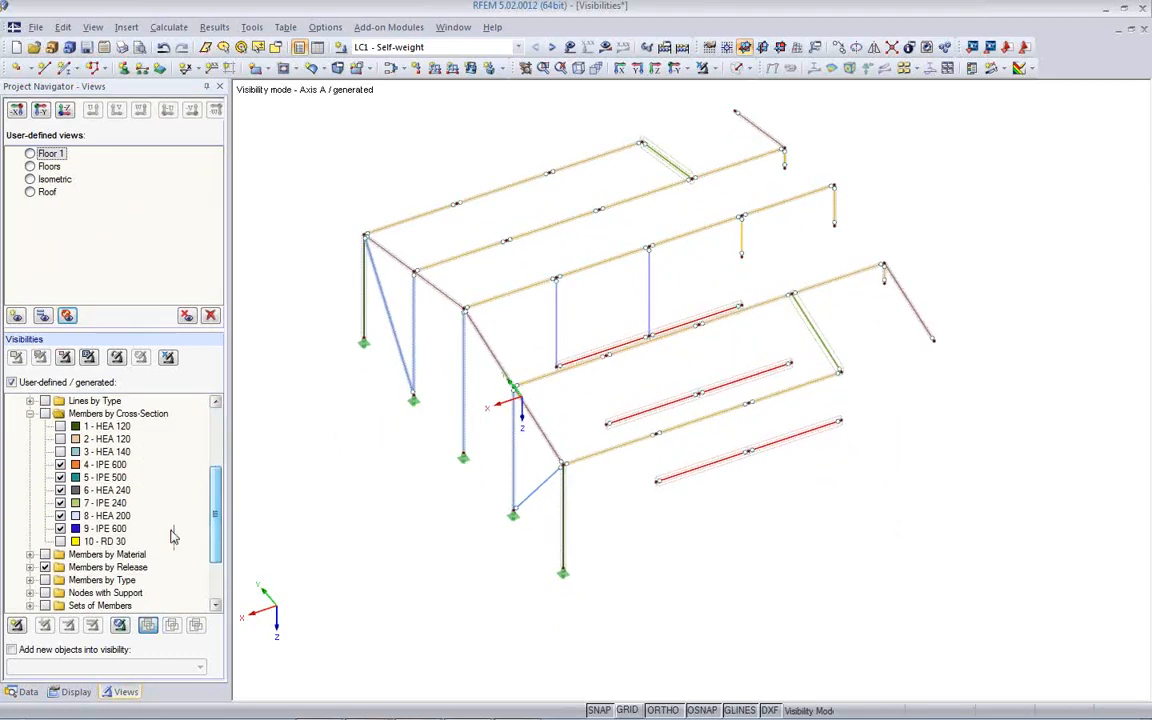
pyautogui.click(44, 567)
pyautogui.keyDown('ctrl'); pyautogui.moveTo(424, 489); pyautogui.dragTo(524, 415, button='middle'); pyautogui.keyUp('ctrl')
# - Turn off the display of sets of members in the model display settings
pyautogui.click(86, 689)
pyautogui.scroll(-15, 88, 172)
pyautogui.scroll(11, 87, 175)
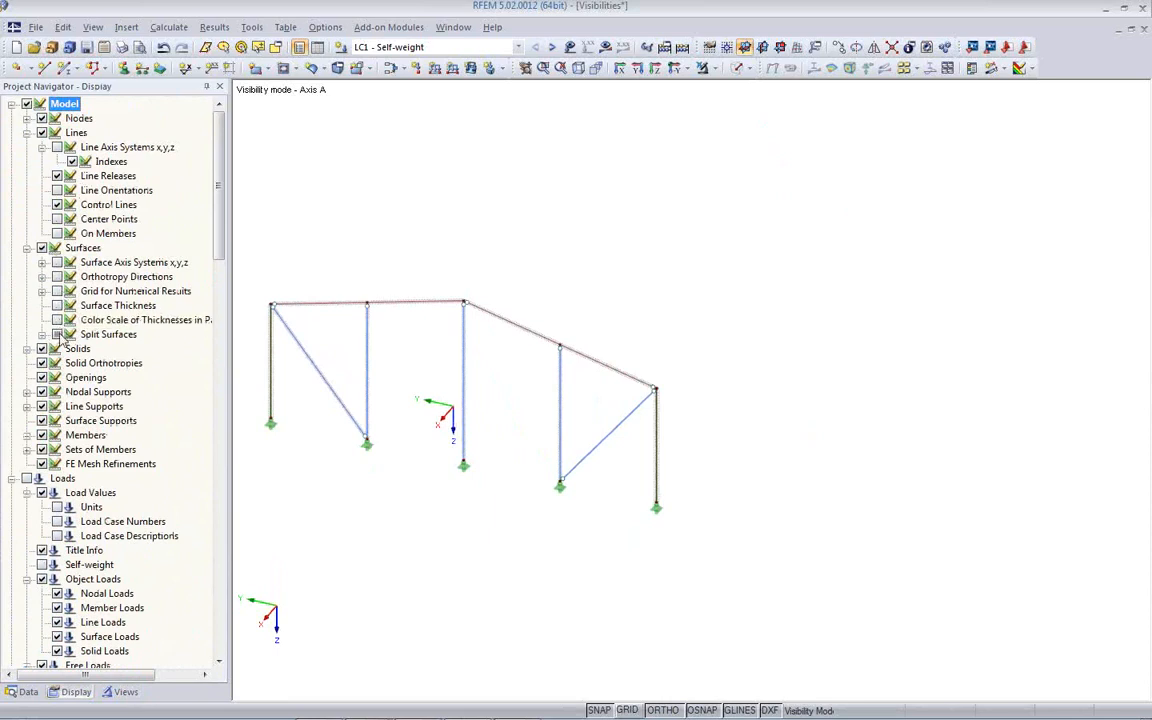
pyautogui.click(44, 449)
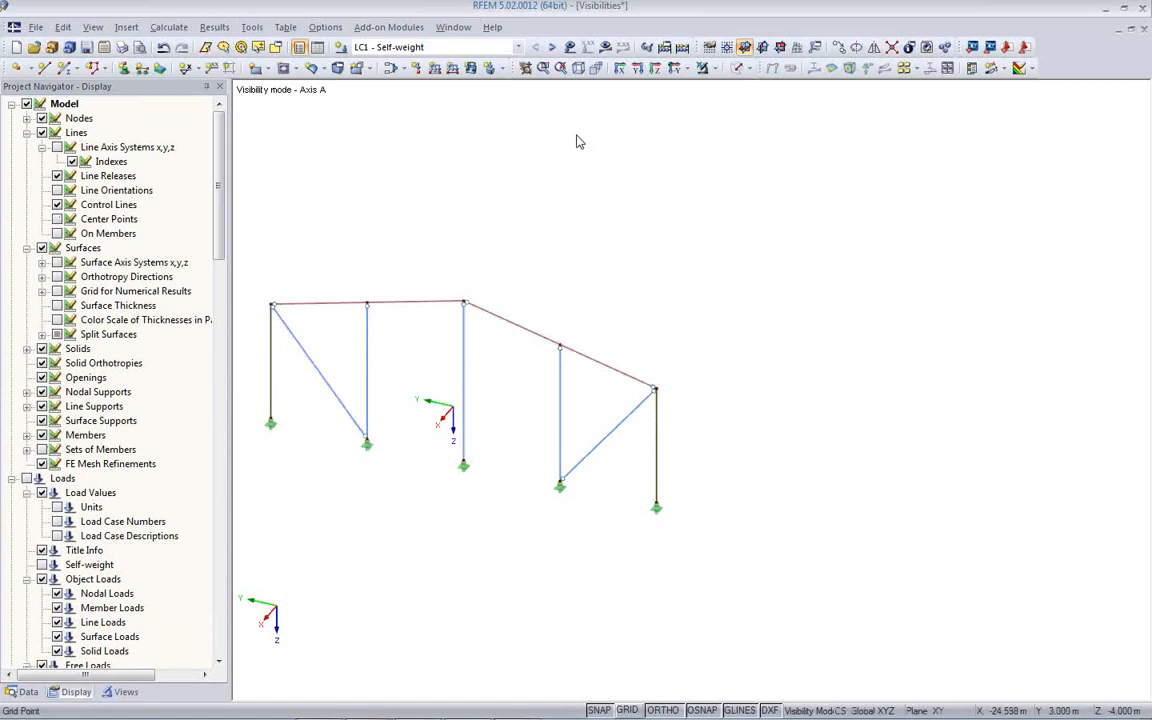
# - View the Axis A frame in the reverse X-direction
pyautogui.click(676, 75)
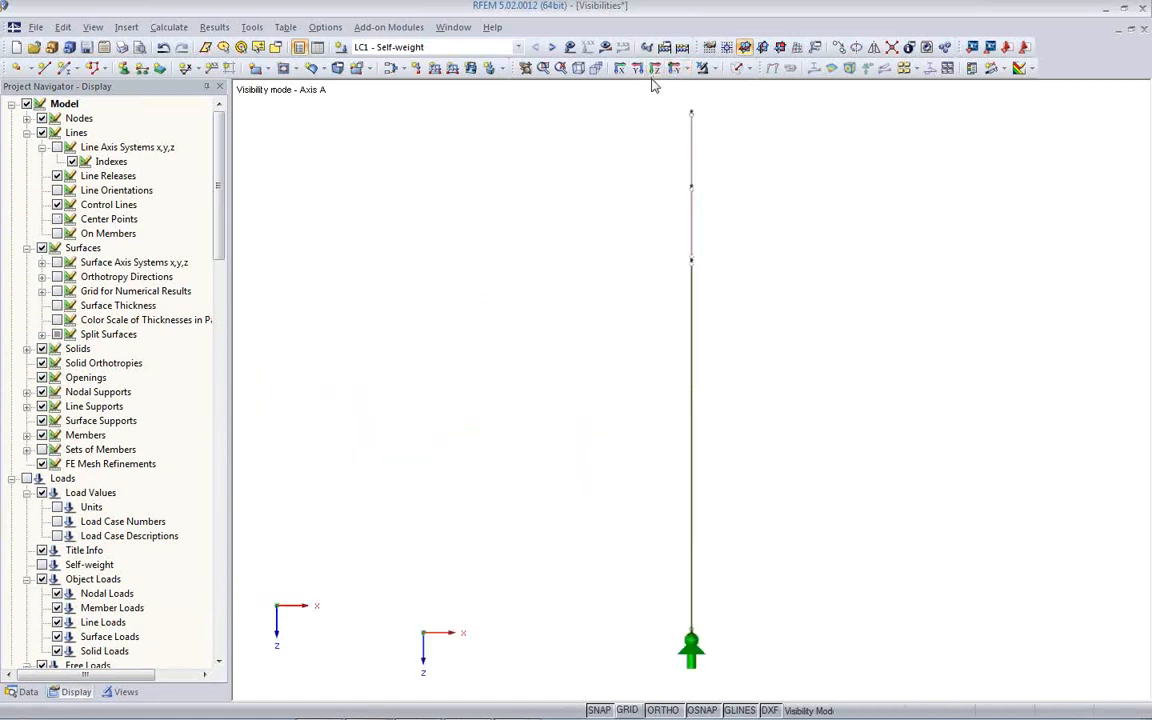
pyautogui.click(688, 72)
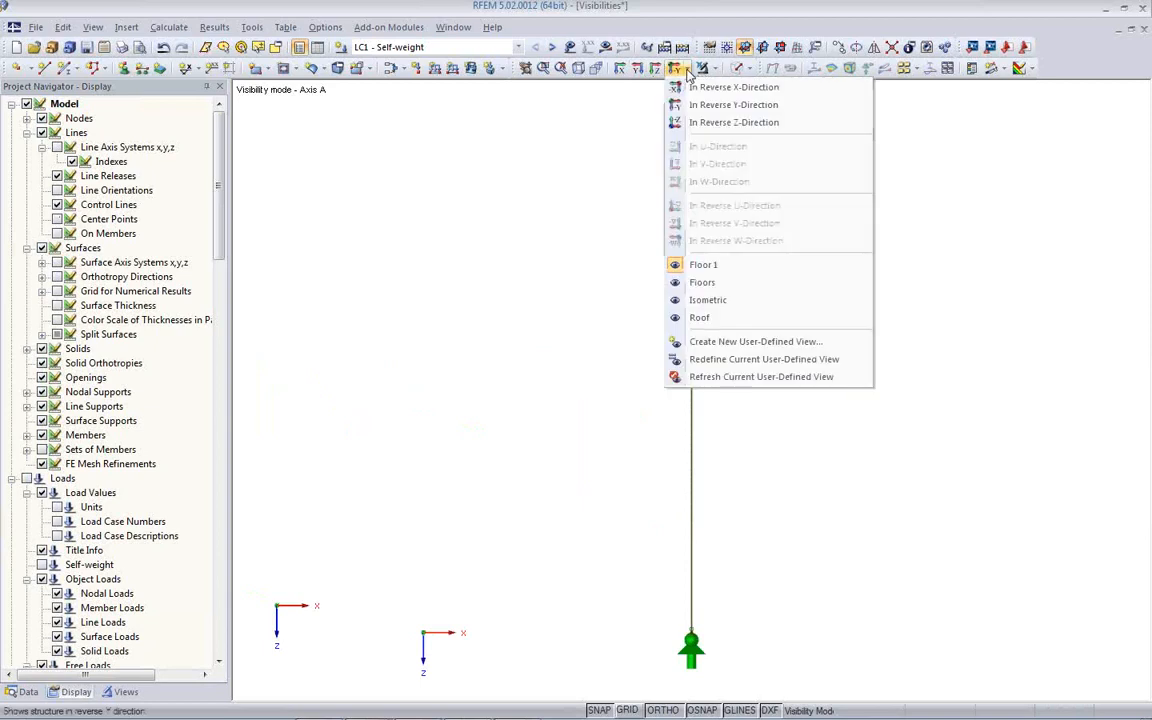
pyautogui.click(733, 88)
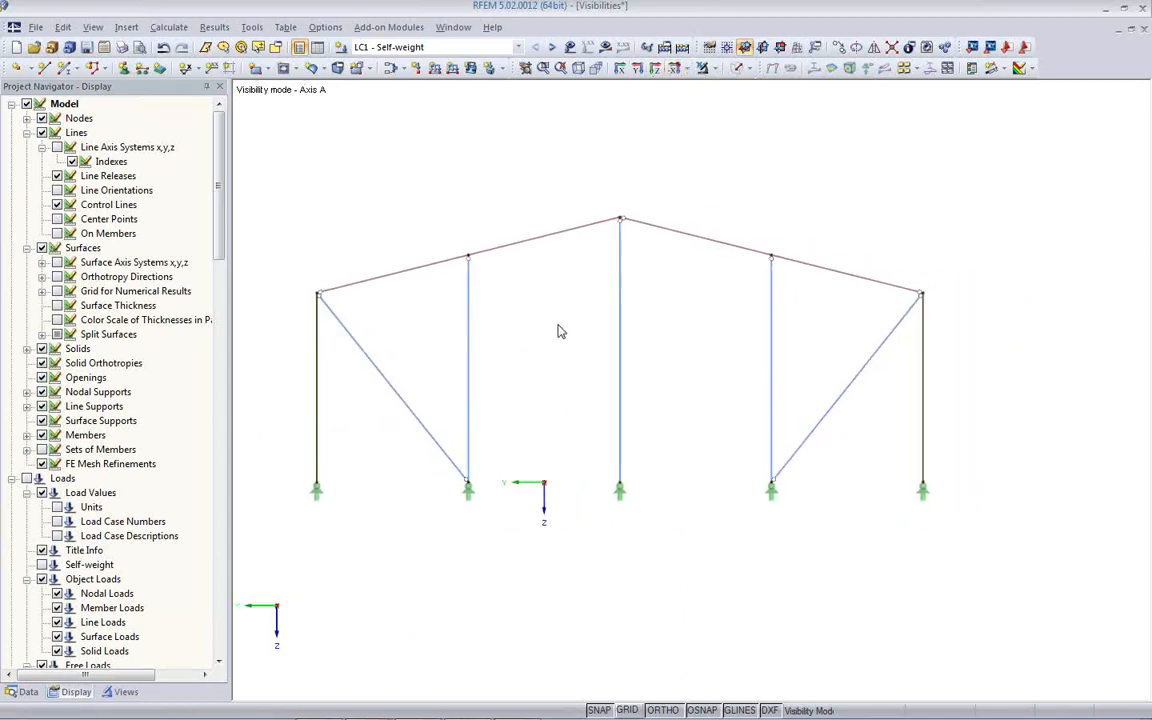
pyautogui.scroll(1, 556, 331)
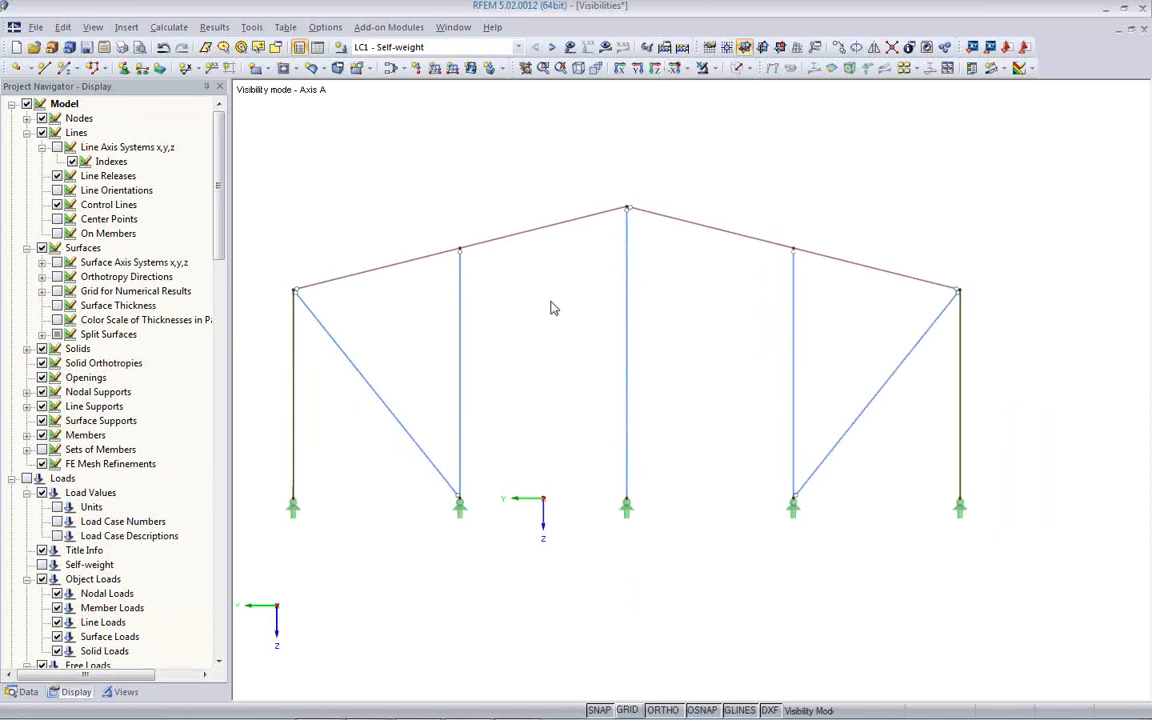
# - Display the results of the Axis A frame as member internal forces My for load combination CO1, 1.35*LC1
pyautogui.click(605, 47)
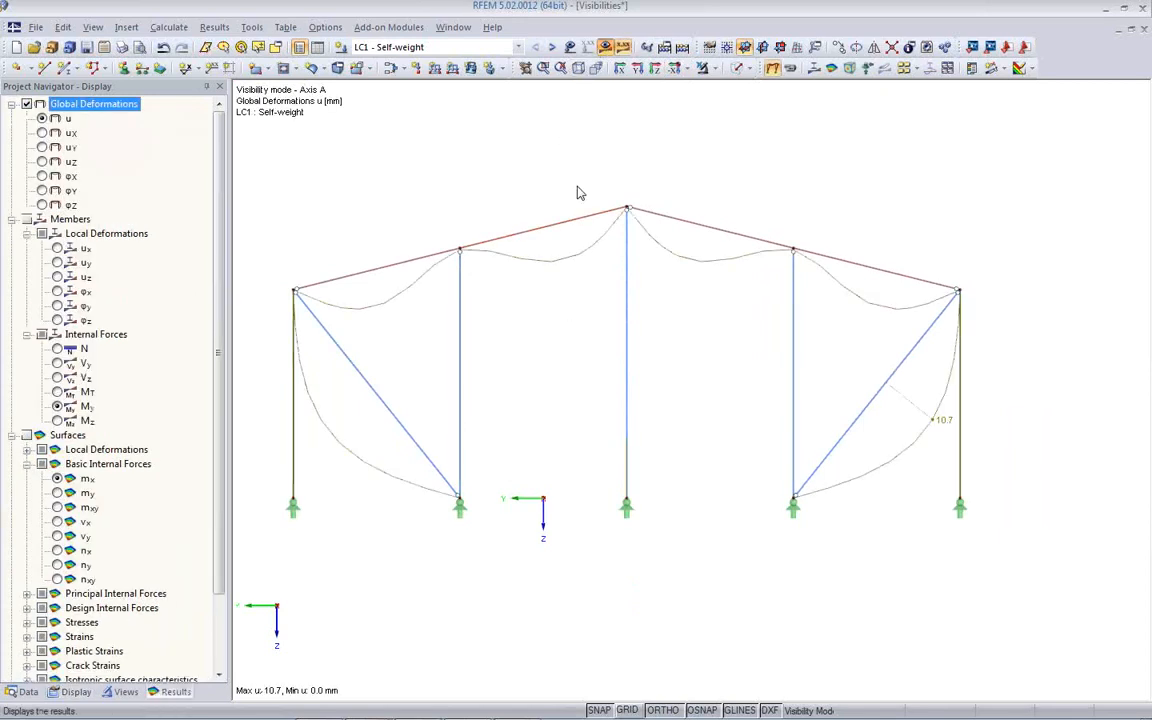
pyautogui.click(812, 67)
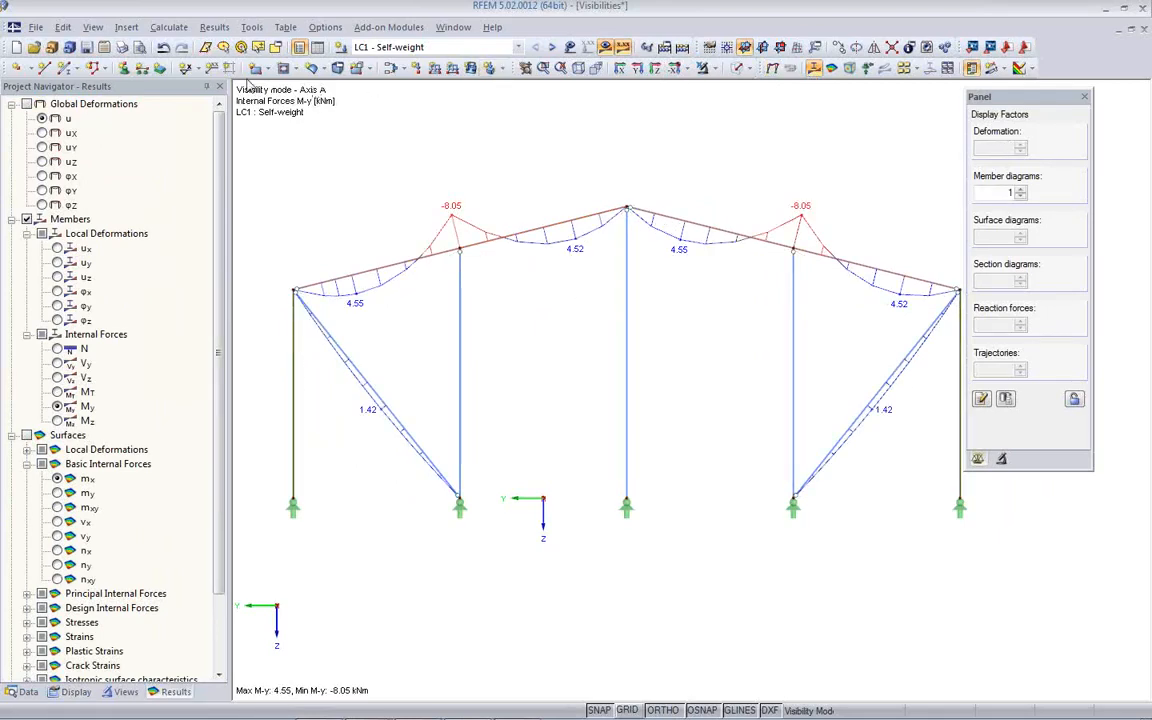
pyautogui.click(465, 47)
pyautogui.click(440, 105)
# - Activate load combination CO2, 1.35*LC1 + 1.5*LC2, and decline its individual calculation
pyautogui.click(551, 48)
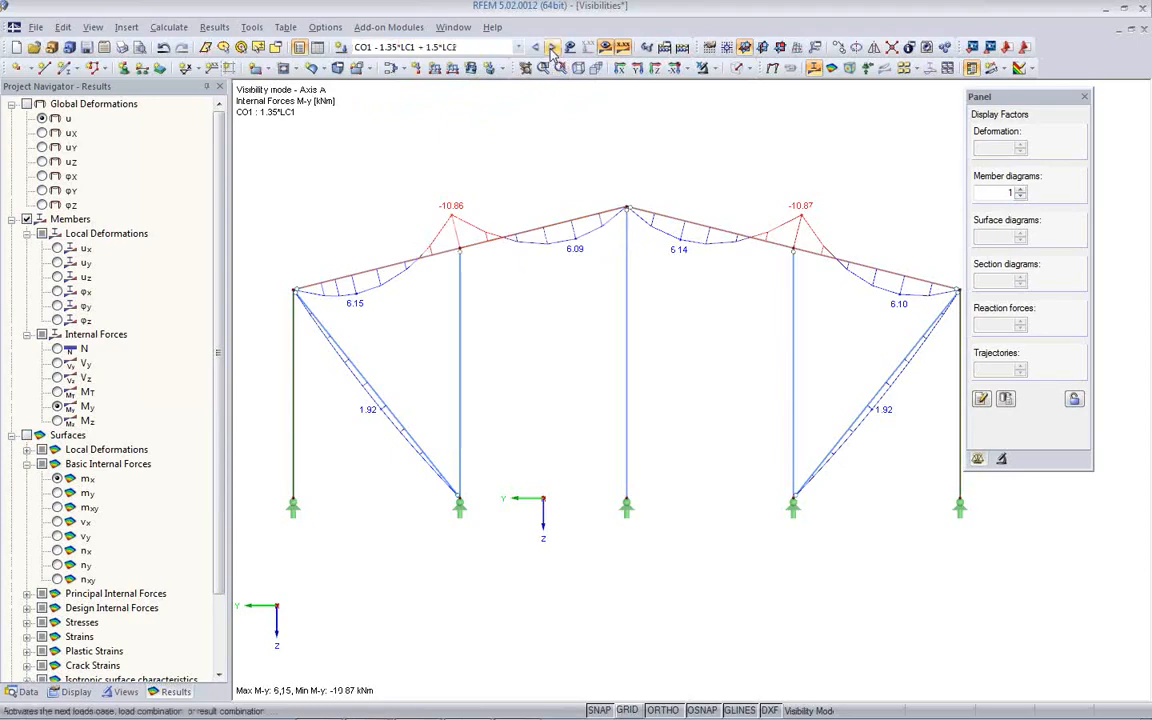
pyautogui.click(605, 47)
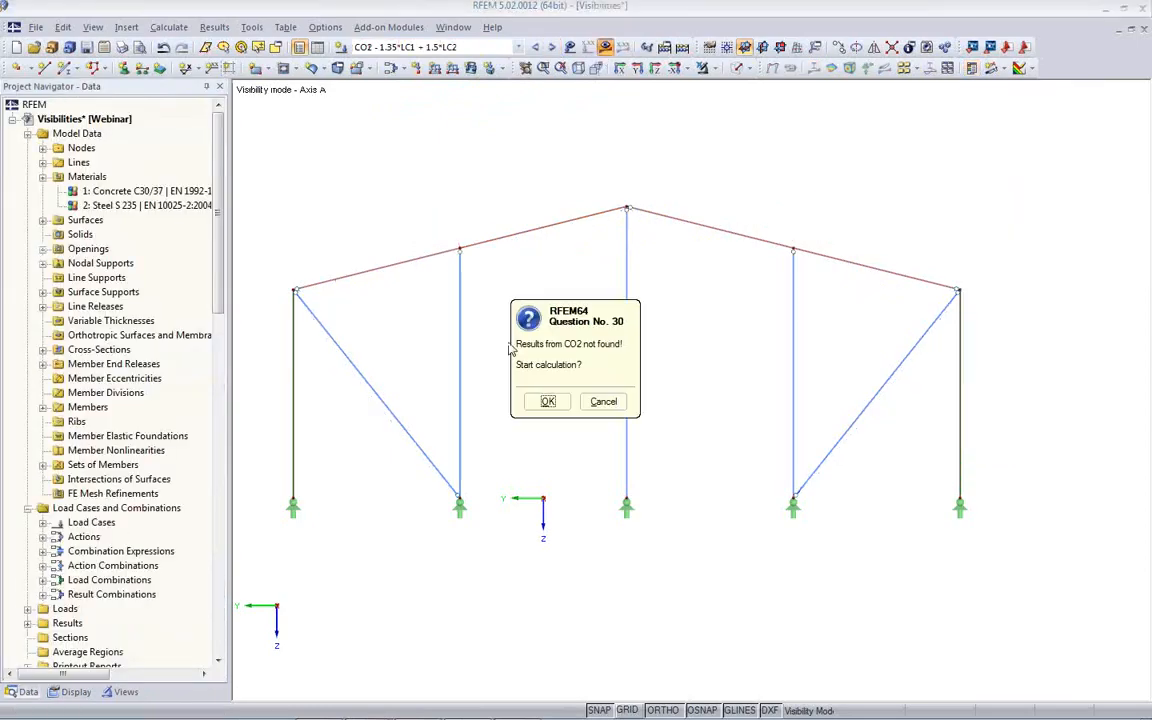
pyautogui.click(601, 403)
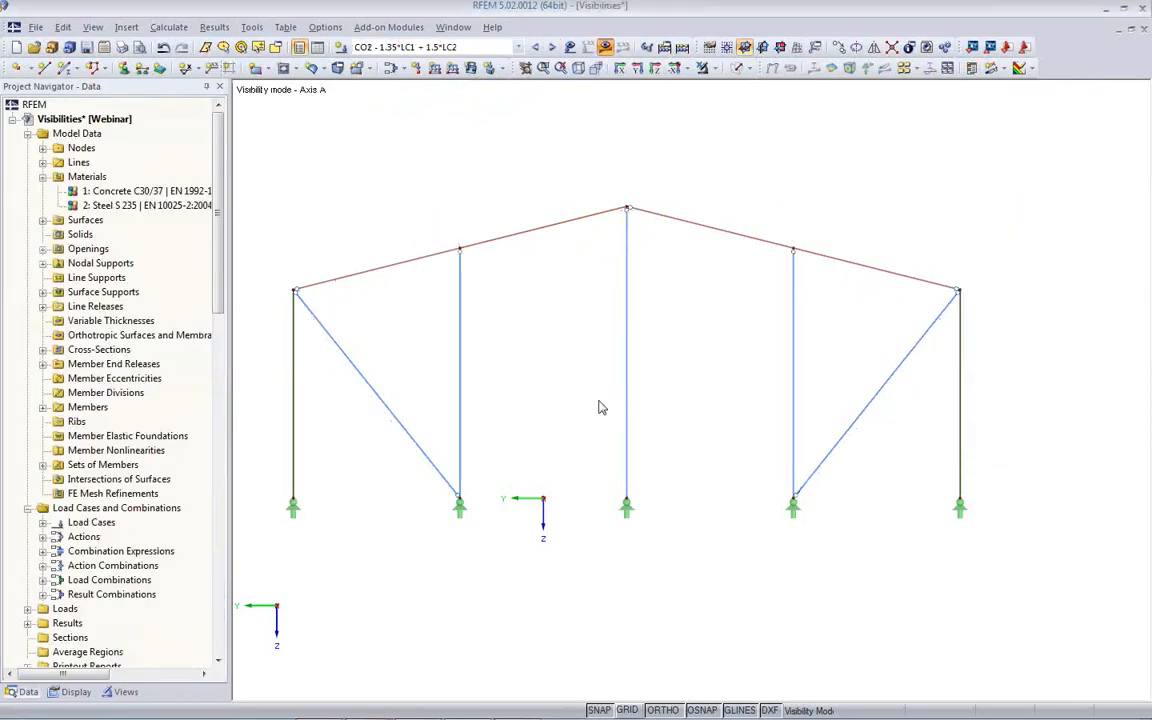
# - Calculate load combinations CO2, CO6 and CO10 together and view the CO2 moment diagram on the frame
pyautogui.click(169, 27)
pyautogui.click(190, 98)
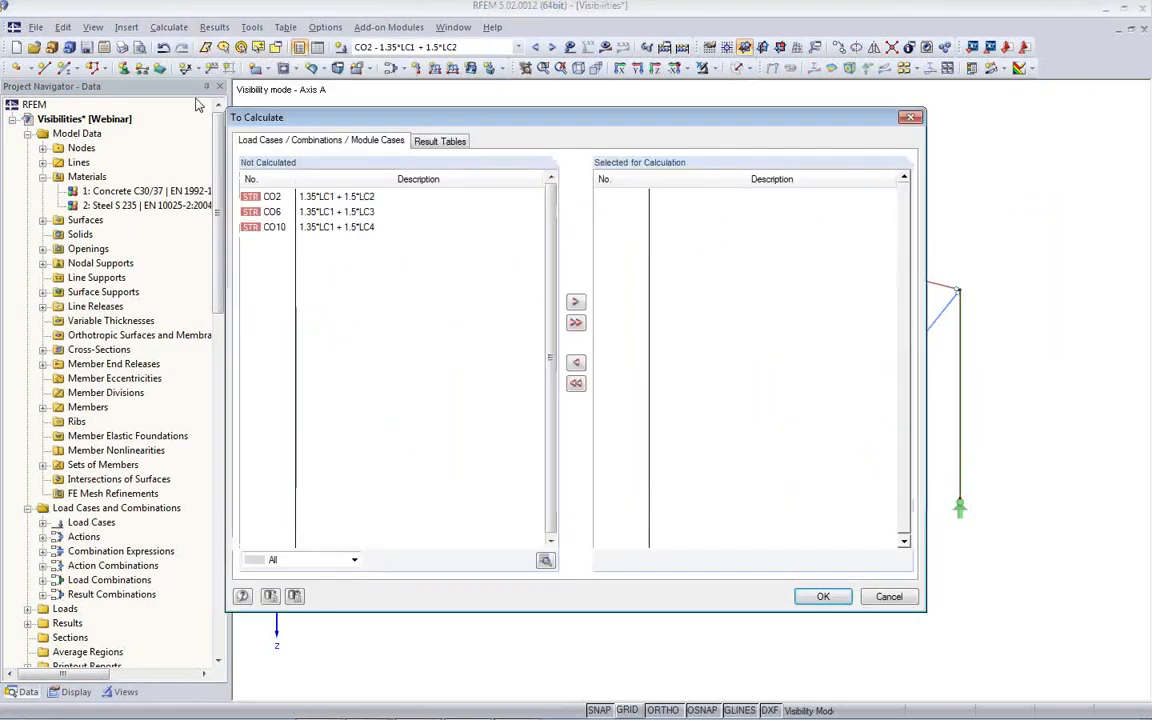
pyautogui.doubleClick(298, 197)
pyautogui.doubleClick(302, 197)
pyautogui.doubleClick(305, 198)
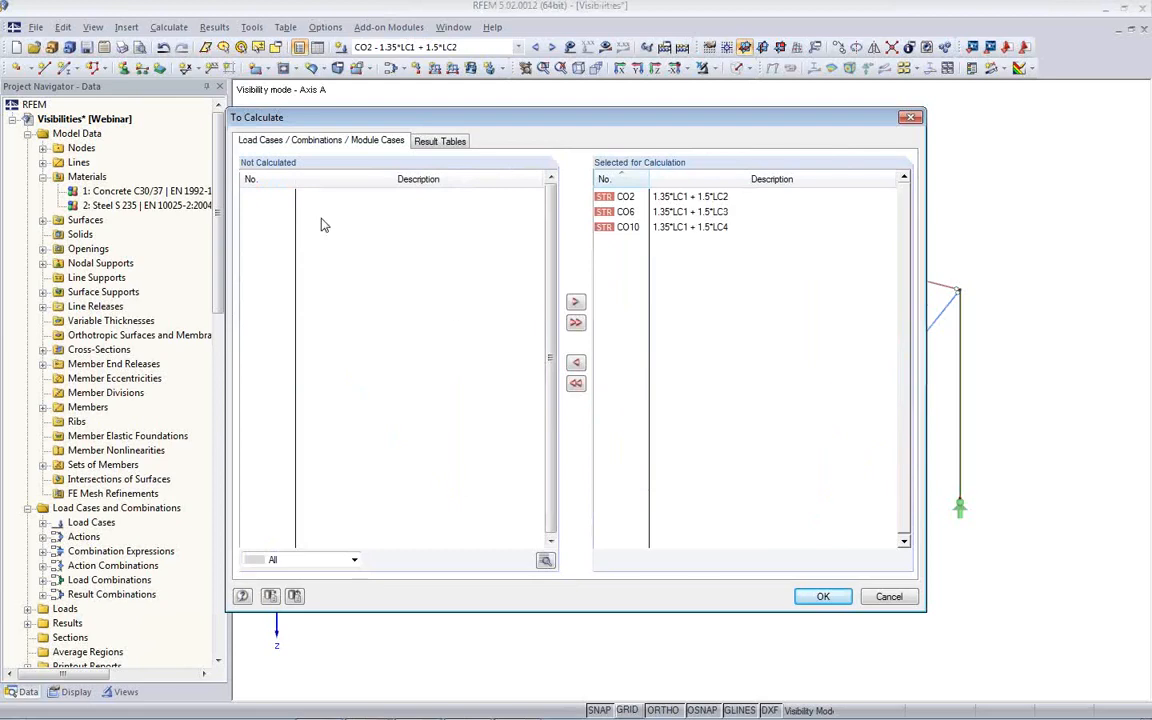
pyautogui.click(819, 597)
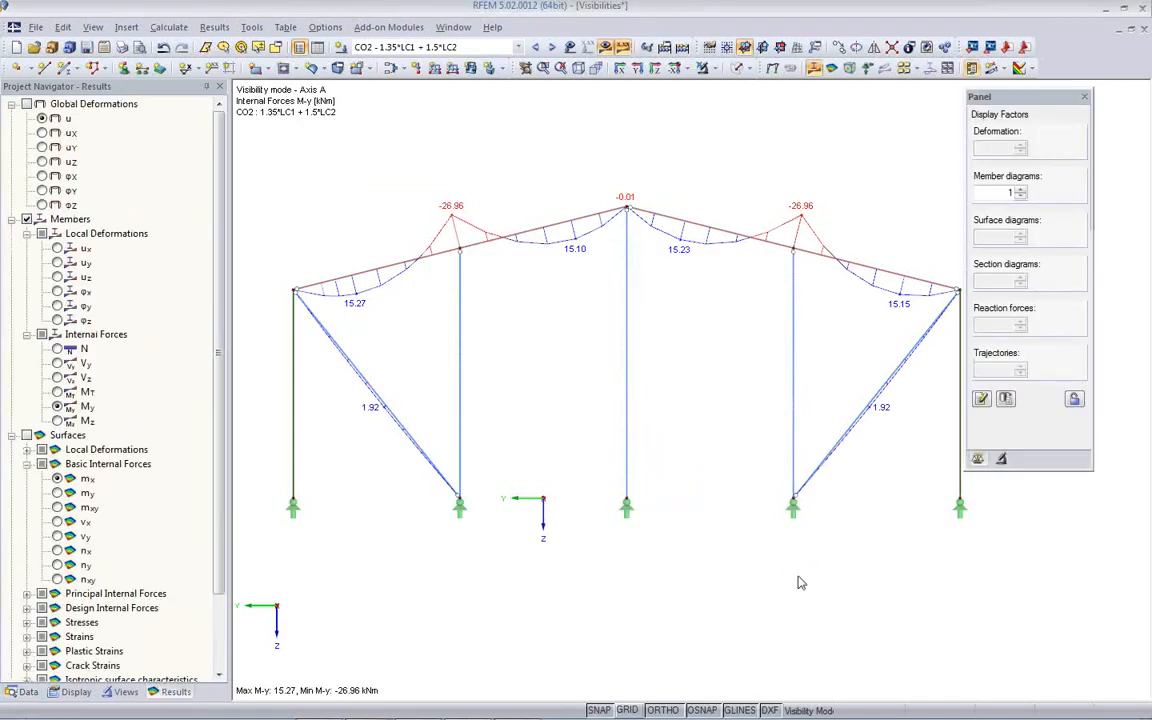
pyautogui.scroll(-1, 715, 558)
pyautogui.moveTo(715, 558); pyautogui.dragTo(652, 558, button='middle')
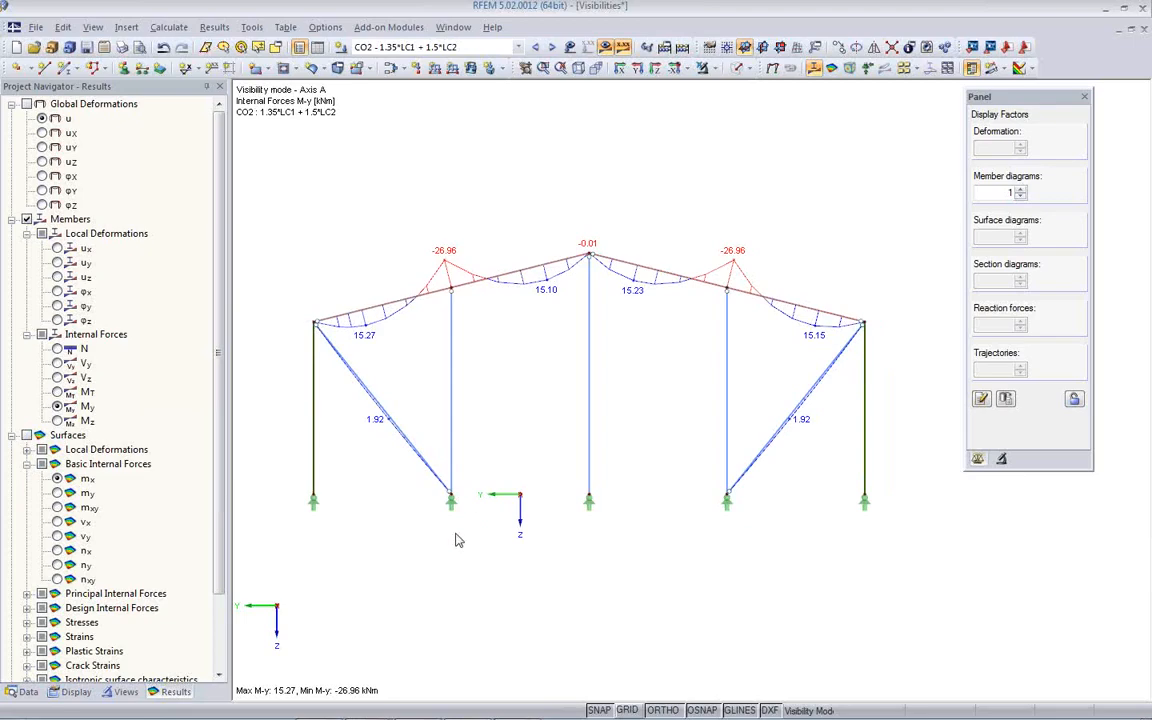
# - Set up a mass print of the results graphics for printout report PR1, including member internal forces N, Vz and My
pyautogui.click(122, 692)
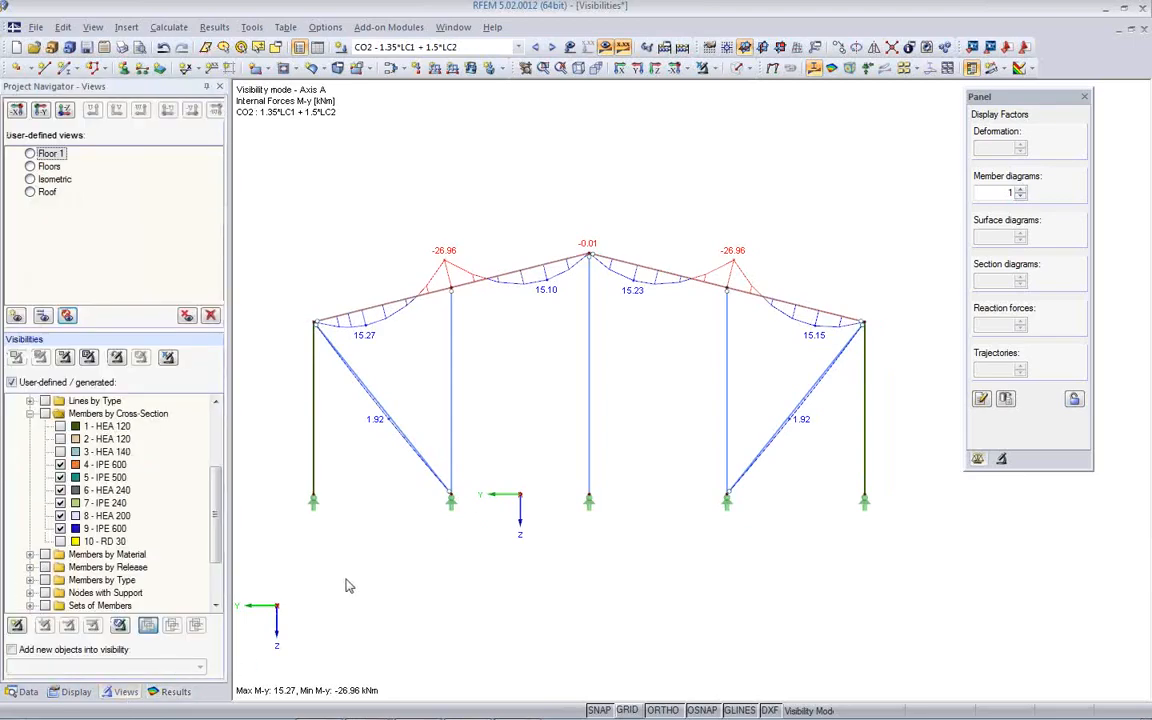
pyautogui.scroll(-1, 346, 585)
pyautogui.moveTo(459, 569); pyautogui.dragTo(504, 567, button='middle')
pyautogui.click(121, 47)
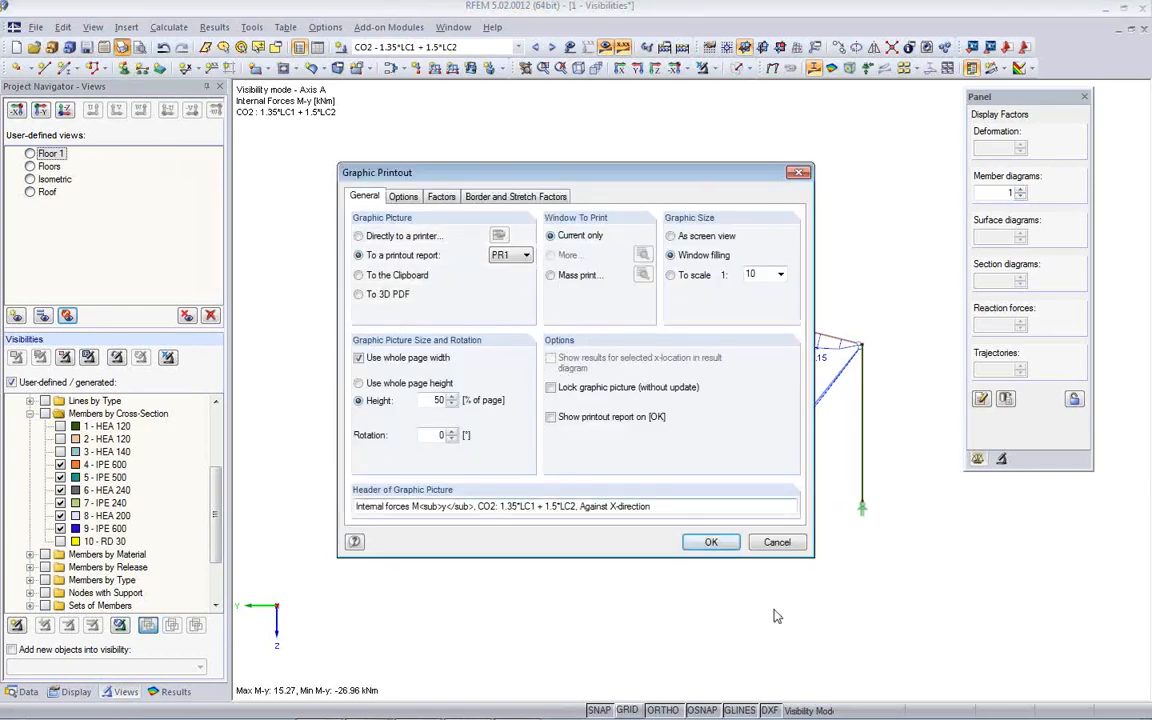
pyautogui.click(551, 275)
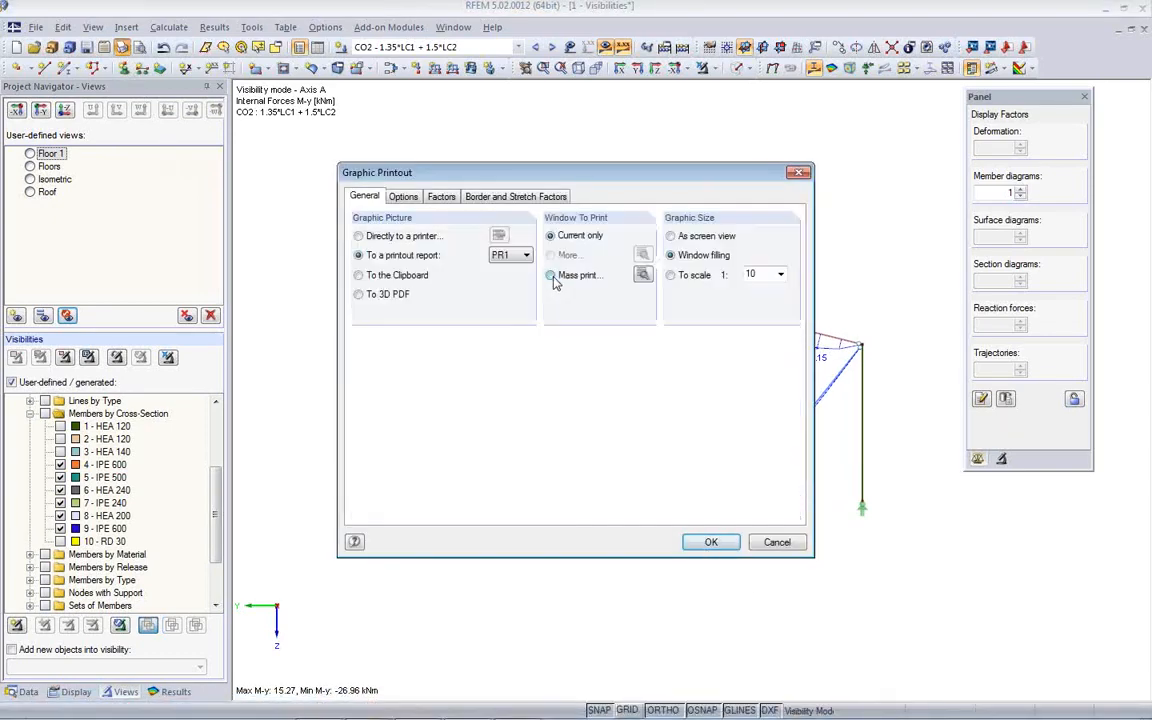
pyautogui.click(642, 280)
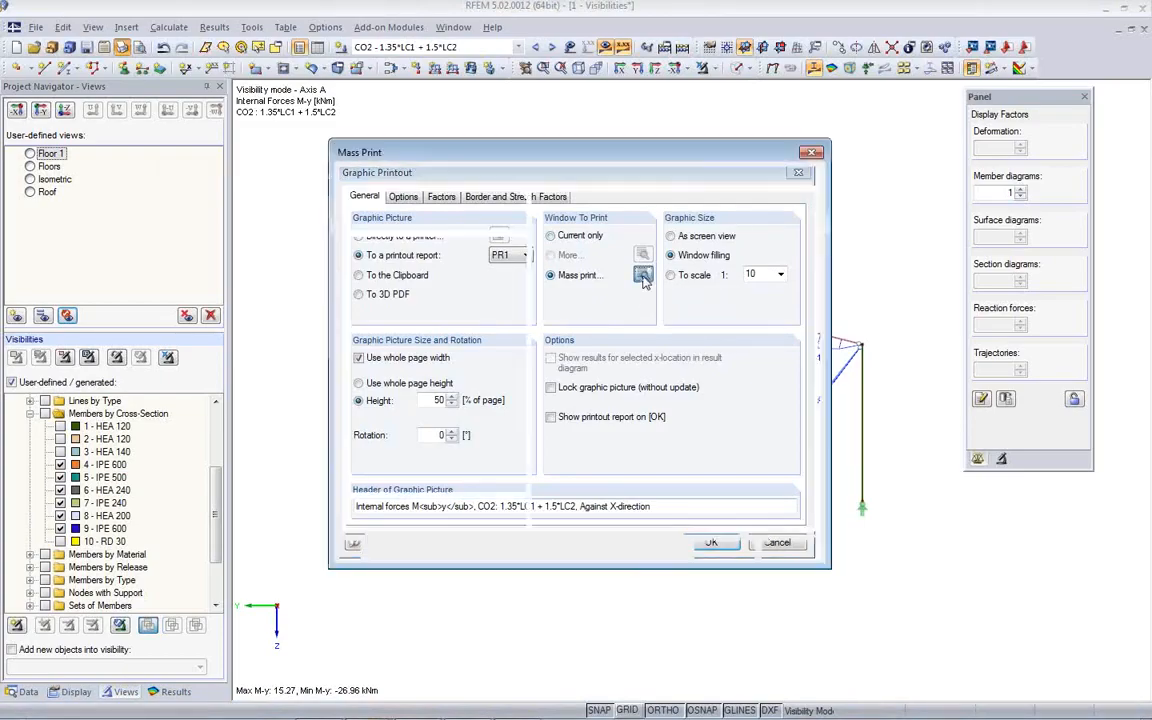
pyautogui.click(426, 177)
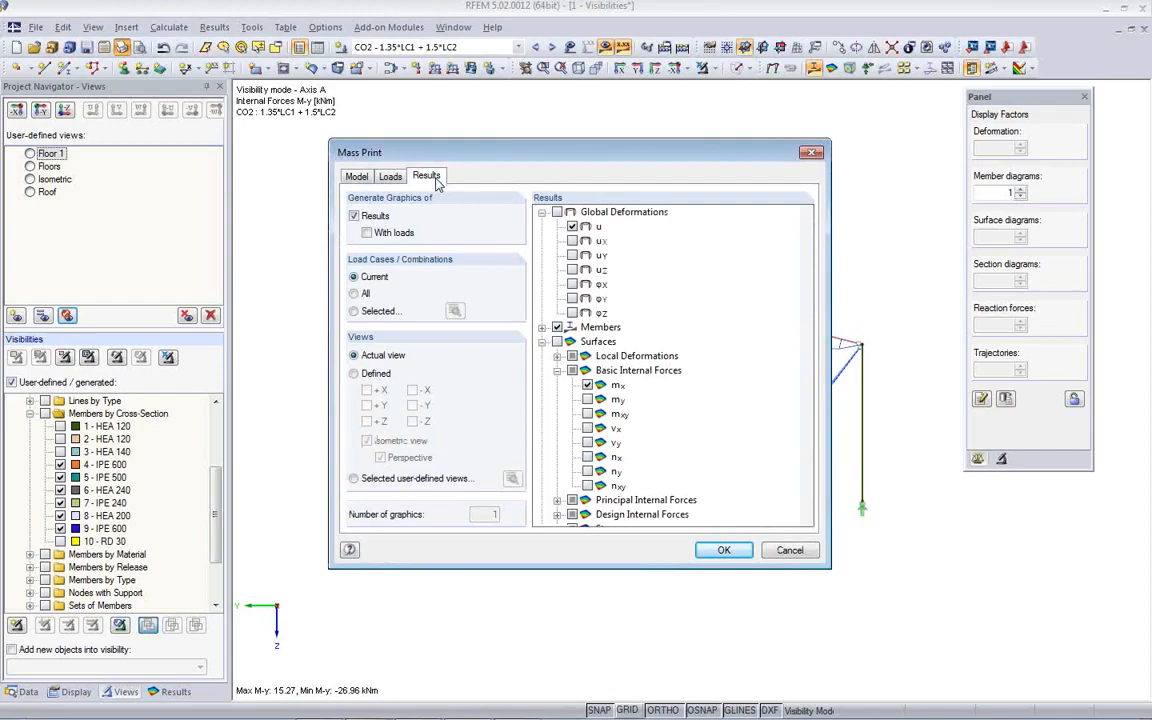
pyautogui.click(542, 327)
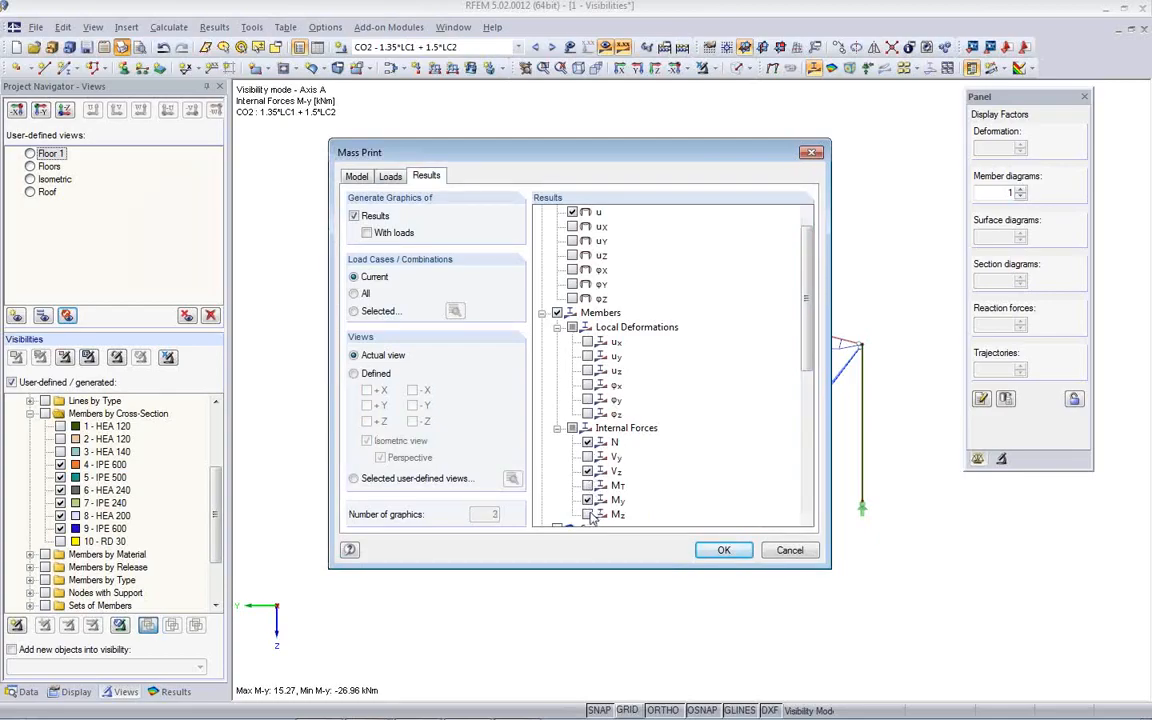
# - Include only load combinations CO1 to CO13 in the mass print of the results and accept its settings
pyautogui.click(370, 312)
pyautogui.click(455, 313)
pyautogui.click(495, 289)
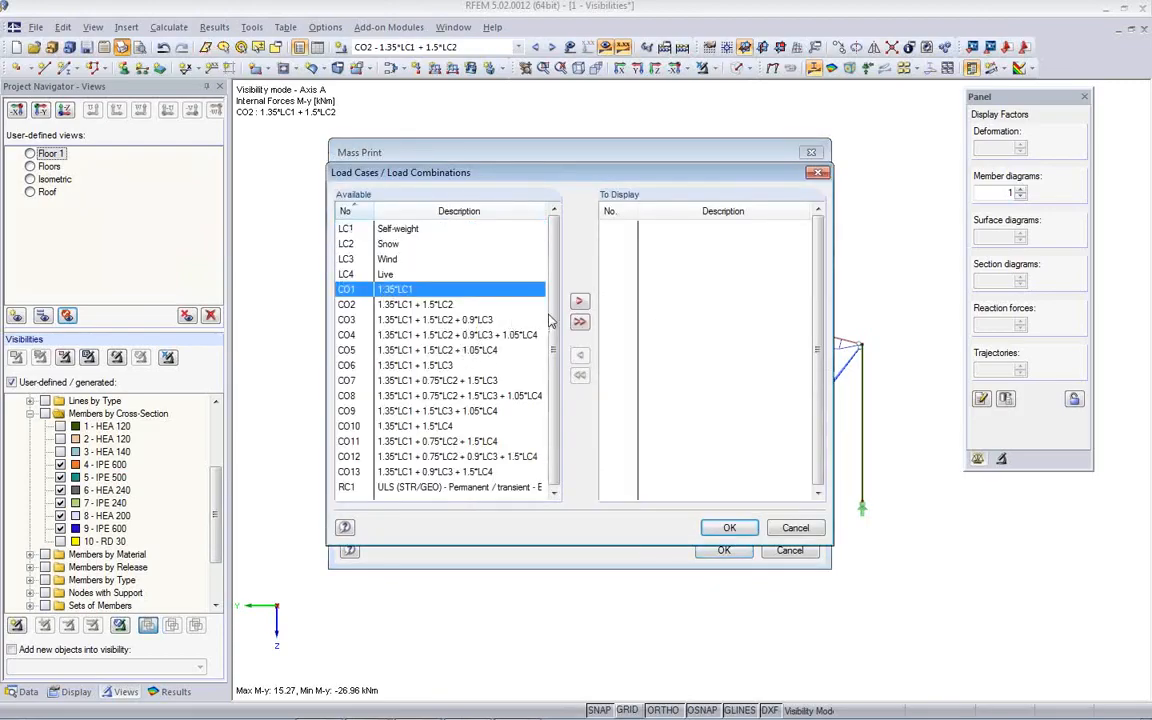
pyautogui.keyDown('shift'); pyautogui.click(472, 474); pyautogui.keyUp('shift')
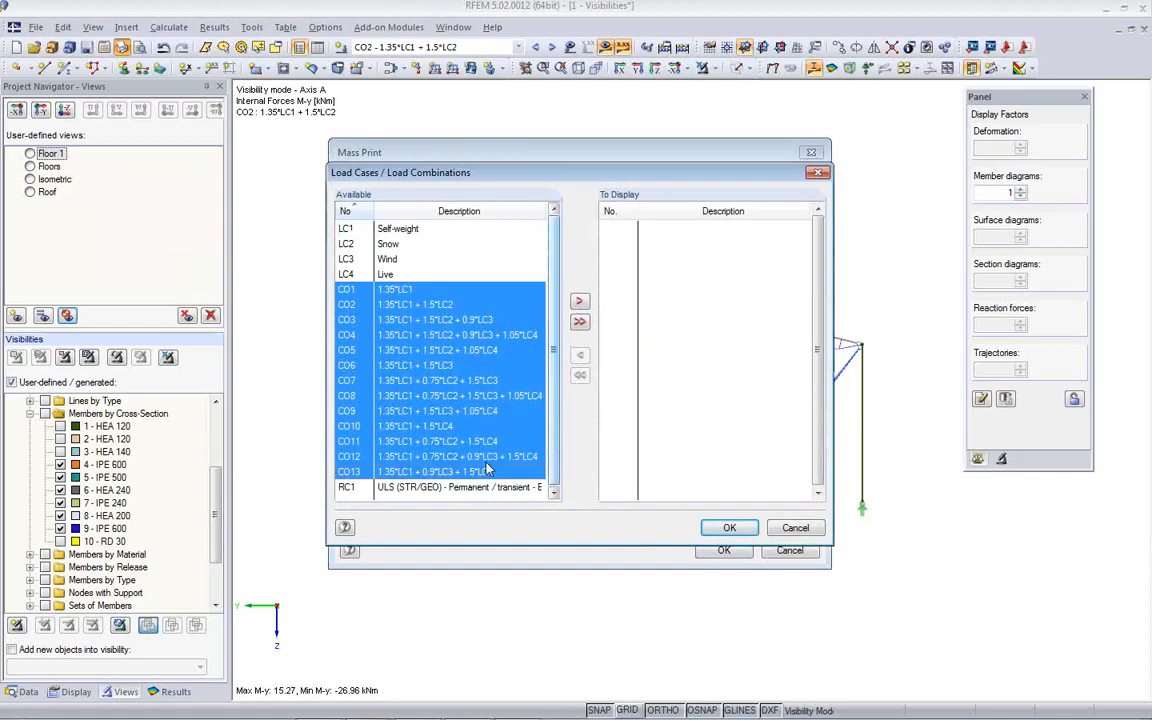
pyautogui.click(579, 301)
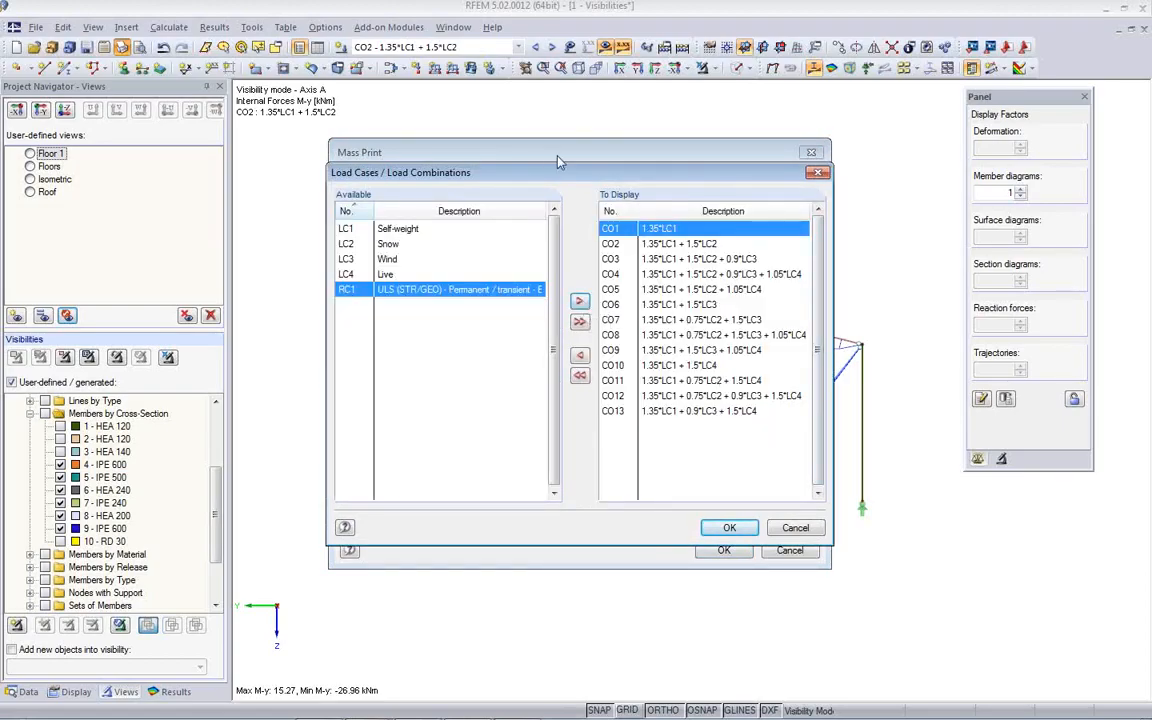
pyautogui.click(728, 529)
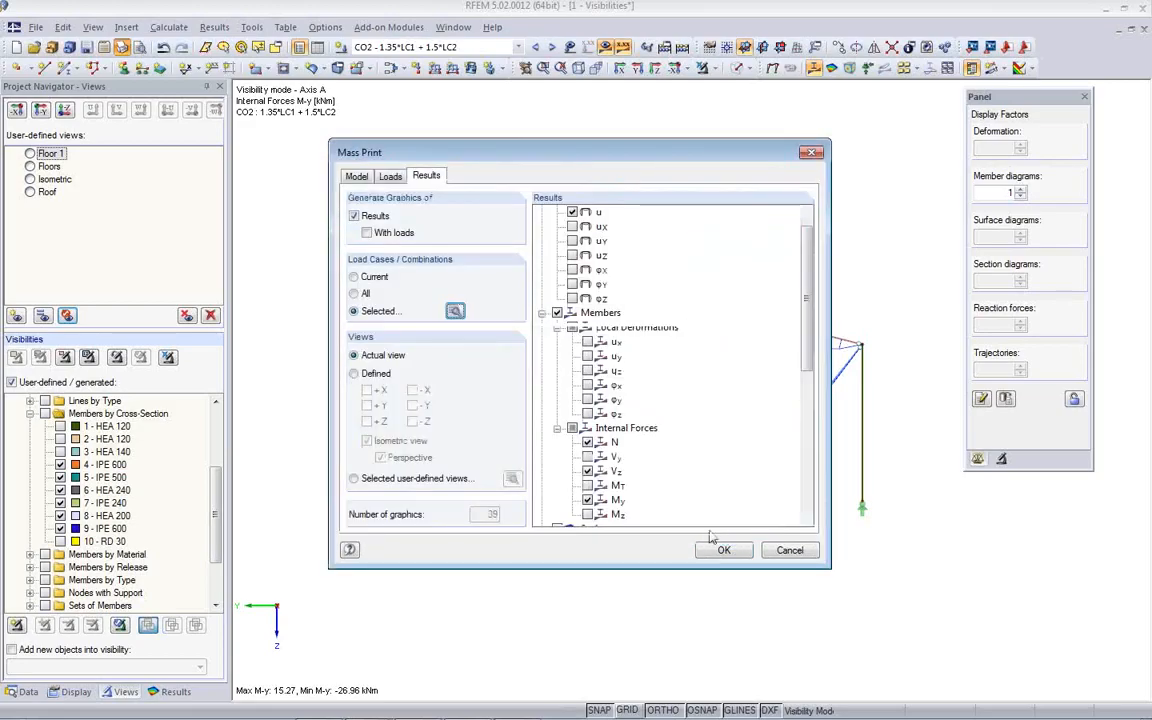
pyautogui.click(723, 551)
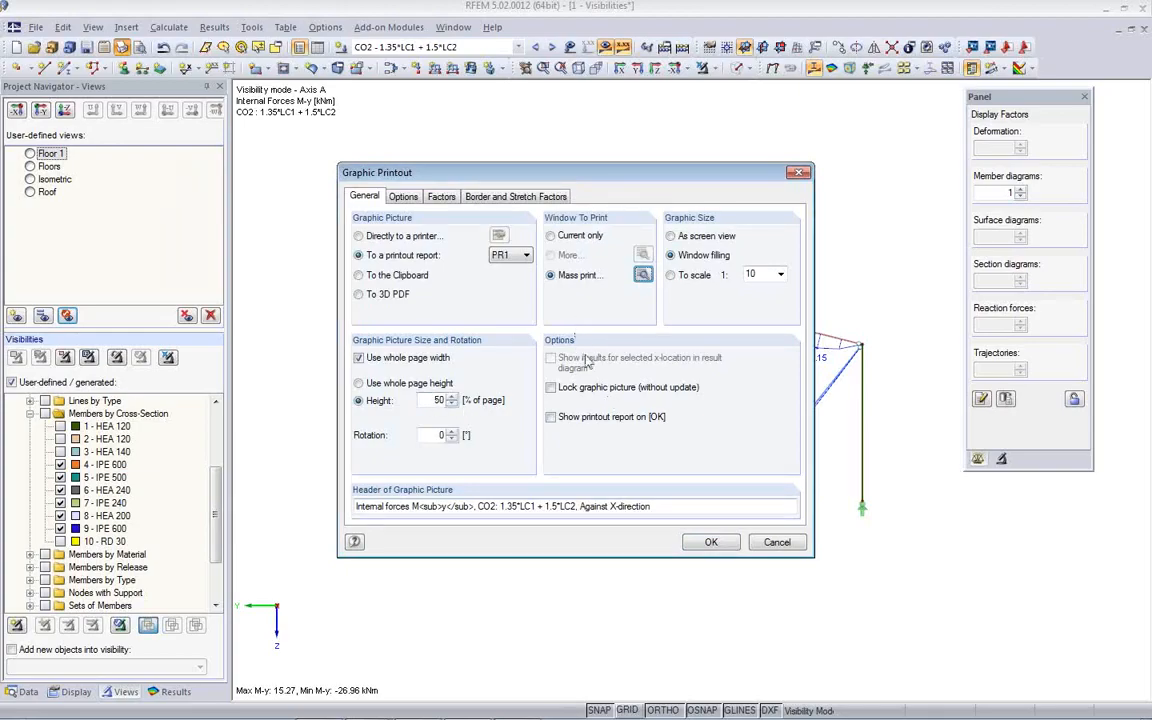
# - Generate the mass-print graphics into printout report PR1, window filling, at whole page width and 50% page height
pyautogui.moveTo(575, 181); pyautogui.dragTo(628, 291)
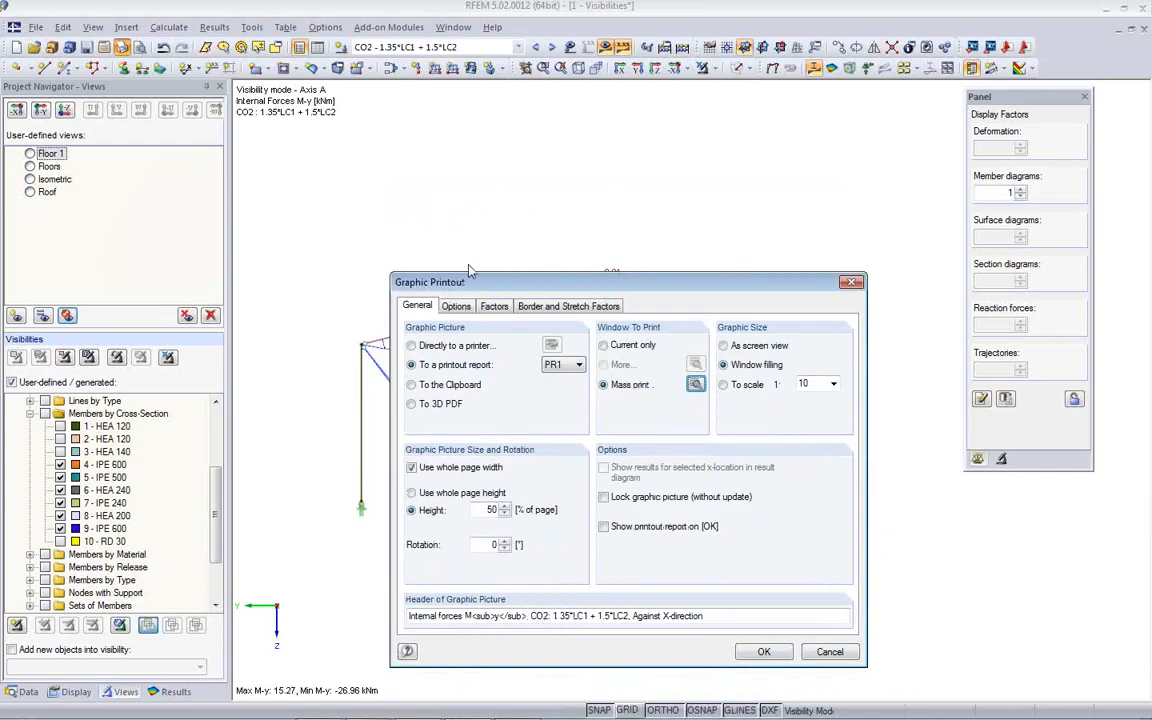
pyautogui.click(765, 652)
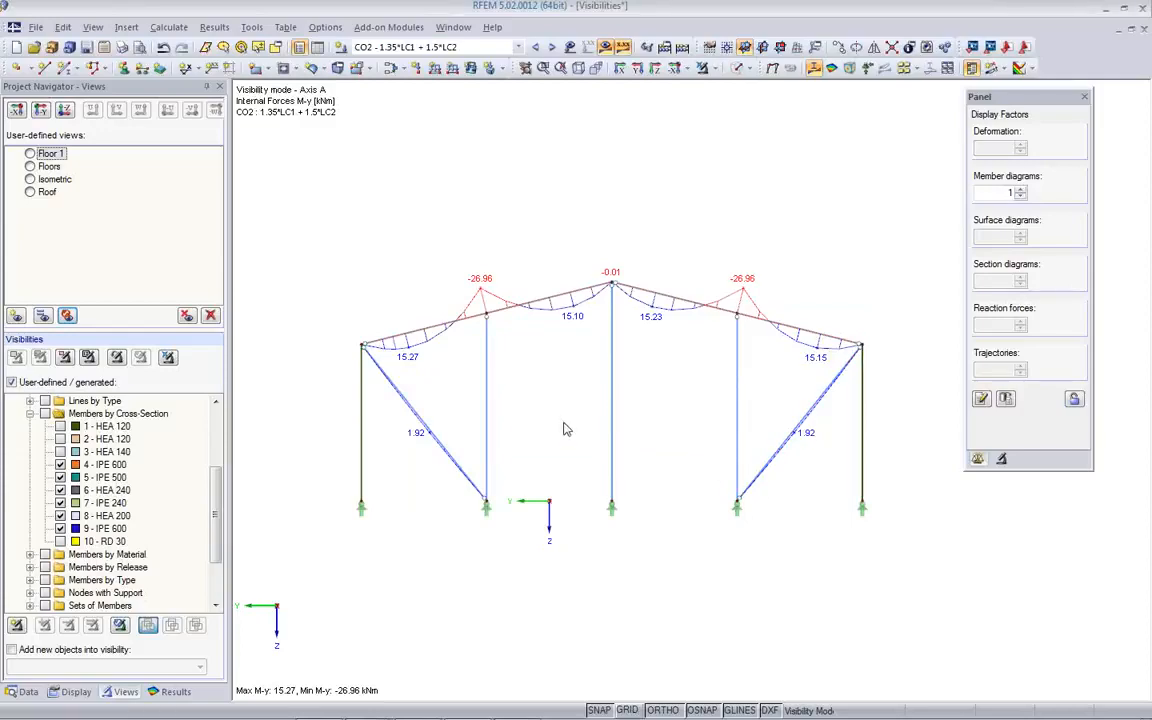
pyautogui.moveTo(553, 405); pyautogui.dragTo(547, 384, button='middle')
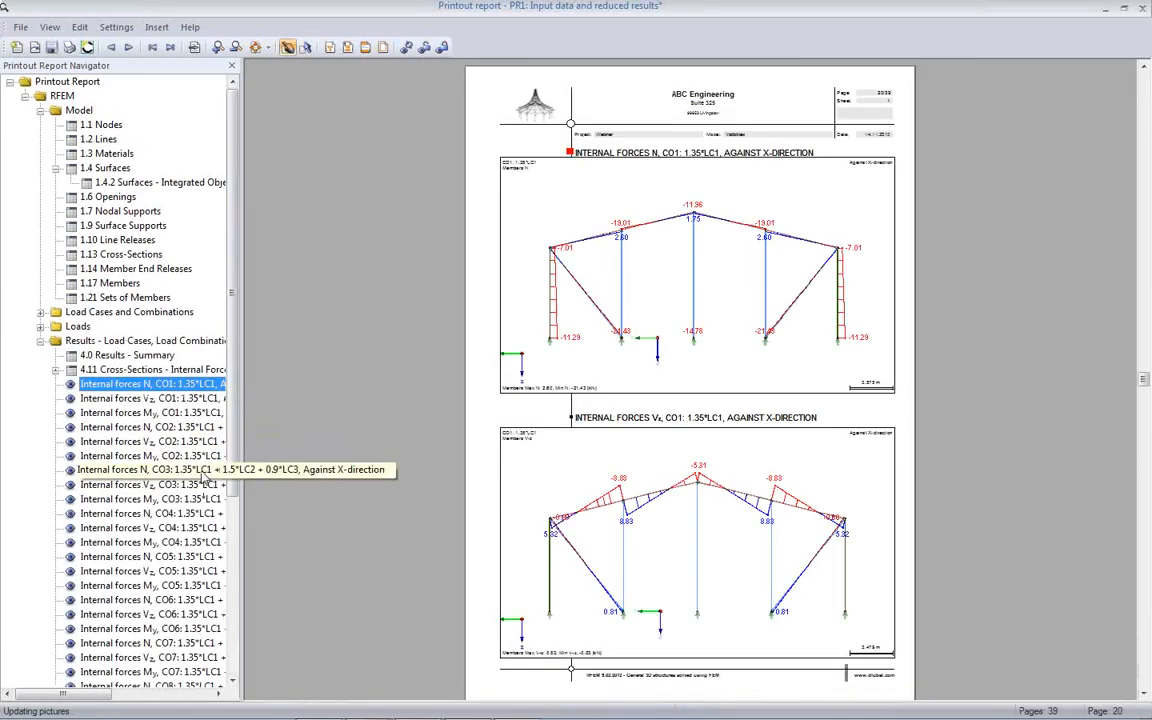
# - Examine the N, Vz and My diagrams of the individual load combinations in the printout report
pyautogui.click(185, 414)
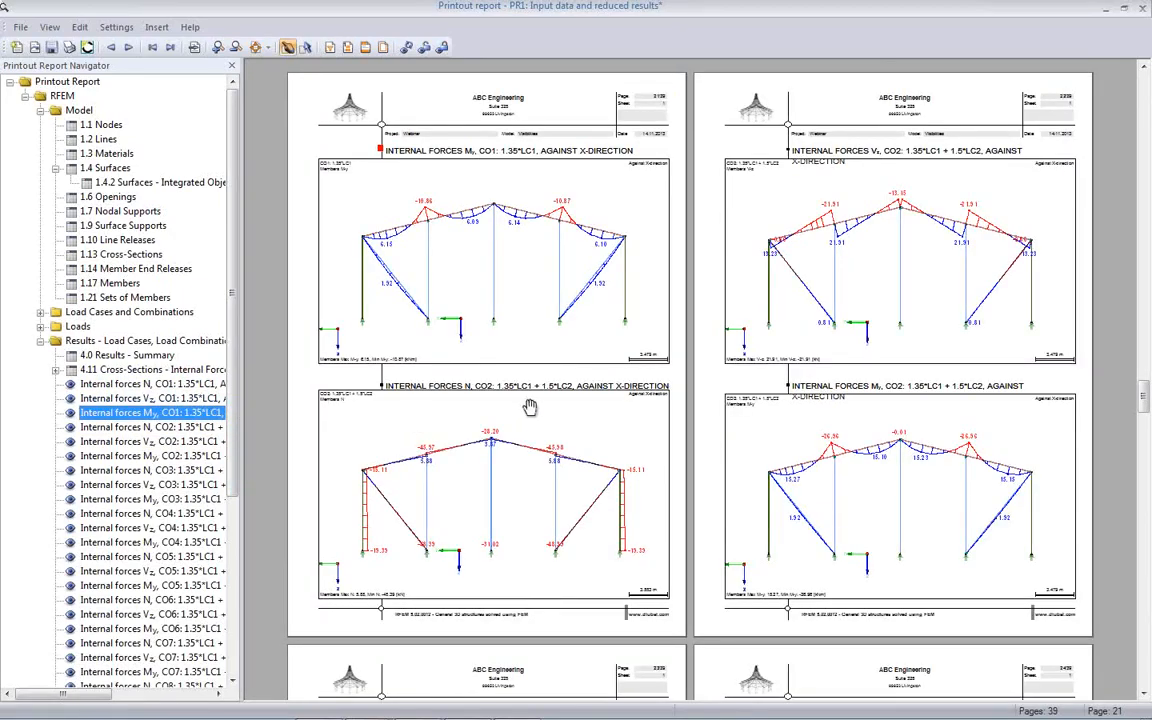
pyautogui.scroll(-3, 527, 406)
pyautogui.scroll(-10, 530, 405)
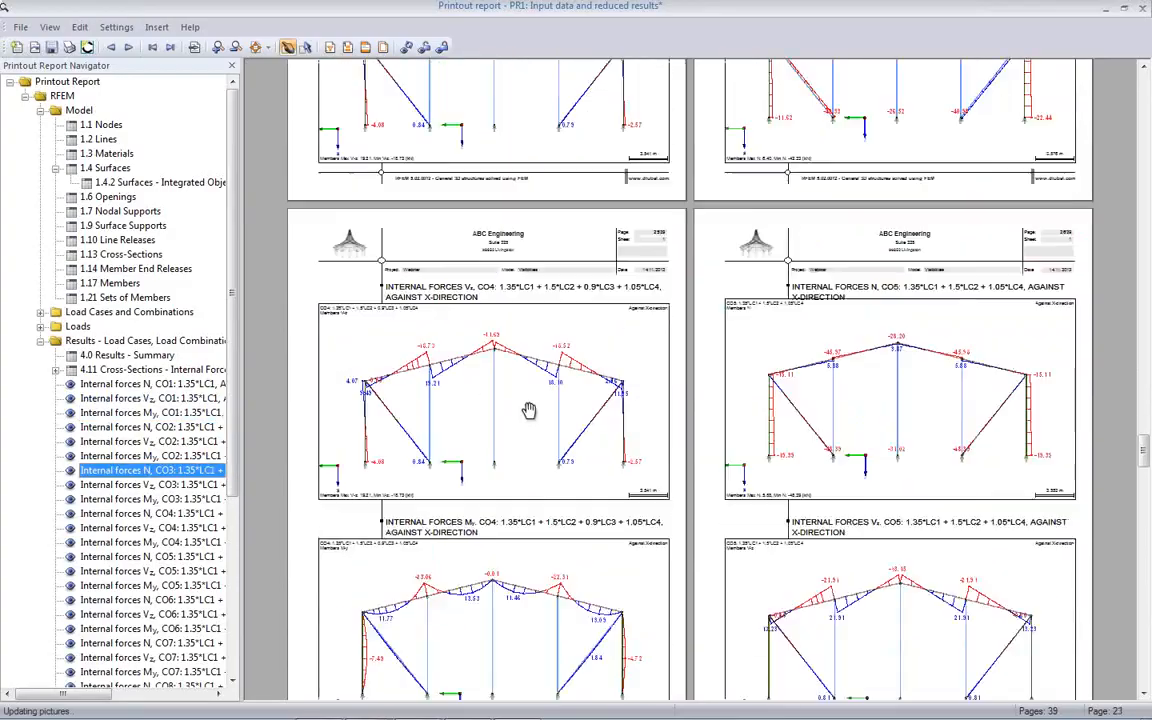
pyautogui.scroll(-4, 529, 411)
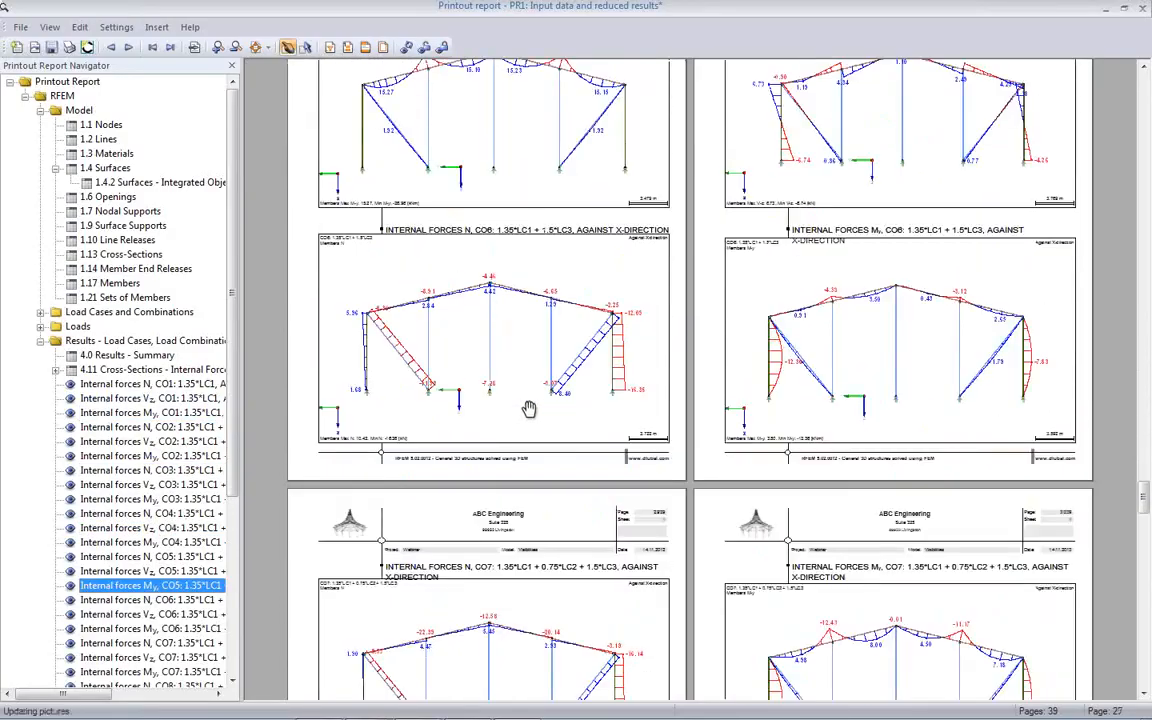
pyautogui.scroll(-8, 529, 410)
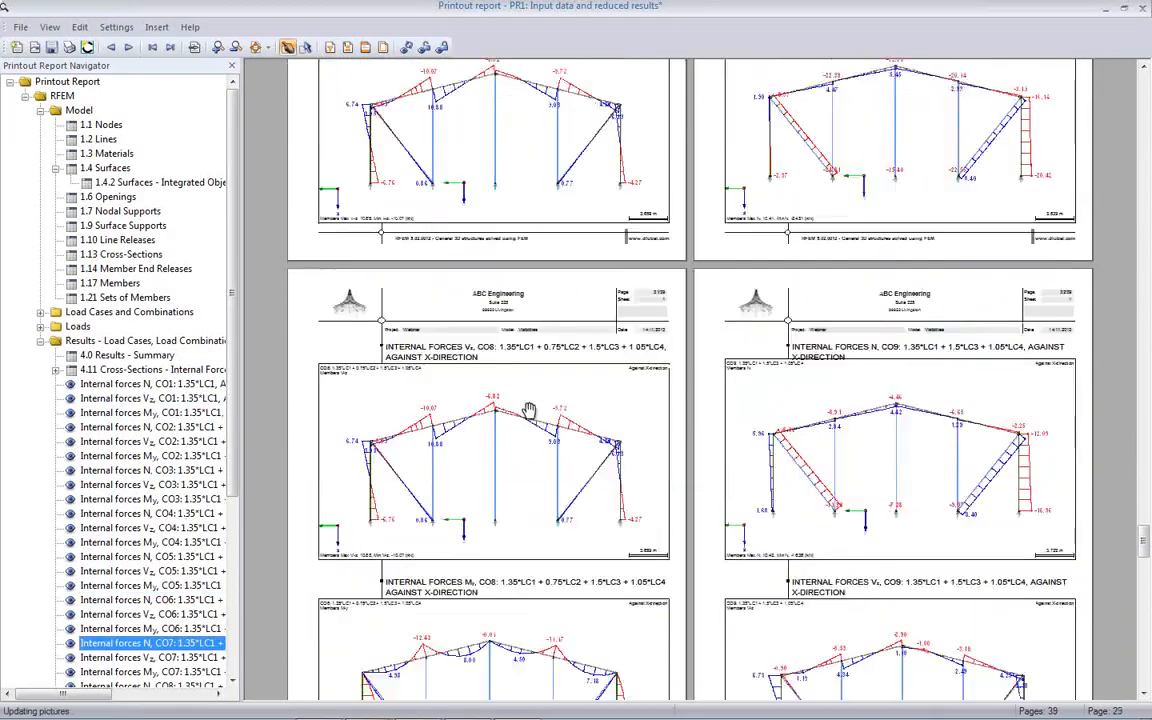
pyautogui.scroll(-3, 481, 409)
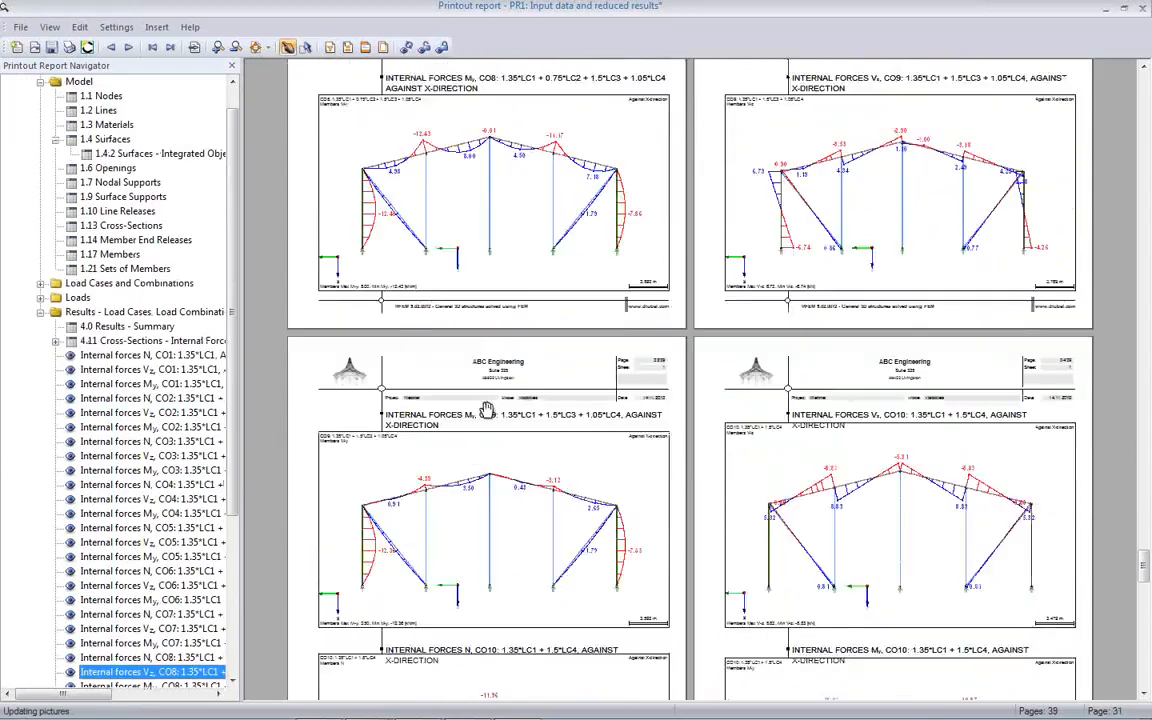
pyautogui.scroll(-3, 488, 411)
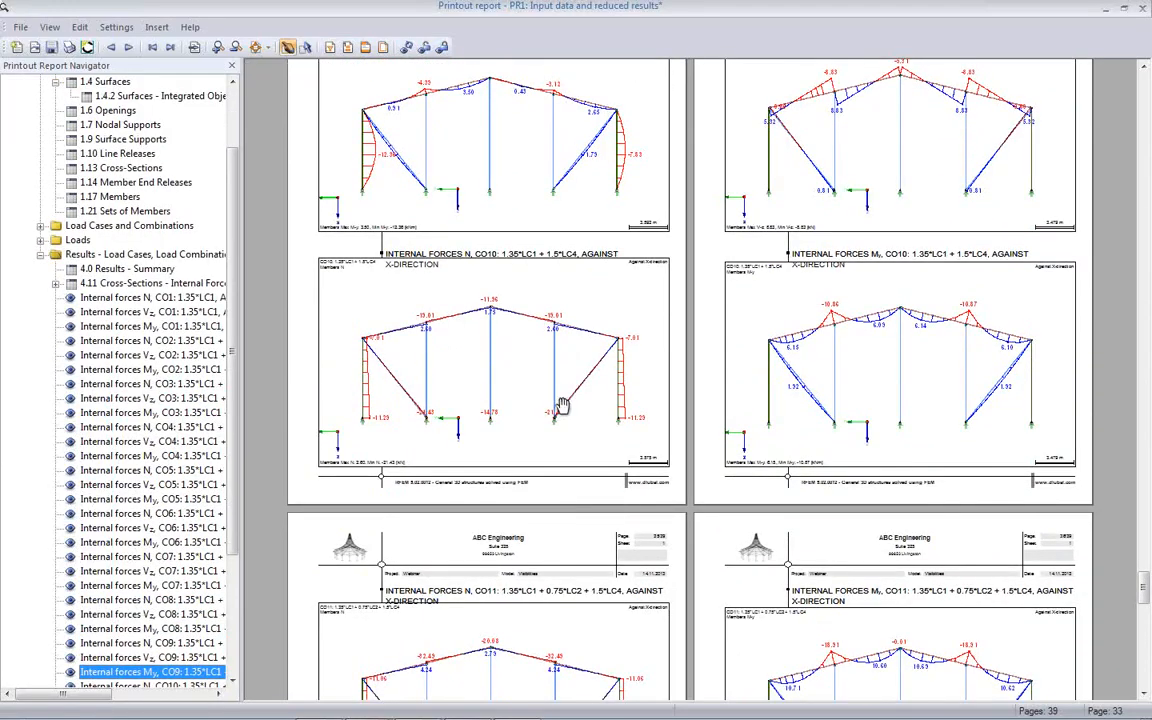
pyautogui.scroll(-4, 200, 388)
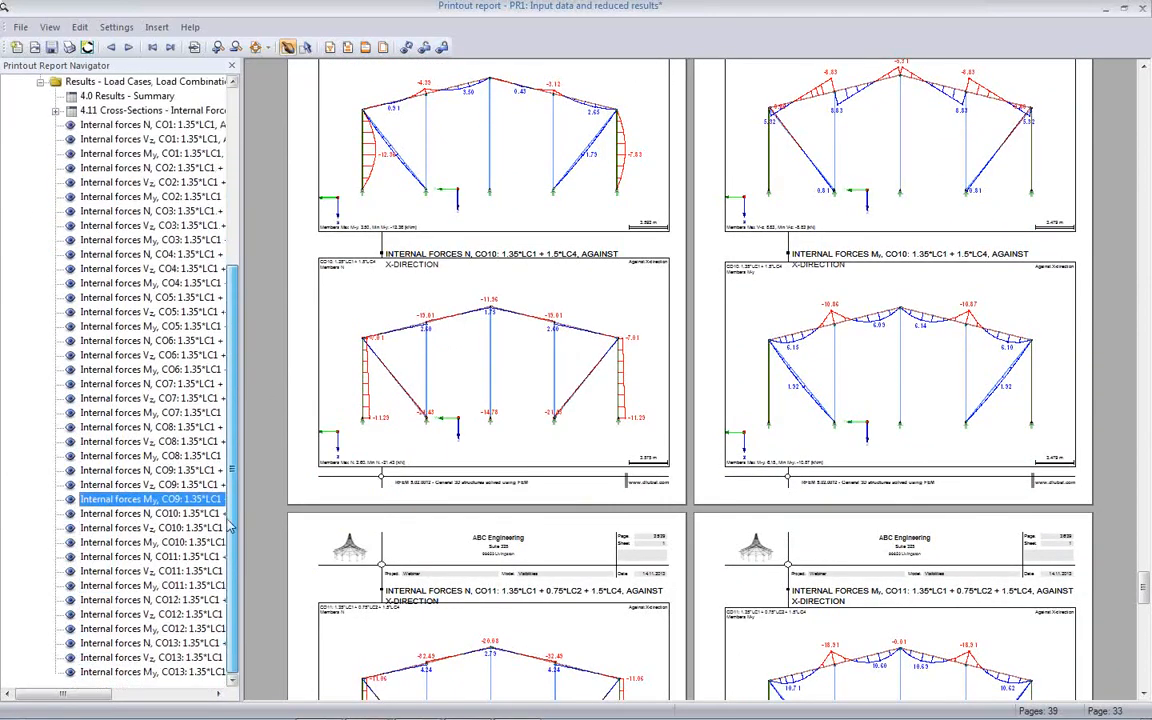
pyautogui.click(195, 570)
pyautogui.scroll(-3, 553, 477)
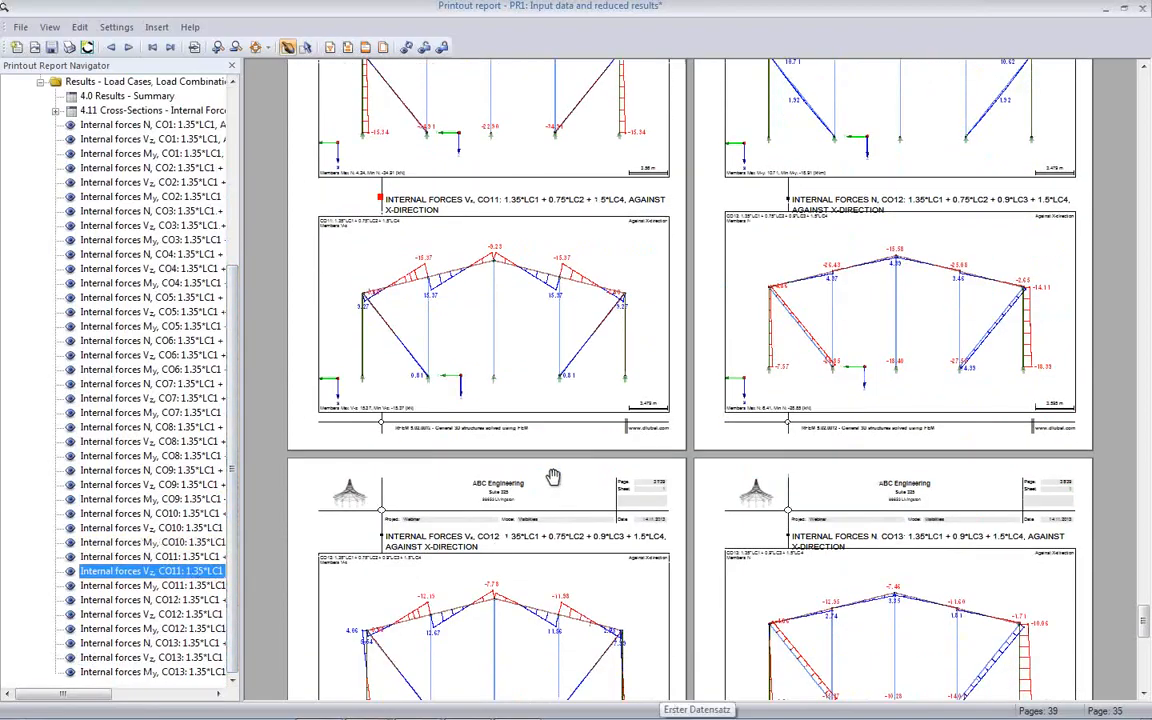
# - Close the printout report with its changes saved, and hide the results on the Axis A frame
pyautogui.click(1145, 10)
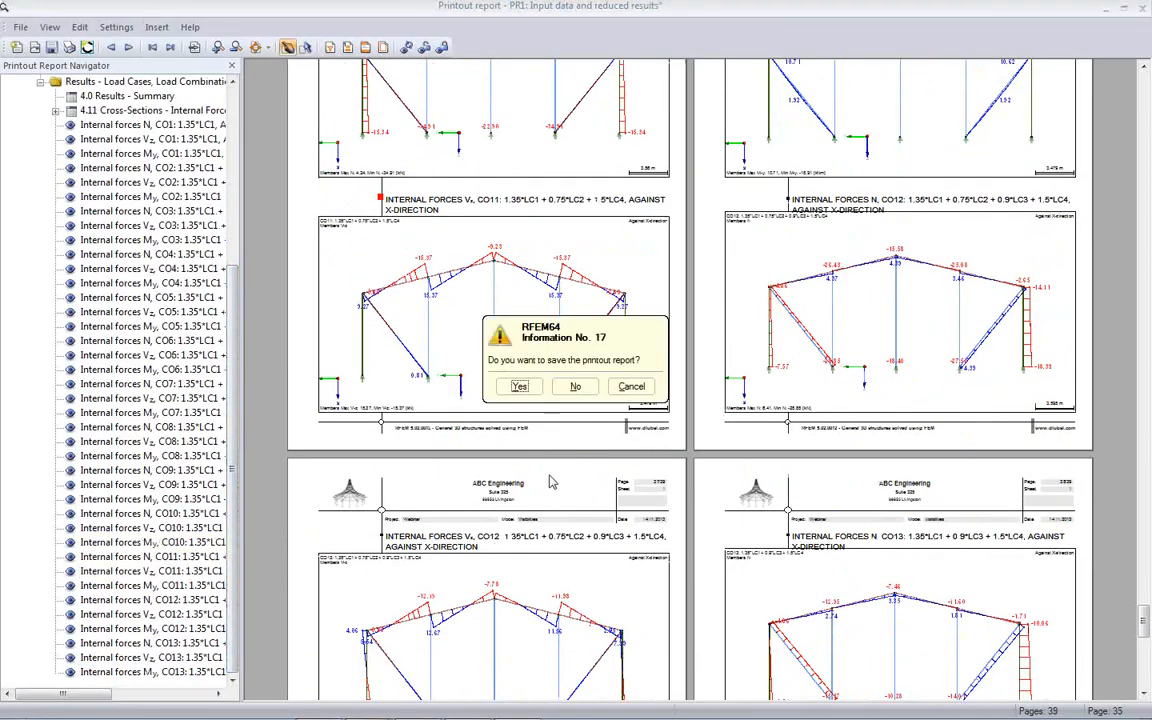
pyautogui.click(521, 386)
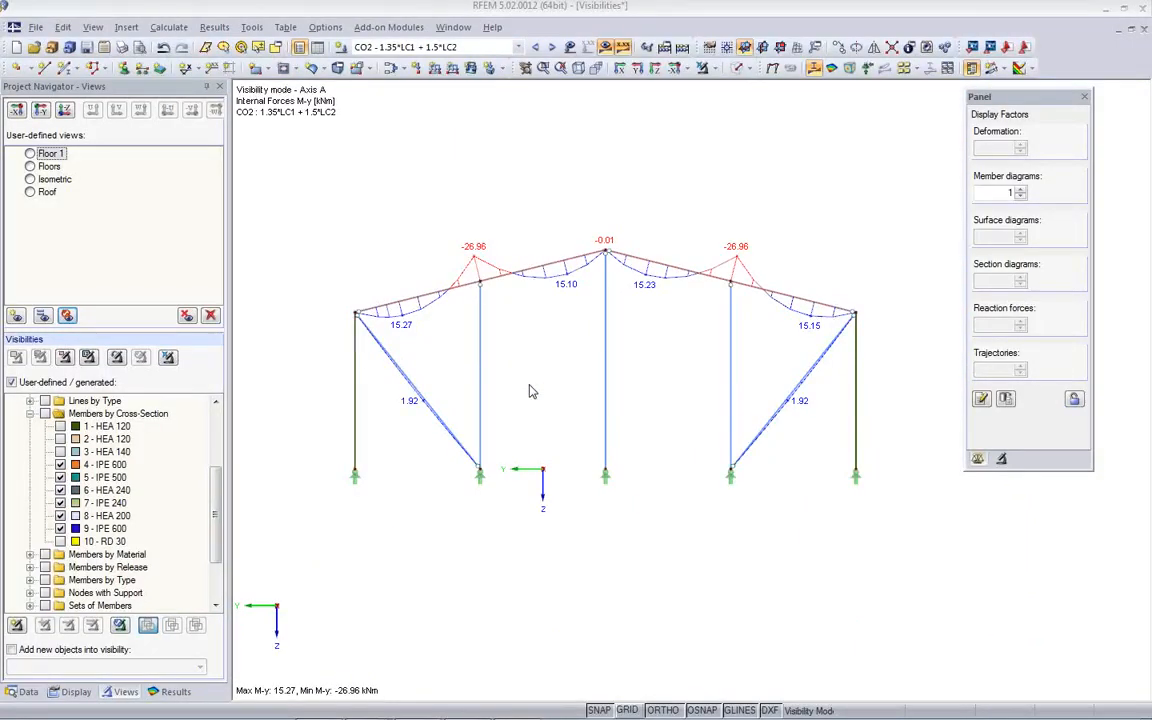
pyautogui.click(605, 47)
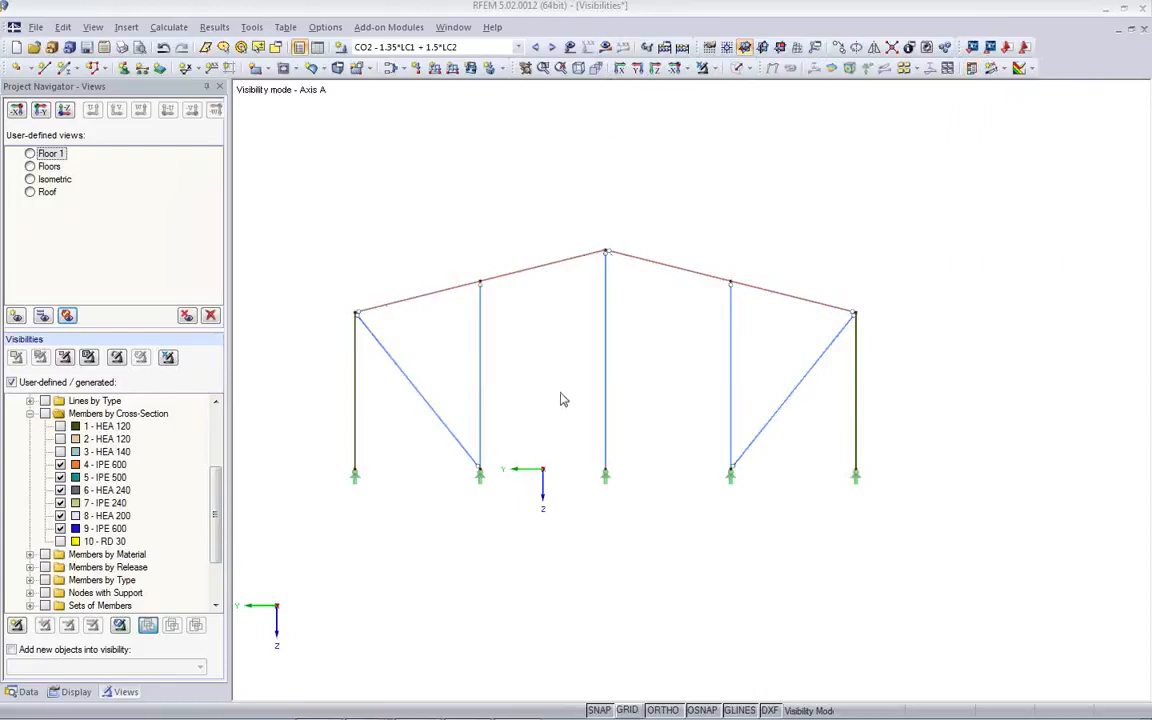
pyautogui.keyDown('ctrl'); pyautogui.moveTo(565, 418); pyautogui.dragTo(476, 481, button='middle'); pyautogui.keyUp('ctrl')
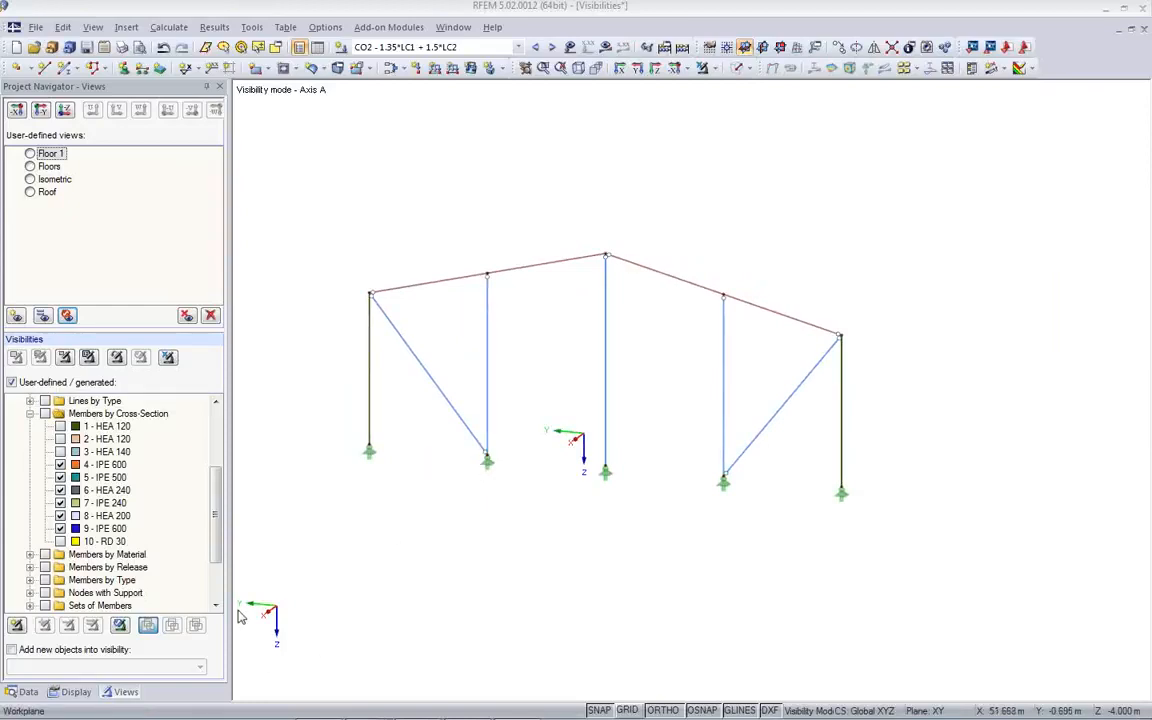
# - Have new objects added automatically to the user-defined visibility Axes - Axis A
pyautogui.moveTo(211, 530); pyautogui.dragTo(213, 458)
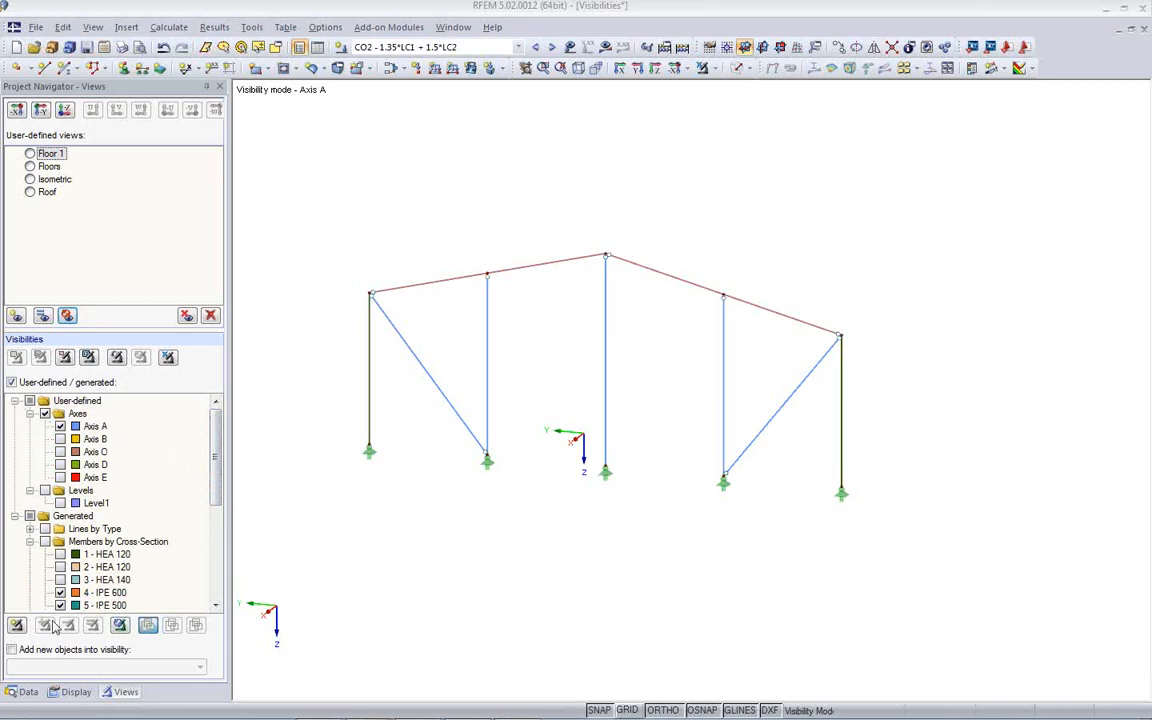
pyautogui.click(11, 650)
pyautogui.click(192, 668)
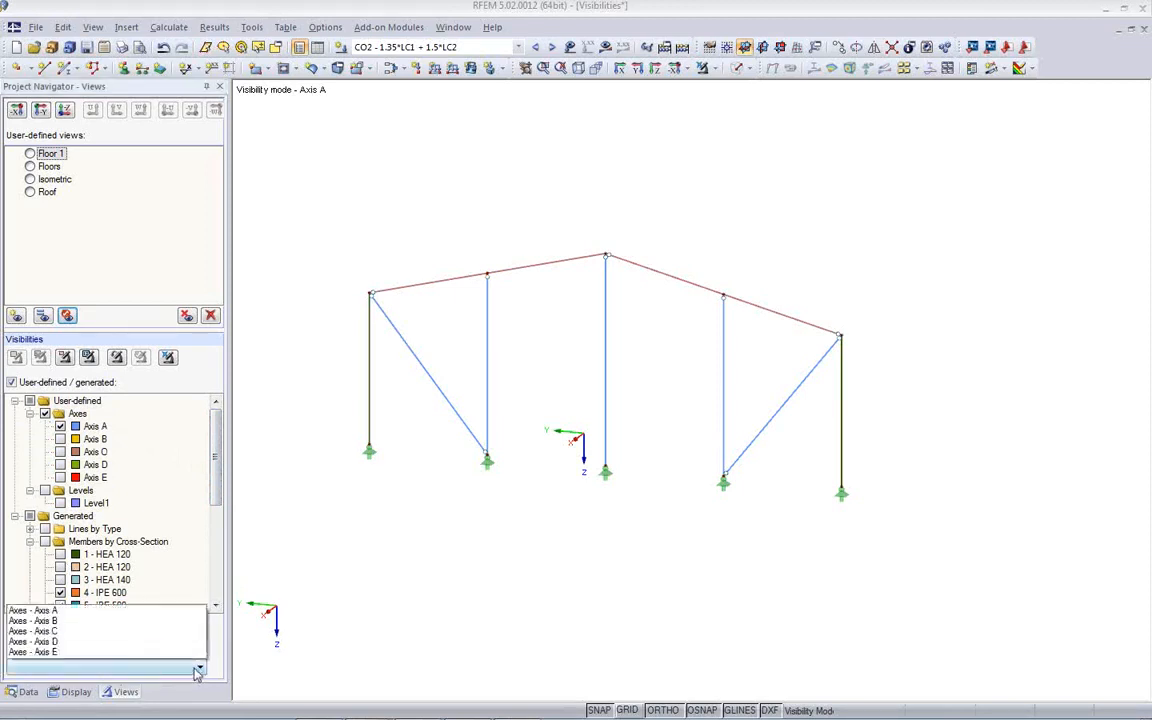
pyautogui.click(104, 601)
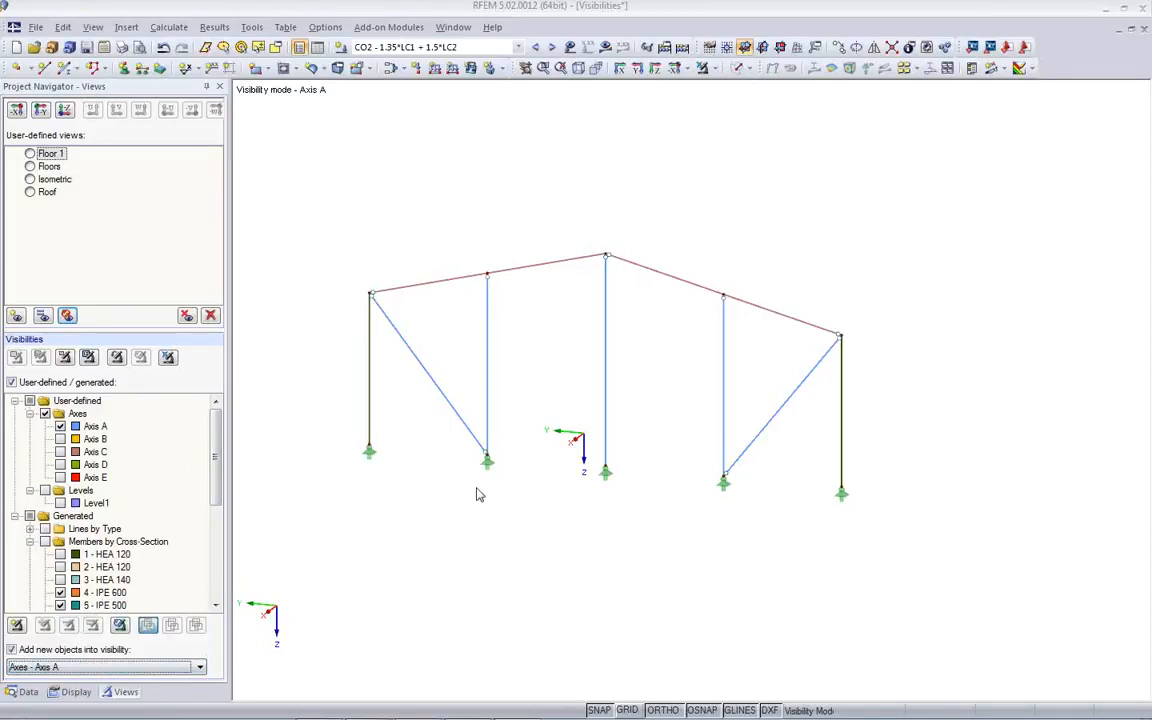
# - Start a new single member with the HEA 120 section and releases imported from the frame's diagonal brace, accepting deletion of the results
pyautogui.click(67, 70)
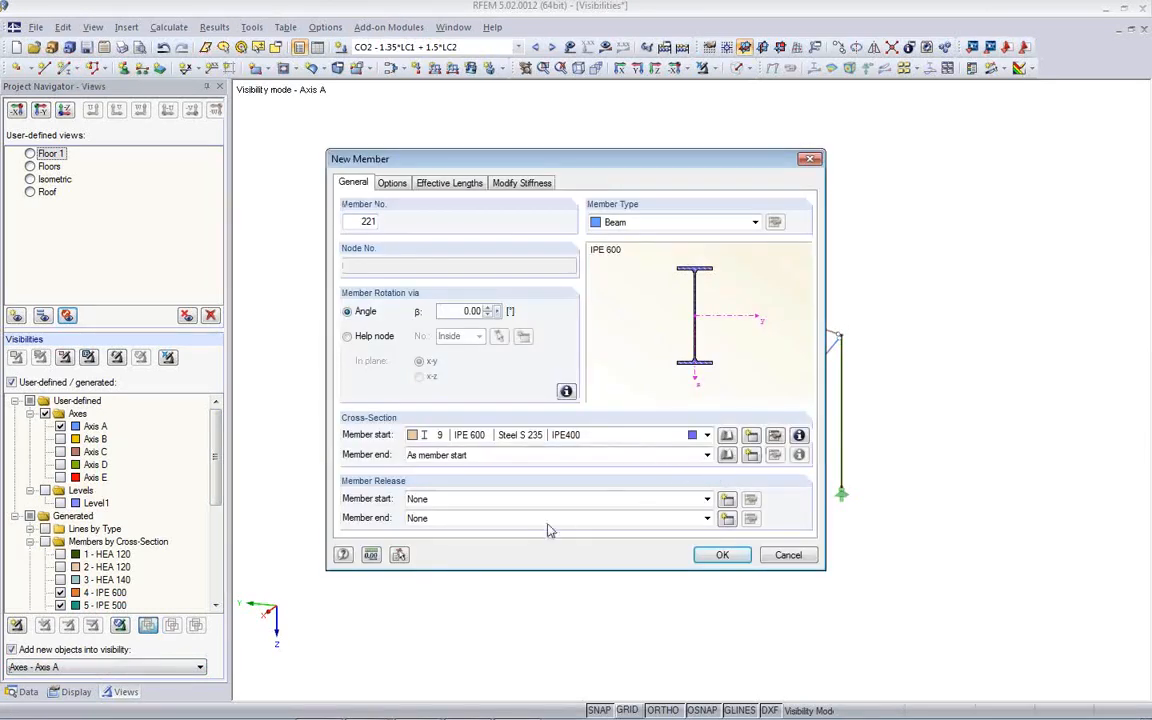
pyautogui.click(398, 556)
pyautogui.click(437, 383)
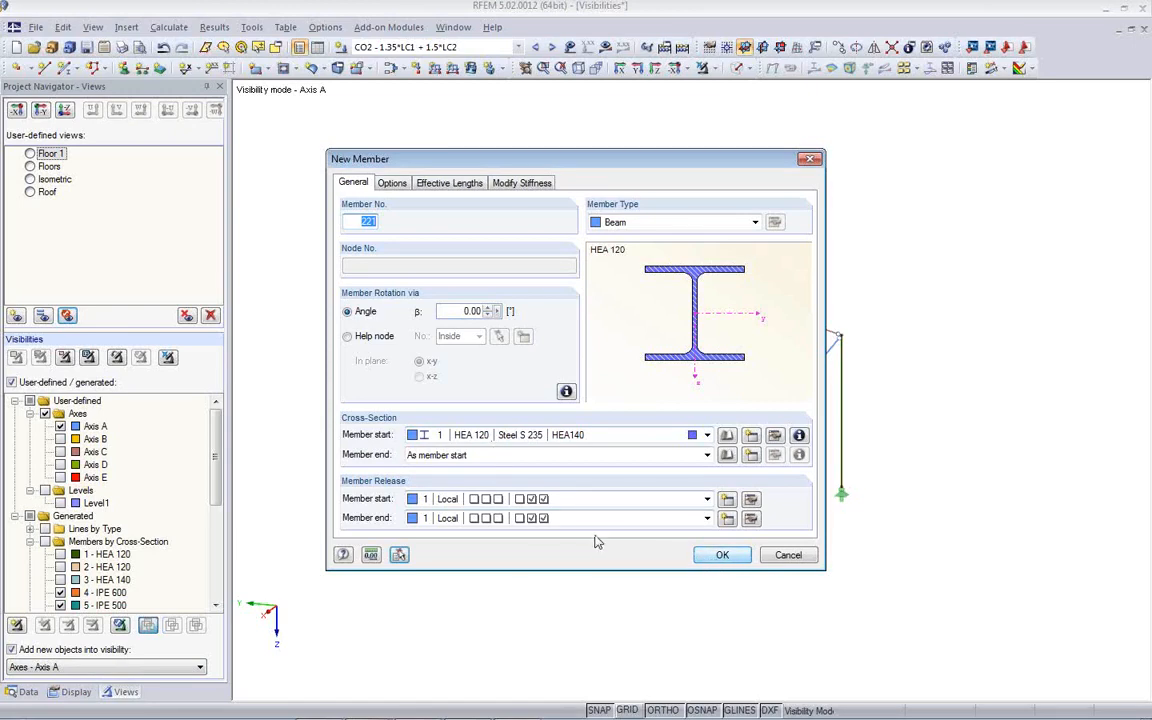
pyautogui.click(716, 557)
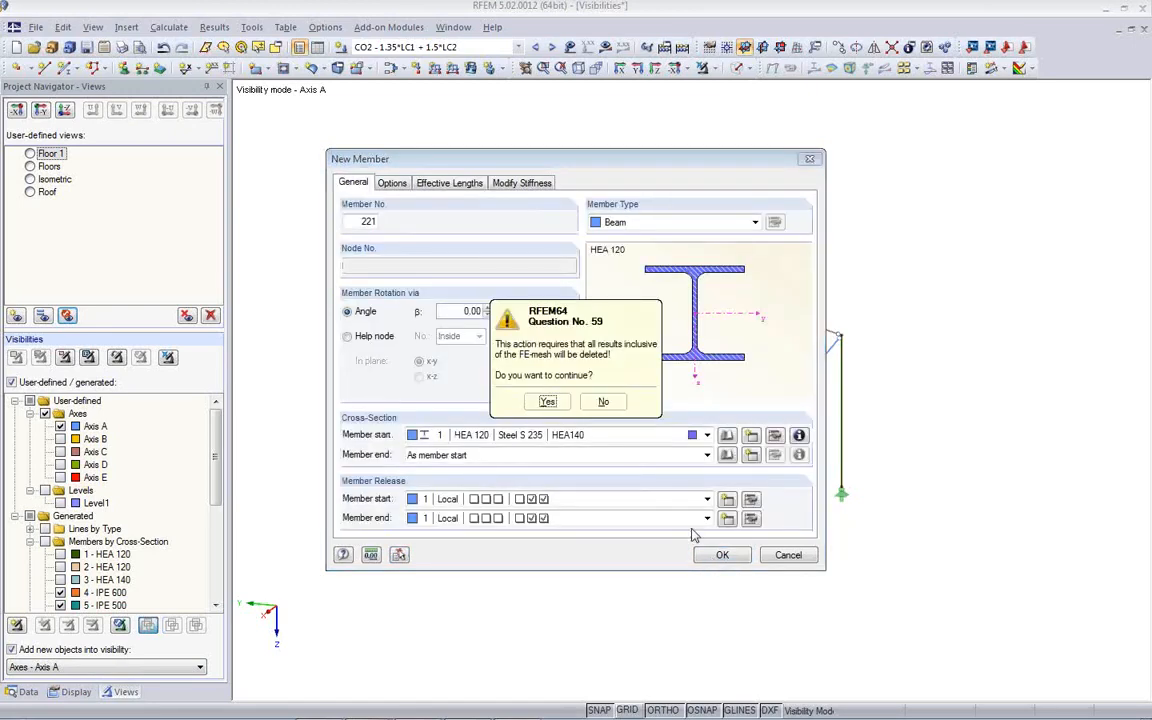
pyautogui.click(547, 401)
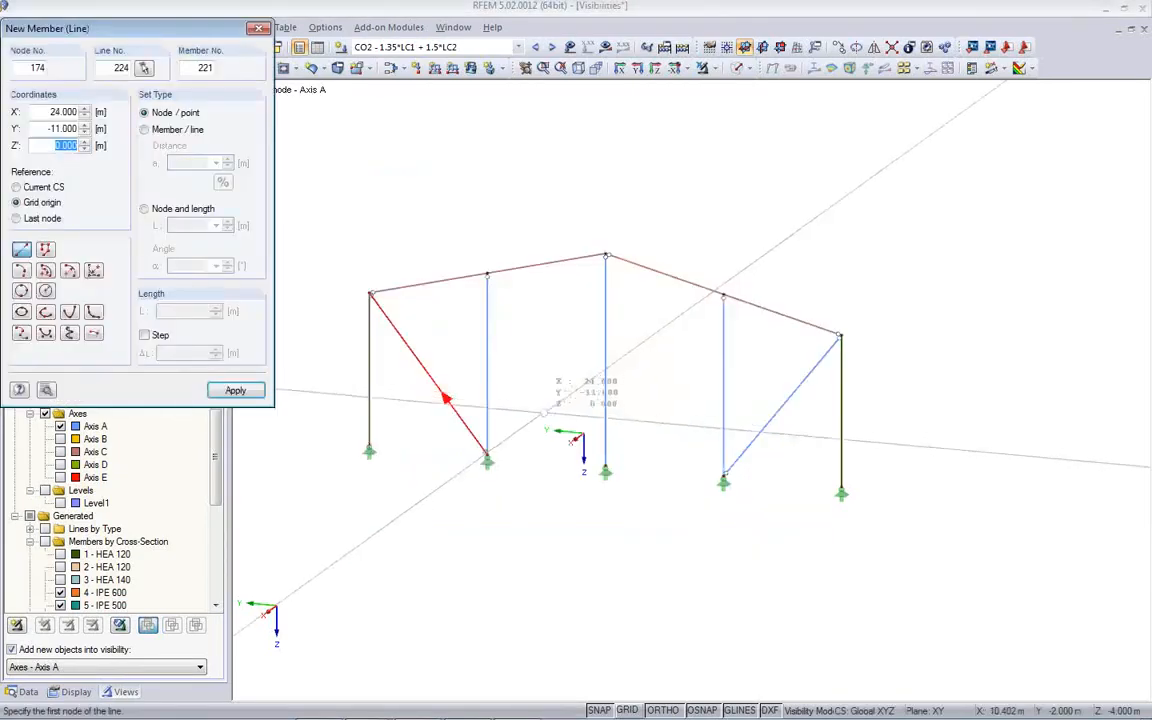
# - Draw a horizontal member between the mid-heights of the Axis A frame's first inner column and its central column
pyautogui.click(486, 364)
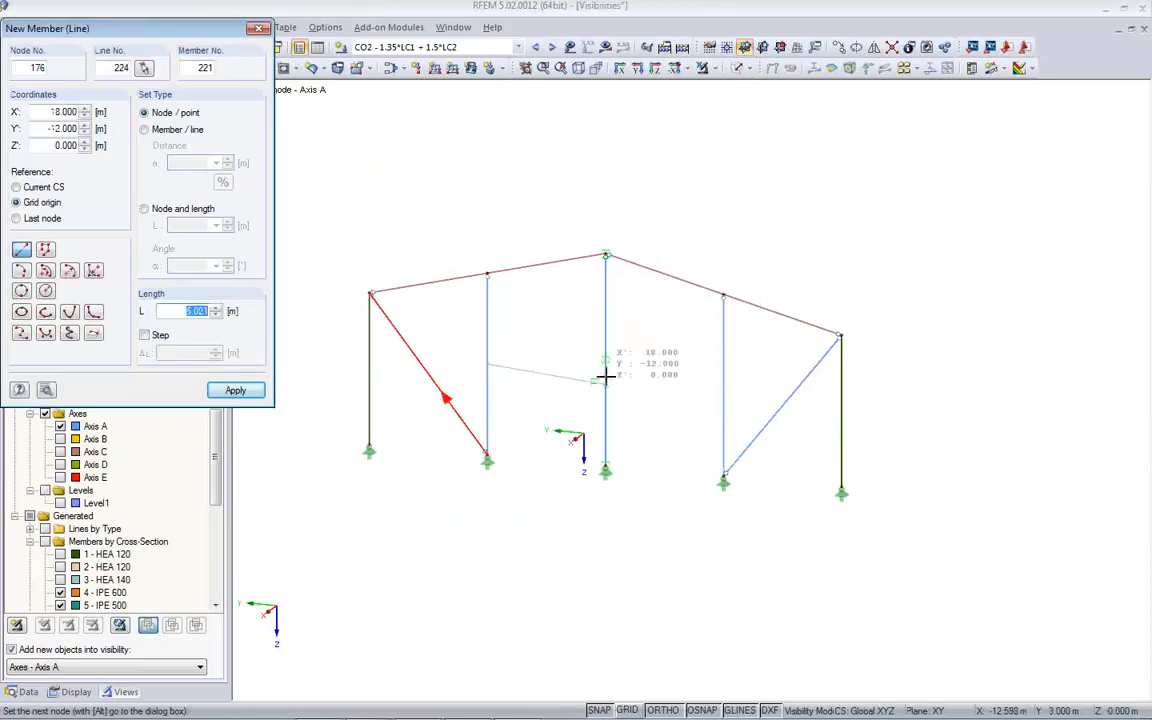
pyautogui.scroll(3, 606, 370)
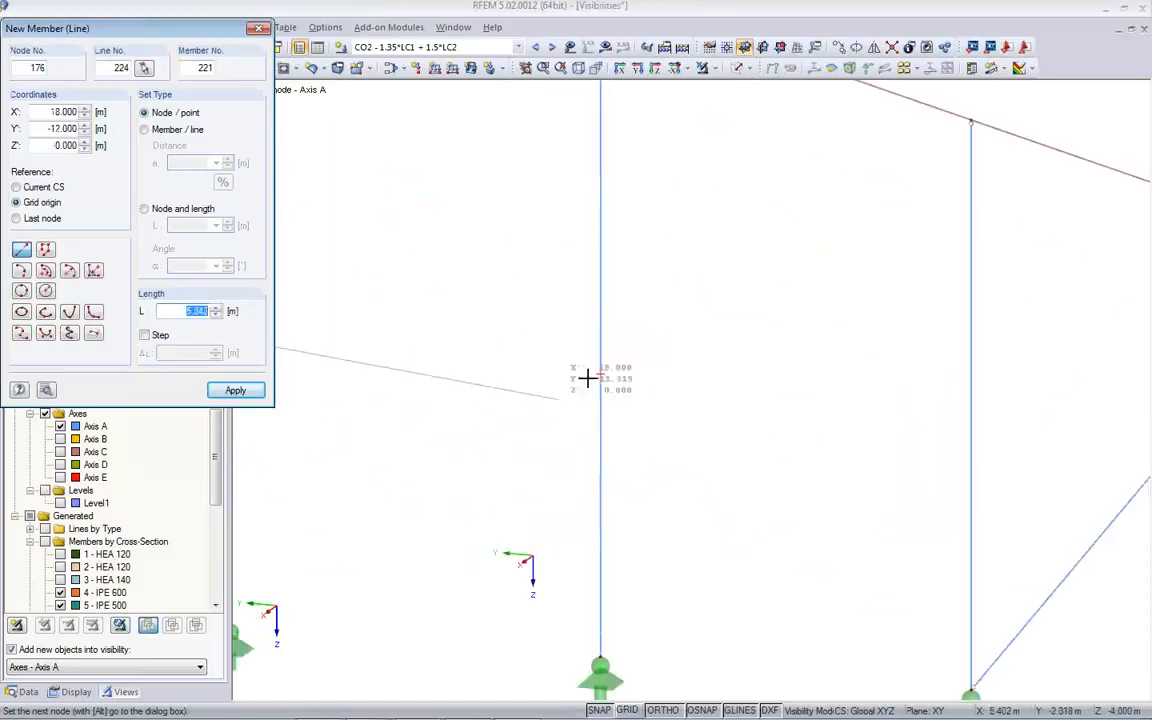
pyautogui.click(600, 370)
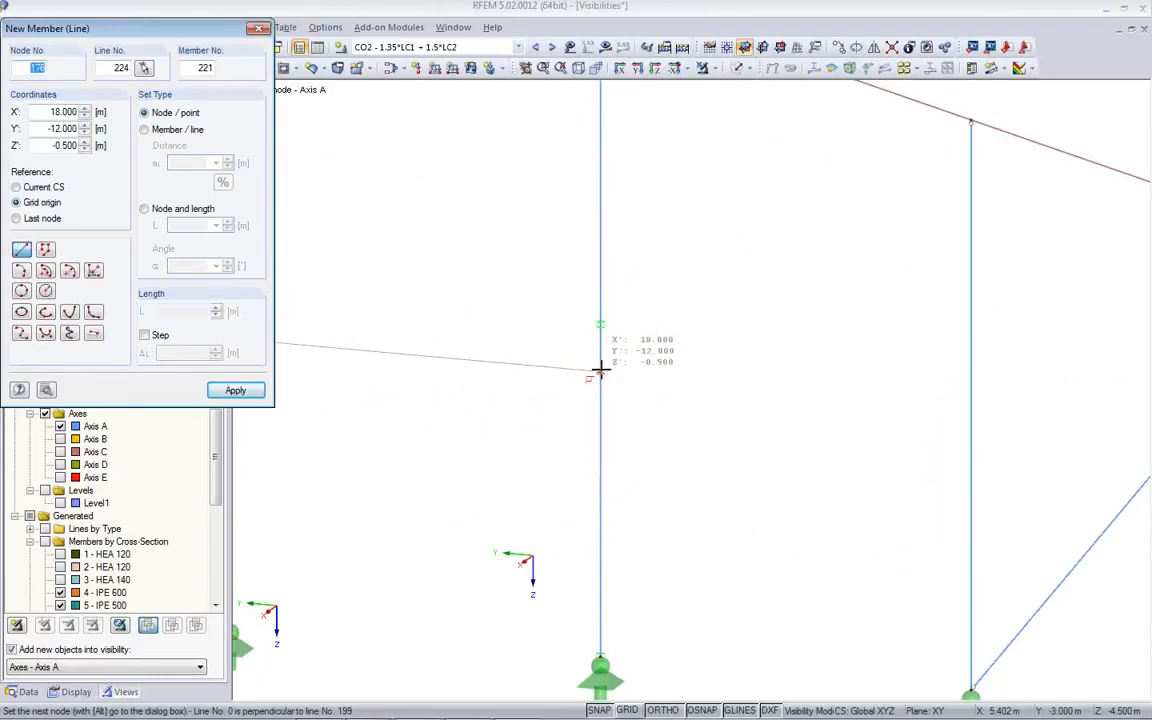
pyautogui.scroll(1, 648, 388)
pyautogui.scroll(-2, 648, 388)
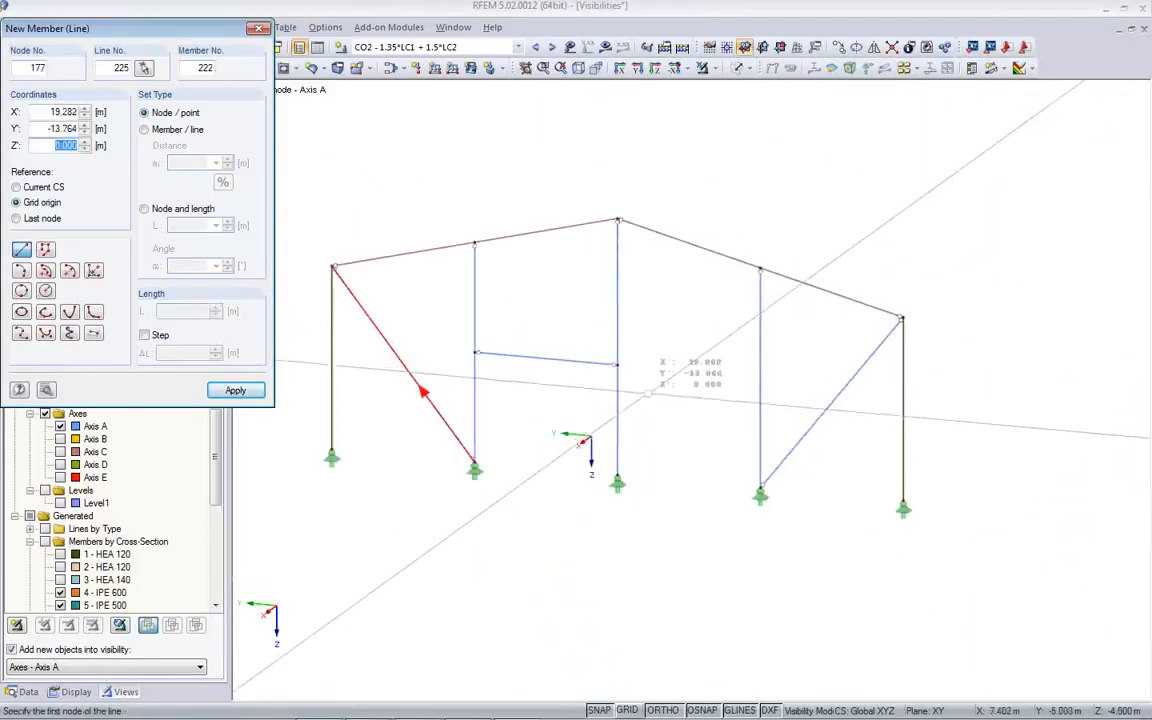
# - Continue with a second horizontal member from the central column's new node to the other inner column, and finish member placement
pyautogui.click(620, 365)
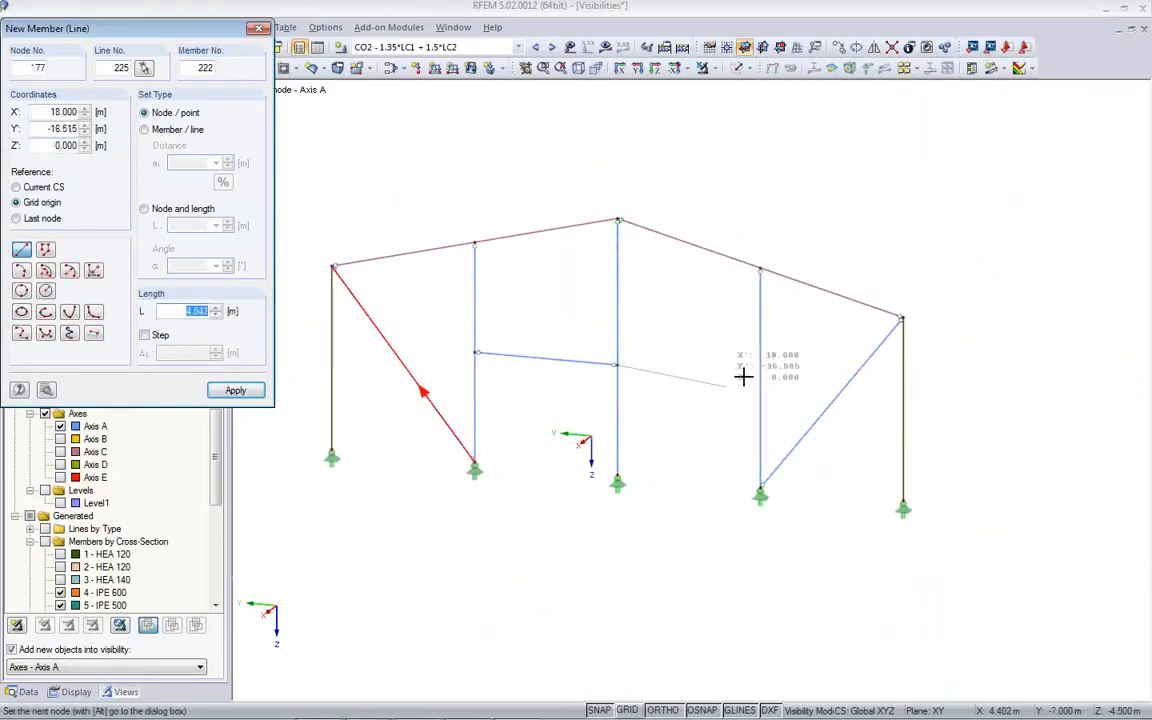
pyautogui.click(758, 375)
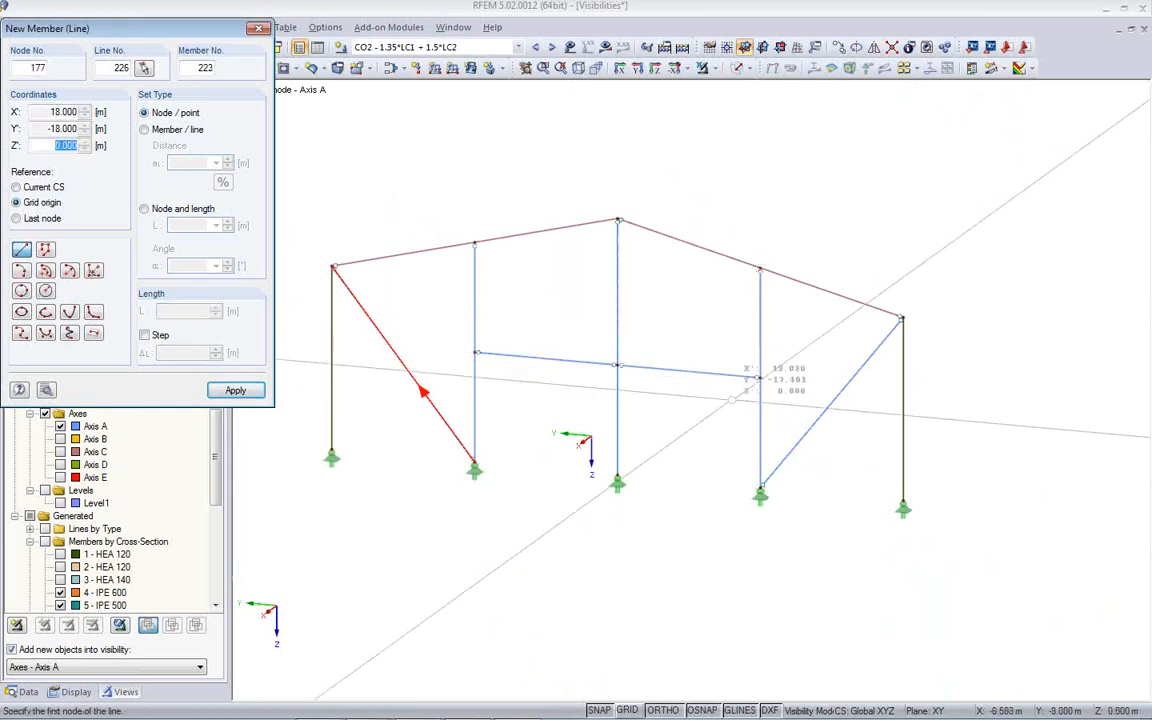
pyautogui.press('Escape')
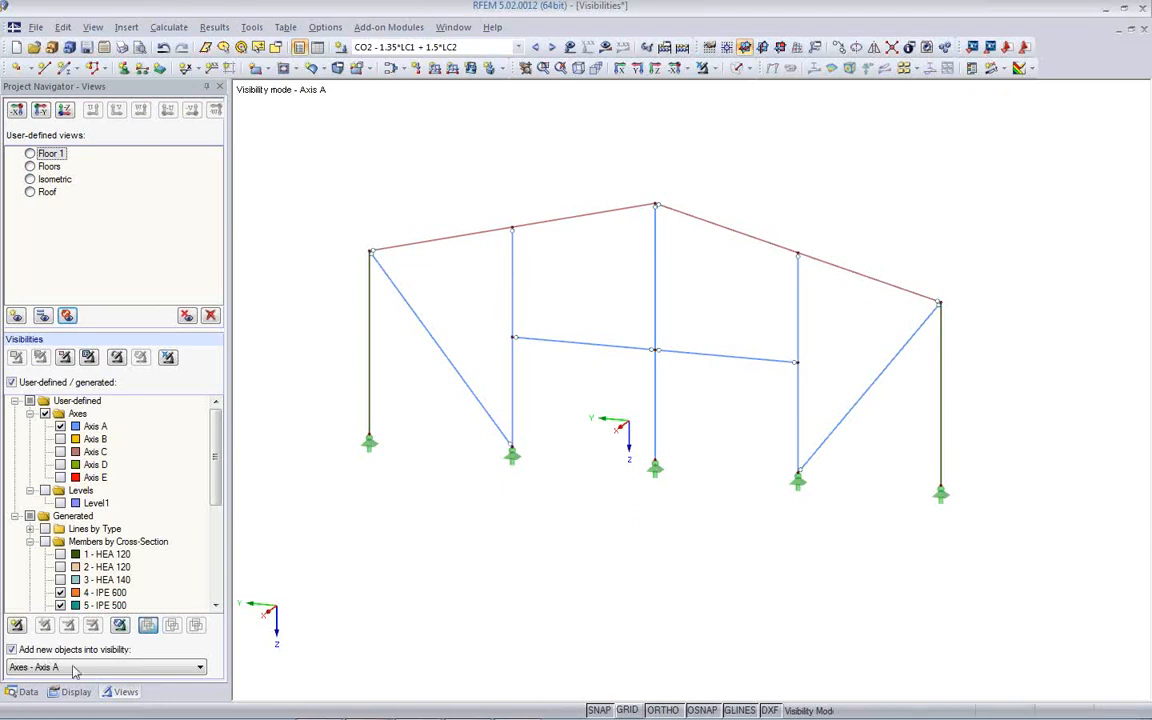
pyautogui.scroll(-1, 509, 530)
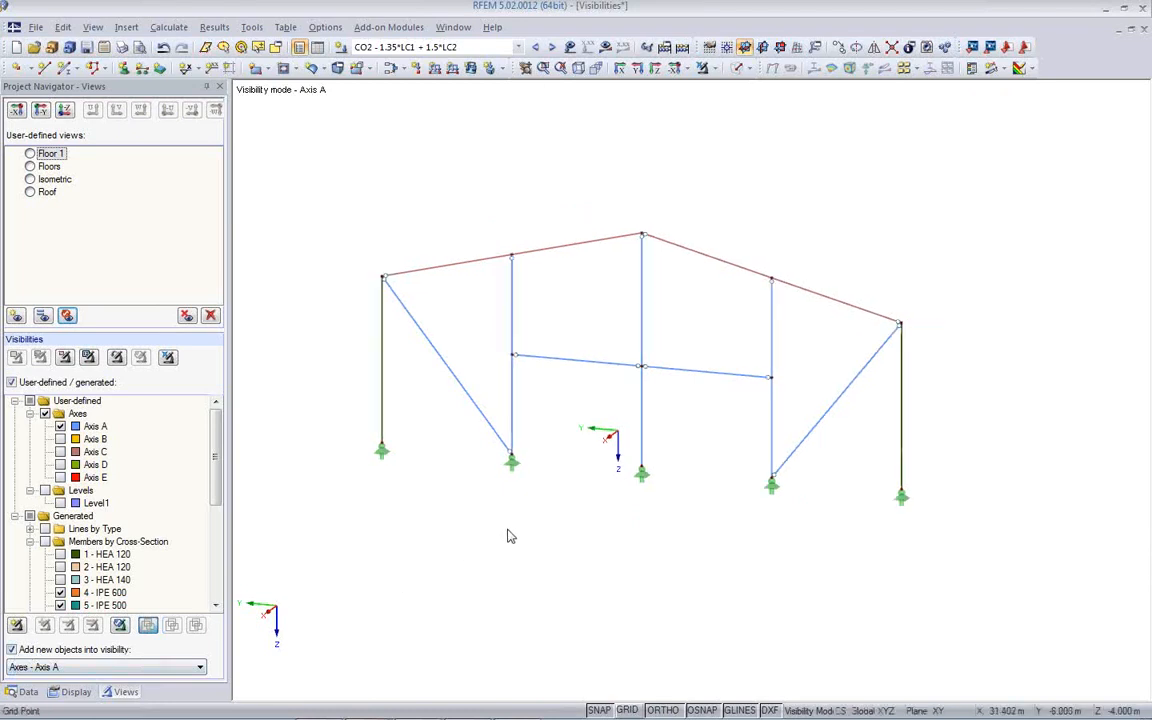
# - Calculate only the load combinations CO1 to CO13
pyautogui.click(168, 27)
pyautogui.click(175, 96)
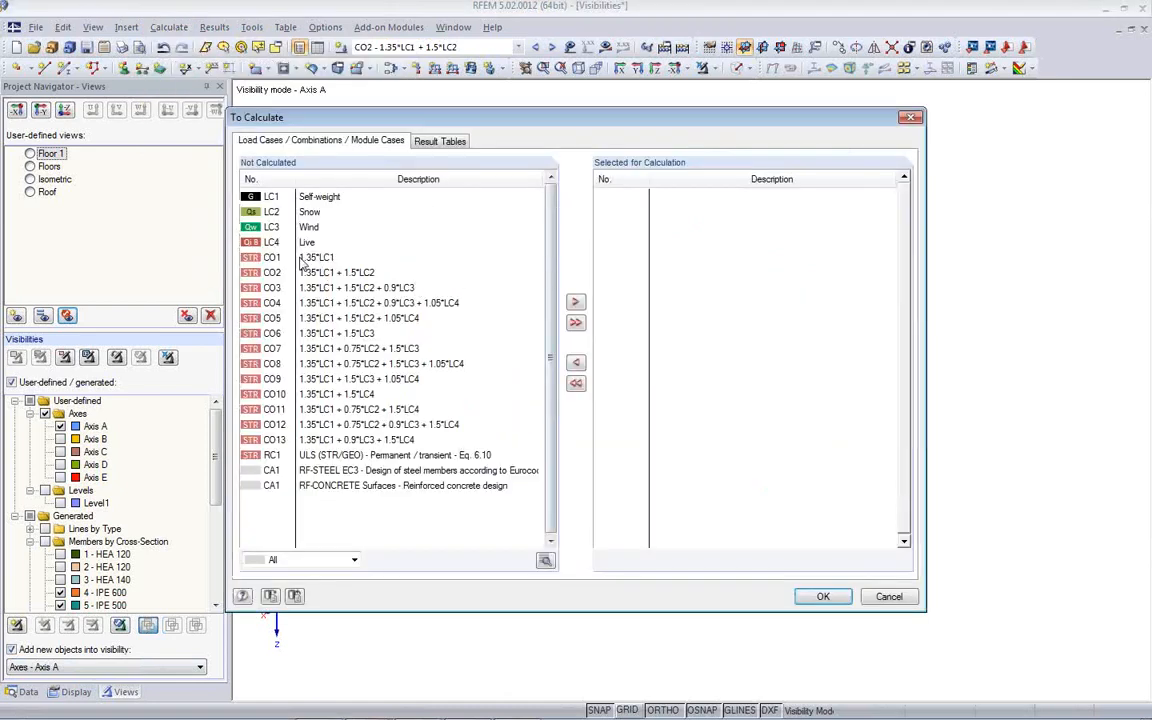
pyautogui.click(303, 258)
pyautogui.keyDown('shift'); pyautogui.click(352, 442); pyautogui.keyUp('shift')
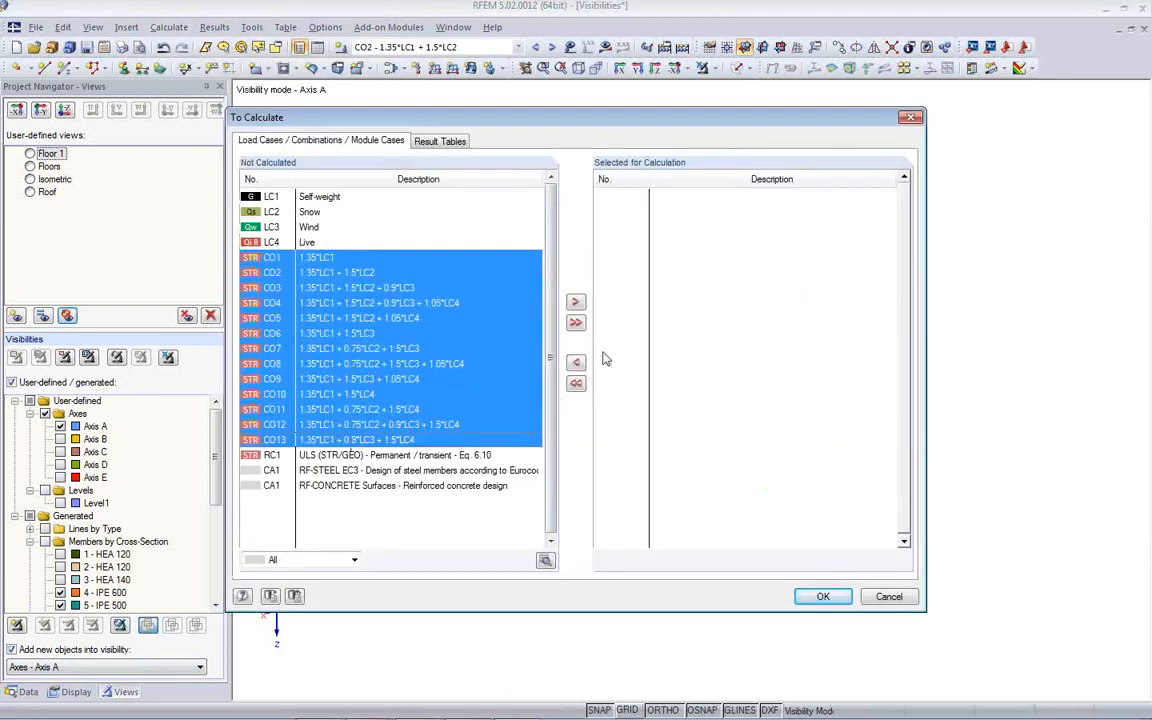
pyautogui.click(575, 303)
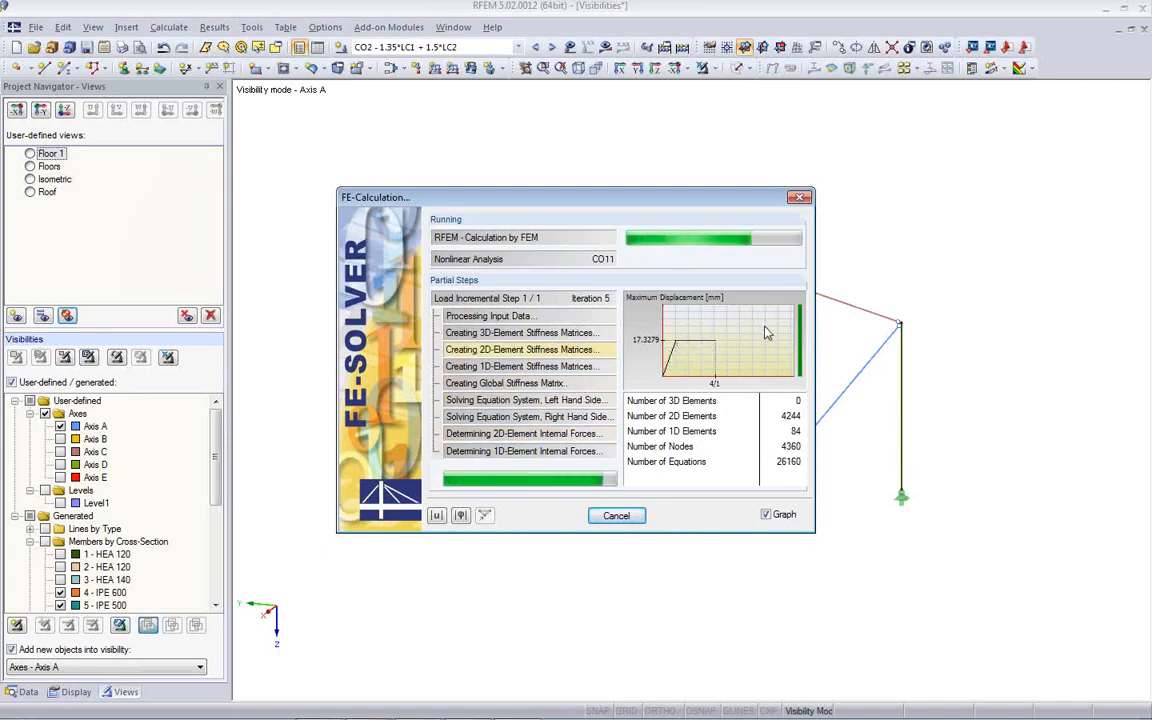
# - View the running calculation's maximum displacement diagram and the resulting My moments on the Axis A frame
pyautogui.click(436, 515)
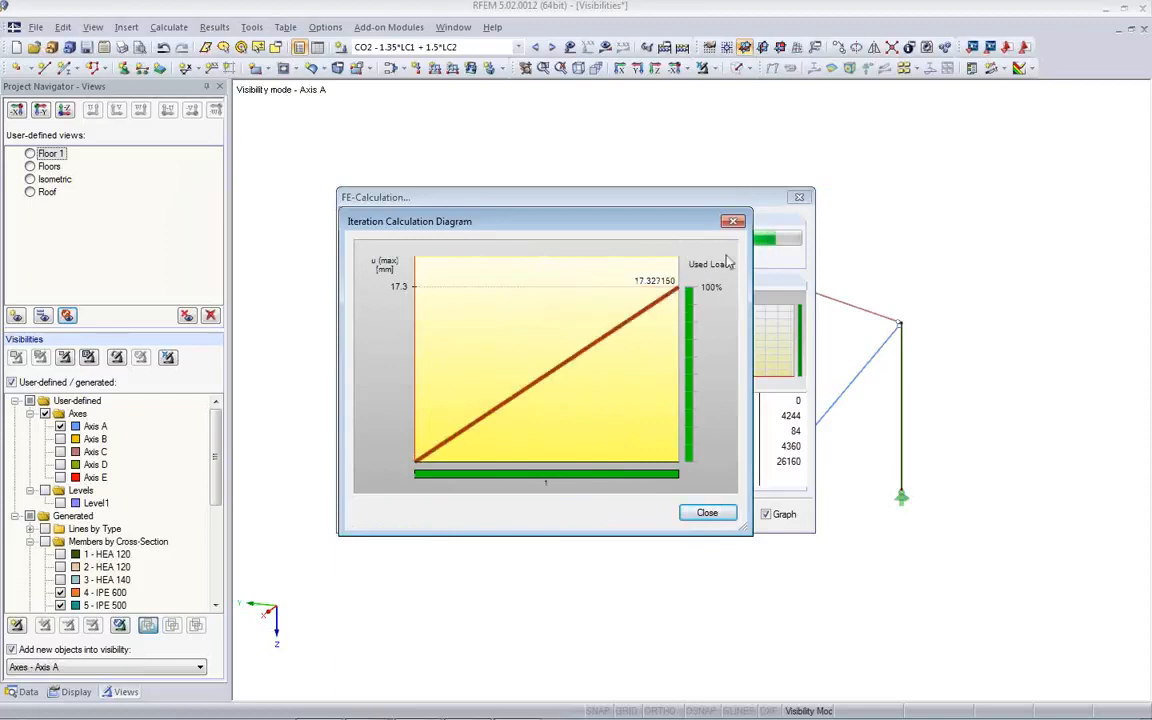
pyautogui.click(703, 513)
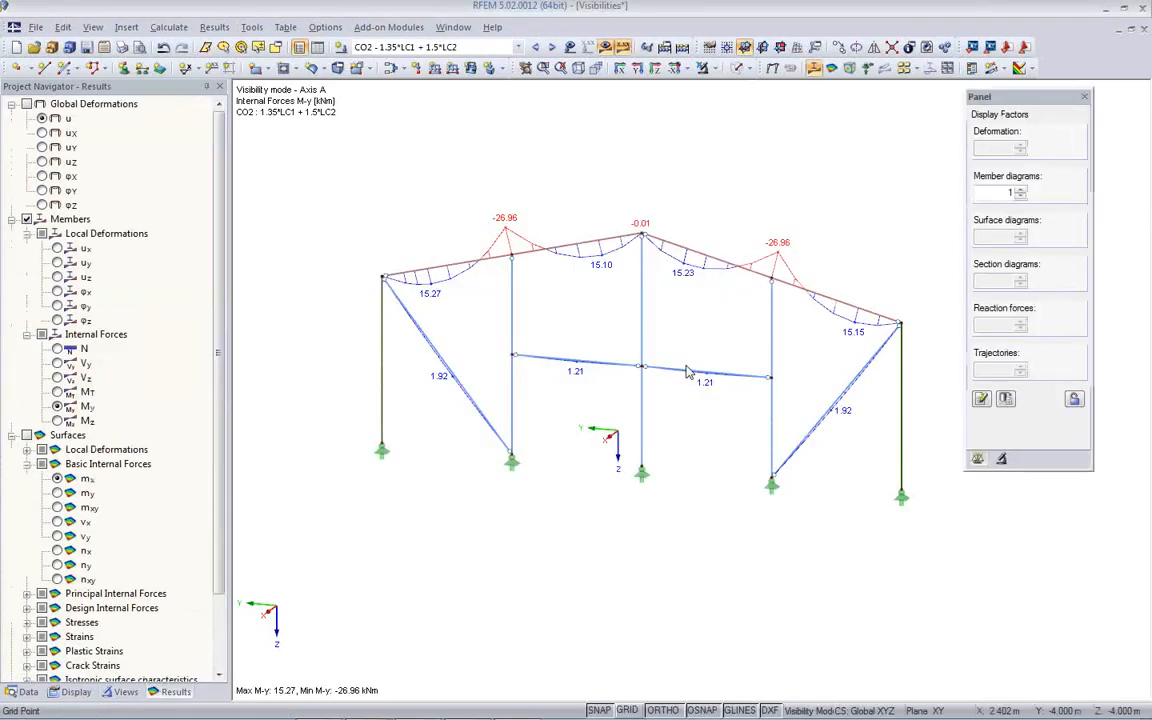
pyautogui.scroll(-2, 550, 571)
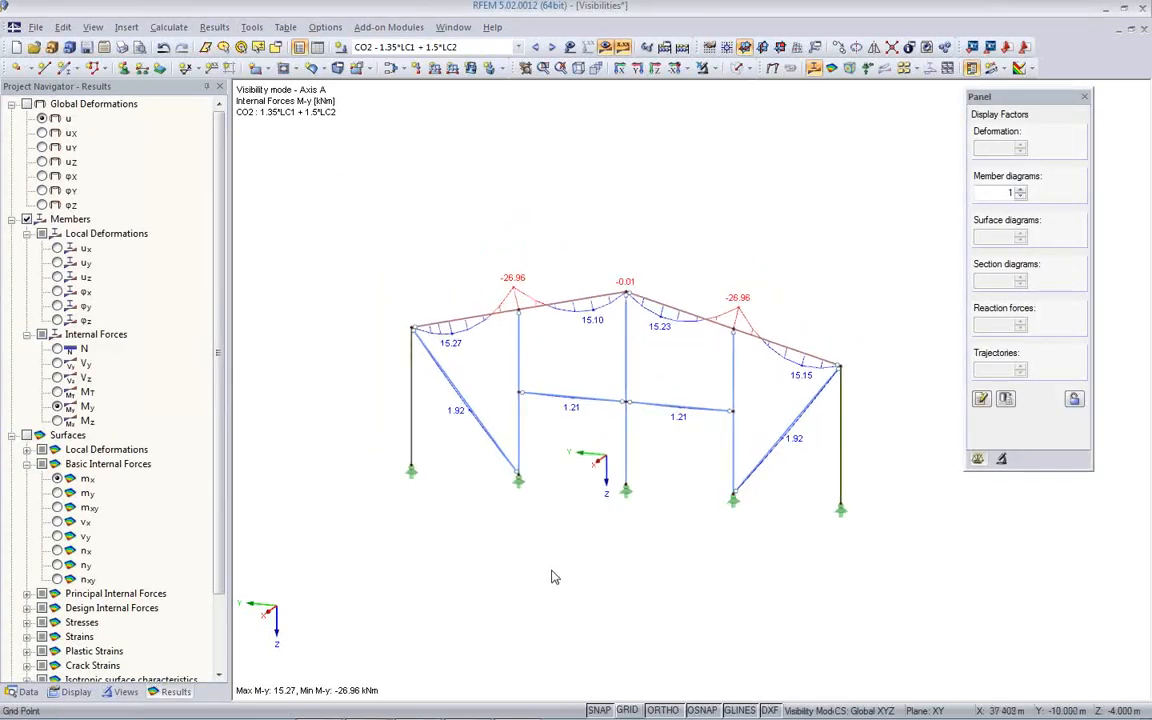
pyautogui.scroll(1, 550, 571)
pyautogui.moveTo(550, 571); pyautogui.dragTo(534, 555, button='middle')
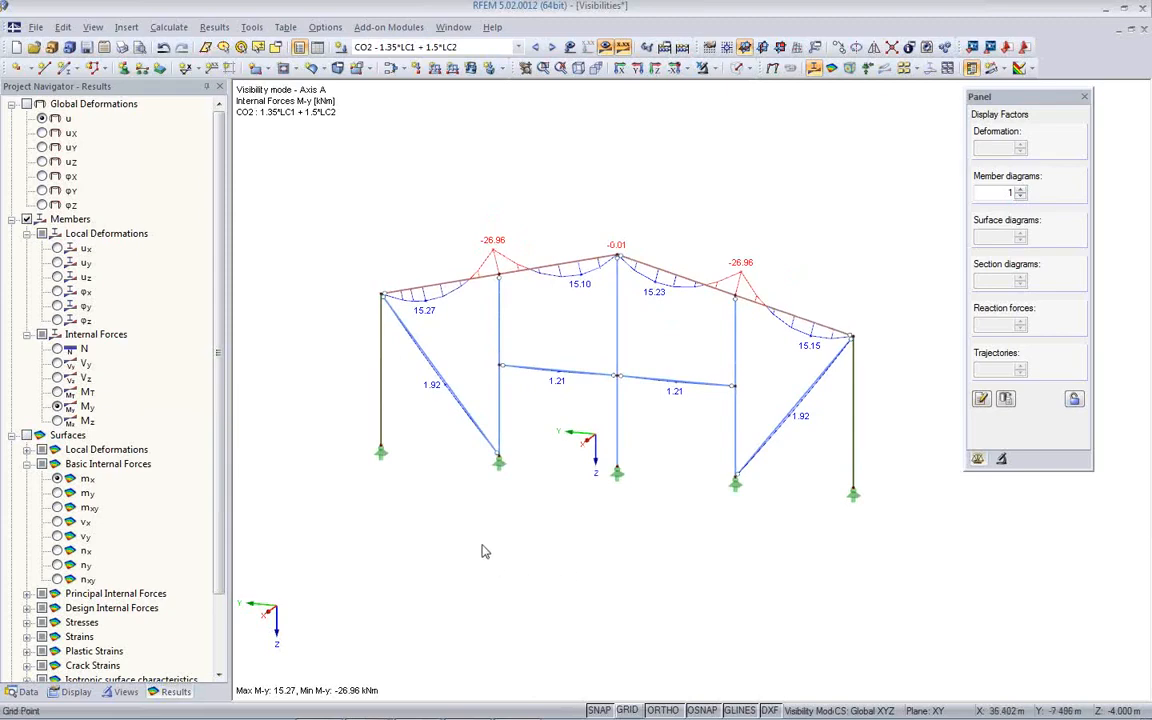
# - Open the printout report and examine the N, Vz and My diagrams of the load combinations for the two added members
pyautogui.click(138, 48)
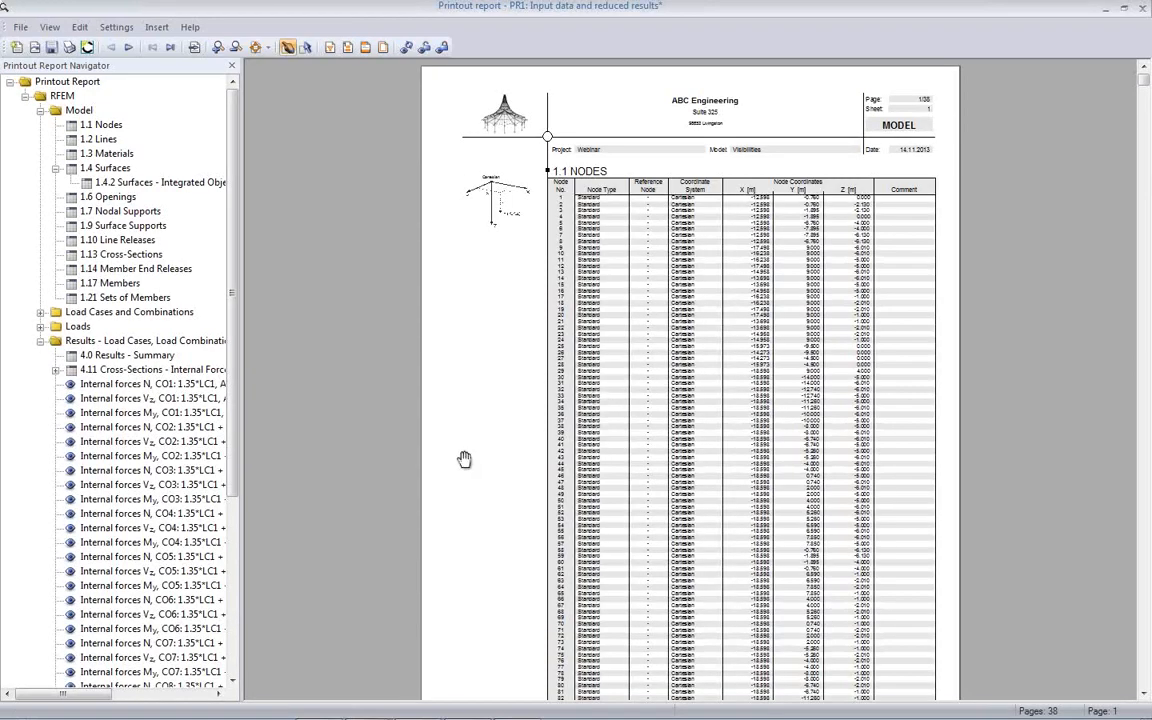
pyautogui.click(162, 416)
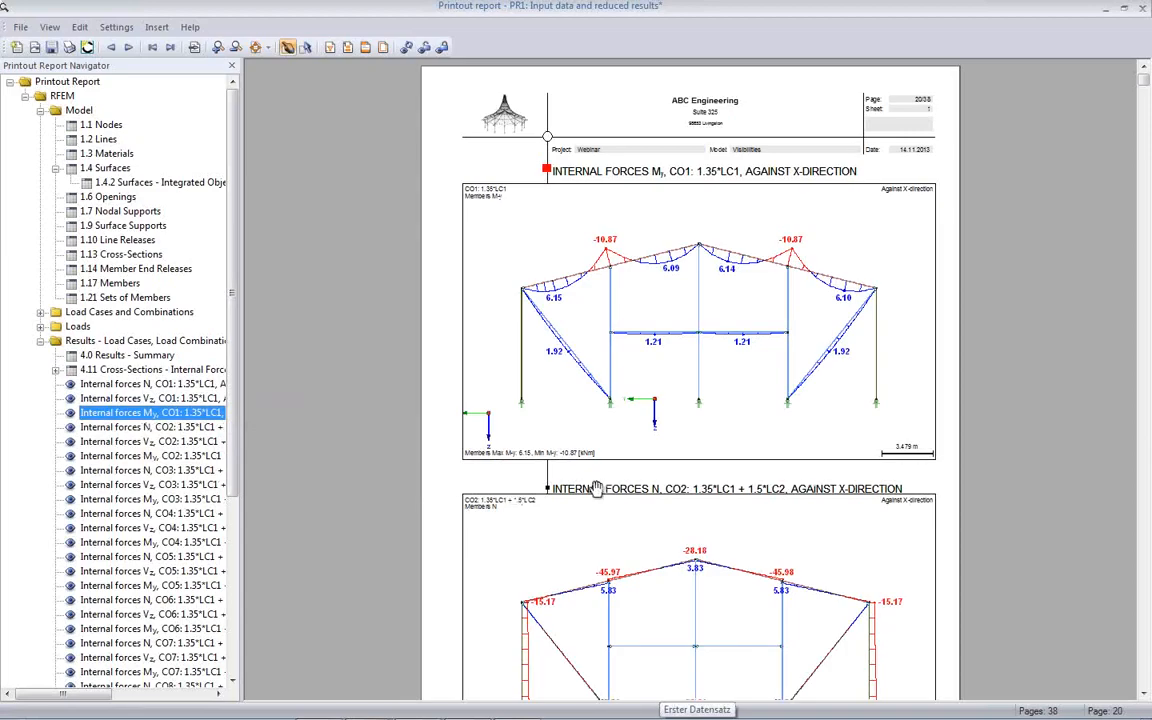
pyautogui.scroll(-1, 598, 489)
pyautogui.scroll(-3, 598, 489)
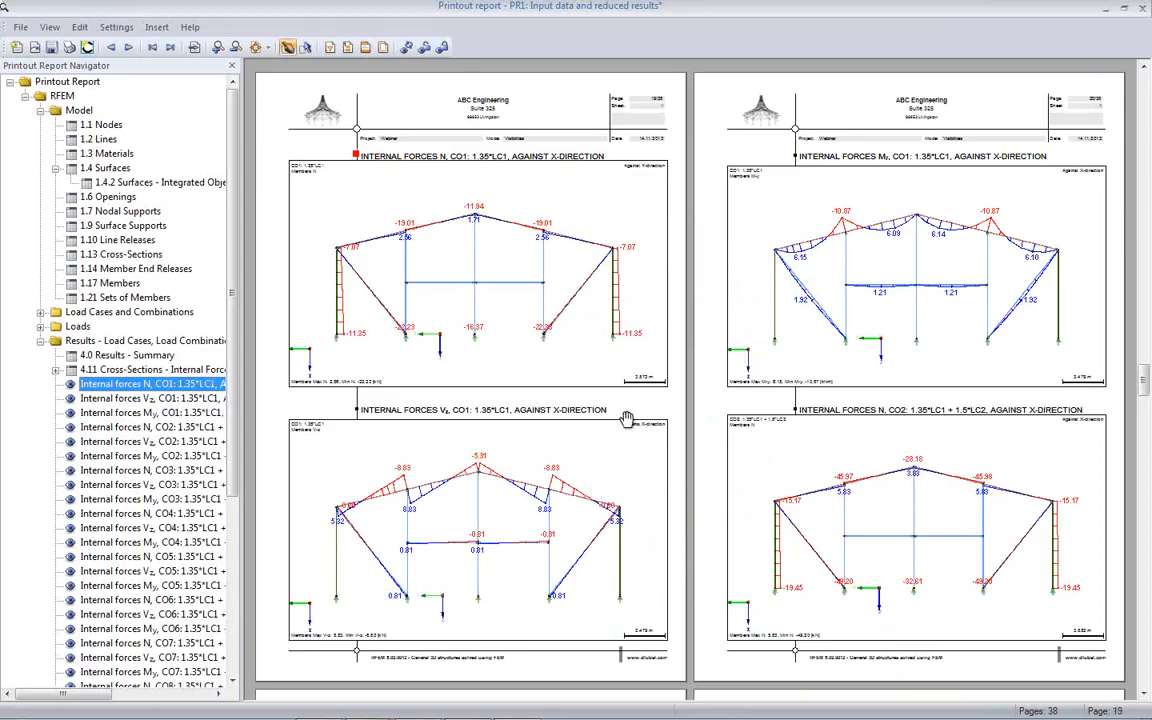
pyautogui.scroll(-5, 652, 426)
pyautogui.scroll(-10, 652, 426)
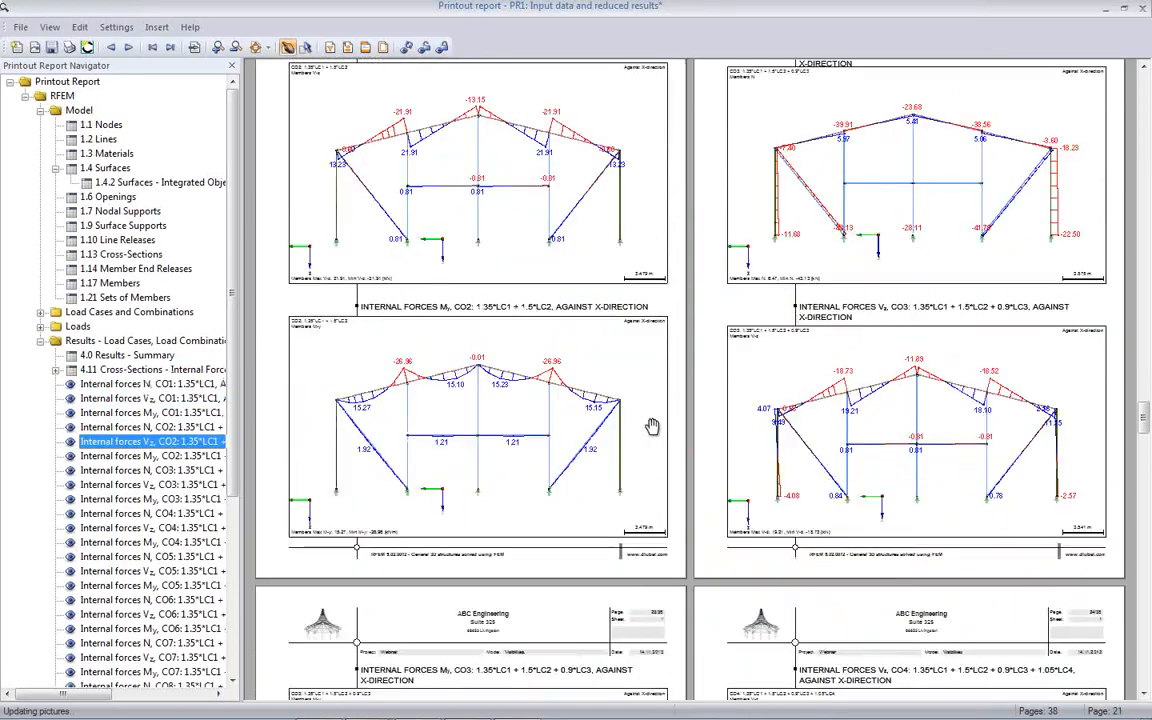
pyautogui.scroll(-5, 652, 429)
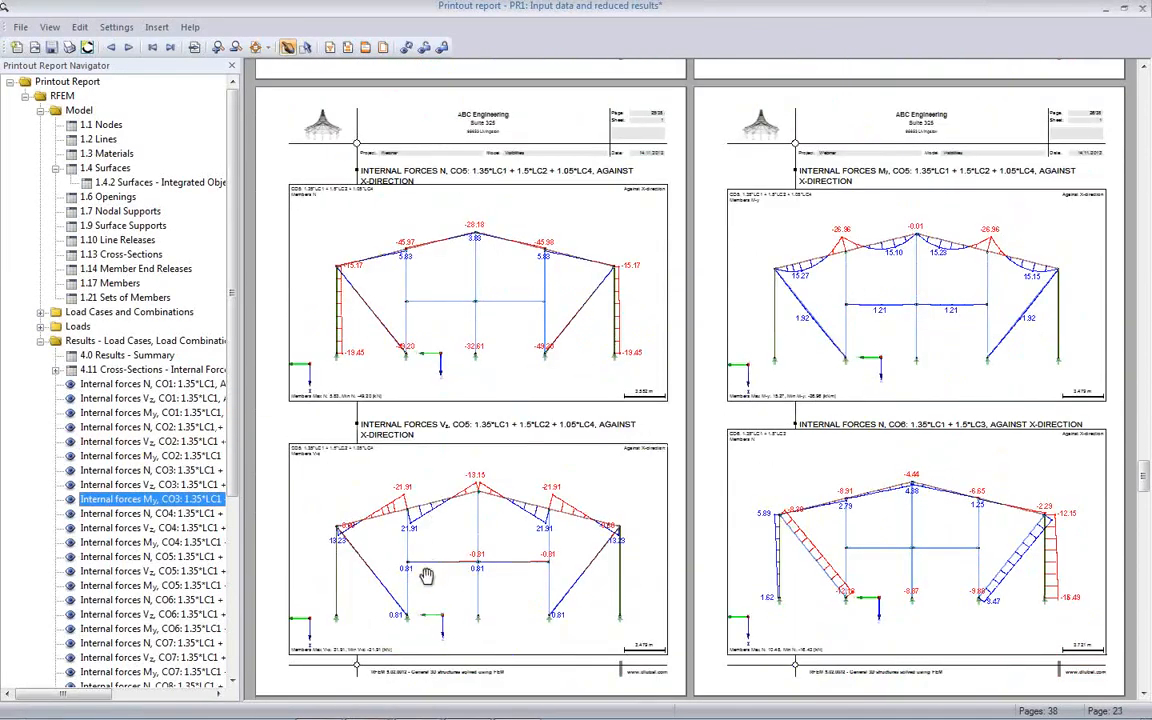
pyautogui.scroll(-3, 760, 433)
pyautogui.scroll(-8, 760, 433)
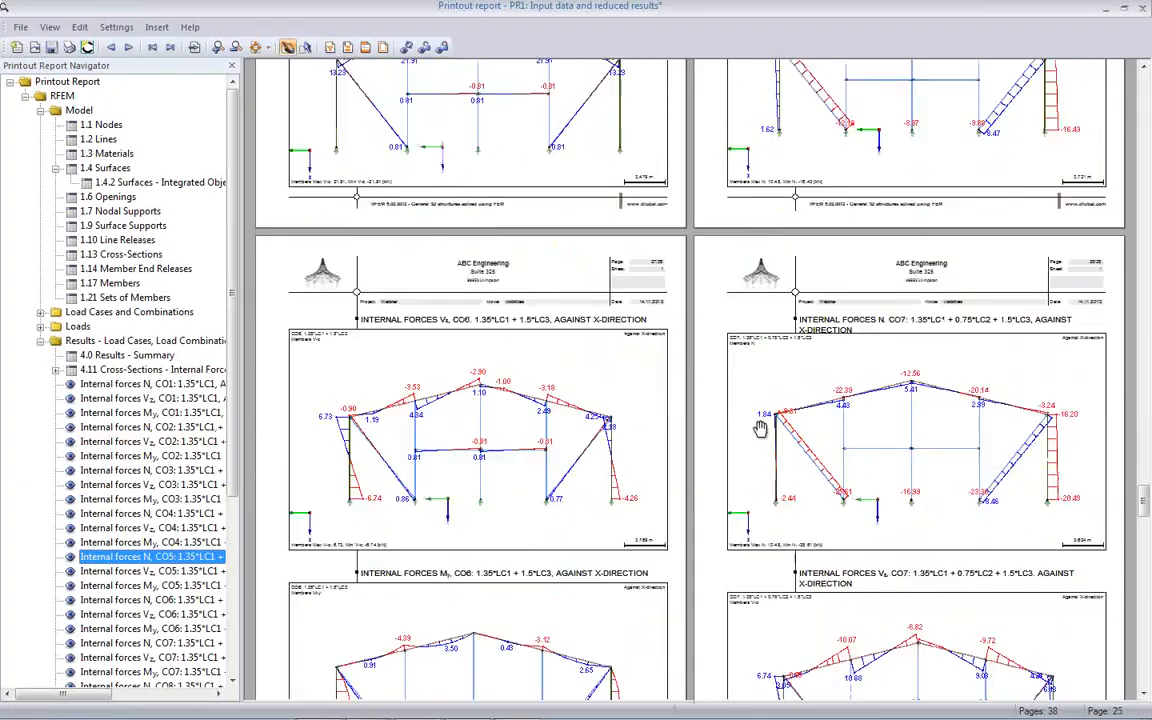
pyautogui.scroll(-10, 740, 430)
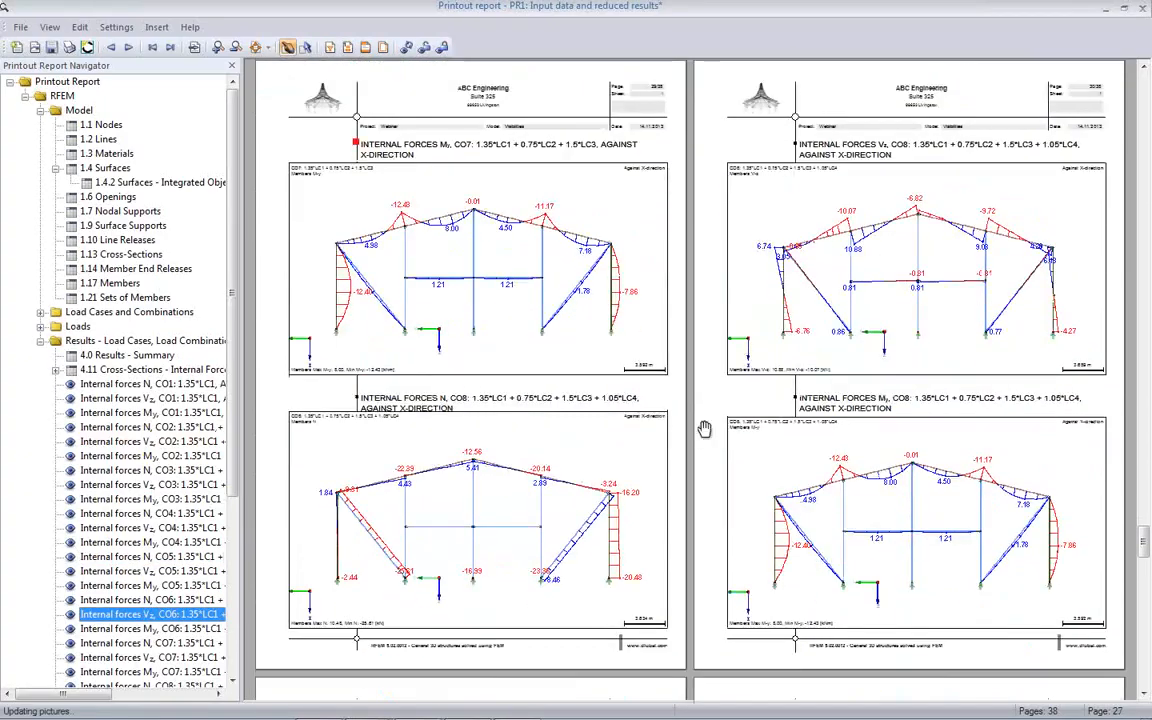
pyautogui.scroll(-2, 465, 470)
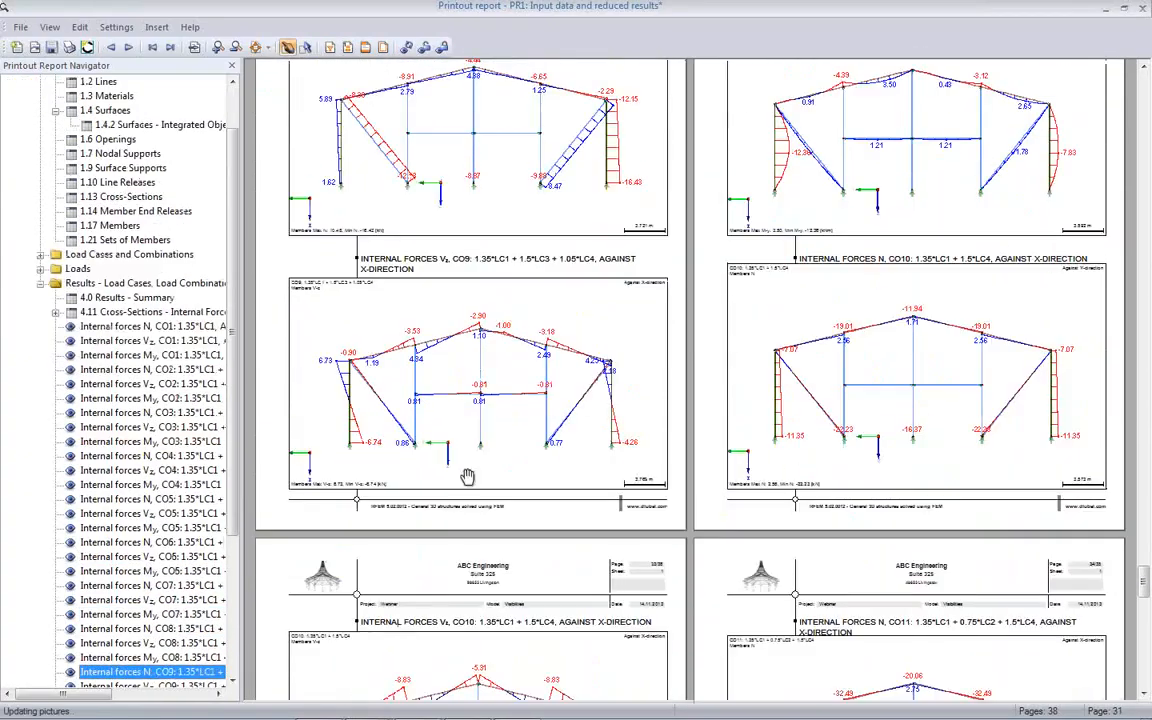
pyautogui.scroll(-5, 225, 500)
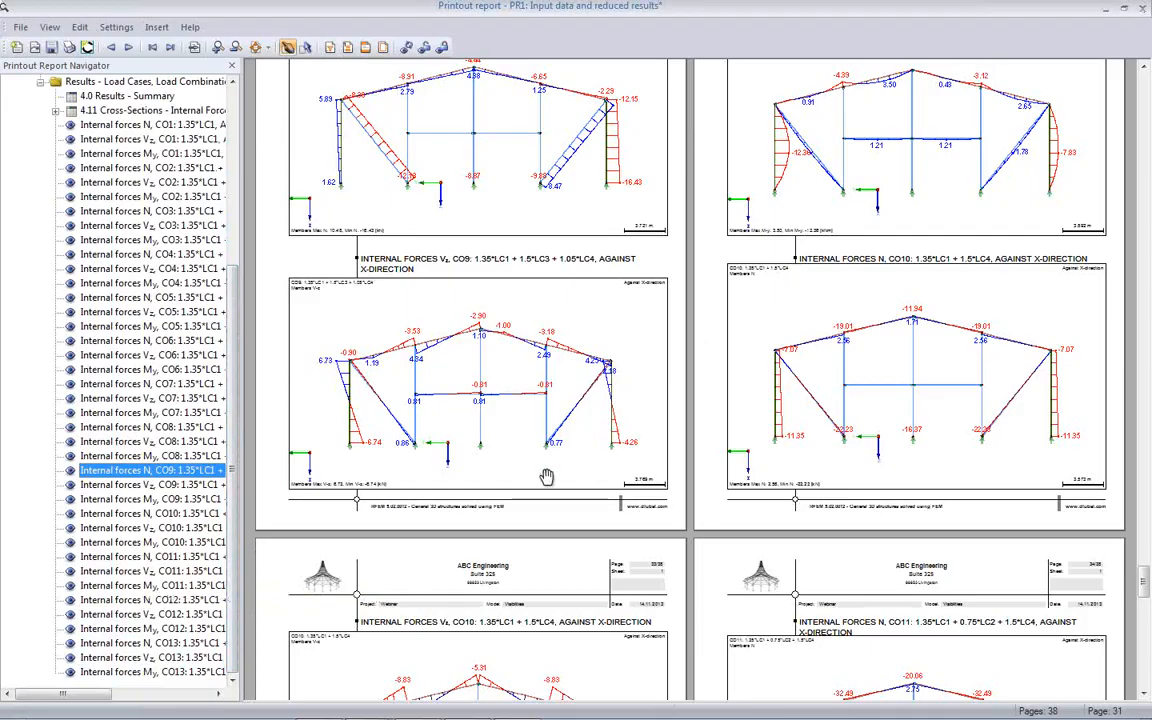
# - Save and close the printout report, and turn off the result display on the frame
pyautogui.click(1140, 9)
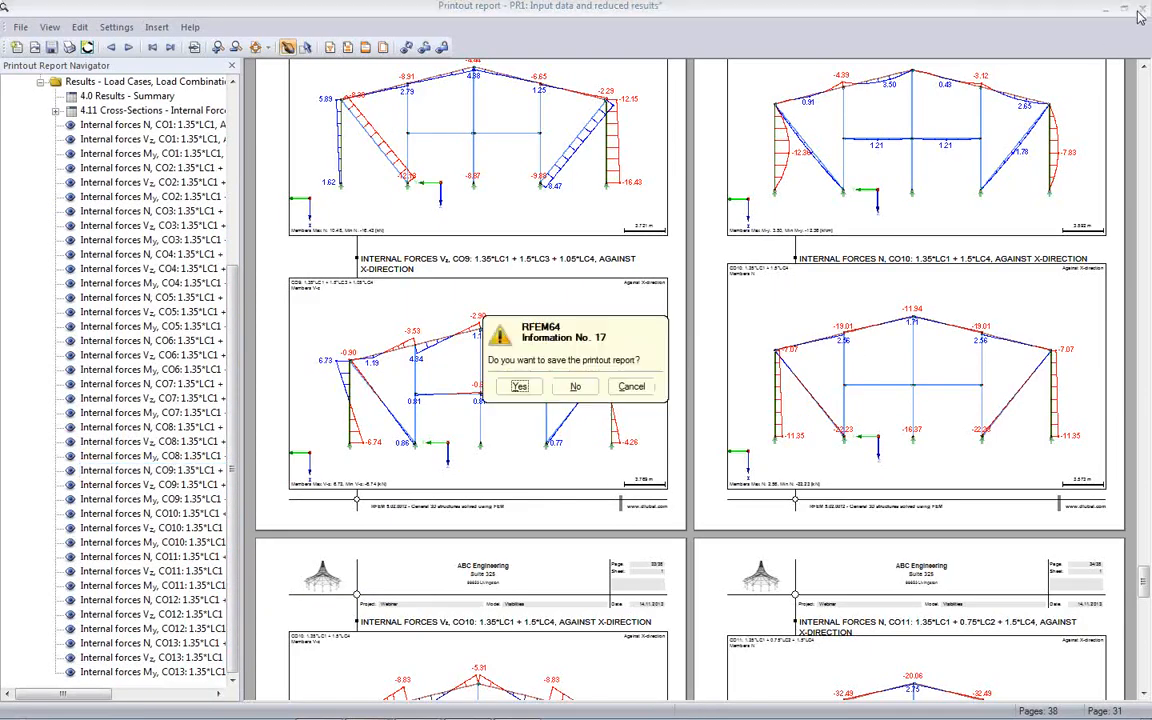
pyautogui.click(519, 386)
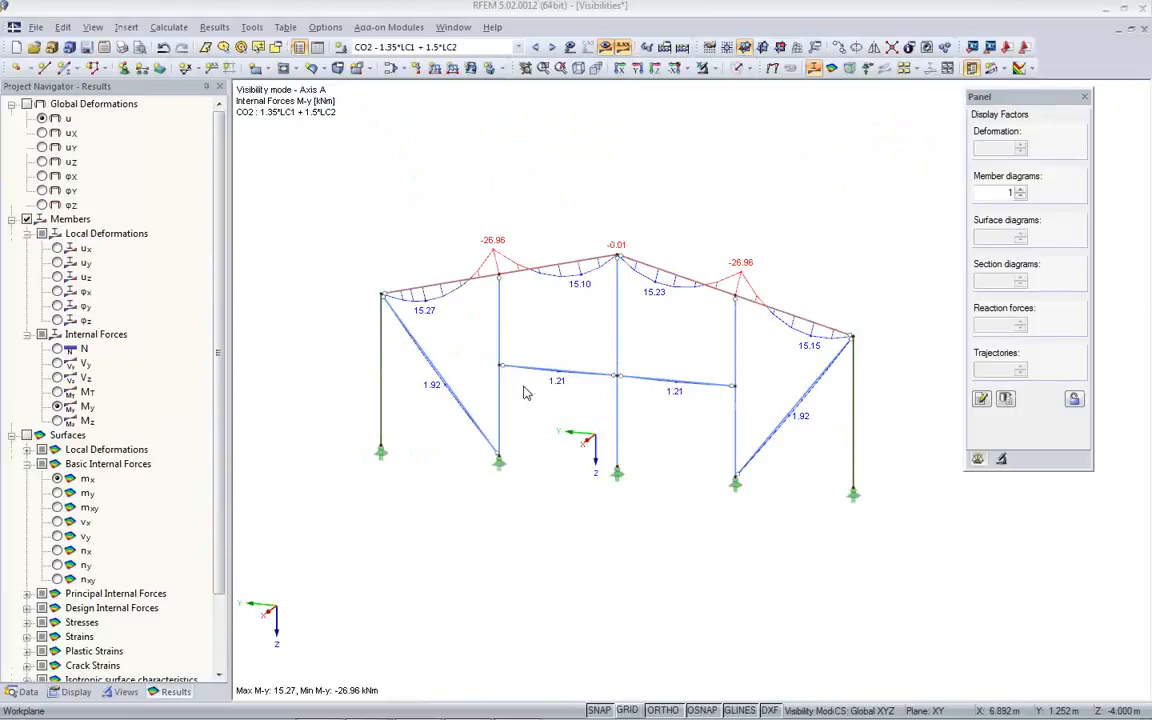
pyautogui.scroll(5, 510, 357)
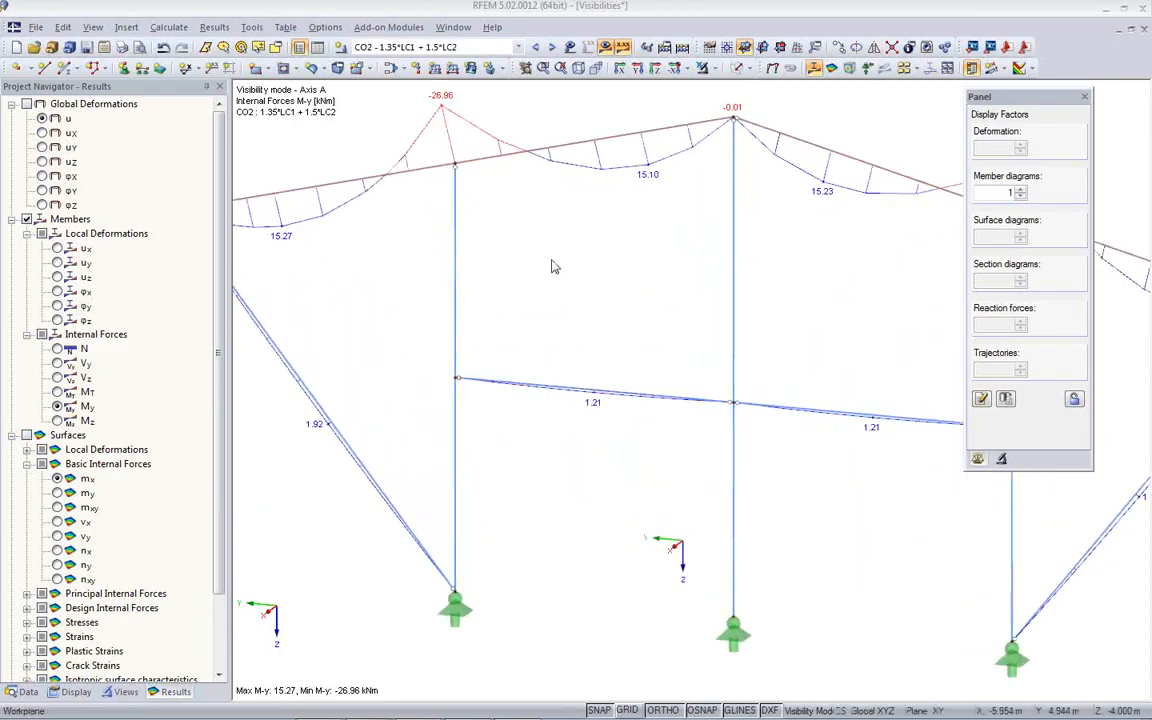
pyautogui.click(605, 47)
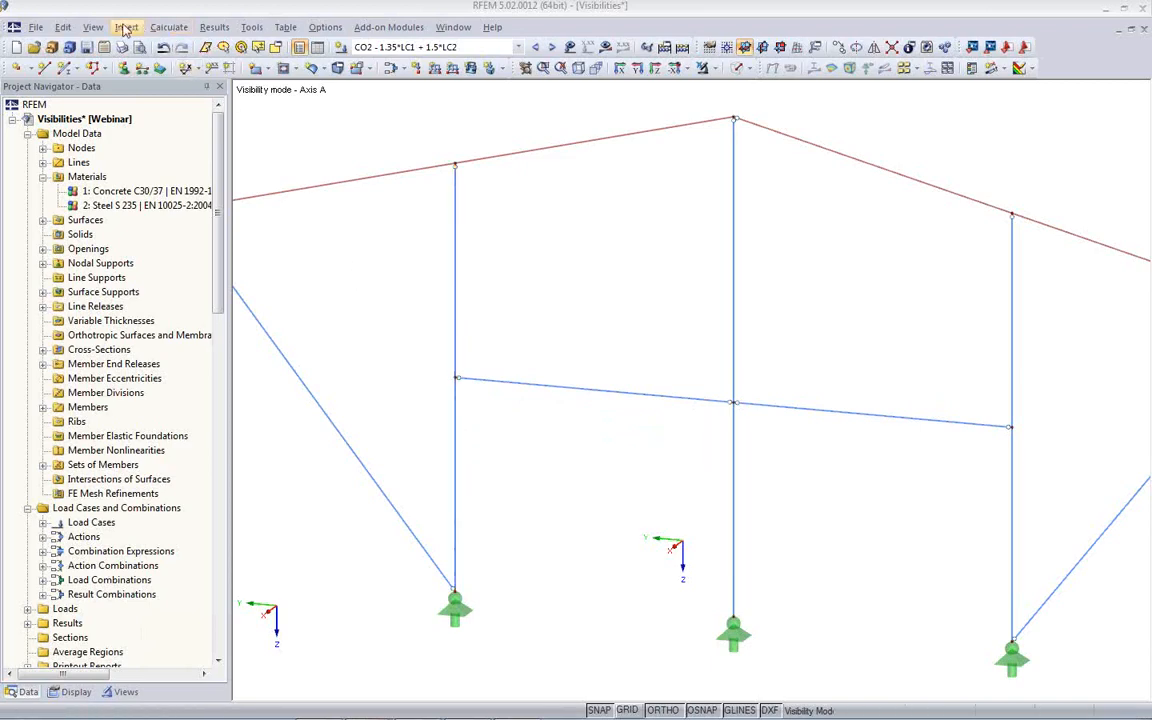
# - Review the FE mesh setting for dividing members with nodes lying on them, and leave the settings unchanged
pyautogui.click(168, 27)
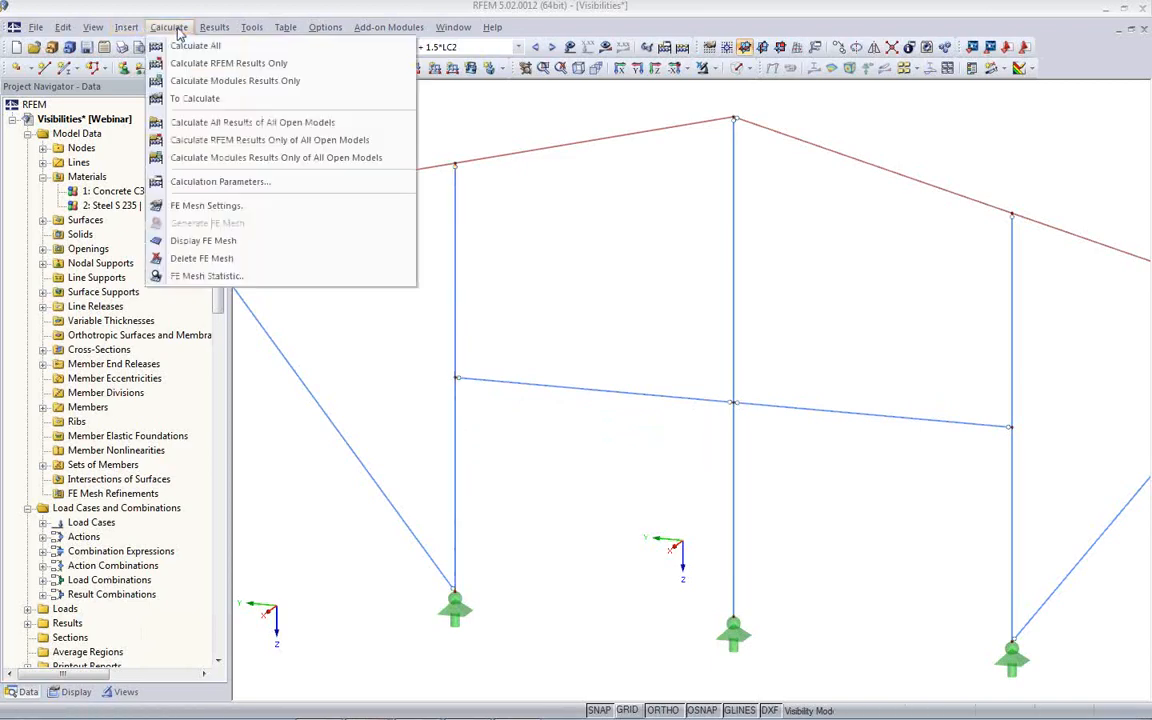
pyautogui.click(212, 206)
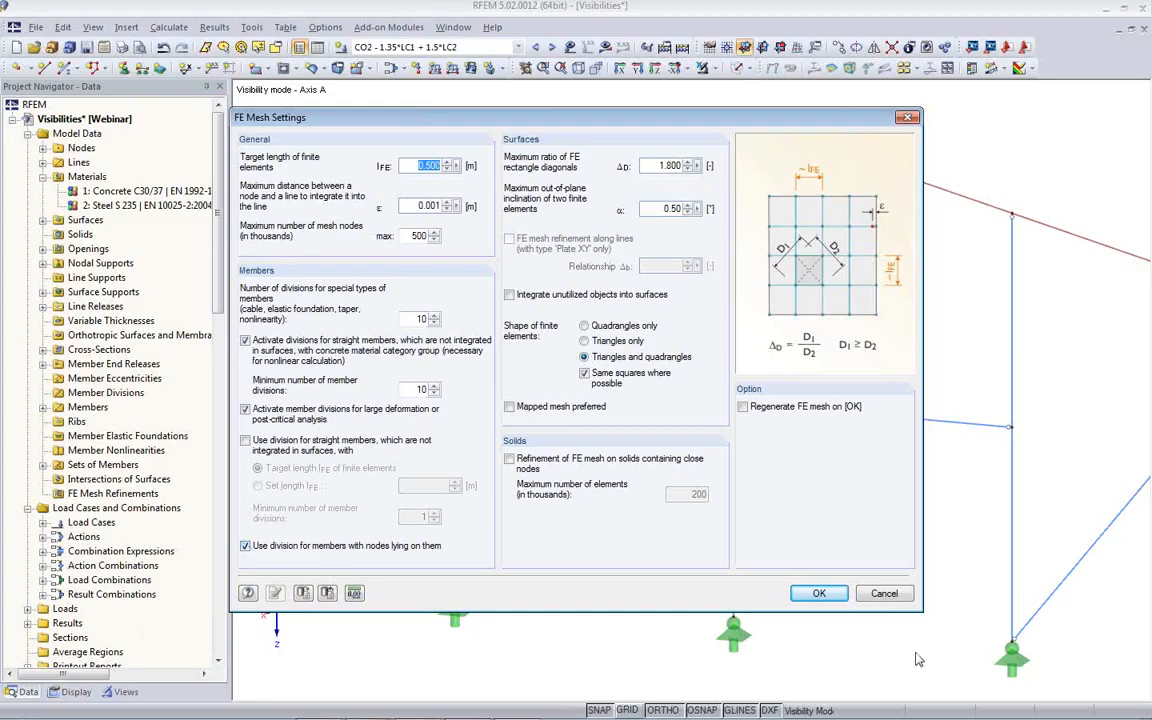
pyautogui.click(884, 594)
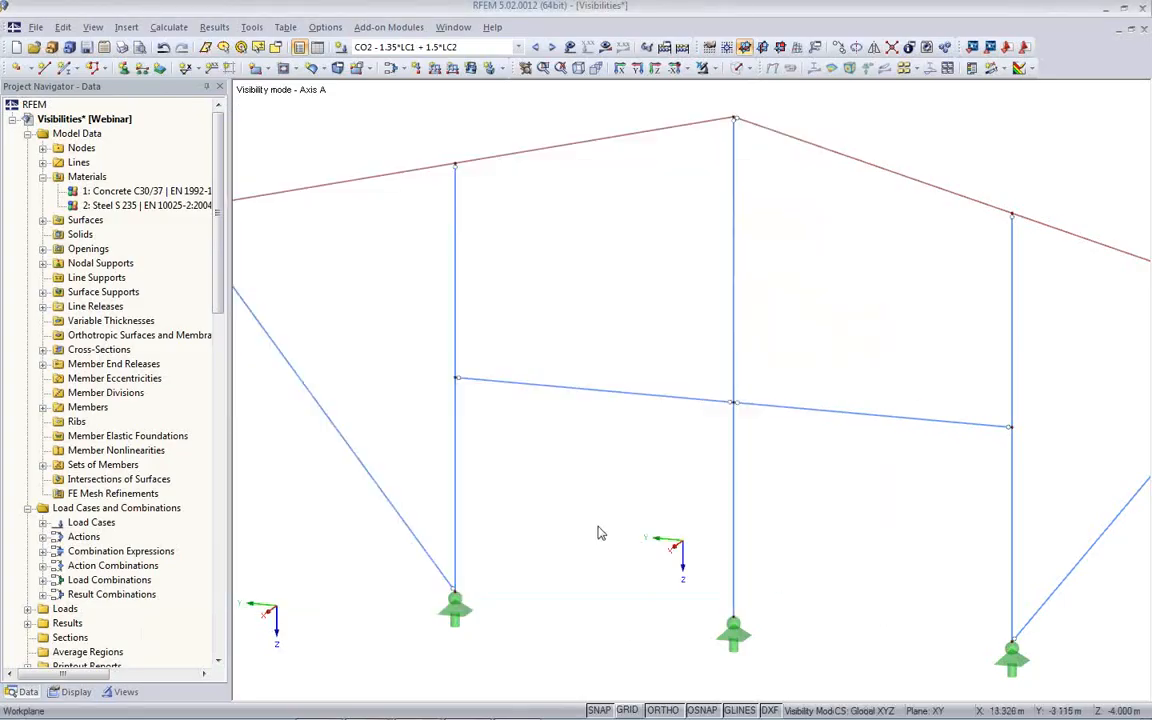
# - Enable automatic connection of lines and members, and check that the option is active
pyautogui.rightClick(572, 314)
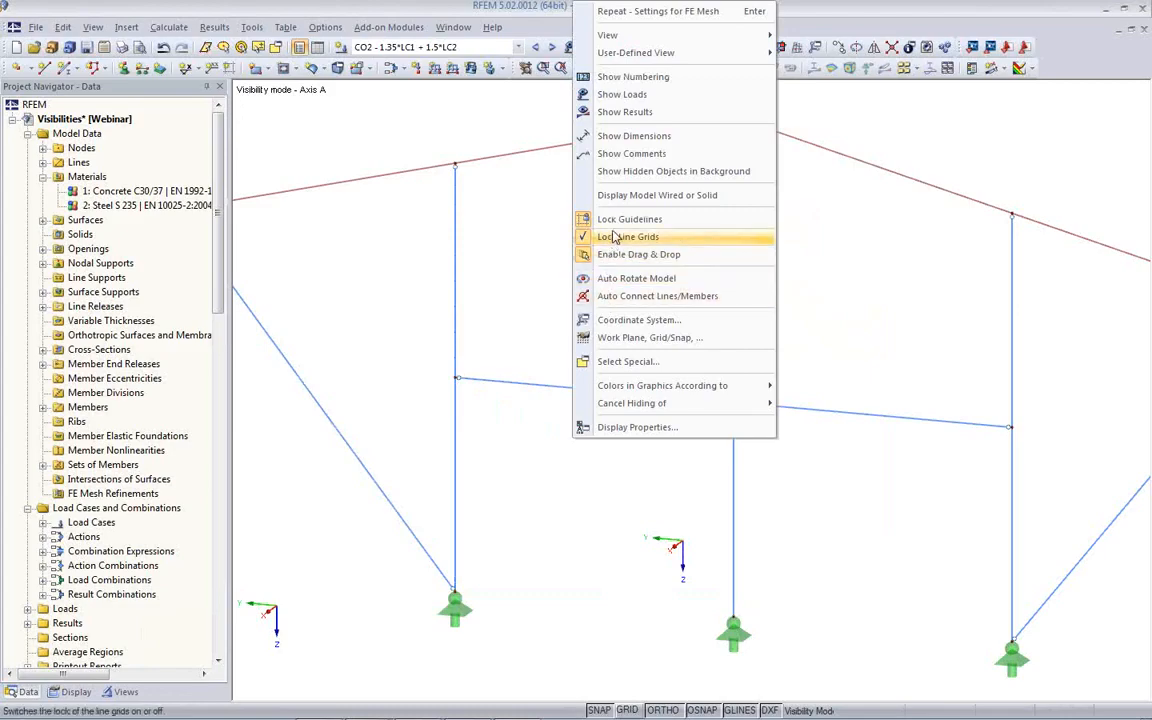
pyautogui.click(598, 298)
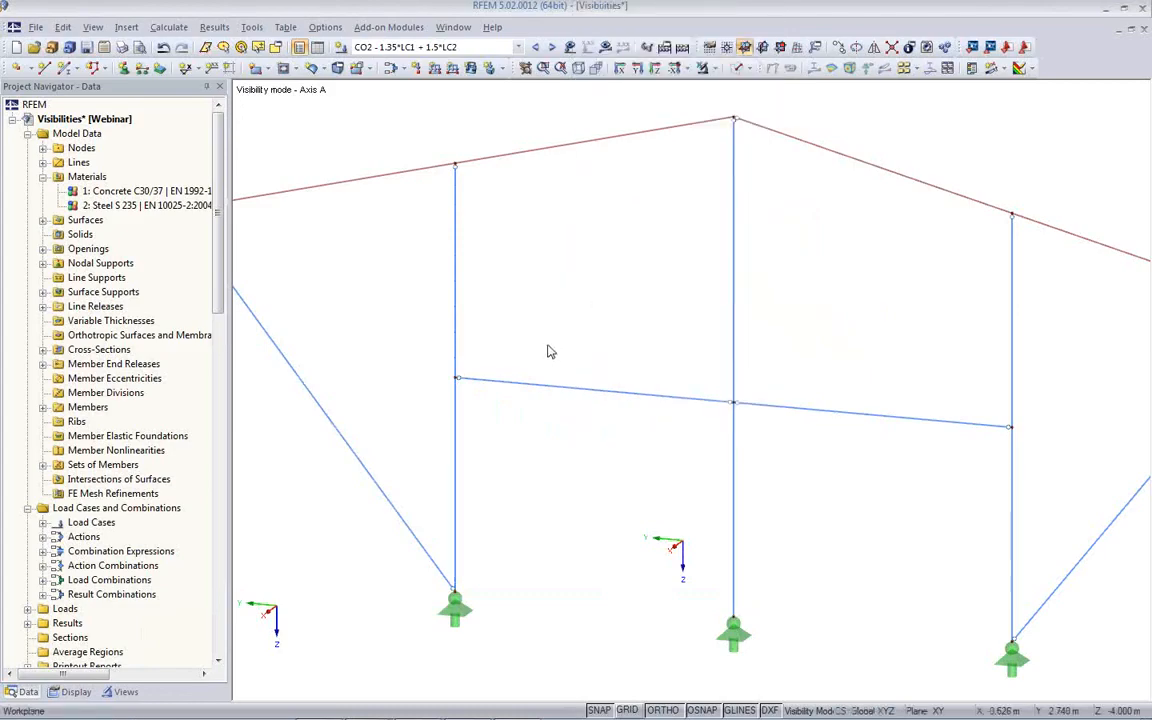
pyautogui.rightClick(568, 308)
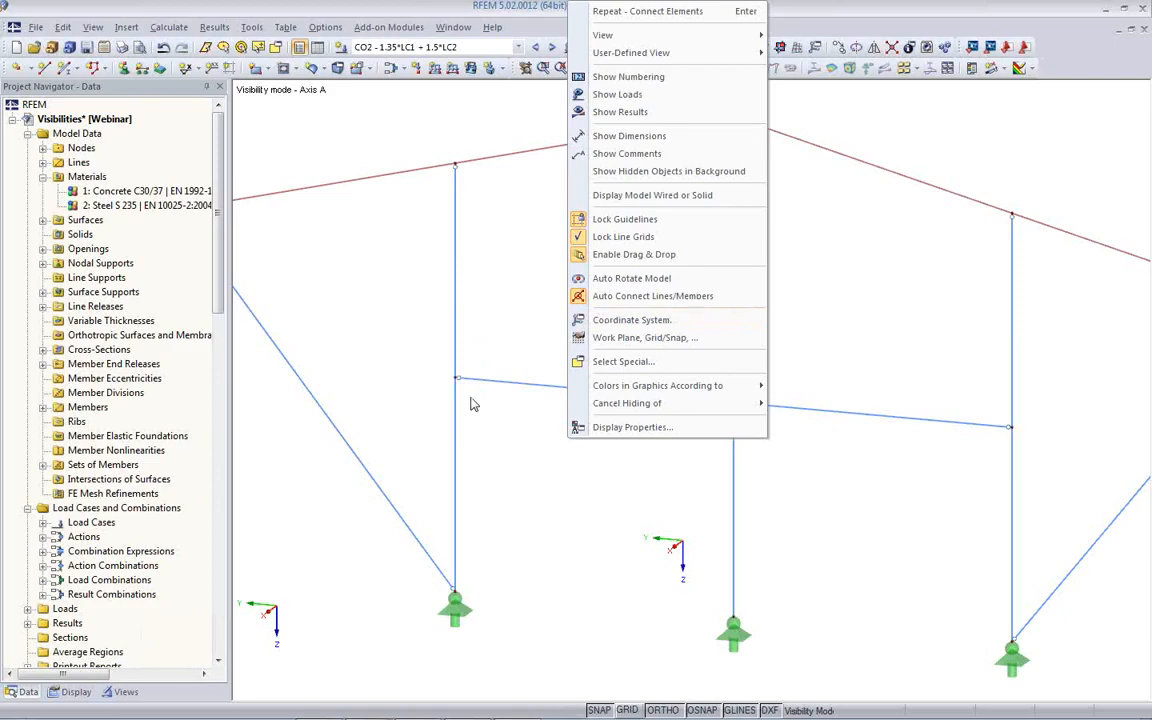
pyautogui.click(524, 437)
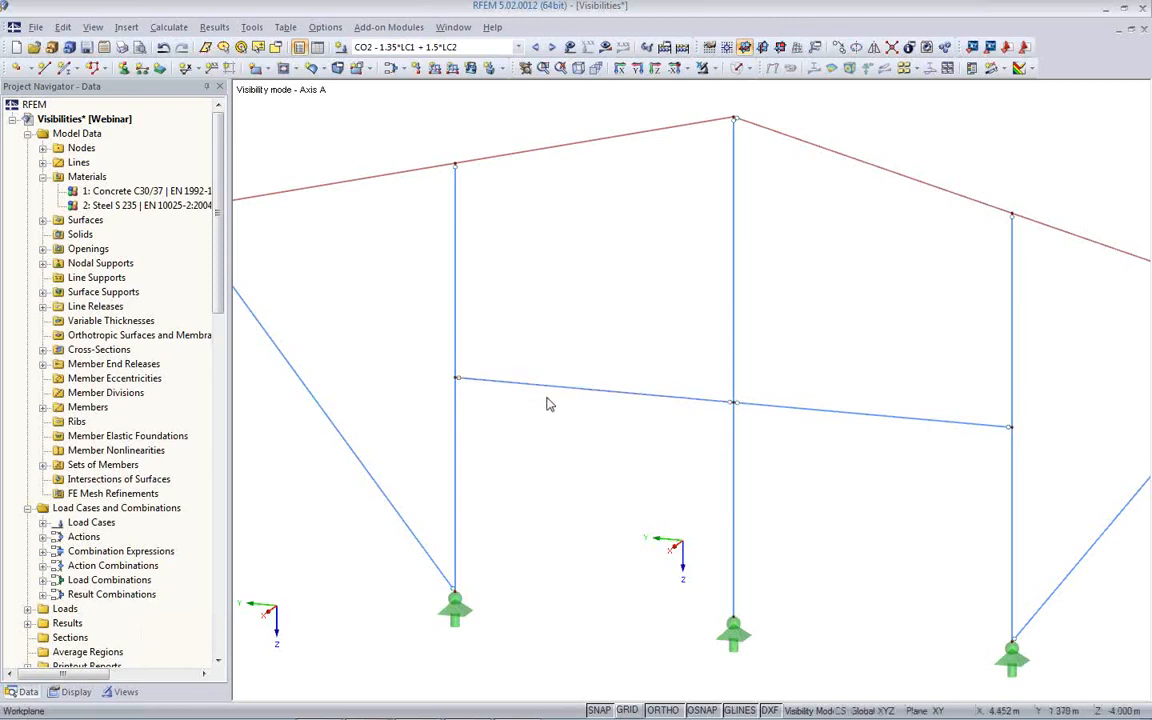
# - Try to move the left horizontal member graphically, and decline deleting the results and FE mesh
pyautogui.moveTo(546, 395)
pyautogui.doubleClick(530, 385)
pyautogui.moveTo(531, 391); pyautogui.dragTo(519, 326)
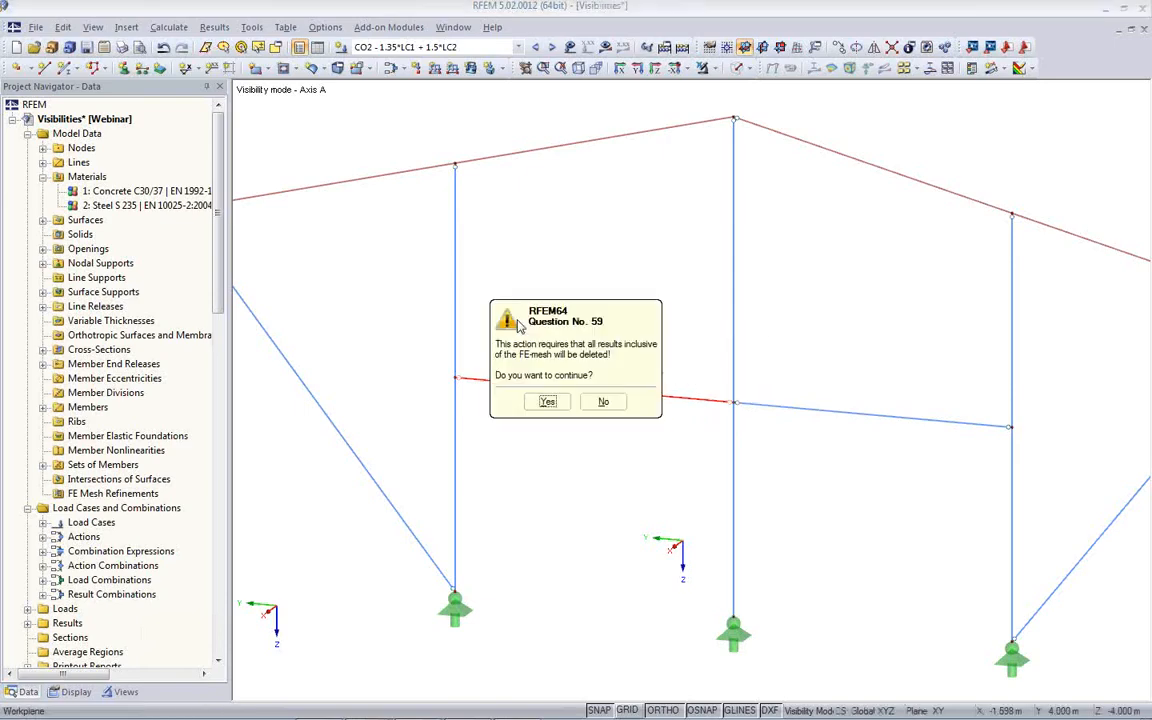
pyautogui.click(600, 402)
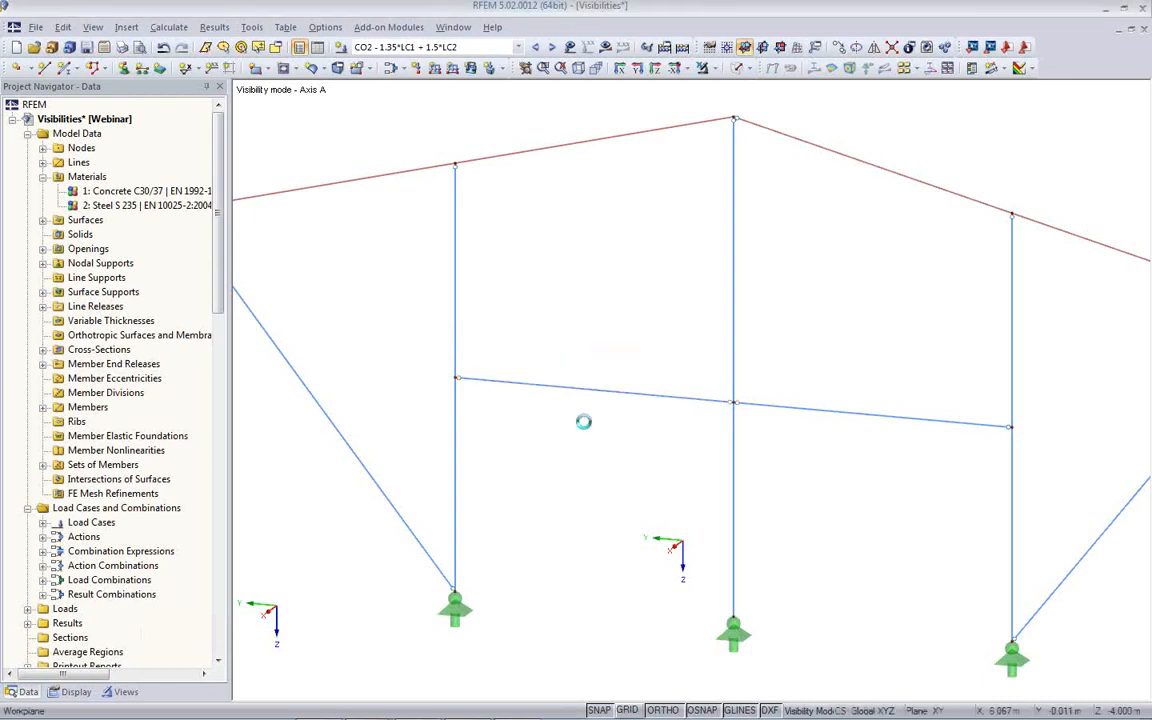
# - Disable the Enable Drag & Drop option for graphical editing of the model
pyautogui.click(560, 389)
pyautogui.moveTo(503, 390)
pyautogui.rightClick(545, 329)
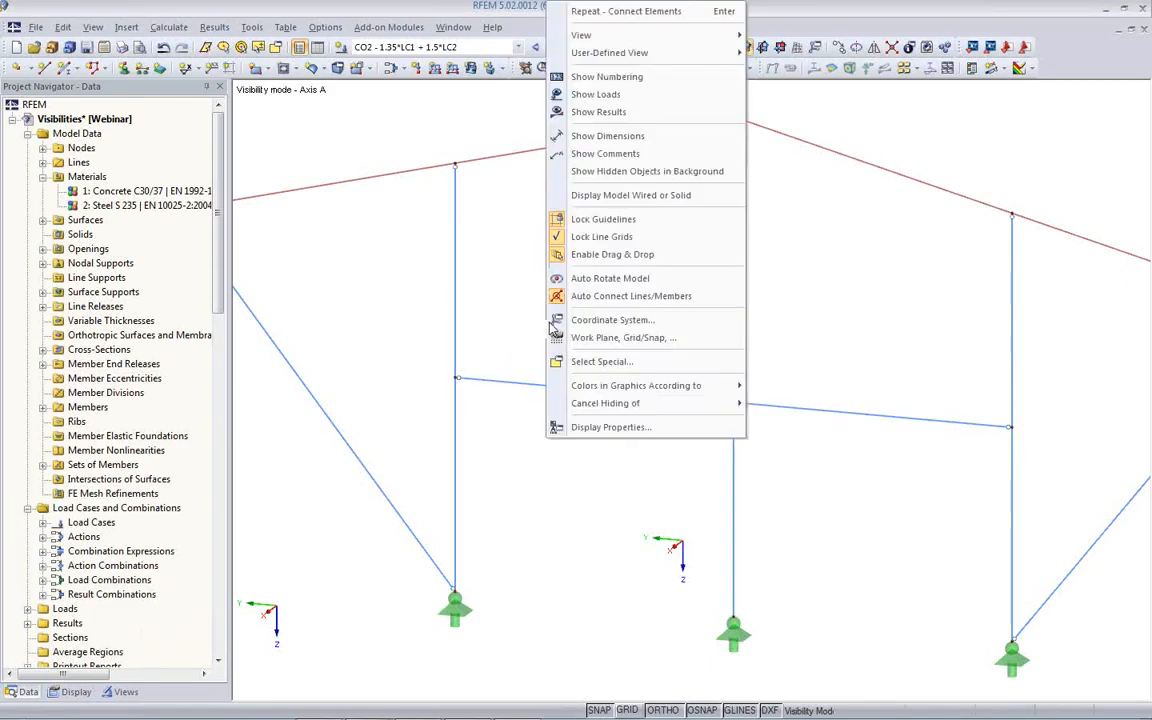
pyautogui.click(562, 256)
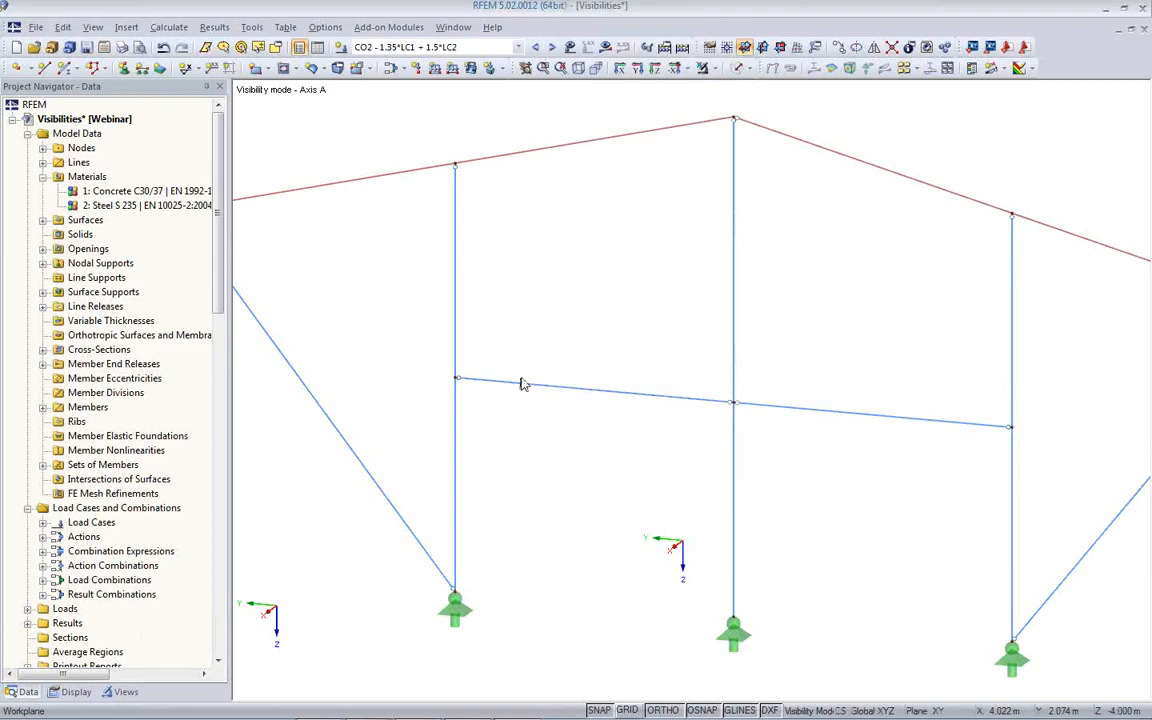
# - Select the left horizontal member, turn Enable Drag & Drop back on, and check that the option is active
pyautogui.rightClick(531, 340)
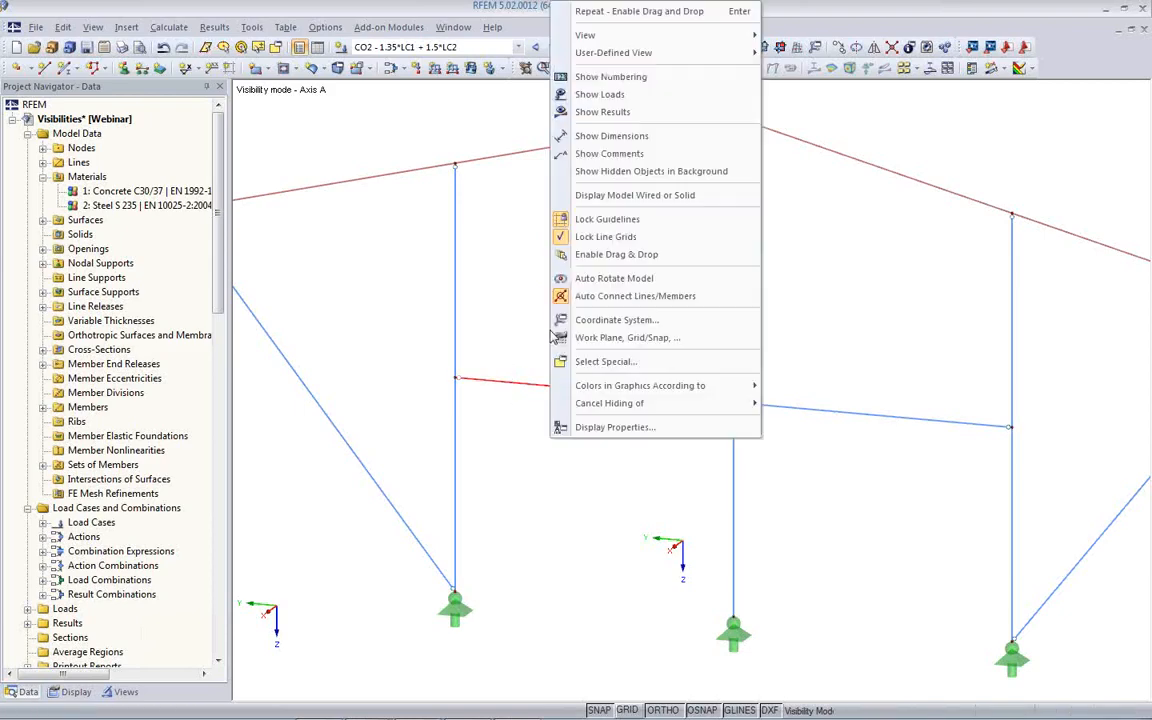
pyautogui.click(568, 258)
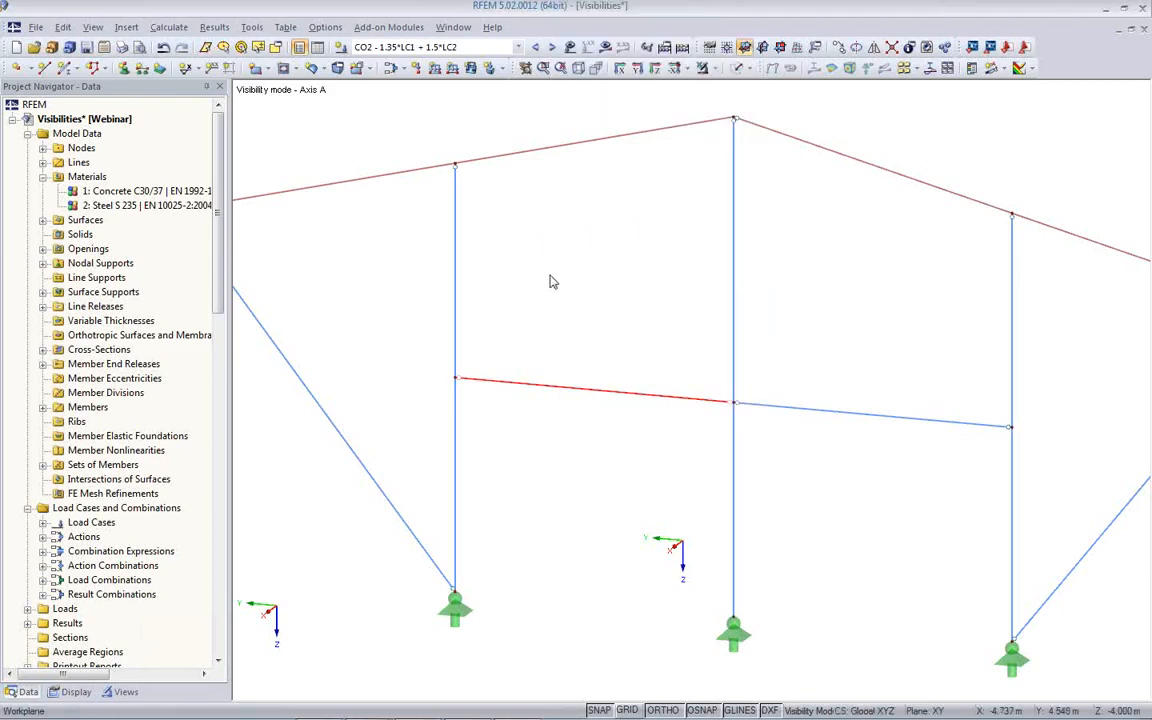
pyautogui.rightClick(549, 278)
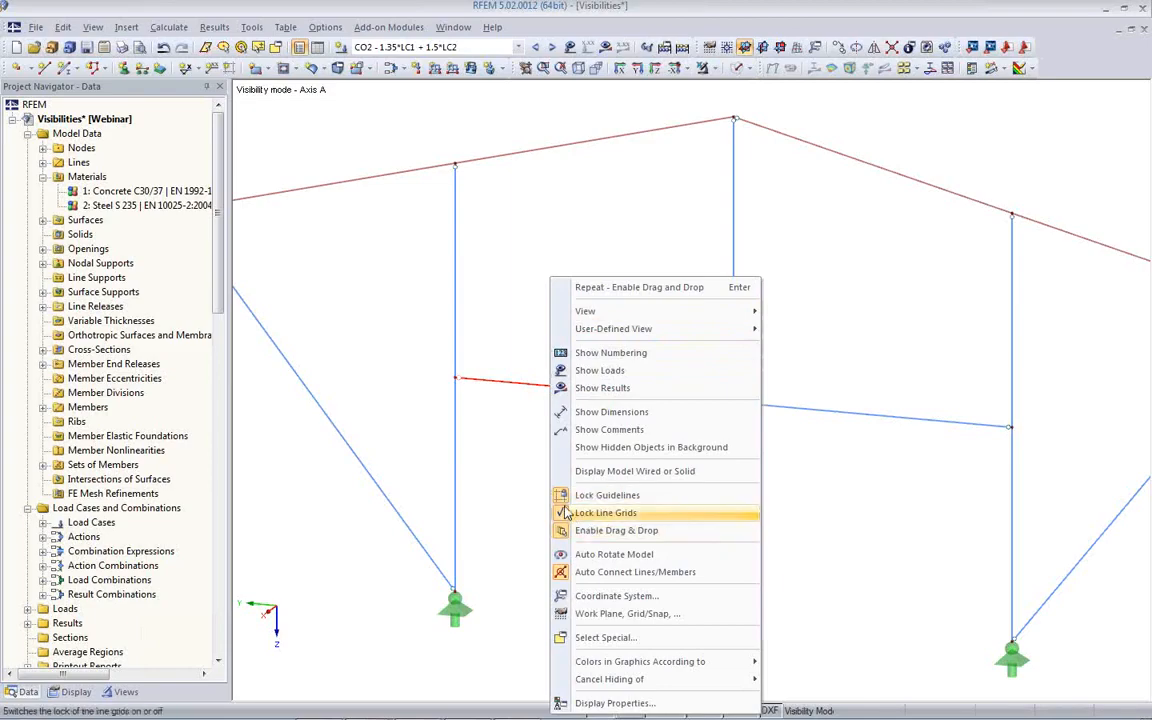
pyautogui.scroll(-4, 495, 492)
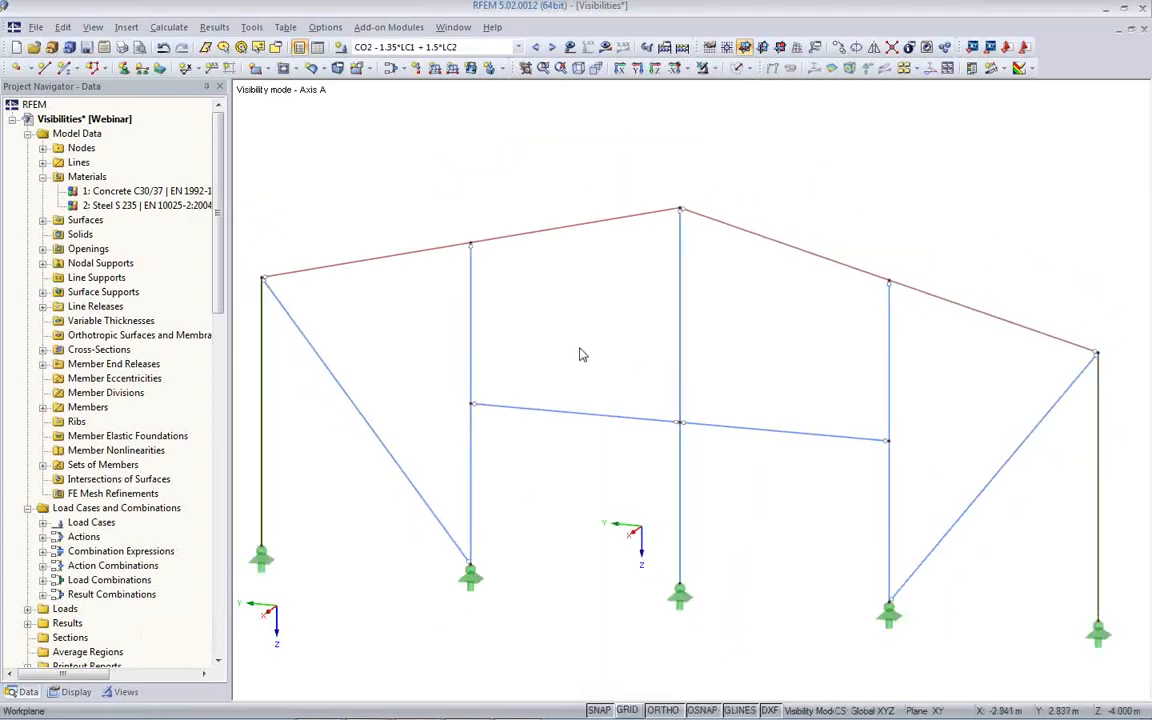
pyautogui.rightClick(579, 440)
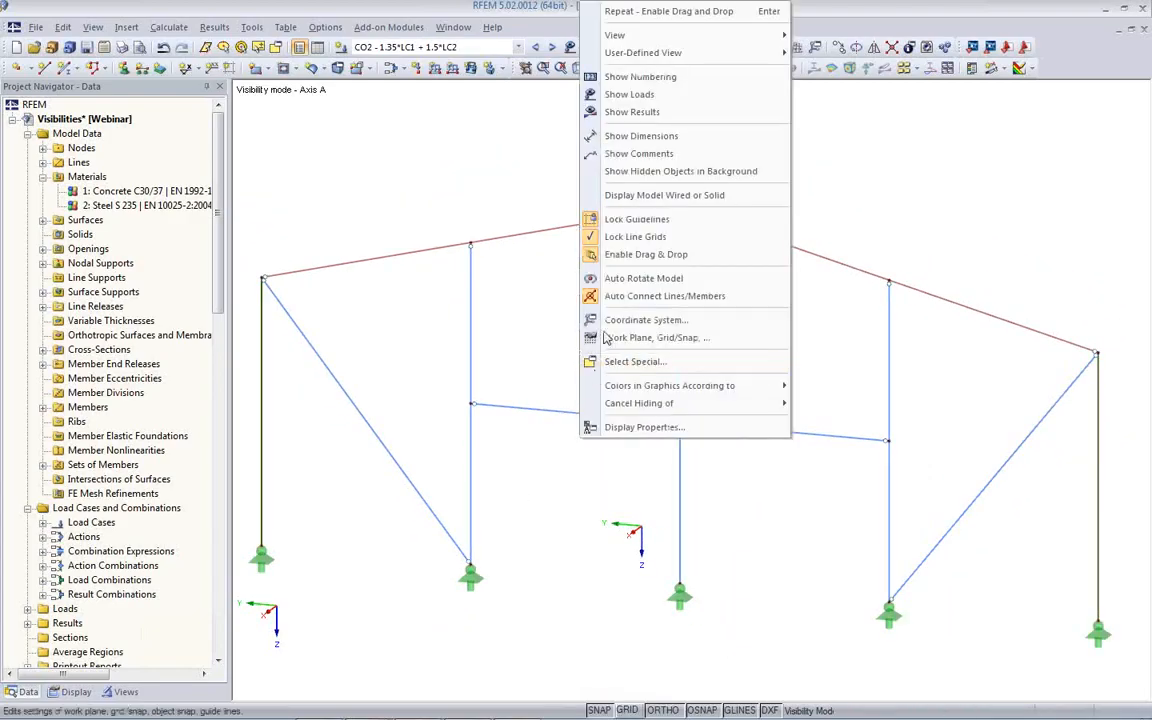
pyautogui.click(533, 316)
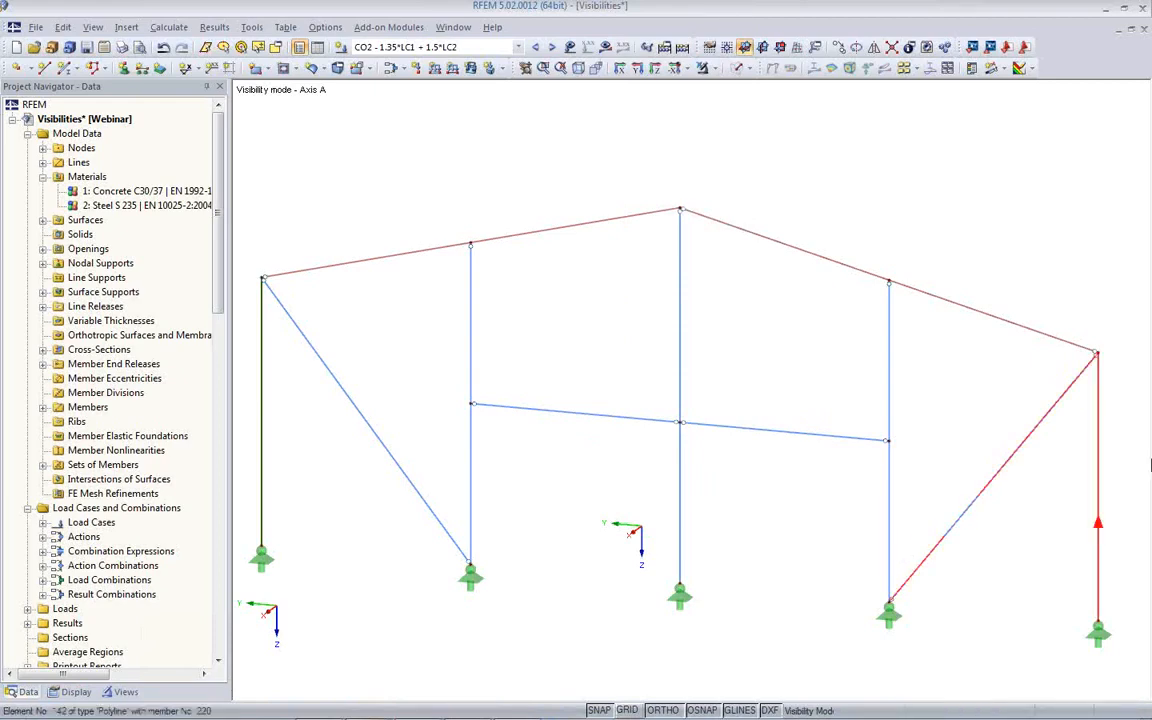
# - Cancel the Axis A visibility mode and display the entire model in solid rendering
pyautogui.click(702, 70)
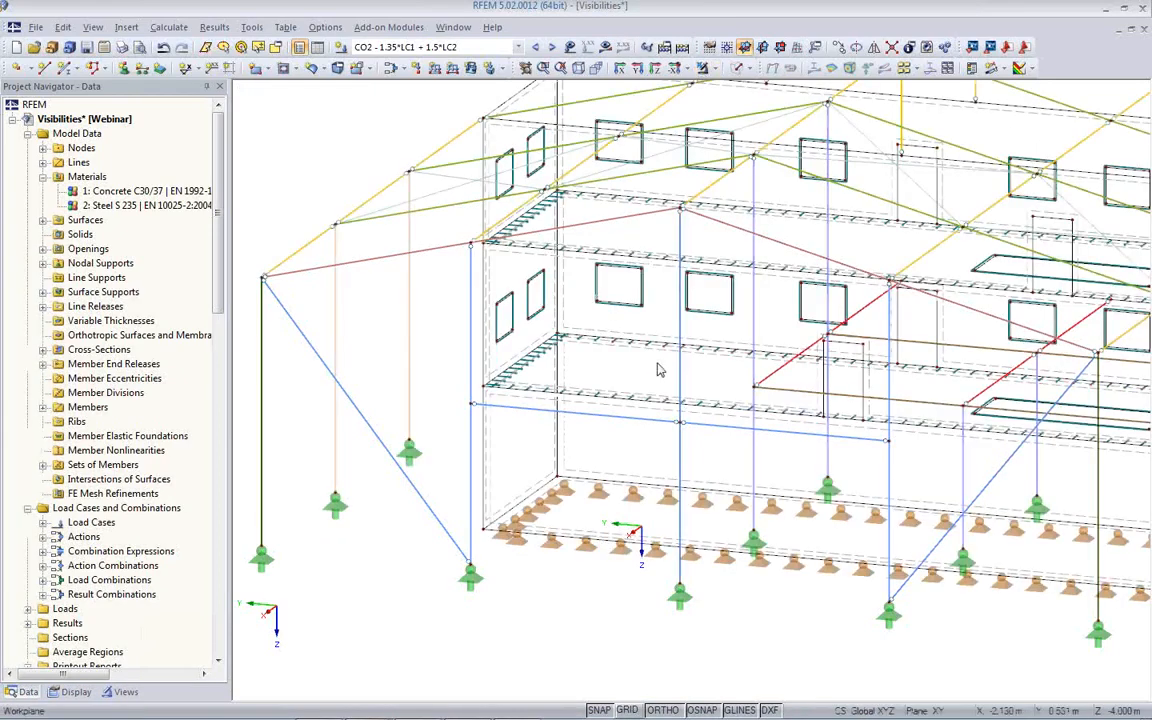
pyautogui.keyDown('ctrl'); pyautogui.moveTo(803, 318); pyautogui.dragTo(680, 338, button='middle'); pyautogui.keyUp('ctrl')
pyautogui.click(656, 68)
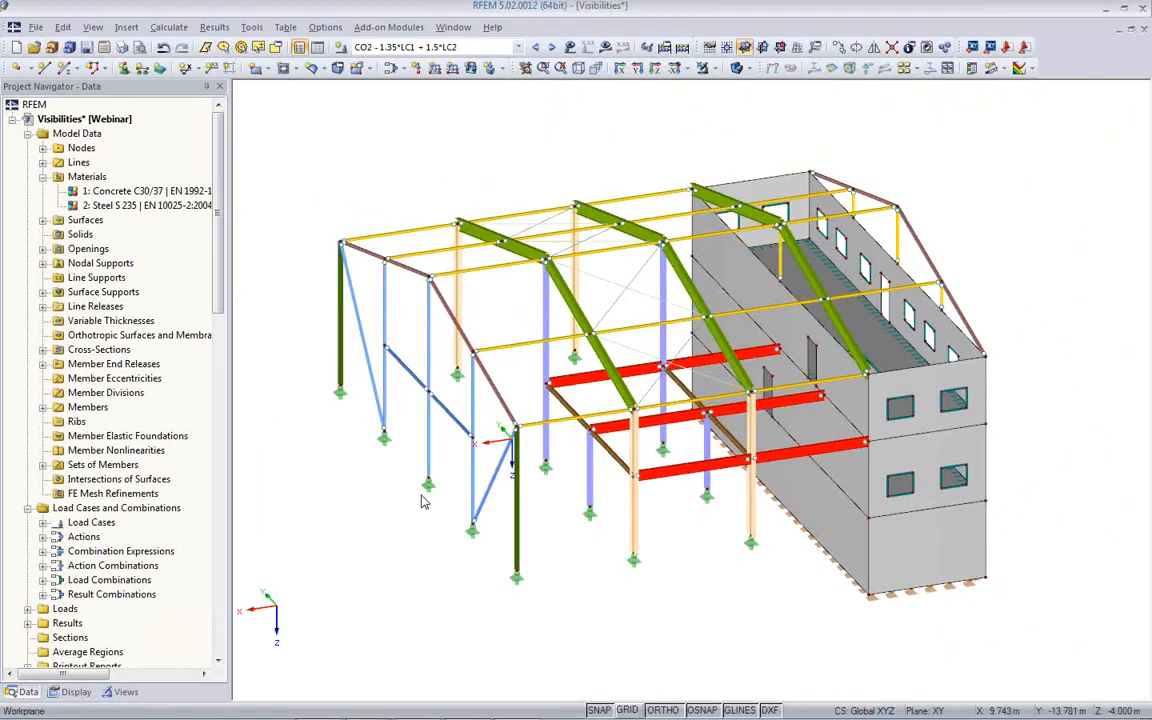
pyautogui.click(127, 28)
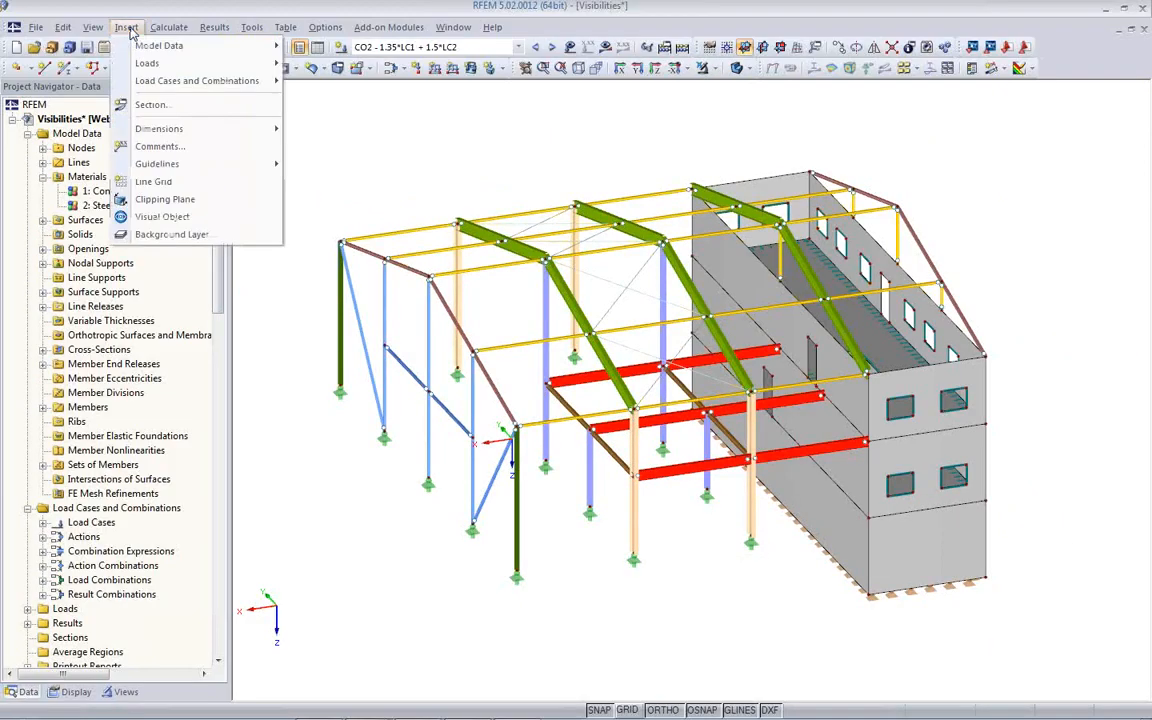
pyautogui.moveTo(128, 170)
pyautogui.click(557, 129)
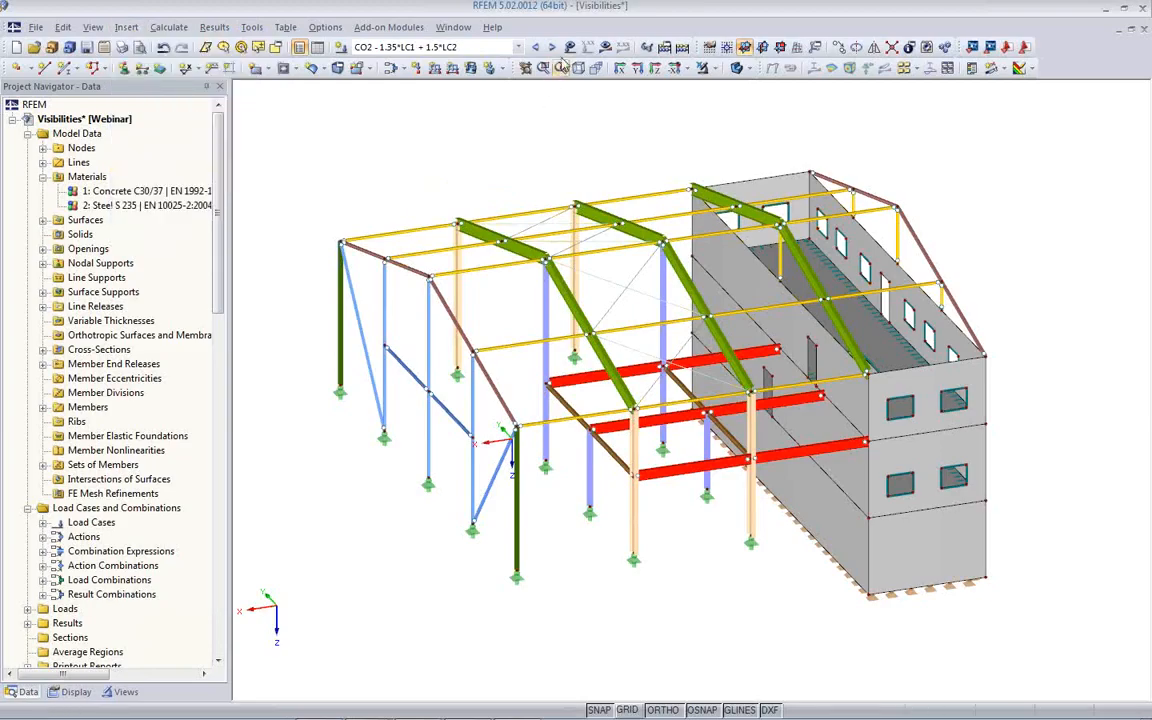
# - Show the CO2 results with surface results included, and choose the basic internal force my for the surfaces
pyautogui.click(605, 49)
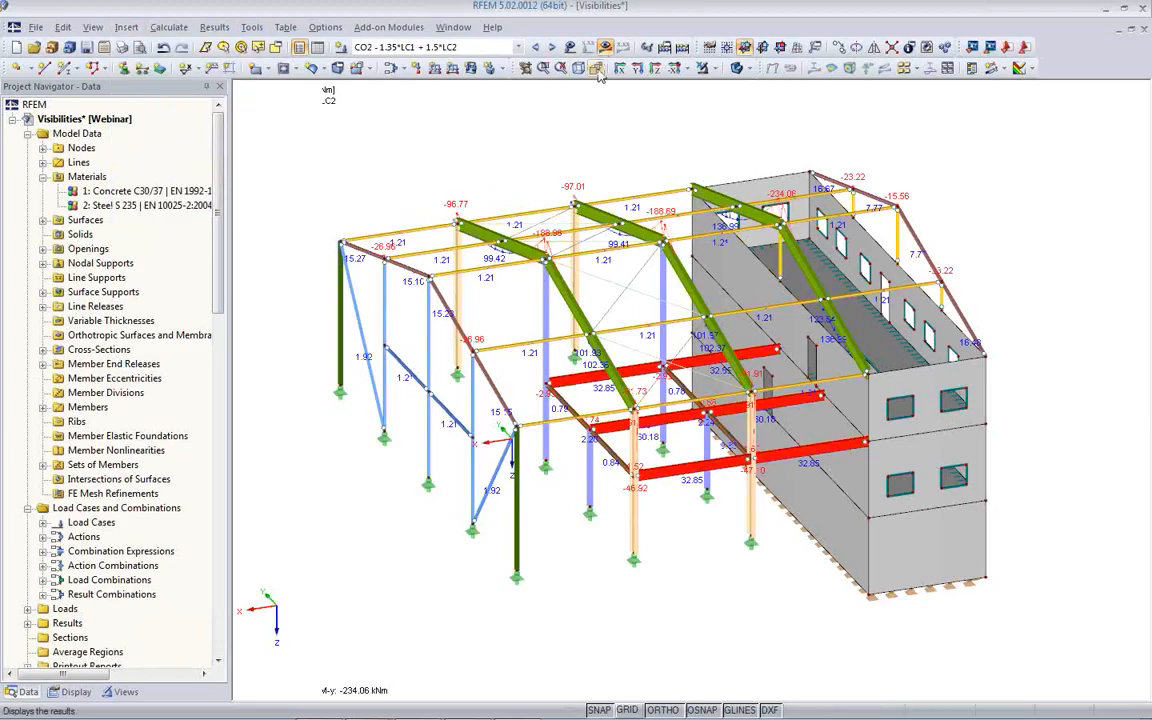
pyautogui.click(831, 67)
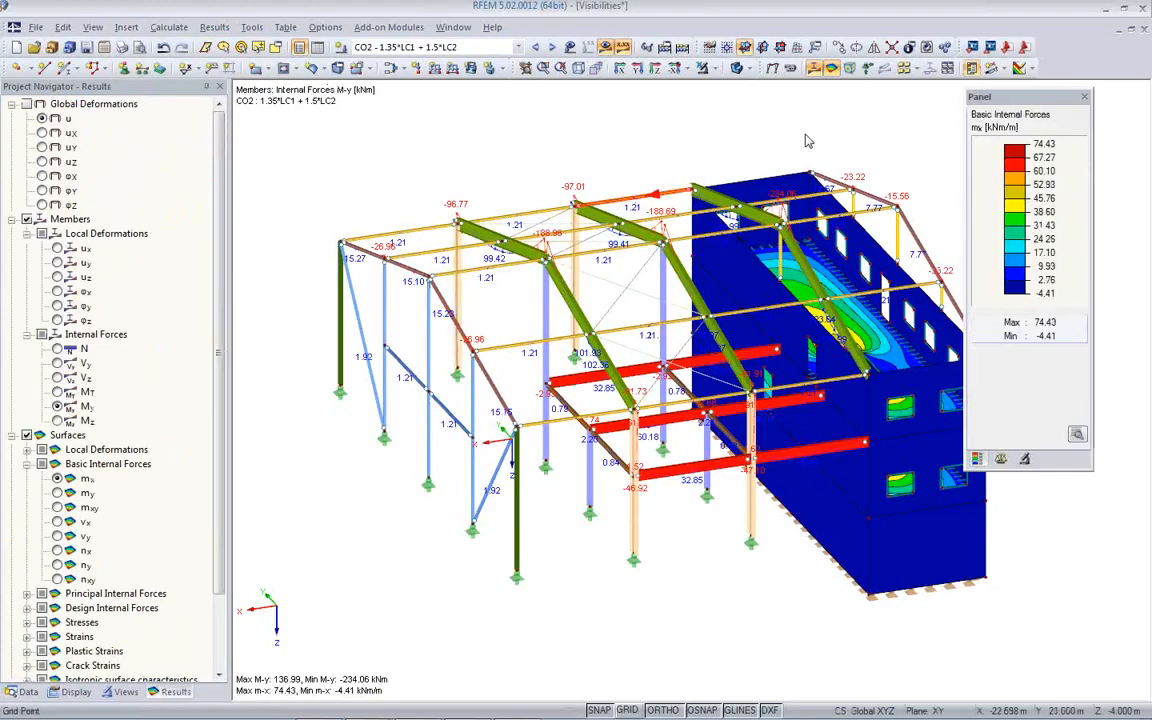
pyautogui.click(57, 493)
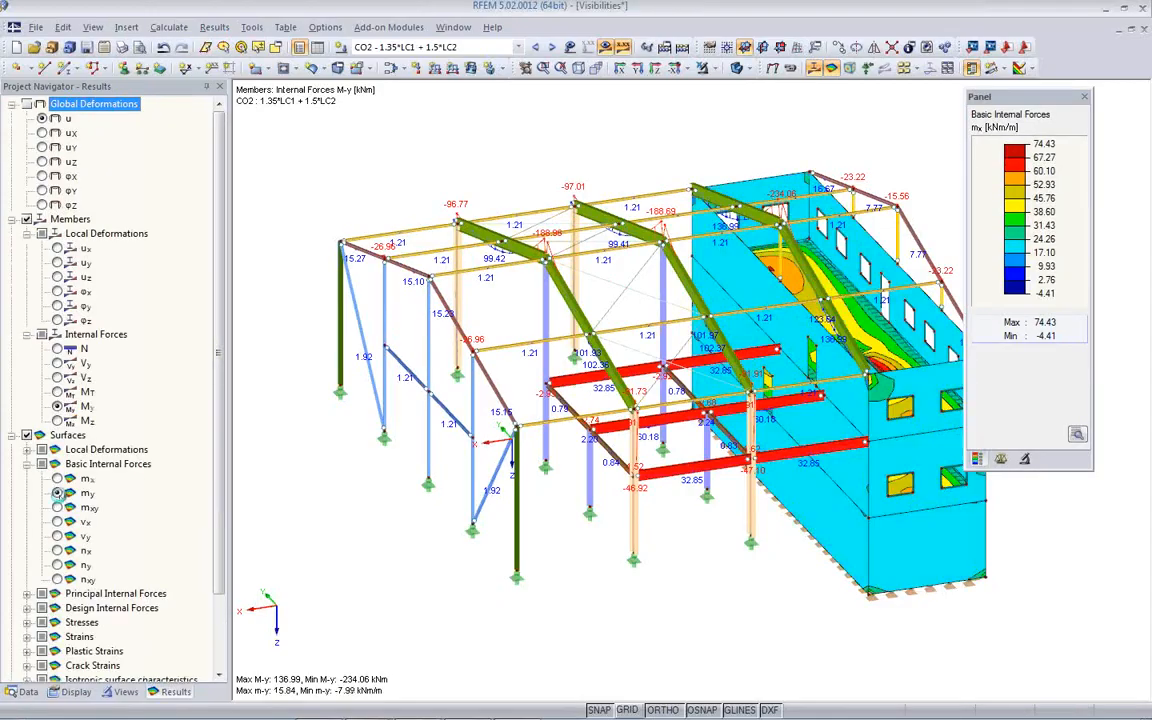
pyautogui.keyDown('ctrl'); pyautogui.moveTo(582, 552); pyautogui.dragTo(374, 620, button='middle'); pyautogui.keyUp('ctrl')
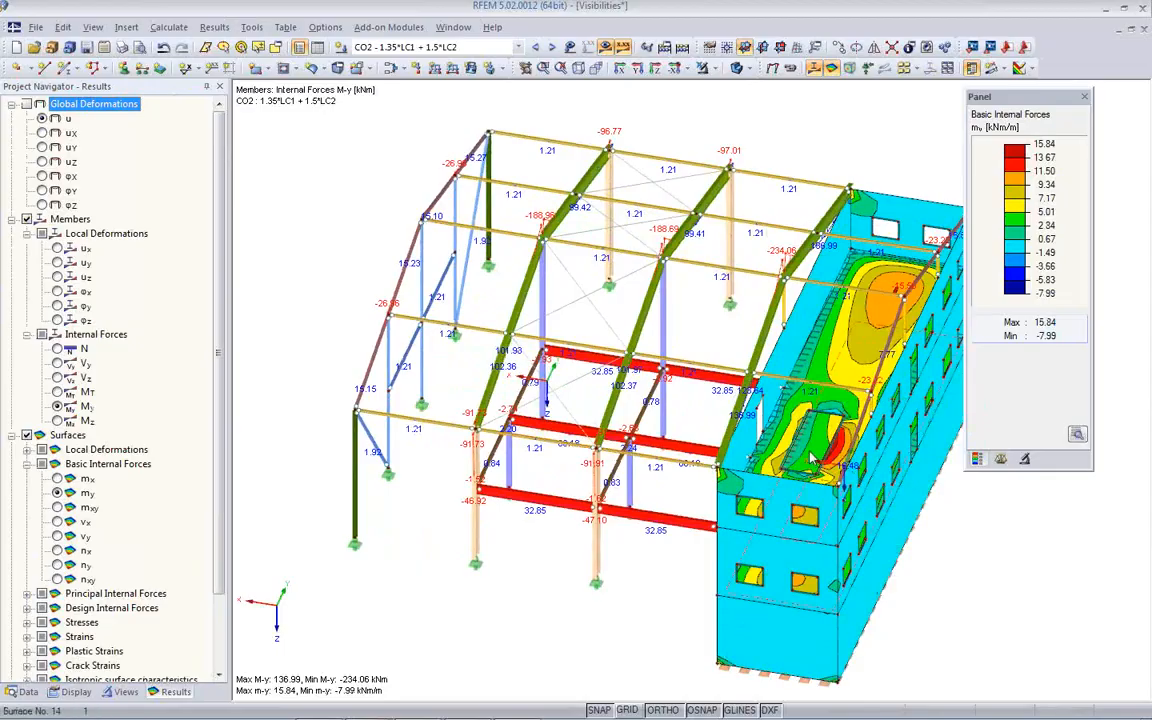
pyautogui.keyDown('ctrl'); pyautogui.moveTo(803, 447); pyautogui.dragTo(695, 434, button='middle'); pyautogui.keyUp('ctrl')
pyautogui.scroll(-3, 692, 432)
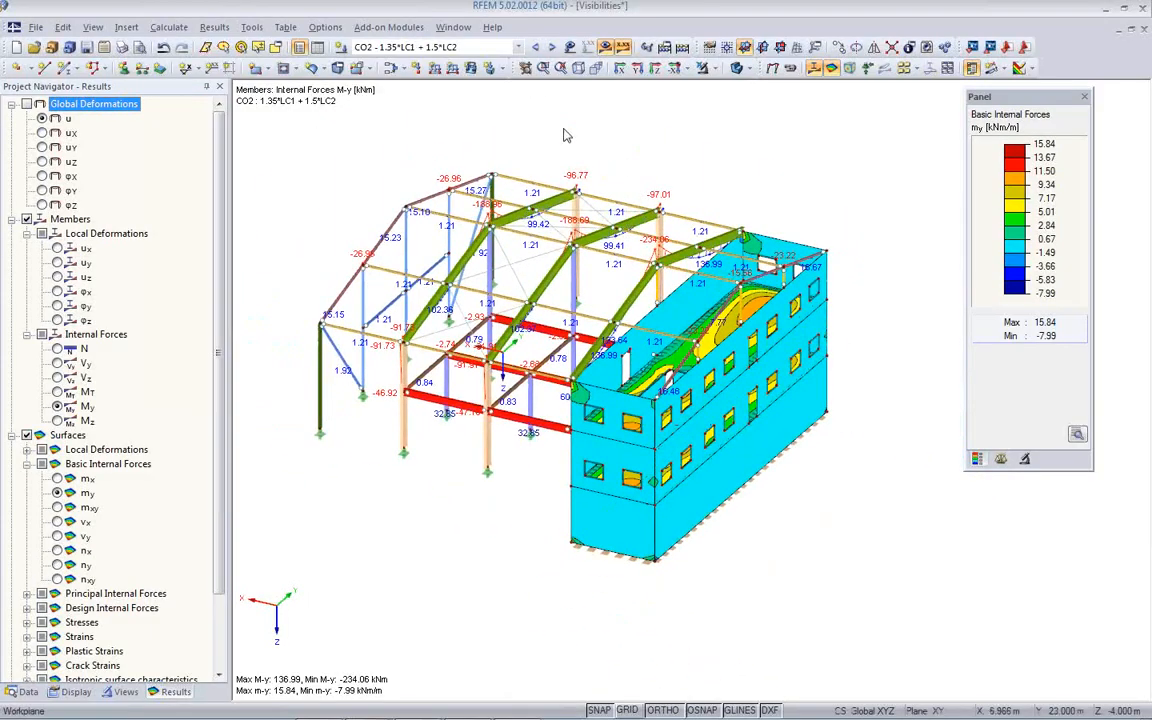
# - Insert a clipping plane through the model and set its orientation to X-Y
pyautogui.click(122, 31)
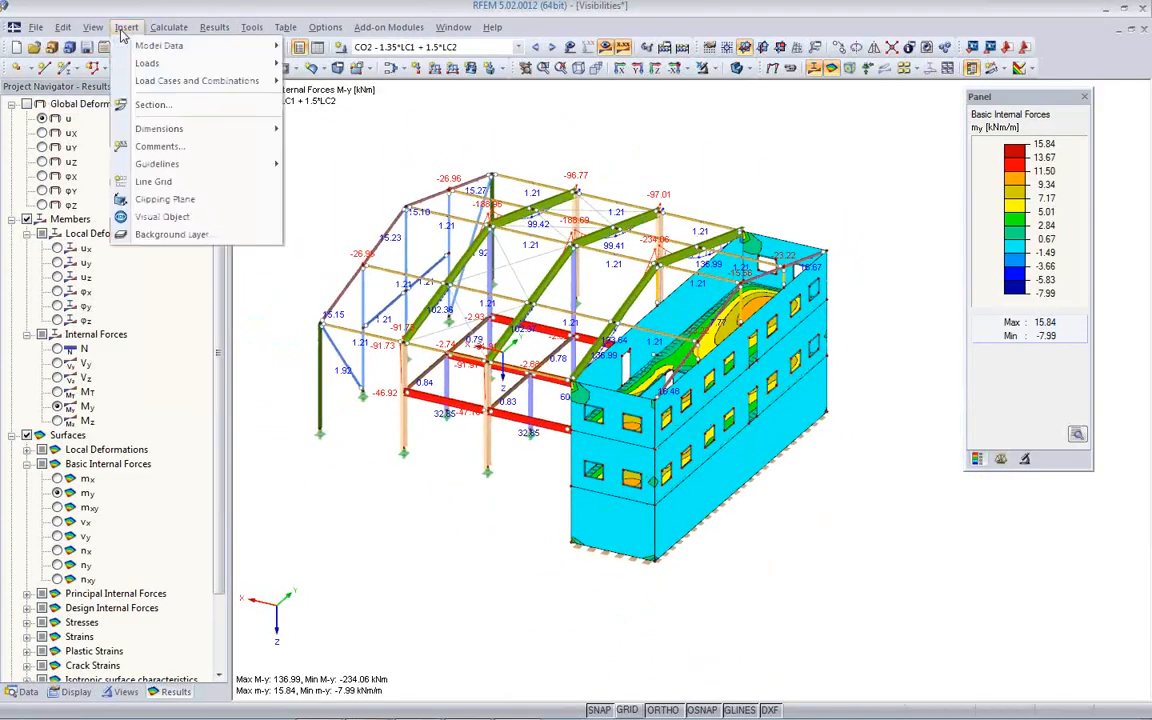
pyautogui.click(140, 202)
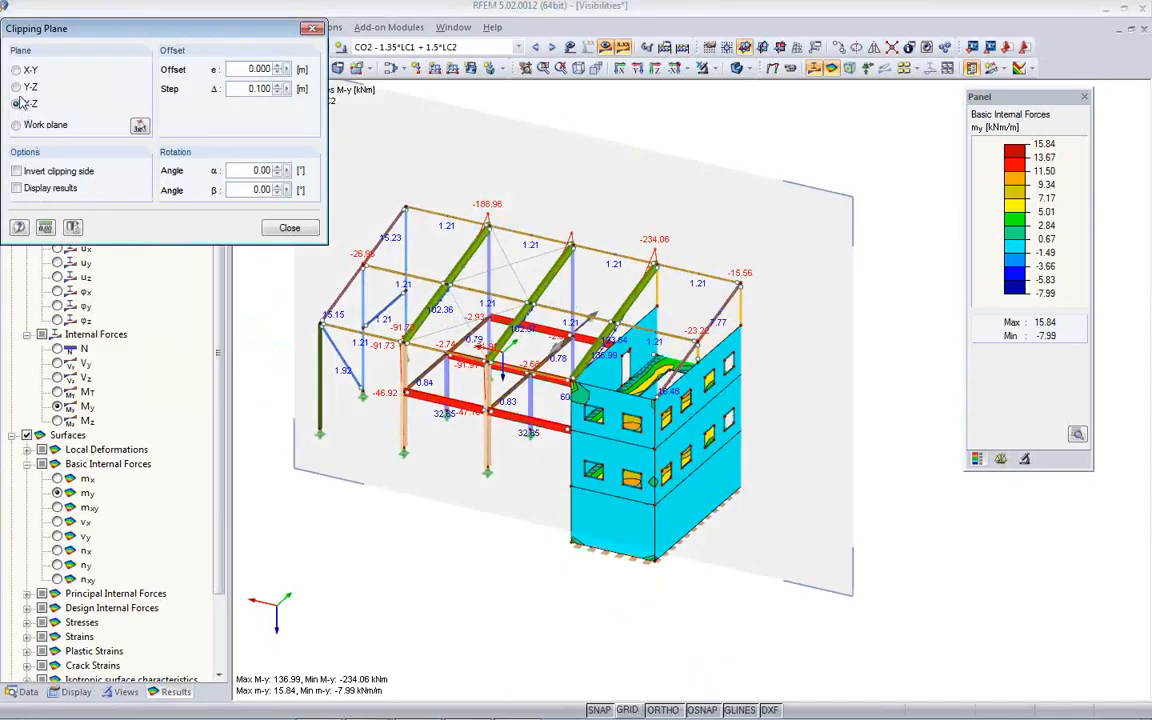
pyautogui.click(16, 70)
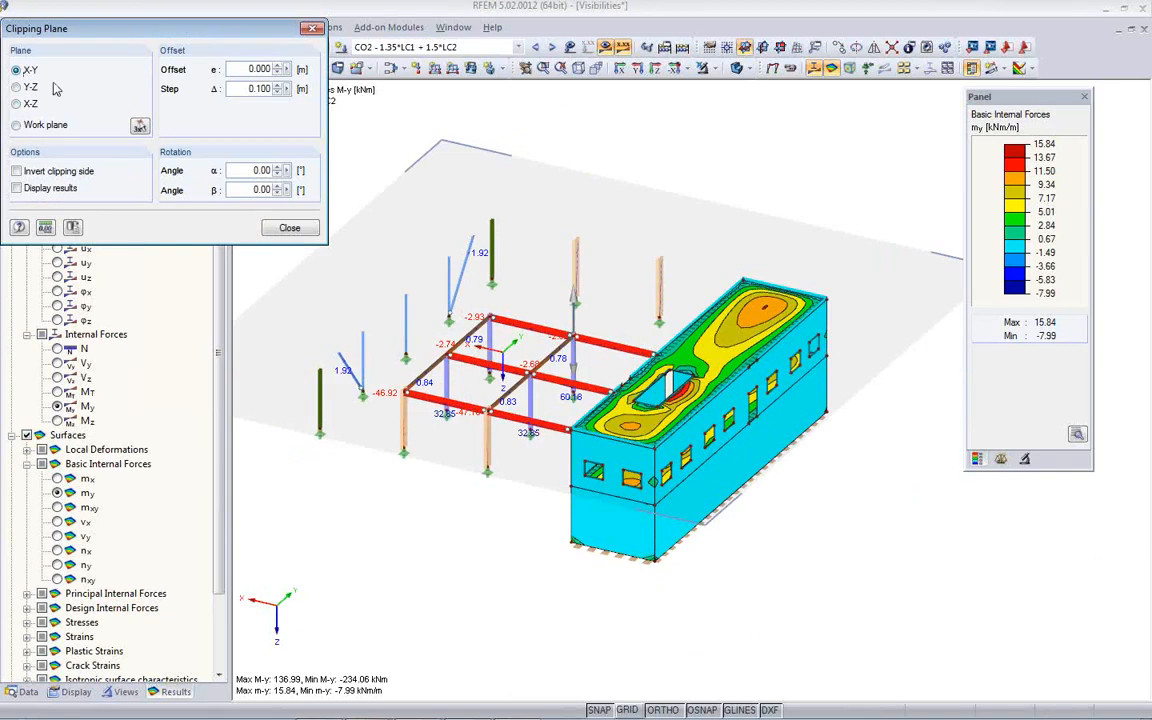
# - Set the X-Y clipping plane's offset to 1.900 m and examine the my distribution on the exposed floor slab
pyautogui.moveTo(278, 73); pyautogui.dragTo(278, 66)
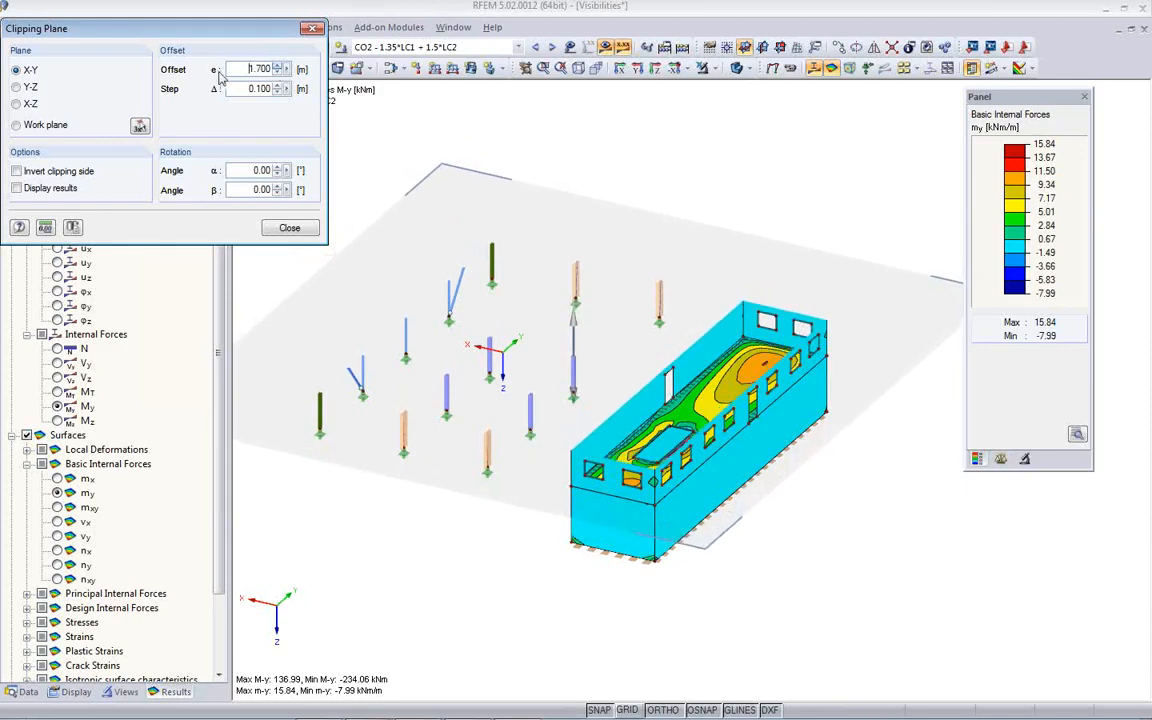
pyautogui.click(278, 67)
pyautogui.keyDown('ctrl'); pyautogui.moveTo(621, 411); pyautogui.dragTo(733, 463, button='middle'); pyautogui.keyUp('ctrl')
pyautogui.scroll(8, 726, 434)
pyautogui.scroll(-3, 680, 312)
pyautogui.keyDown('ctrl'); pyautogui.moveTo(648, 391); pyautogui.dragTo(542, 352, button='middle'); pyautogui.keyUp('ctrl')
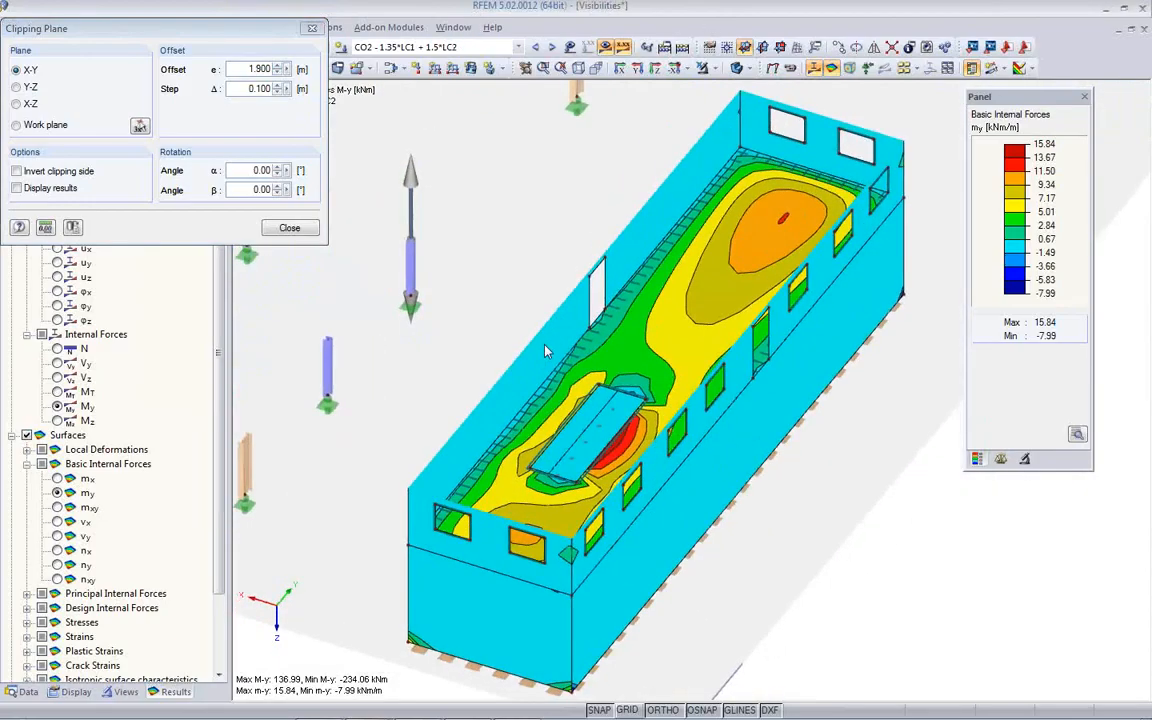
pyautogui.scroll(-3, 577, 350)
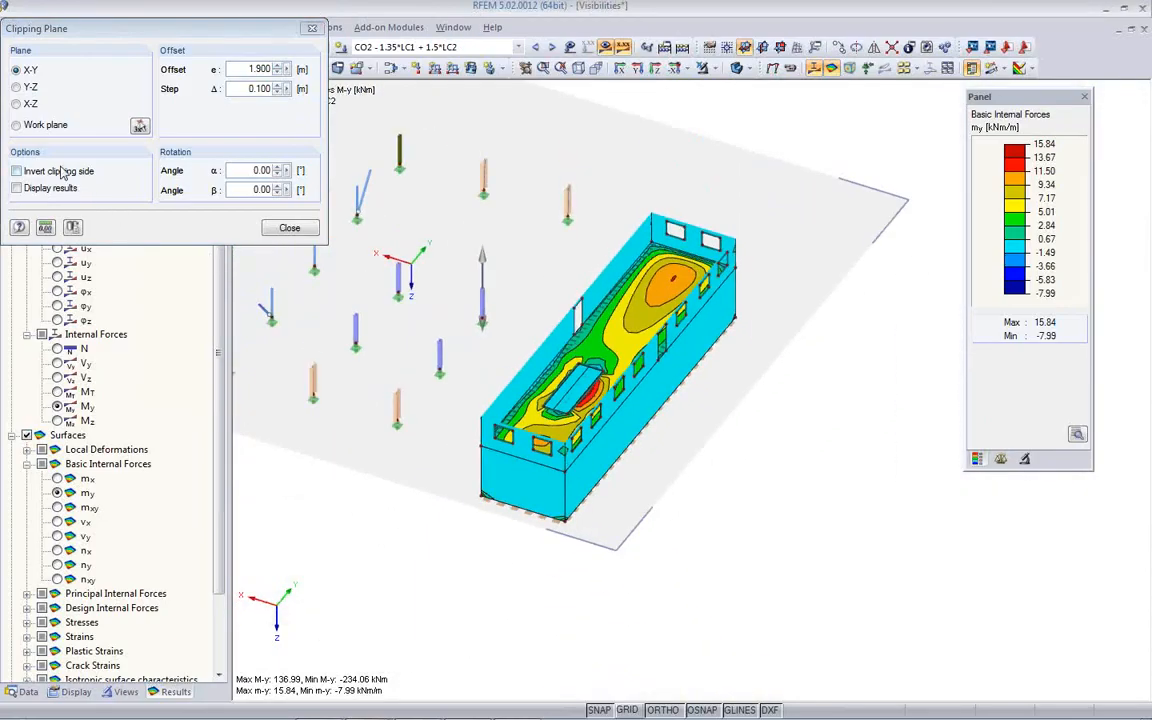
# - Switch the clipping plane to X-Z with an offset of -2.000 m, inspect the cut building, and close the clipping plane
pyautogui.click(16, 104)
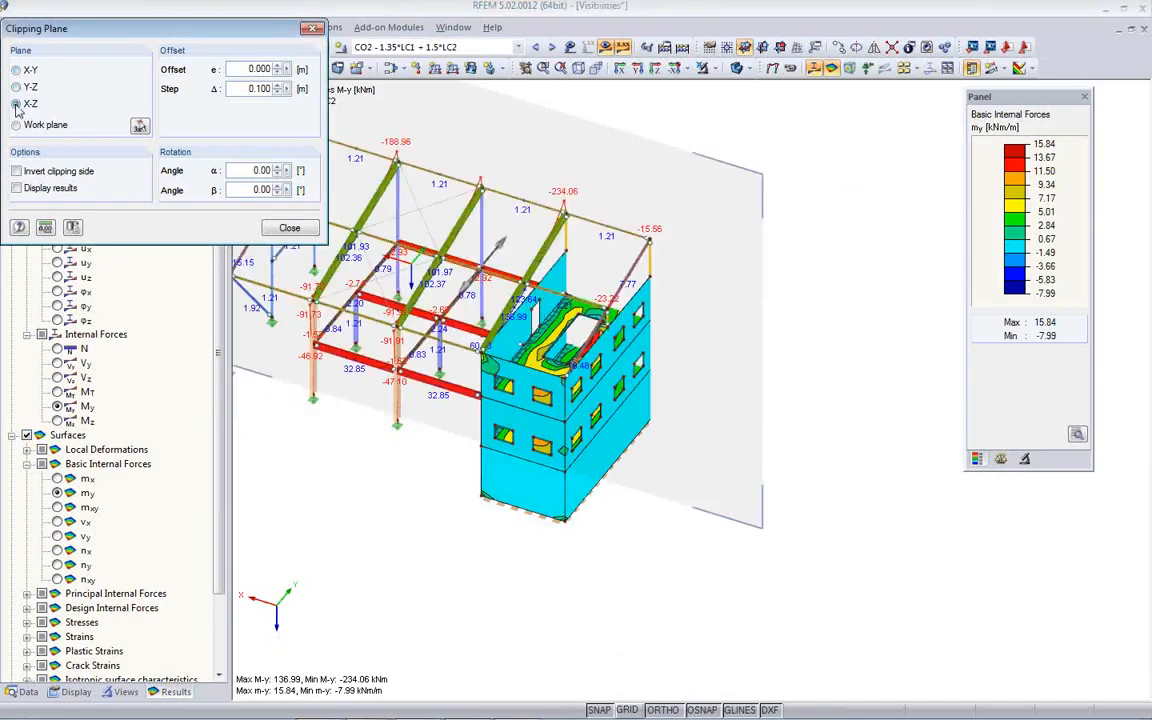
pyautogui.keyDown('ctrl'); pyautogui.moveTo(621, 326); pyautogui.dragTo(95, 380, button='middle'); pyautogui.keyUp('ctrl')
pyautogui.moveTo(688, 369); pyautogui.dragTo(778, 336, button='middle')
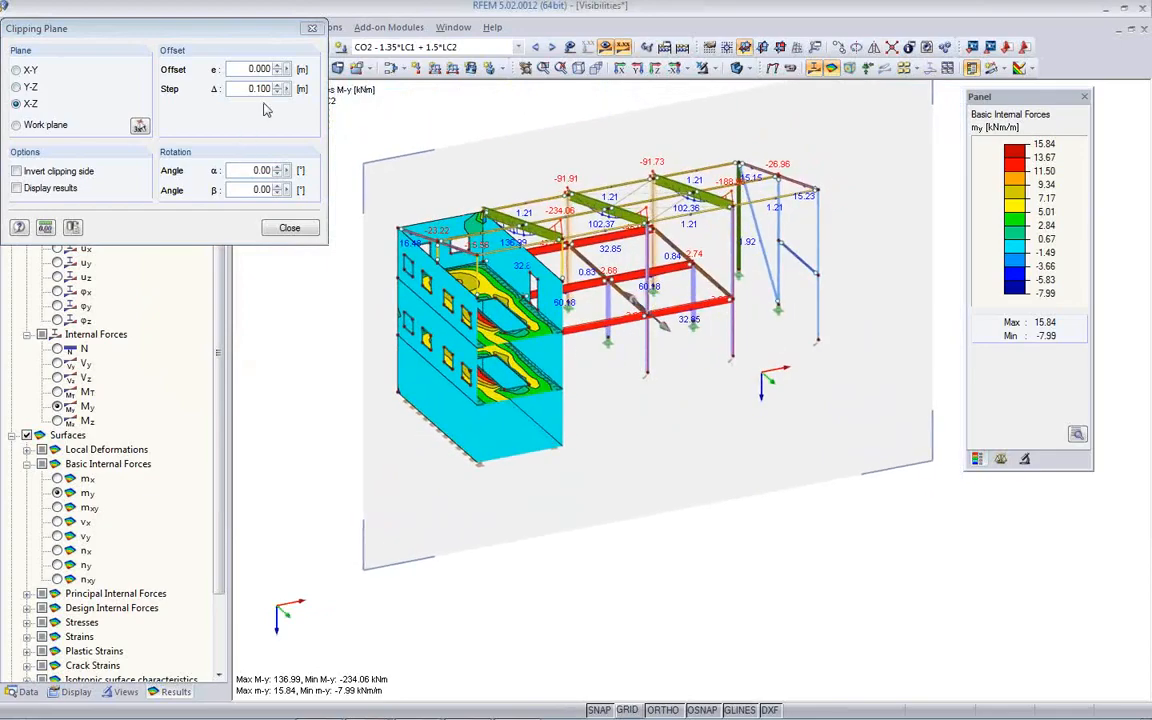
pyautogui.click(277, 74)
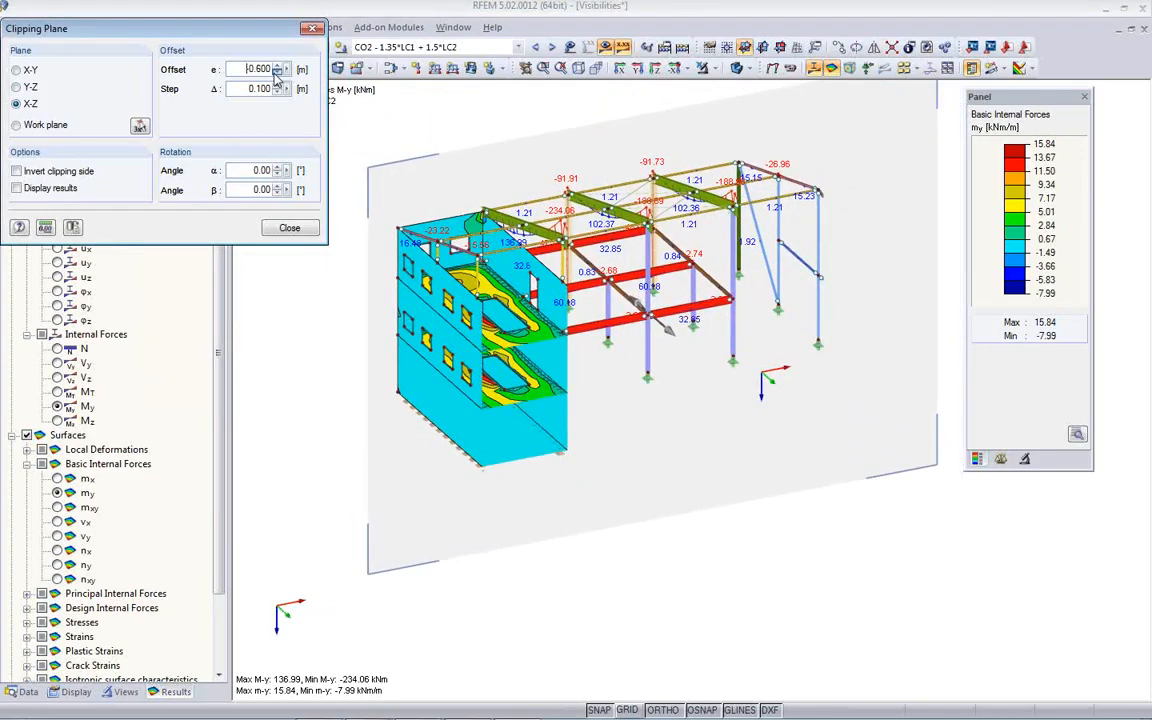
pyautogui.click(278, 73)
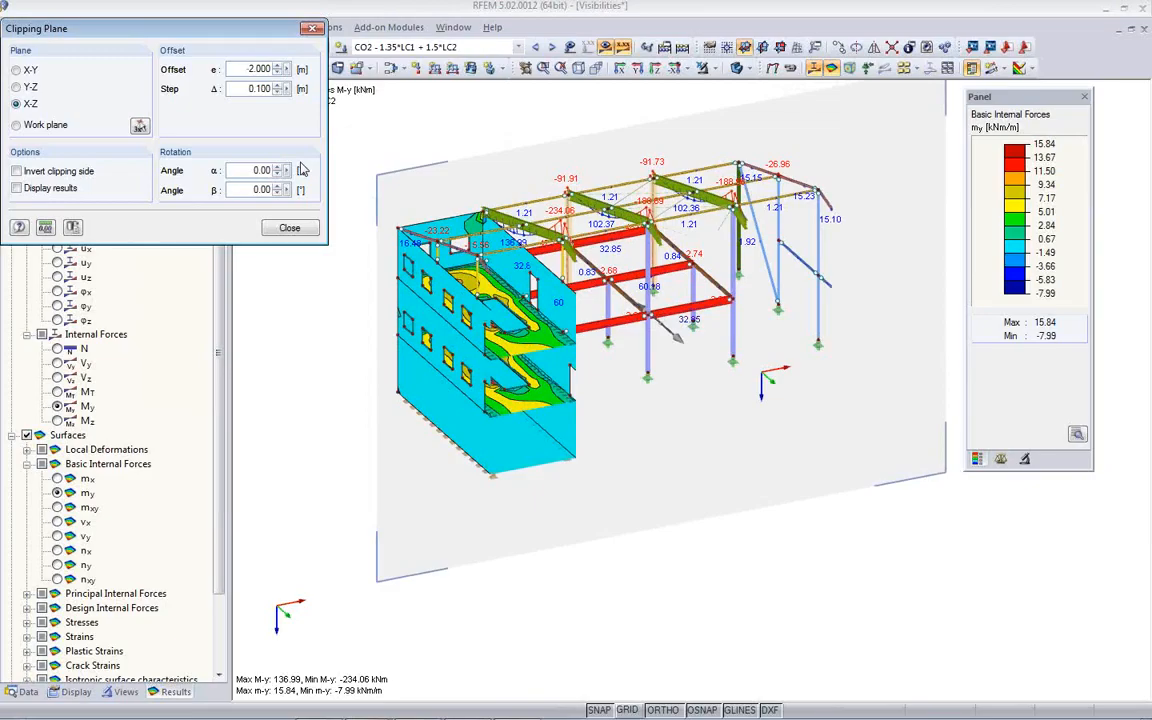
pyautogui.click(289, 229)
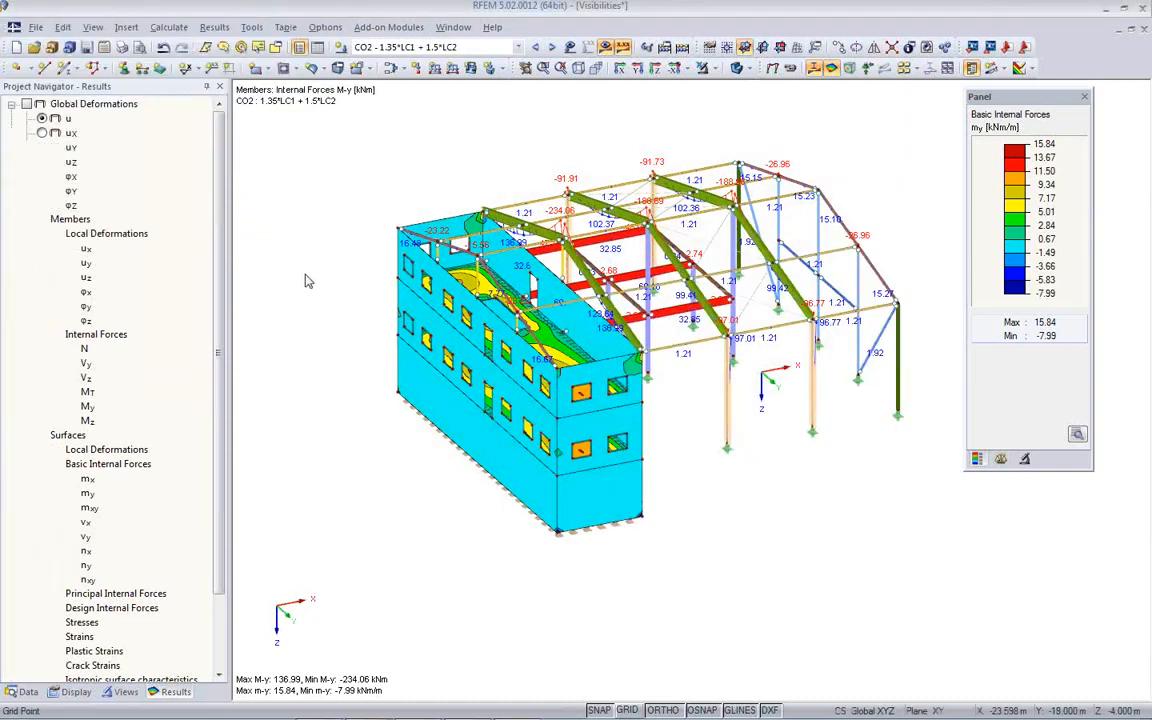
# - Hide the results and display the work plane grid around the model
pyautogui.click(603, 51)
pyautogui.keyDown('ctrl'); pyautogui.moveTo(733, 273); pyautogui.dragTo(345, 300, button='middle'); pyautogui.keyUp('ctrl')
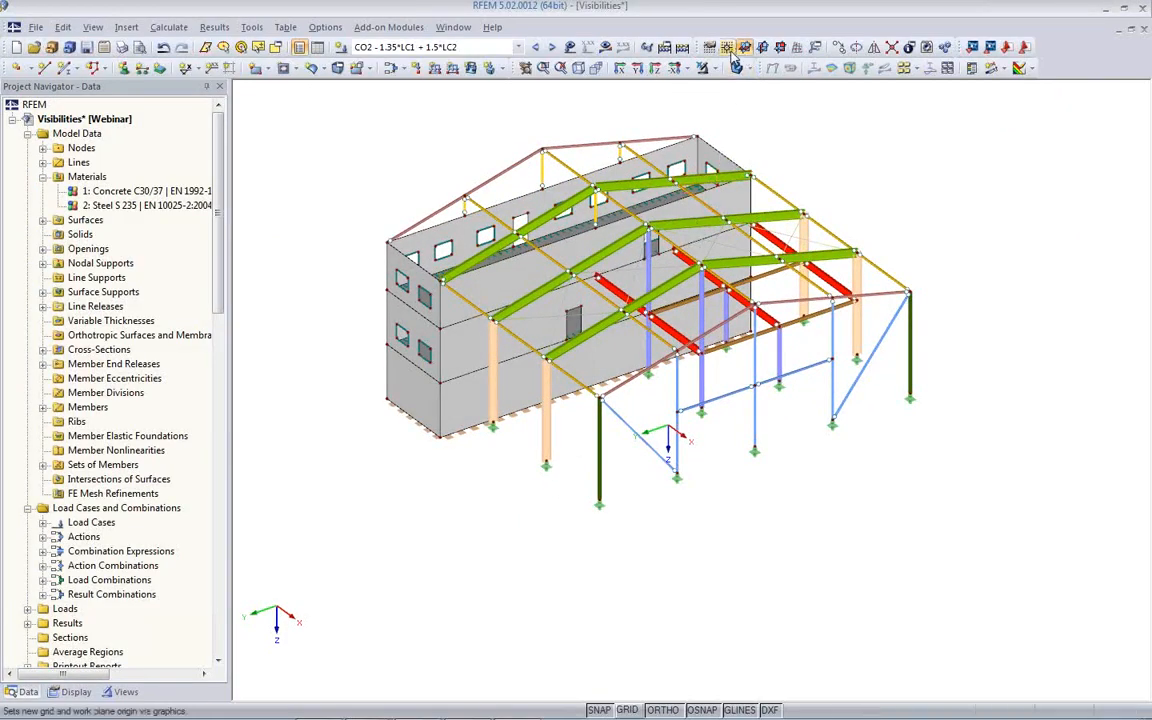
pyautogui.click(626, 709)
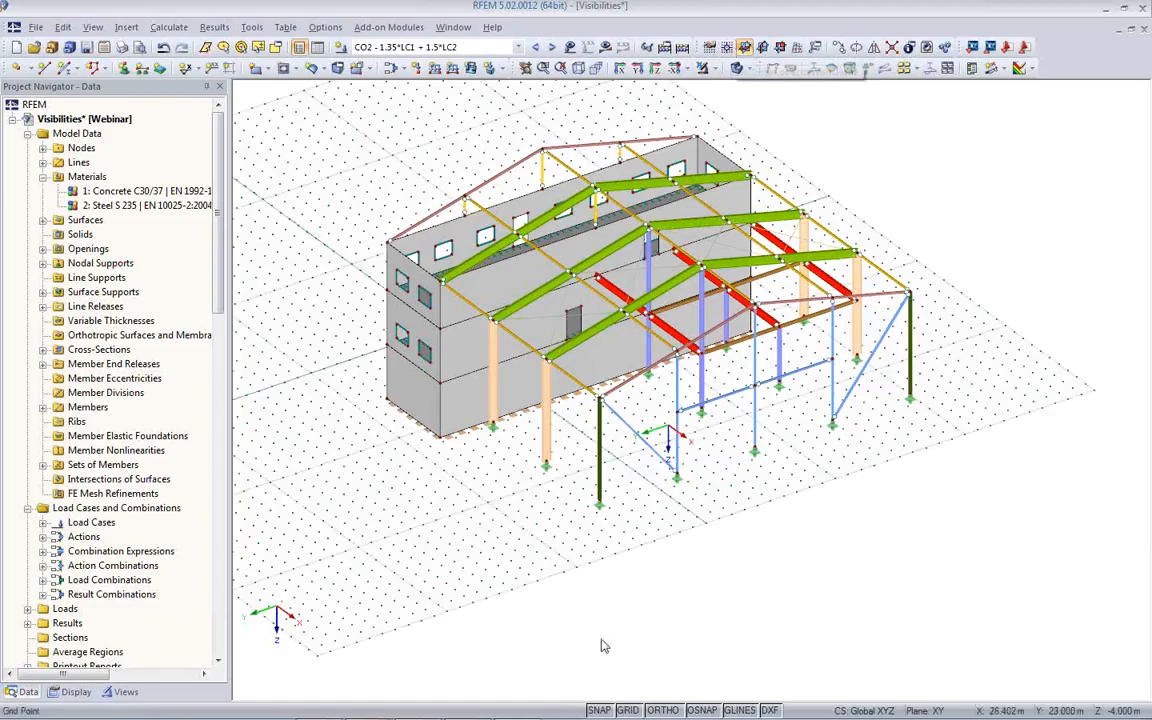
pyautogui.keyDown('ctrl'); pyautogui.moveTo(540, 558); pyautogui.dragTo(625, 430, button='middle'); pyautogui.keyUp('ctrl')
# - Set the work plane origin on Node No. 165 at the level of the supports
pyautogui.click(650, 47)
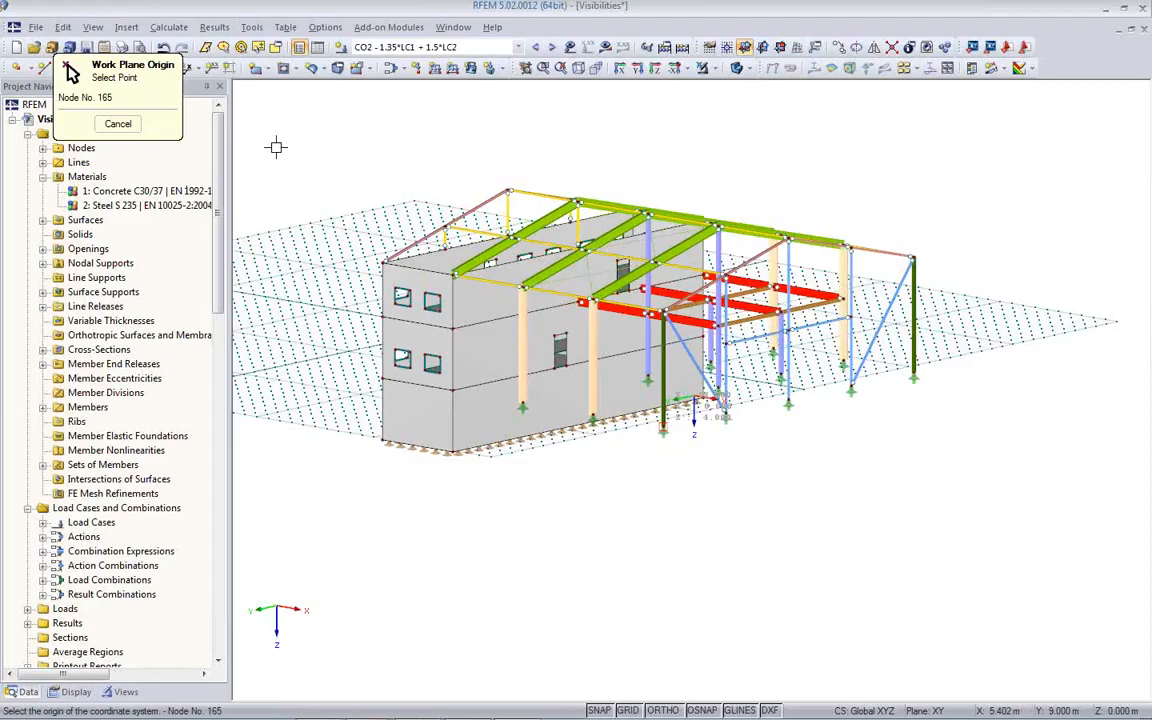
pyautogui.click(613, 388)
pyautogui.rightClick(633, 388)
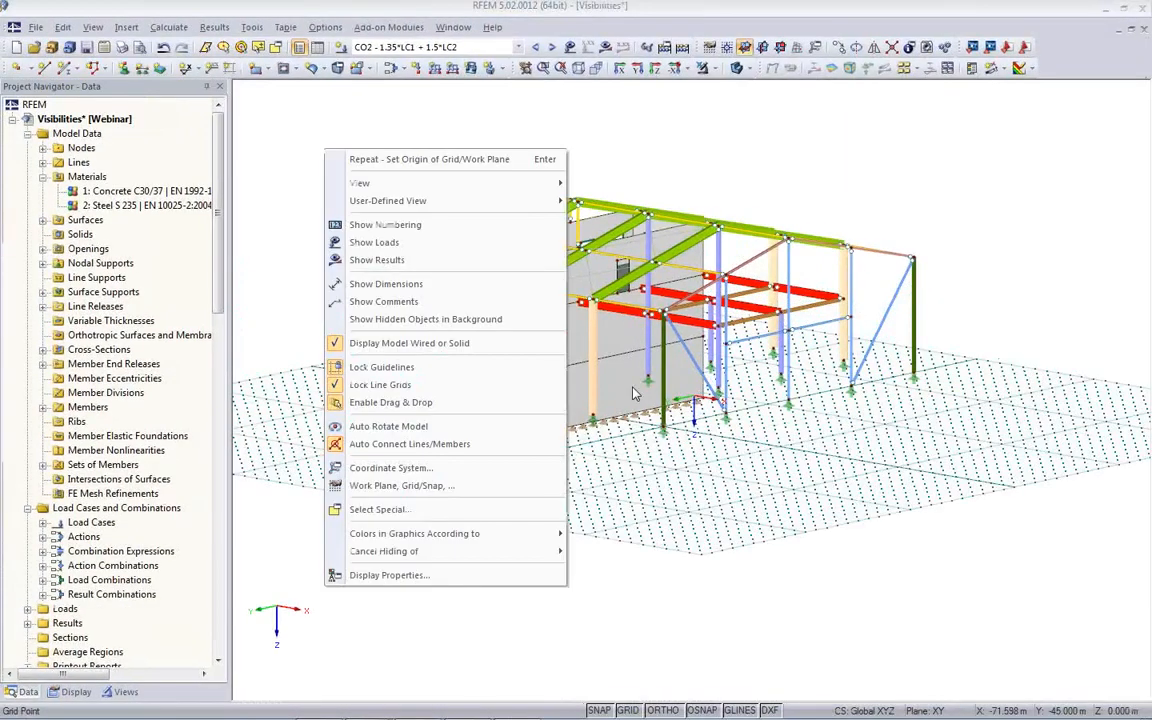
pyautogui.click(660, 496)
# - Start a new visual object described as 1 and load the file 3Men.3DS for it
pyautogui.keyDown('ctrl'); pyautogui.moveTo(665, 492); pyautogui.dragTo(705, 580, button='middle'); pyautogui.keyUp('ctrl')
pyautogui.click(126, 27)
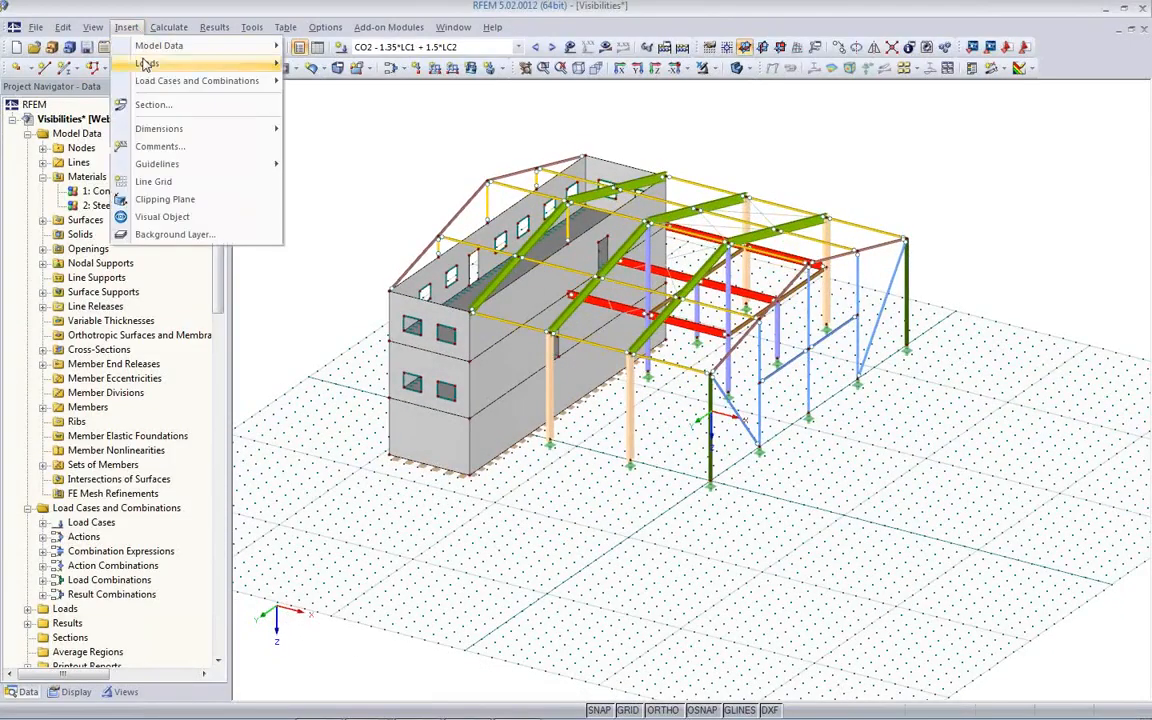
pyautogui.click(165, 218)
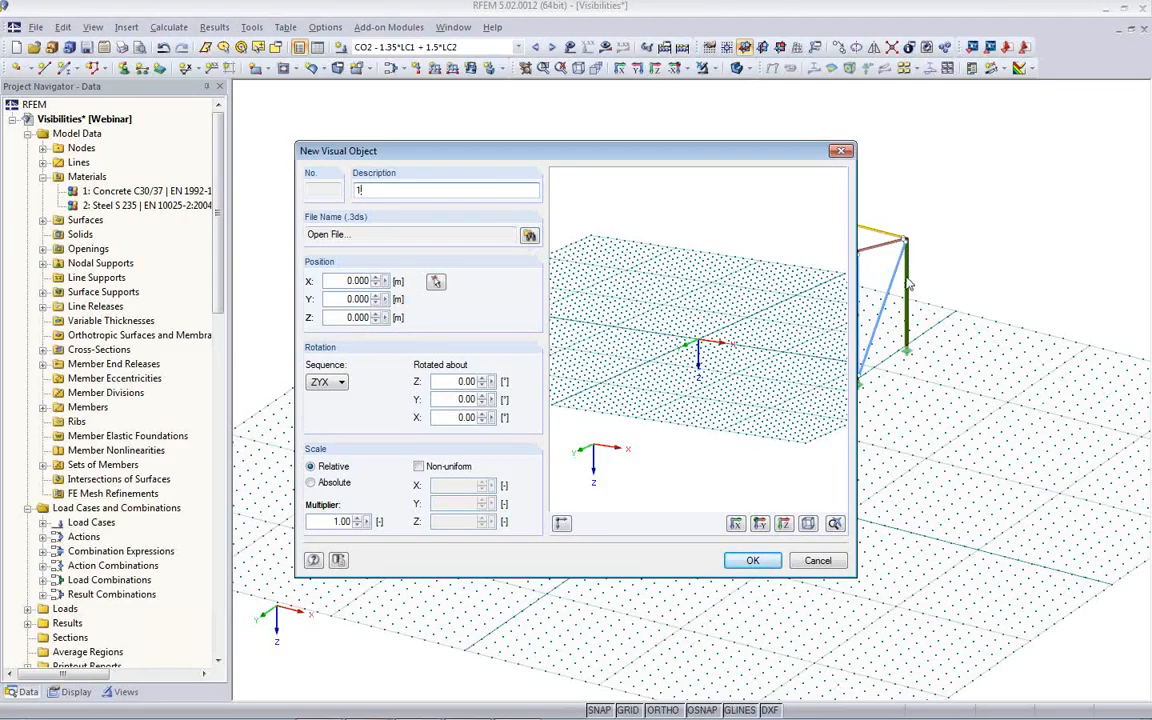
pyautogui.click(529, 236)
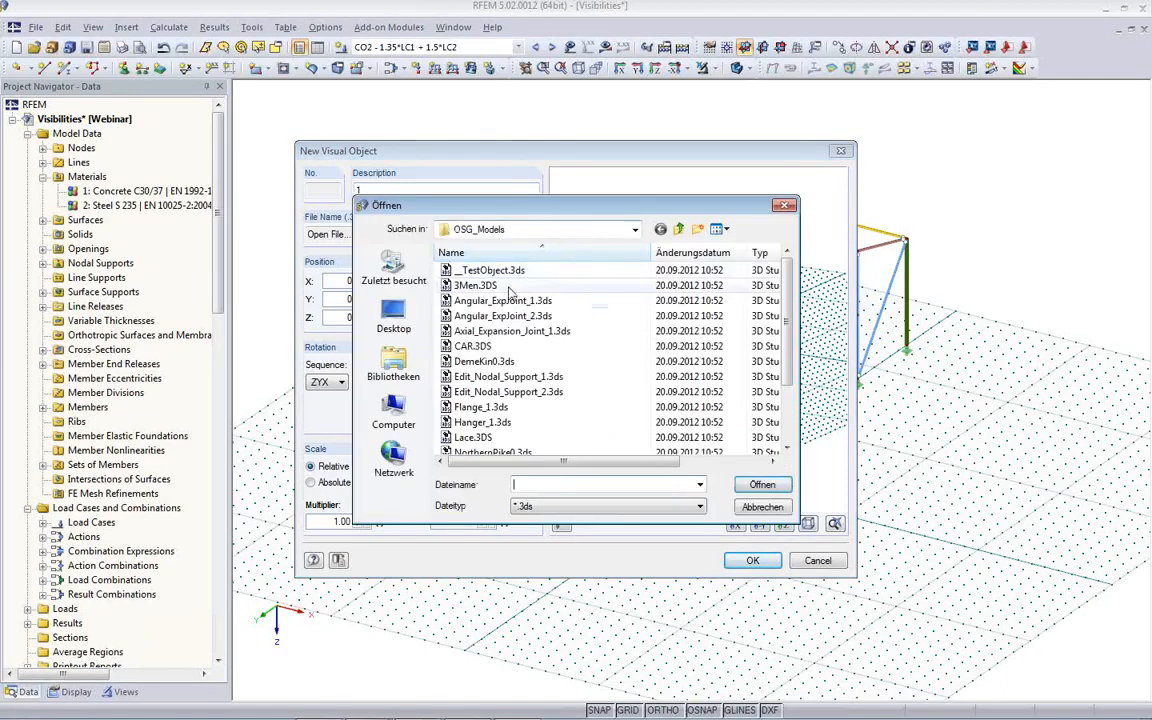
pyautogui.click(476, 286)
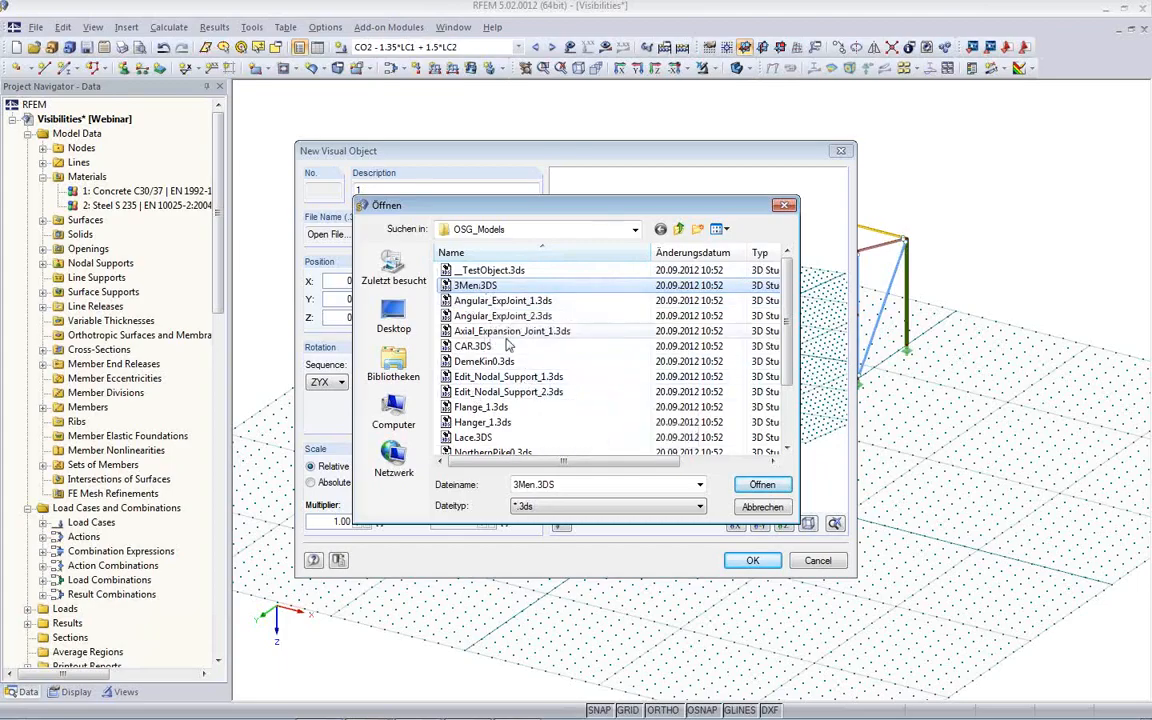
pyautogui.click(762, 486)
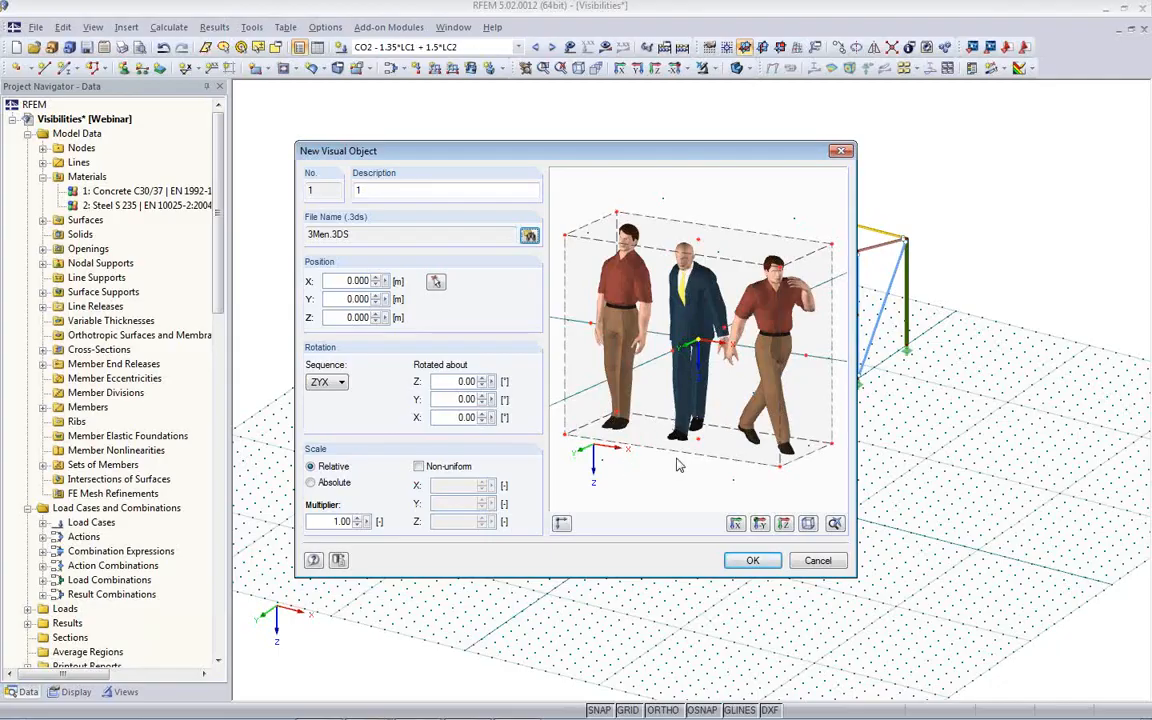
# - Use the figures' lower corner as insertion point, scale them by 2.00, and place them at Node No. 167
pyautogui.click(564, 441)
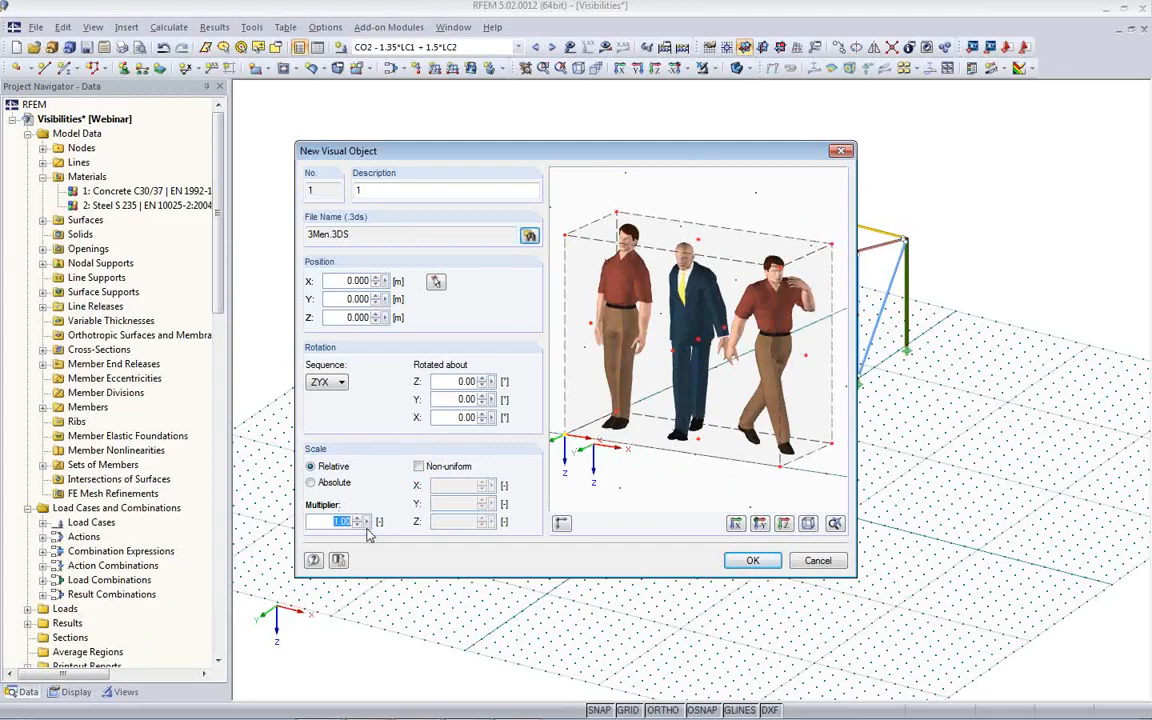
pyautogui.click(437, 284)
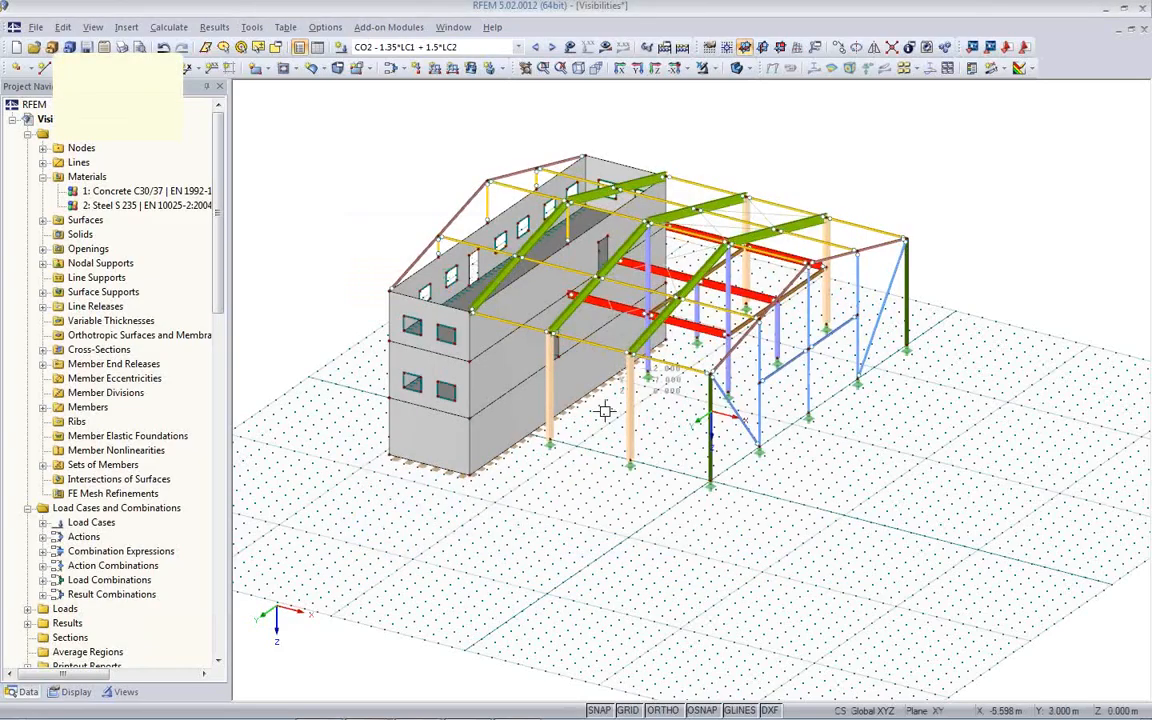
pyautogui.click(628, 463)
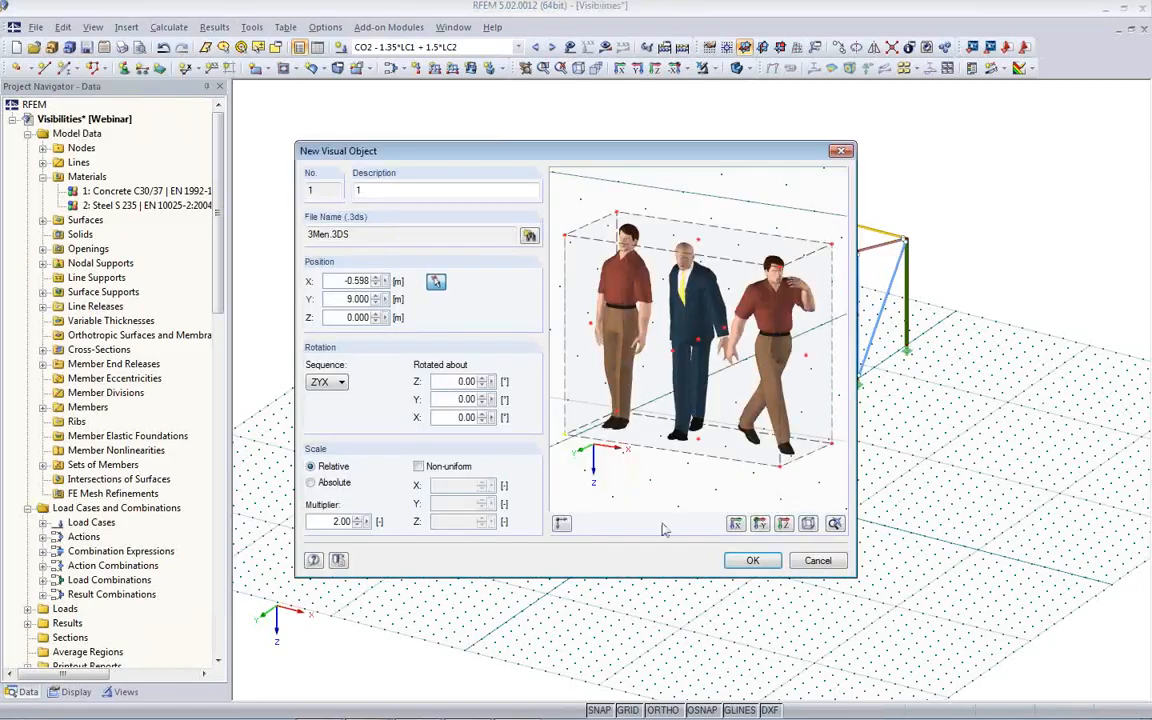
pyautogui.click(748, 561)
# - Set the Y position of the three-men visual object to 5 m
pyautogui.keyDown('ctrl'); pyautogui.moveTo(676, 535); pyautogui.dragTo(496, 473, button='middle'); pyautogui.keyUp('ctrl')
pyautogui.scroll(4, 537, 452)
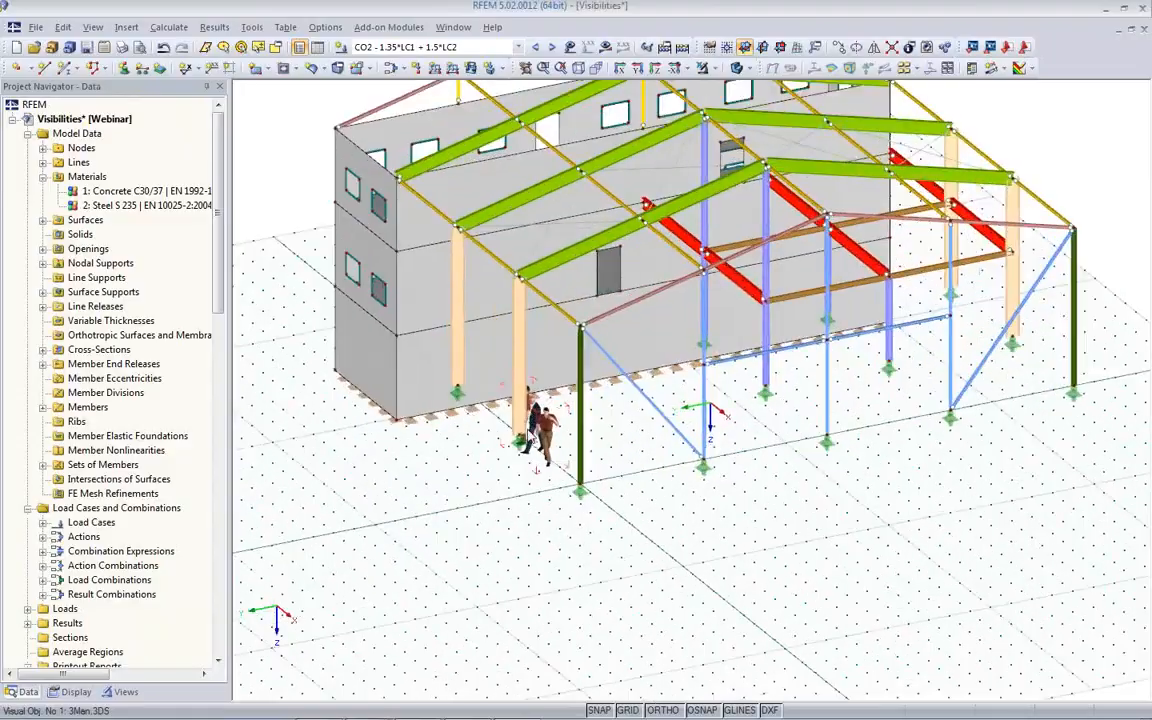
pyautogui.scroll(5, 537, 452)
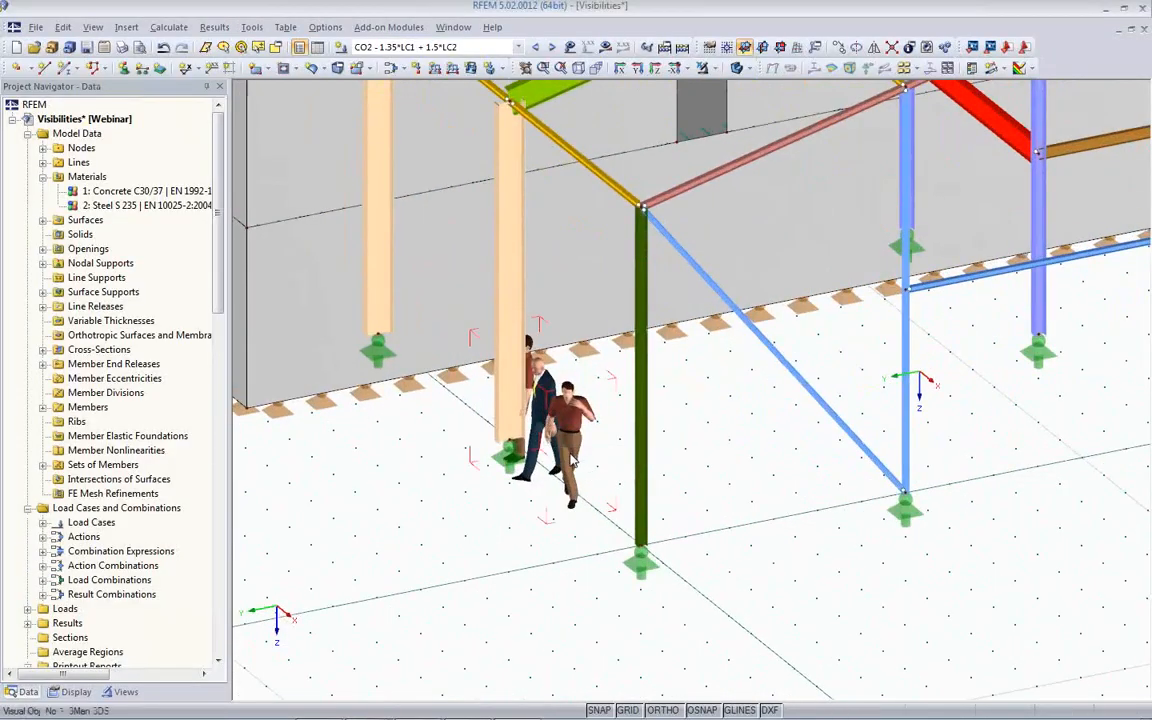
pyautogui.doubleClick(567, 455)
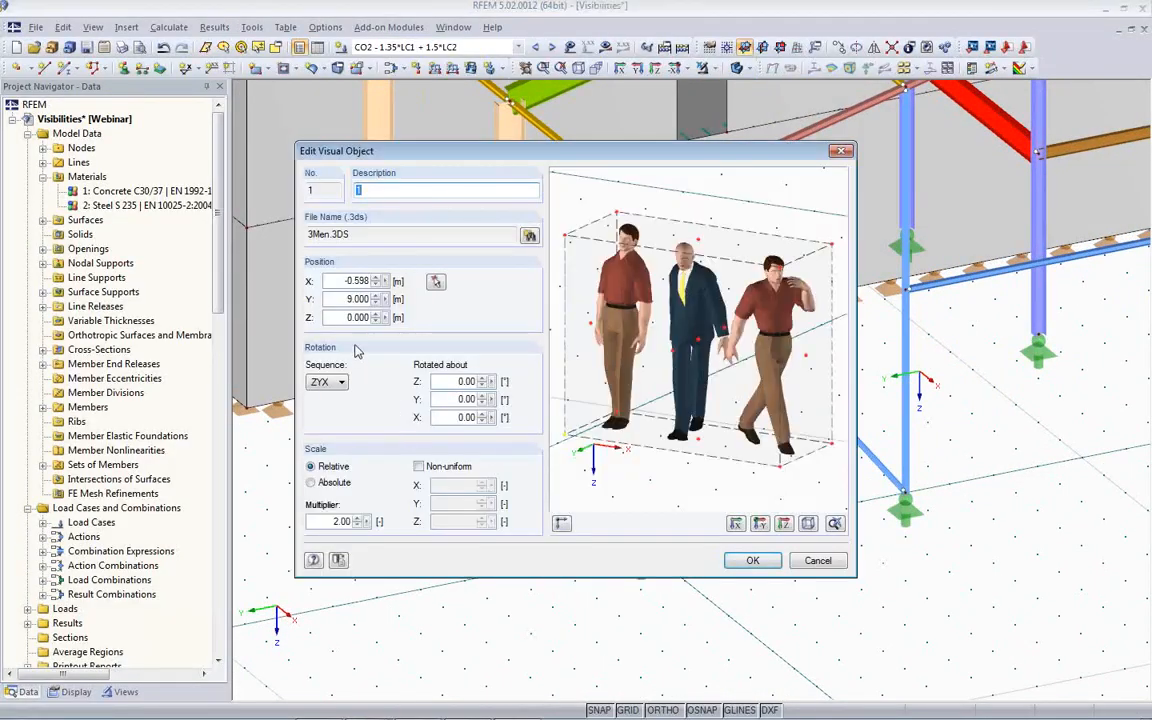
pyautogui.doubleClick(338, 281)
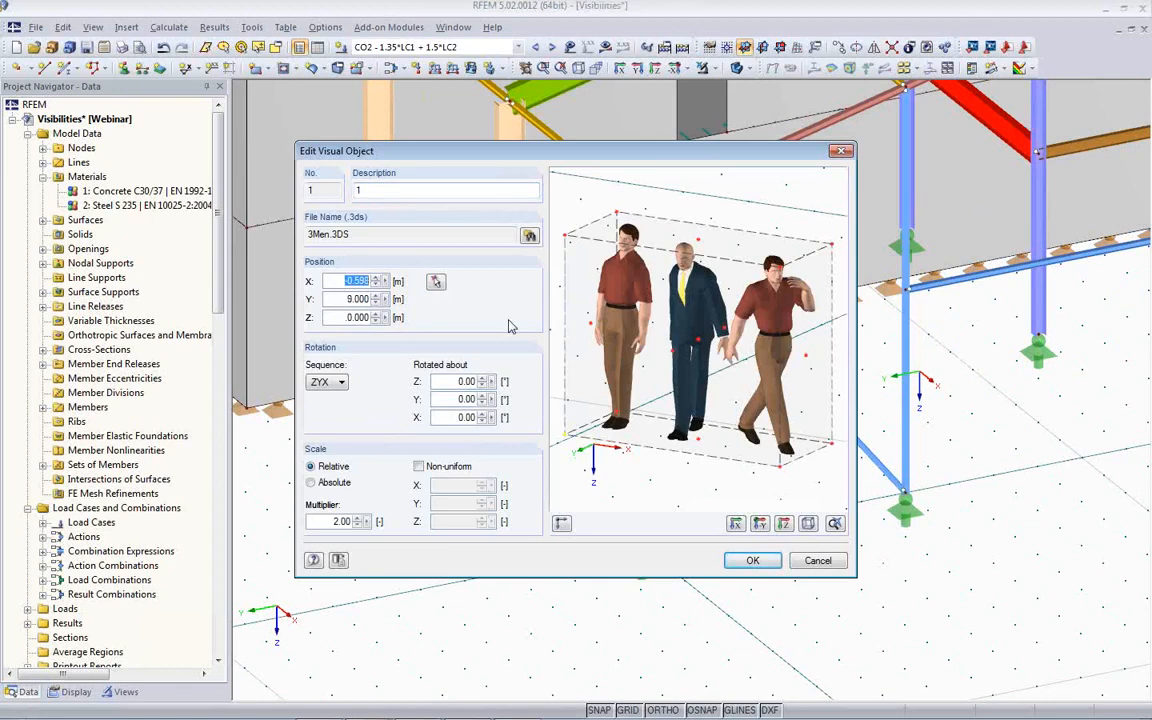
pyautogui.doubleClick(341, 299)
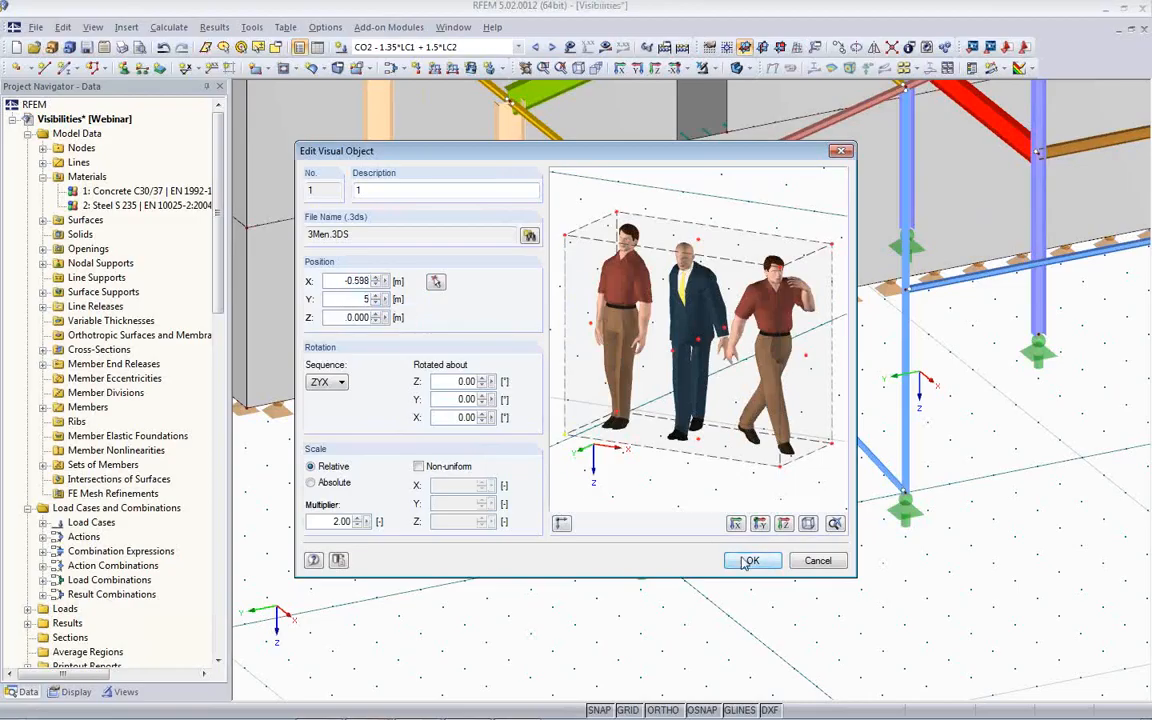
pyautogui.click(748, 561)
# - Inspect the placed figures from several sides, display the results on the whole model, and apply the user-defined view Floors
pyautogui.keyDown('ctrl'); pyautogui.moveTo(740, 518); pyautogui.dragTo(992, 302, button='middle'); pyautogui.keyUp('ctrl')
pyautogui.keyDown('ctrl'); pyautogui.moveTo(1000, 312); pyautogui.dragTo(706, 549, button='middle'); pyautogui.keyUp('ctrl')
pyautogui.scroll(-2, 706, 549)
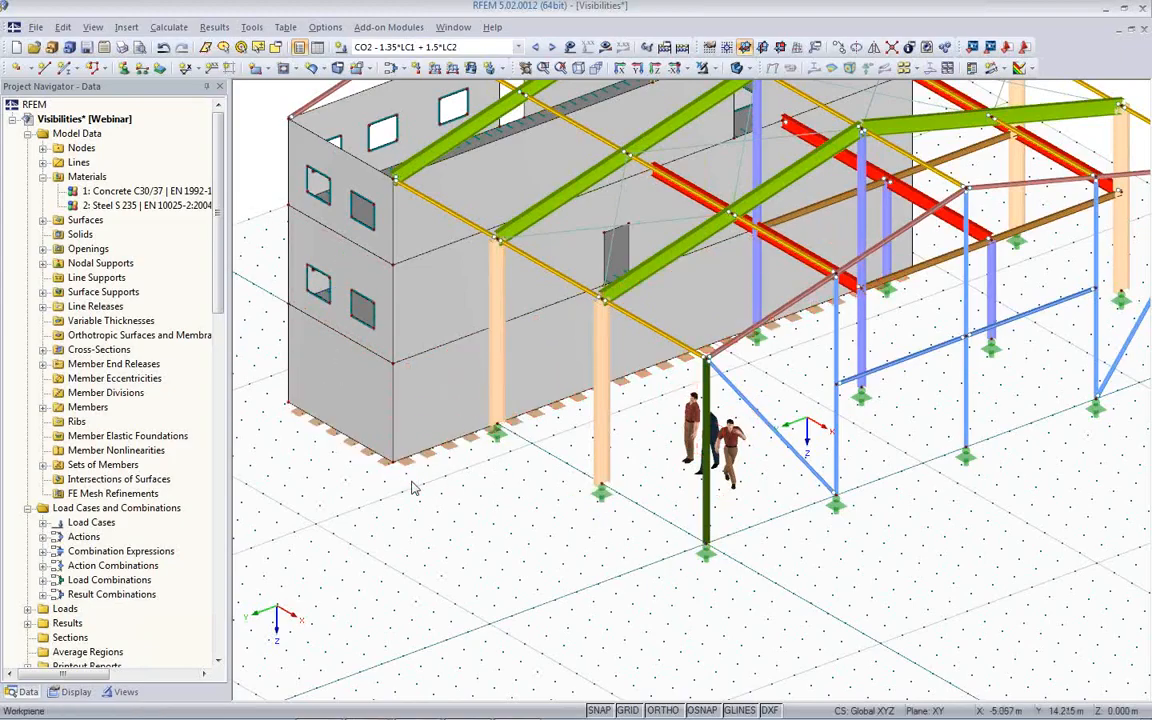
pyautogui.scroll(-3, 413, 488)
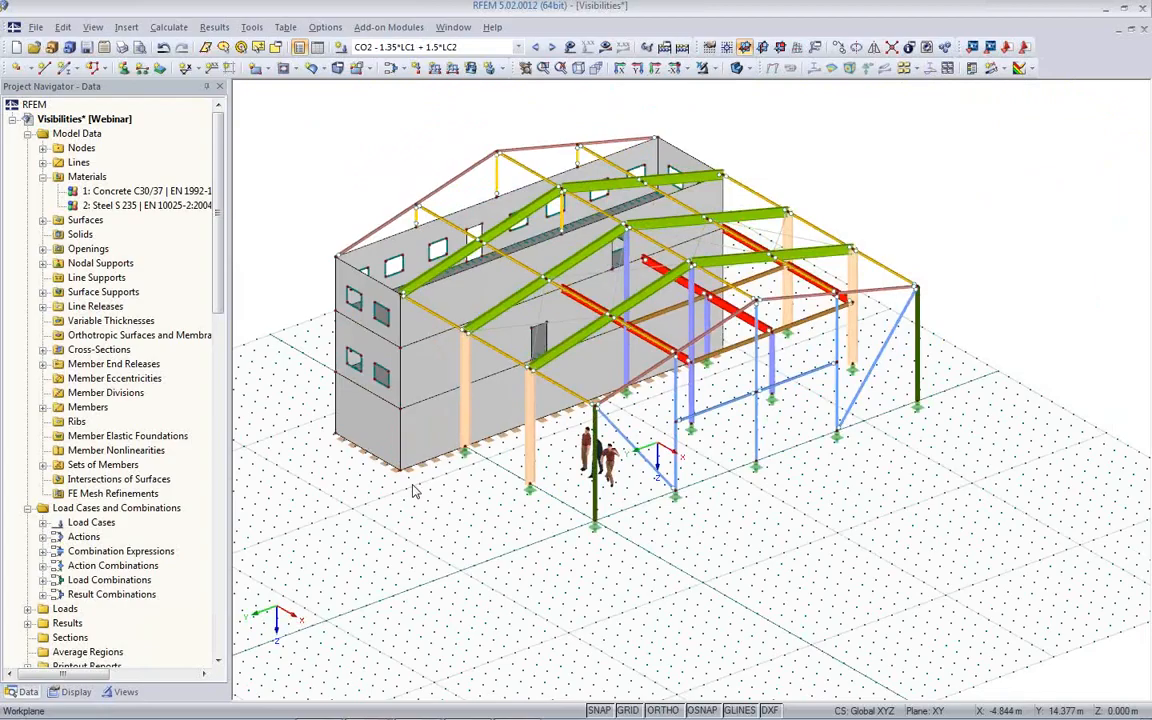
pyautogui.keyDown('ctrl'); pyautogui.moveTo(771, 488); pyautogui.dragTo(222, 491, button='middle'); pyautogui.keyUp('ctrl')
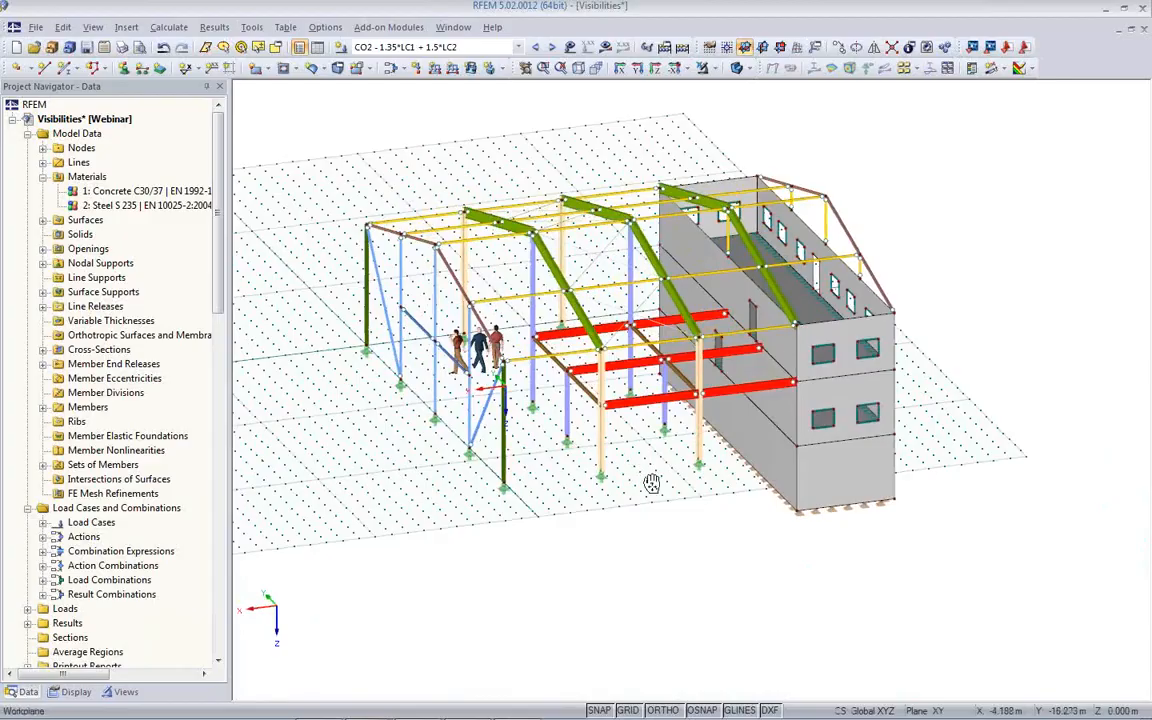
pyautogui.moveTo(651, 483); pyautogui.dragTo(614, 527, button='middle')
pyautogui.click(605, 48)
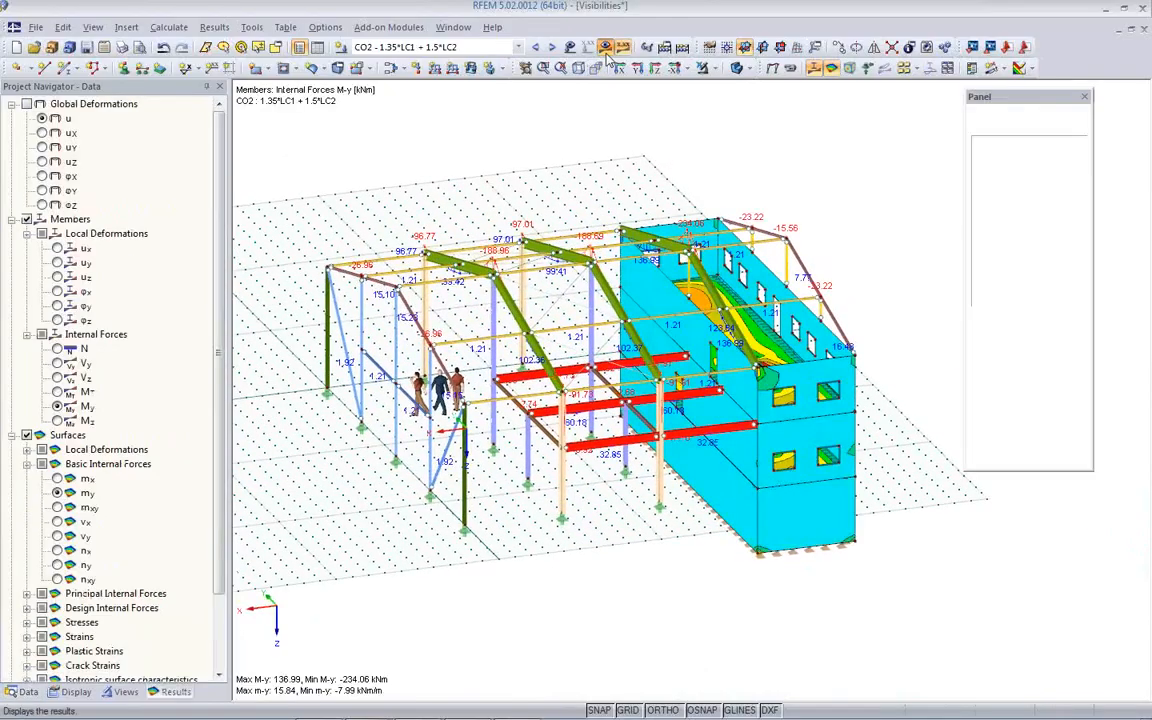
pyautogui.click(124, 691)
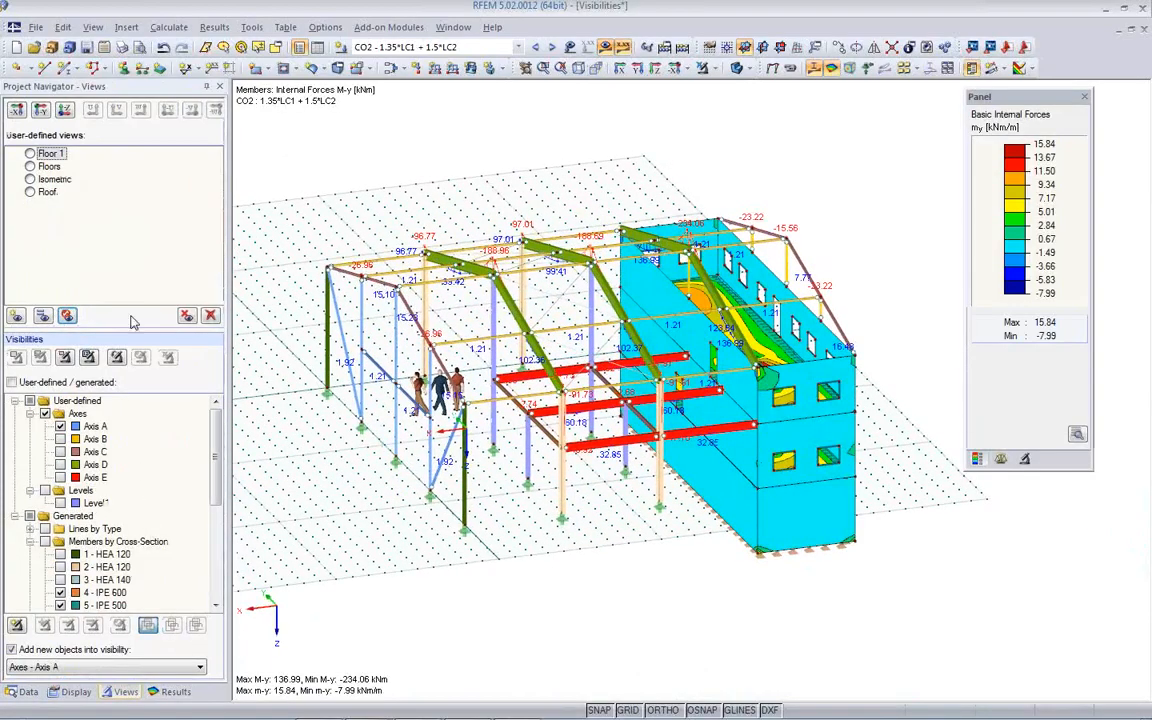
pyautogui.click(31, 167)
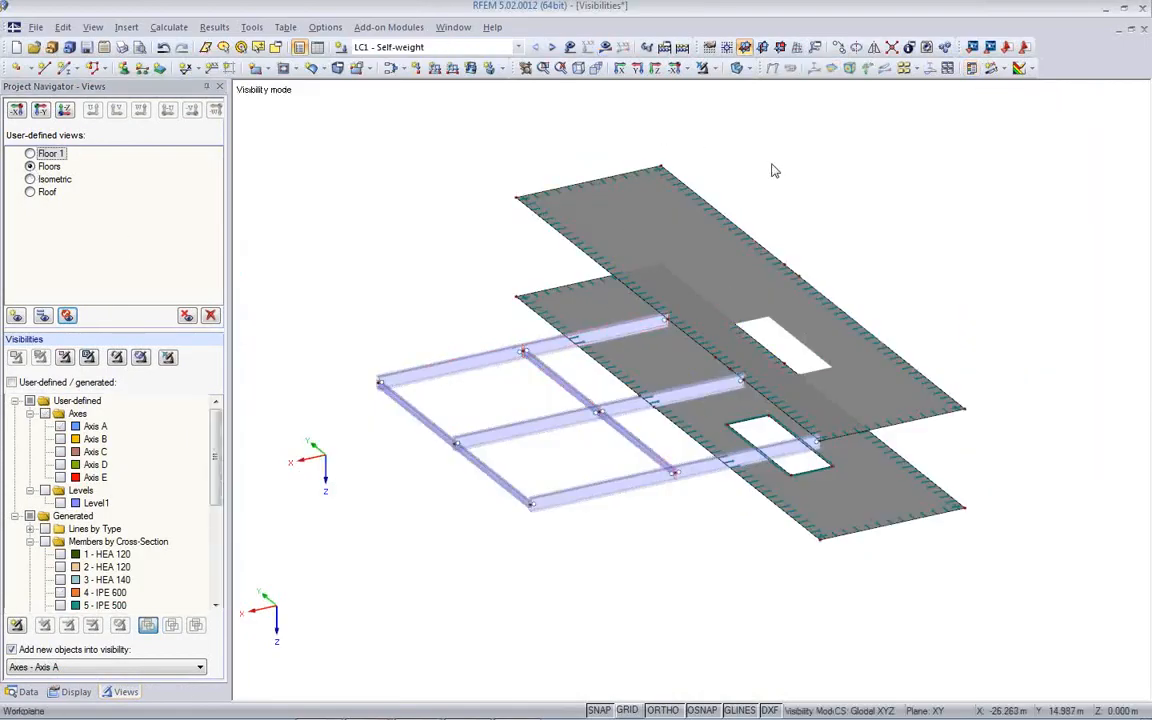
# - Display the results of load combination CO2 on the floors
pyautogui.click(606, 49)
pyautogui.click(603, 400)
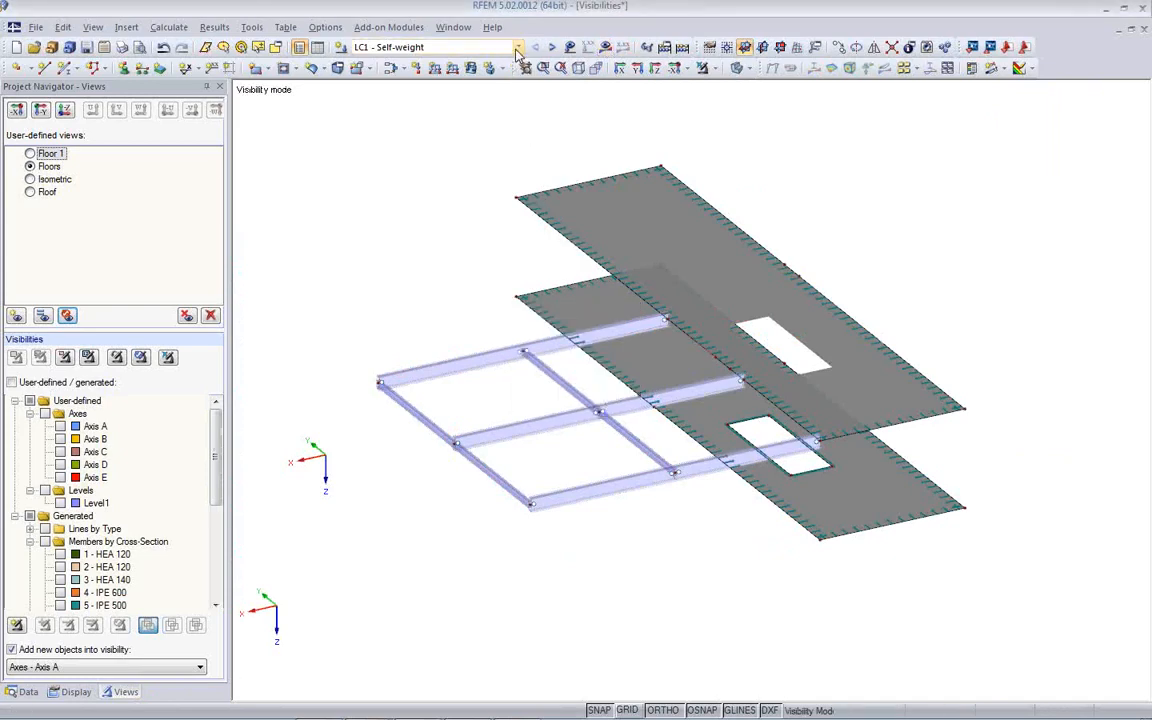
pyautogui.click(465, 47)
pyautogui.click(505, 115)
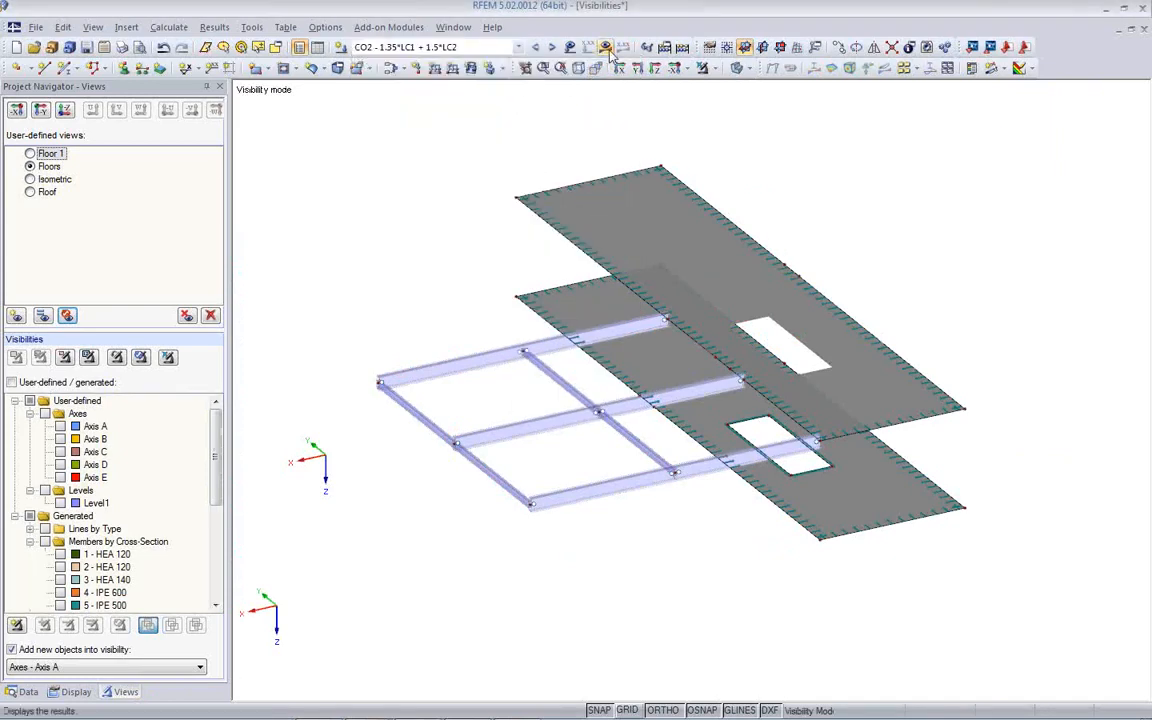
# - Compare the deformed floors and beams in solid and transparent rendering, ending with the transparent display
pyautogui.click(741, 70)
pyautogui.moveTo(816, 313); pyautogui.dragTo(758, 333, button='middle')
pyautogui.click(738, 68)
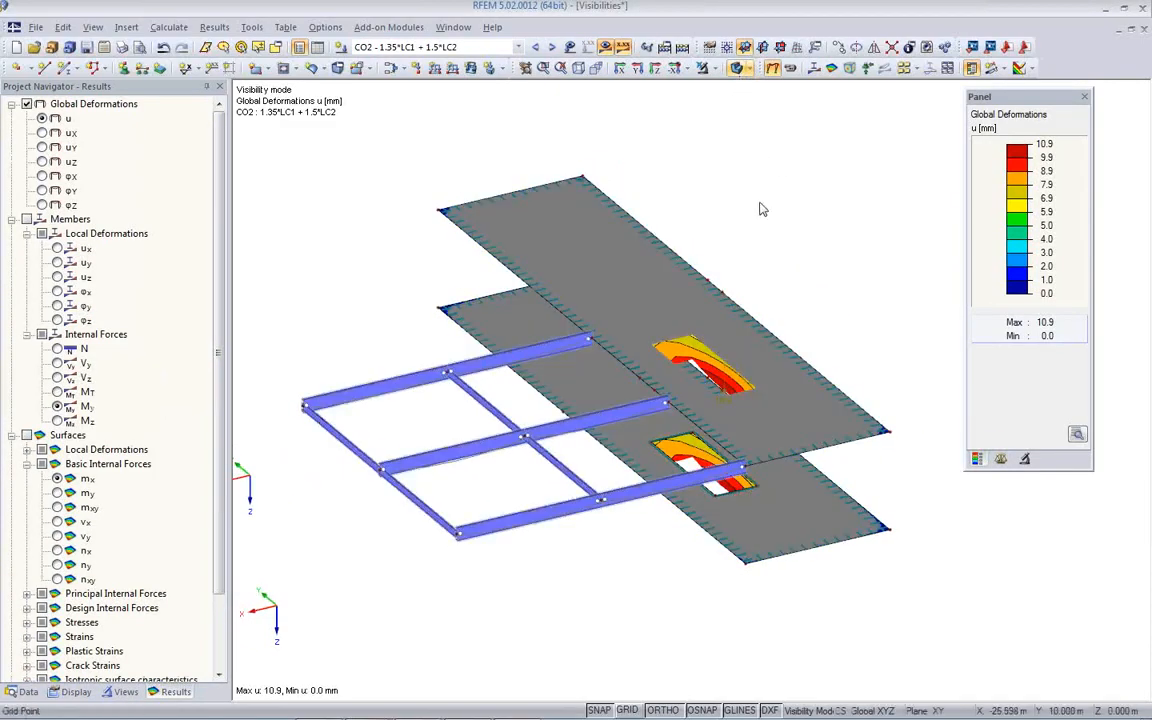
pyautogui.click(738, 68)
pyautogui.keyDown('ctrl'); pyautogui.moveTo(567, 370); pyautogui.dragTo(675, 428, button='middle'); pyautogui.keyUp('ctrl')
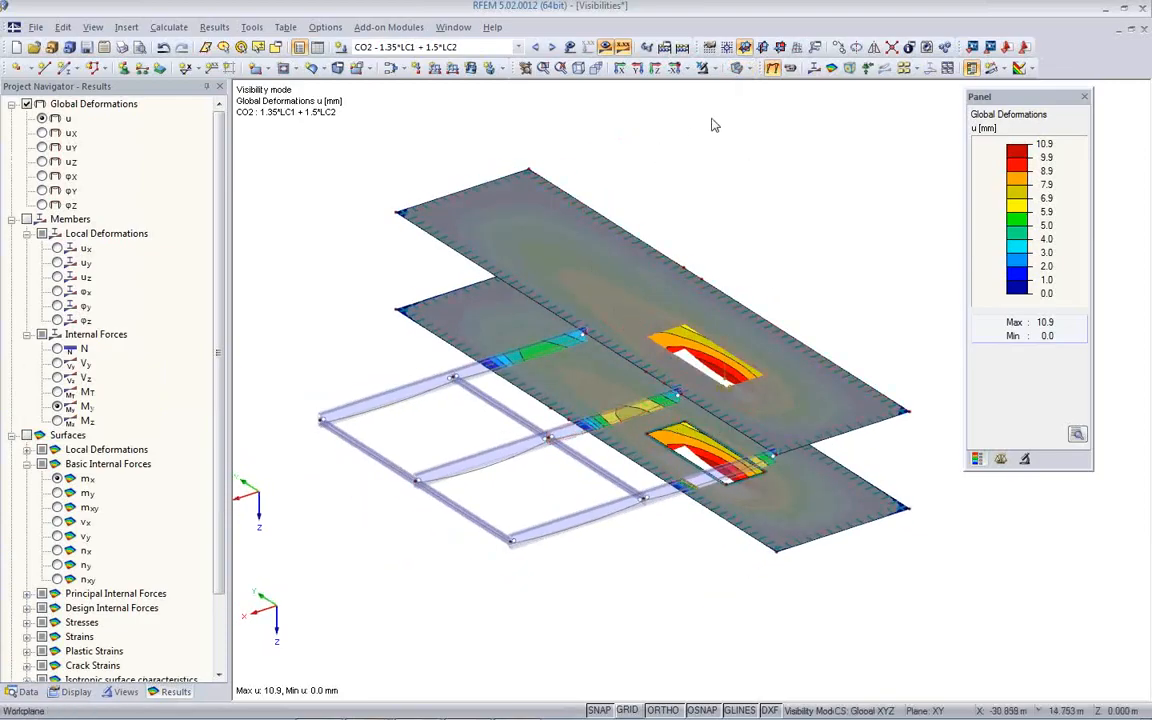
# - Display the basic internal forces my on the floor surfaces together with the member moments My
pyautogui.click(57, 493)
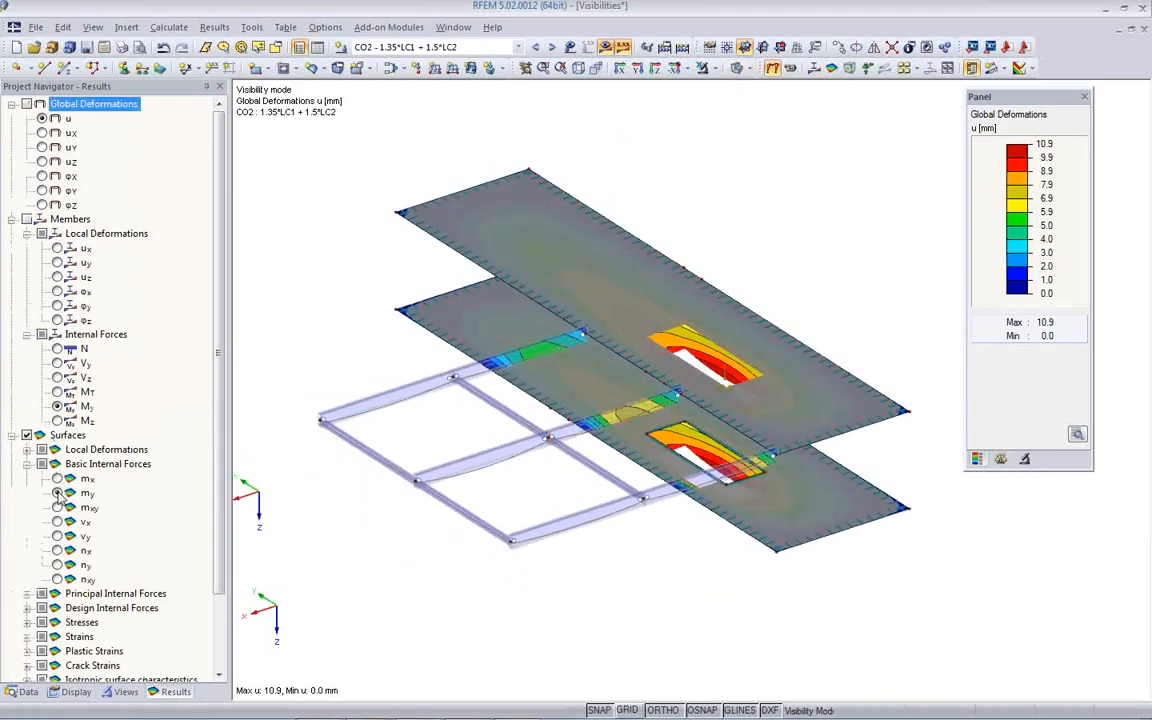
pyautogui.keyDown('ctrl'); pyautogui.moveTo(516, 447); pyautogui.dragTo(510, 513, button='middle'); pyautogui.keyUp('ctrl')
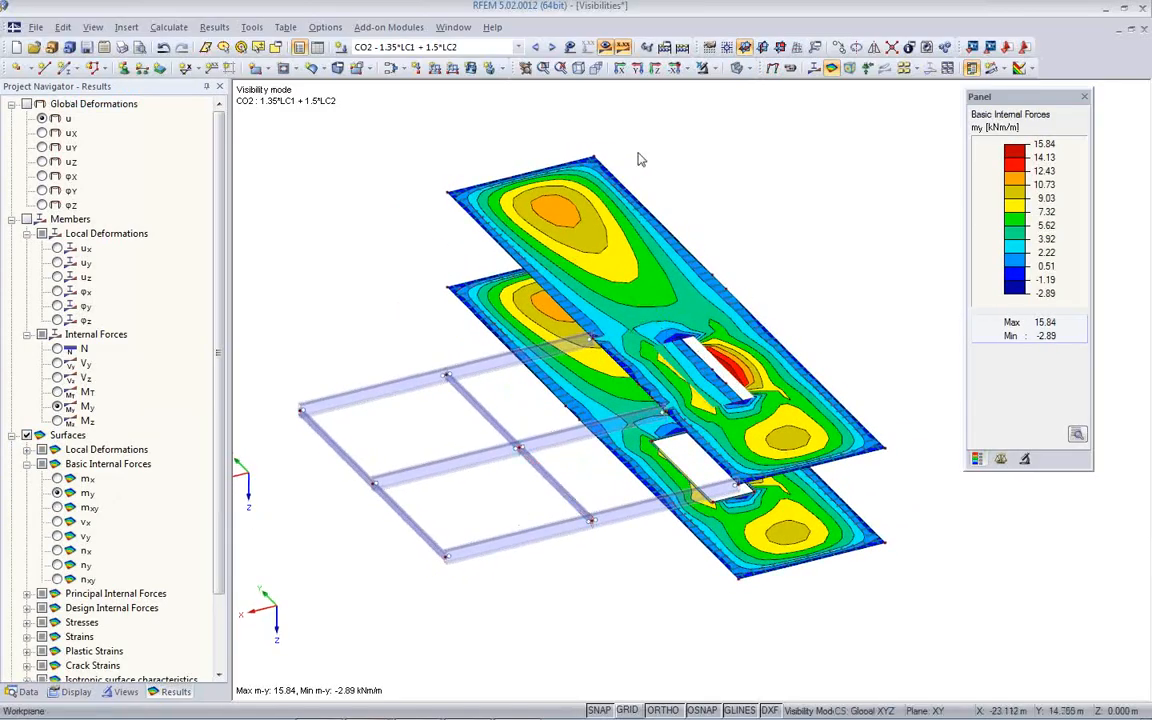
pyautogui.click(811, 72)
pyautogui.moveTo(547, 452); pyautogui.dragTo(585, 400, button='middle')
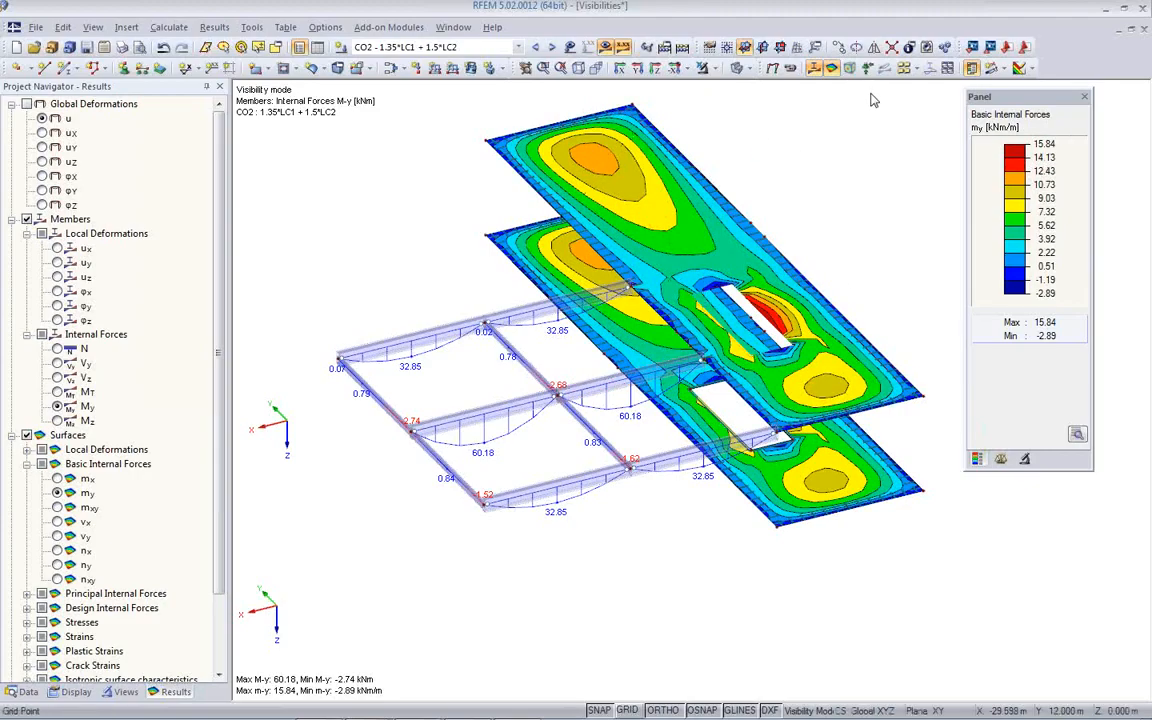
# - Show the my result values on the floor surfaces and hide them again
pyautogui.click(904, 70)
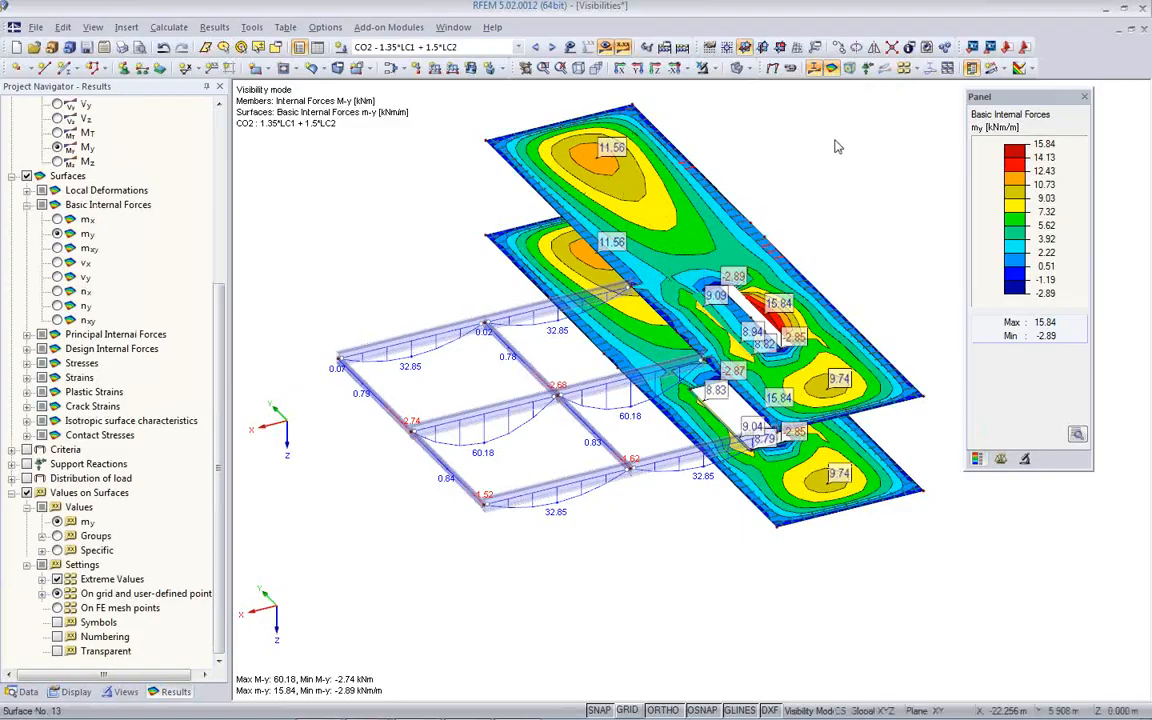
pyautogui.click(903, 71)
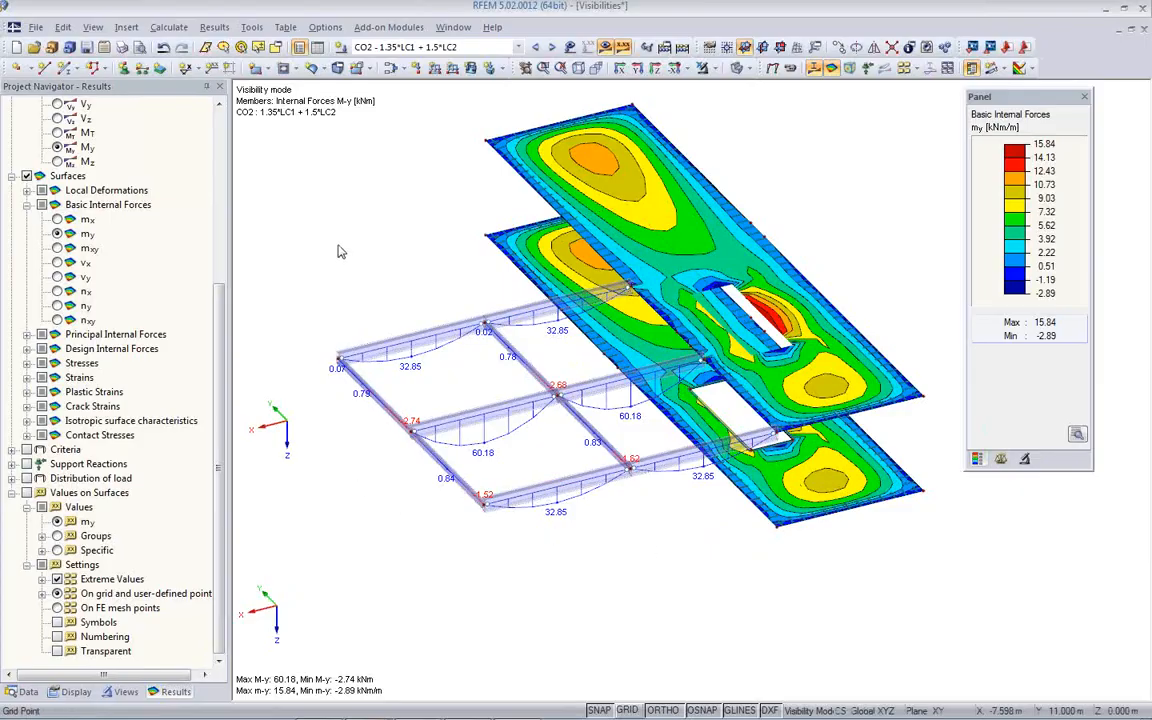
# - Query the object information for the outer floor beam, including its material, cross-section and internal forces My
pyautogui.click(251, 27)
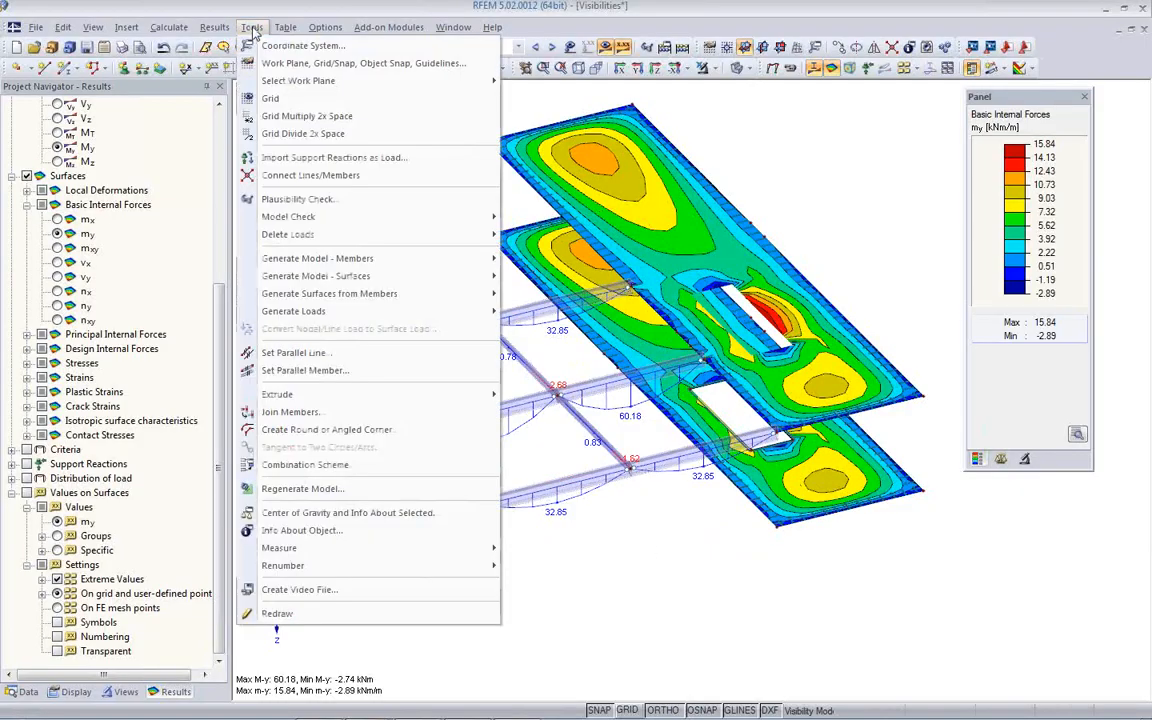
pyautogui.click(303, 531)
pyautogui.moveTo(386, 345)
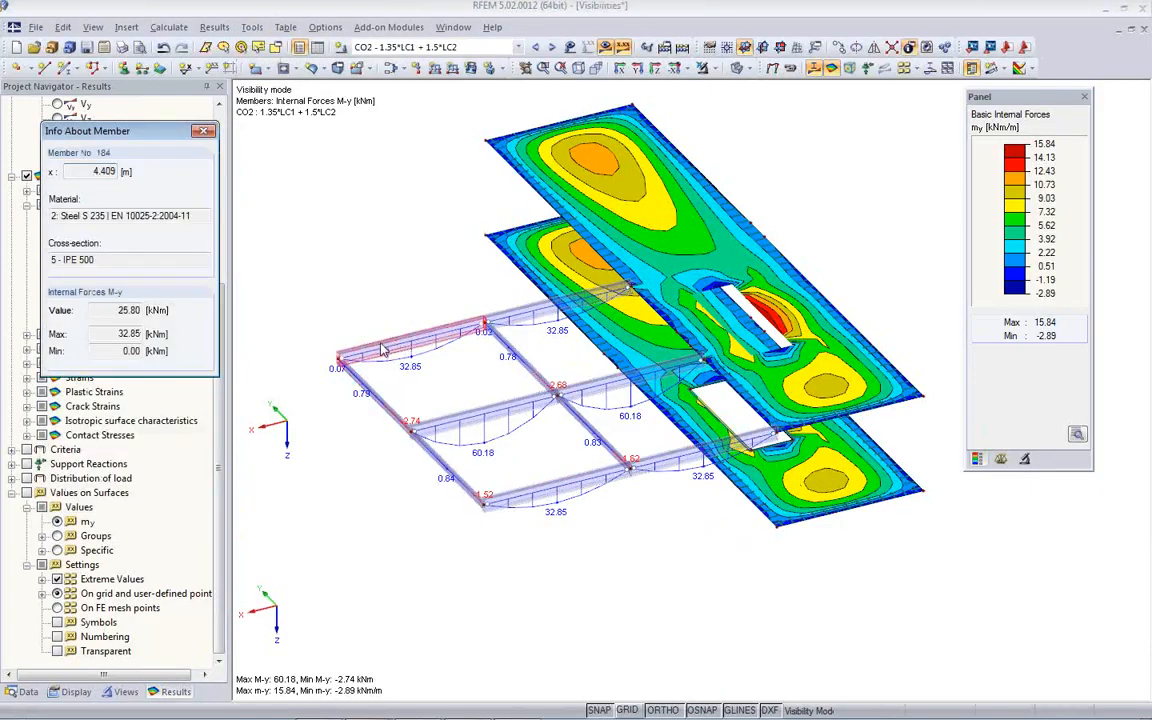
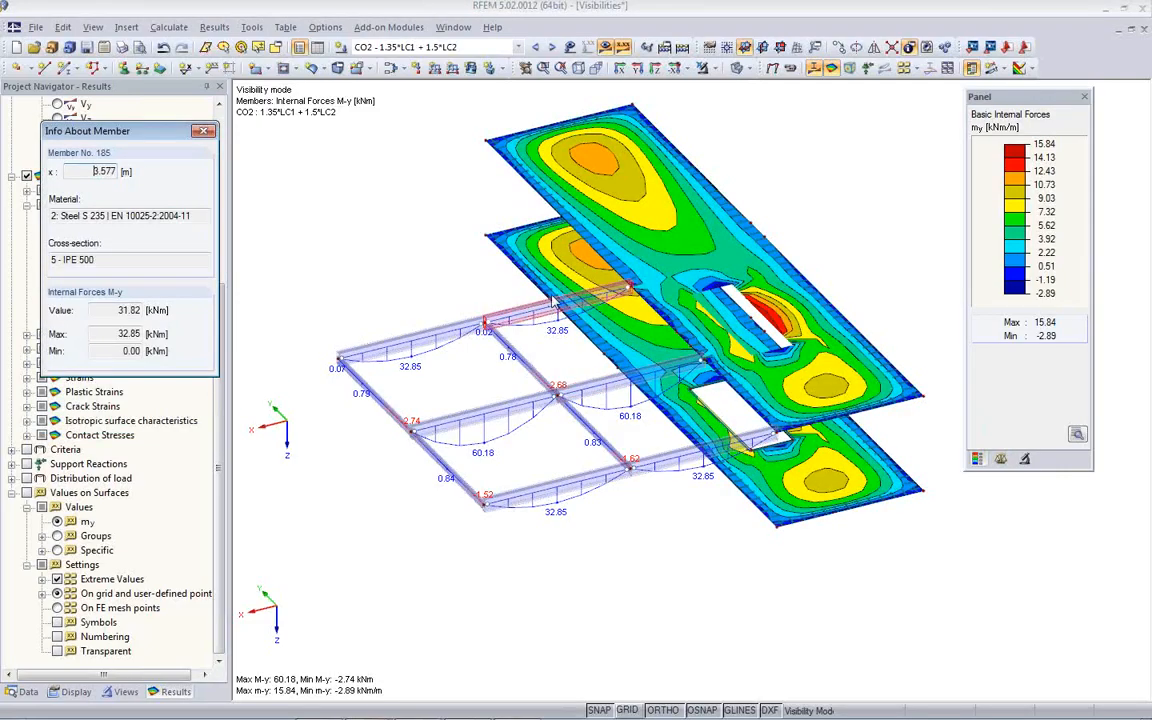
# - Switch the model to solid rendering and query the object information for the floor surfaces, including their basic internal forces my
pyautogui.click(741, 68)
pyautogui.click(790, 105)
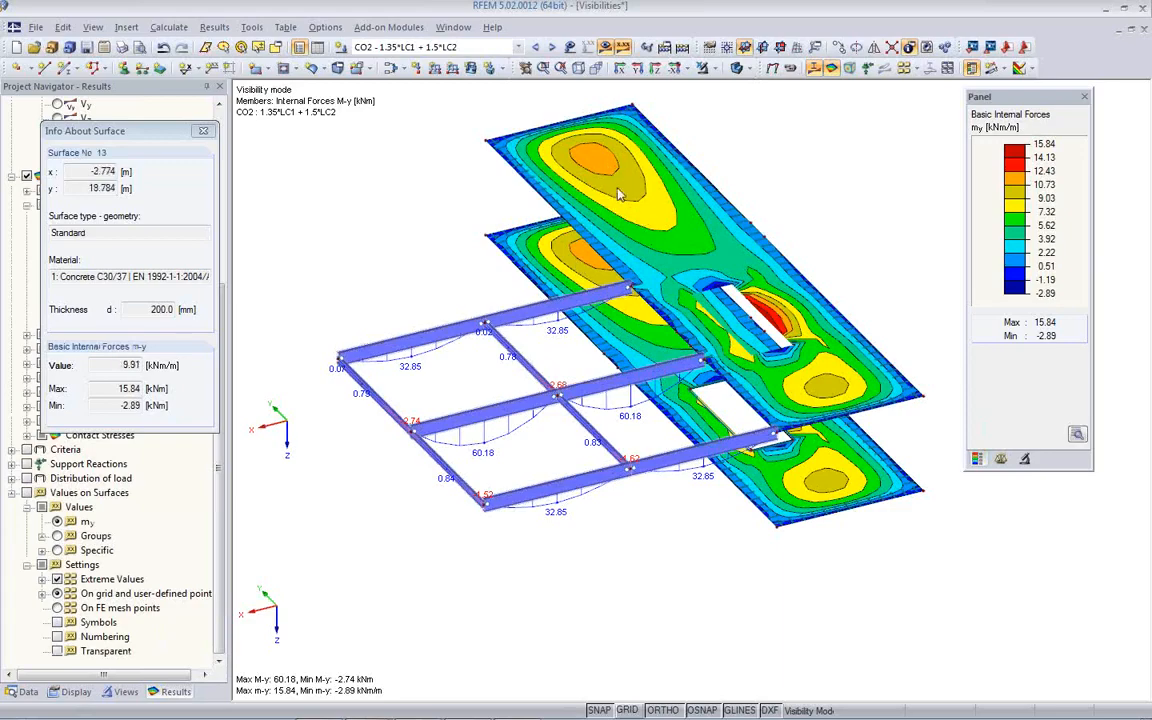
pyautogui.click(674, 172)
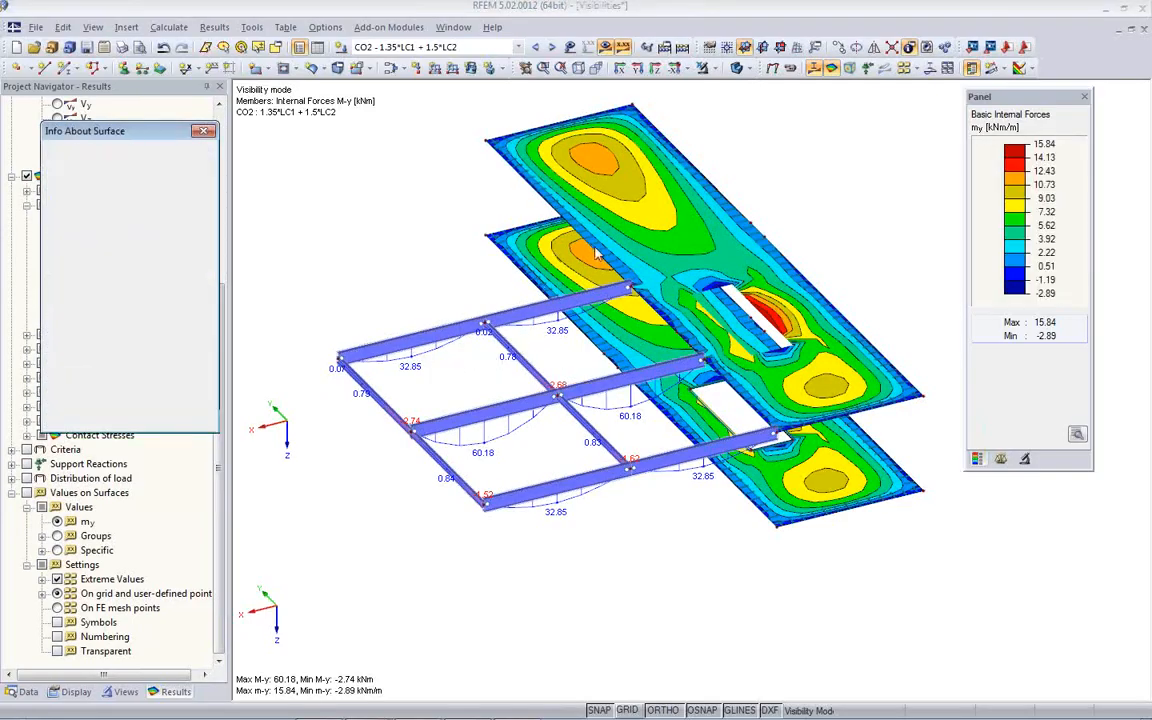
pyautogui.keyDown('ctrl'); pyautogui.moveTo(470, 358); pyautogui.dragTo(418, 360, button='middle'); pyautogui.keyUp('ctrl')
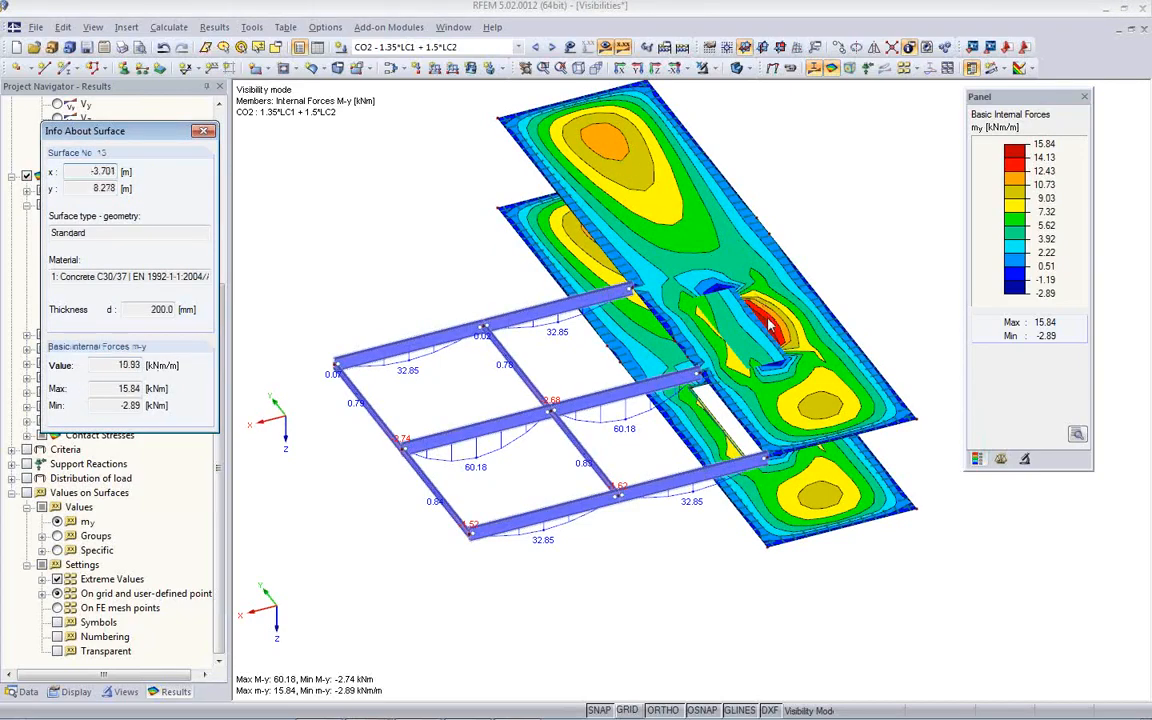
pyautogui.click(755, 375)
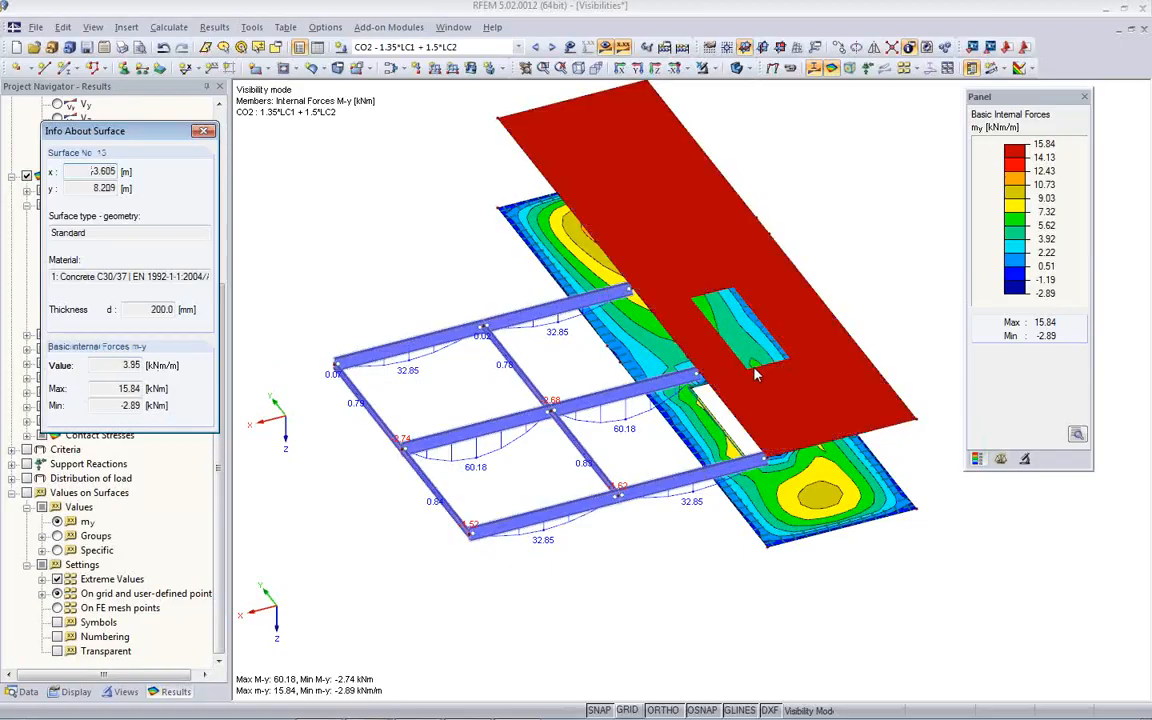
pyautogui.click(484, 578)
pyautogui.scroll(-1, 490, 577)
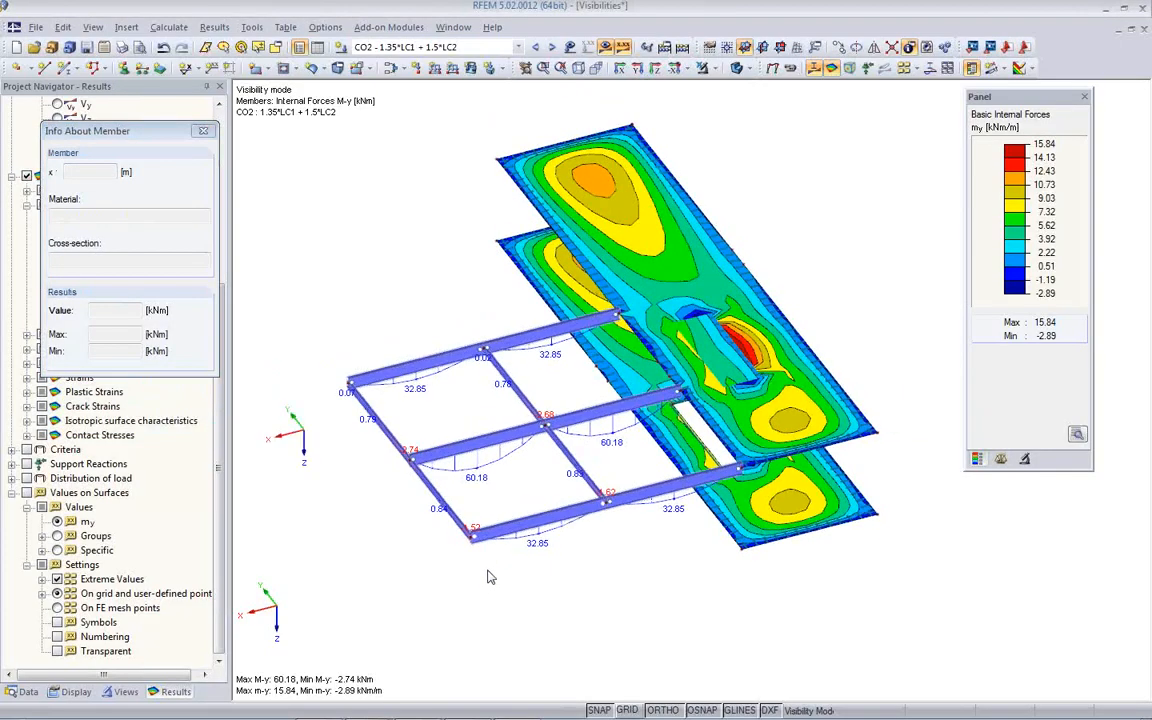
pyautogui.scroll(-1, 490, 577)
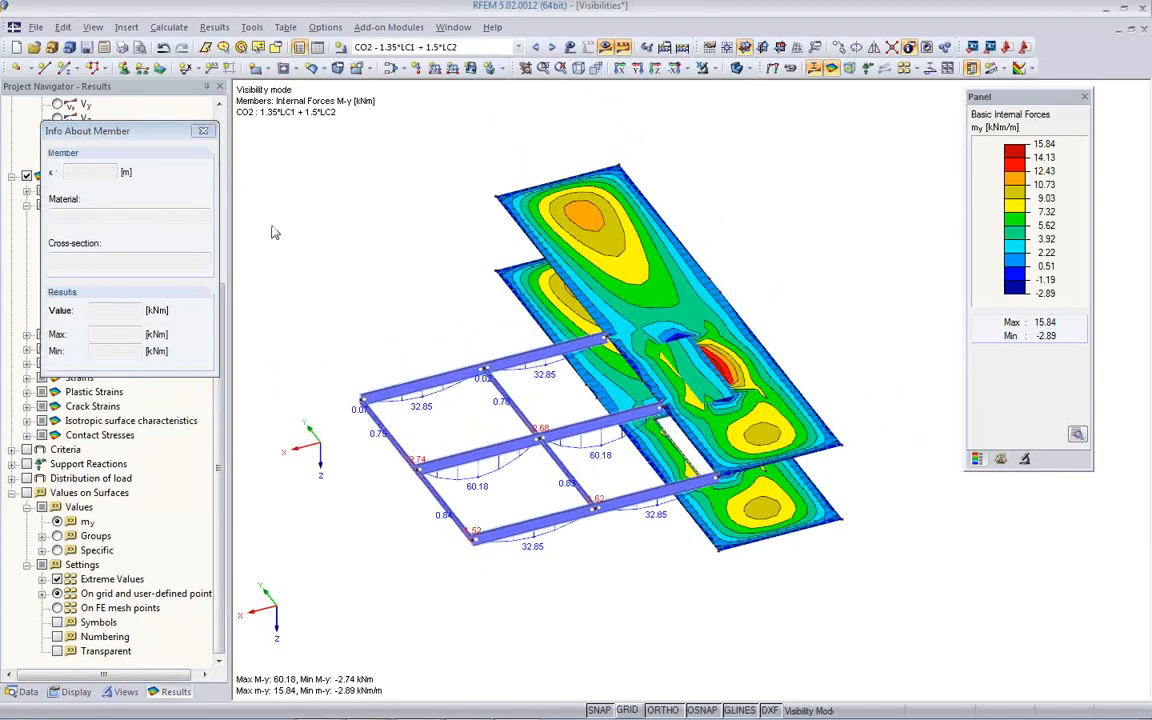
pyautogui.click(203, 133)
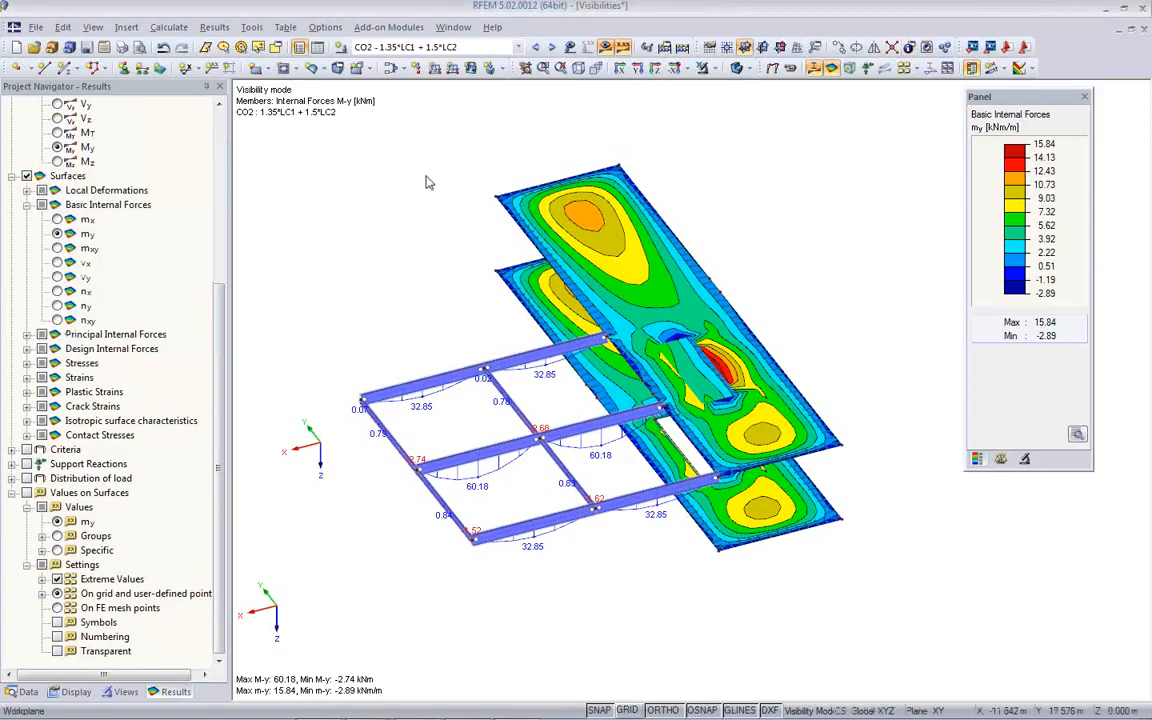
# - Close the Visibilities model and open MemberLoads_EndForces from the Webinar project
pyautogui.click(1145, 31)
pyautogui.click(589, 386)
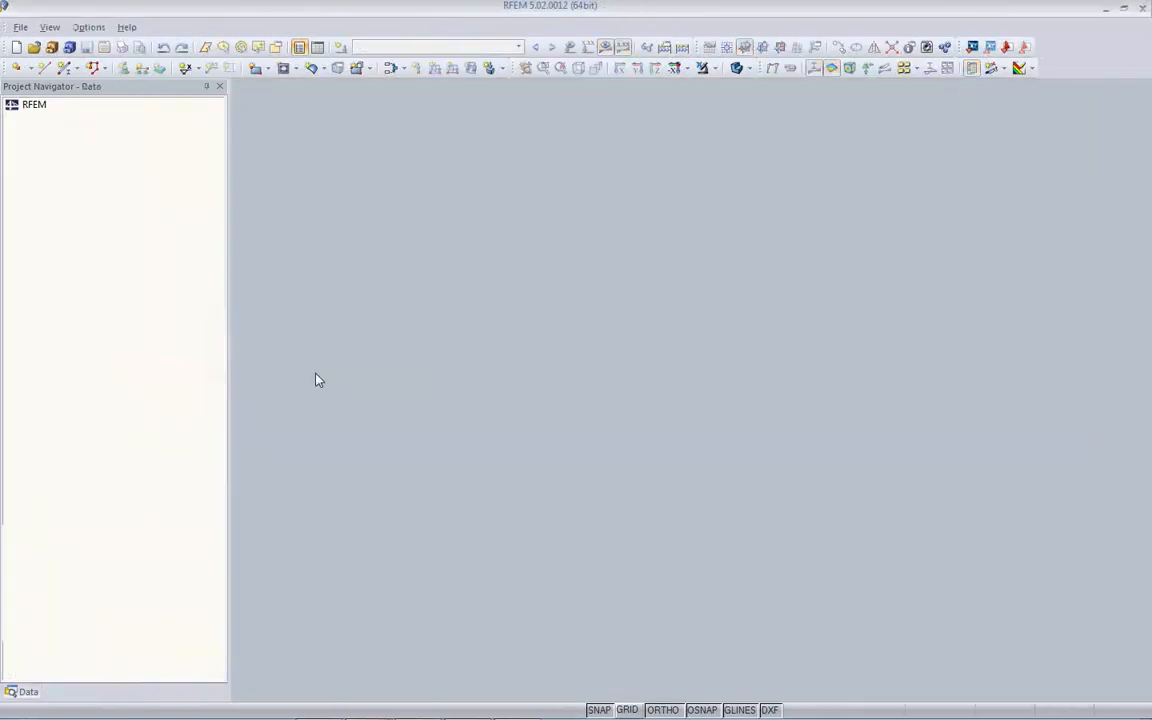
pyautogui.click(51, 47)
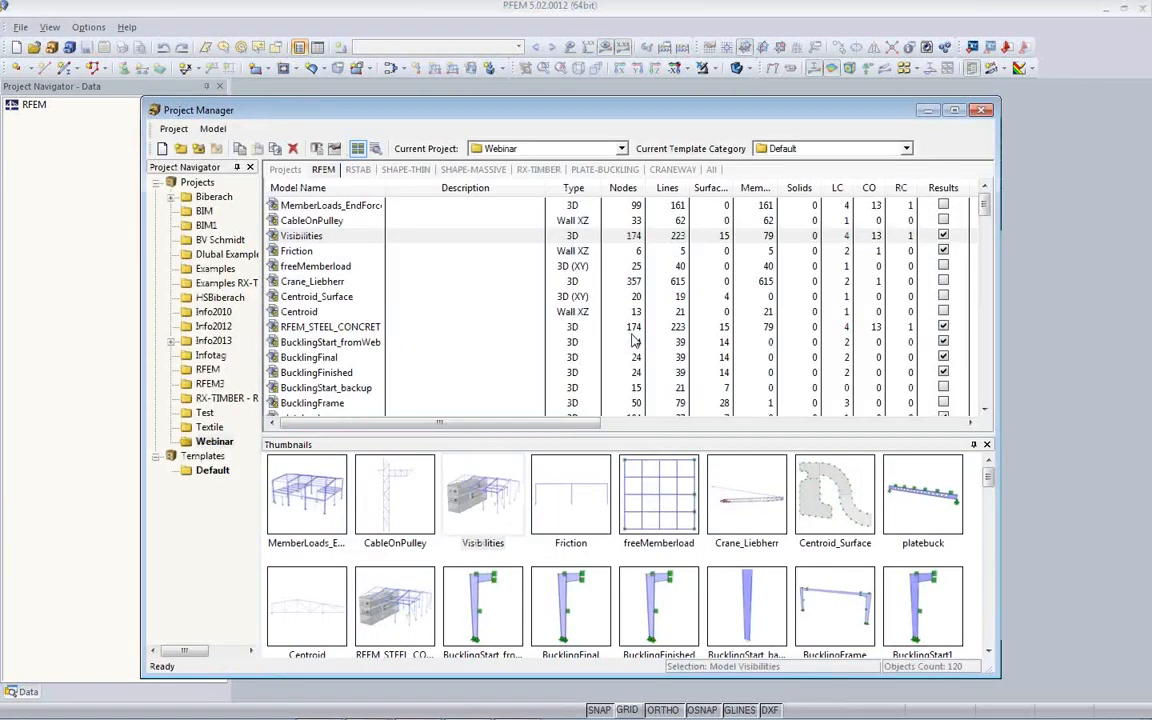
pyautogui.click(300, 505)
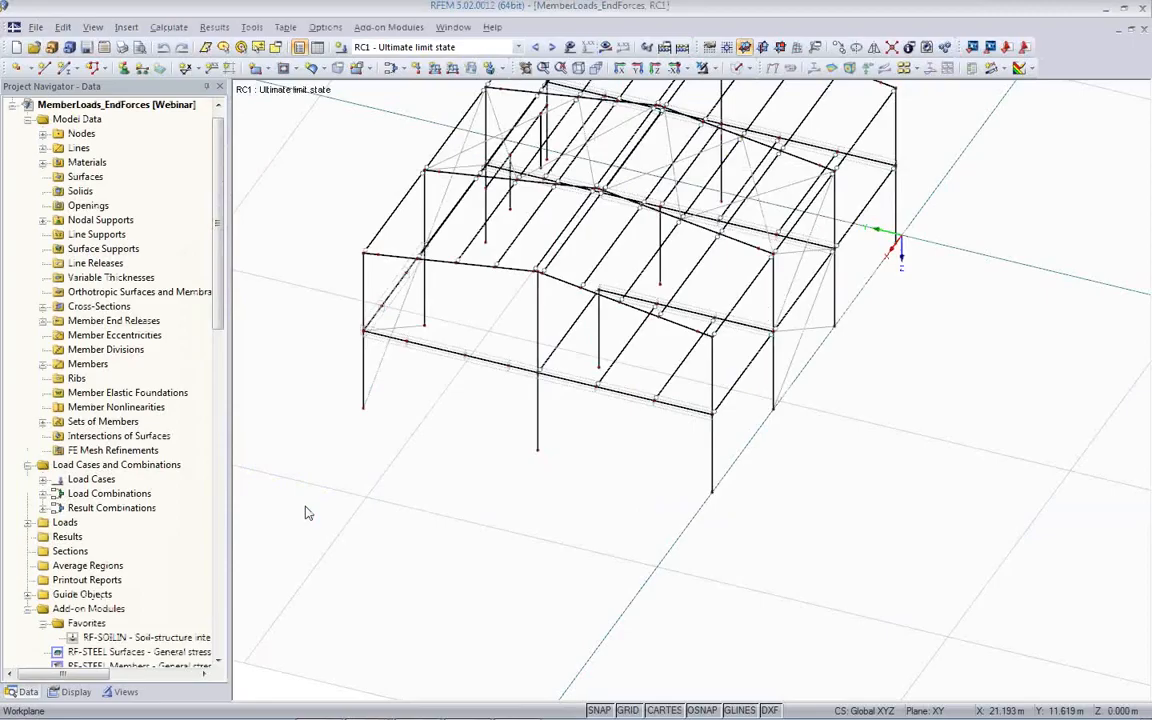
# - Isolate the intermediate floor members with Visibility by Window, enclosing the floor level in a side view of the hall
pyautogui.keyDown('ctrl'); pyautogui.moveTo(683, 436); pyautogui.dragTo(478, 424, button='middle'); pyautogui.keyUp('ctrl')
pyautogui.keyDown('ctrl'); pyautogui.moveTo(680, 425); pyautogui.dragTo(643, 385, button='middle'); pyautogui.keyUp('ctrl')
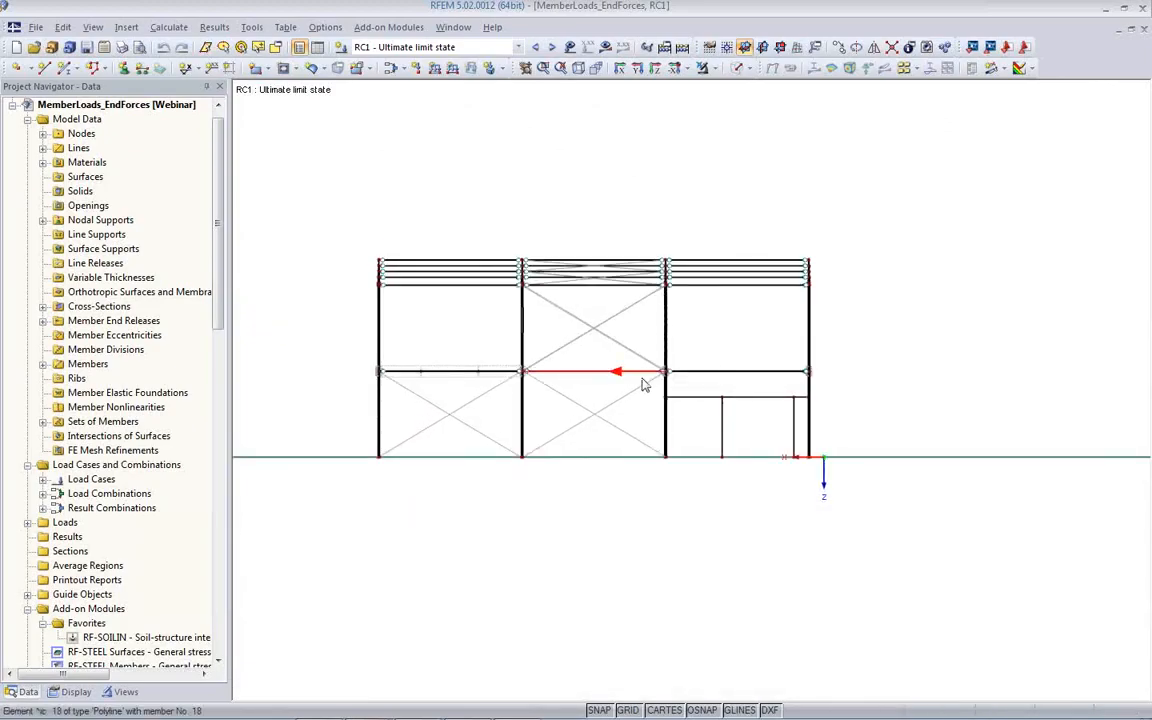
pyautogui.click(714, 72)
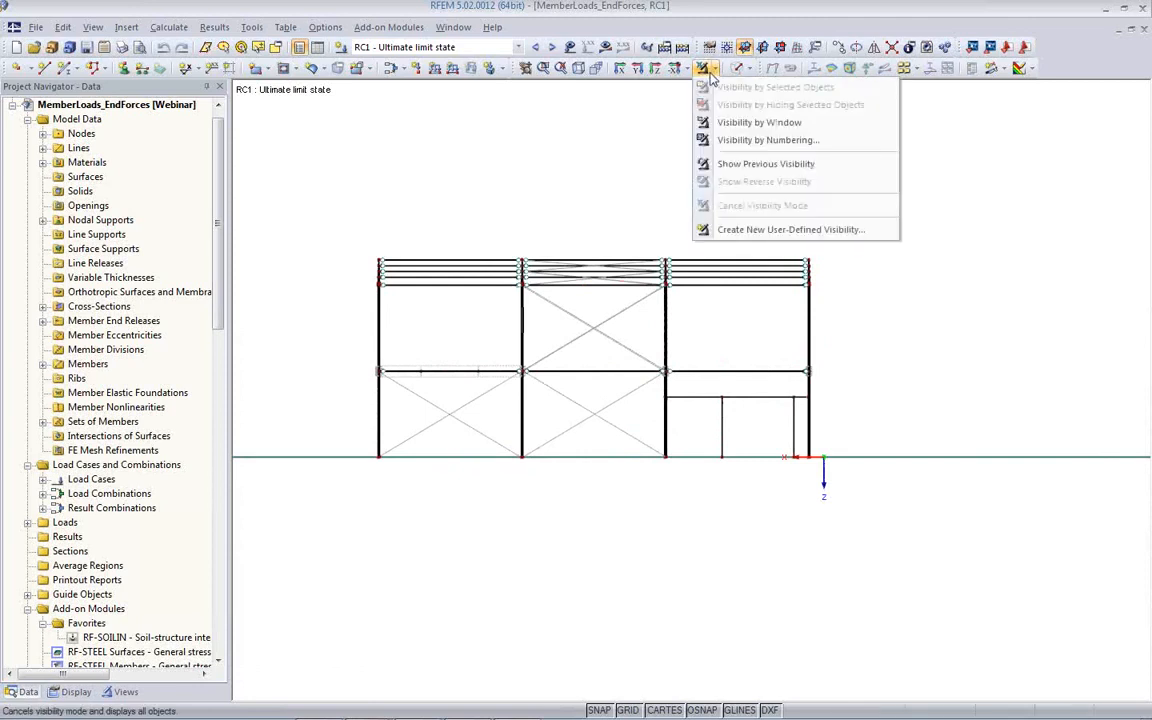
pyautogui.click(708, 121)
pyautogui.click(717, 72)
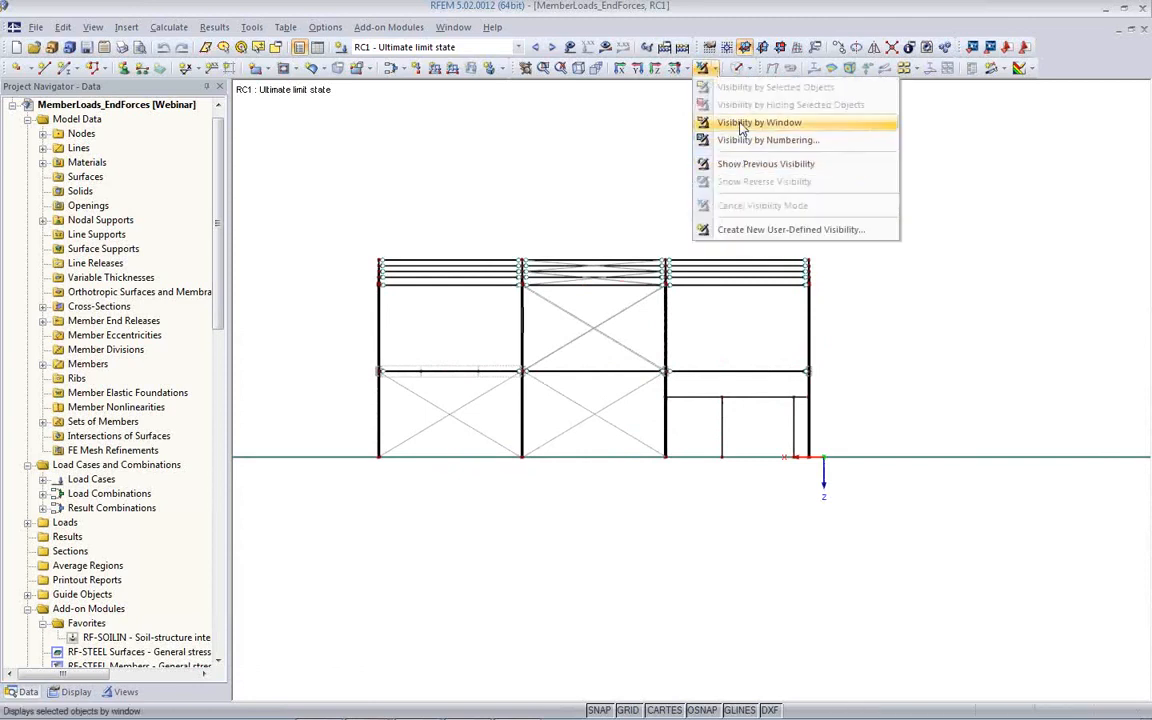
pyautogui.click(745, 122)
pyautogui.moveTo(368, 362); pyautogui.dragTo(763, 386)
pyautogui.keyDown('ctrl'); pyautogui.moveTo(535, 401); pyautogui.dragTo(1100, 519, button='middle'); pyautogui.keyUp('ctrl')
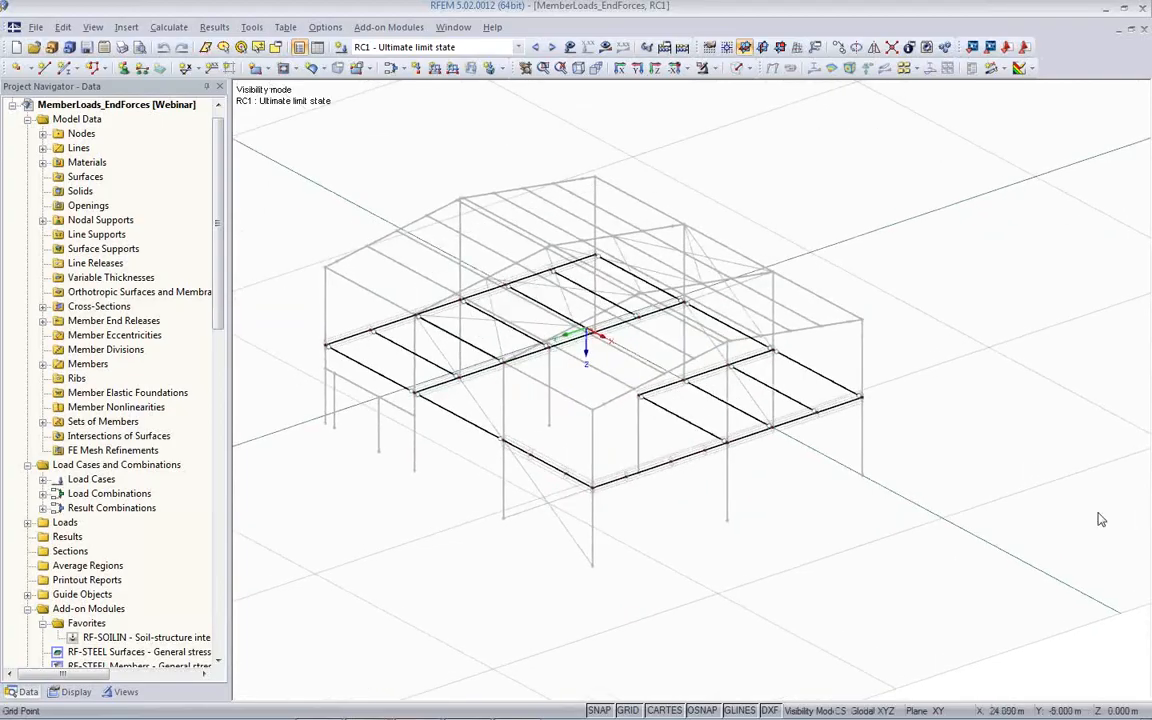
# - Turn off the display of hidden objects in the background and hide the work plane grid
pyautogui.rightClick(489, 121)
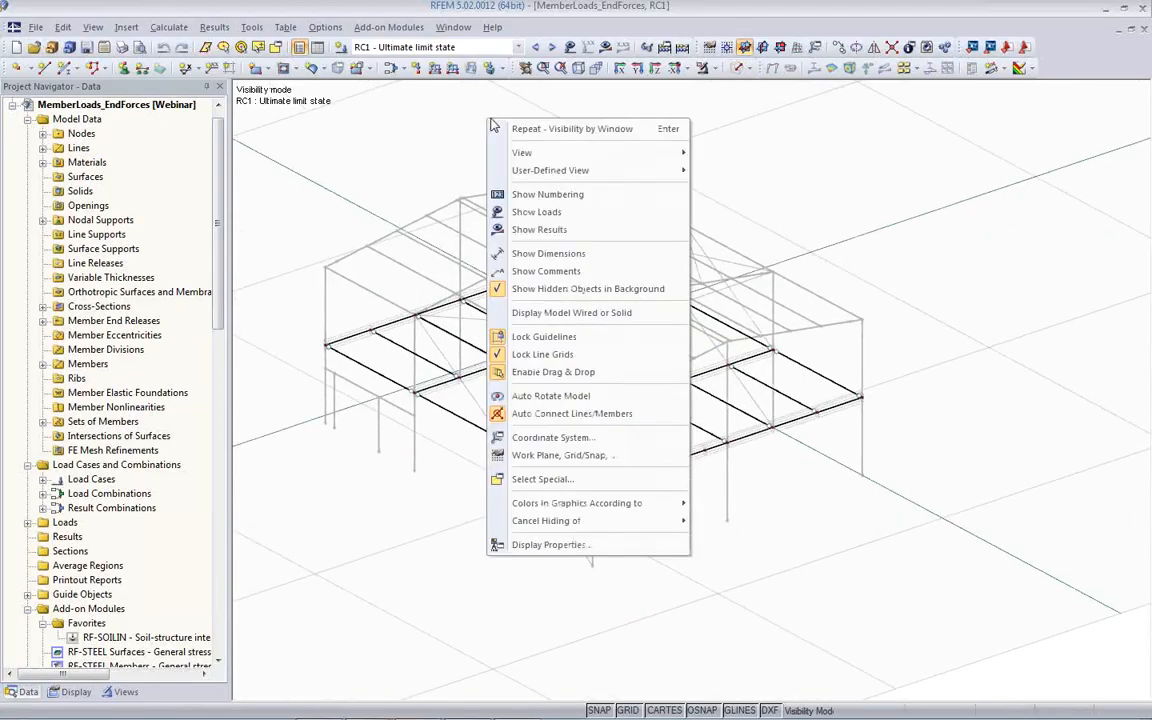
pyautogui.click(540, 291)
pyautogui.click(629, 709)
pyautogui.keyDown('ctrl'); pyautogui.moveTo(559, 515); pyautogui.dragTo(626, 527, button='middle'); pyautogui.keyUp('ctrl')
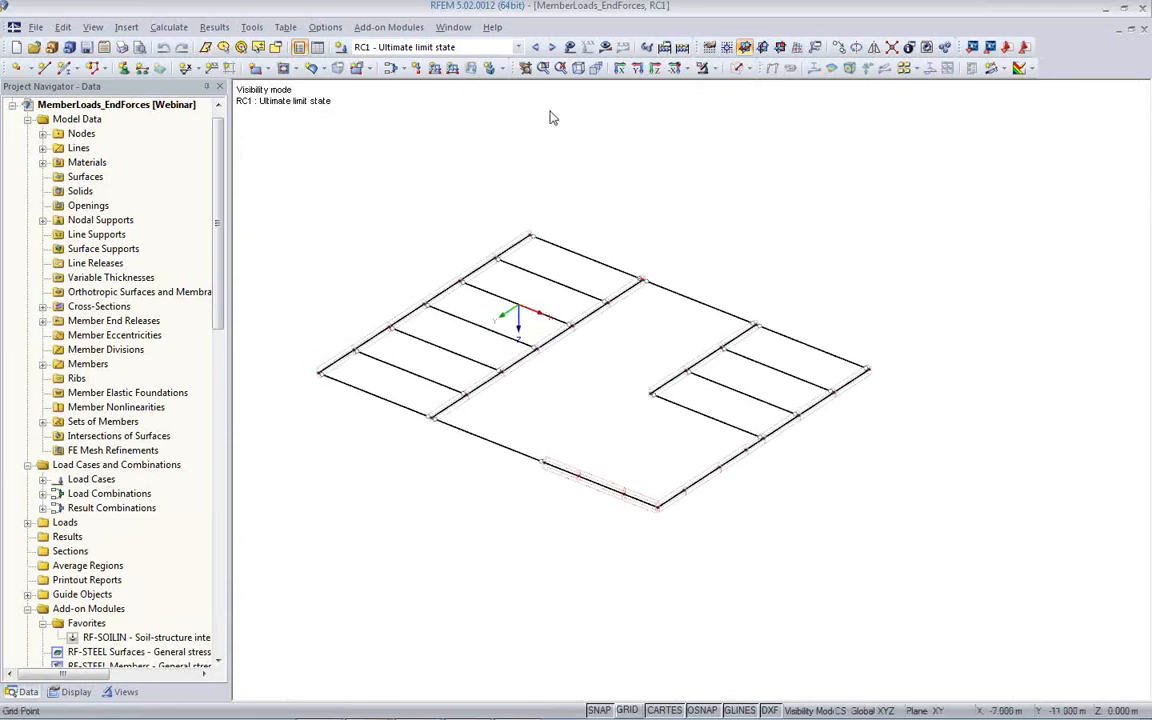
# - Calculate result combination RC1 and display the floor's member moments My with both max and min values
pyautogui.click(605, 48)
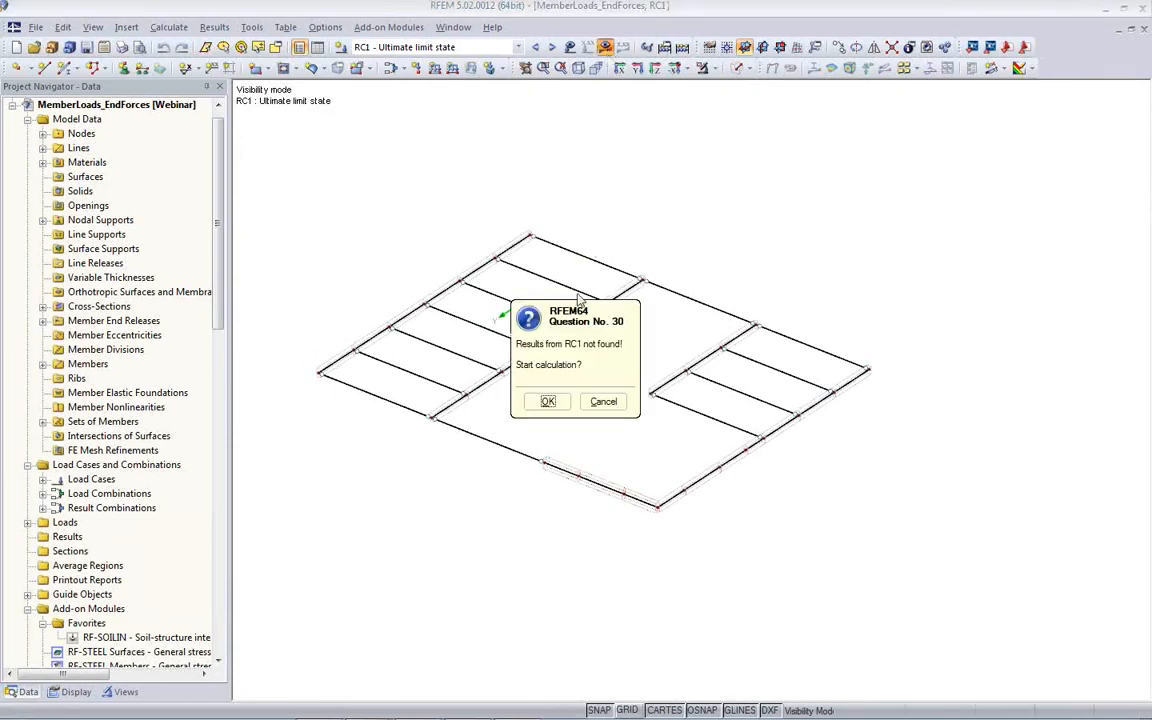
pyautogui.click(558, 402)
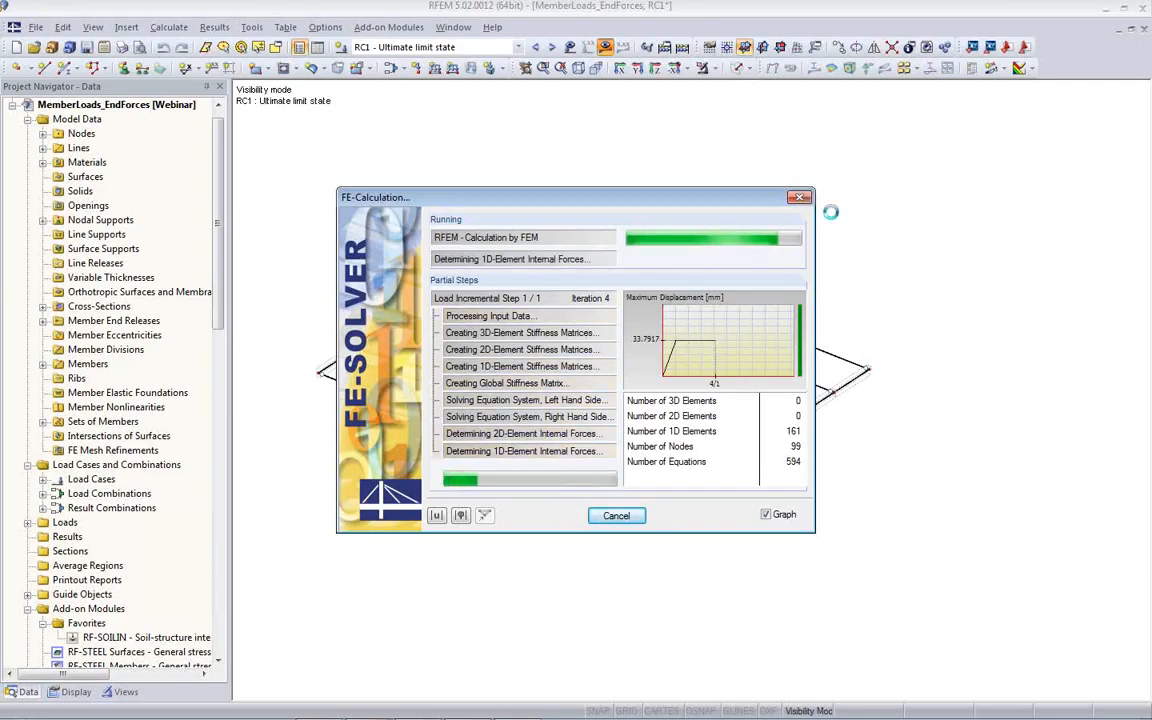
pyautogui.moveTo(599, 517); pyautogui.dragTo(582, 479, button='middle')
pyautogui.scroll(1, 590, 498)
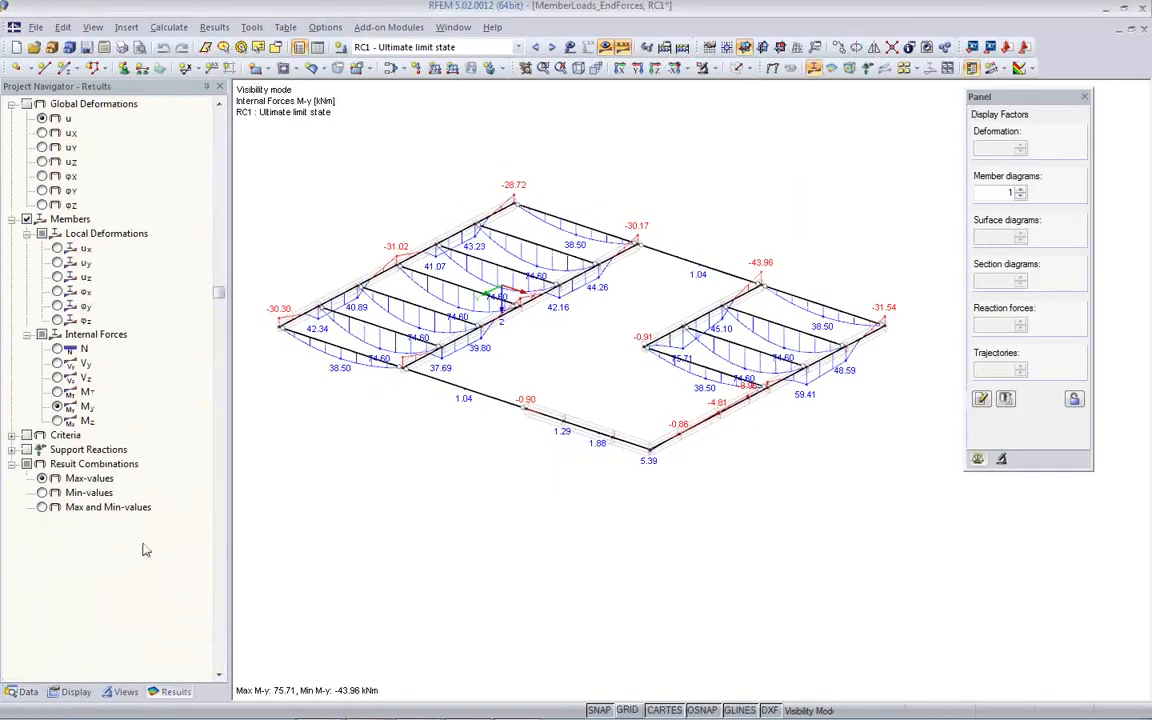
pyautogui.click(42, 507)
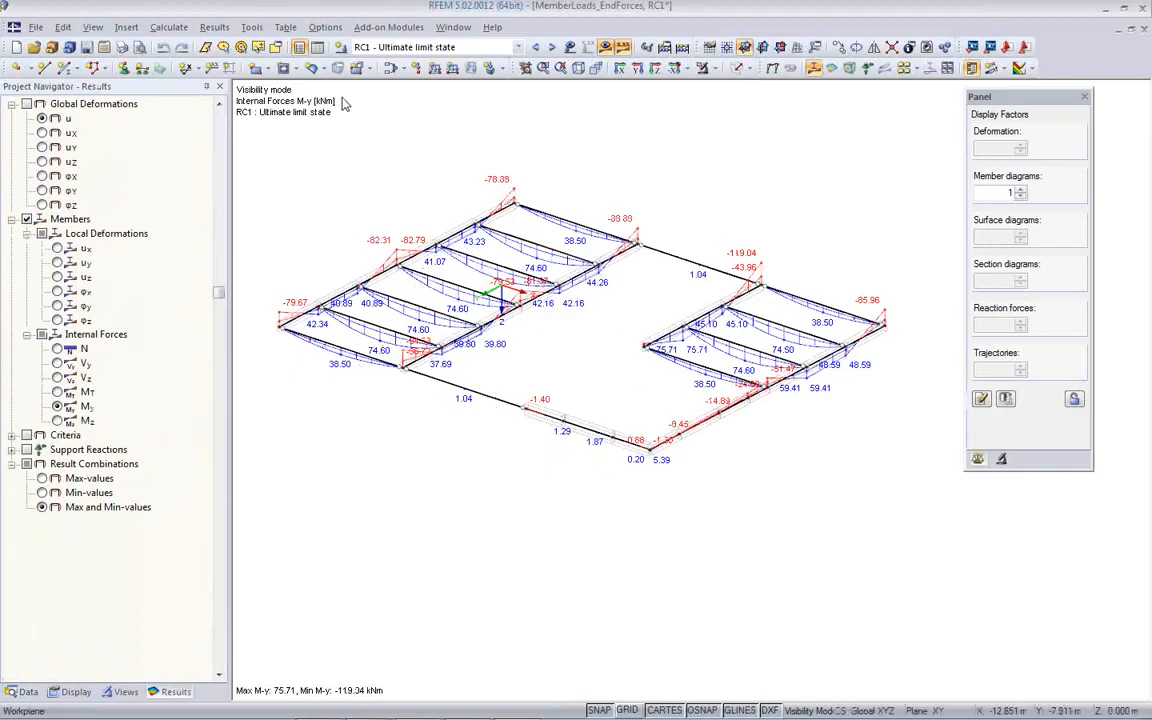
# - Show the tables and open the results table Set of Members - Internal Forces
pyautogui.click(316, 47)
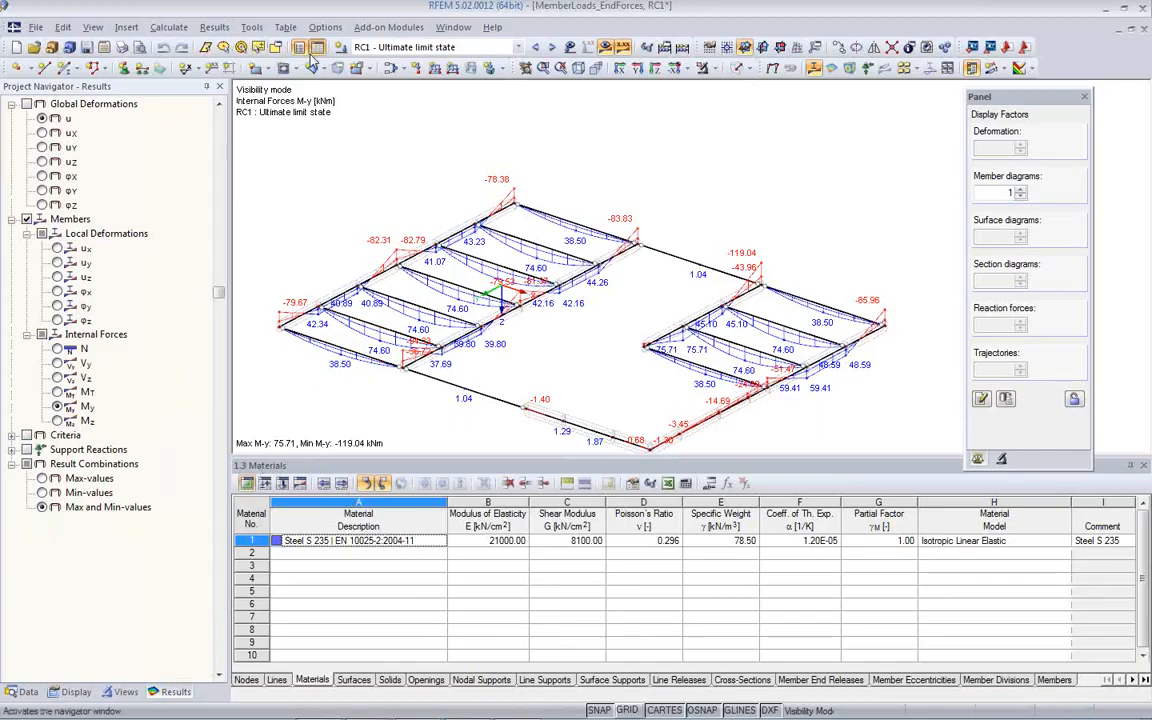
pyautogui.click(300, 484)
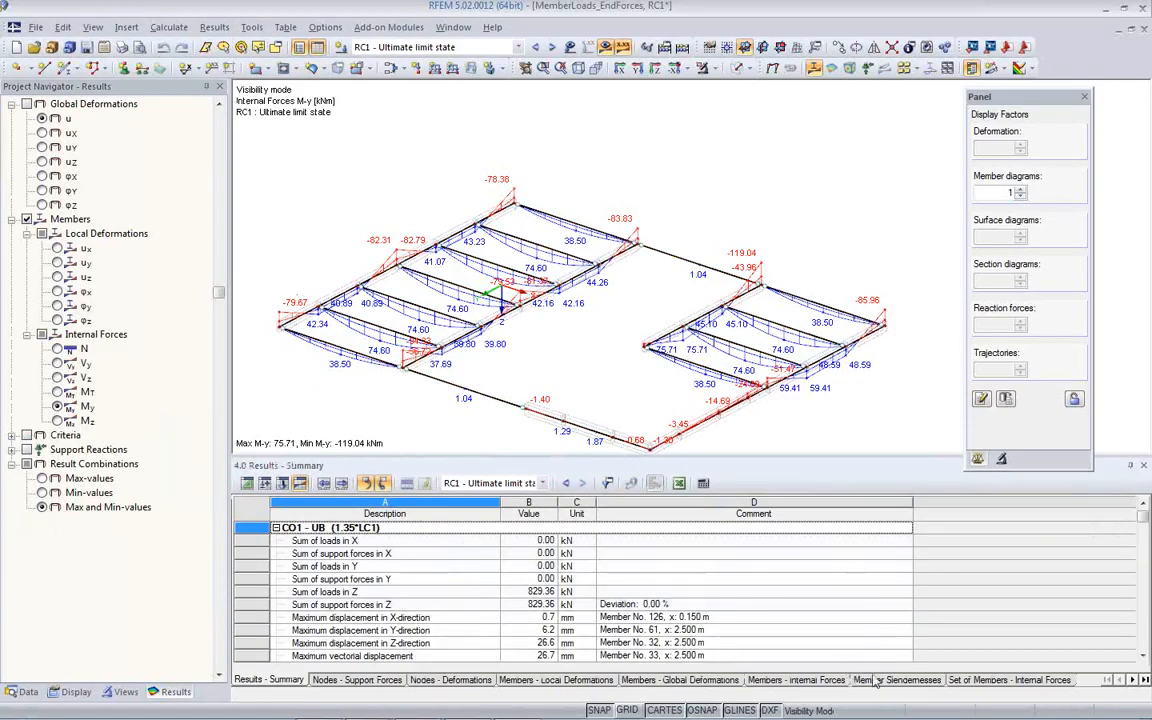
pyautogui.click(962, 682)
# - Look up the table results for the set of members Continuous Members 8 by picking it at the floor corner
pyautogui.moveTo(547, 332); pyautogui.dragTo(547, 252, button='middle')
pyautogui.scroll(3, 590, 368)
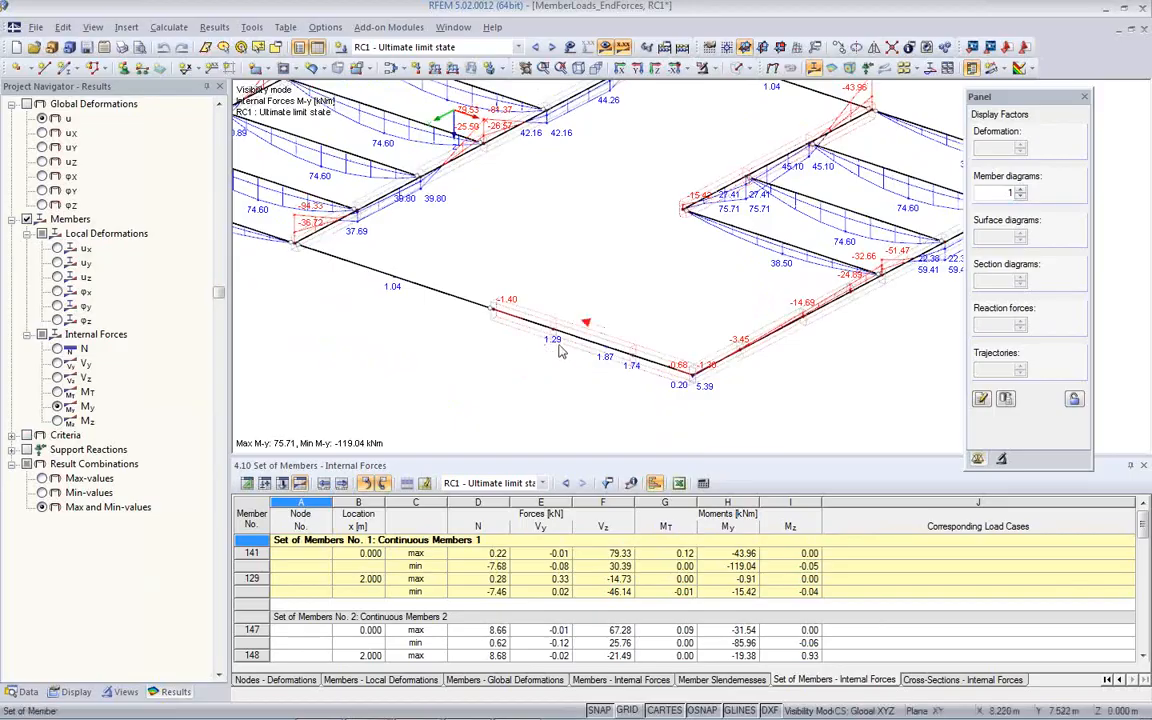
pyautogui.keyDown('ctrl'); pyautogui.moveTo(802, 350); pyautogui.dragTo(676, 367, button='middle'); pyautogui.keyUp('ctrl')
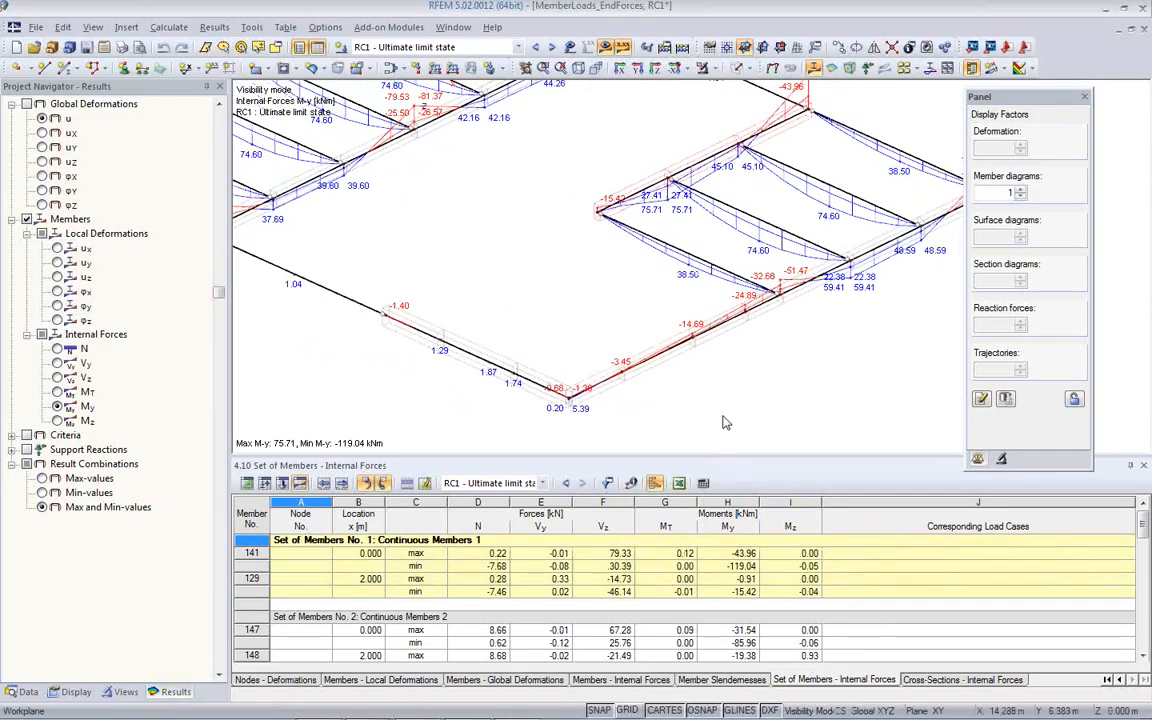
pyautogui.click(588, 403)
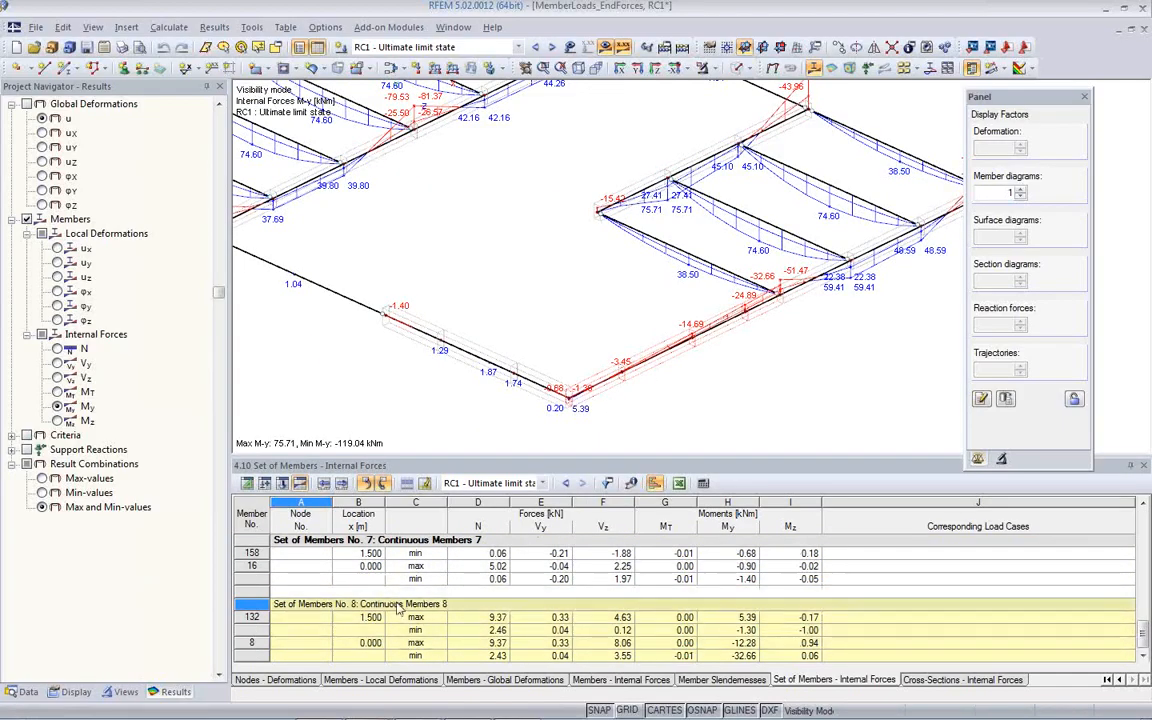
pyautogui.moveTo(632, 418); pyautogui.dragTo(632, 419)
pyautogui.moveTo(748, 345); pyautogui.dragTo(962, 358, button='middle')
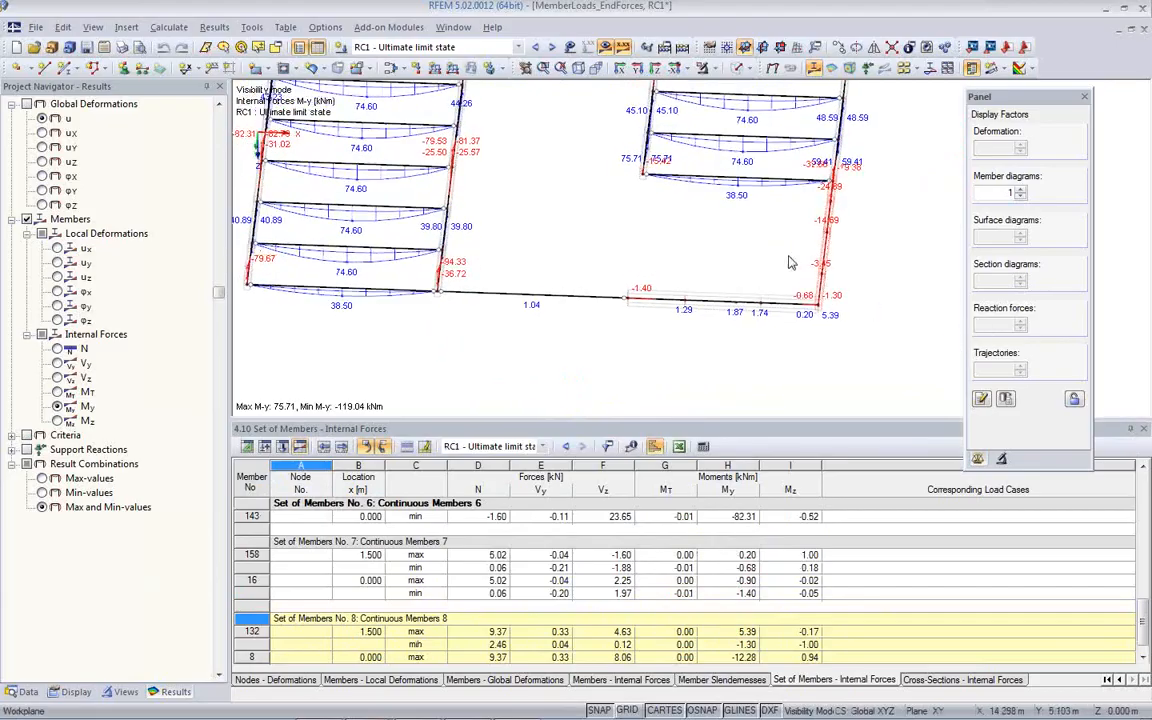
# - Restrict the Members - Internal Forces results table to the graphically selected secondary beams of the floor
pyautogui.click(756, 682)
pyautogui.click(649, 684)
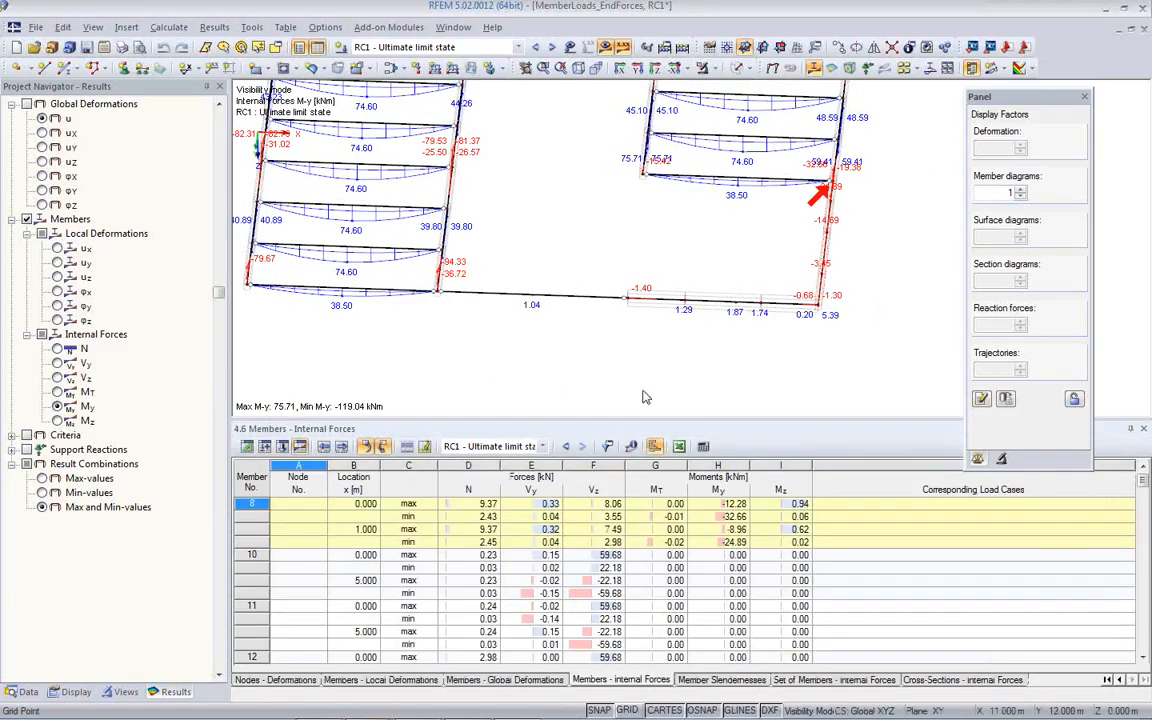
pyautogui.keyDown('ctrl'); pyautogui.moveTo(650, 278); pyautogui.dragTo(740, 219, button='middle'); pyautogui.keyUp('ctrl')
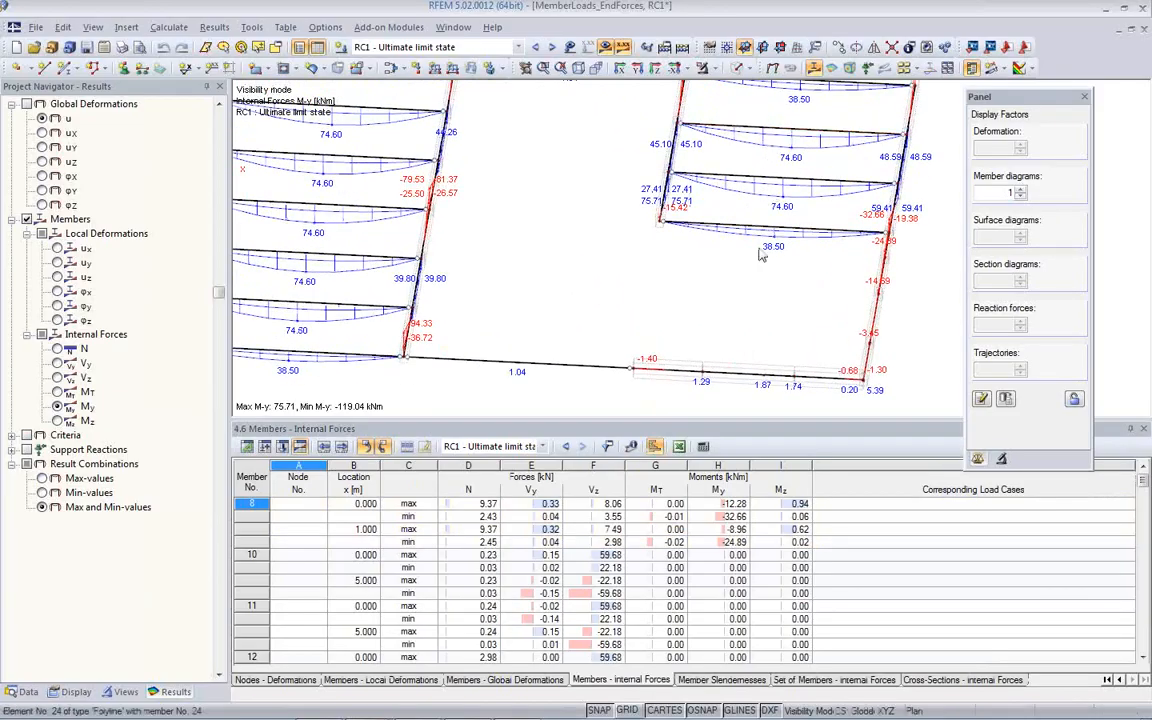
pyautogui.keyDown('ctrl'); pyautogui.moveTo(753, 272); pyautogui.dragTo(779, 198, button='middle'); pyautogui.keyUp('ctrl')
pyautogui.moveTo(628, 318); pyautogui.dragTo(730, 338, button='middle')
pyautogui.scroll(-1, 730, 338)
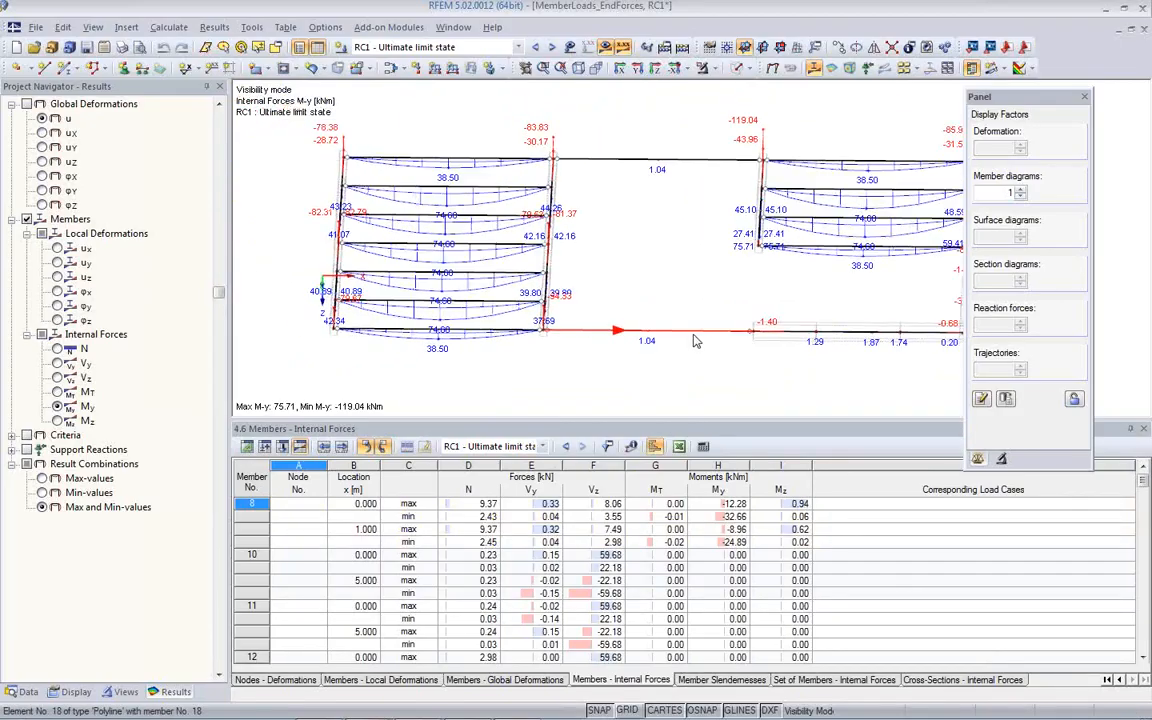
pyautogui.keyDown('ctrl'); pyautogui.moveTo(900, 274); pyautogui.dragTo(863, 127); pyautogui.keyUp('ctrl')
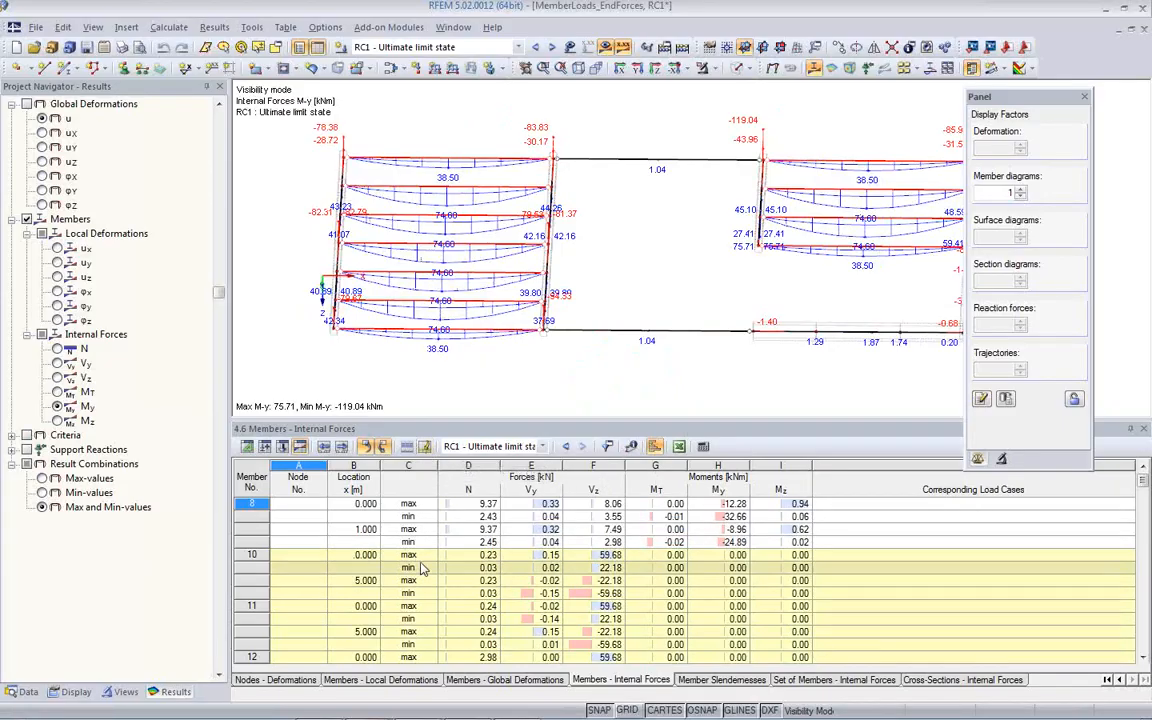
pyautogui.click(426, 451)
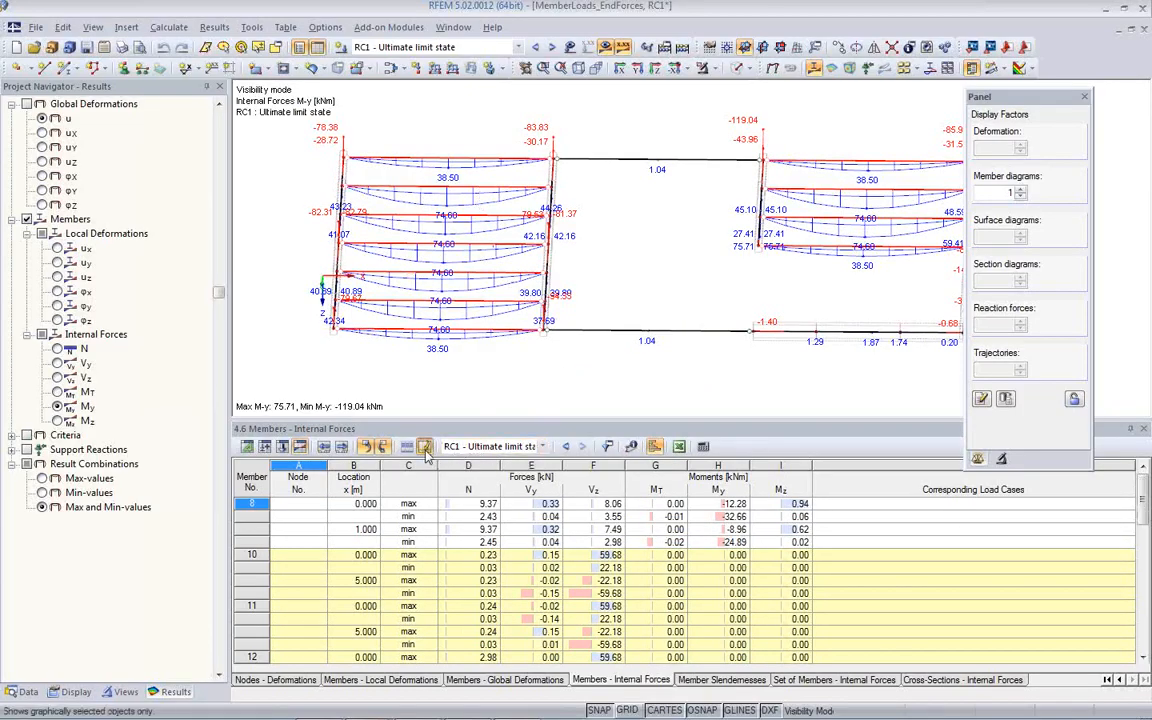
# - Review the table filter options for 4.6 Members - Internal Forces, including the result combination max/min components, and accept them
pyautogui.click(607, 447)
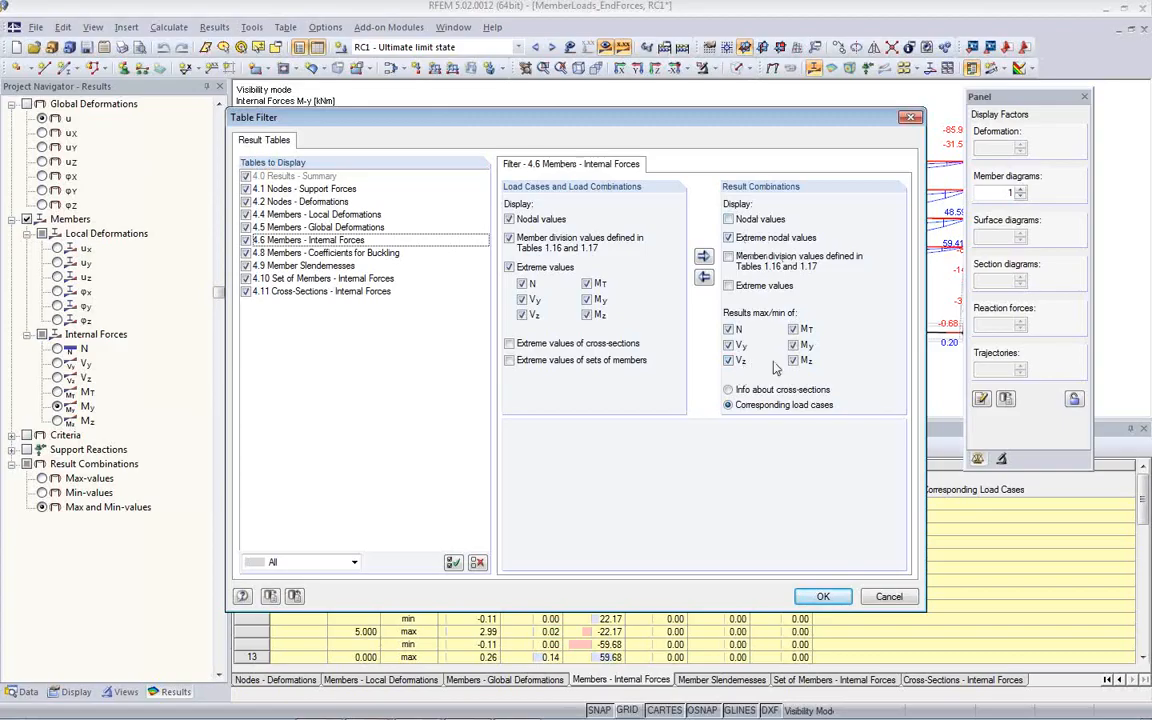
pyautogui.click(793, 329)
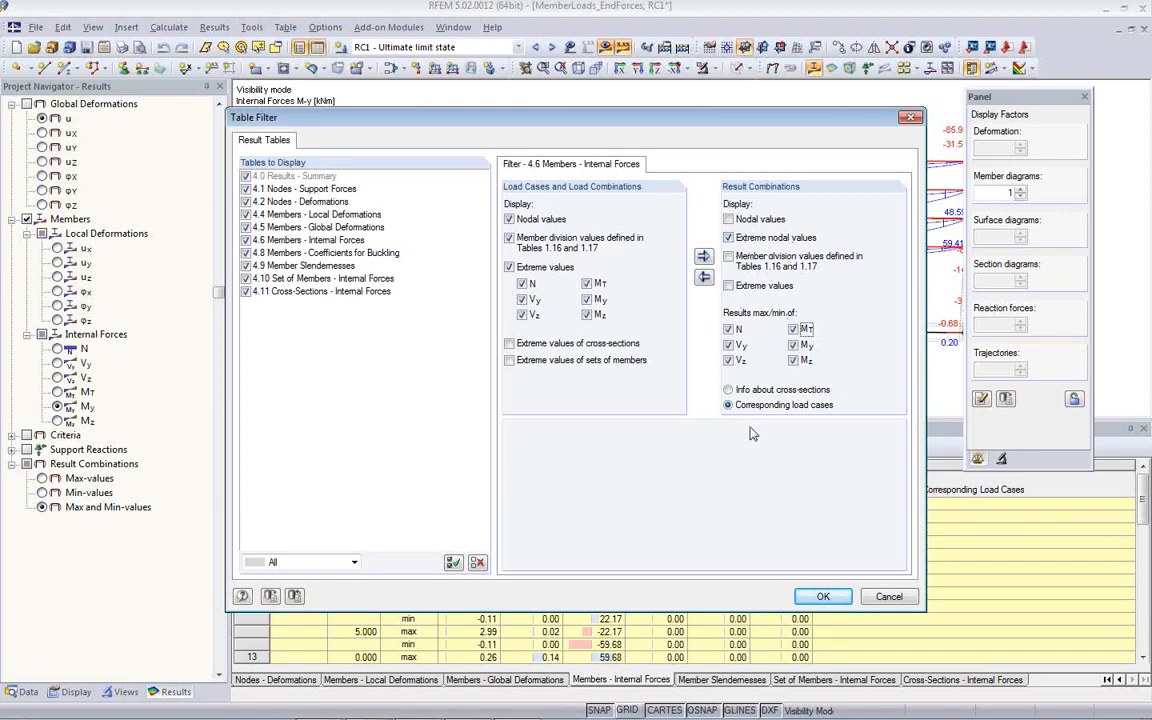
pyautogui.click(821, 596)
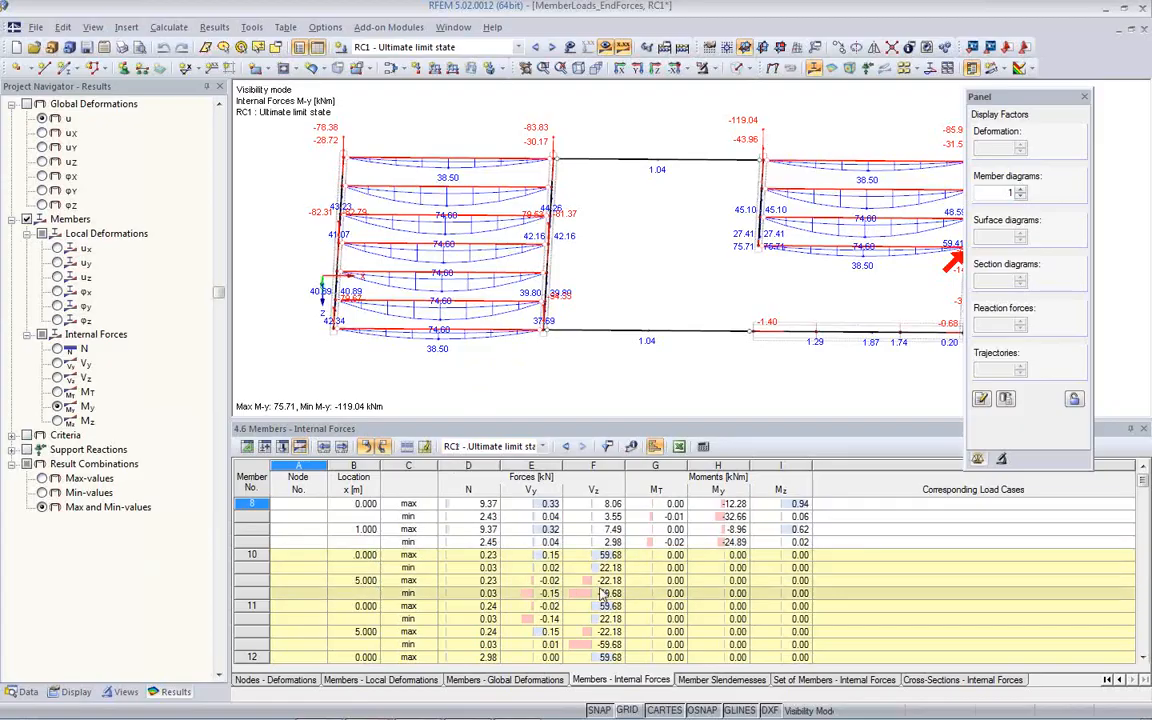
# - Export the 4.6 Members - Internal Forces table to Microsoft Excel, including the table header
pyautogui.click(679, 448)
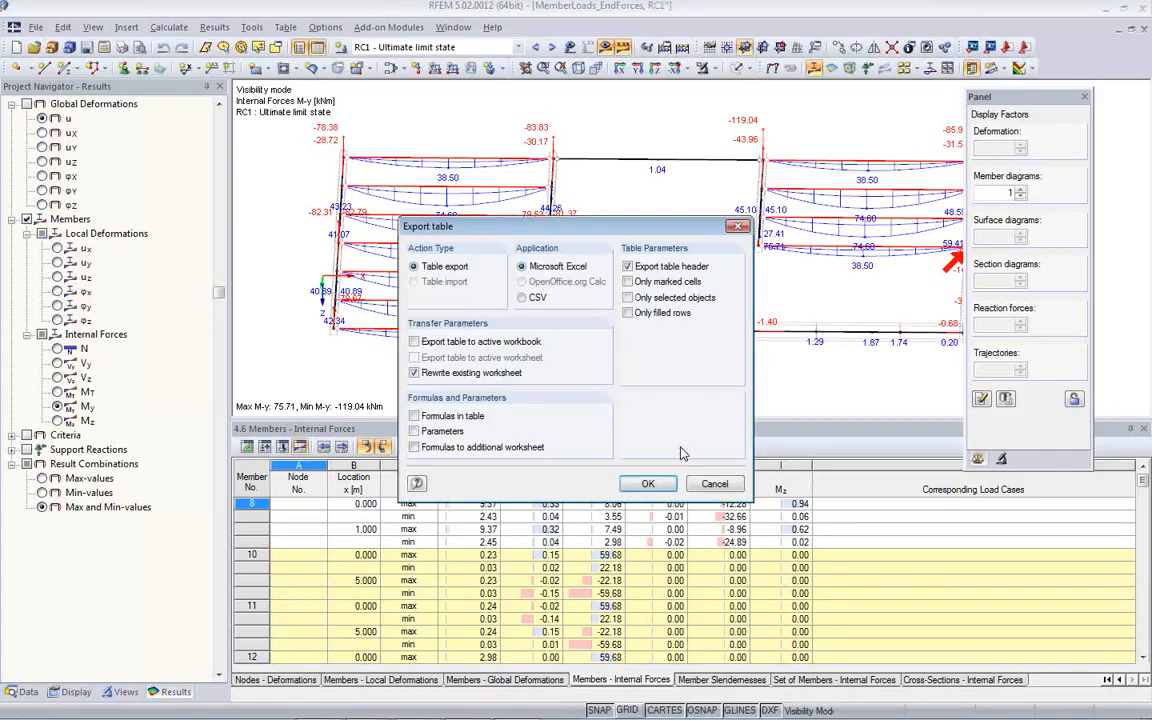
pyautogui.click(648, 486)
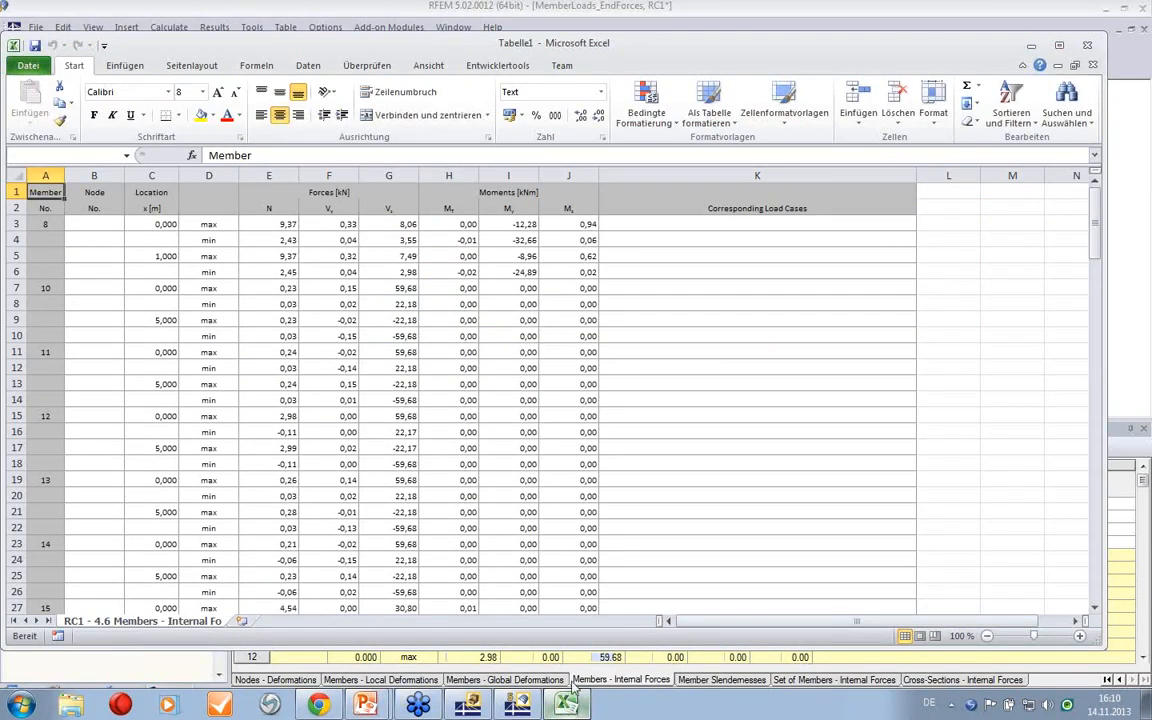
# - Look through the exported internal forces worksheet in Excel and close the workbook
pyautogui.click(733, 352)
pyautogui.scroll(-1, 722, 327)
pyautogui.scroll(1, 722, 327)
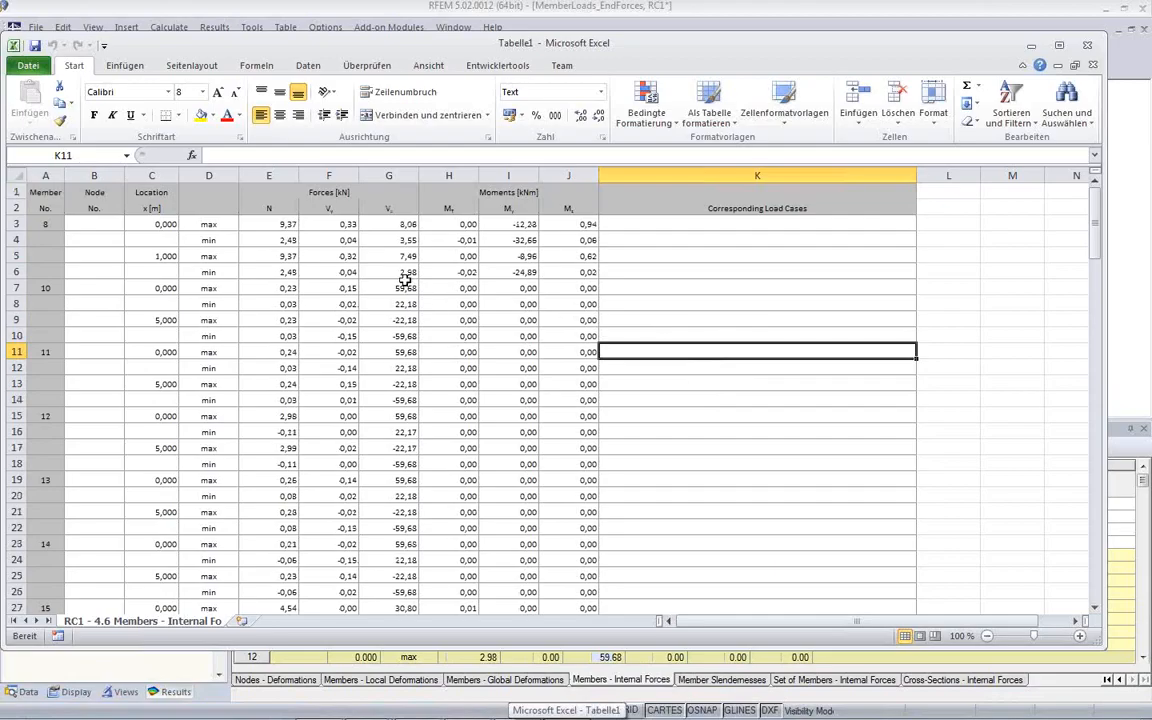
pyautogui.scroll(-2, 422, 403)
pyautogui.scroll(2, 425, 407)
pyautogui.scroll(-15, 807, 337)
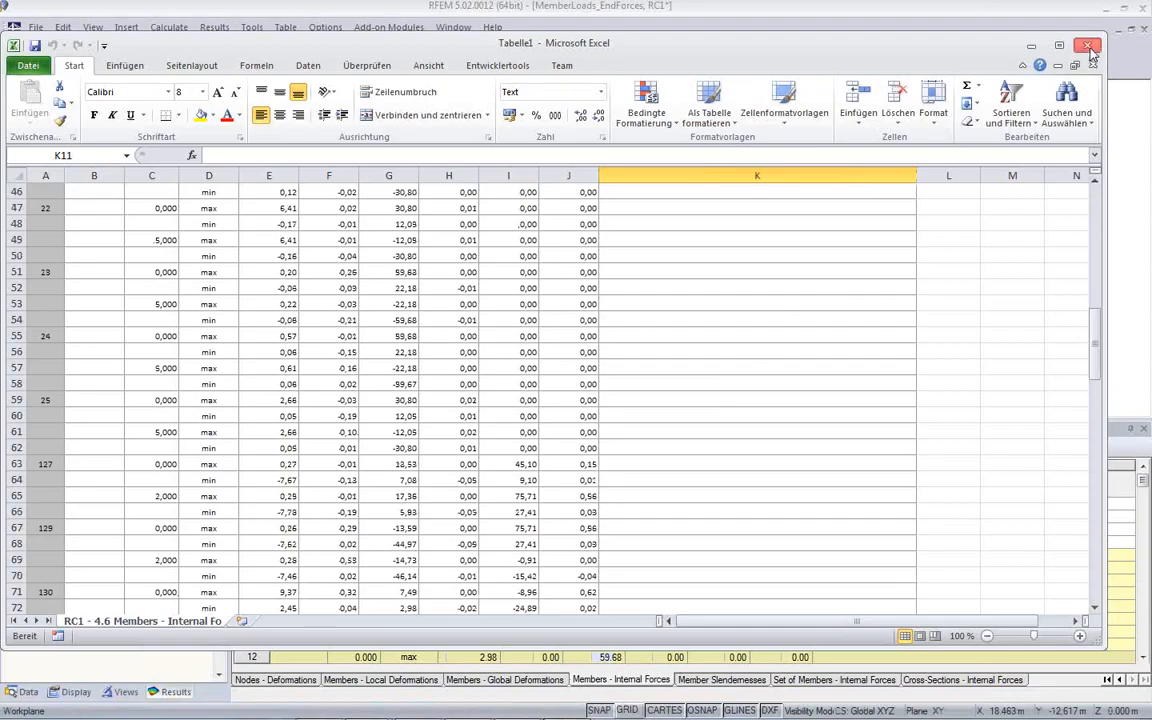
pyautogui.click(1089, 46)
pyautogui.click(588, 388)
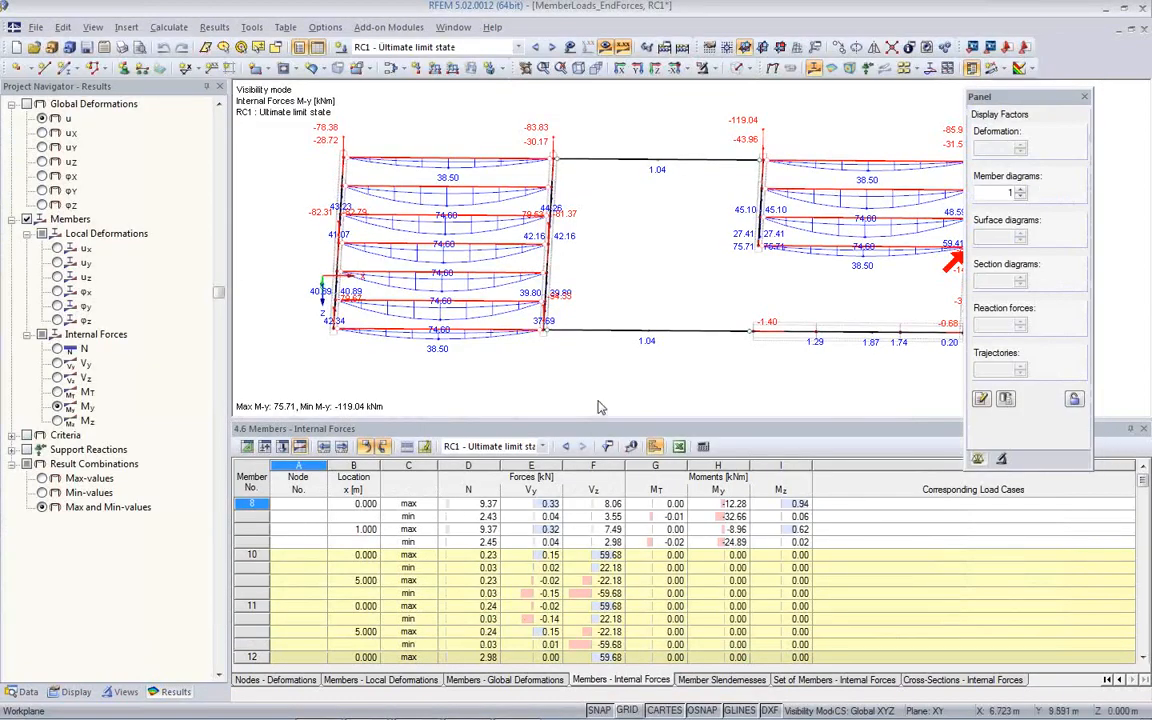
# - Open table 4.10 Set of Members - Internal Forces and enable nodal values and extreme values for result combinations in its filter
pyautogui.click(871, 683)
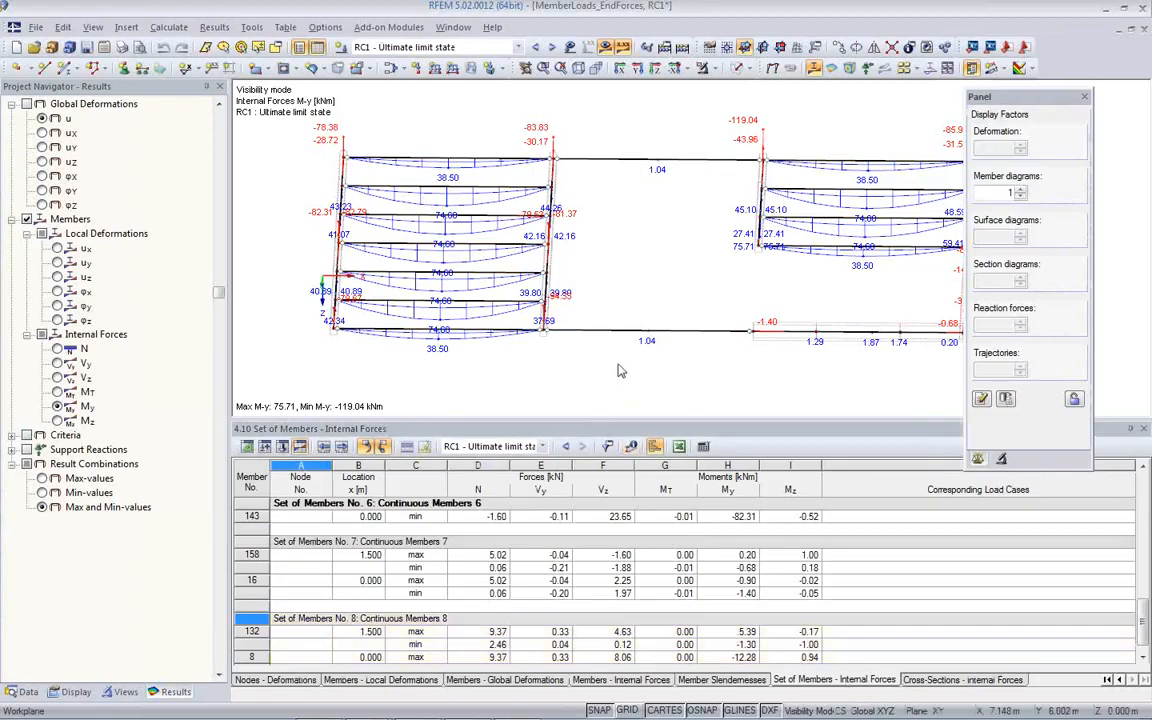
pyautogui.click(607, 446)
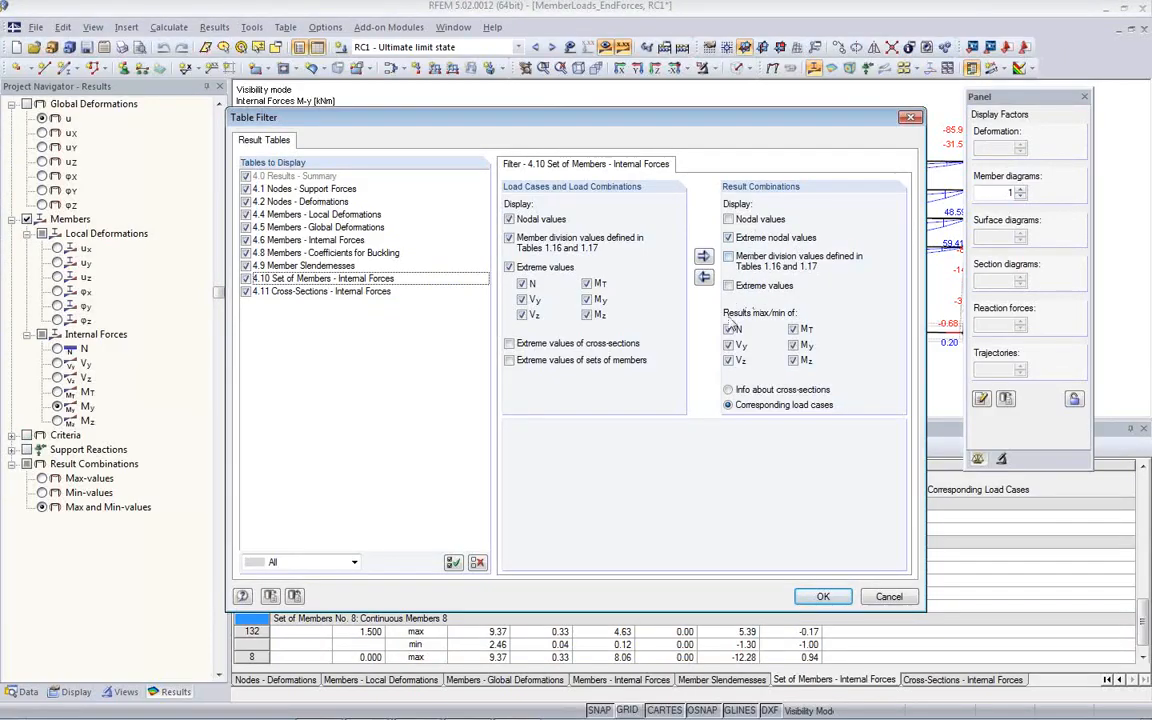
pyautogui.click(877, 599)
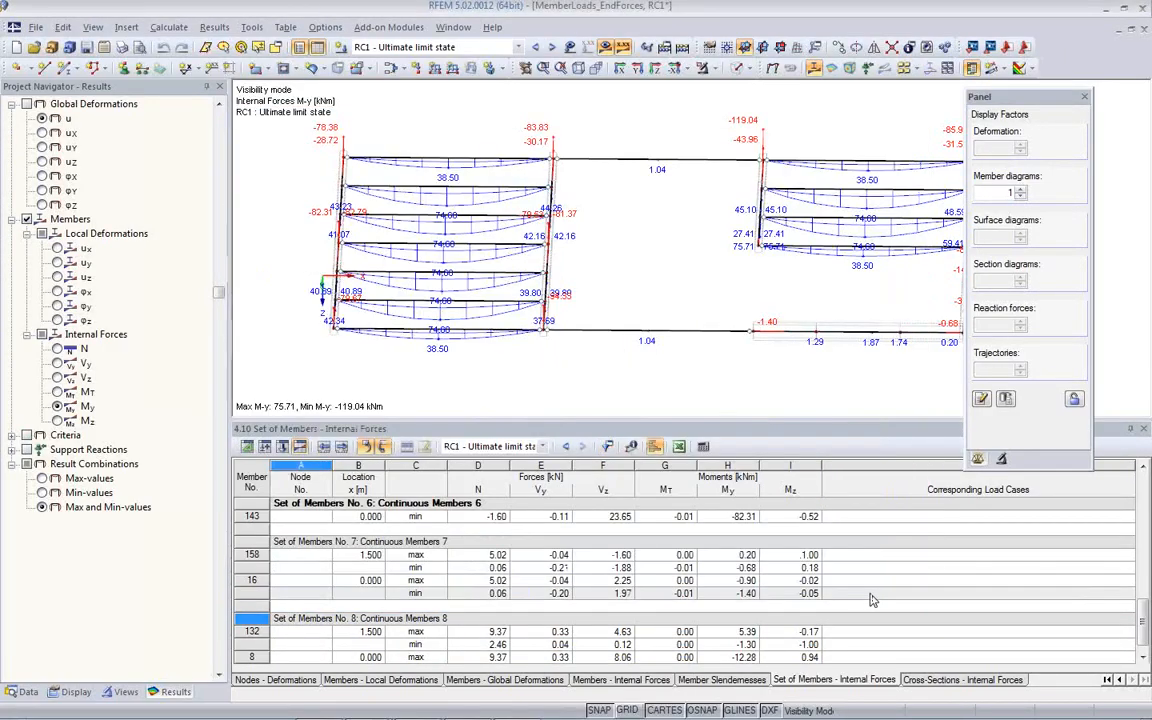
pyautogui.click(608, 447)
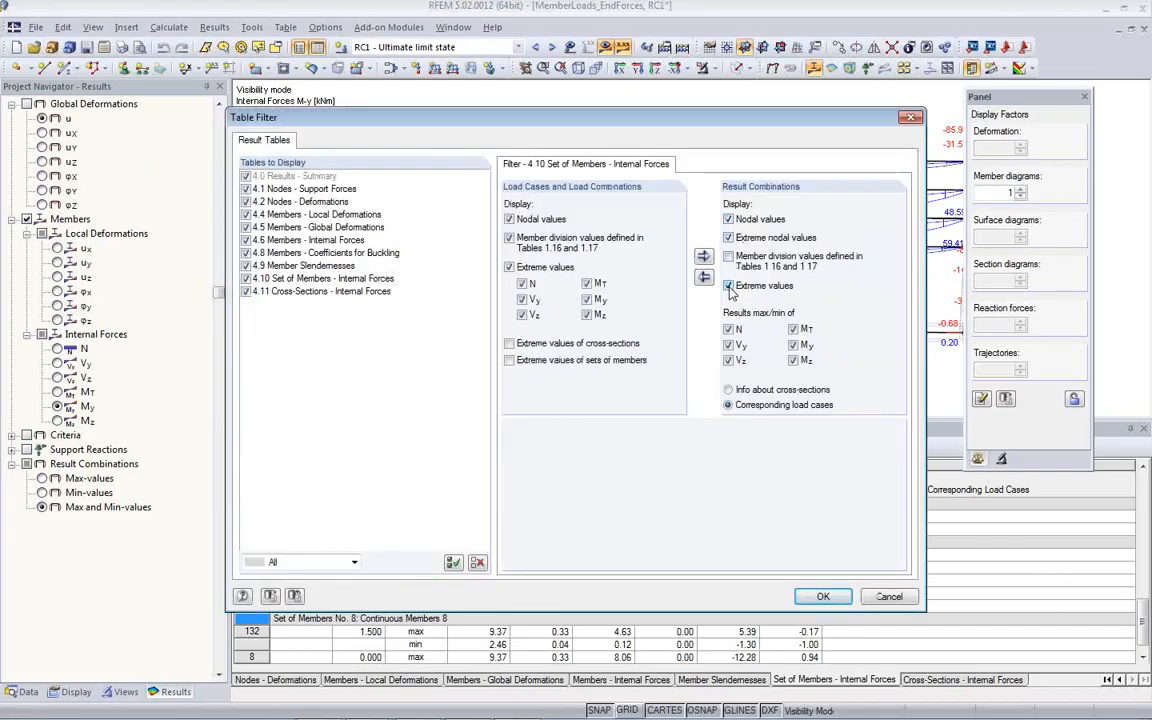
pyautogui.click(822, 597)
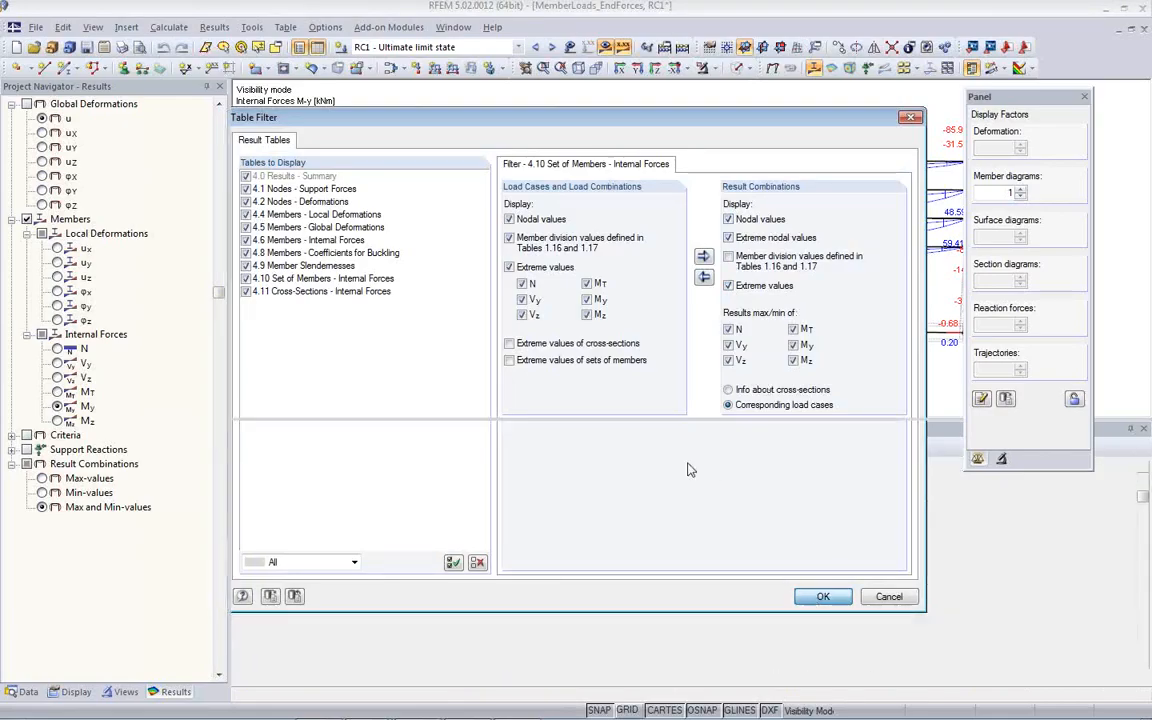
# - Examine the extreme internal forces and corresponding load cases of Continuous Members 1 and 2, and check the table's filter options
pyautogui.scroll(-3, 522, 533)
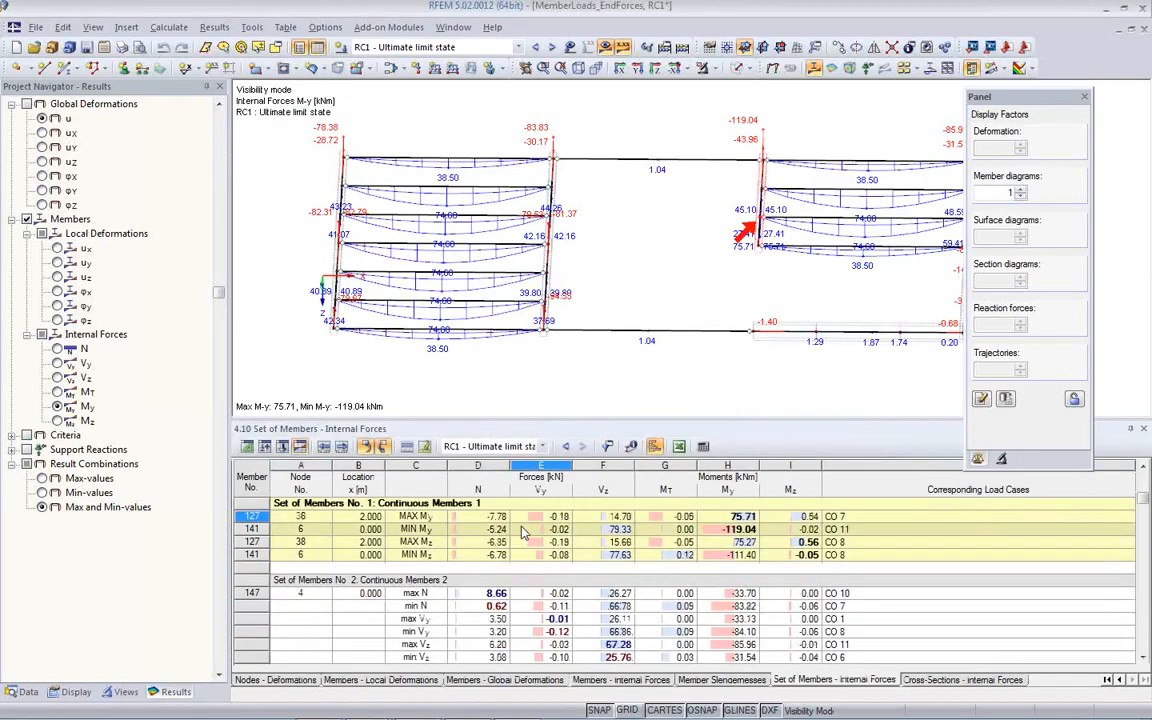
pyautogui.scroll(-10, 524, 528)
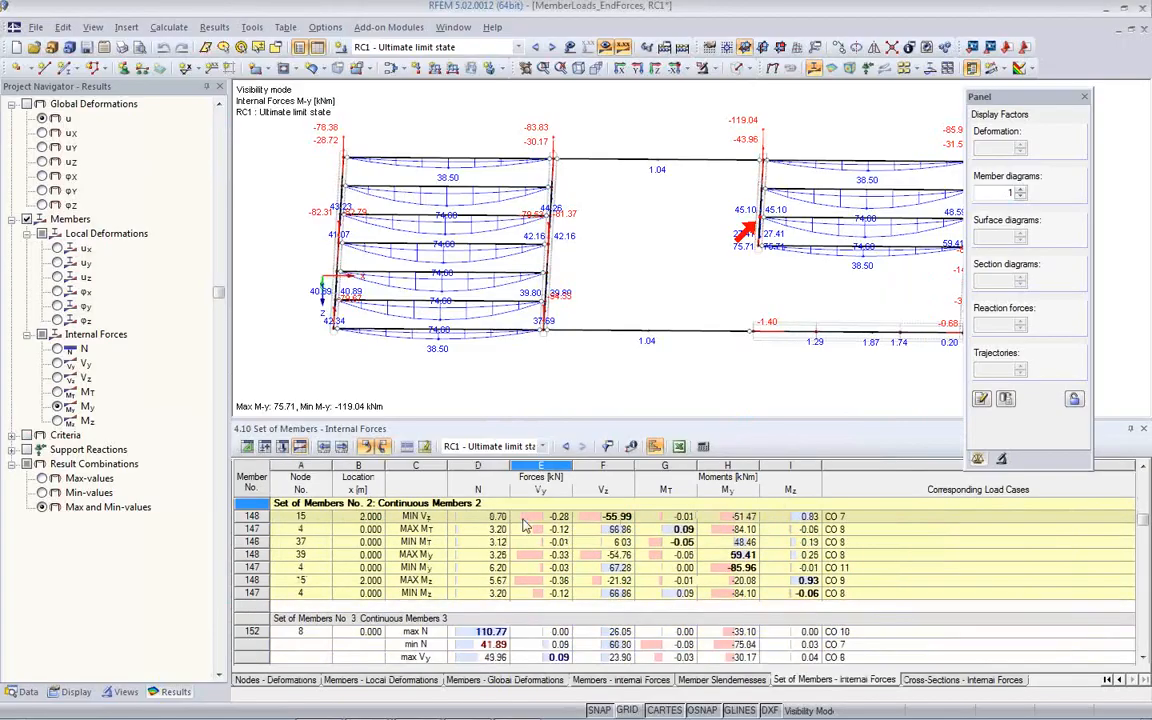
pyautogui.scroll(11, 527, 520)
pyautogui.scroll(3, 527, 517)
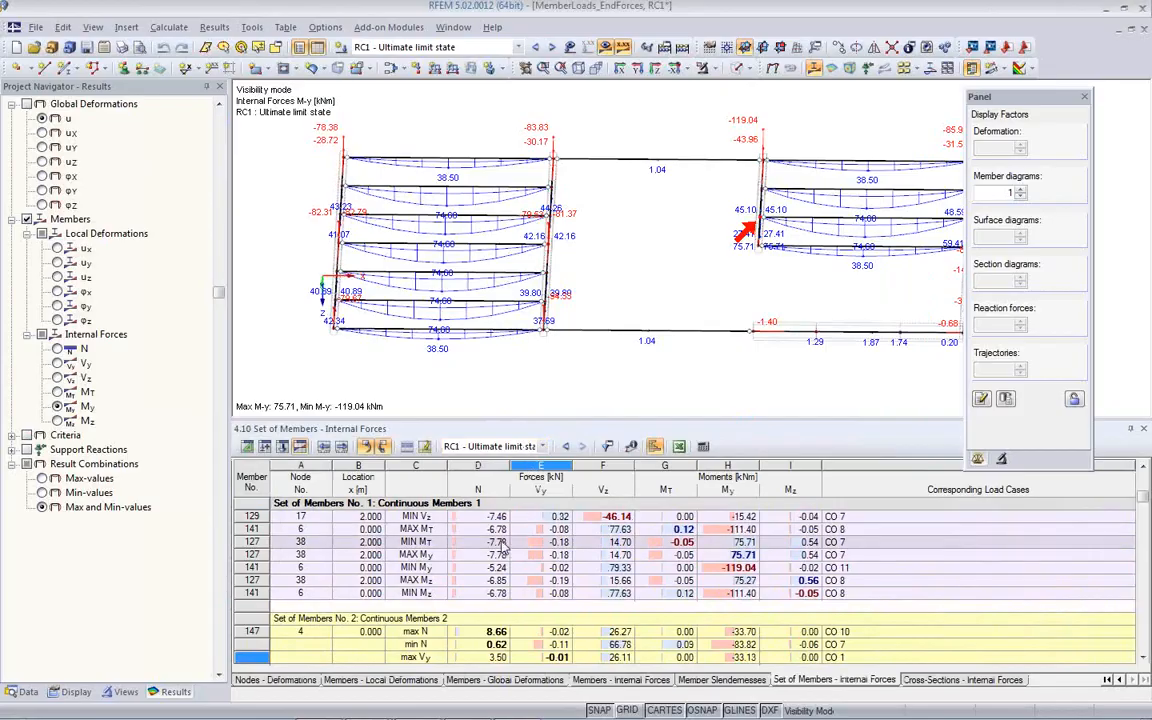
pyautogui.click(607, 447)
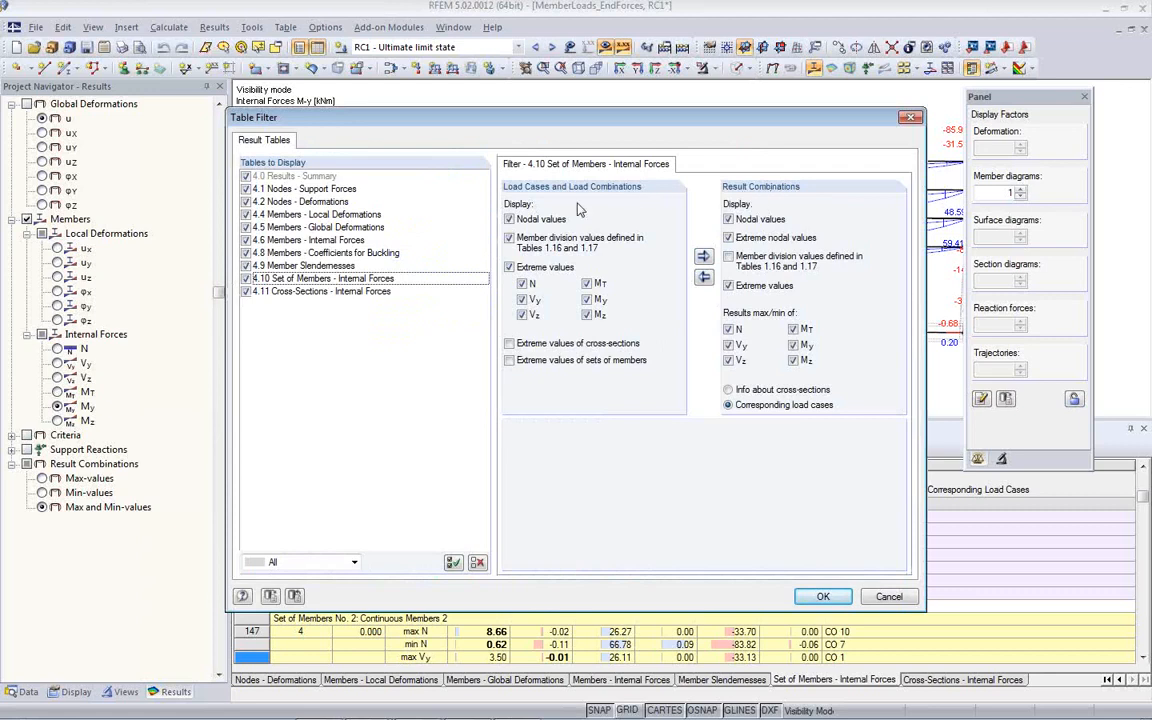
pyautogui.click(879, 597)
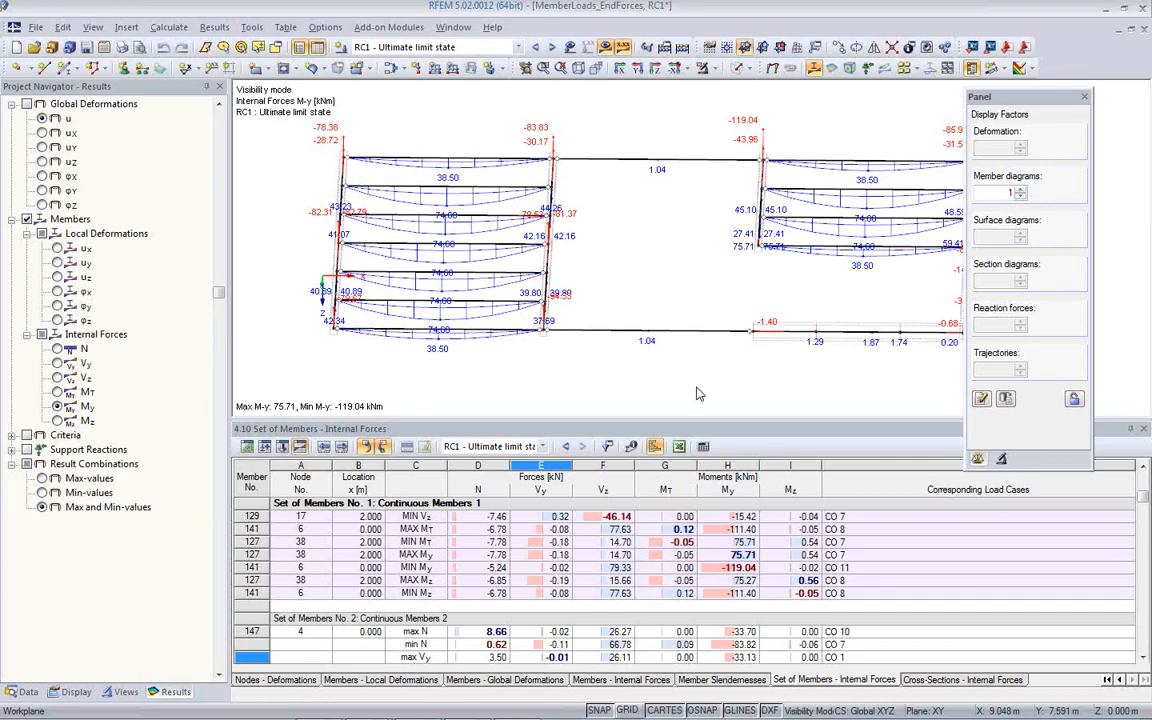
# - Hide the result diagrams and cancel visibility mode to show the entire structure in an enlarged model view
pyautogui.keyDown('ctrl'); pyautogui.moveTo(626, 310); pyautogui.dragTo(508, 206, button='middle'); pyautogui.keyUp('ctrl')
pyautogui.scroll(-3, 507, 206)
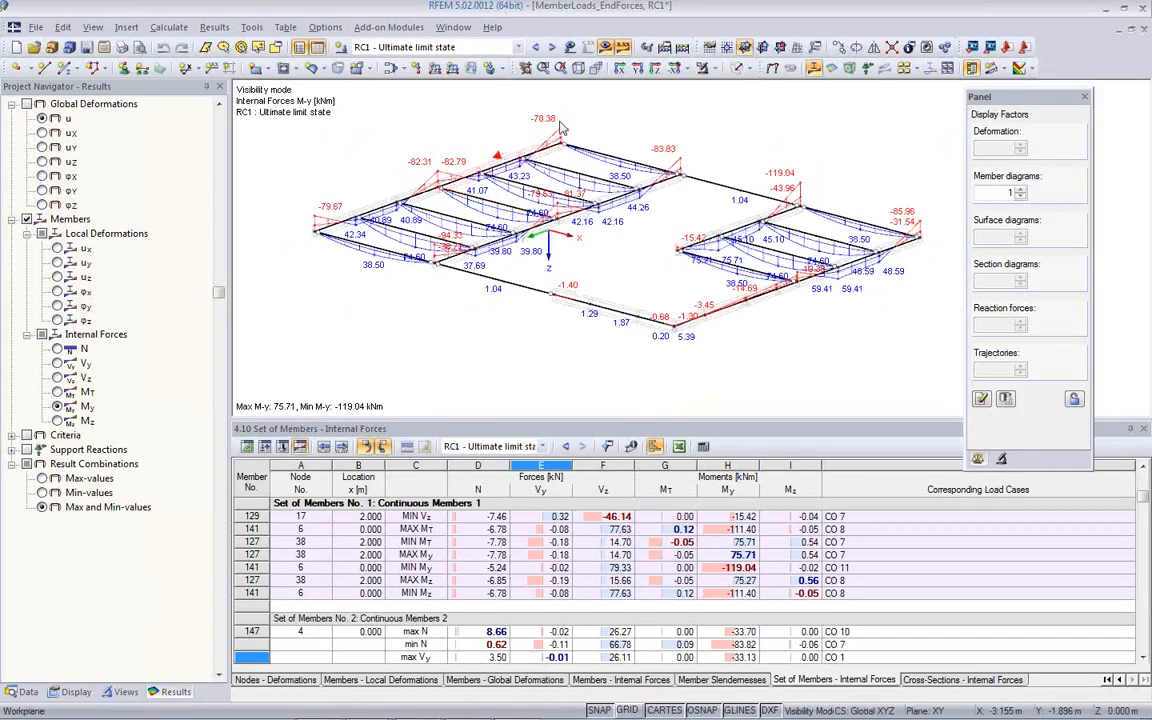
pyautogui.click(606, 48)
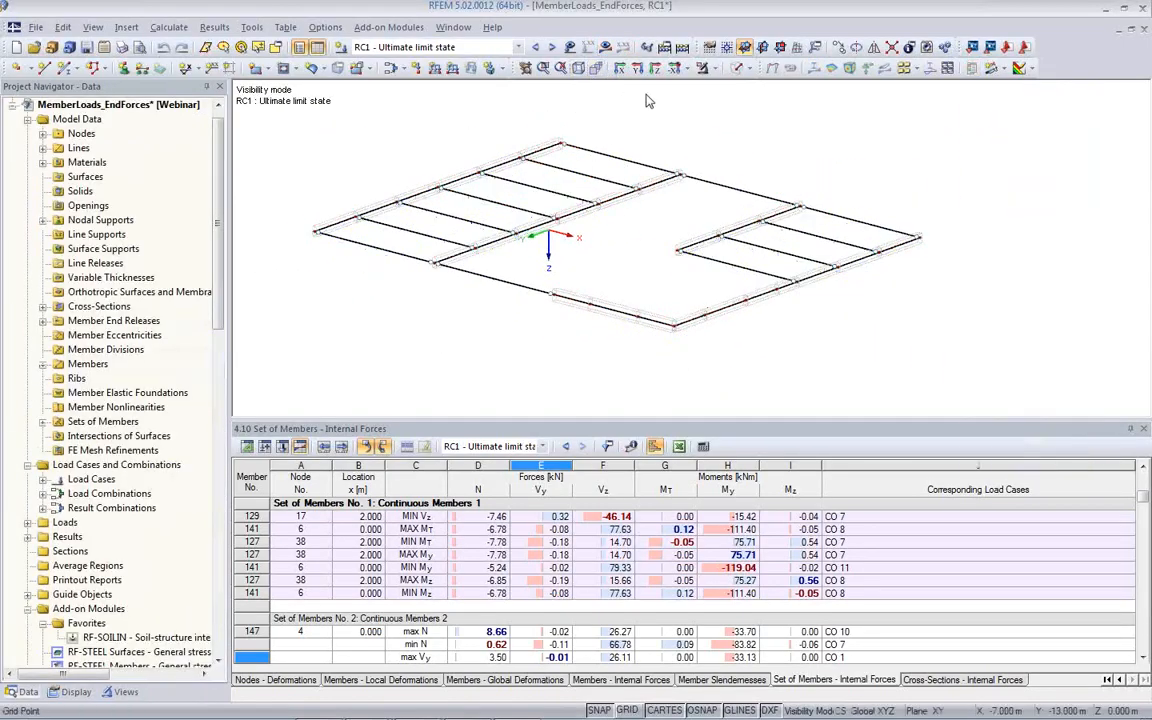
pyautogui.click(705, 70)
pyautogui.click(730, 206)
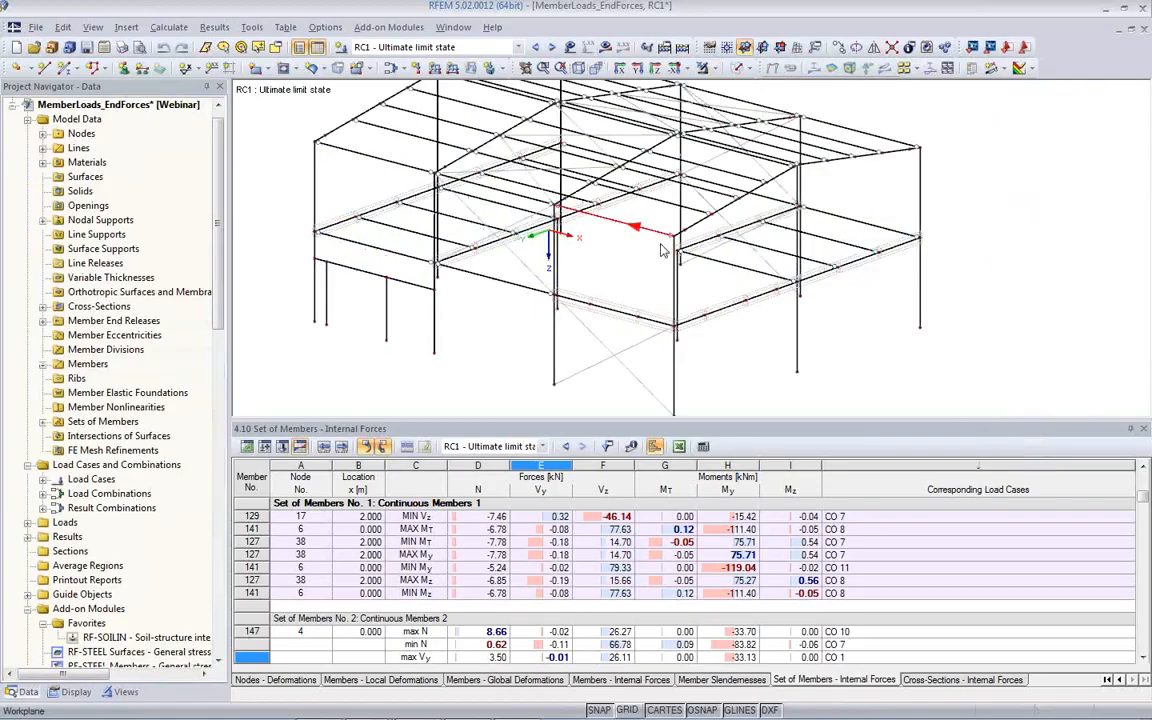
pyautogui.scroll(-3, 560, 329)
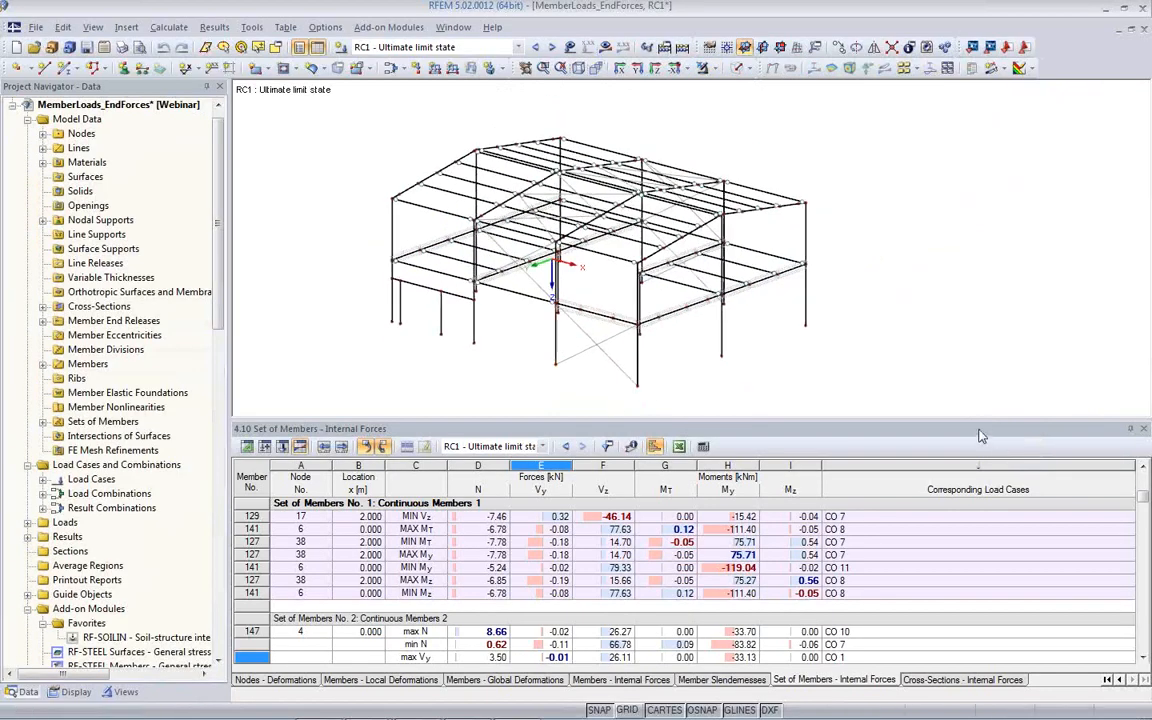
pyautogui.moveTo(981, 491); pyautogui.dragTo(980, 498)
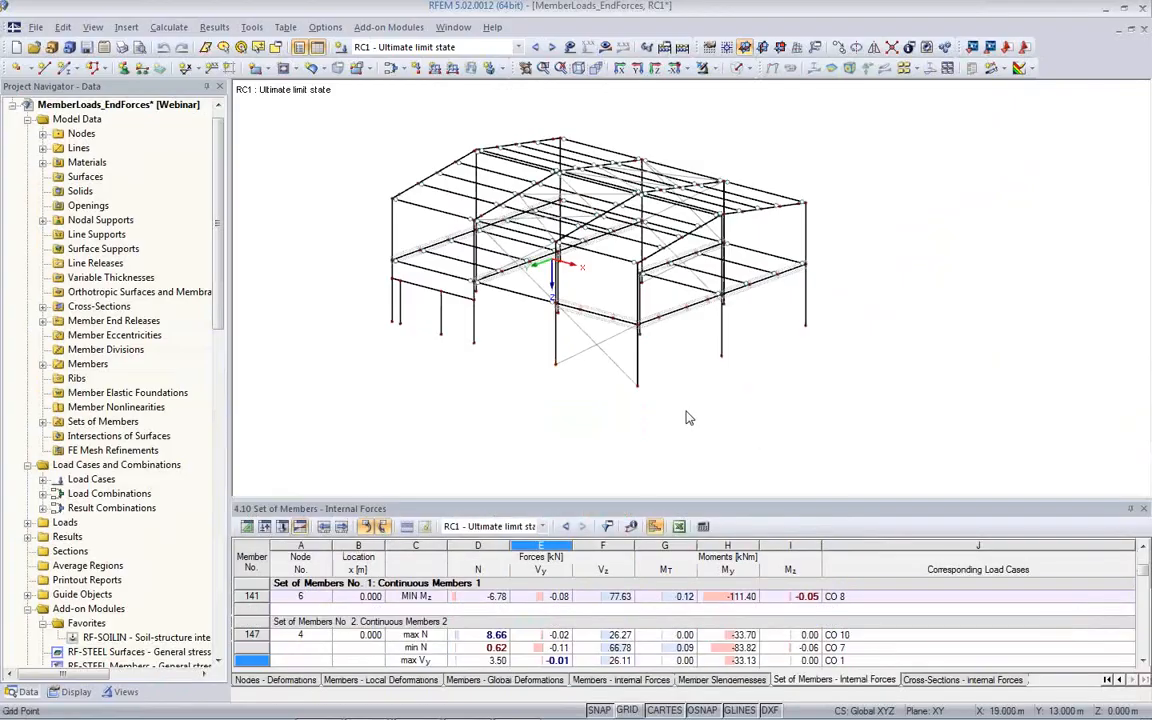
pyautogui.keyDown('ctrl'); pyautogui.moveTo(688, 418); pyautogui.dragTo(570, 406, button='middle'); pyautogui.keyUp('ctrl')
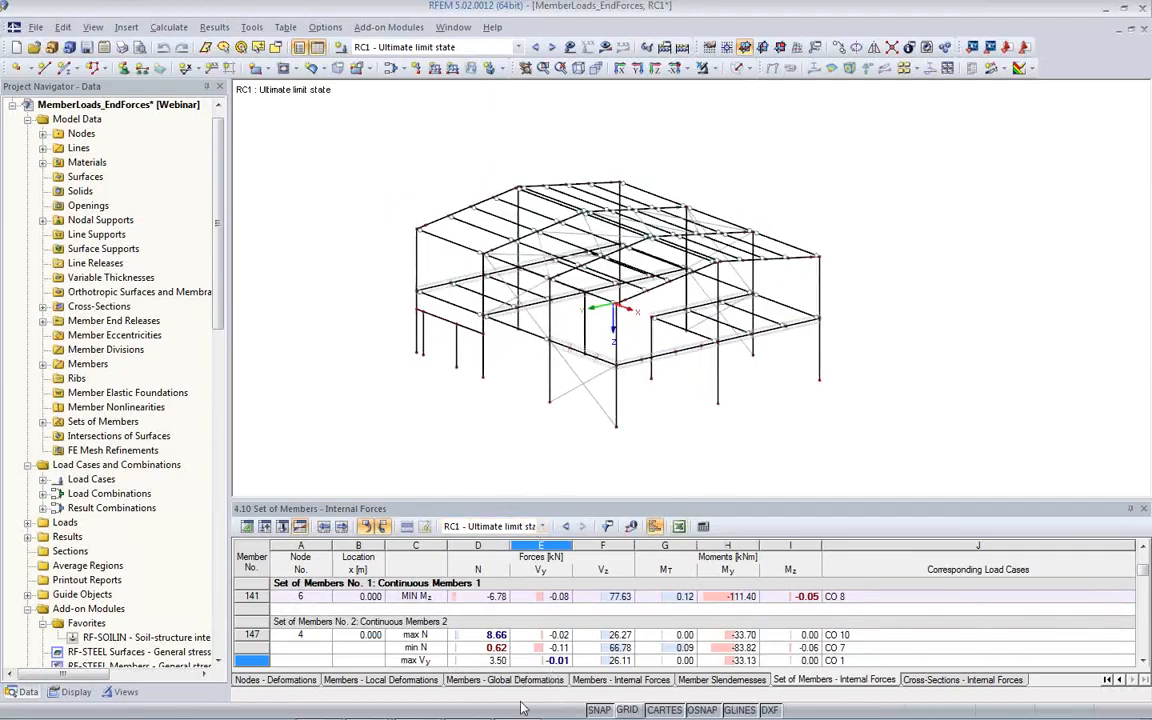
# - Switch to the running PowerPoint slide show TipsTricksUsingRFEM.pptx and advance from Live Presentation to the More Information slide
pyautogui.moveTo(366, 706)
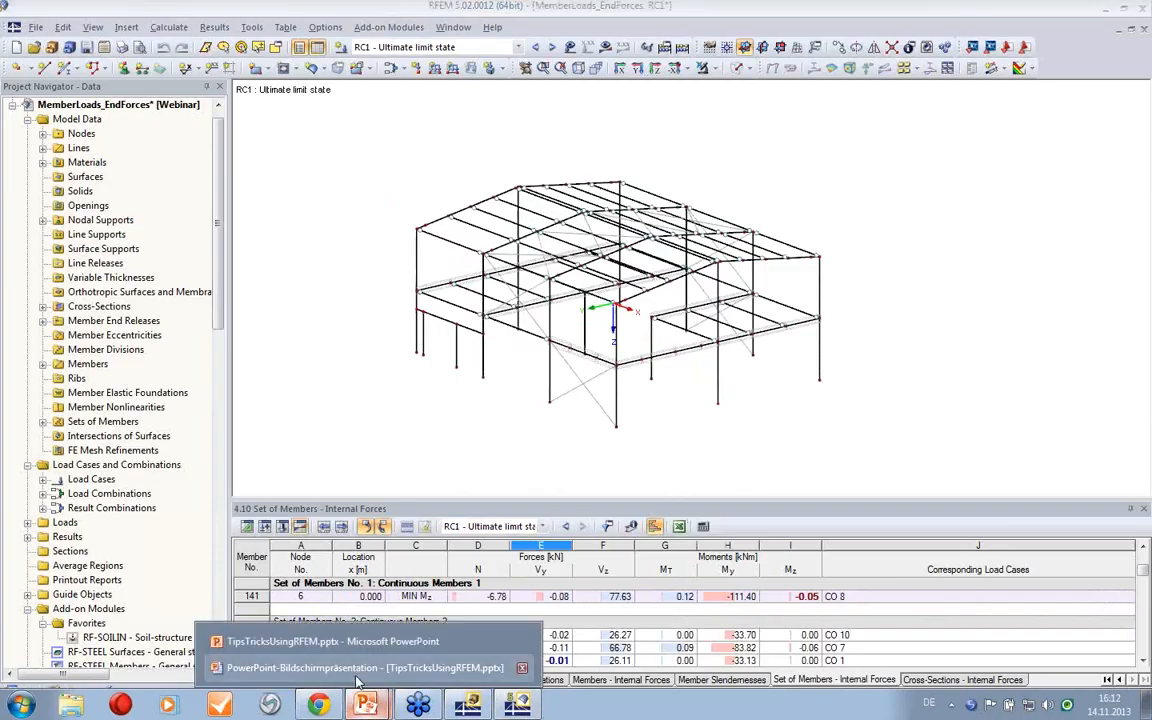
pyautogui.click(352, 672)
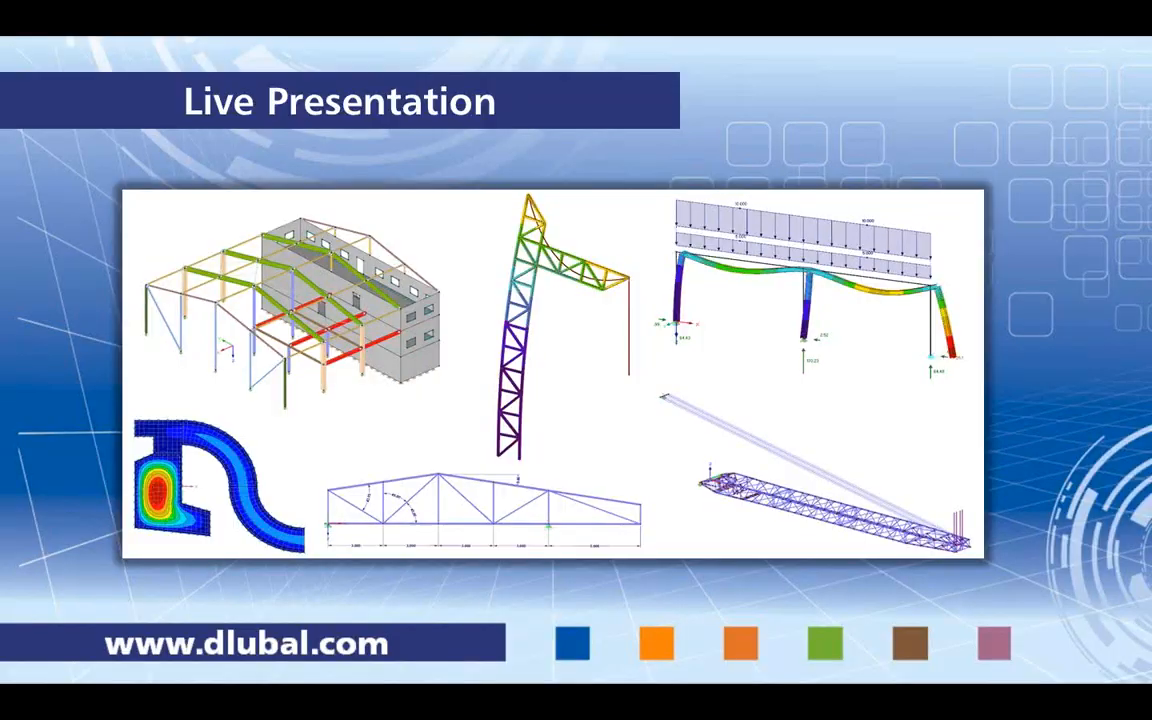
pyautogui.press('Right')
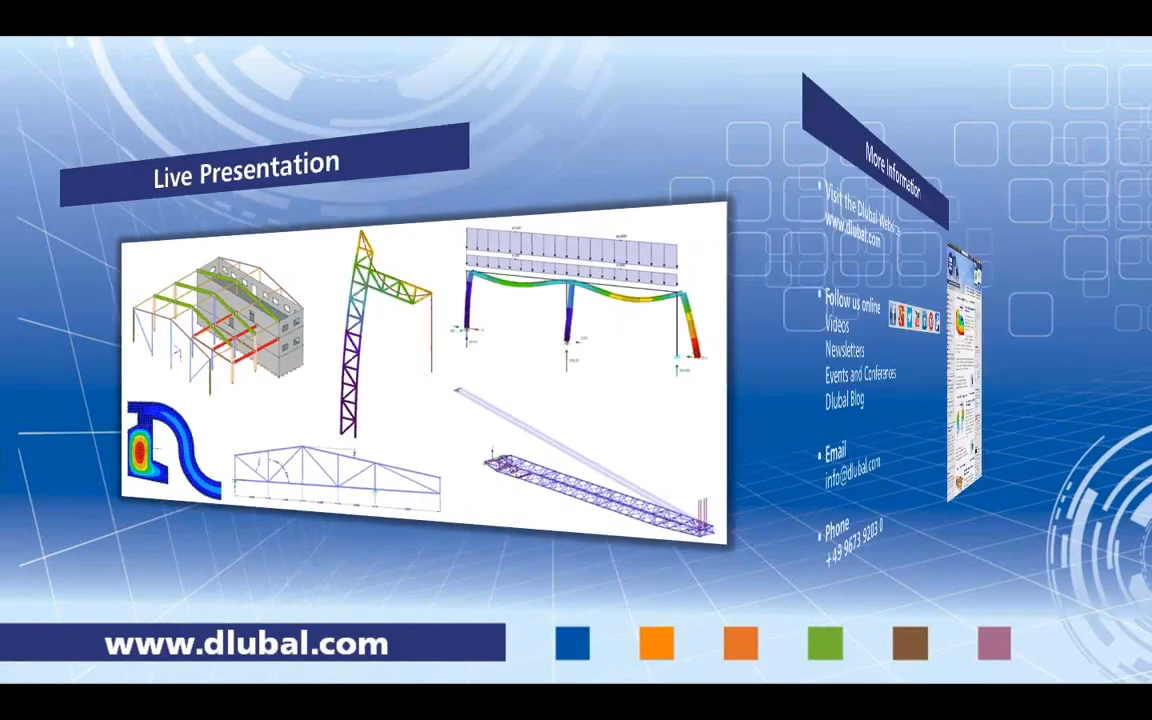